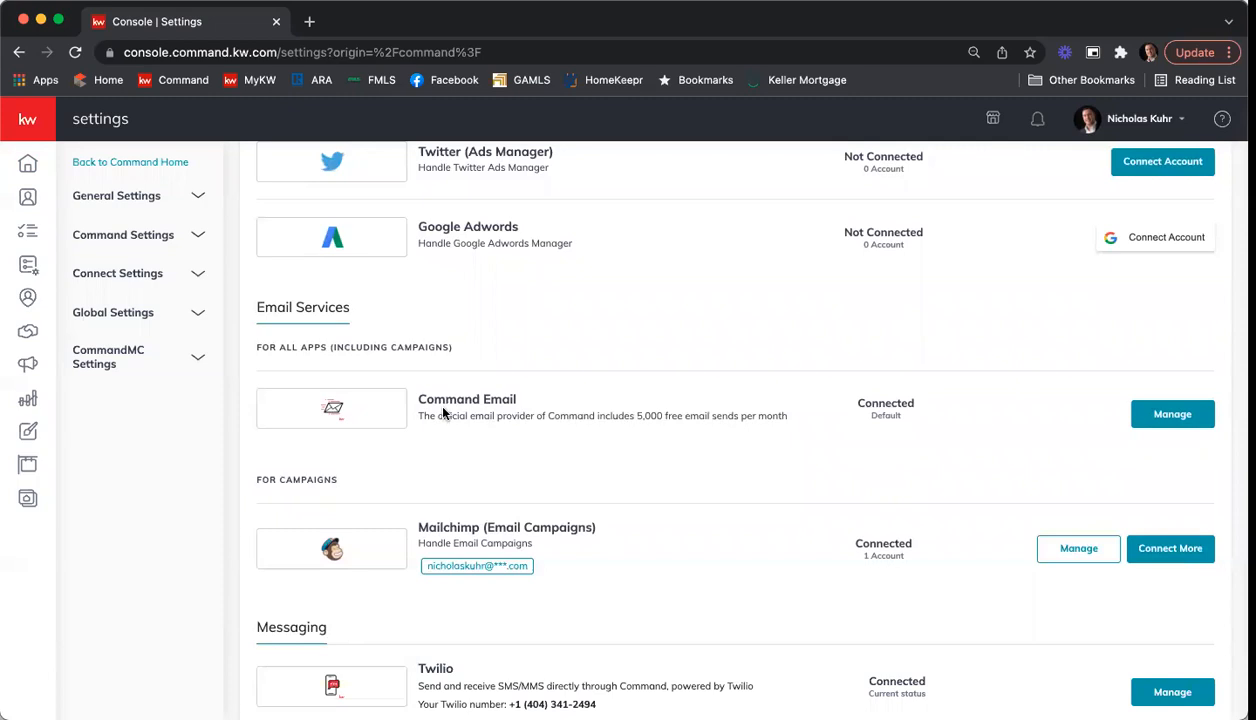
Step: Review the sender name and reply-to email settings in the Command Email configuration, and close it without changes
left_click(1173, 414)
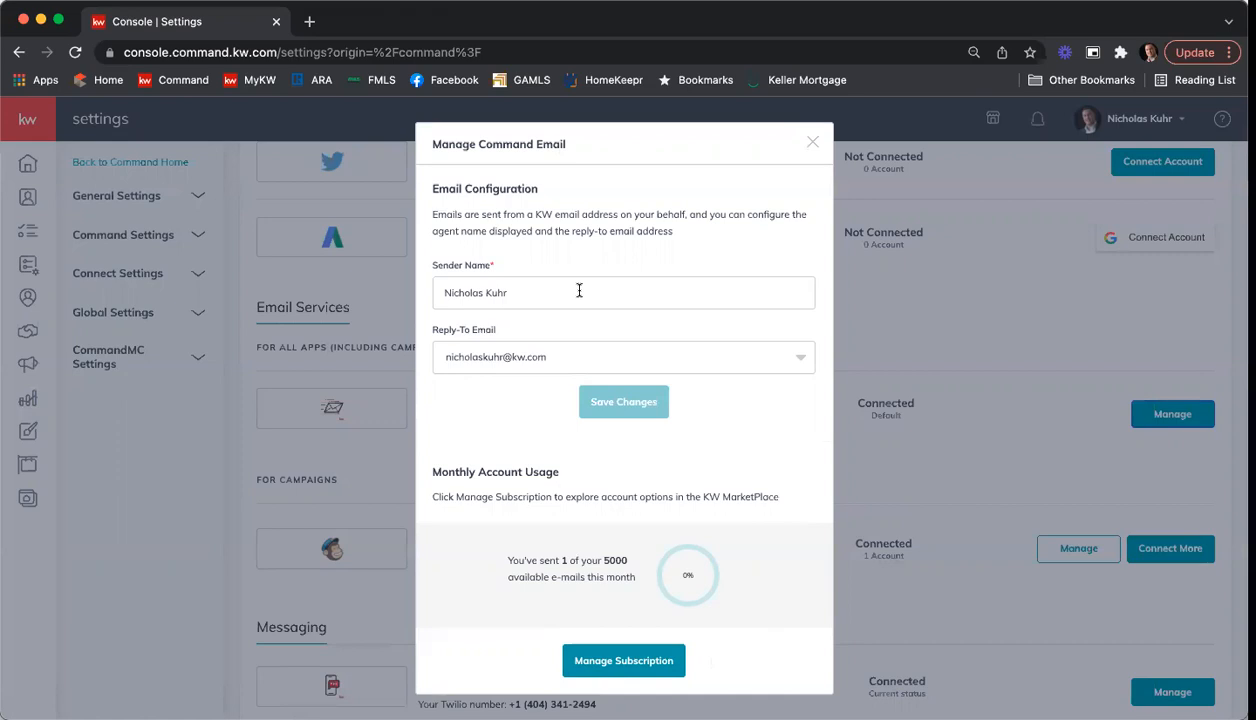
left_click(811, 143)
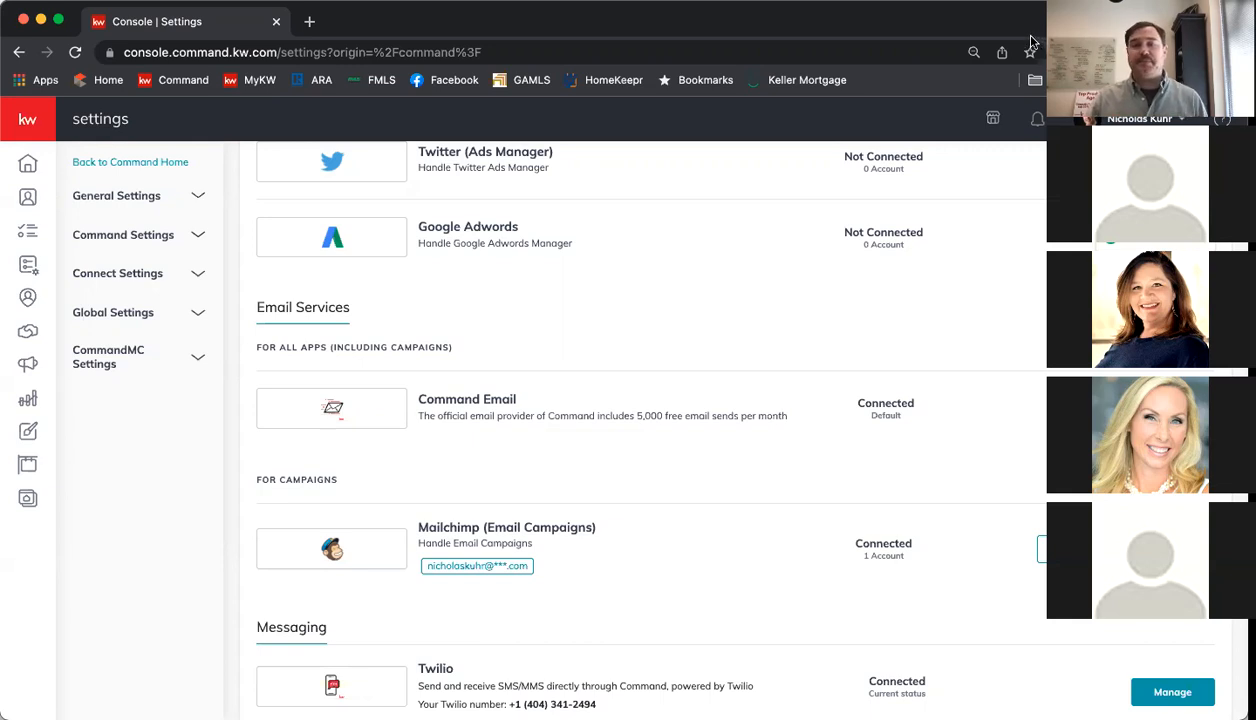
scroll(689, 317, "up", 5)
scroll(692, 398, "up", 10)
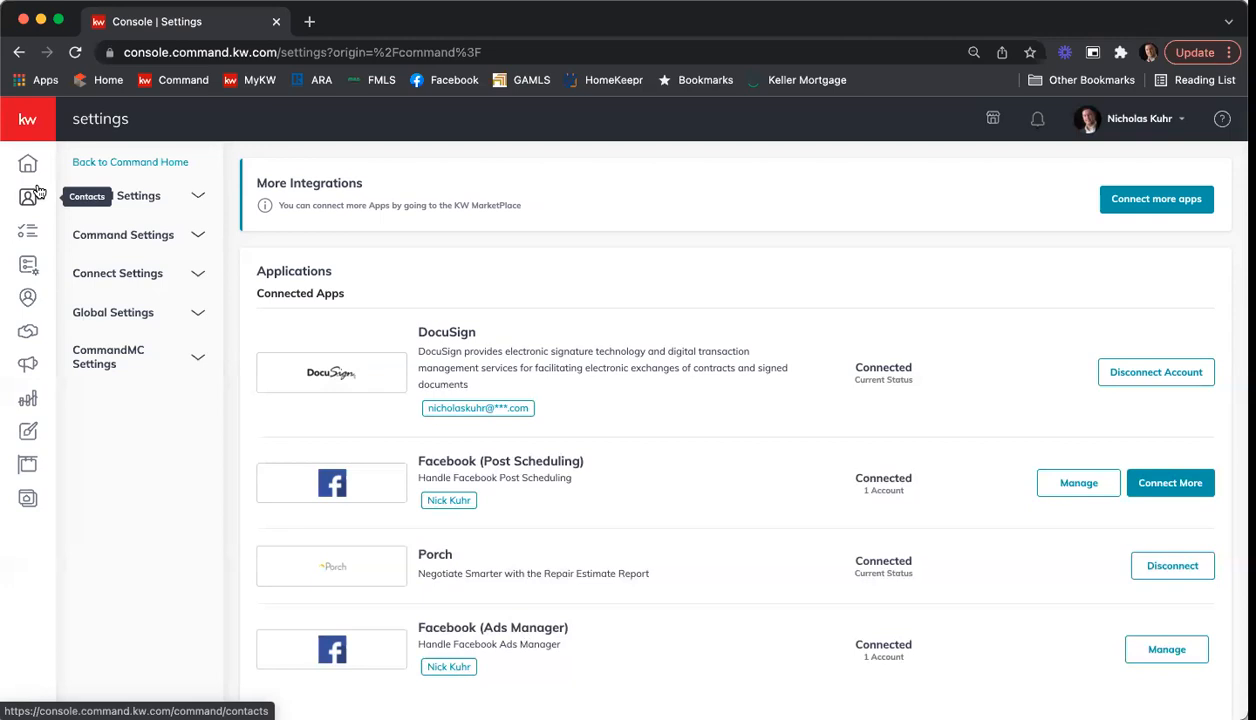
Step: Go to Designs and start creating a new email design without importing listing content
left_click(33, 194)
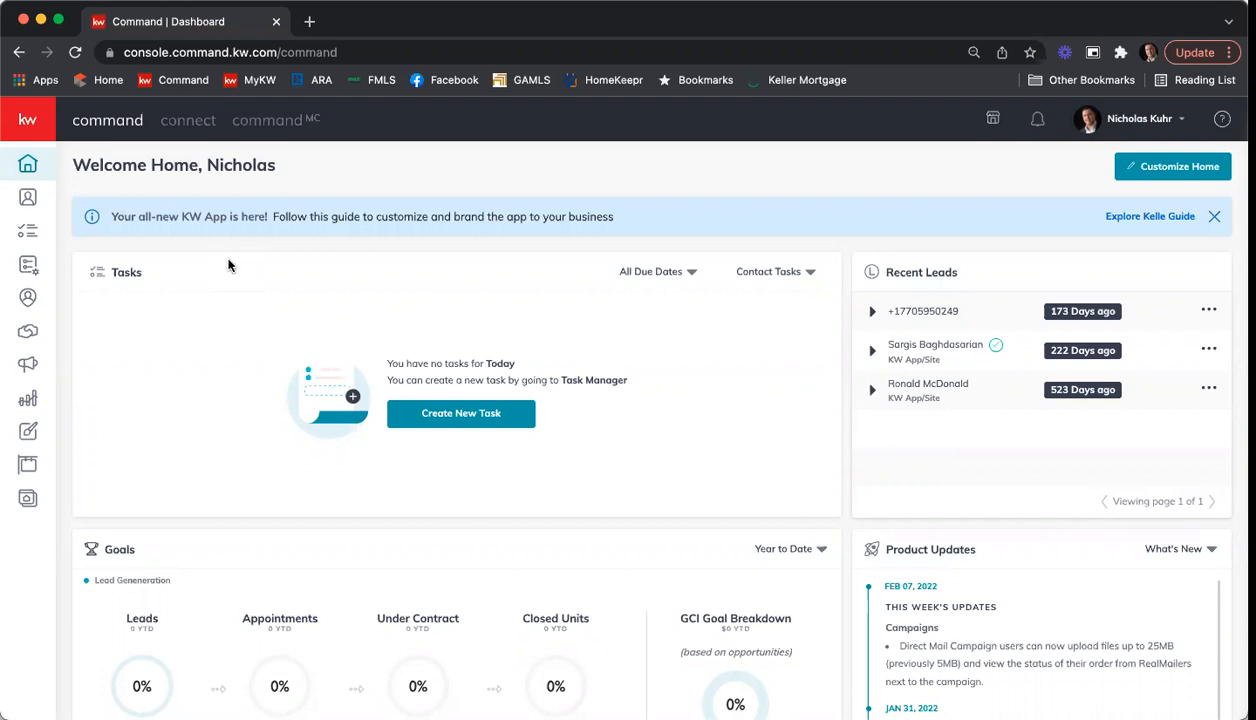
left_click(28, 433)
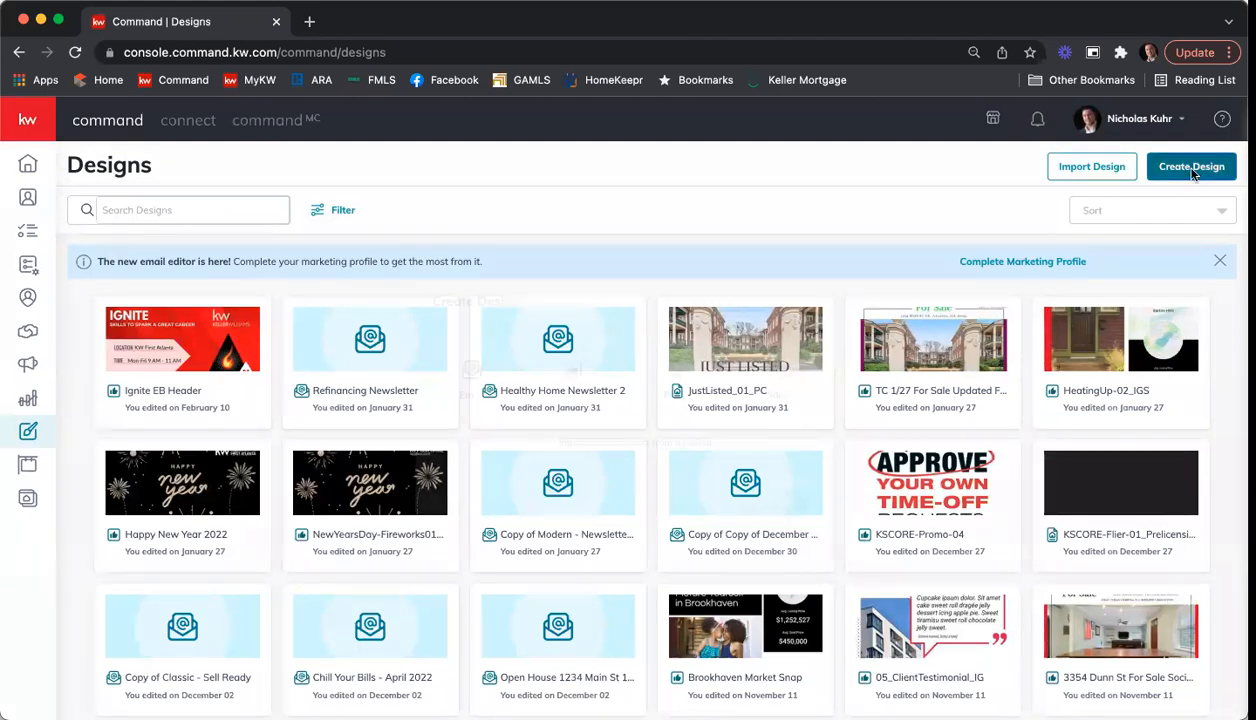
left_click(1191, 172)
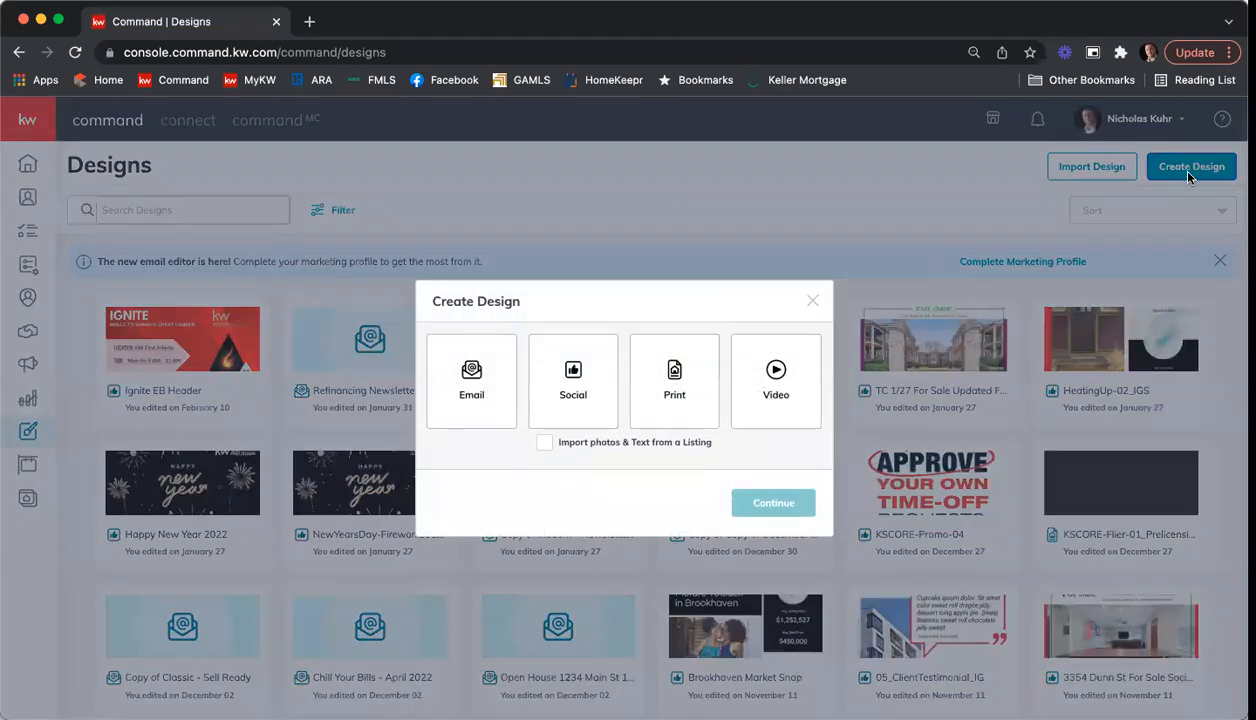
left_click(473, 386)
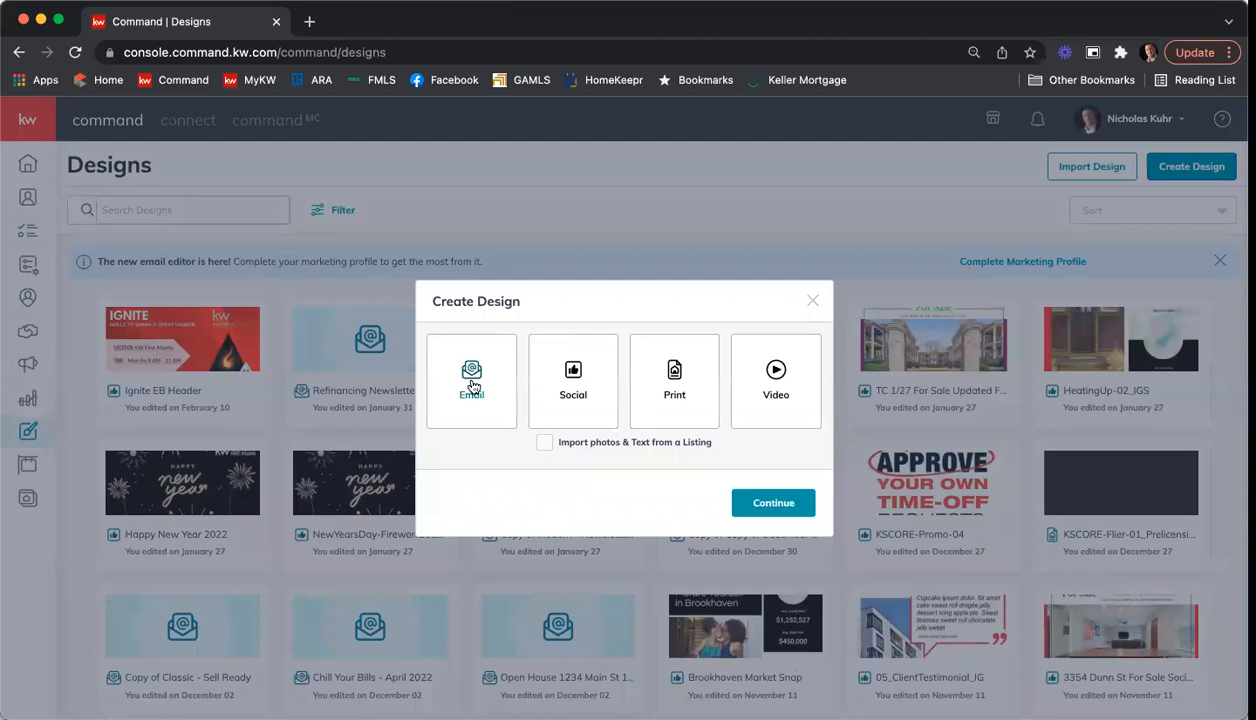
left_click(759, 505)
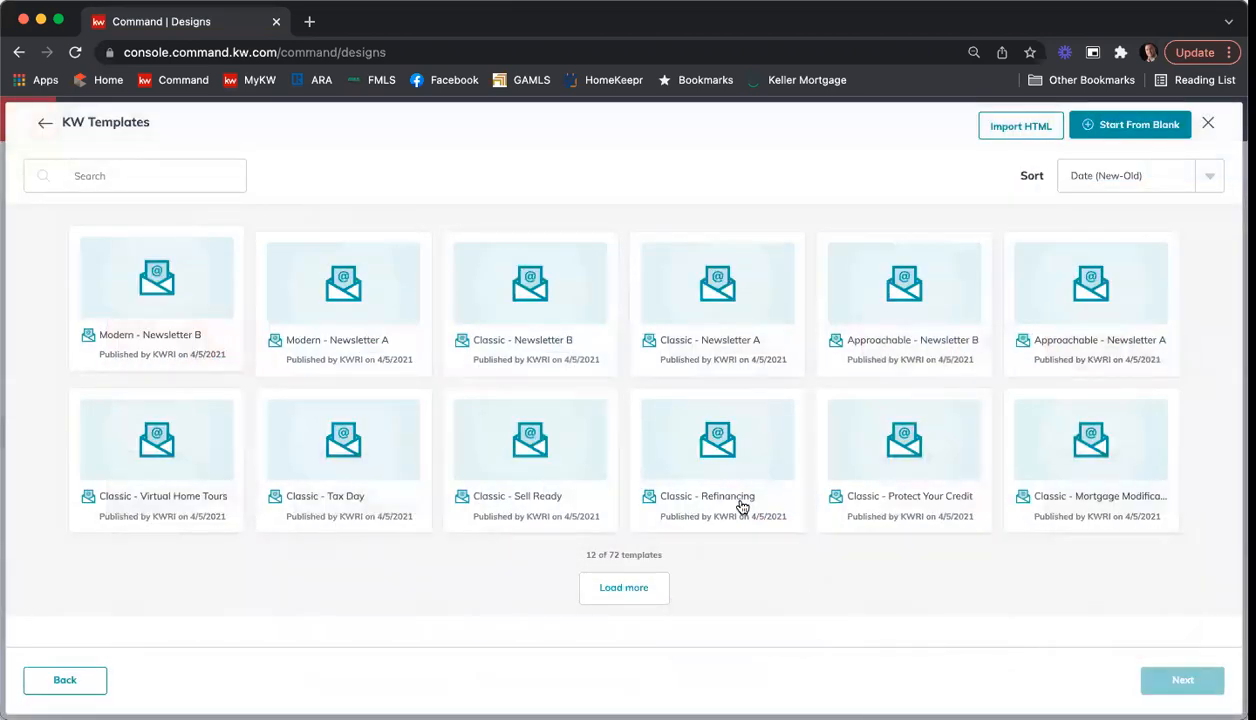
Step: Load all the remaining KW email templates and browse the complete template list
left_click(630, 588)
scroll(631, 578, "down", 5)
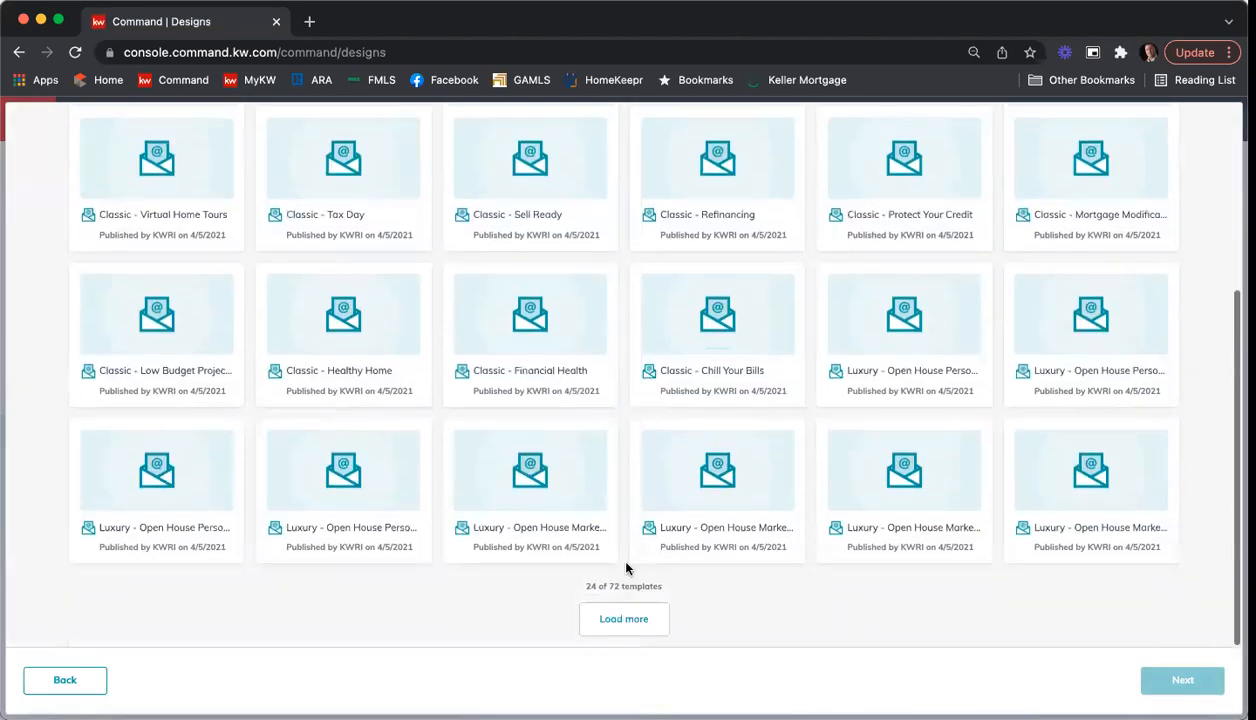
left_click(622, 617)
scroll(620, 517, "down", 4)
scroll(620, 517, "down", 1)
left_click(628, 618)
scroll(590, 460, "down", 3)
left_click(611, 620)
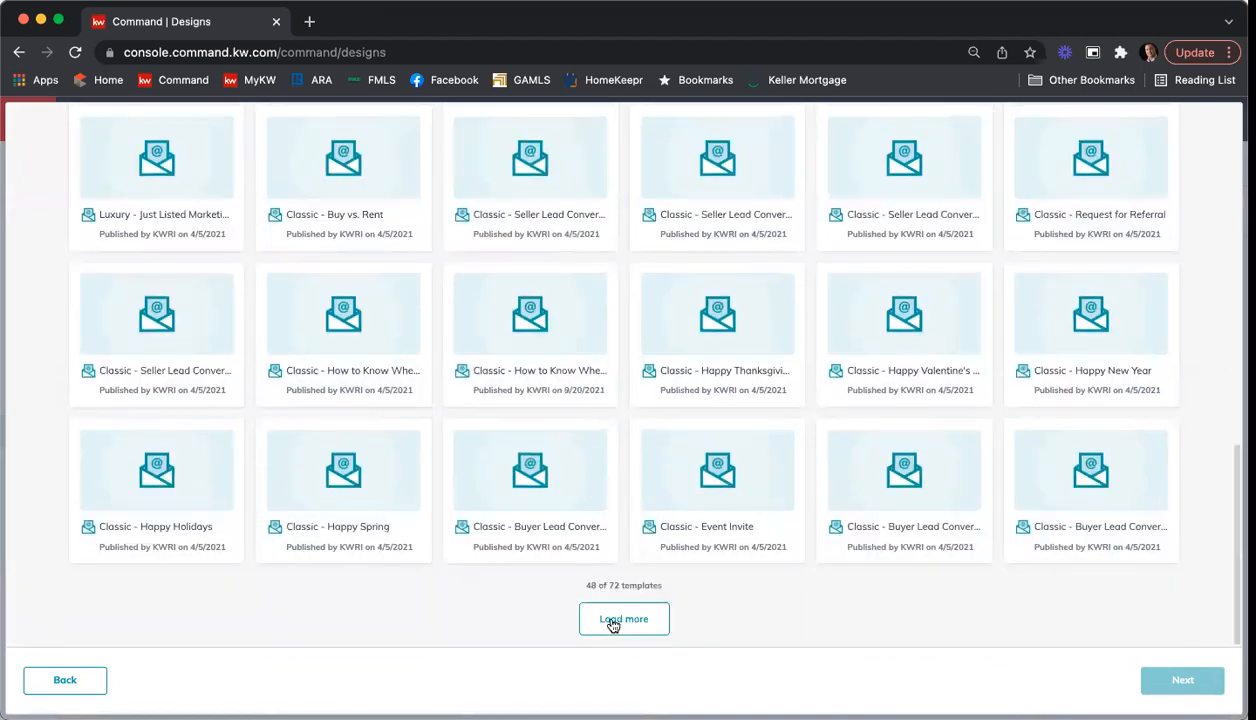
scroll(578, 373, "down", 3)
left_click(620, 615)
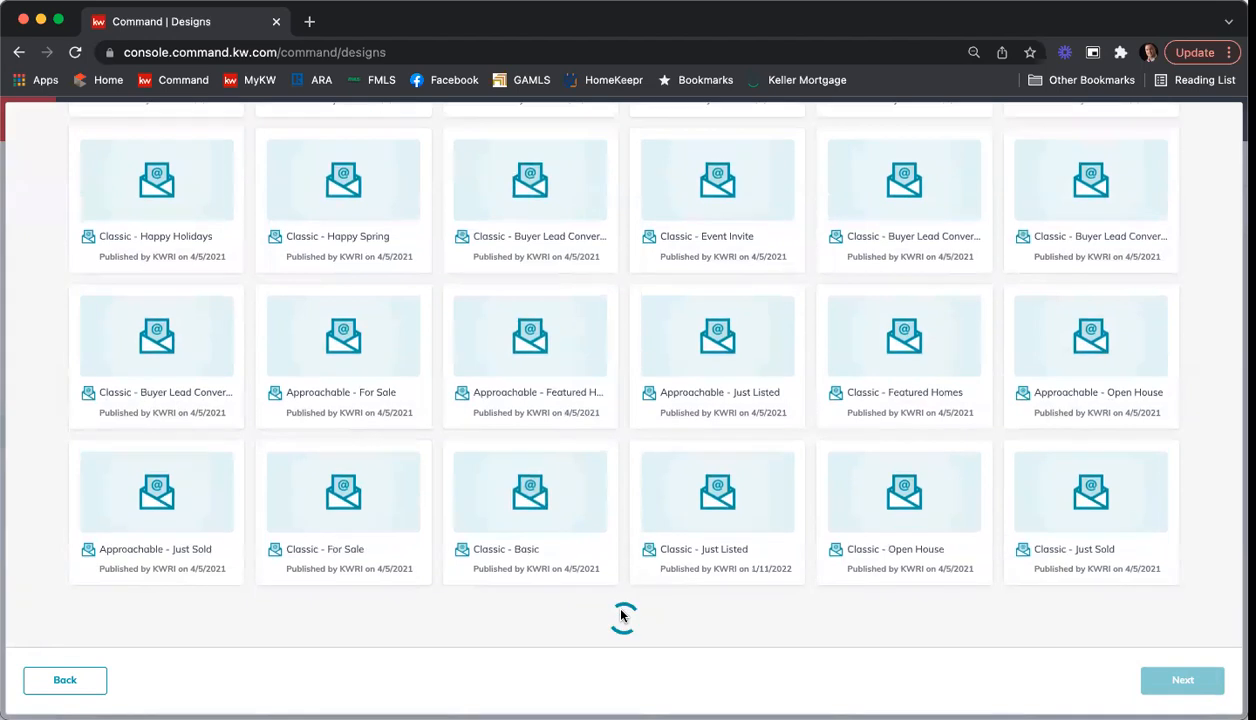
scroll(639, 572, "down", 3)
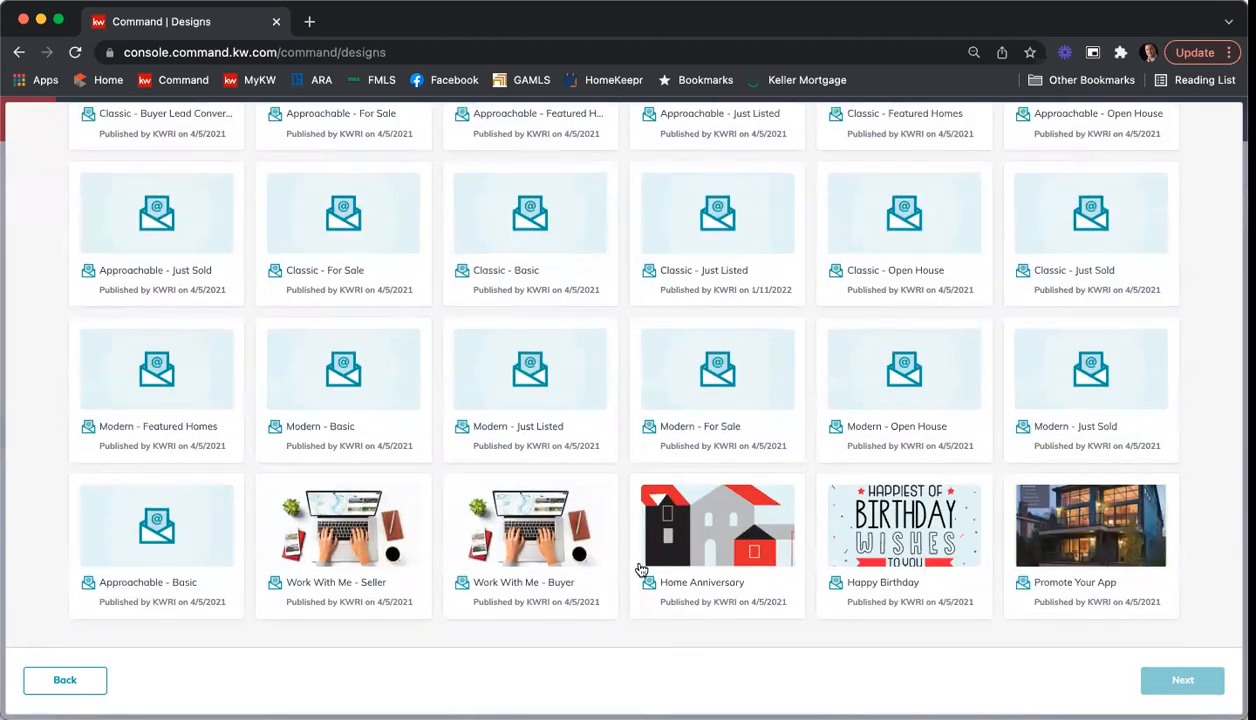
scroll(630, 550, "up", 15)
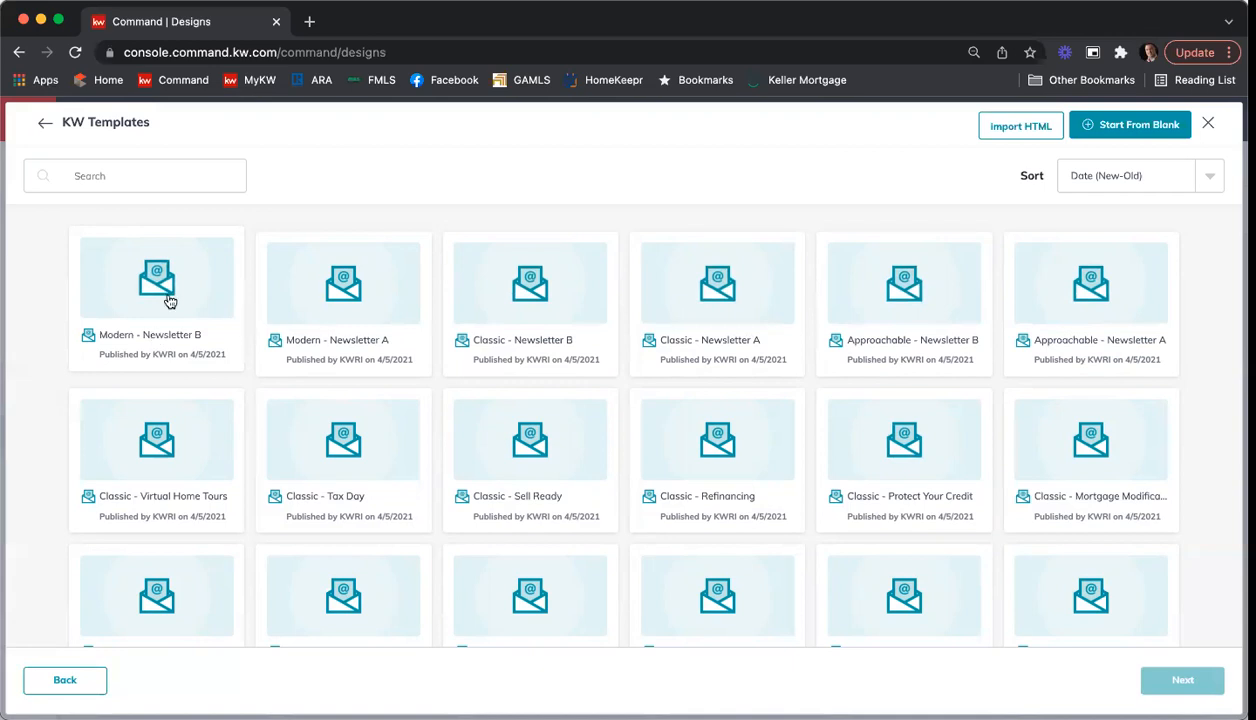
Step: Create the email from the "Classic - Newsletter A" template and look over its layout from header to footer
left_click(757, 303)
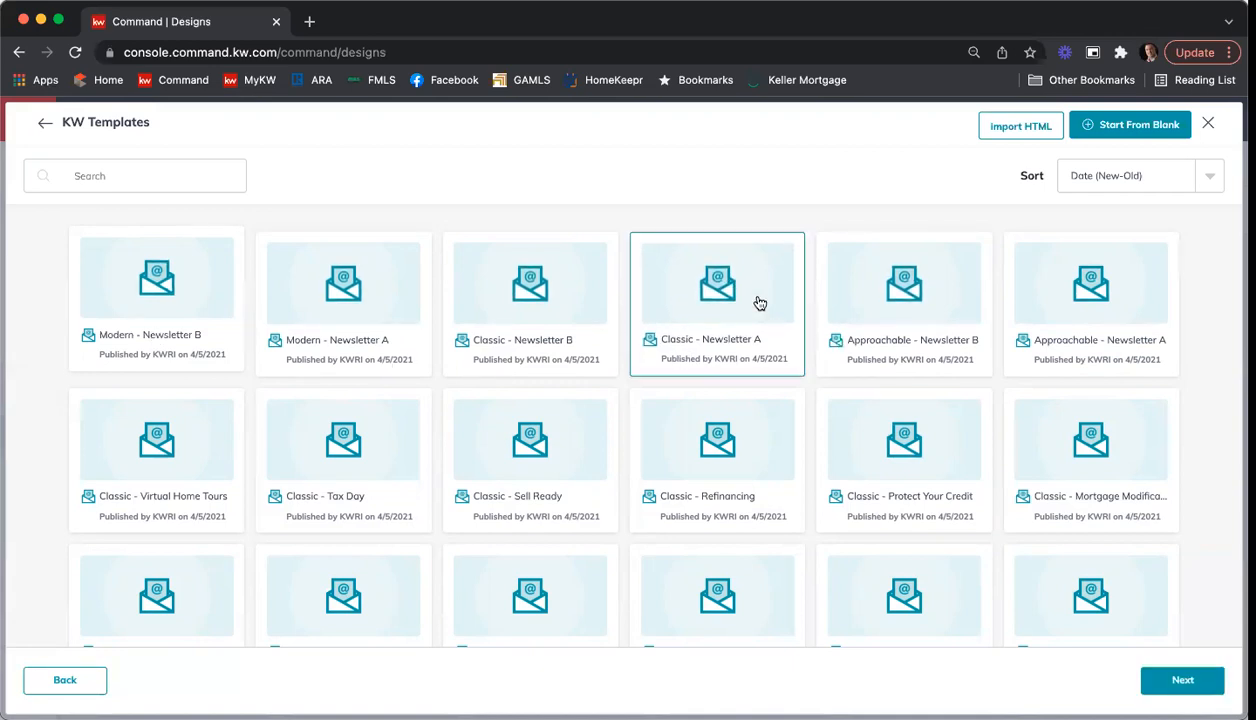
left_click(1183, 681)
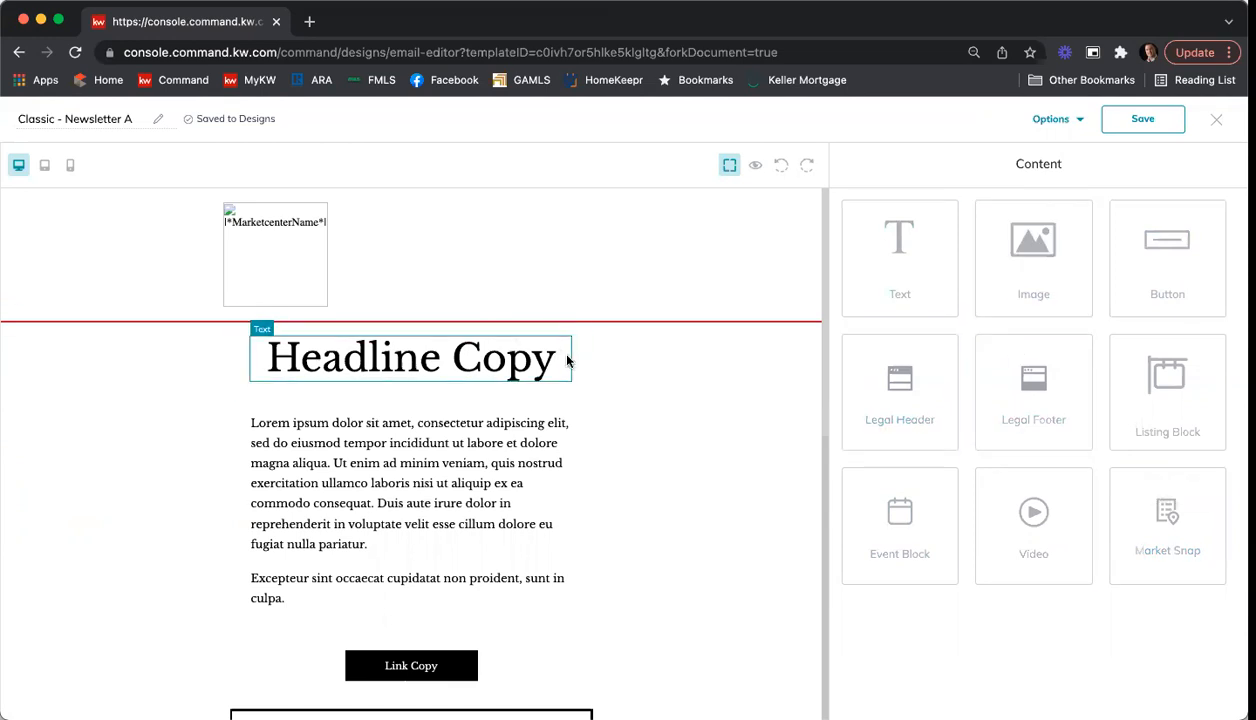
scroll(574, 364, "down", 1)
scroll(574, 364, "down", 1)
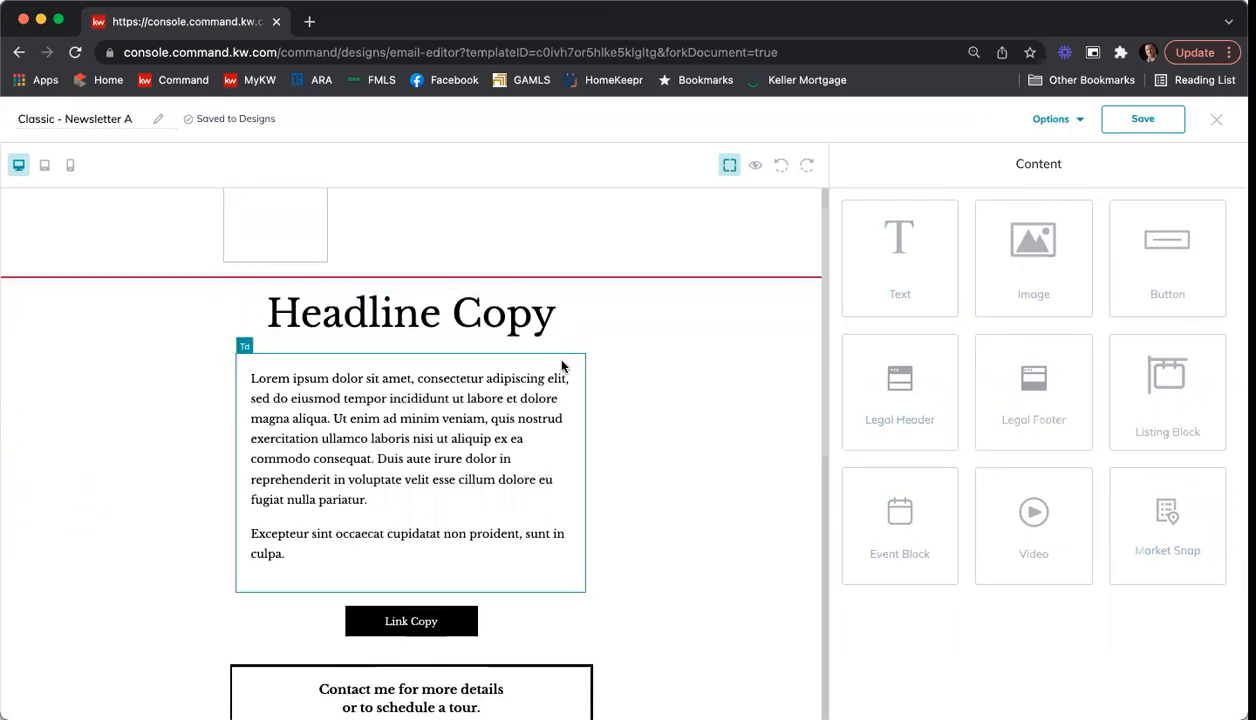
scroll(621, 390, "down", 10)
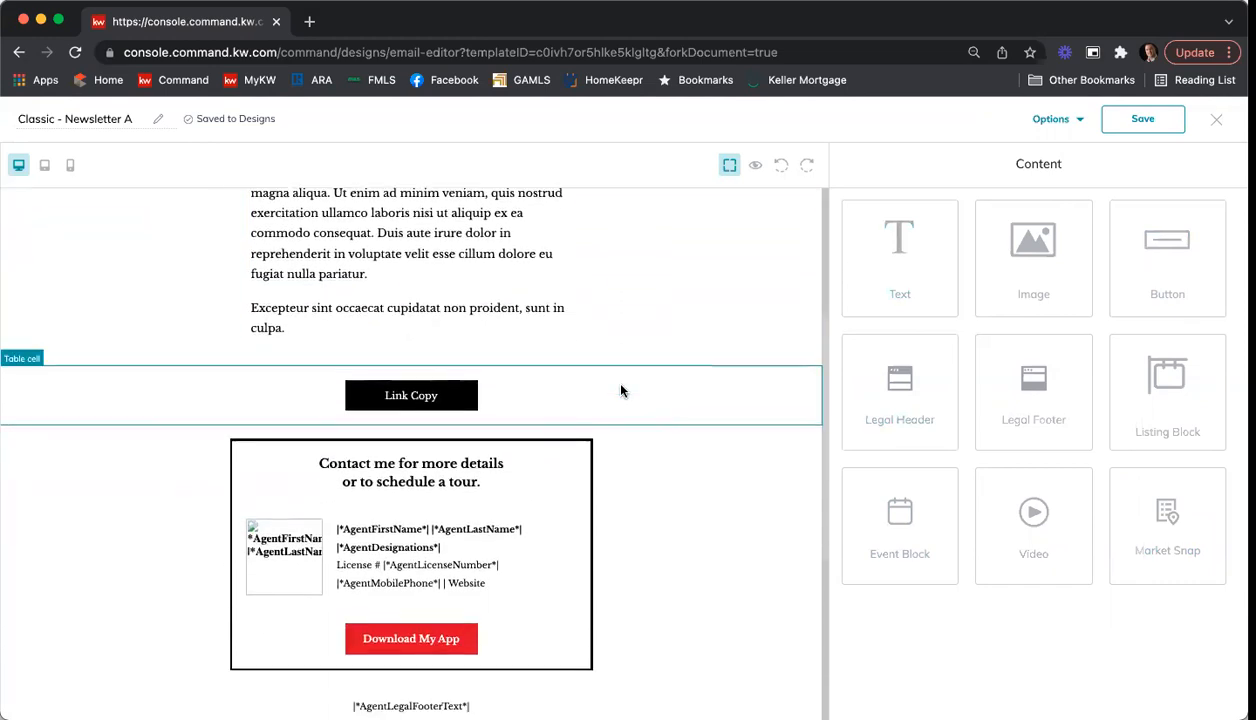
scroll(621, 390, "up", 12)
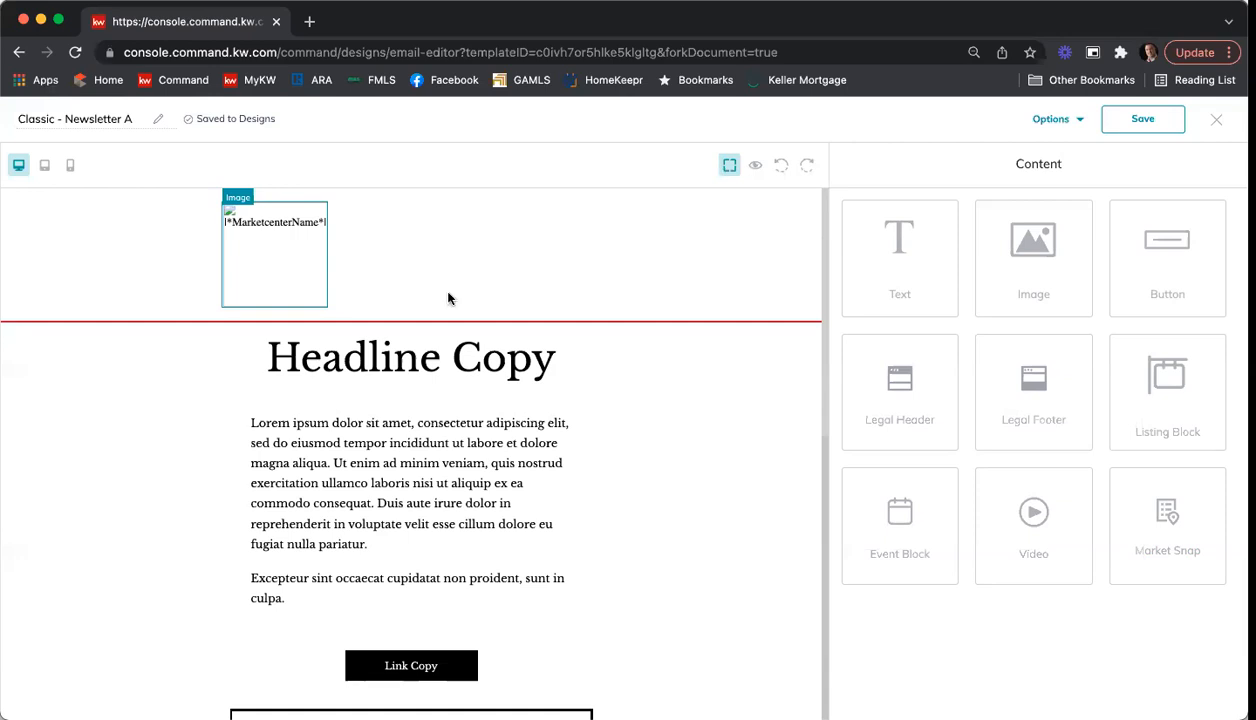
scroll(449, 295, "down", 1)
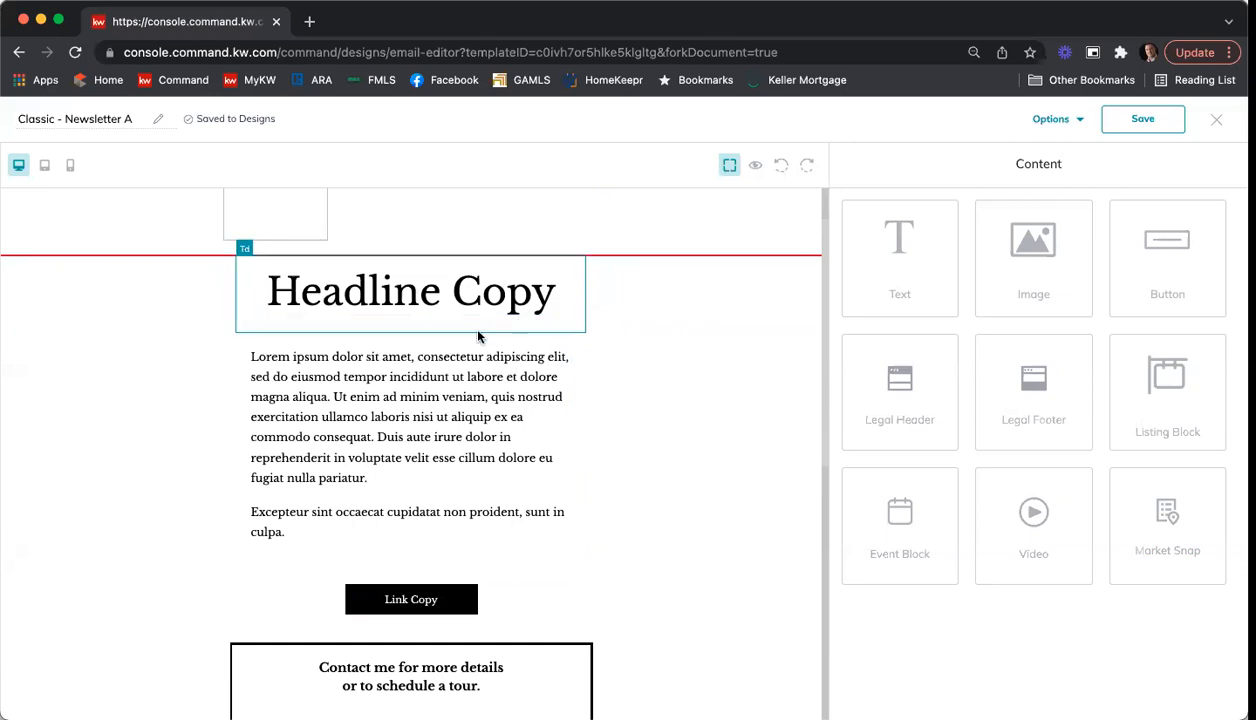
scroll(480, 335, "up", 1)
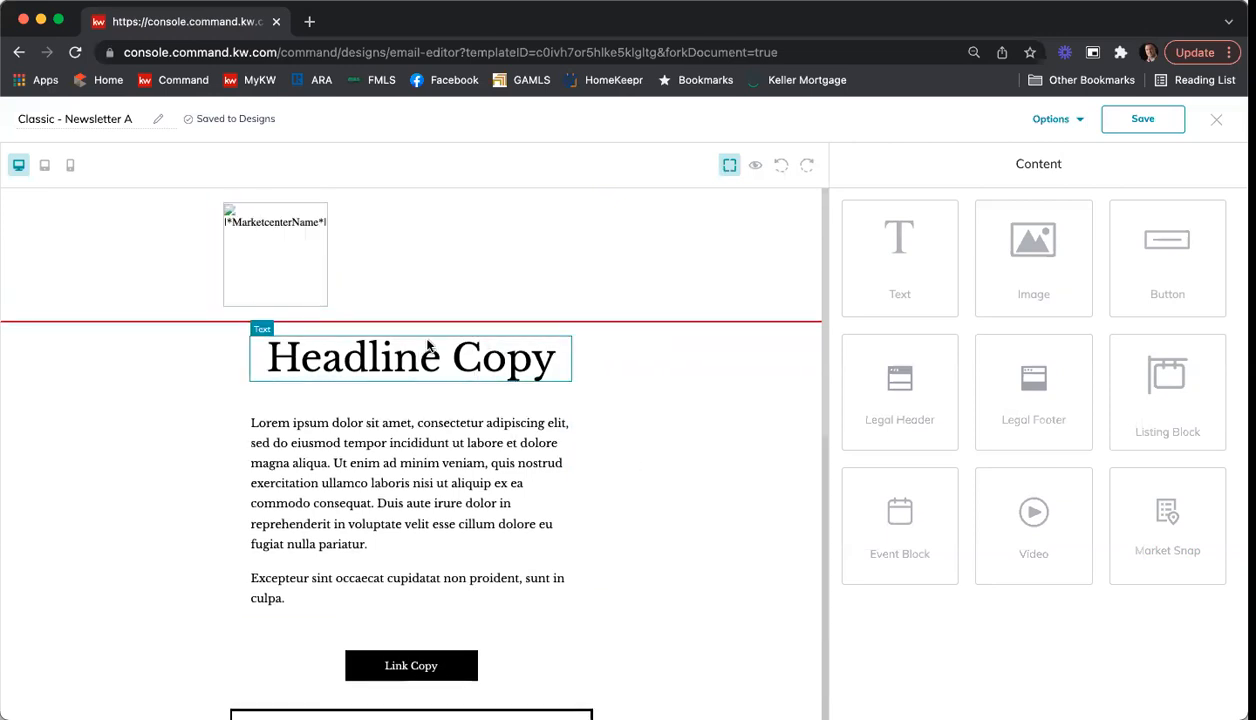
Step: Rename the email design as "Newsletter 2_14 Training"
left_click(85, 120)
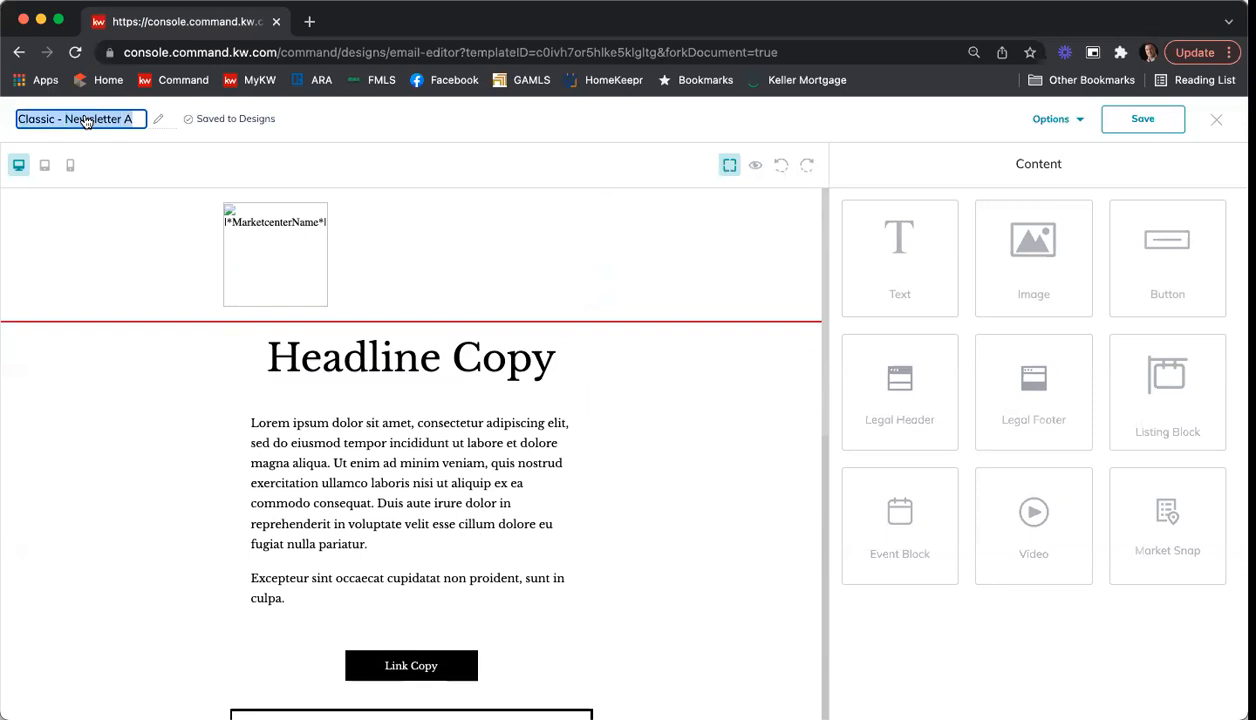
key("BackSpace")
type("Newslettert")
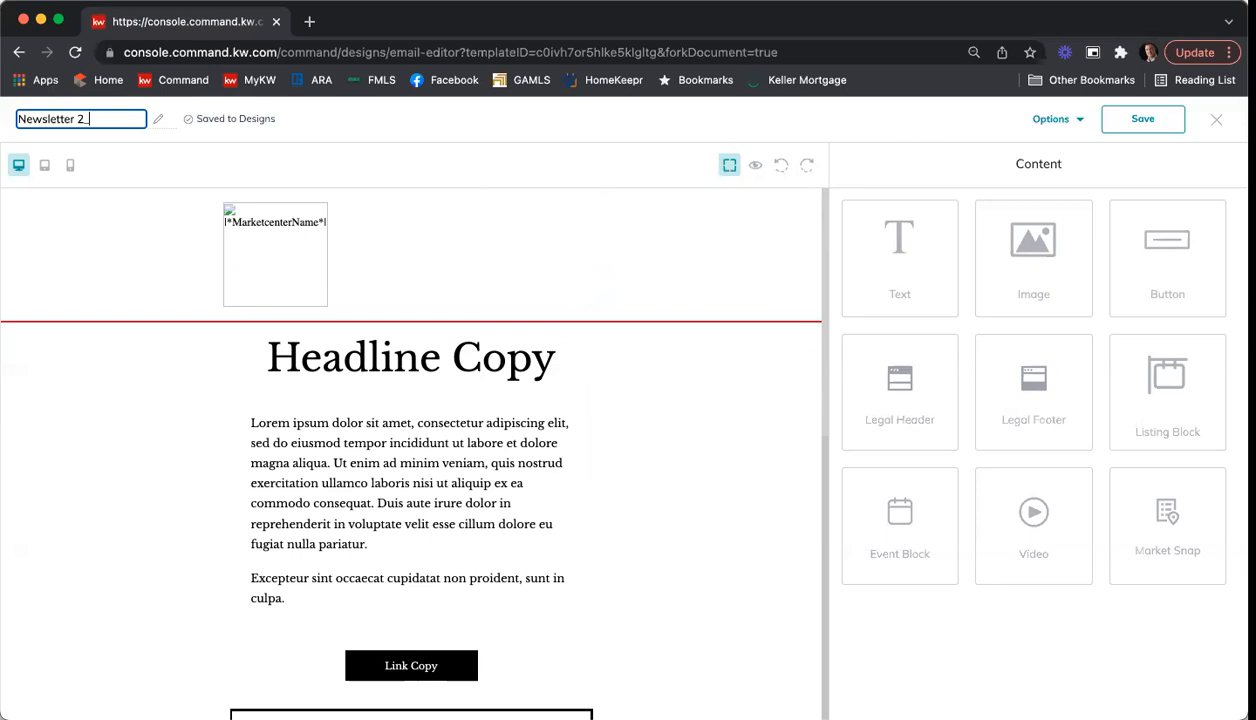
type(" 2_14 Training")
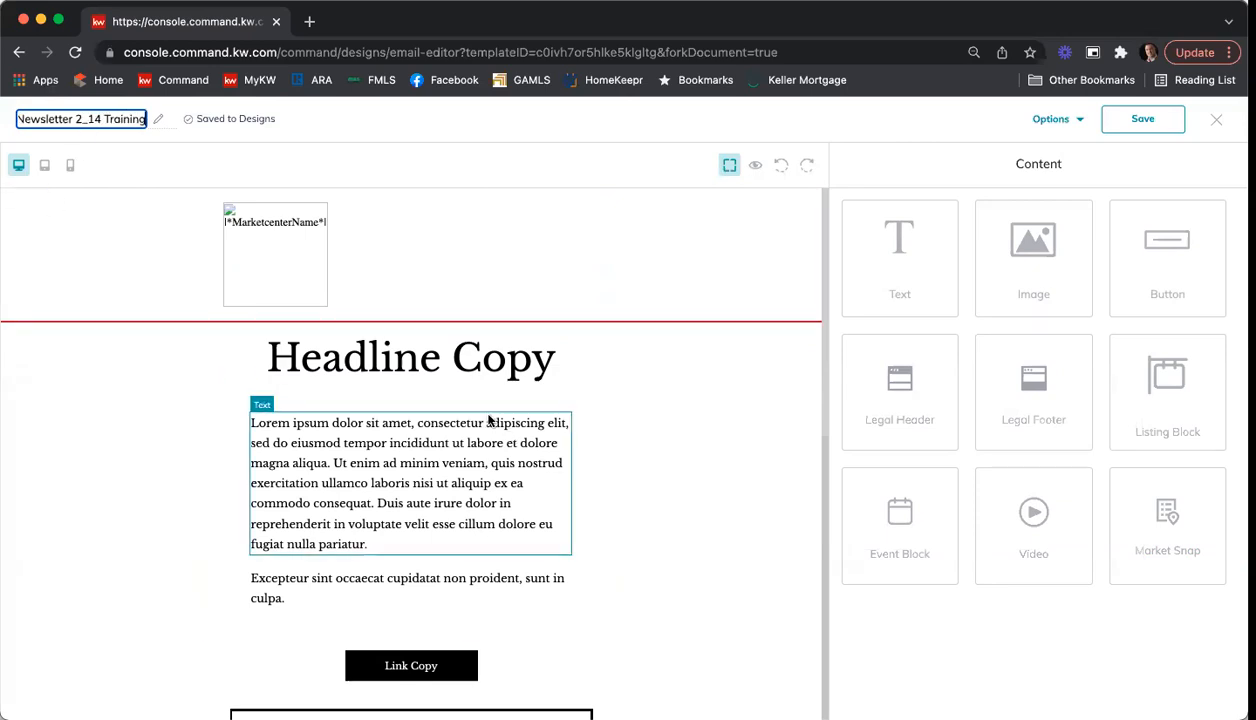
Step: Open the "Headline Copy" text block for editing and replace its text with "Happy Valentine's Day"
scroll(455, 390, "down", 1)
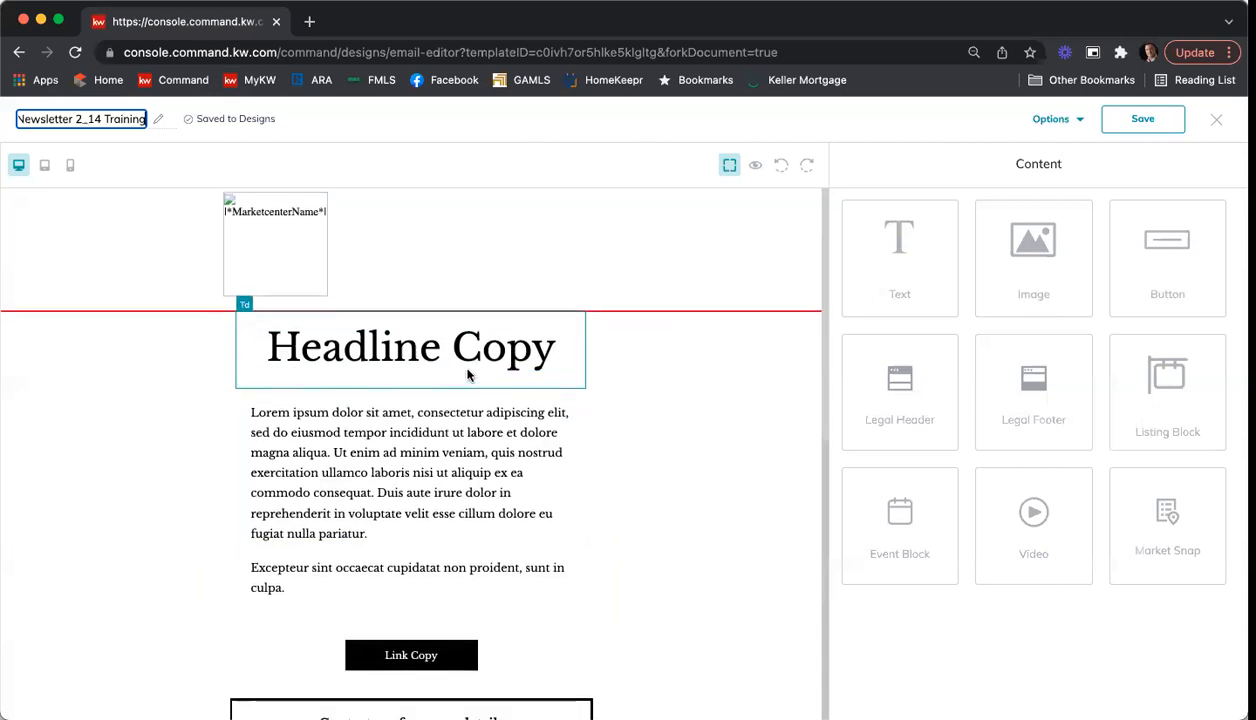
left_click(470, 362)
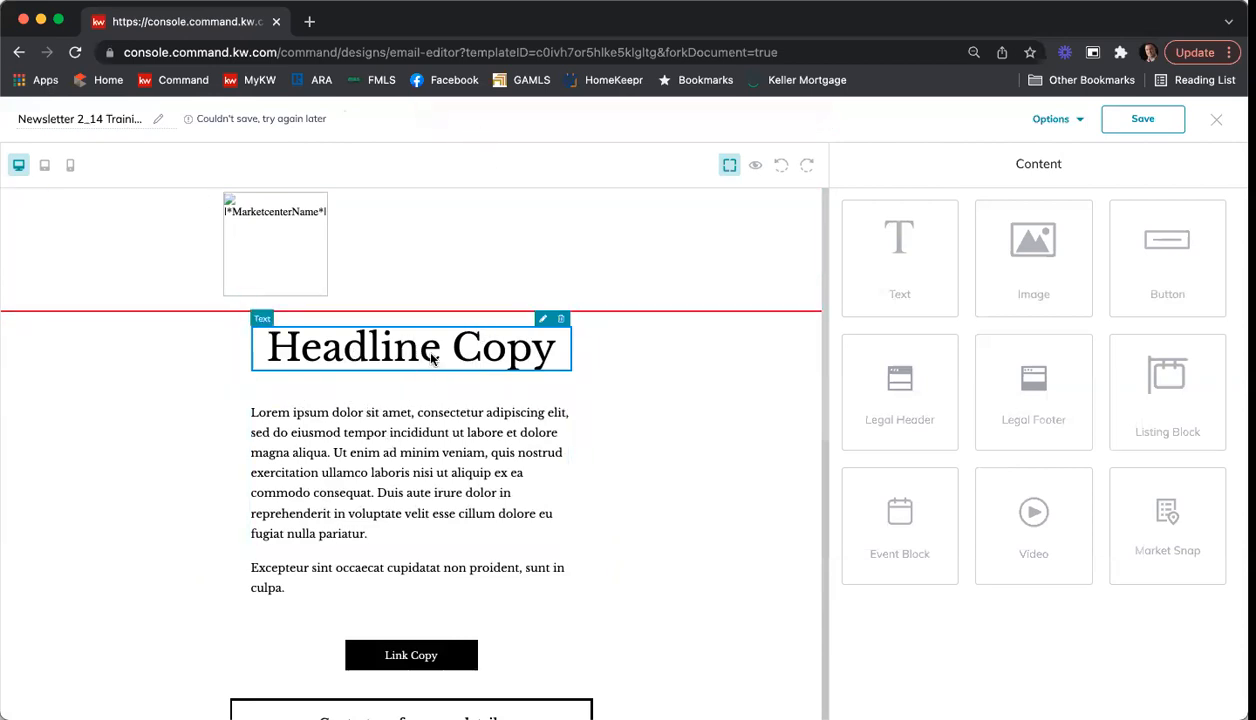
left_click(544, 325)
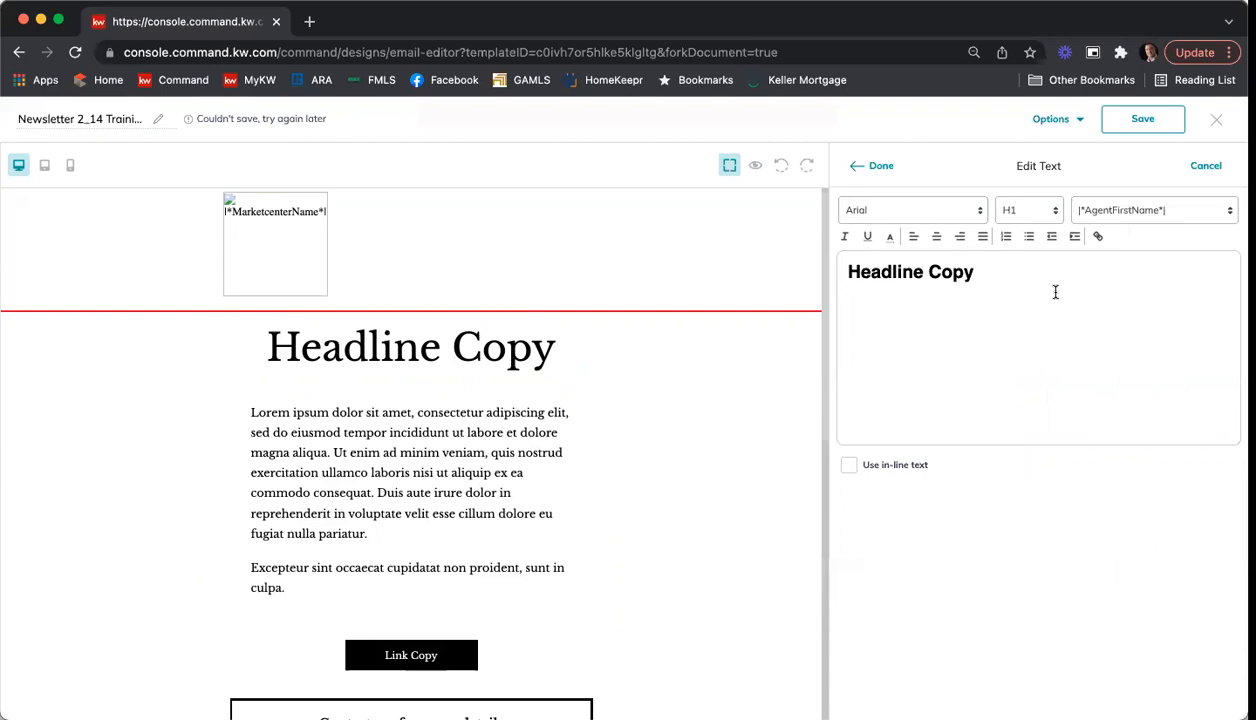
left_click_drag(1055, 292, 829, 270)
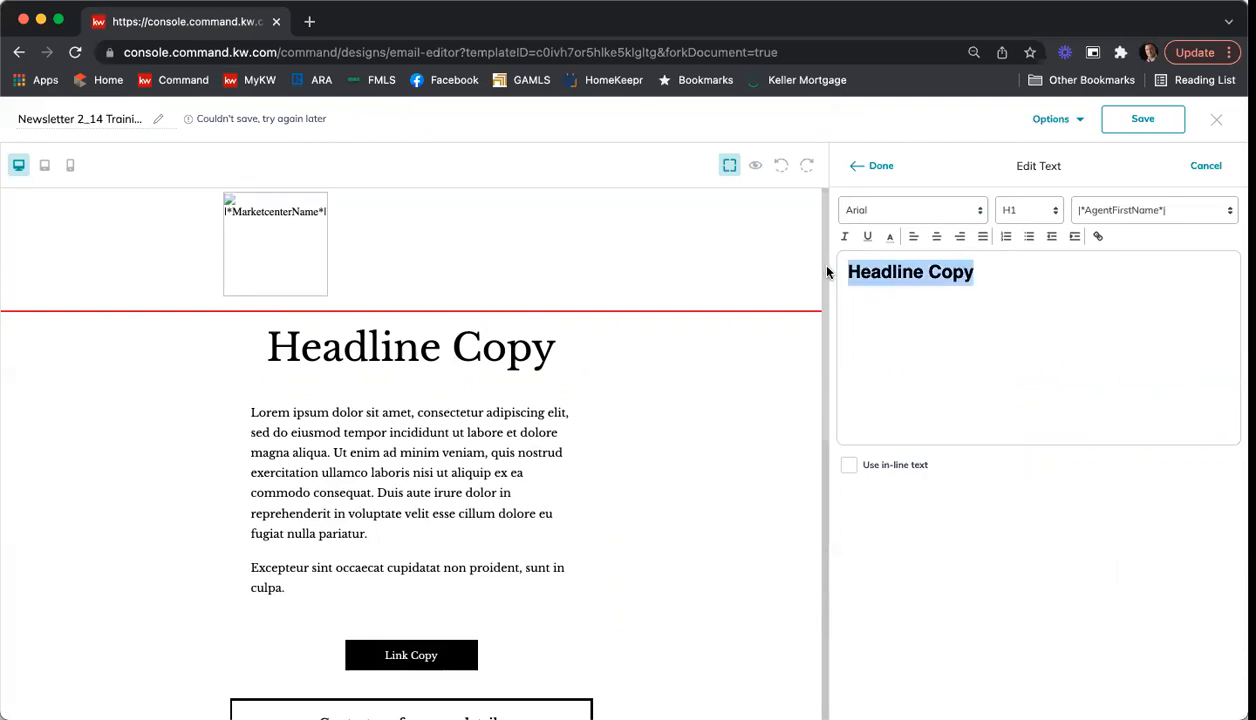
type("Happy ")
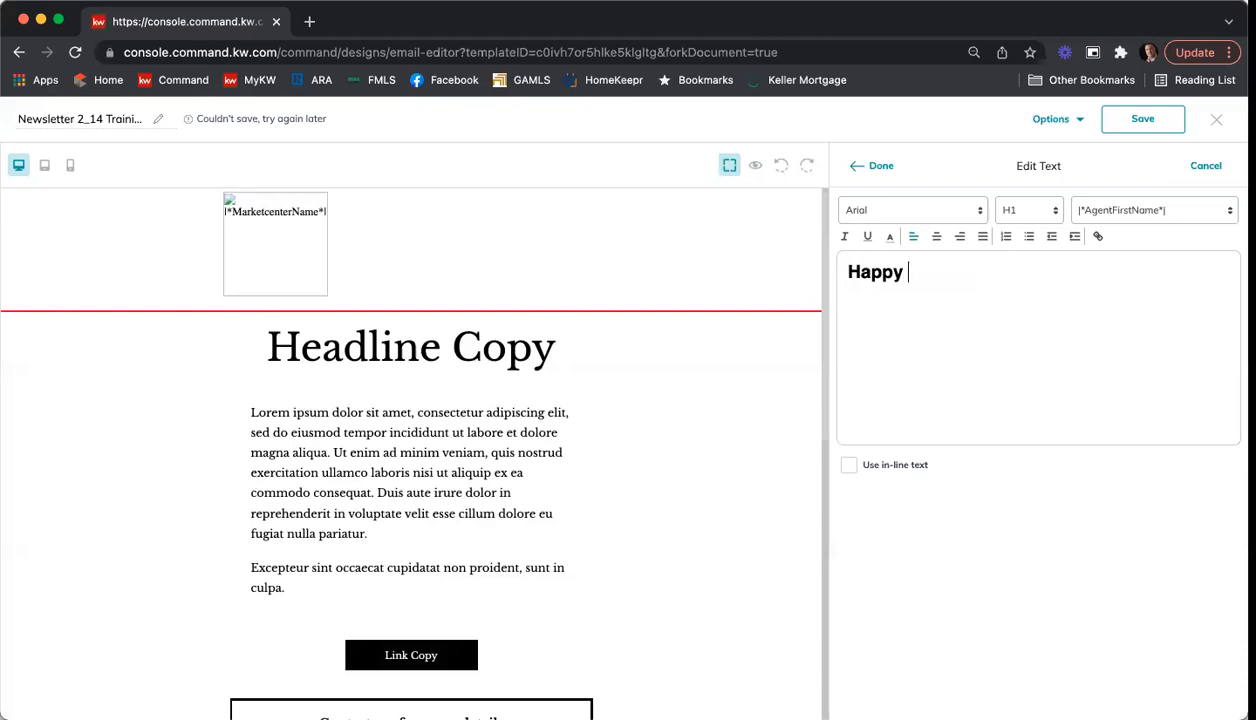
type("Bsal")
key("BackSpace")
key("BackSpace")
type("Valentine's Day")
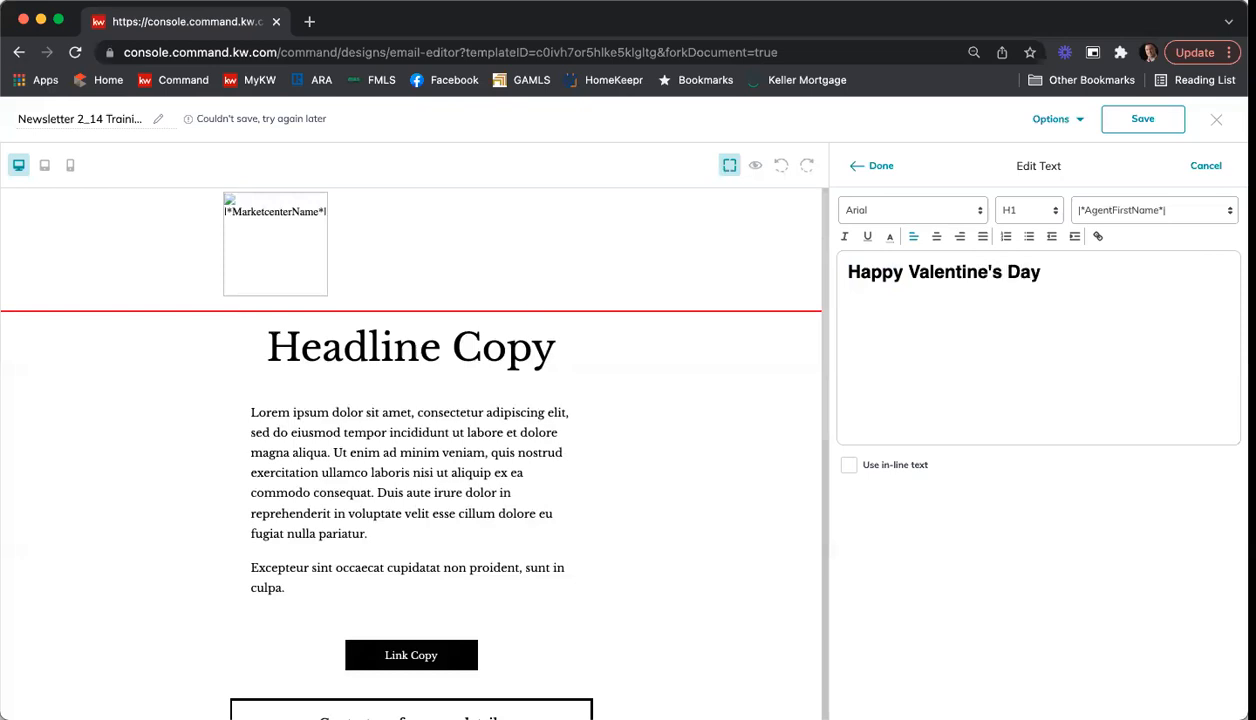
Step: Set the font of the "Happy Valentine's Day" headline to Muli
left_click(976, 212)
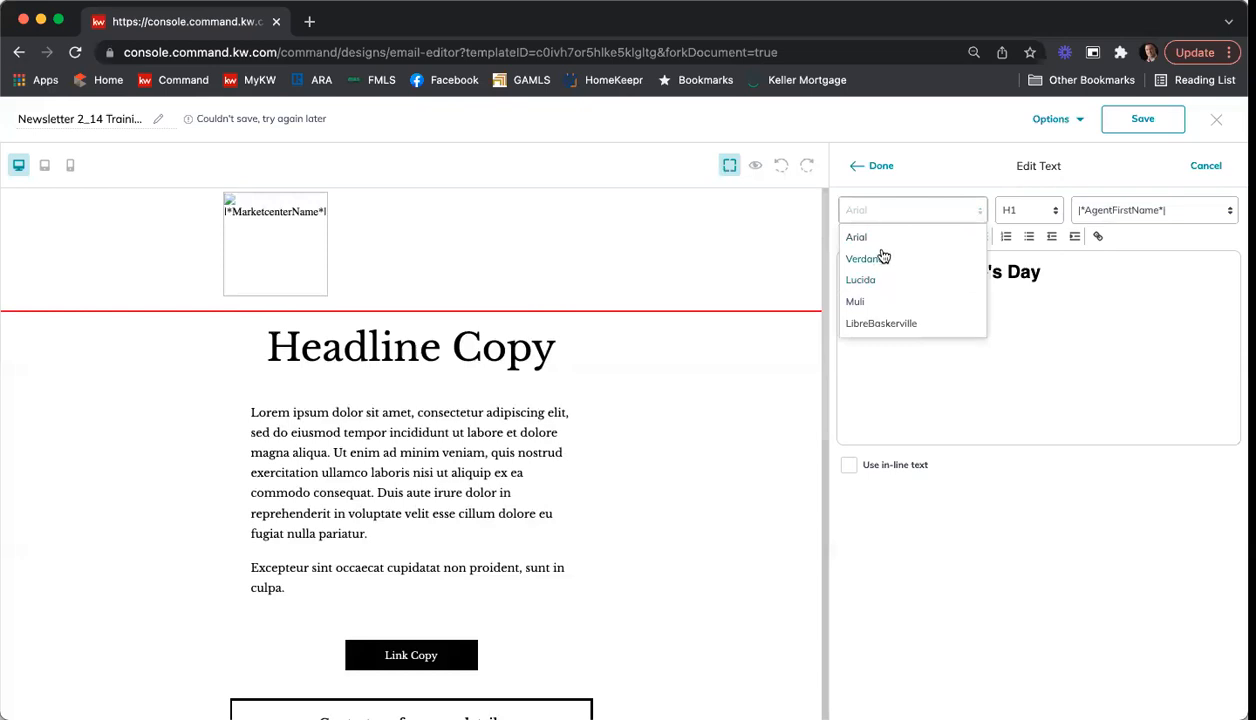
left_click(866, 301)
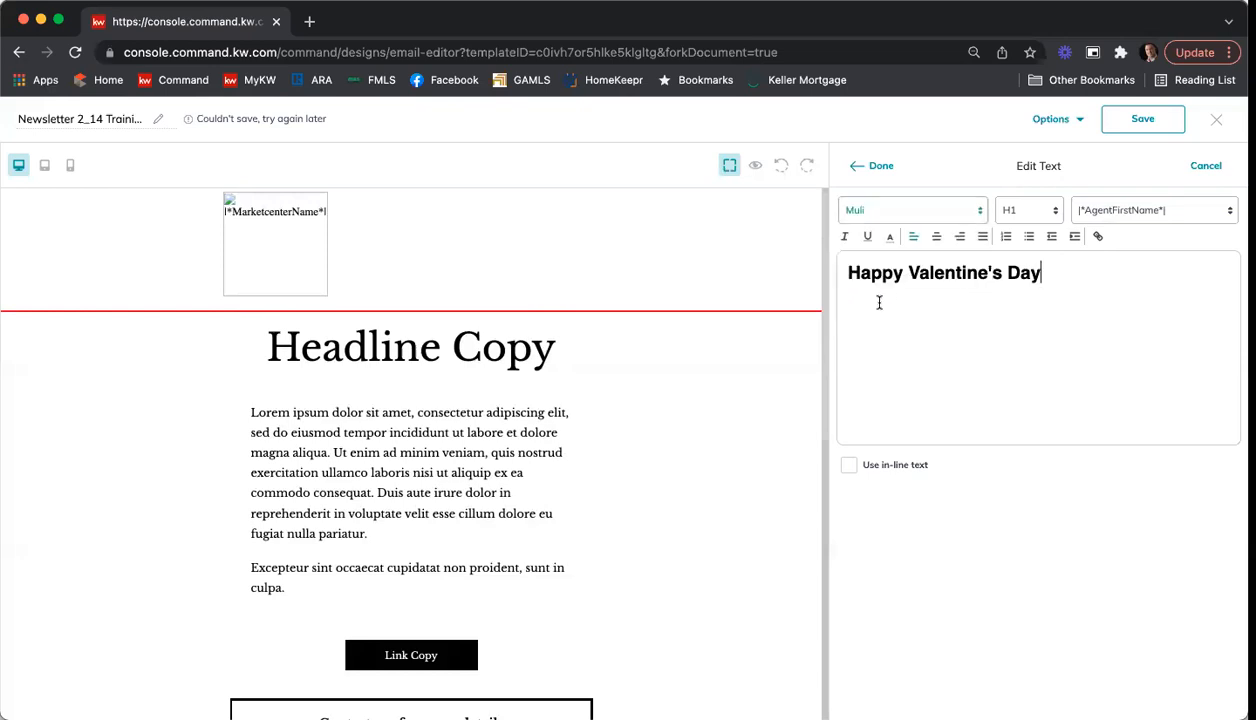
left_click_drag(1042, 277, 838, 270)
left_click(889, 213)
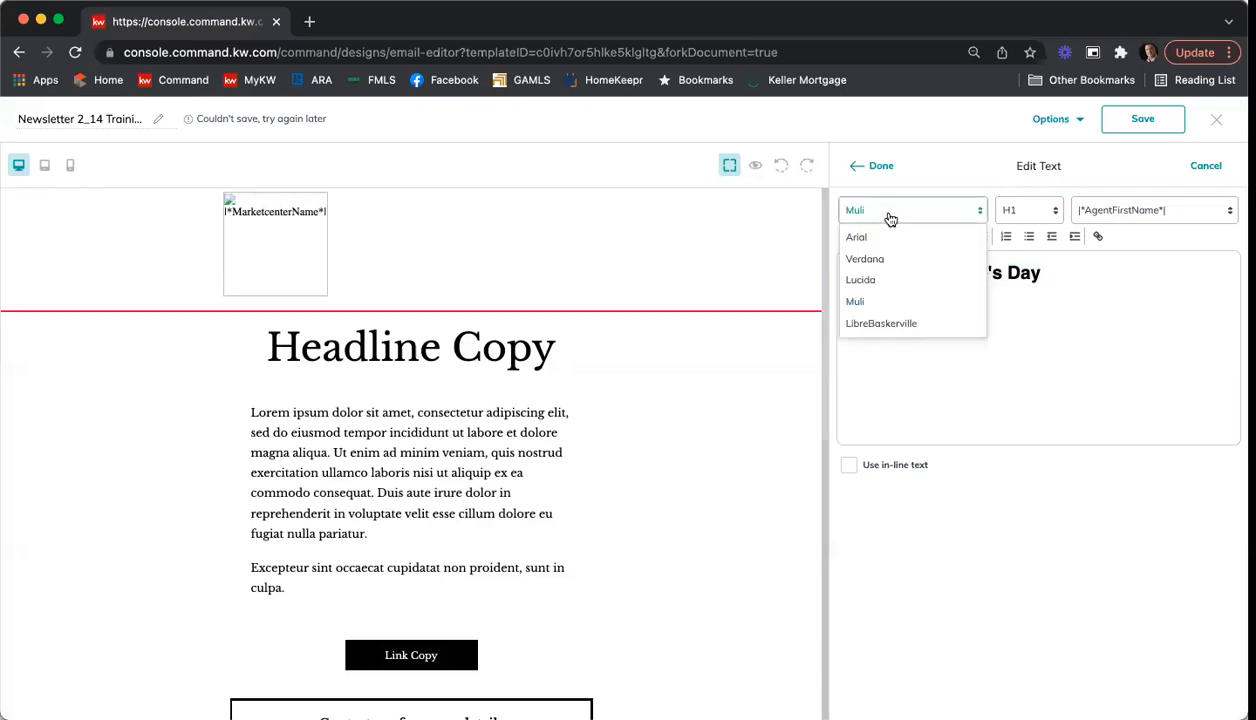
left_click(879, 297)
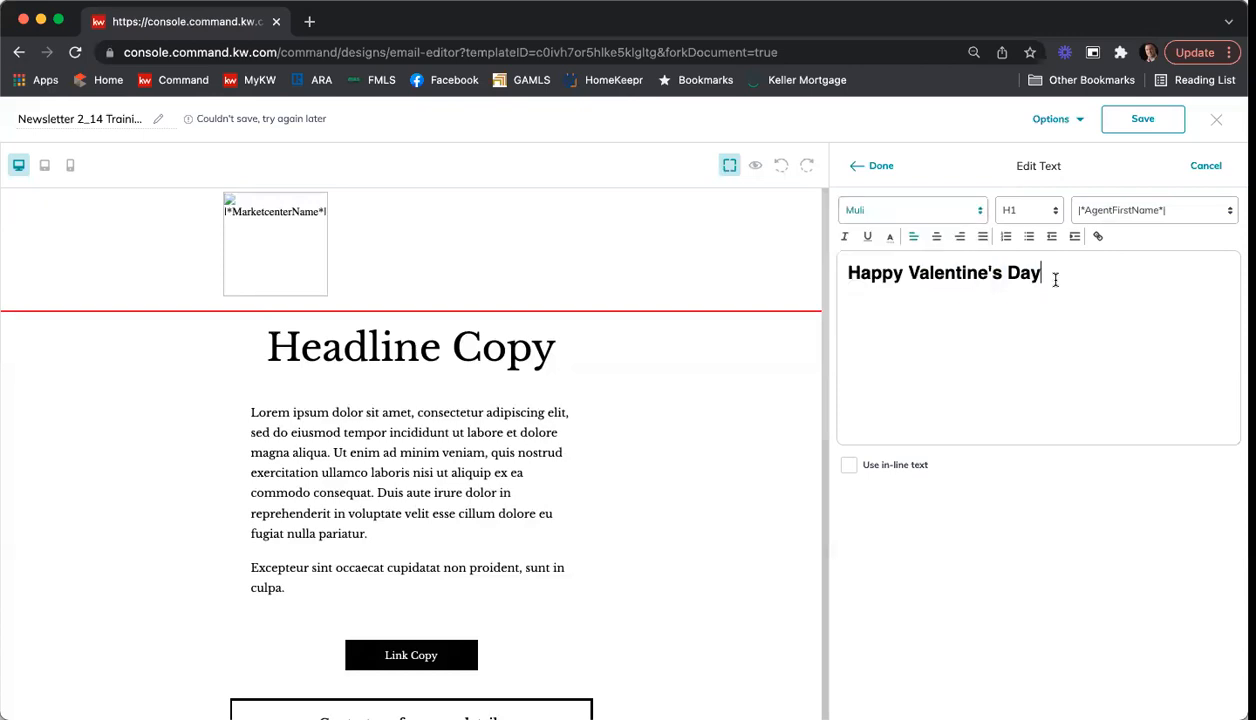
Step: Check the heading levels offered for the "Happy Valentine's Day" headline and apply the text block's edits
left_click_drag(1044, 276, 842, 276)
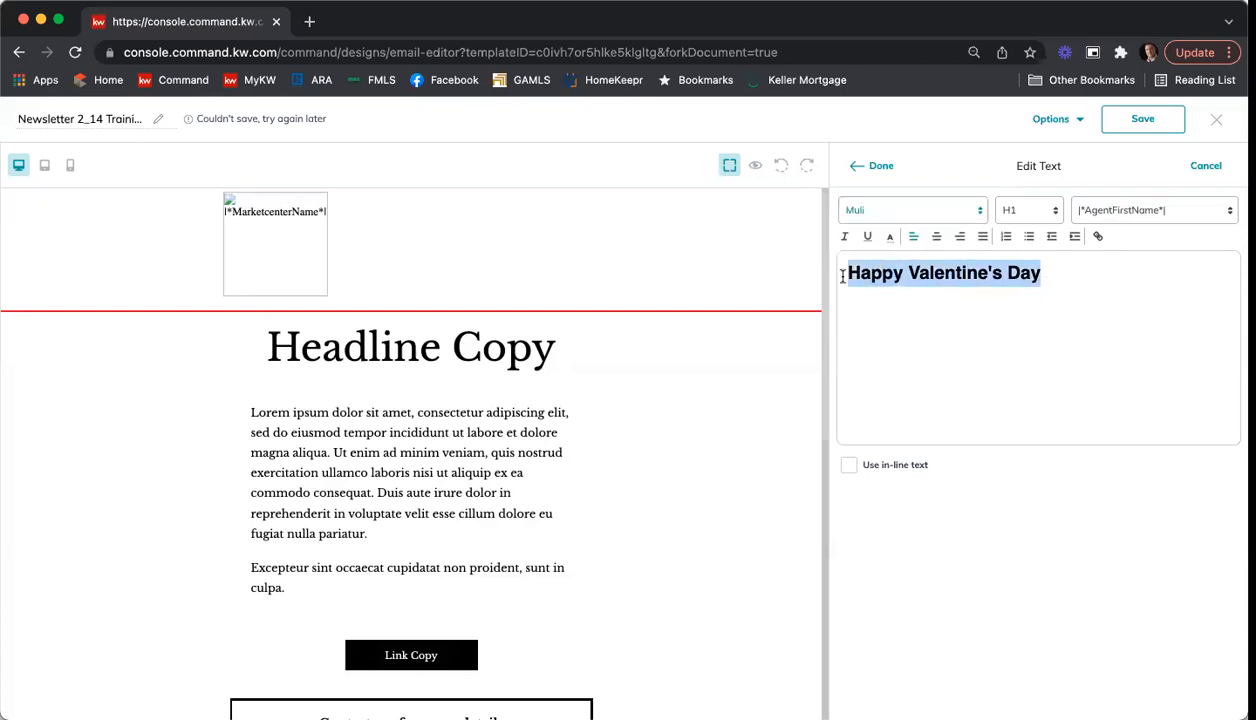
left_click(1044, 213)
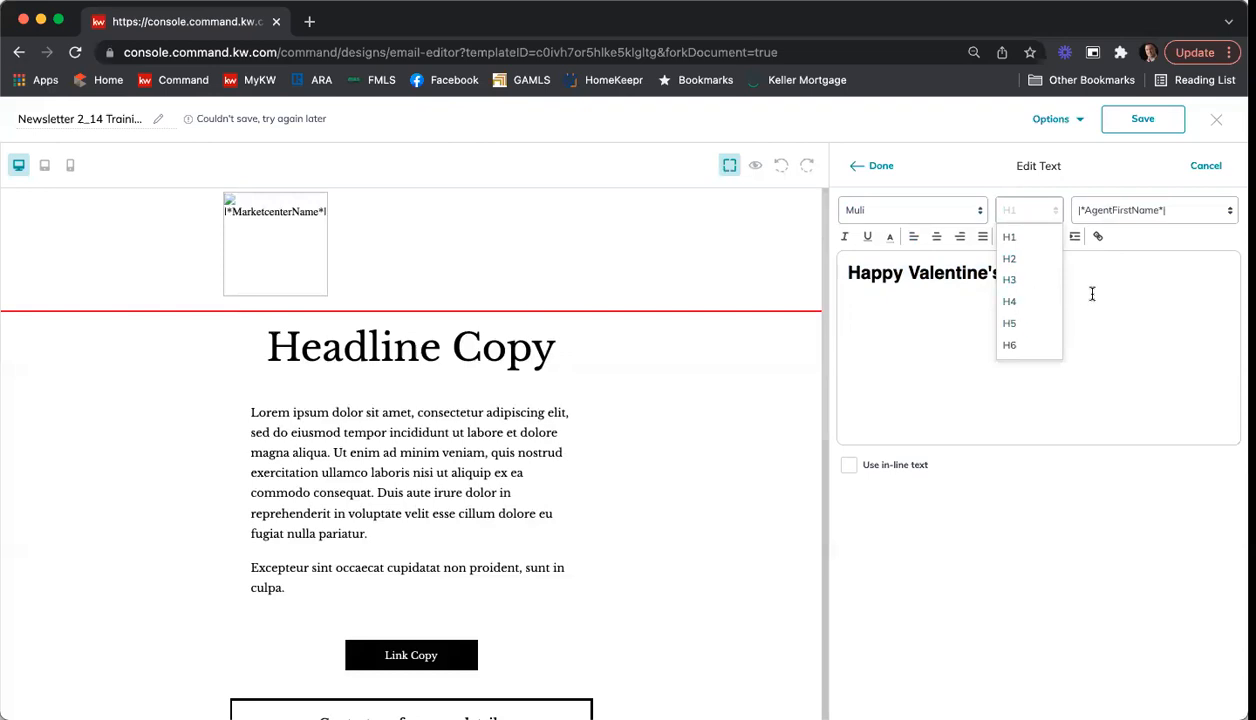
left_click(1148, 306)
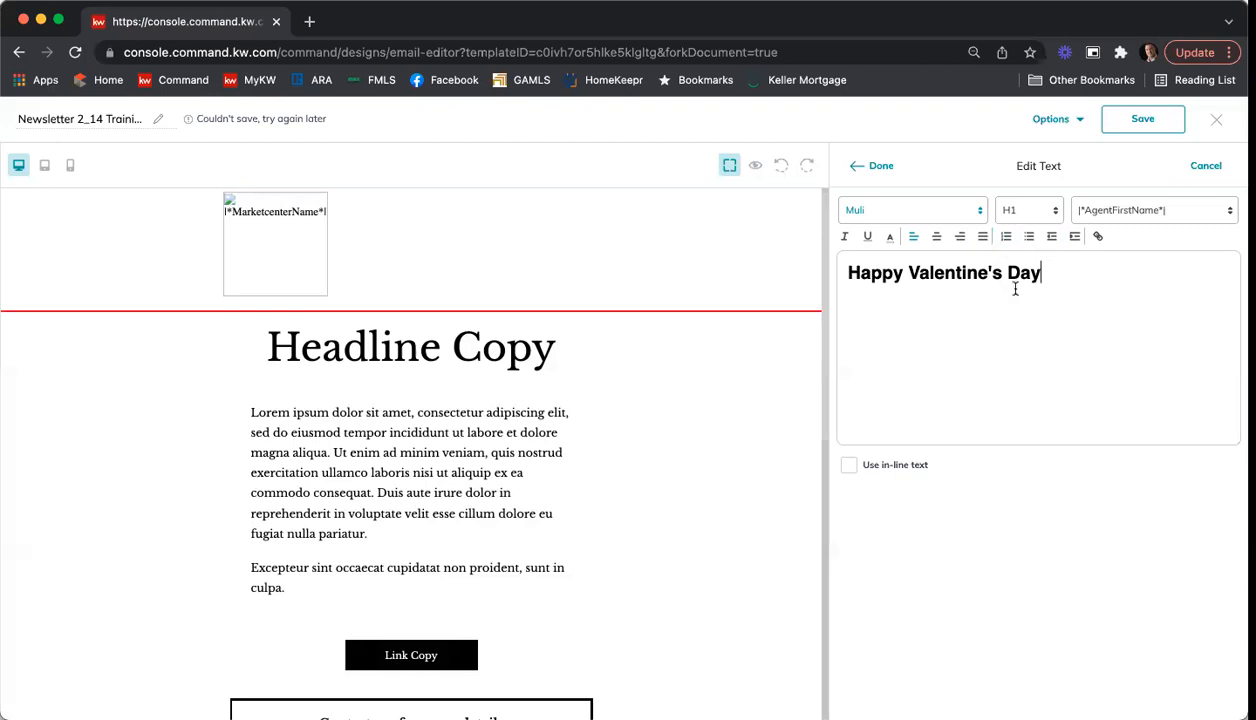
left_click(878, 167)
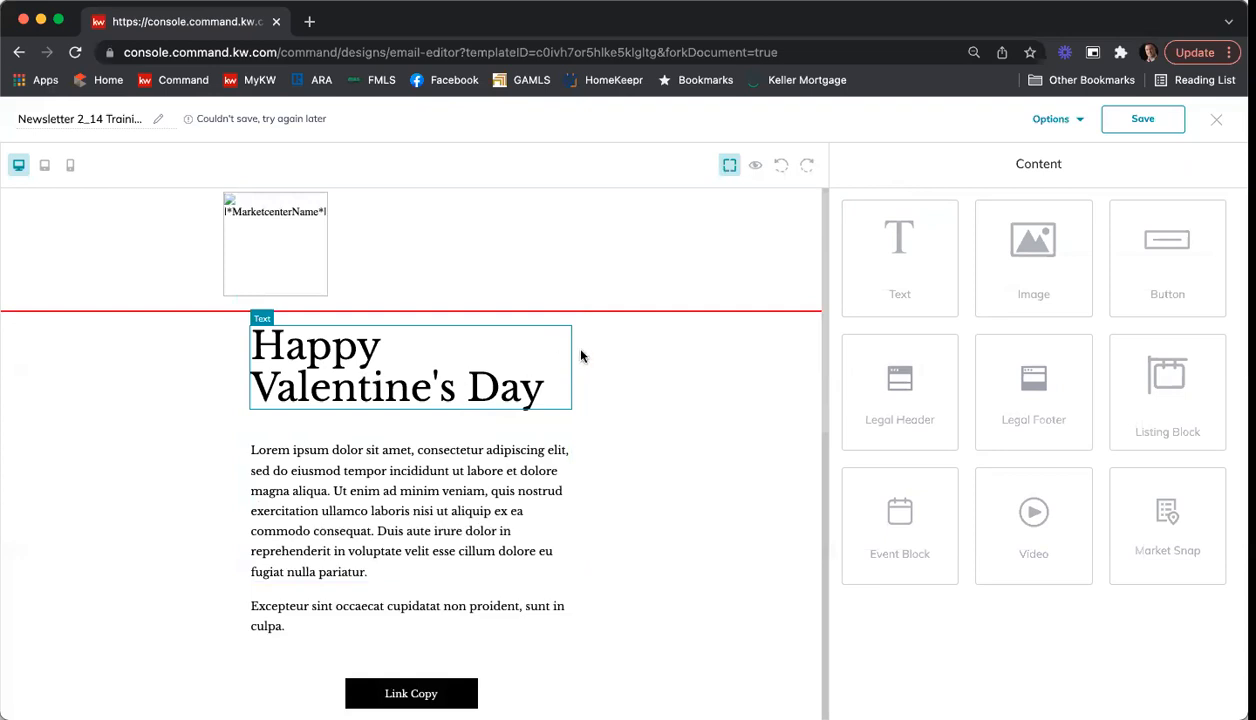
Step: Reopen the "Happy Valentine's Day" headline for editing, center-align its text and apply the change
left_click(516, 355)
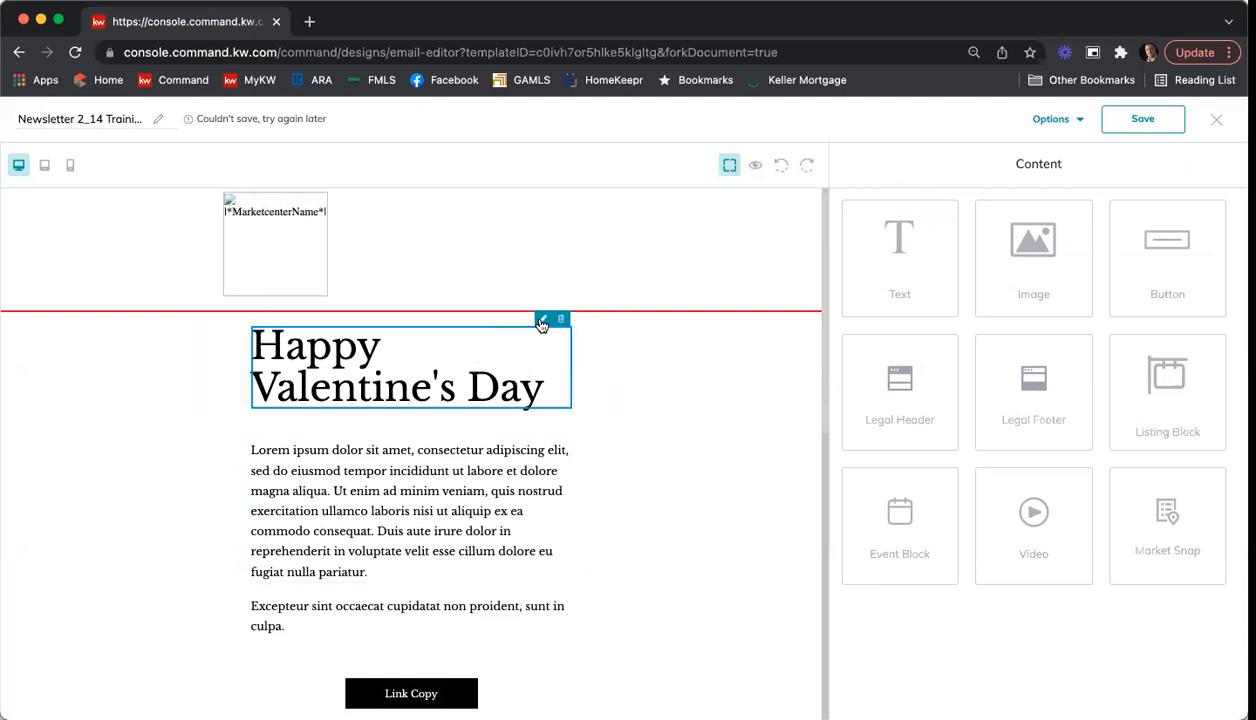
left_click(541, 321)
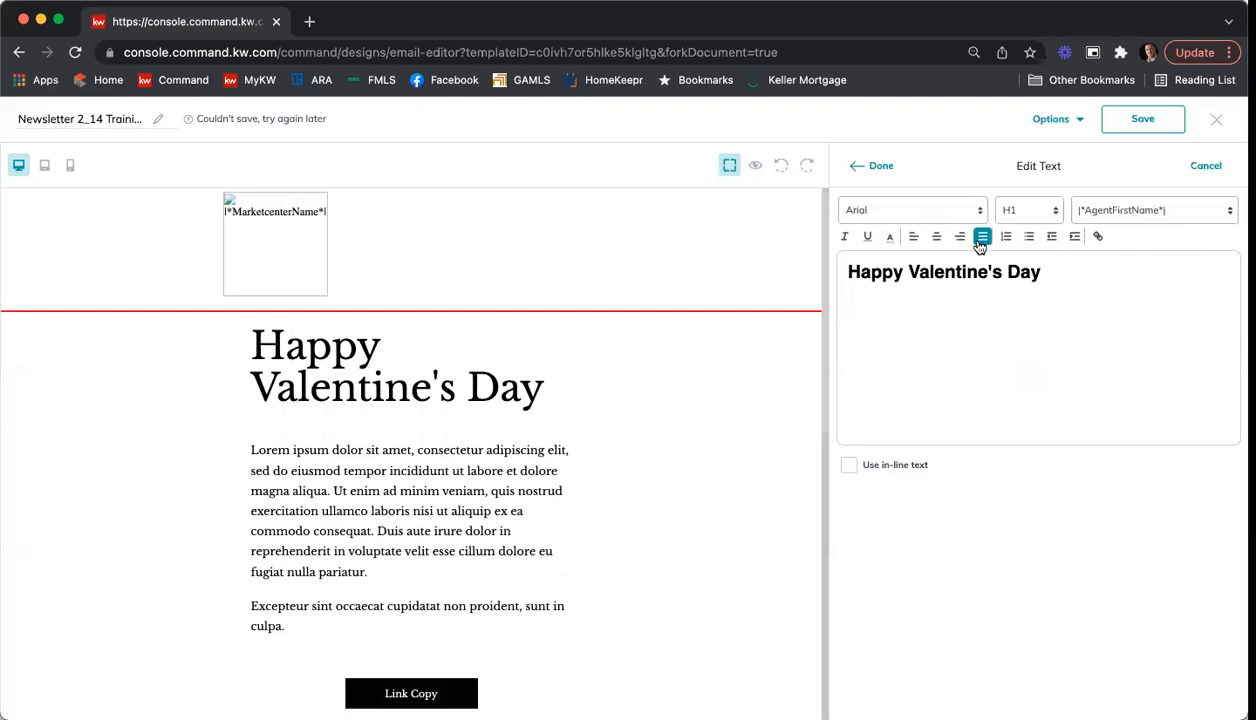
left_click(938, 240)
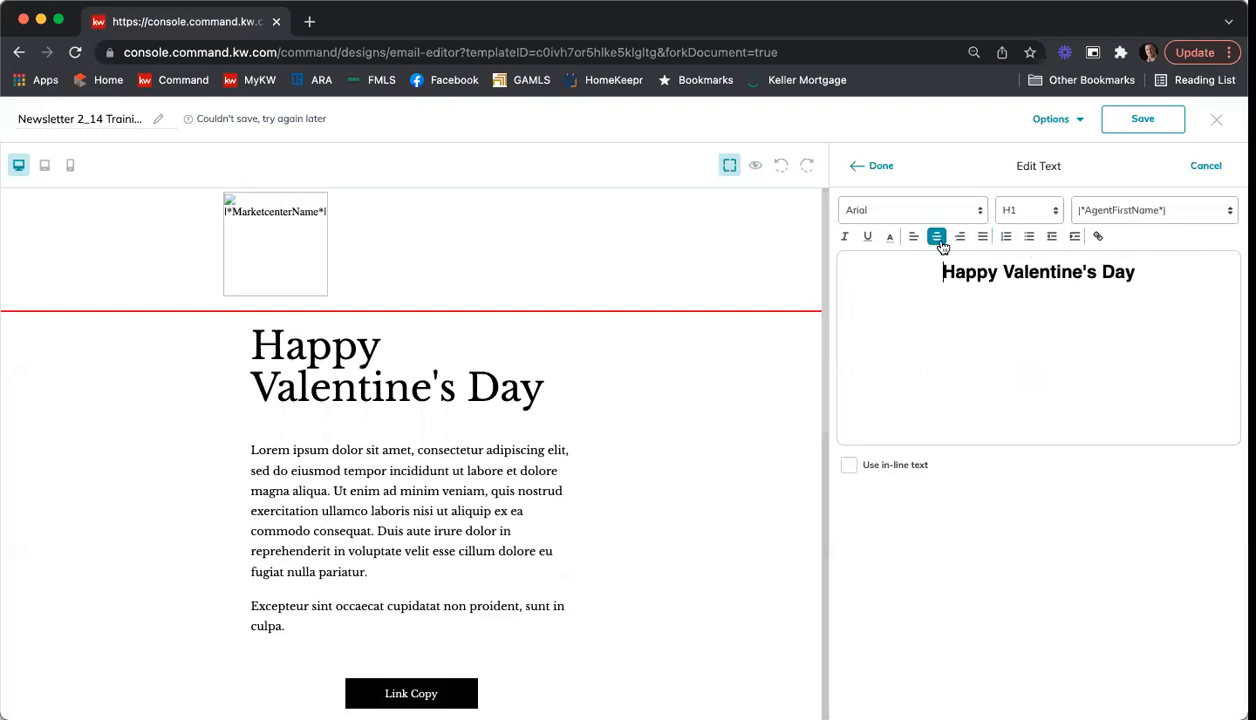
left_click(869, 168)
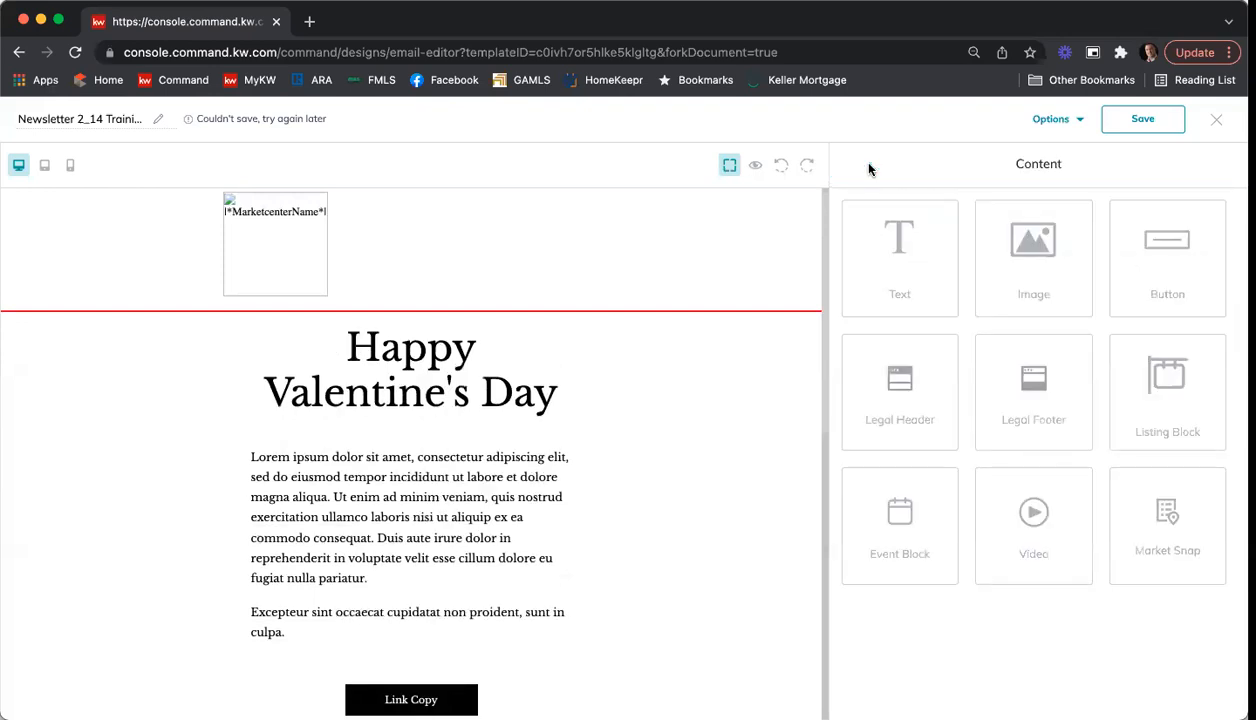
Step: Replace the "Lorem ipsum" body paragraph with "I hope you have a wonderful Valentine's Day with those you love."
scroll(436, 458, "down", 1)
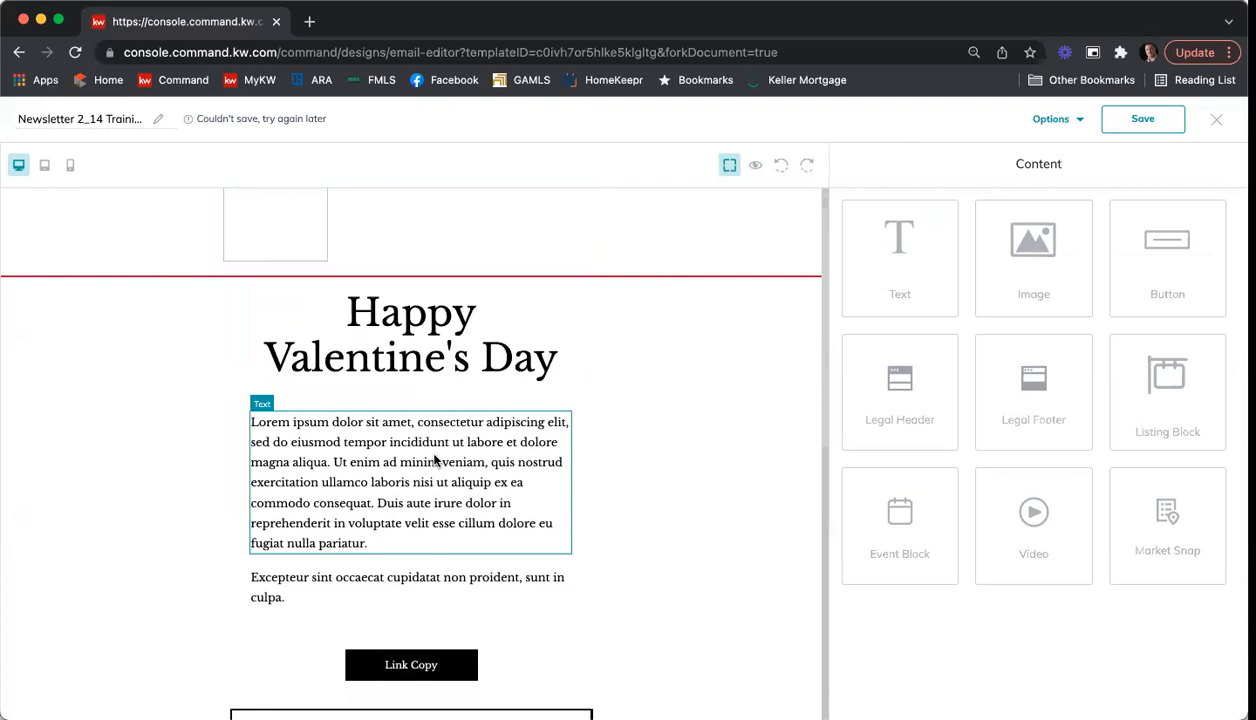
left_click(436, 458)
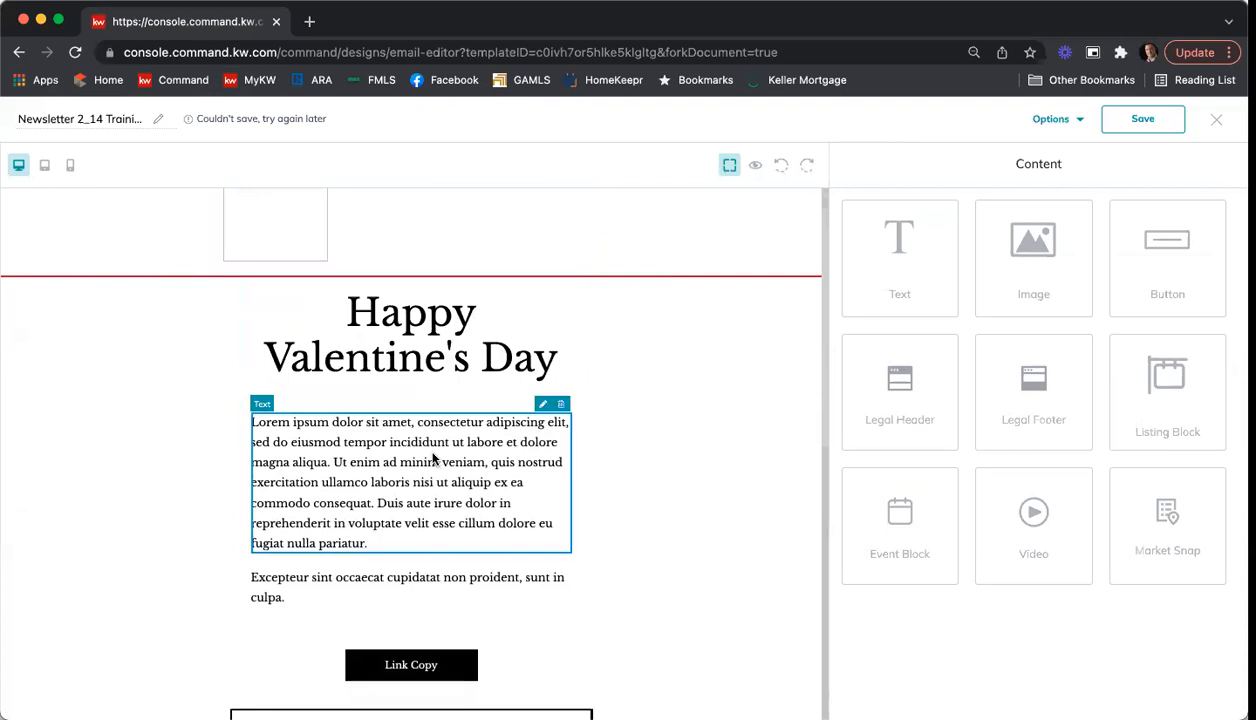
left_click(542, 406)
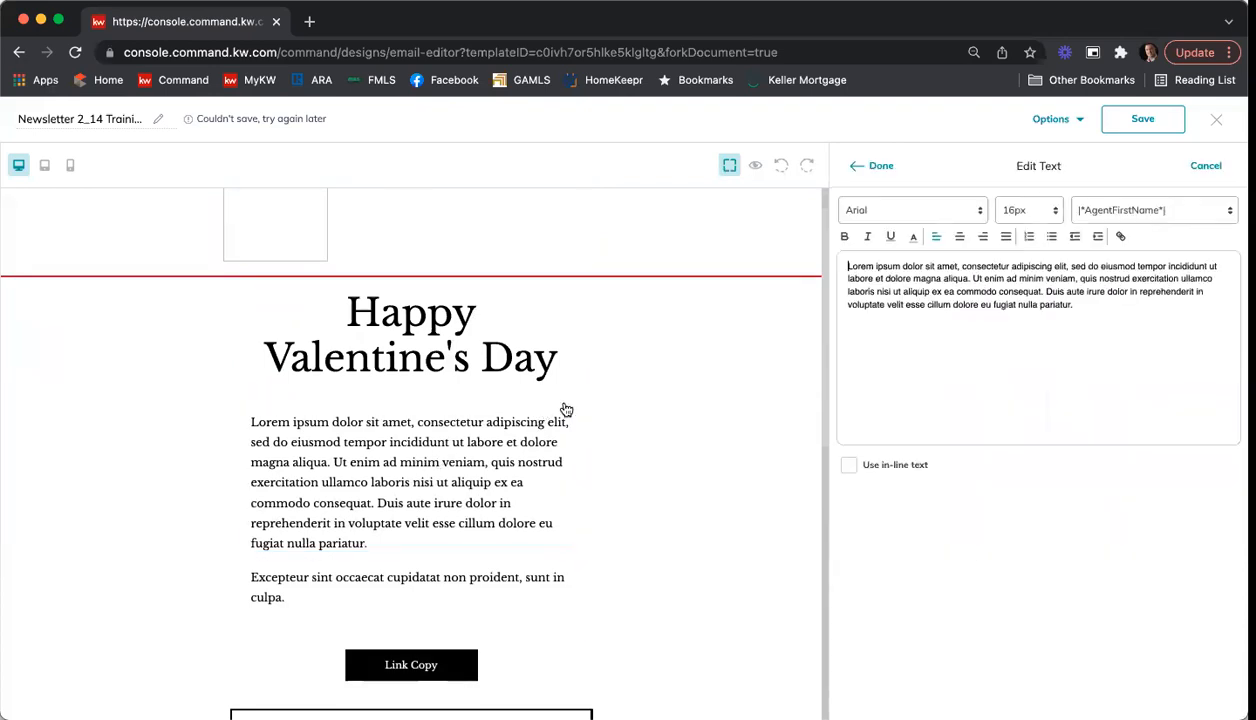
left_click_drag(1032, 314, 836, 262)
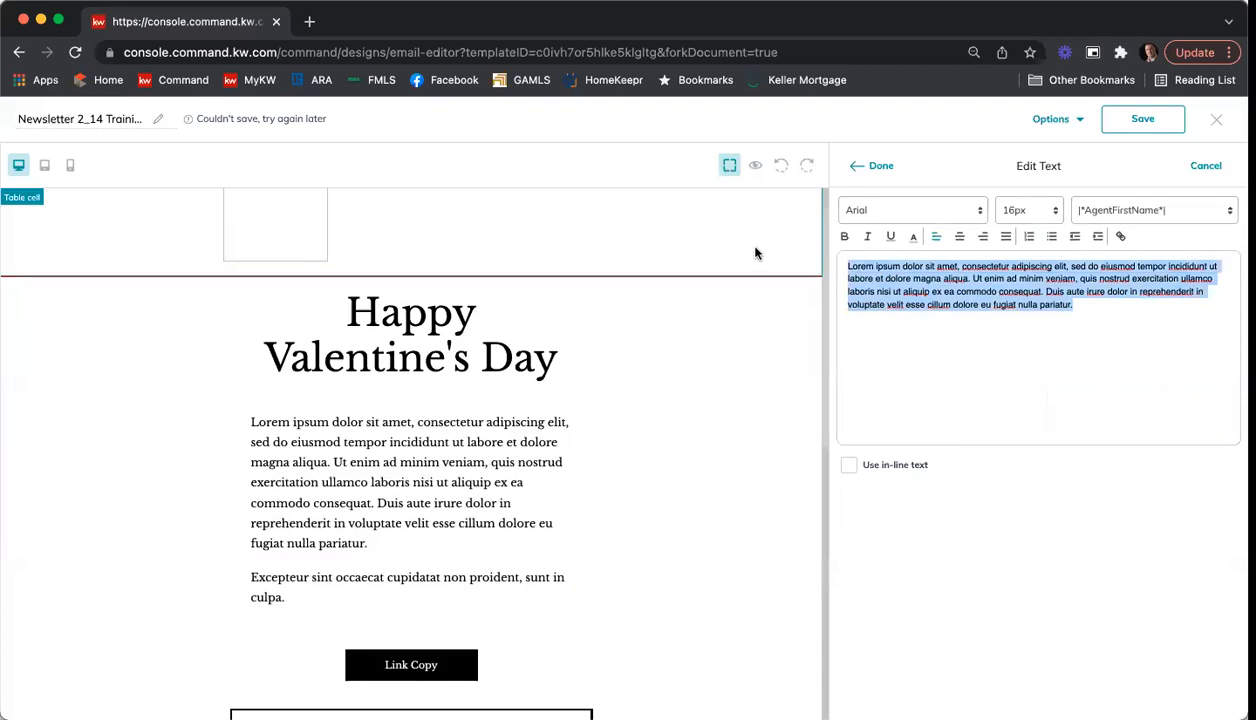
type("I hope you have a wonderful ")
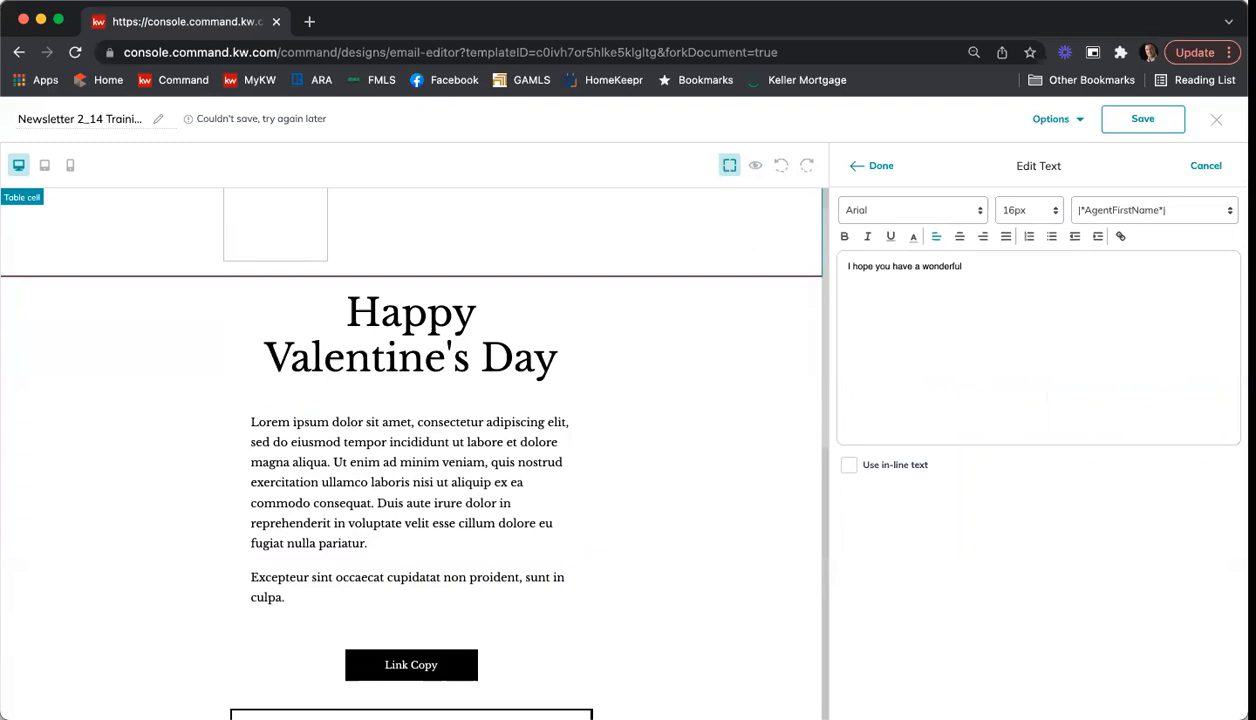
type("Valentine;'s's Day with those you love.")
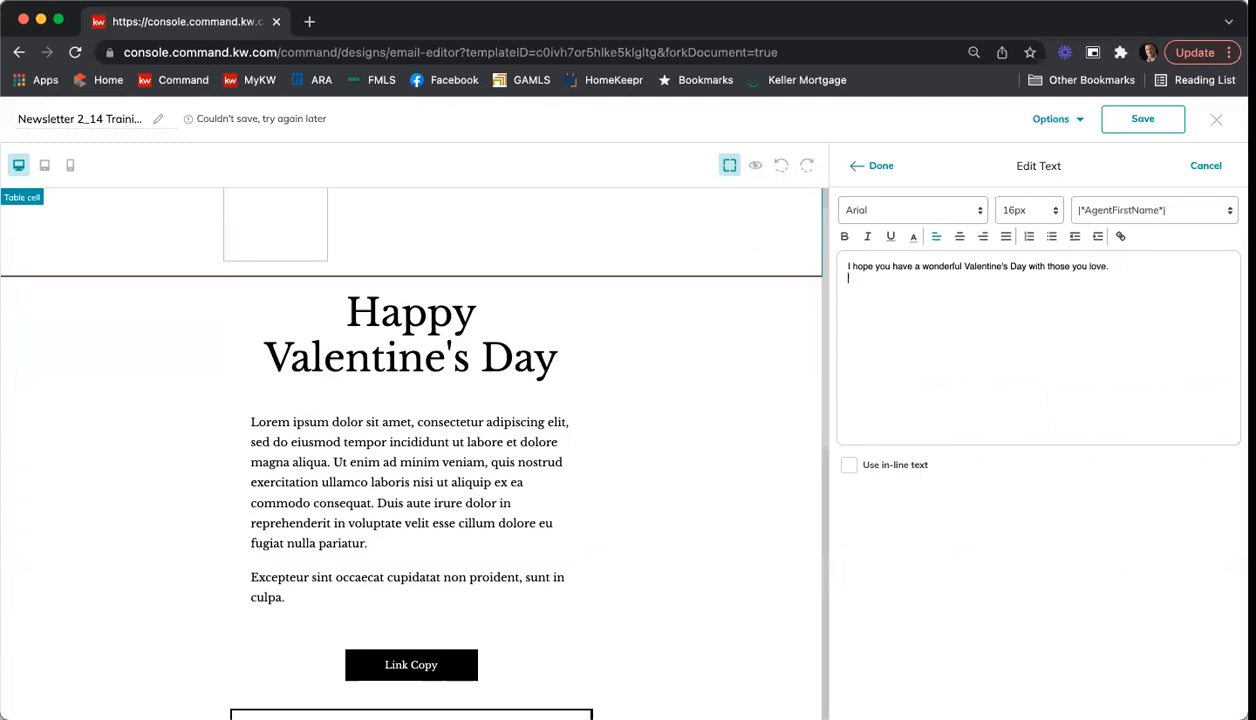
Step: Add a second body paragraph reading "The Real Estate Market is not cooling down! It is red hot!"
key("Return")
type("The Real Estate Market is not slowing")
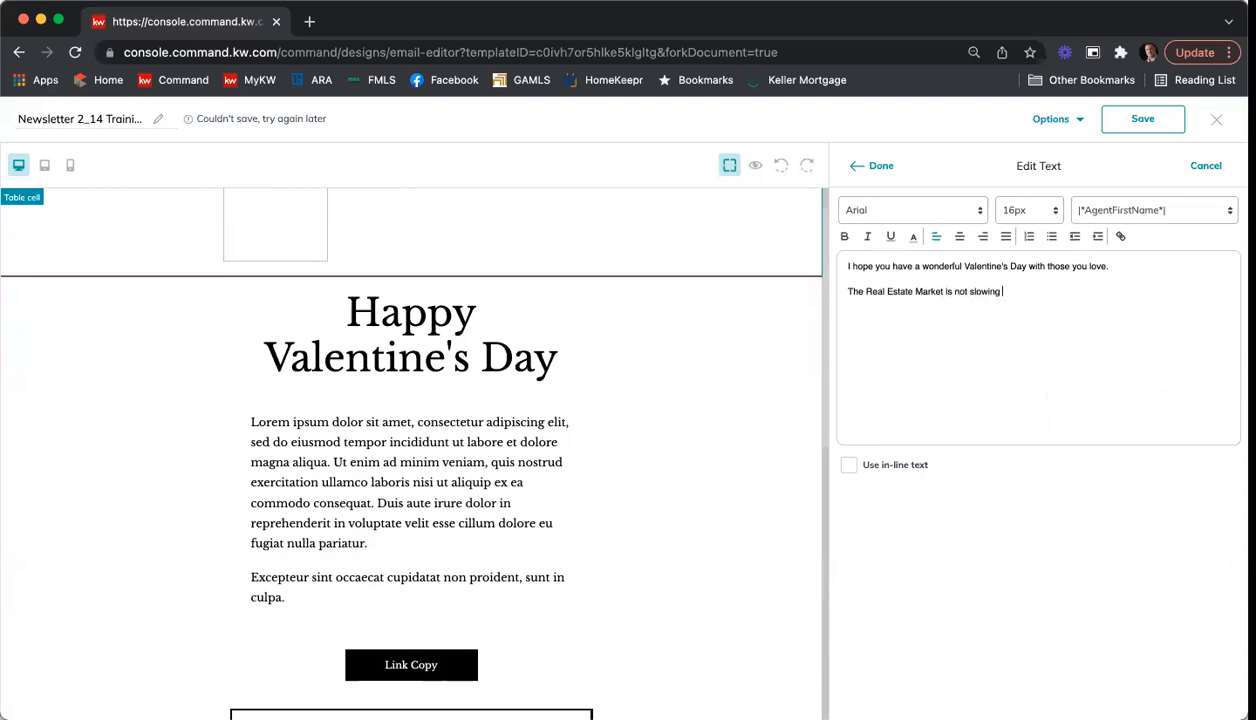
key("BackSpace")
key("BackSpace")
key("BackSpace")
key("BackSpace")
key("BackSpace")
type("cooling down ")
type(" It is red")
type(" hot")
type("Type in whateve")
type("r")
Step: Add a third body paragraph reading "Type in whatever you want here."
key("BackSpace")
key("BackSpace")
type("r you")
key("BackSpace")
key("BackSpace")
key("BackSpace")
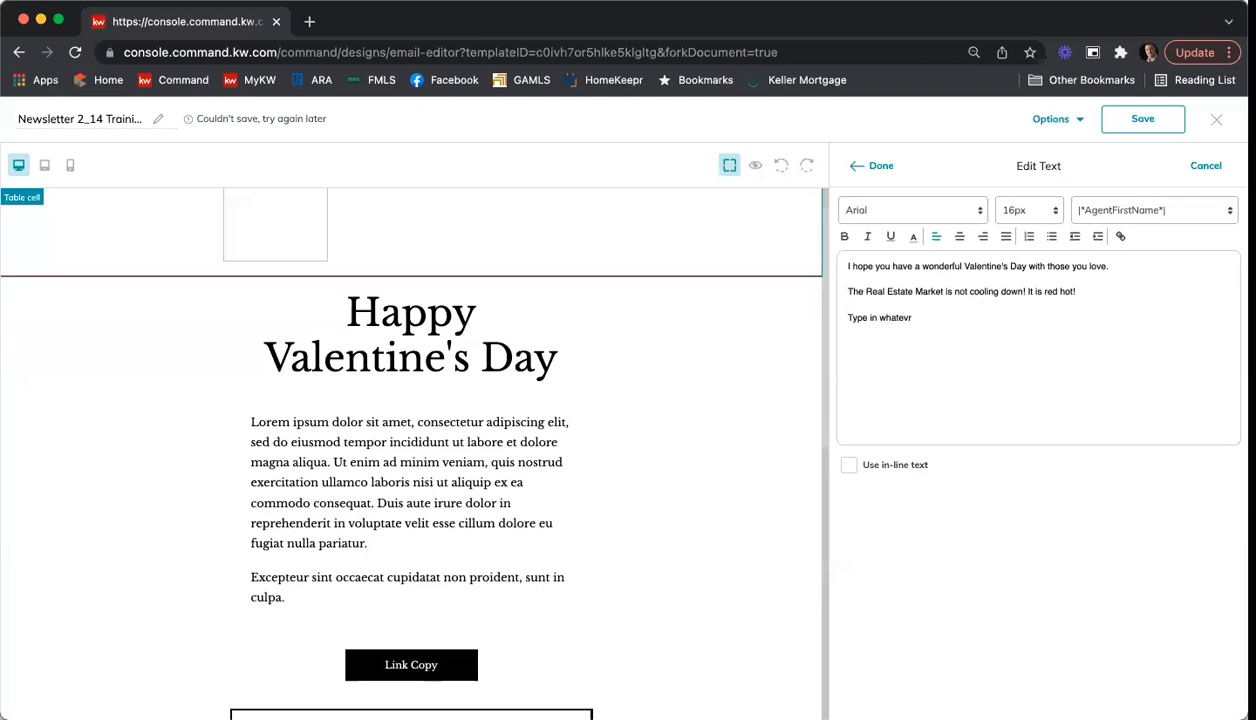
key("BackSpace")
type("er you want here.")
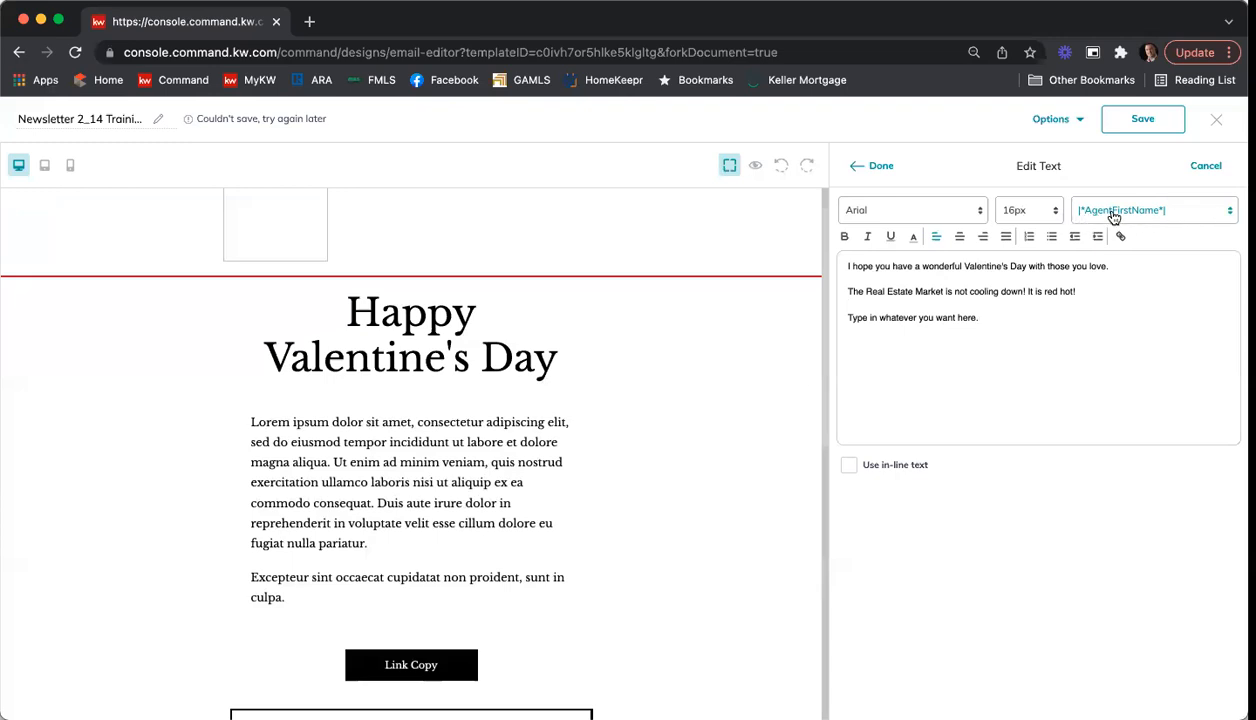
Step: Look through the available merge fields, from the agent and market center placeholders to the contact ones
left_click(1225, 215)
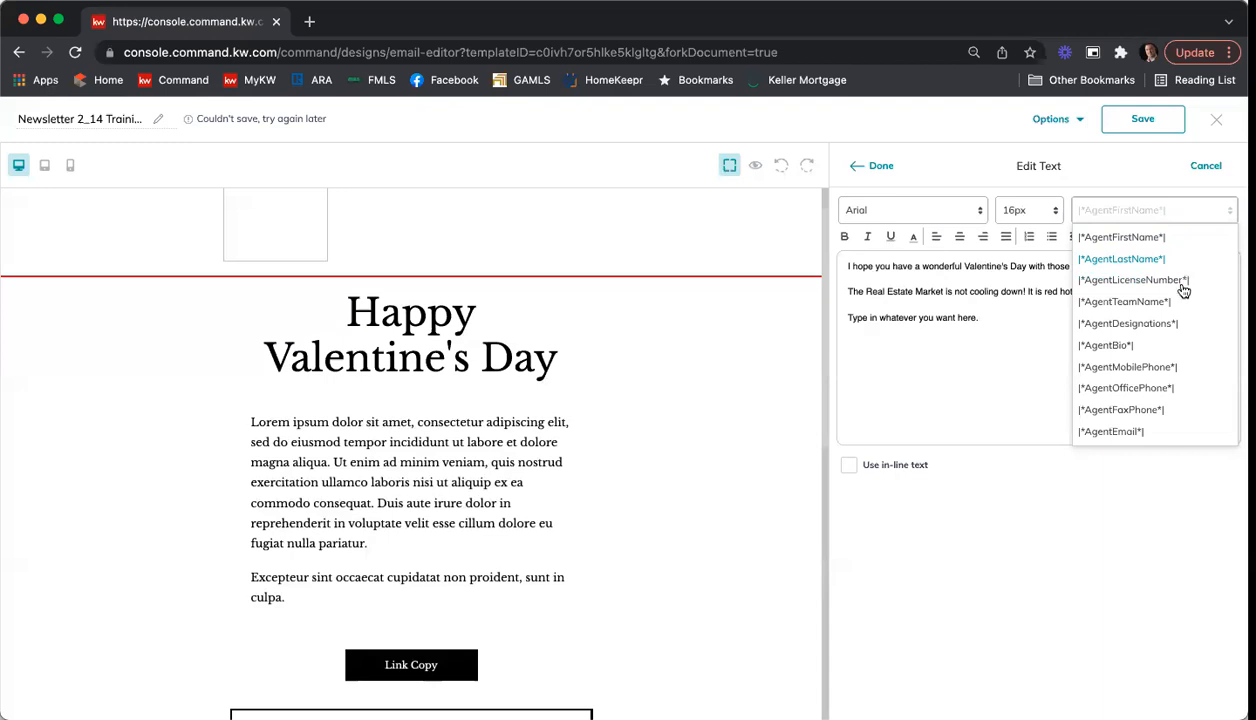
scroll(1175, 300, "down", 5)
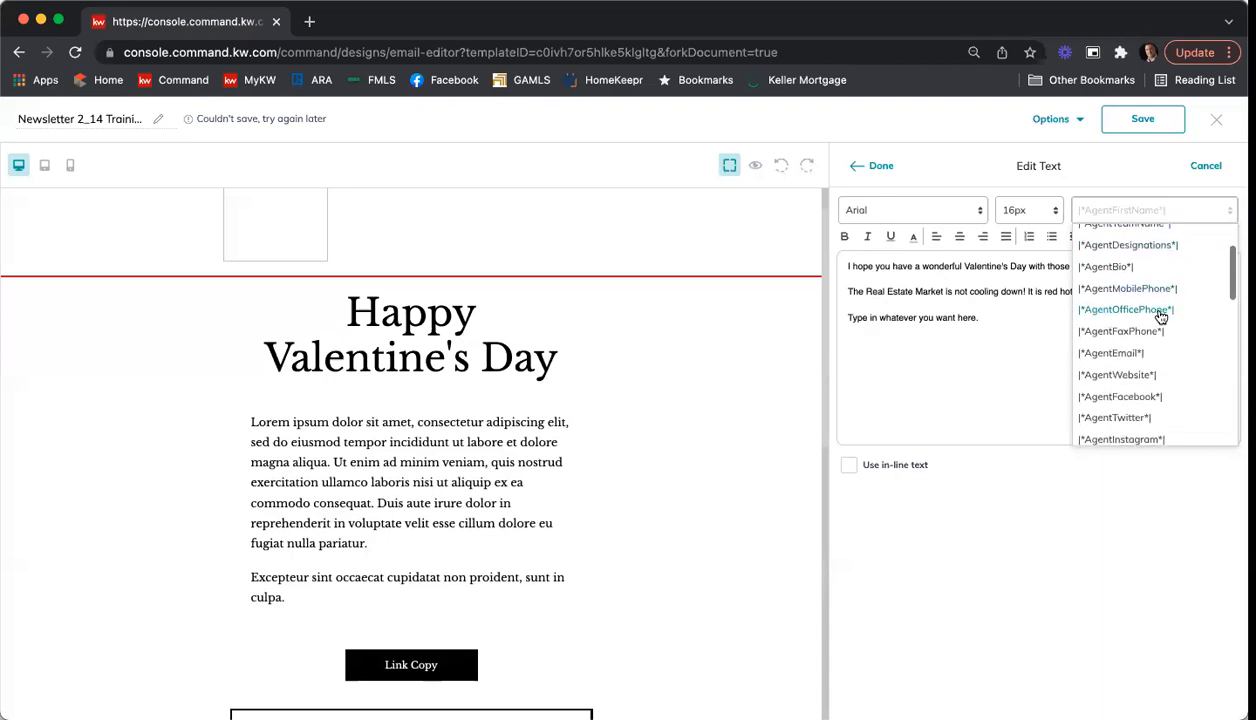
scroll(1160, 316, "down", 2)
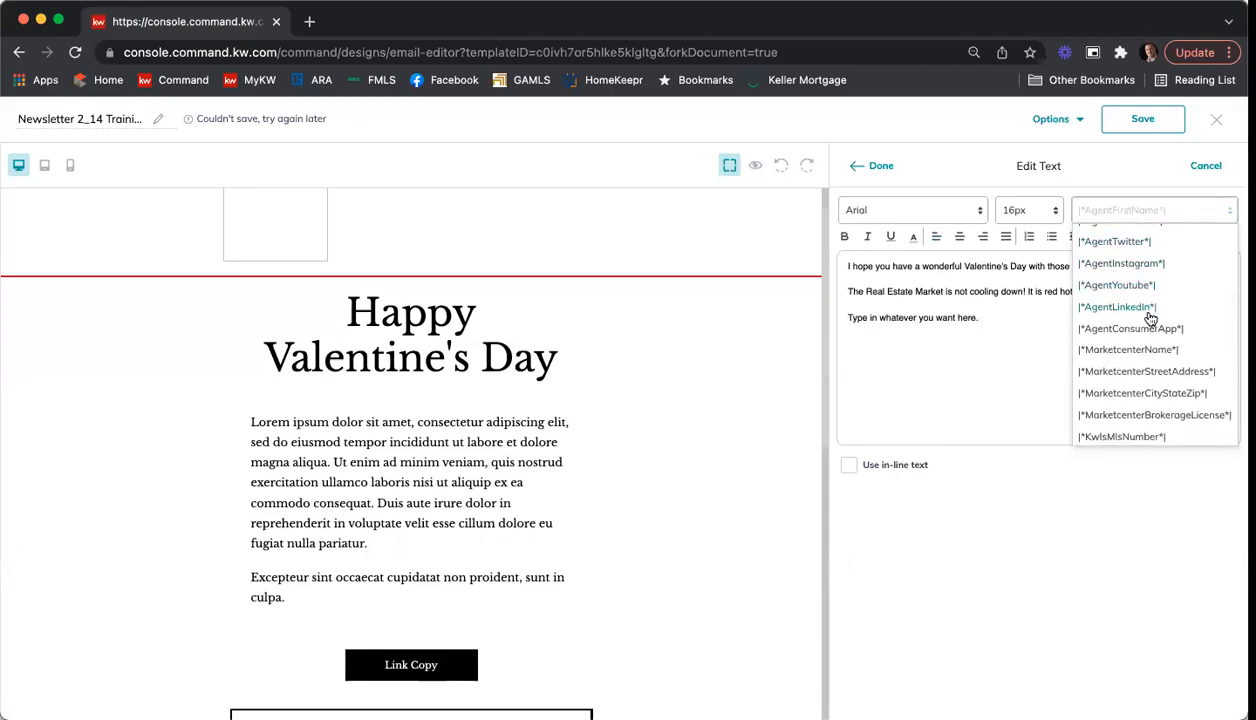
scroll(1140, 361, "down", 5)
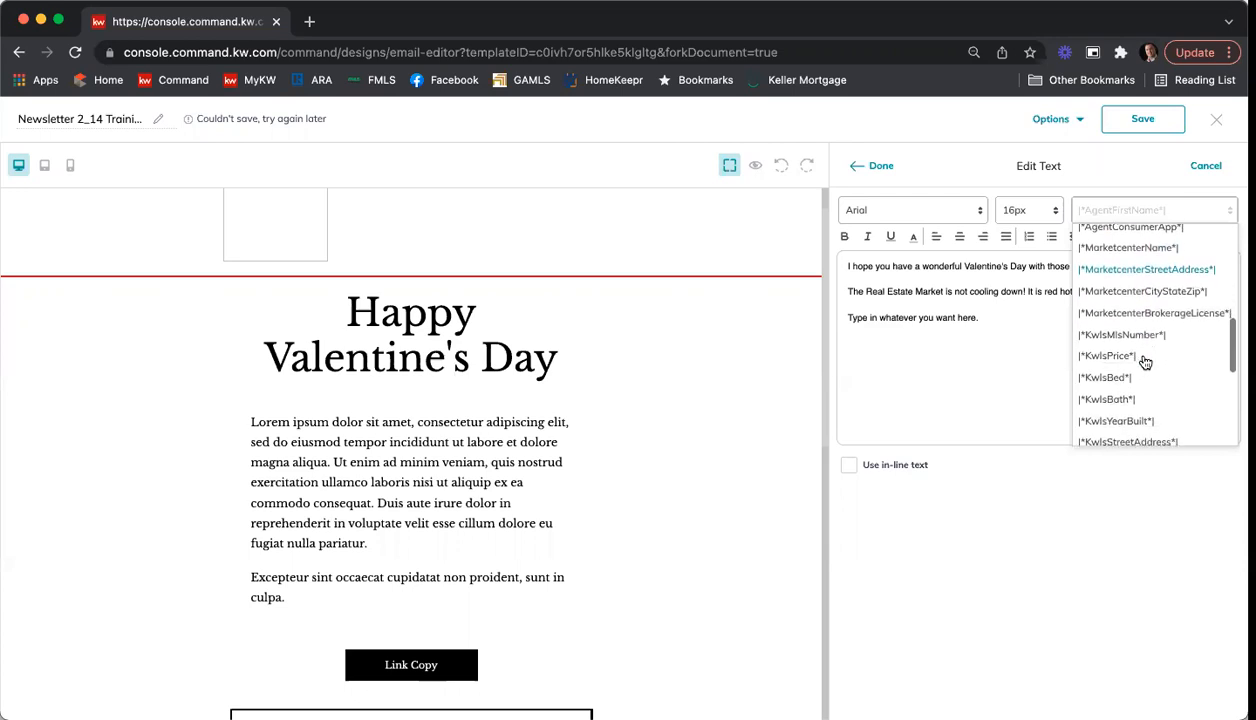
scroll(1164, 335, "down", 4)
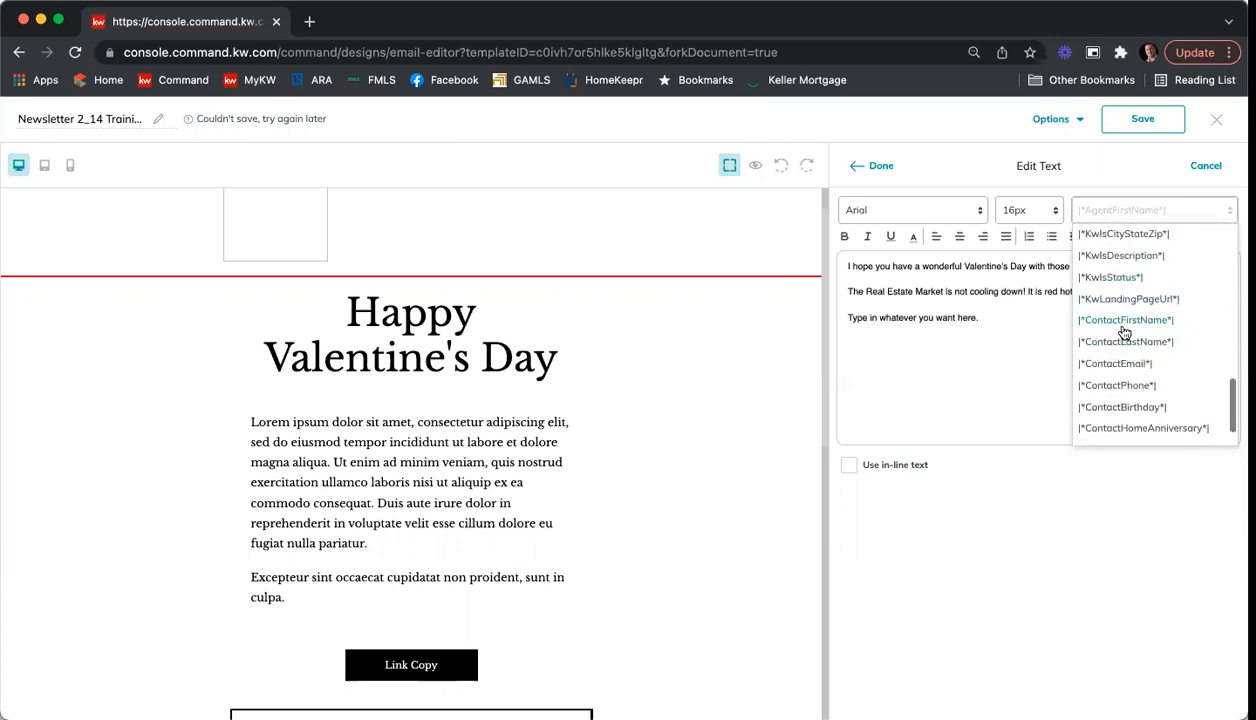
left_click(980, 336)
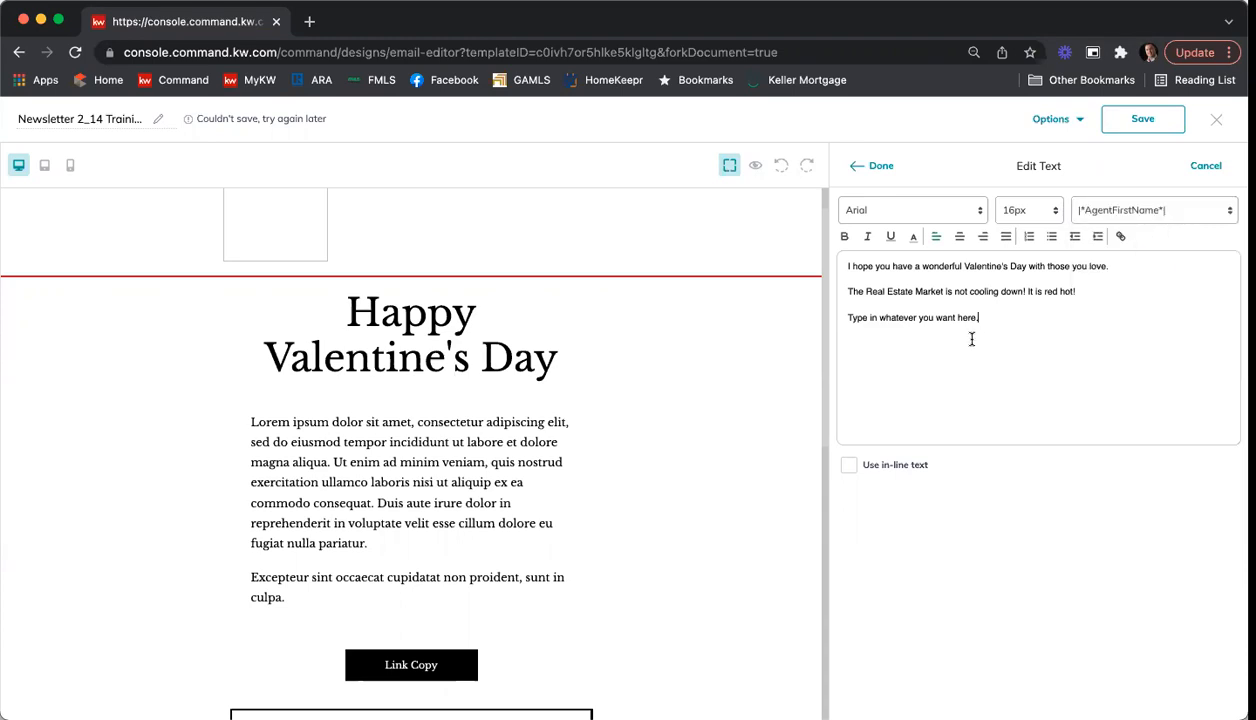
Step: Insert the greeting "Hi |*ContactFirstName*|," with the contact first name merge field above the first paragraph, followed by a blank line
left_click(848, 266)
key("Return")
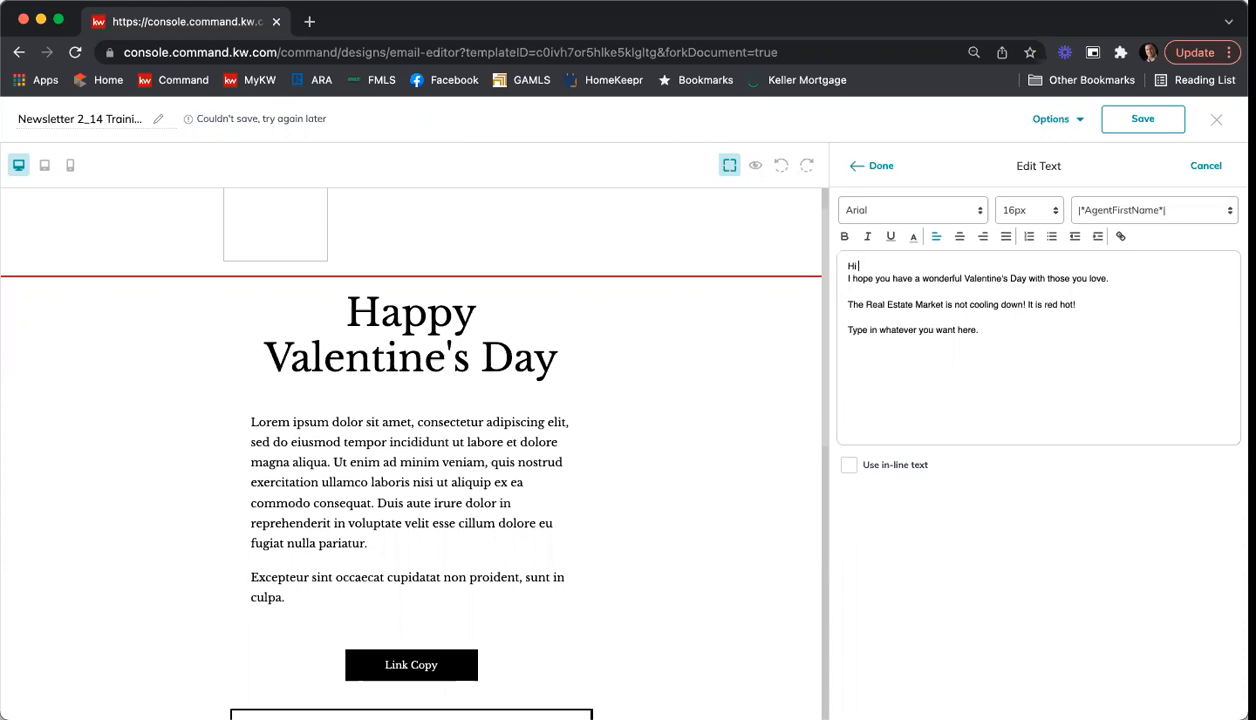
left_click(1100, 212)
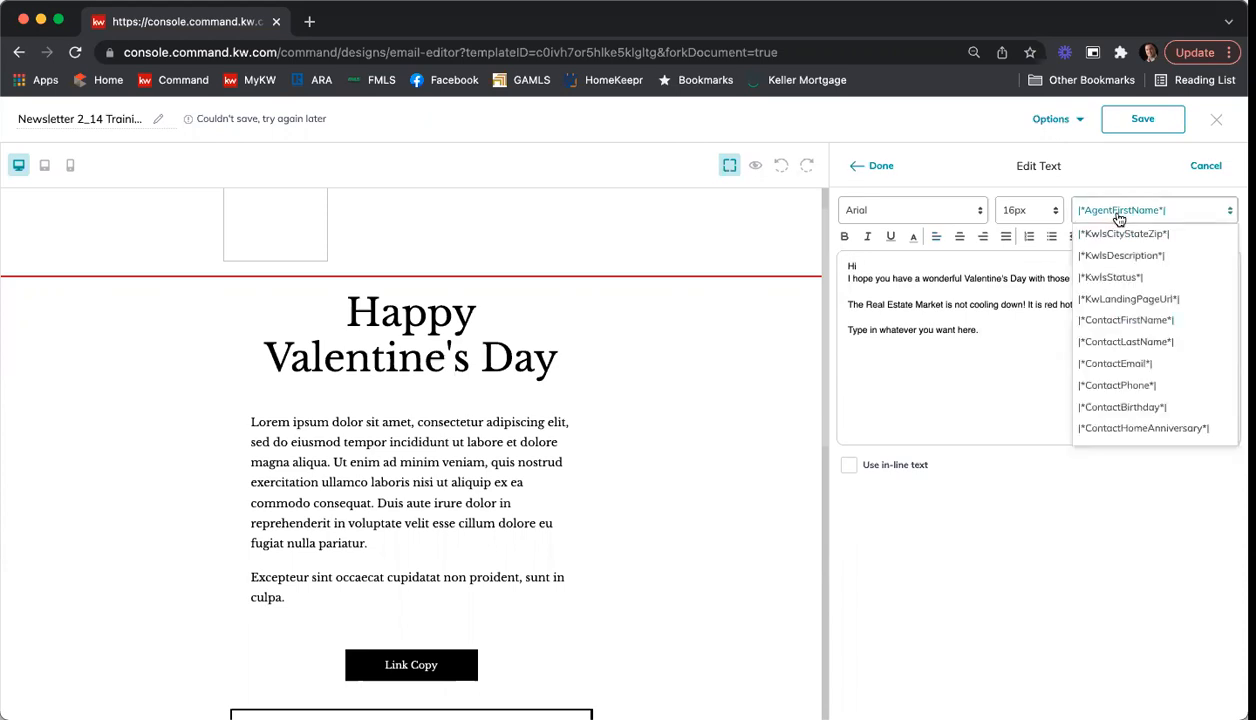
left_click(1155, 325)
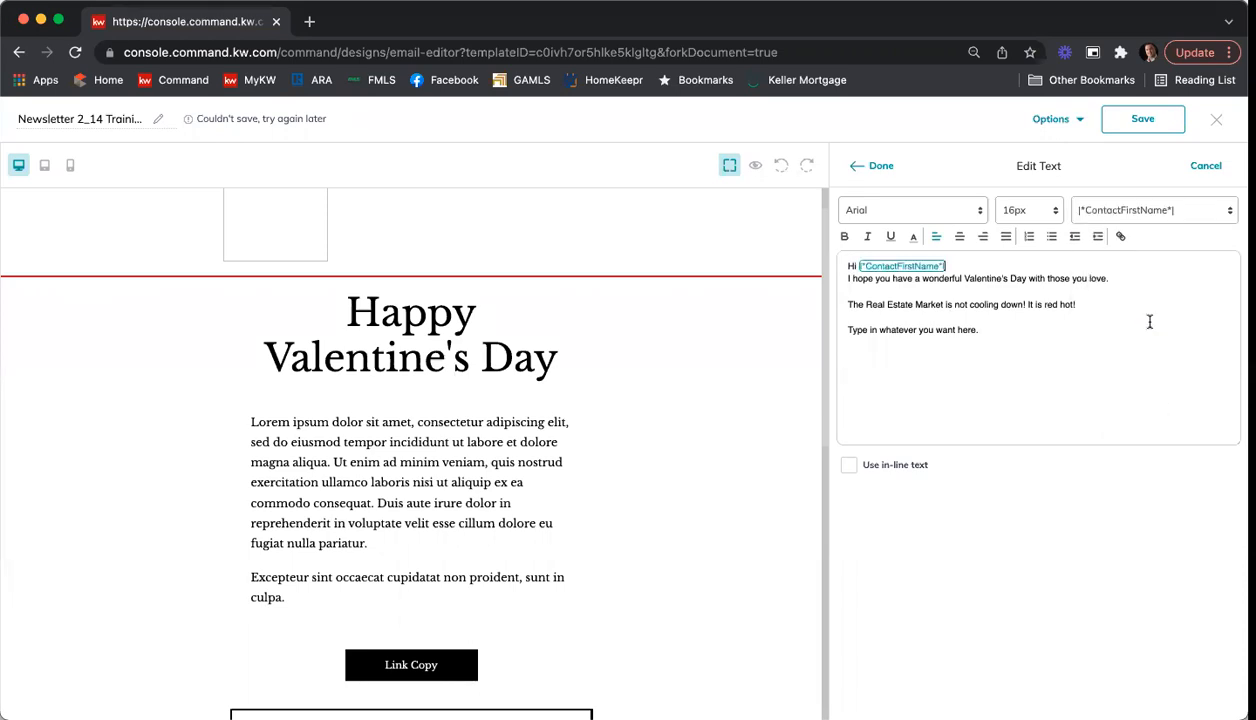
type(",")
key("Return")
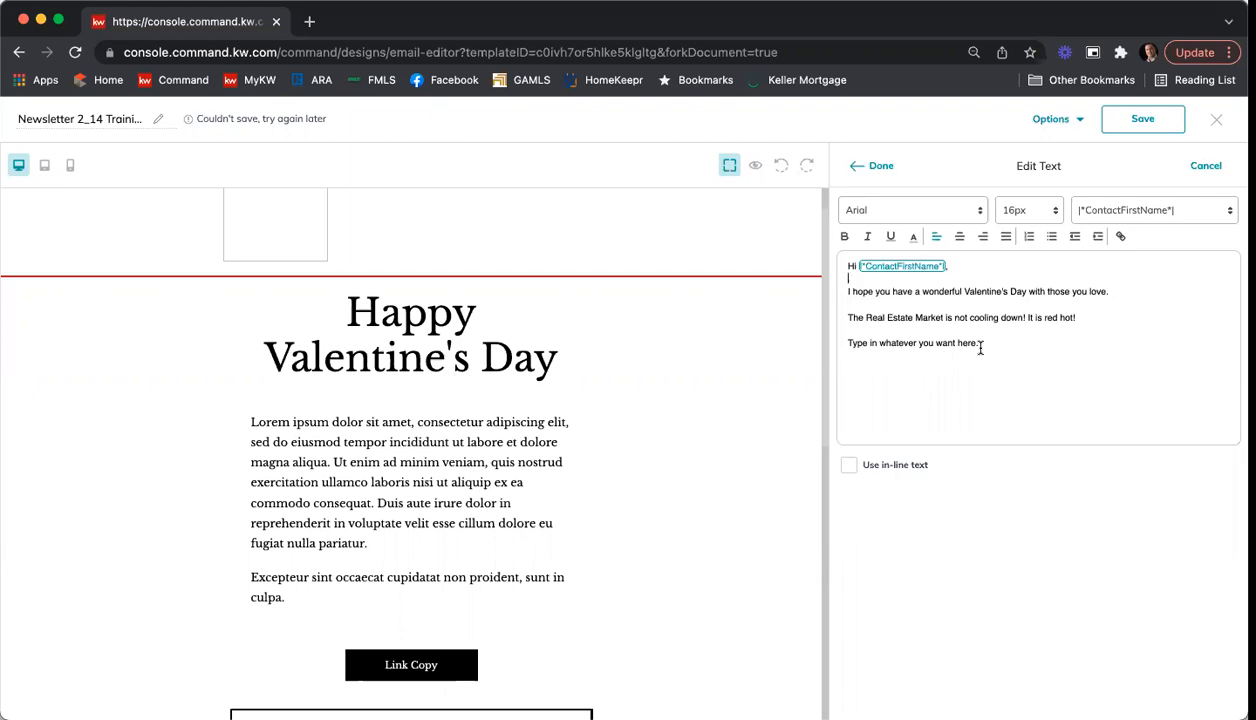
Step: Browse the contact and agent merge fields again without inserting one, and apply the body text edits
left_click(1196, 210)
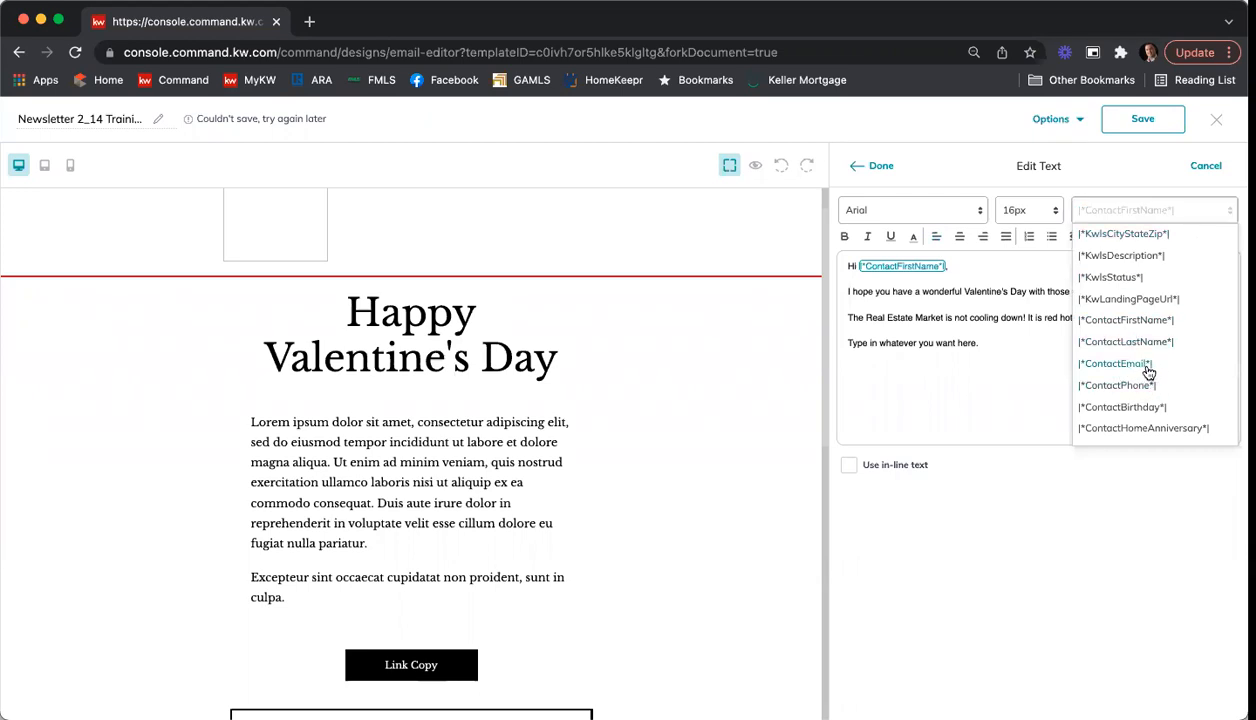
scroll(1153, 358, "down", 2)
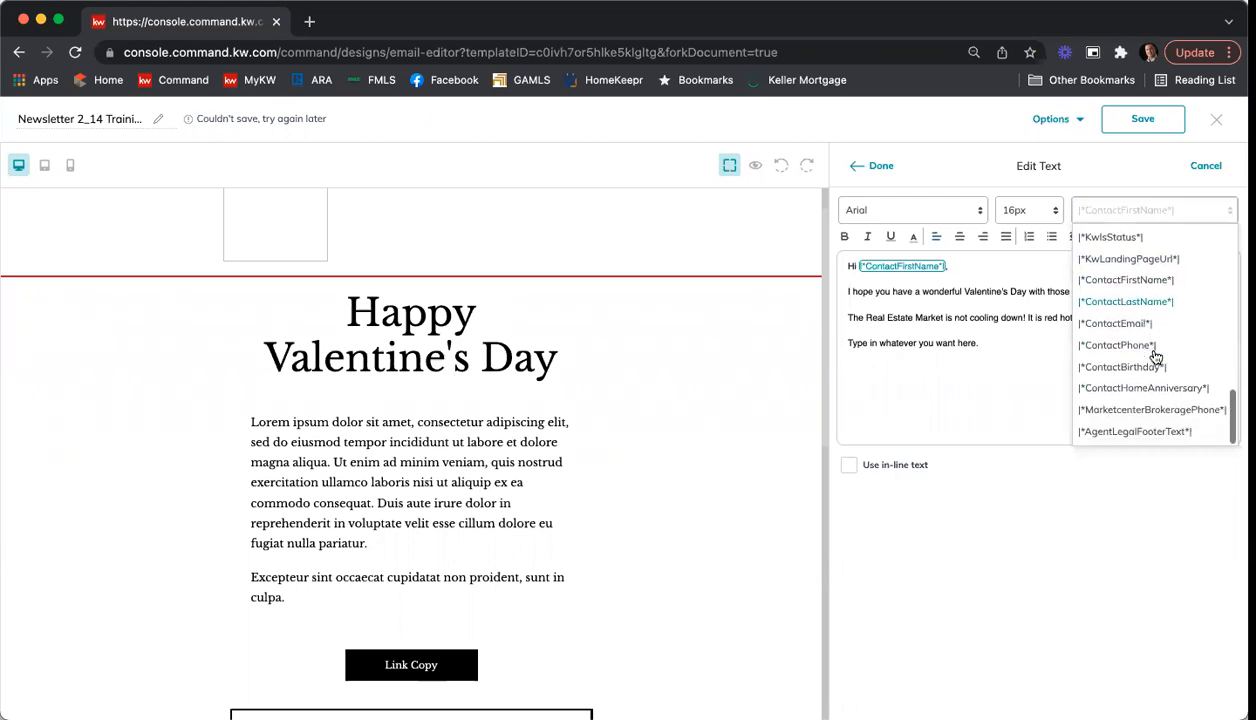
scroll(1163, 390, "up", 5)
scroll(1163, 390, "up", 5)
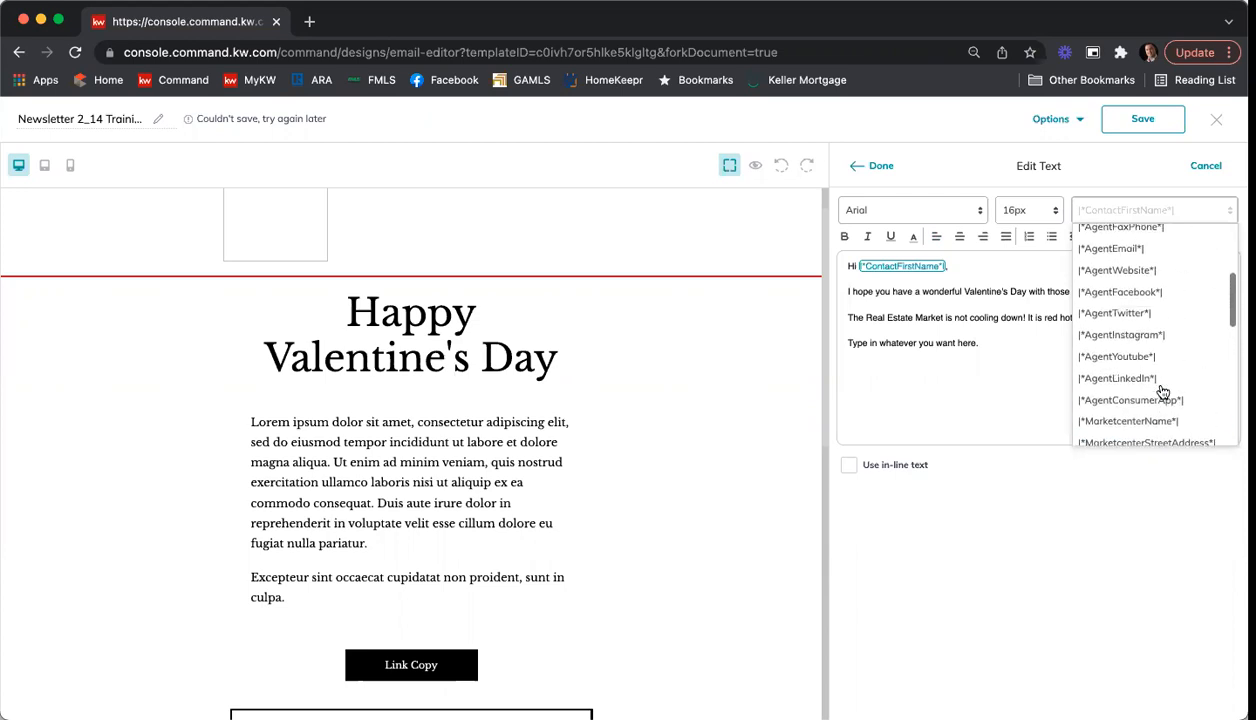
left_click(1015, 382)
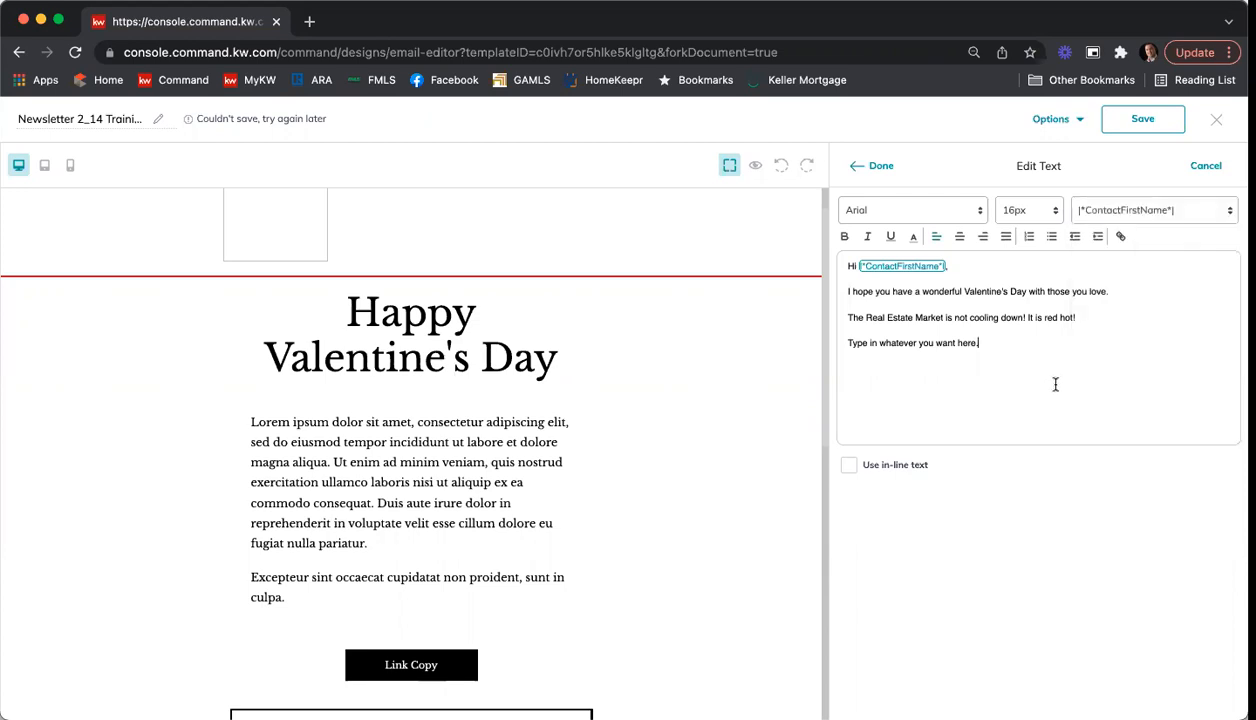
left_click(866, 168)
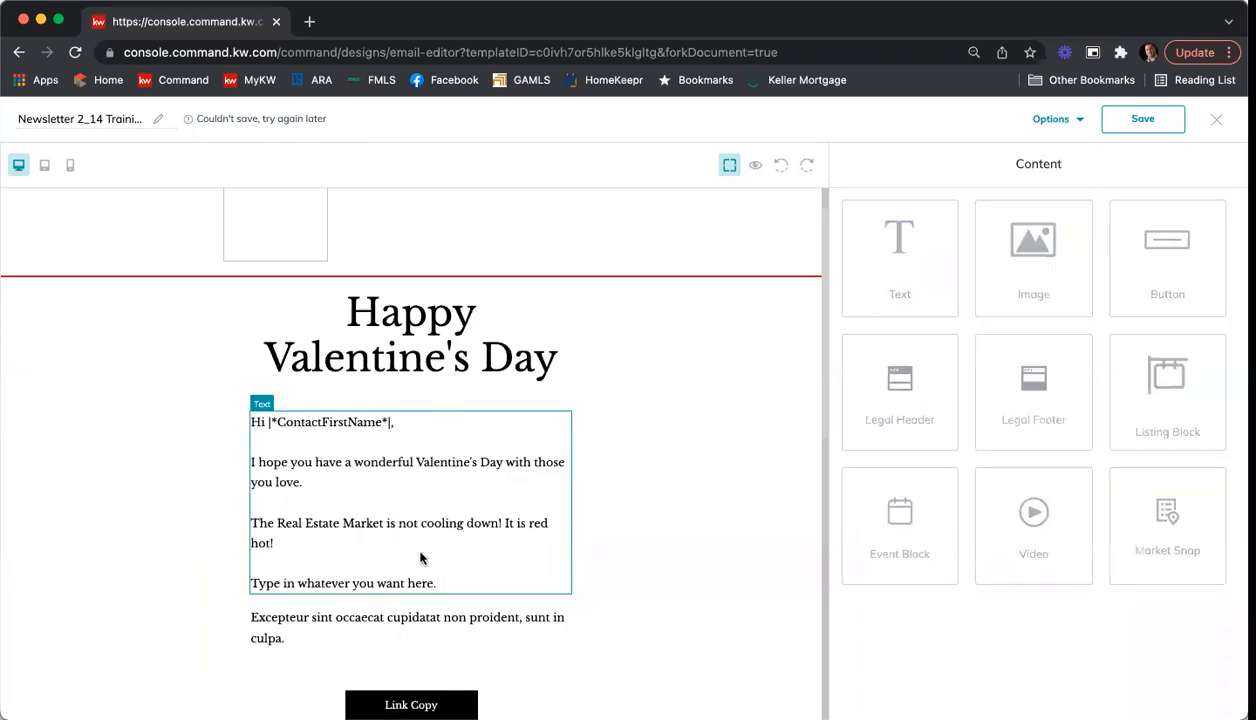
Step: Replace the placeholder paragraph below the body text with "Please let me know how I can help with any of your real estate needs!"
scroll(510, 510, "down", 2)
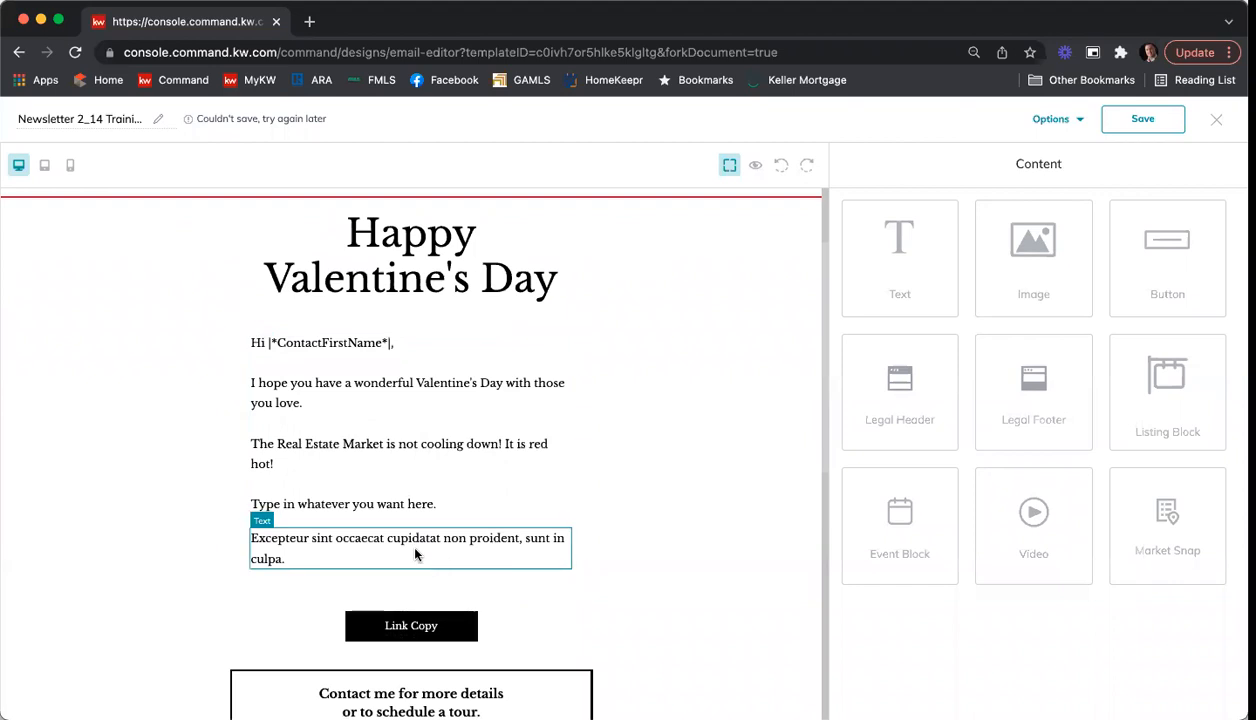
left_click(344, 543)
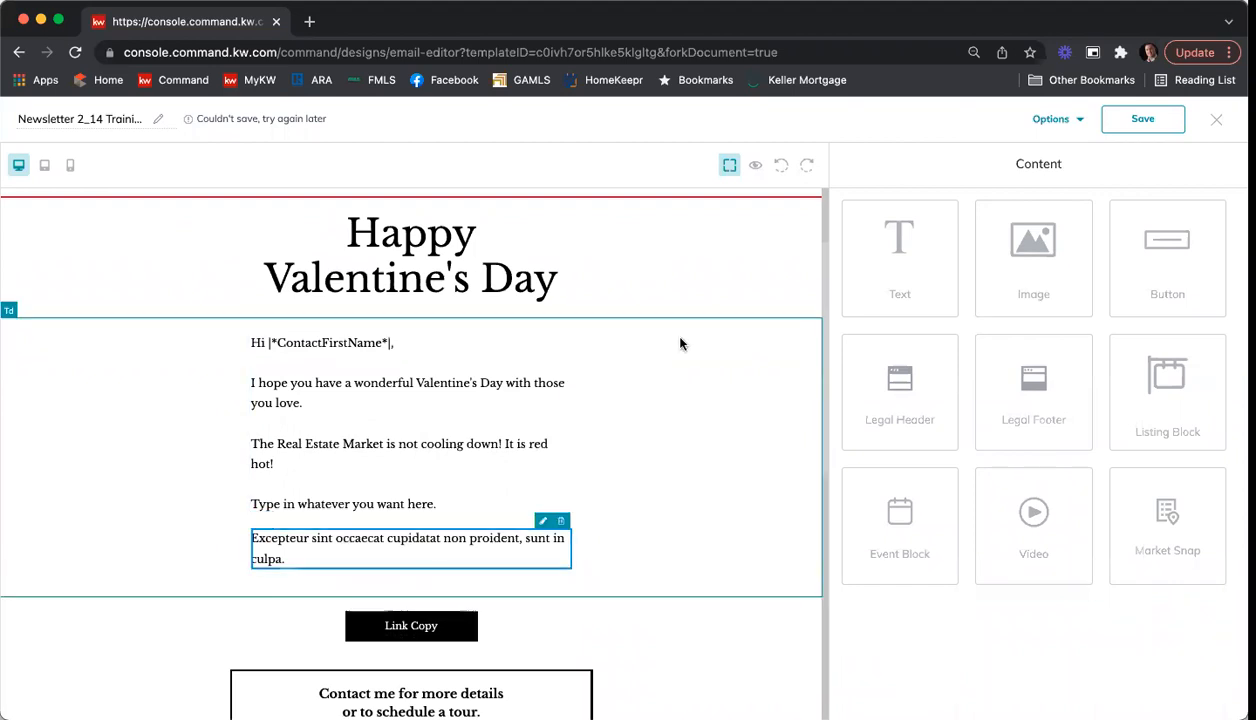
left_click(542, 521)
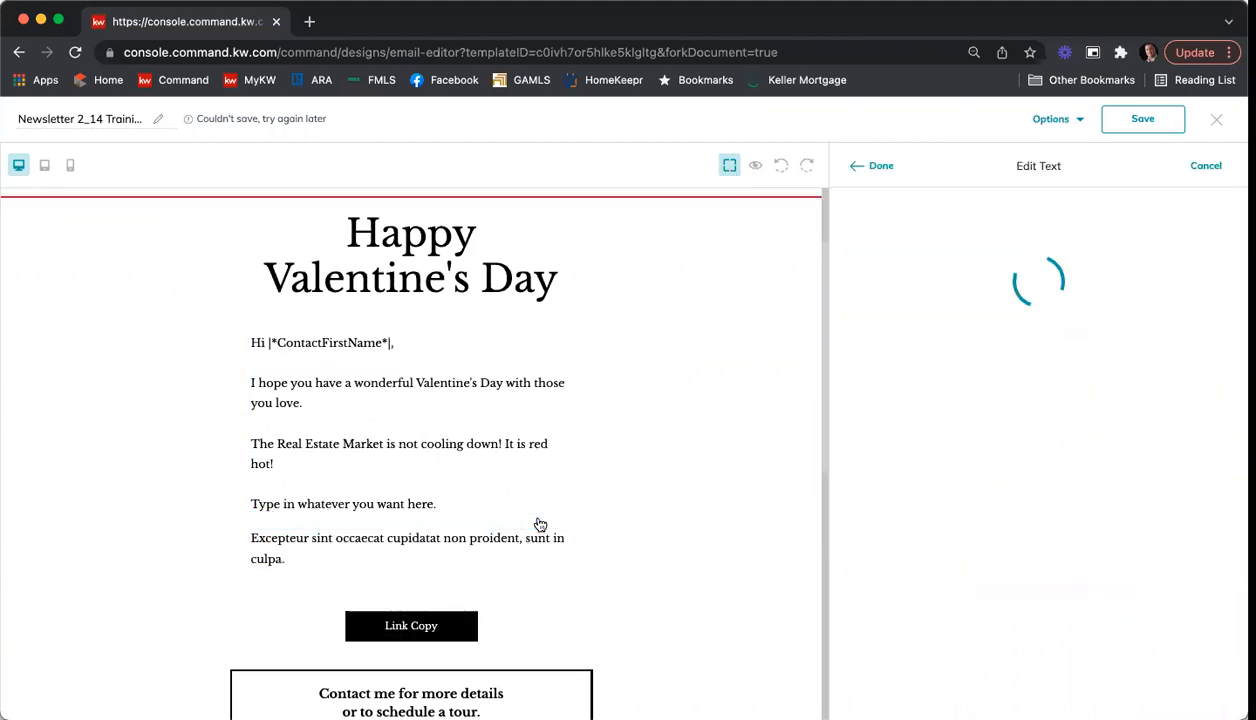
key("super+a")
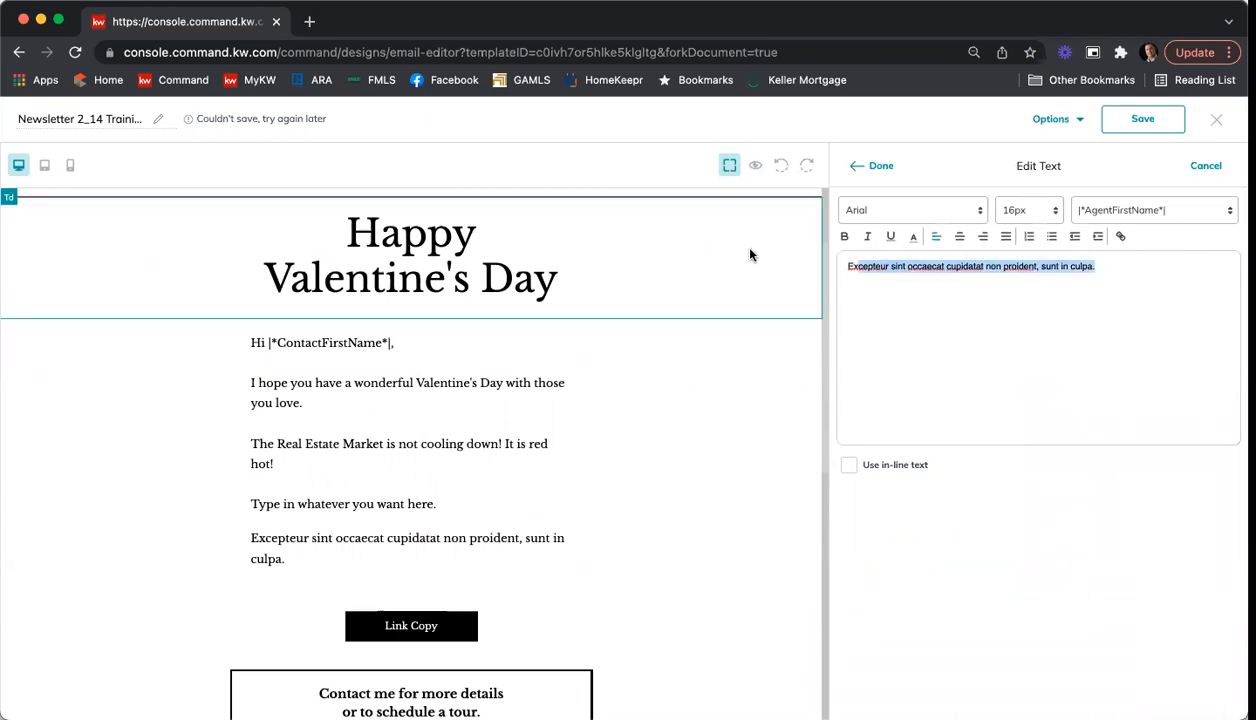
type("EP")
key("BackSpace")
key("BackSpace")
type("Please ")
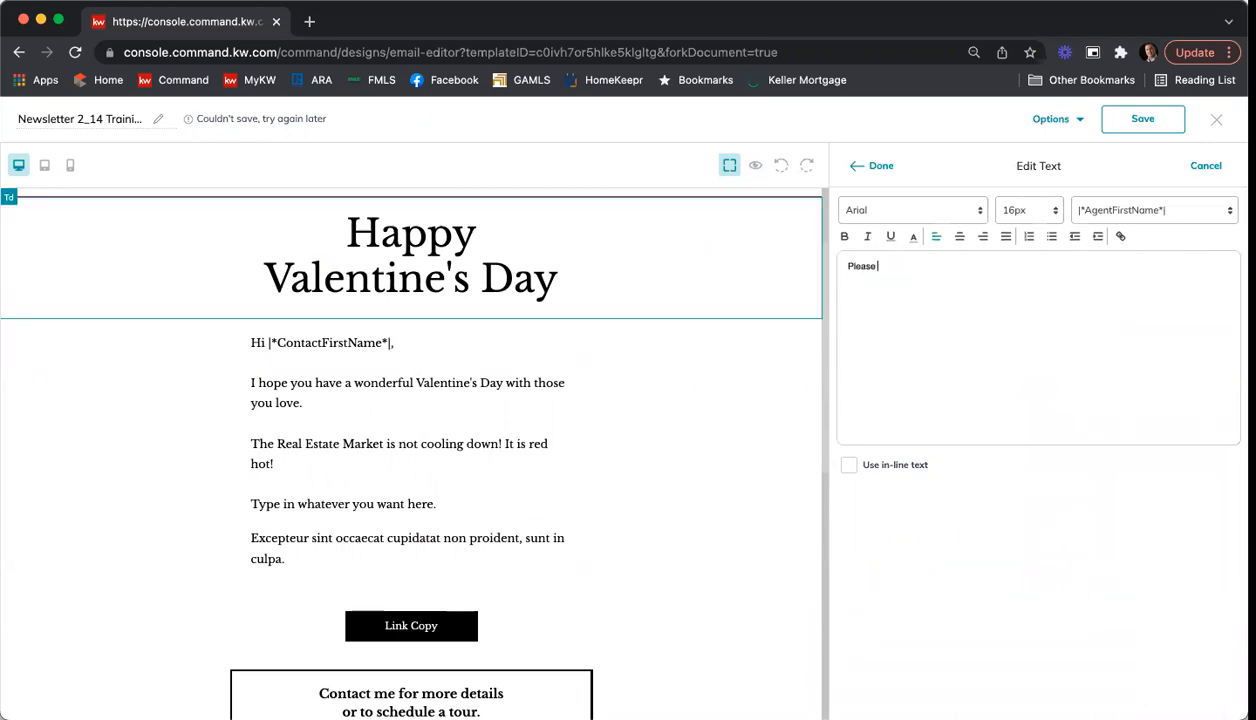
type("let me know how I can help with any o")
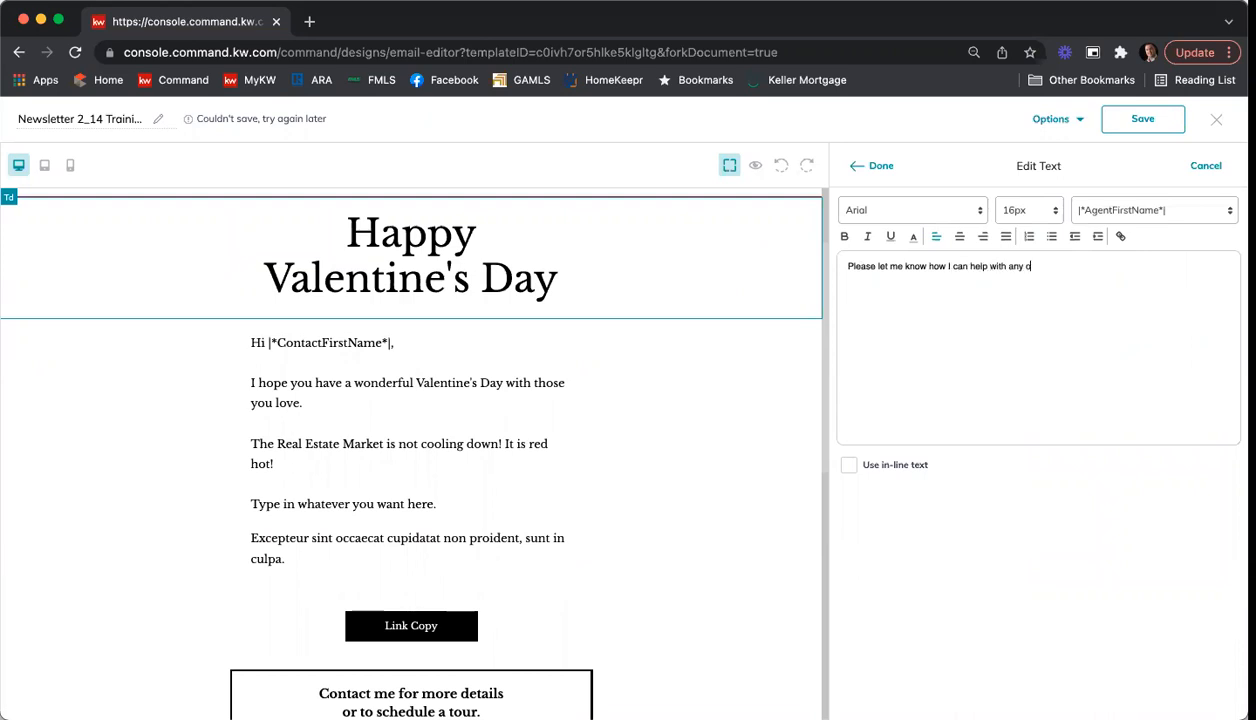
type("f your real estate needs!")
Step: Add the sign-off "Thank you," and the sender's first name below a blank line, and apply the text edits
key("Return")
type("Thank you, ")
type("Nick")
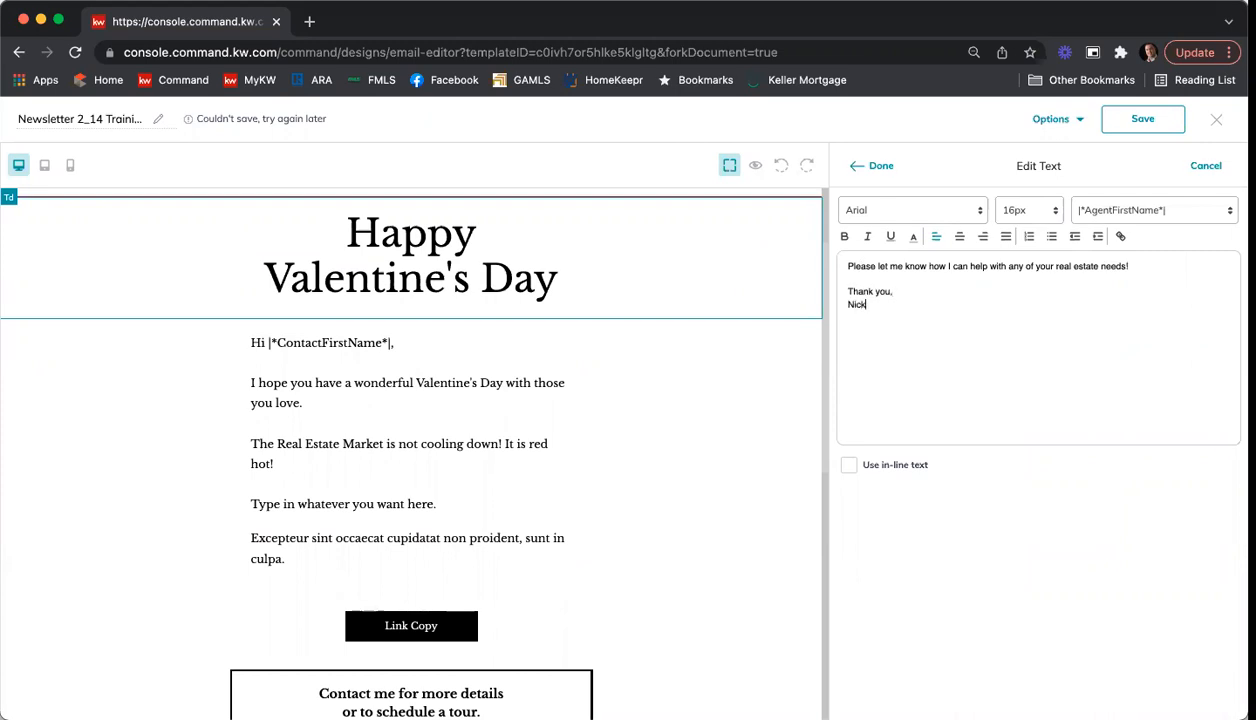
left_click(859, 172)
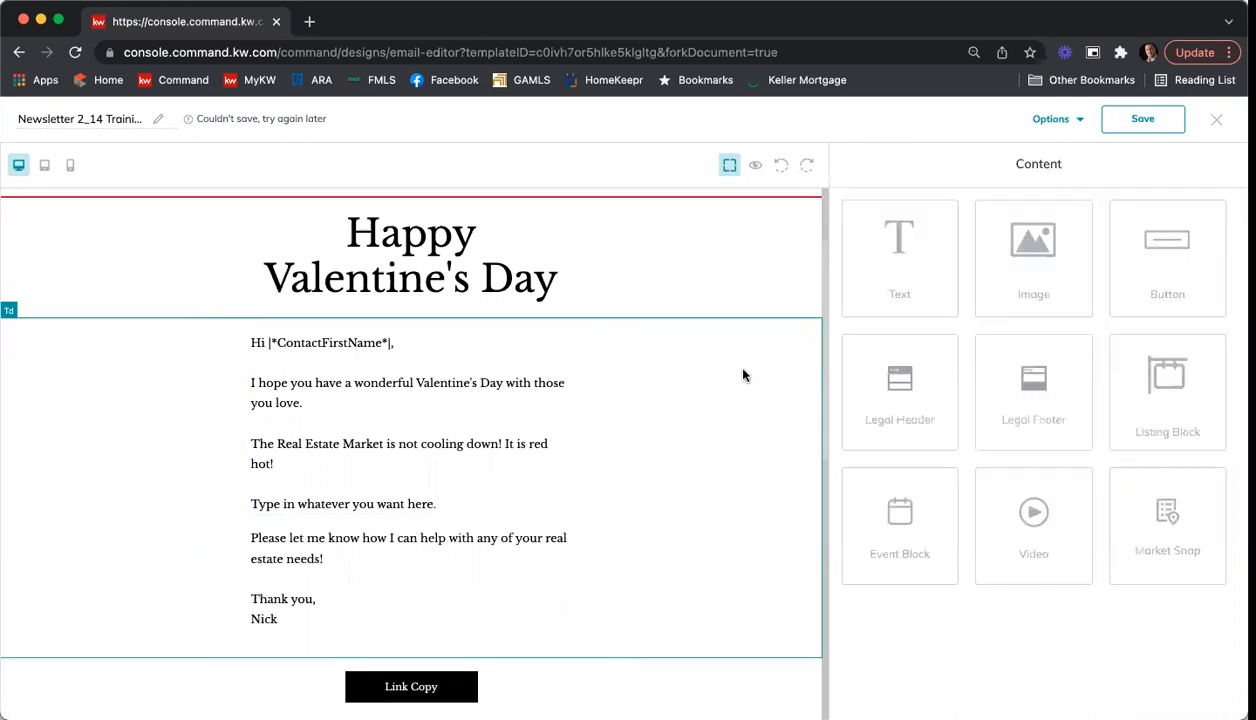
Step: Insert a Listing Block between "Type in whatever you want here." and the closing paragraph, and open it for editing
scroll(735, 368, "down", 1)
scroll(735, 367, "down", 1)
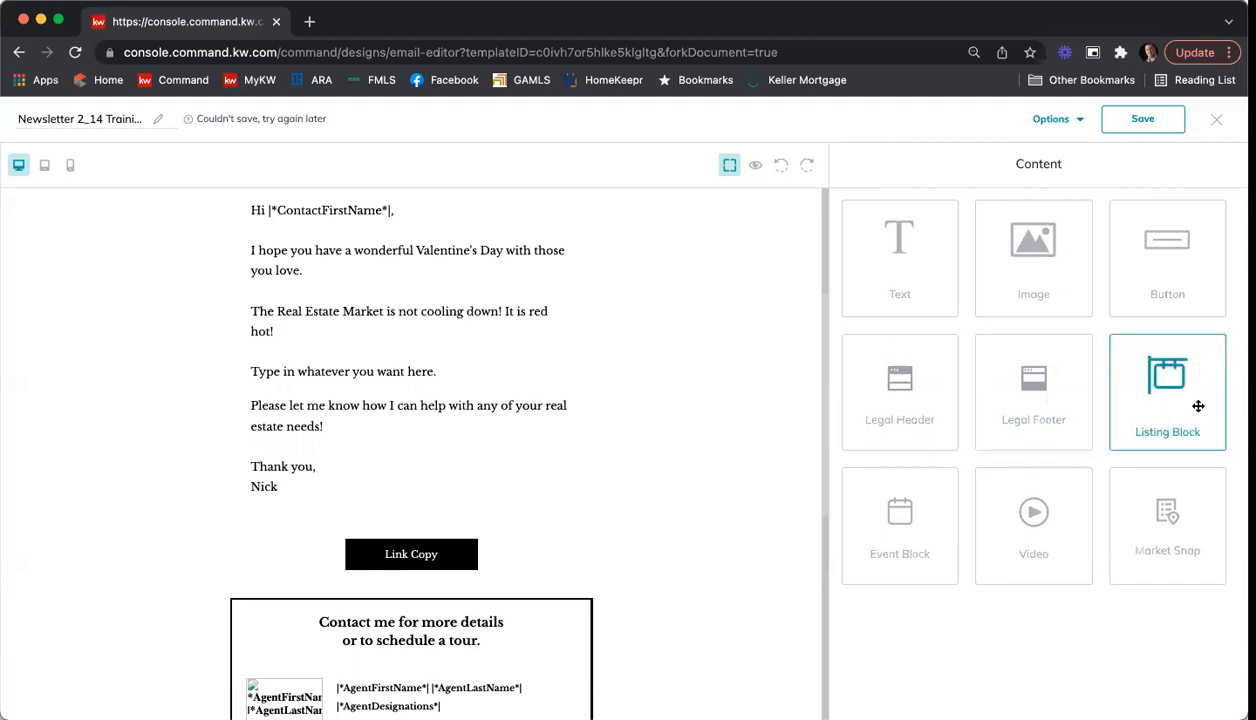
left_click_drag(1158, 382, 484, 430)
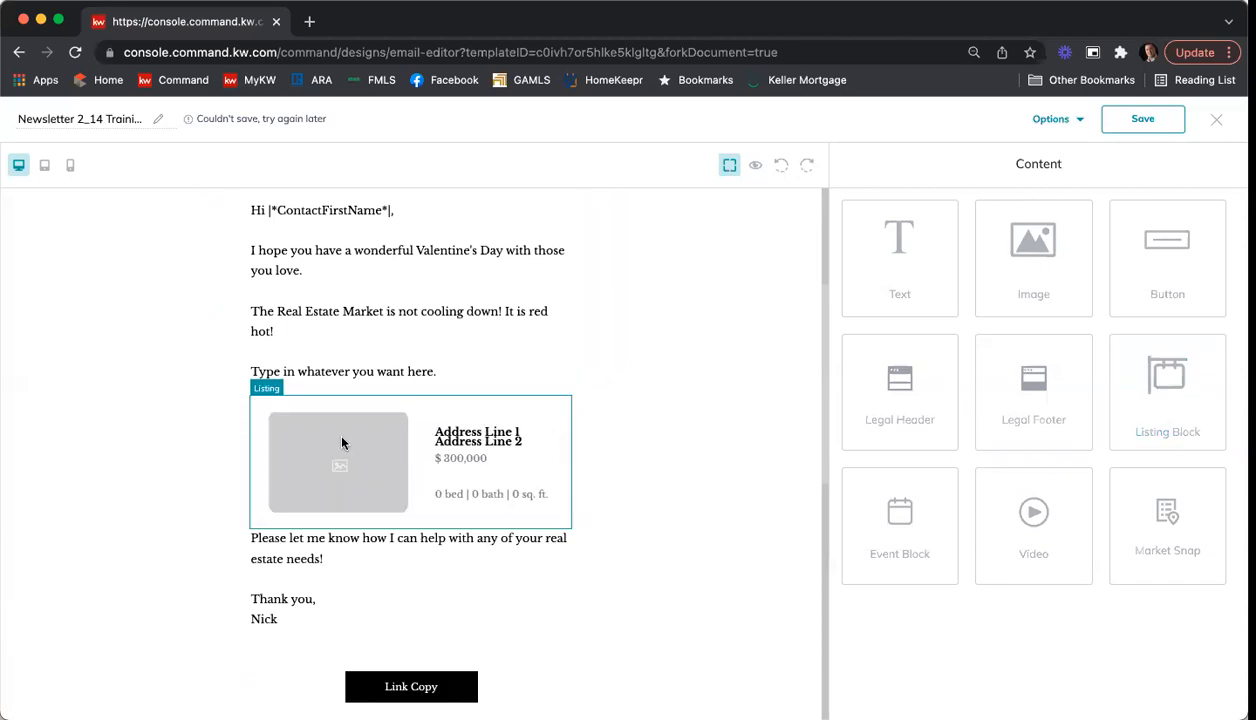
left_click(344, 445)
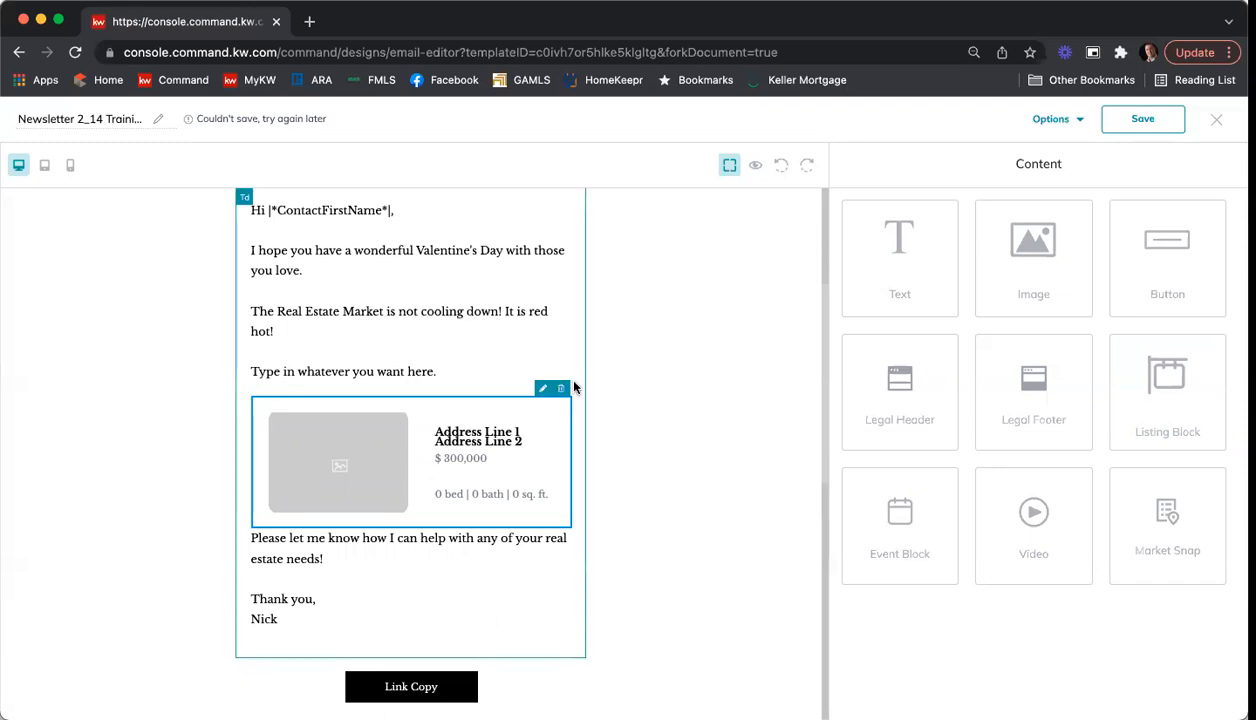
left_click(543, 389)
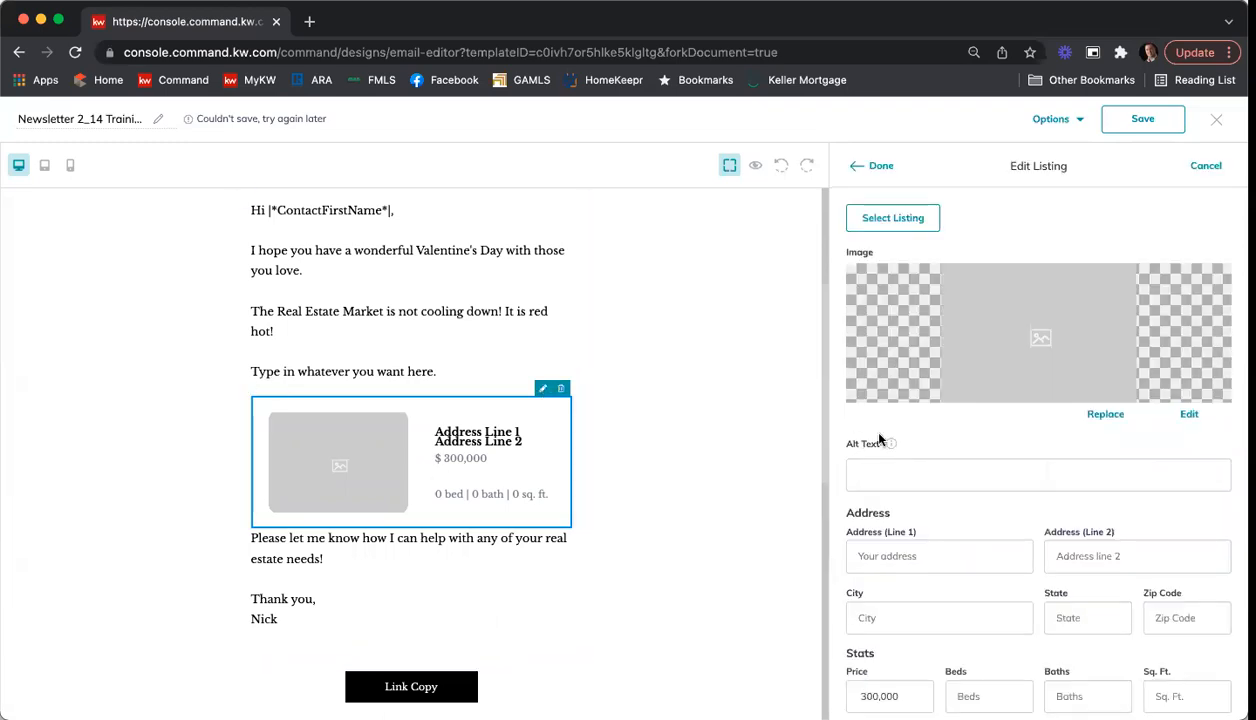
Step: Search the available listings by the full property address, including unit, city, state and zip code, and look through the matches
left_click(900, 217)
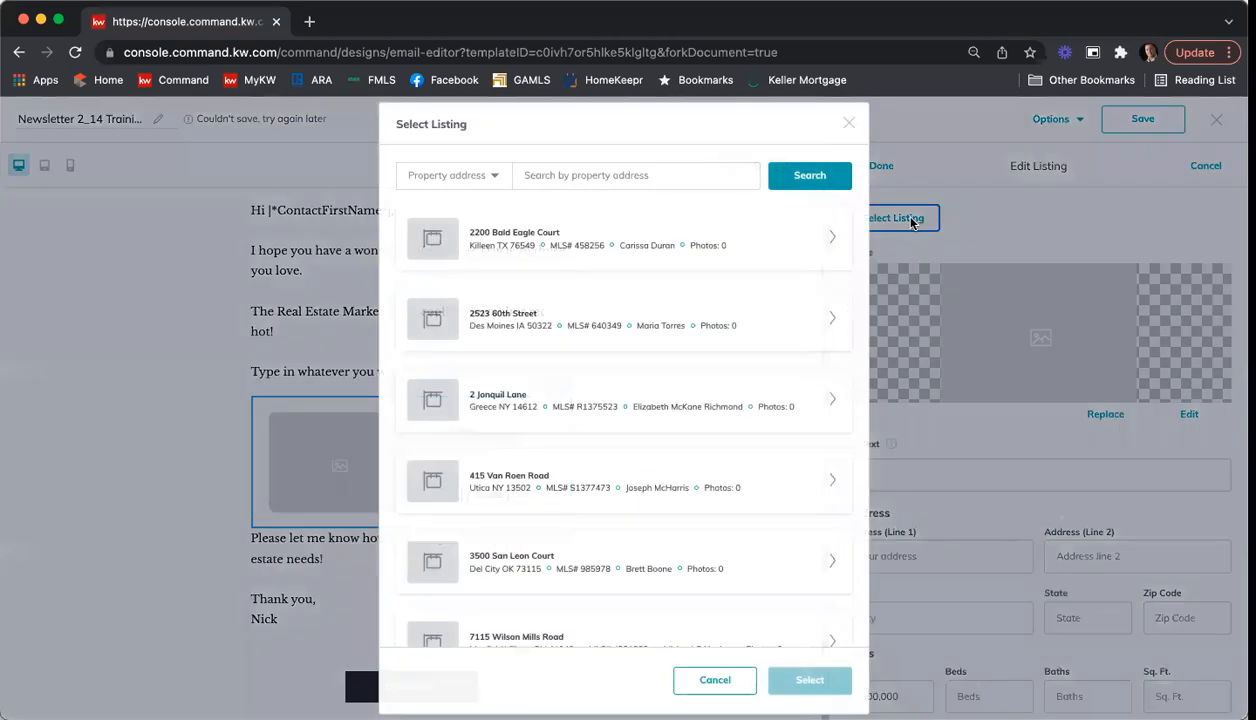
left_click(586, 174)
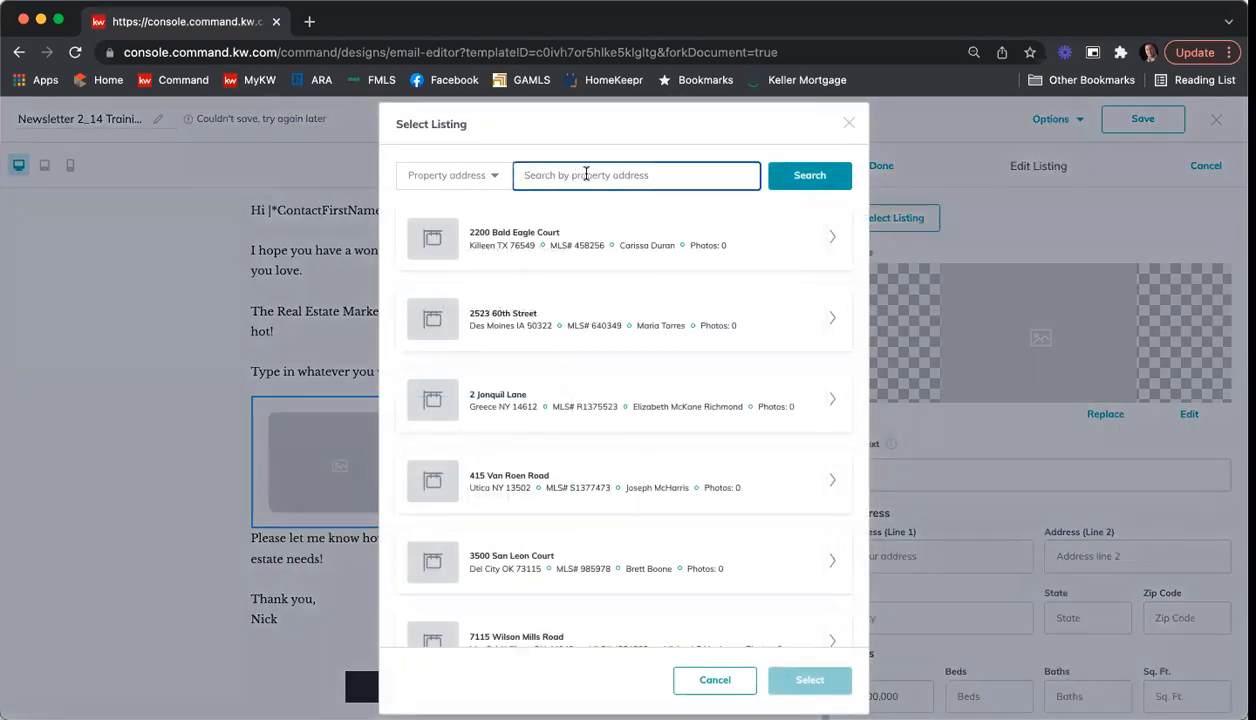
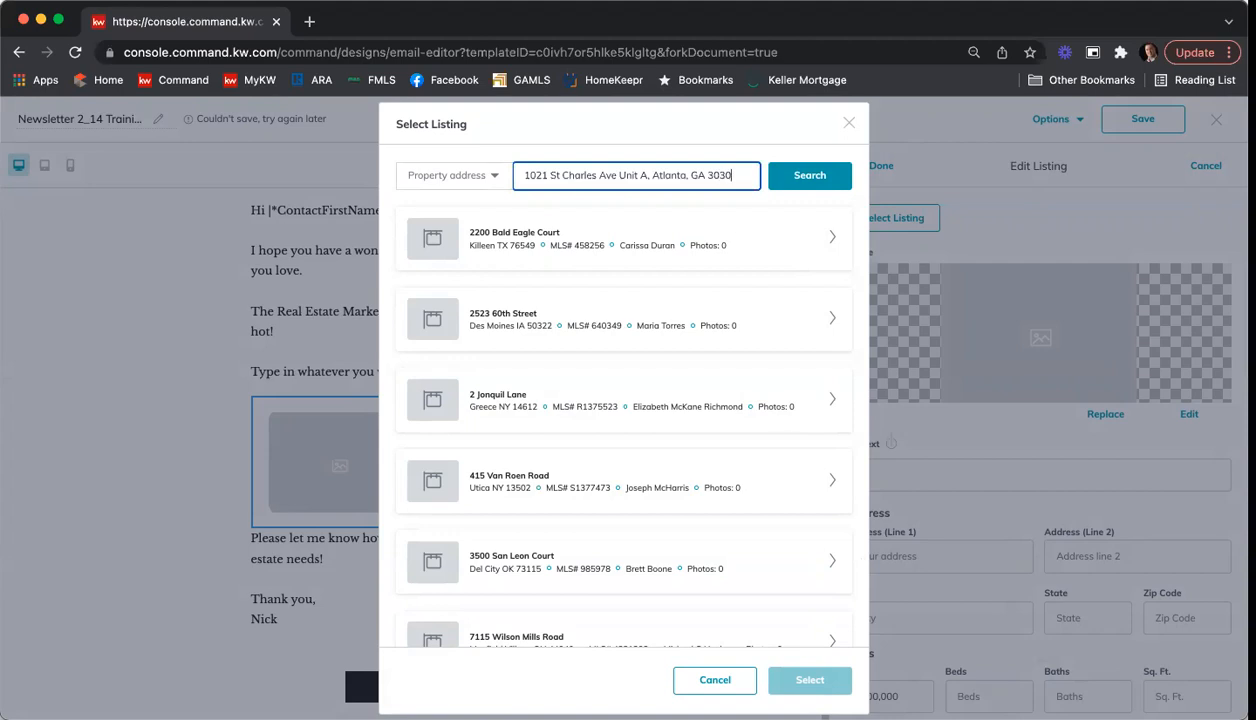
left_click(802, 176)
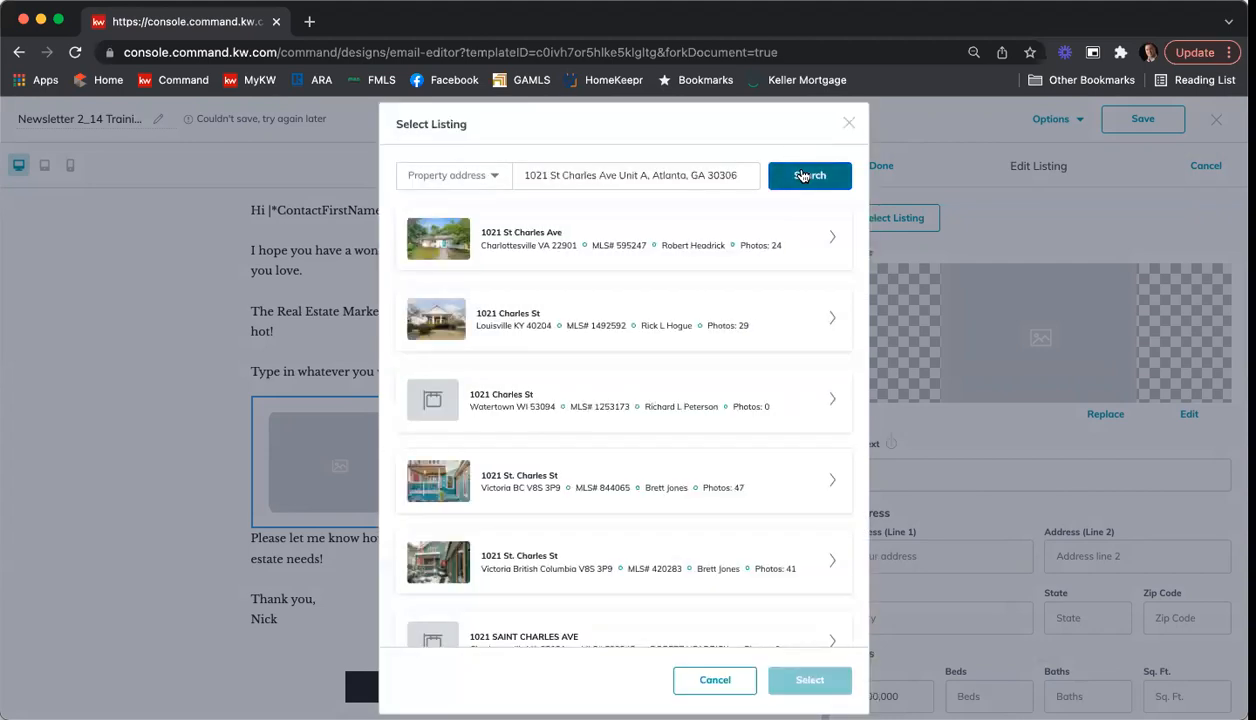
scroll(693, 245, "down", 3)
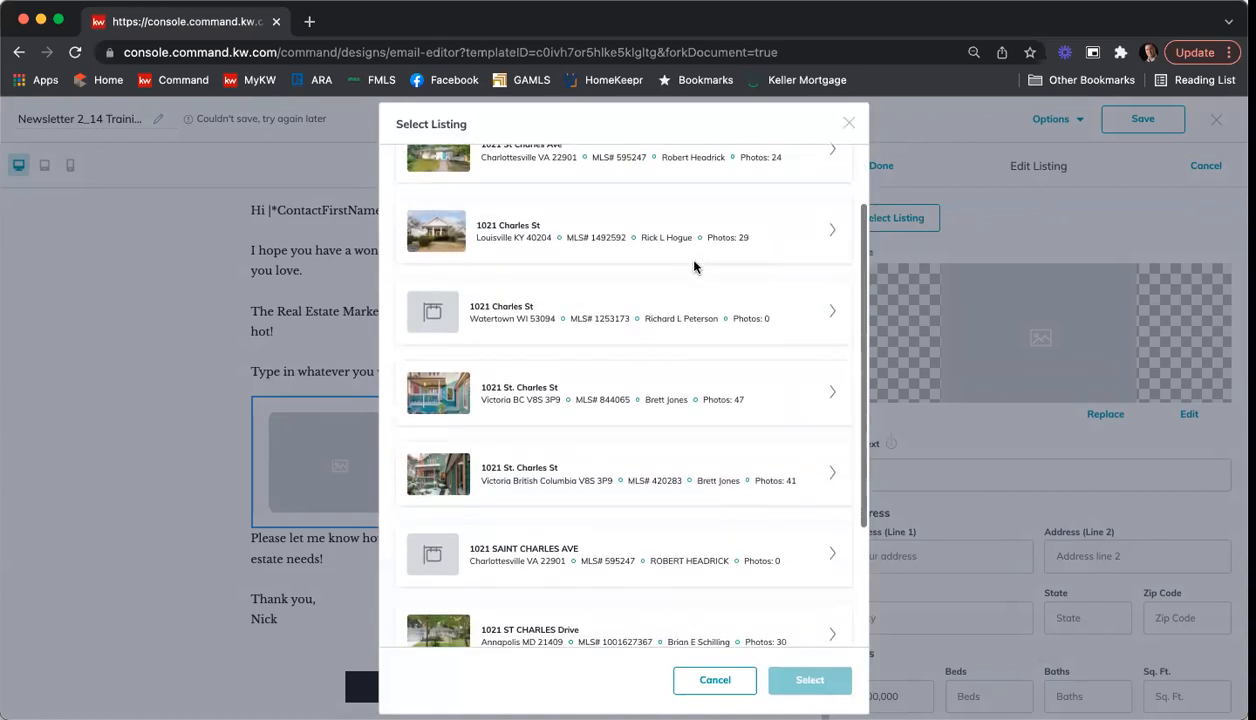
scroll(695, 266, "down", 2)
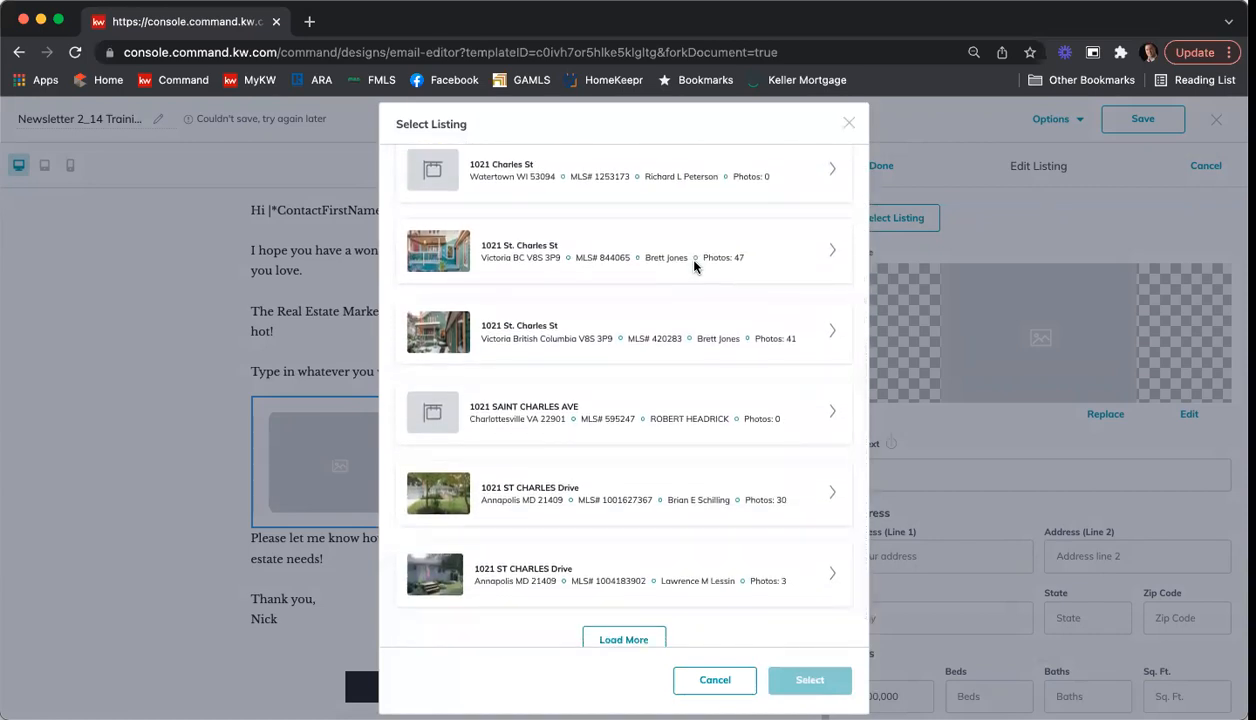
Step: Change "St" to "Saint" in the searched street name and run the listing search again
scroll(695, 265, "up", 5)
left_click(556, 175)
type("ain")
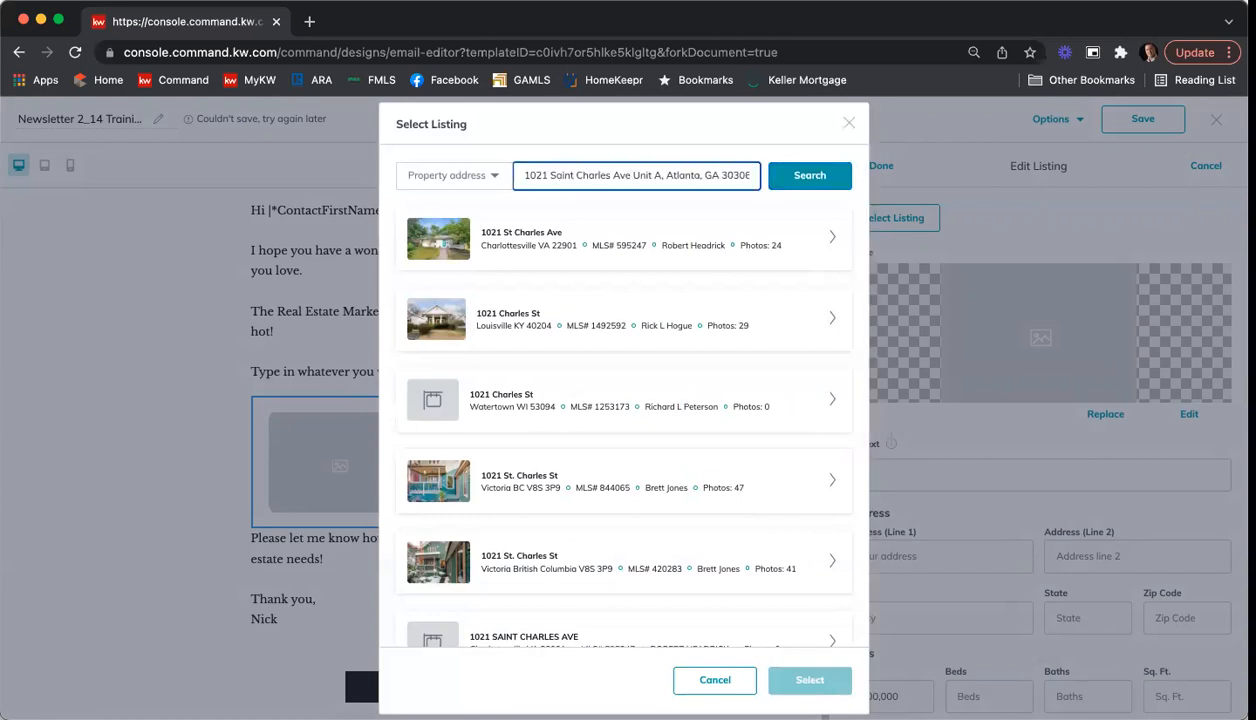
left_click(812, 178)
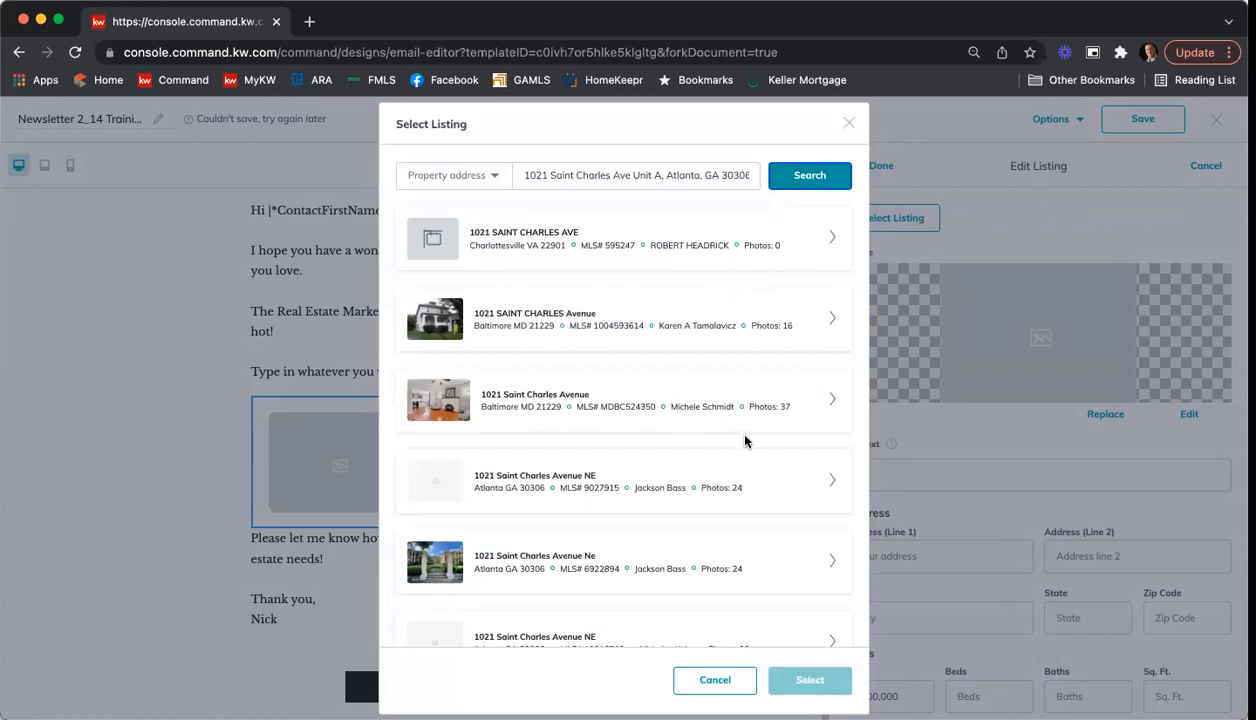
Step: Use the Atlanta listing with 29 photos for the block, with its exterior photo of the brick buildings and lawn
scroll(743, 440, "down", 2)
scroll(744, 441, "down", 2)
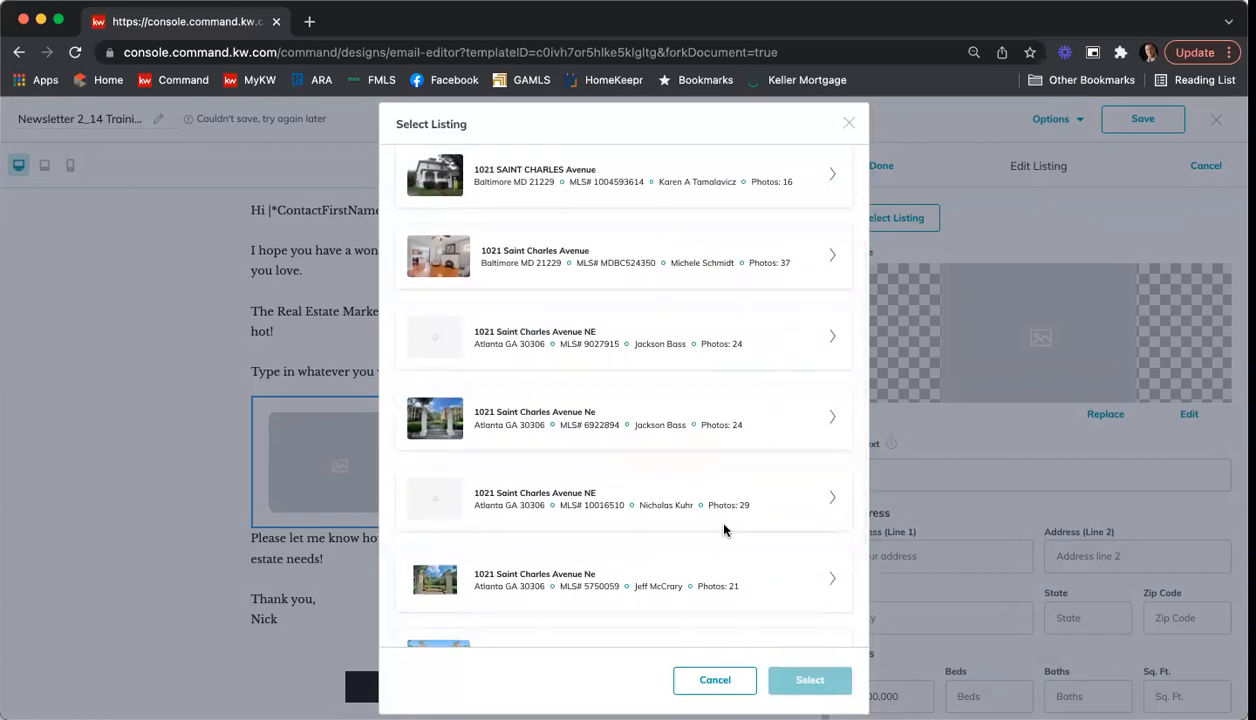
left_click(830, 501)
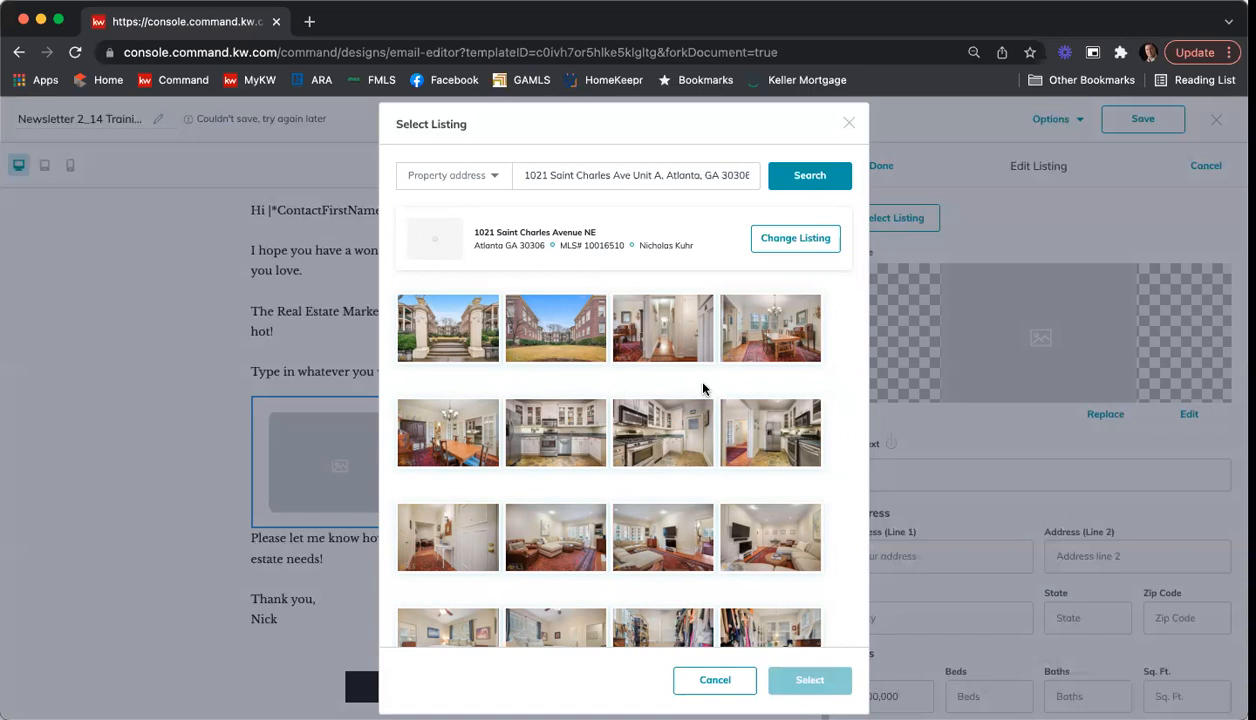
left_click(570, 335)
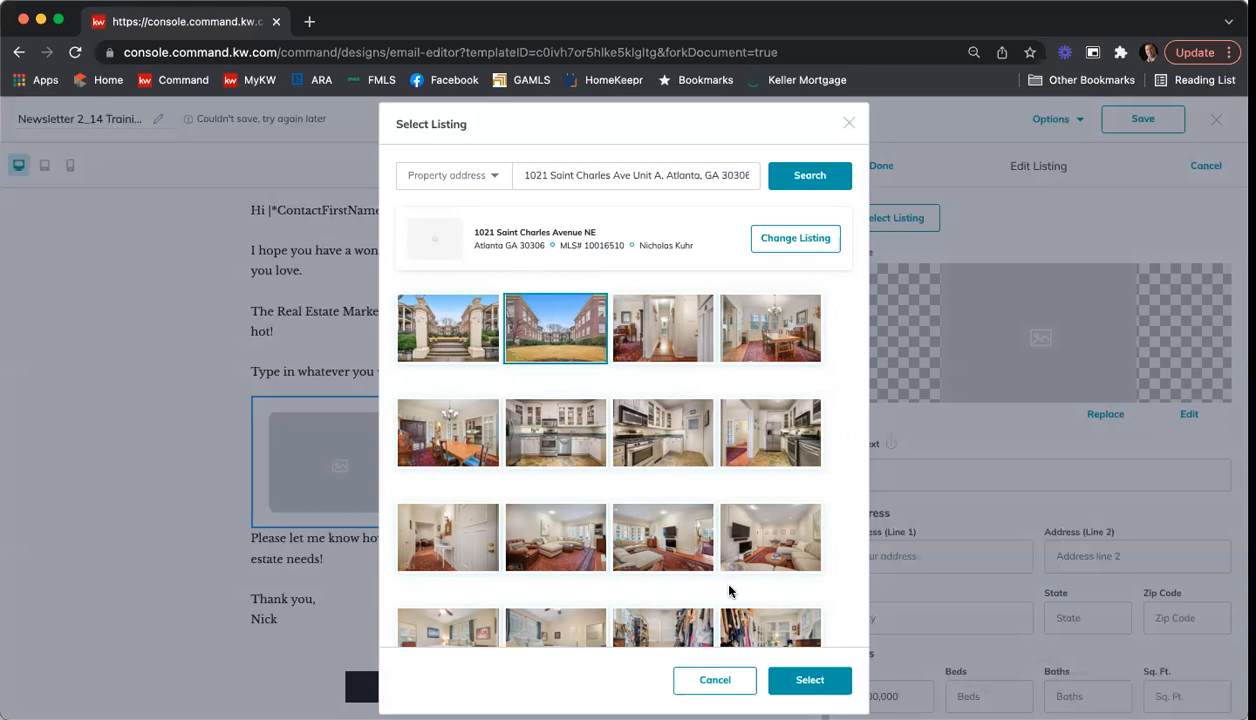
left_click(808, 676)
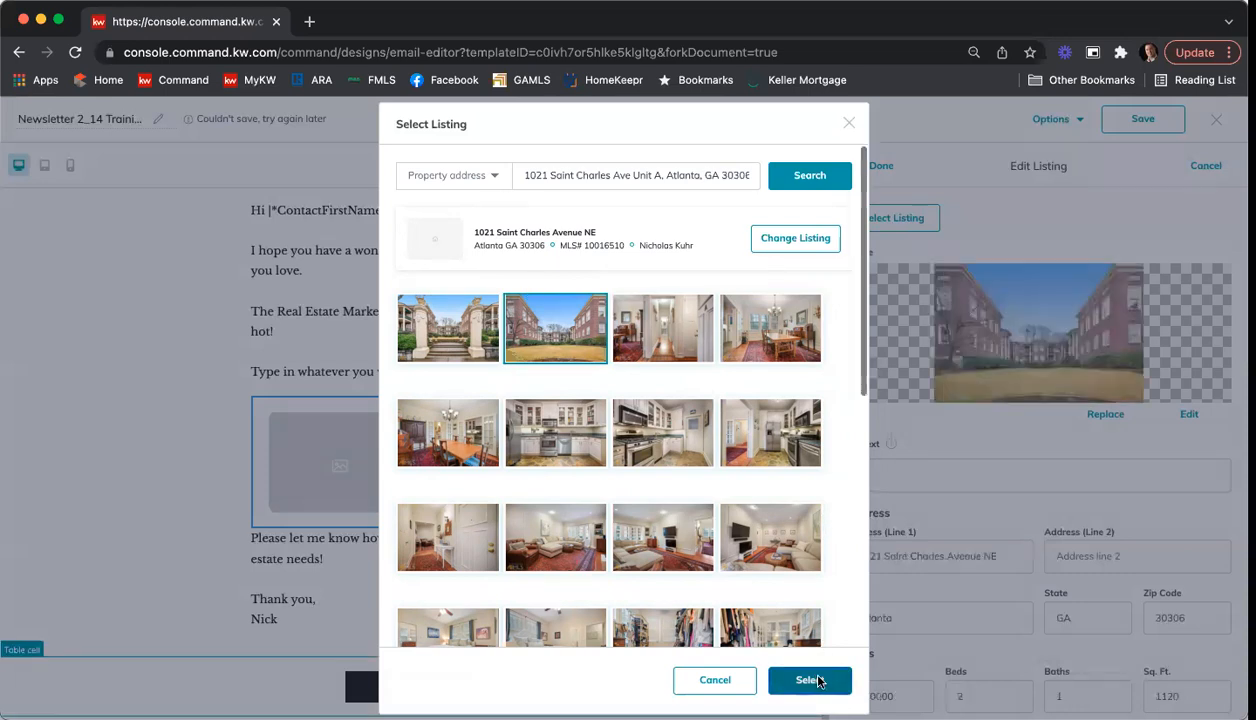
Step: Fill in the listing's second address line with the unit designation
scroll(950, 450, "down", 1)
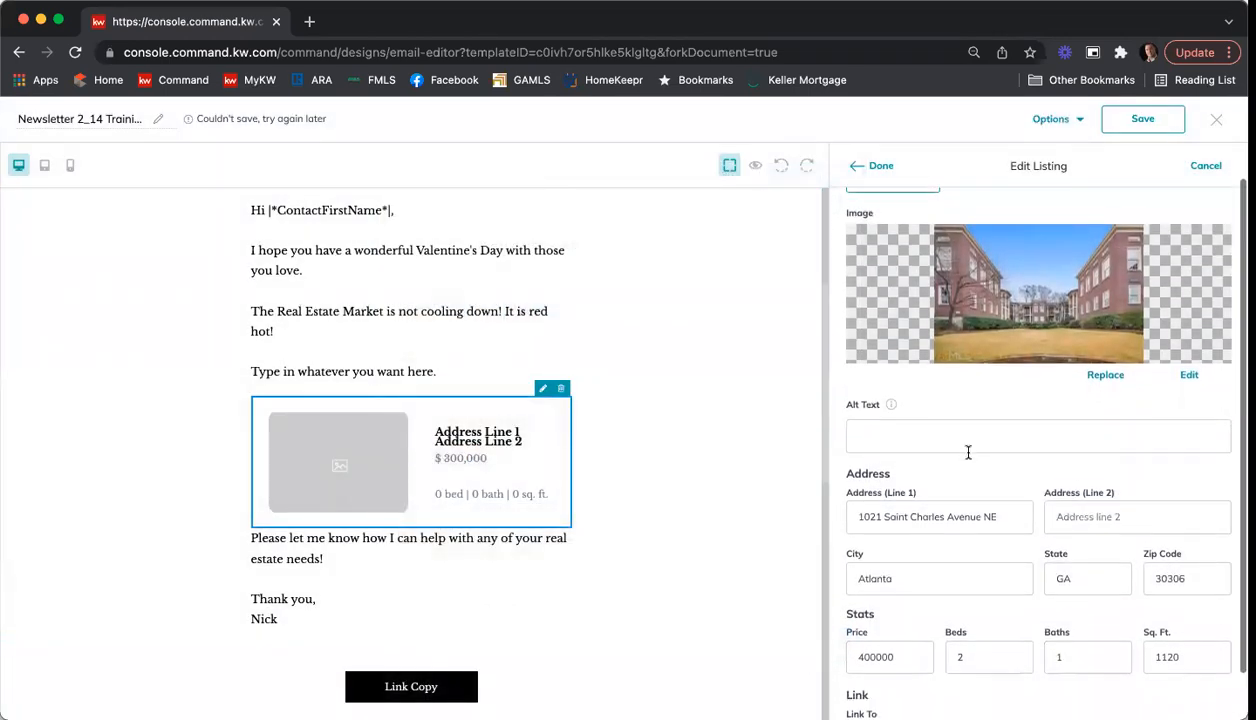
scroll(1080, 465, "down", 1)
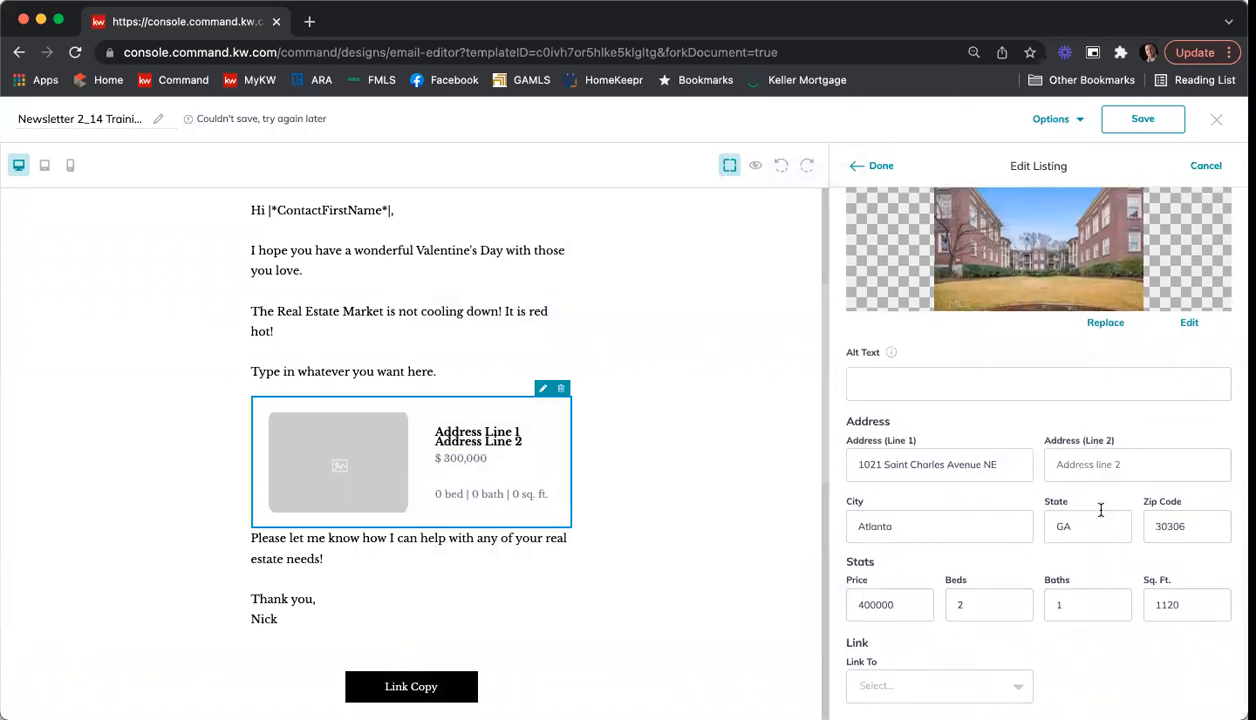
left_click(1123, 470)
type("Unit A")
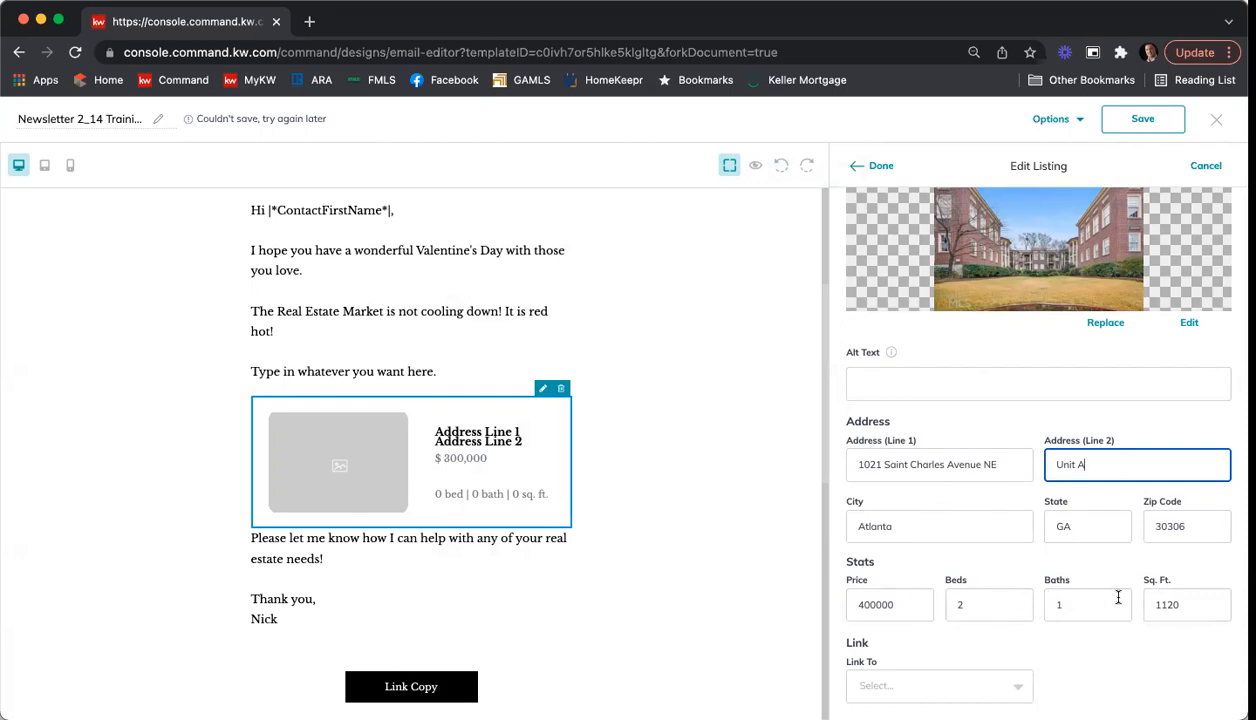
Step: Link the listing to a web address, entering the agent's kw.com website
left_click(1008, 681)
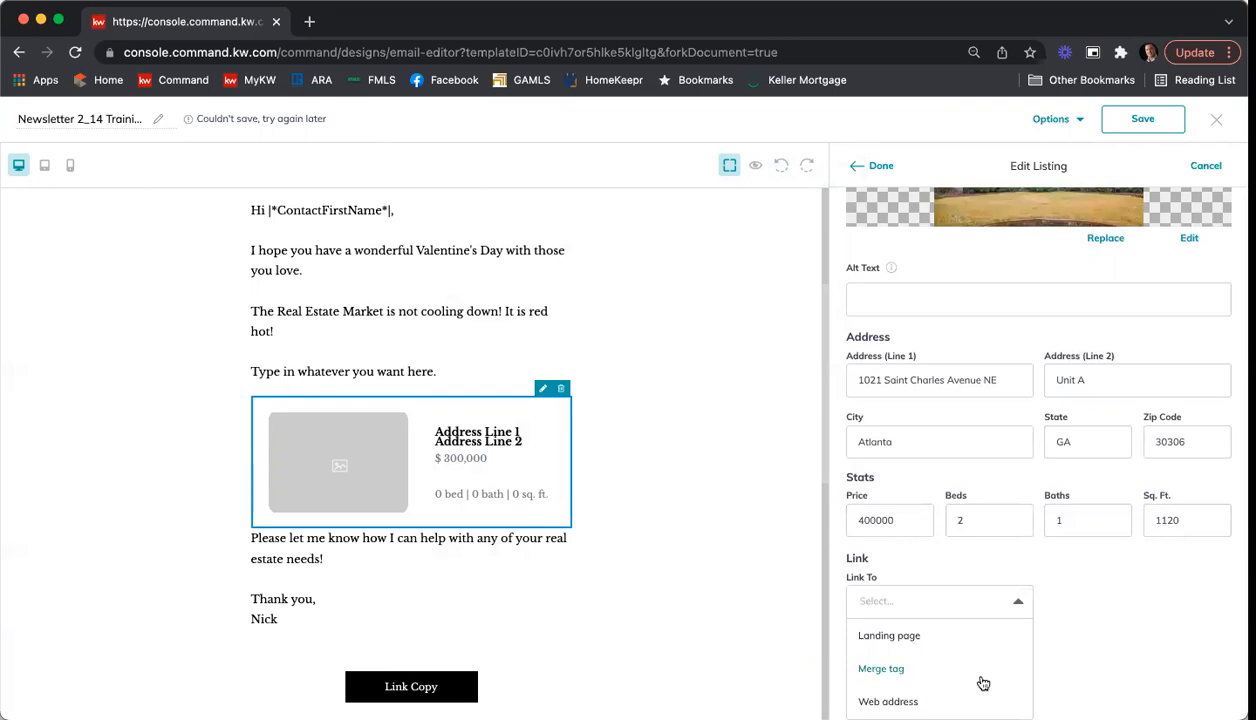
left_click(960, 701)
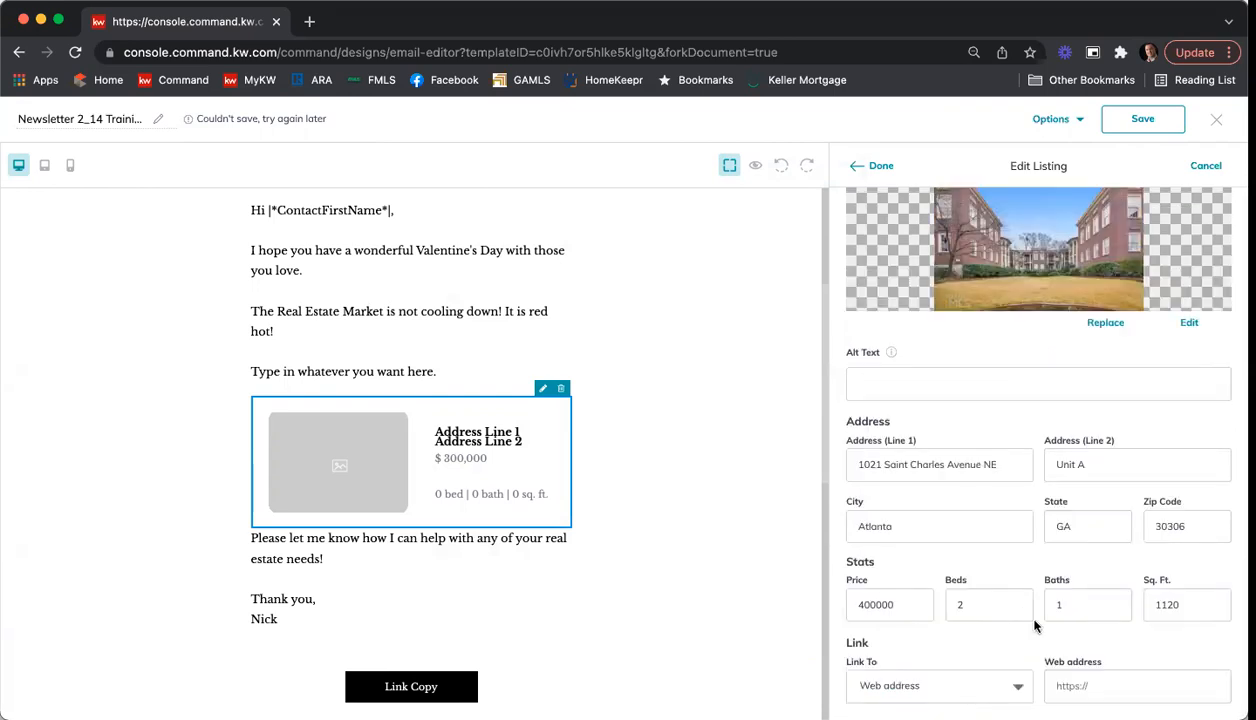
left_click(1113, 681)
type("www.nicholads")
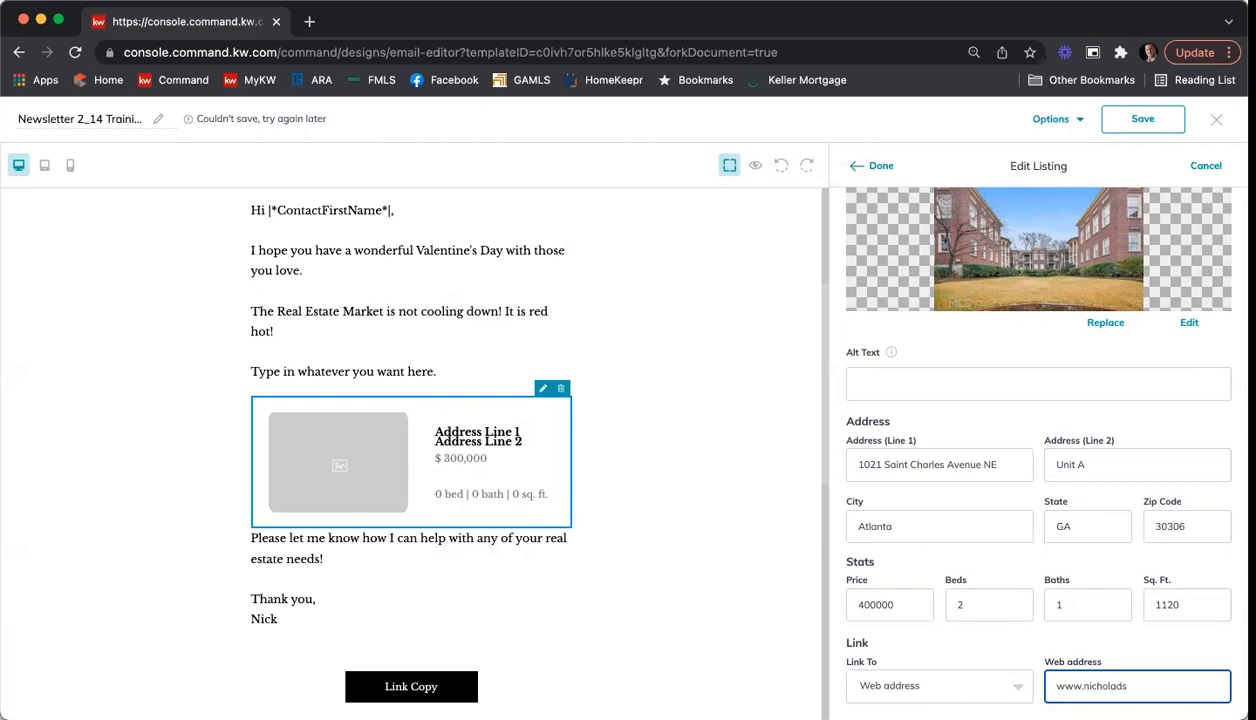
type("kuhr.kw.com")
Step: Enter the property's abbreviated street address as the image's alt text and apply the listing edits
scroll(1034, 657, "up", 2)
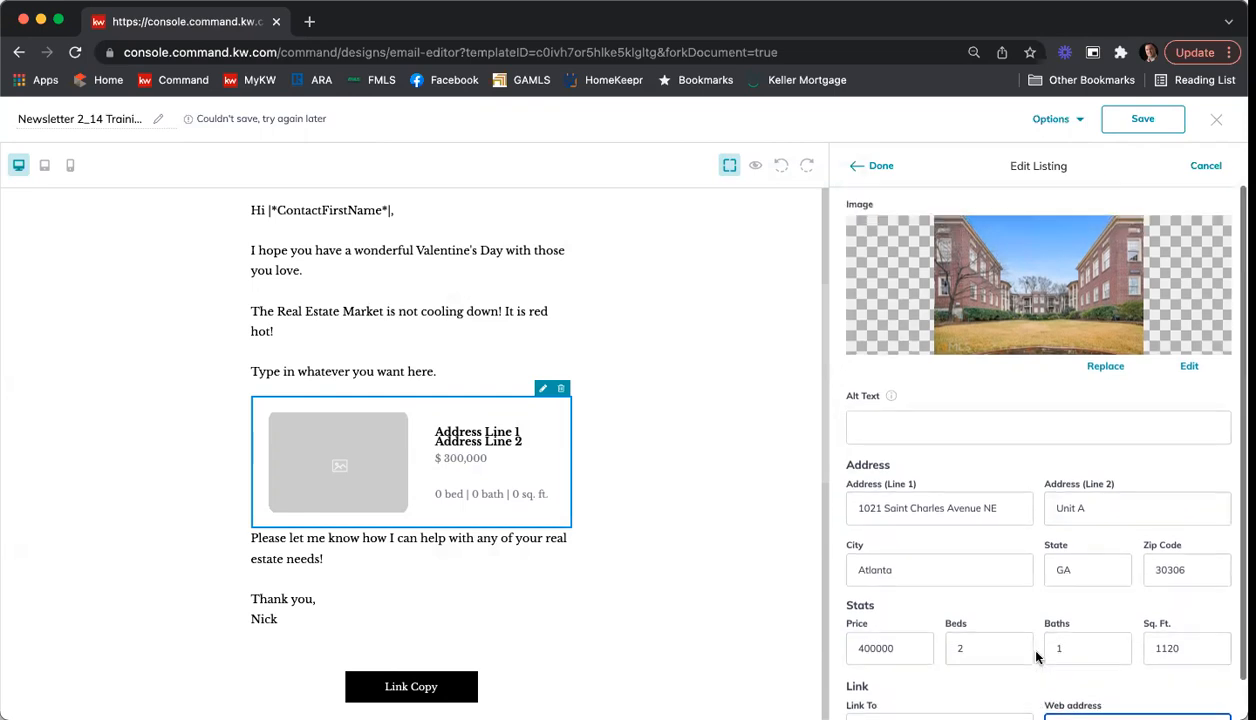
left_click(900, 468)
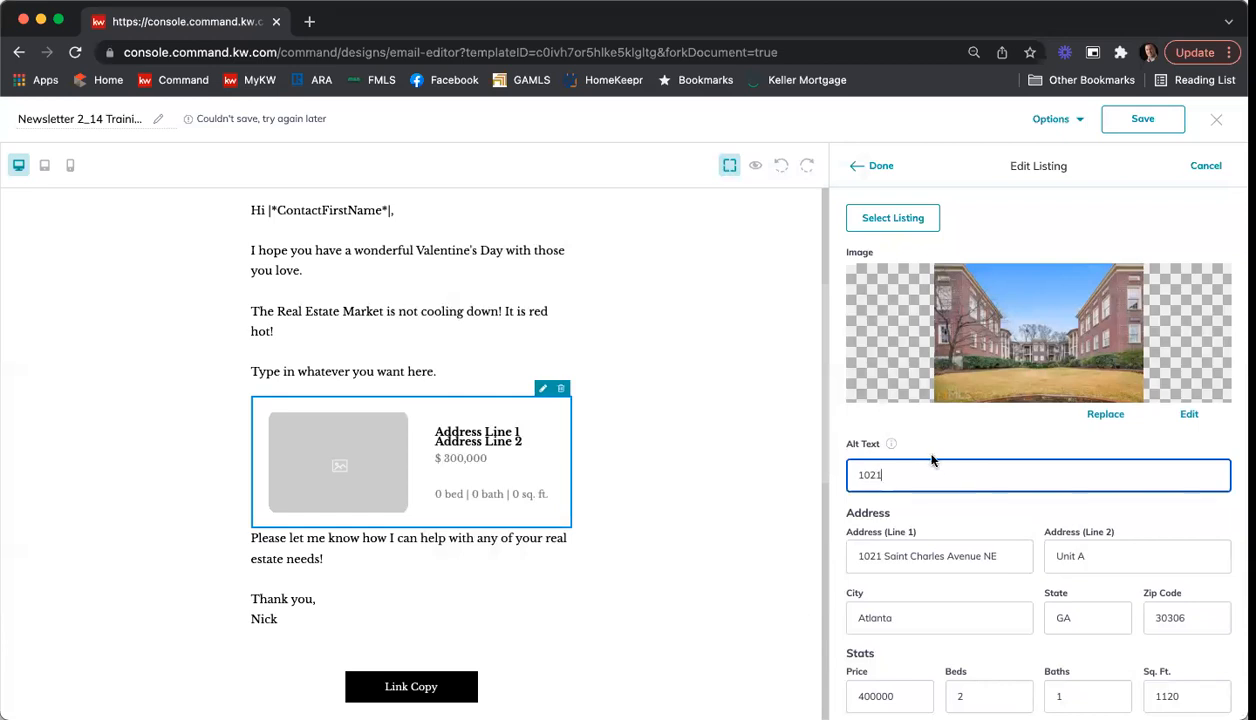
mouse_move(893, 444)
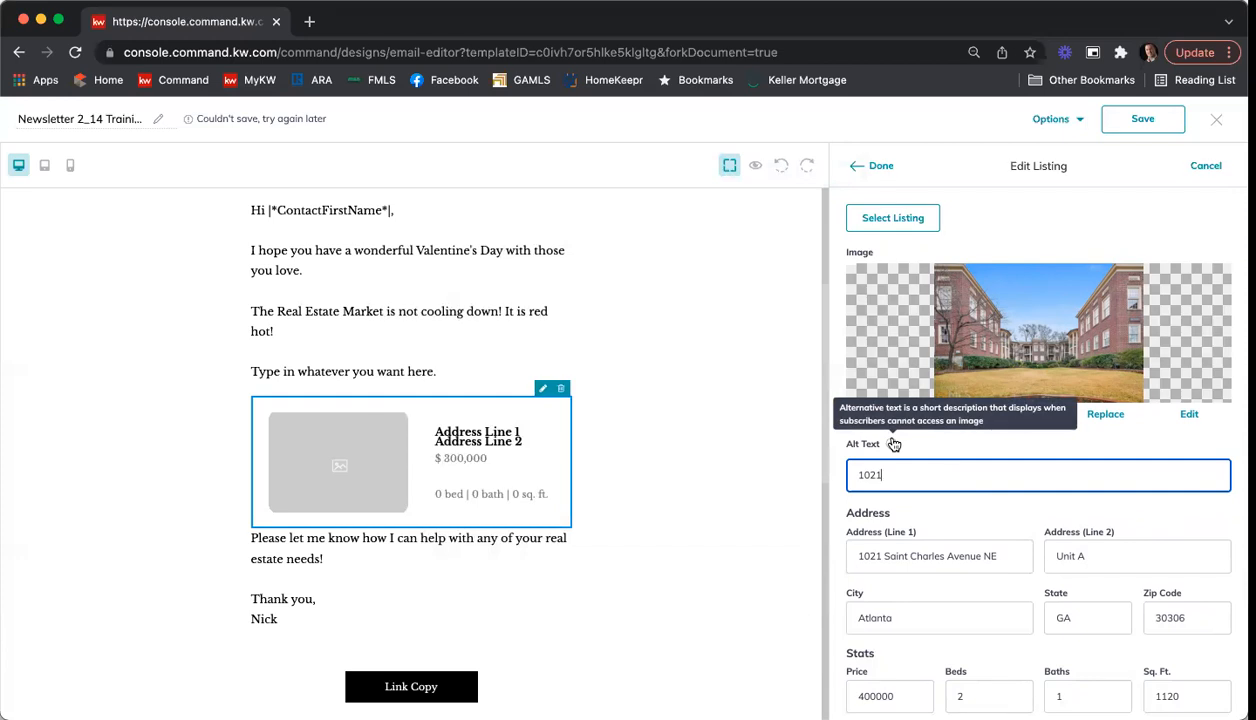
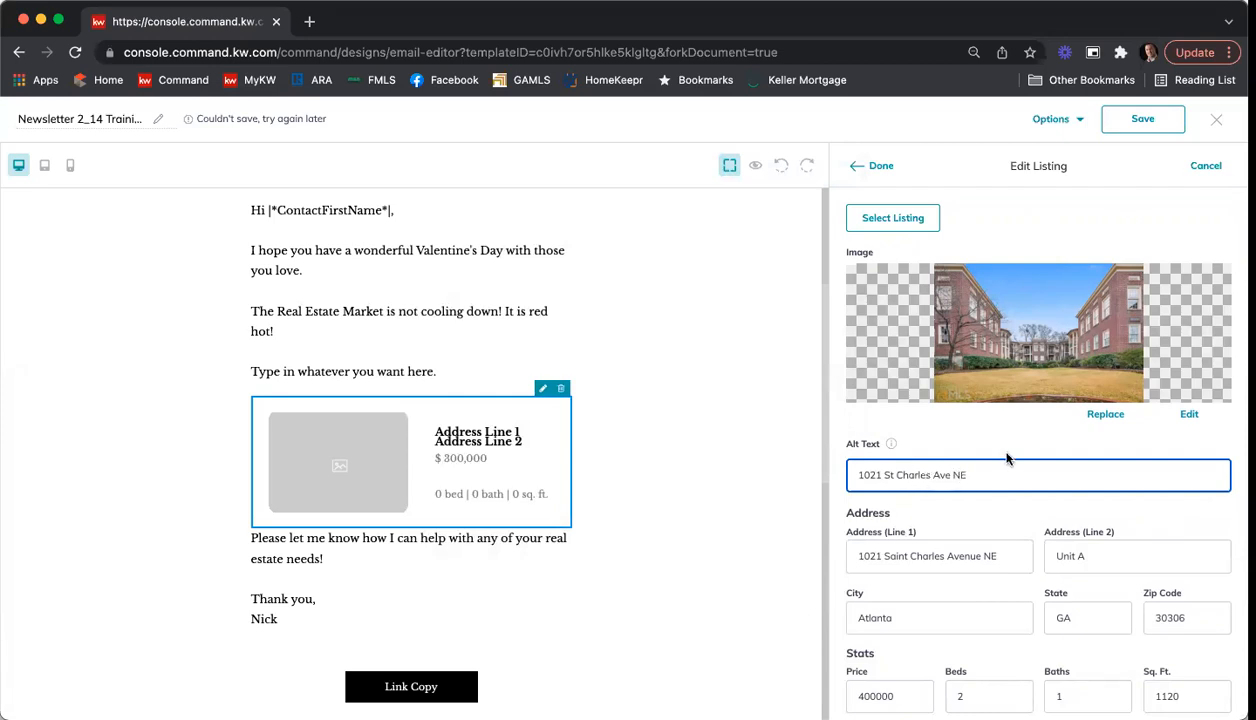
left_click(880, 168)
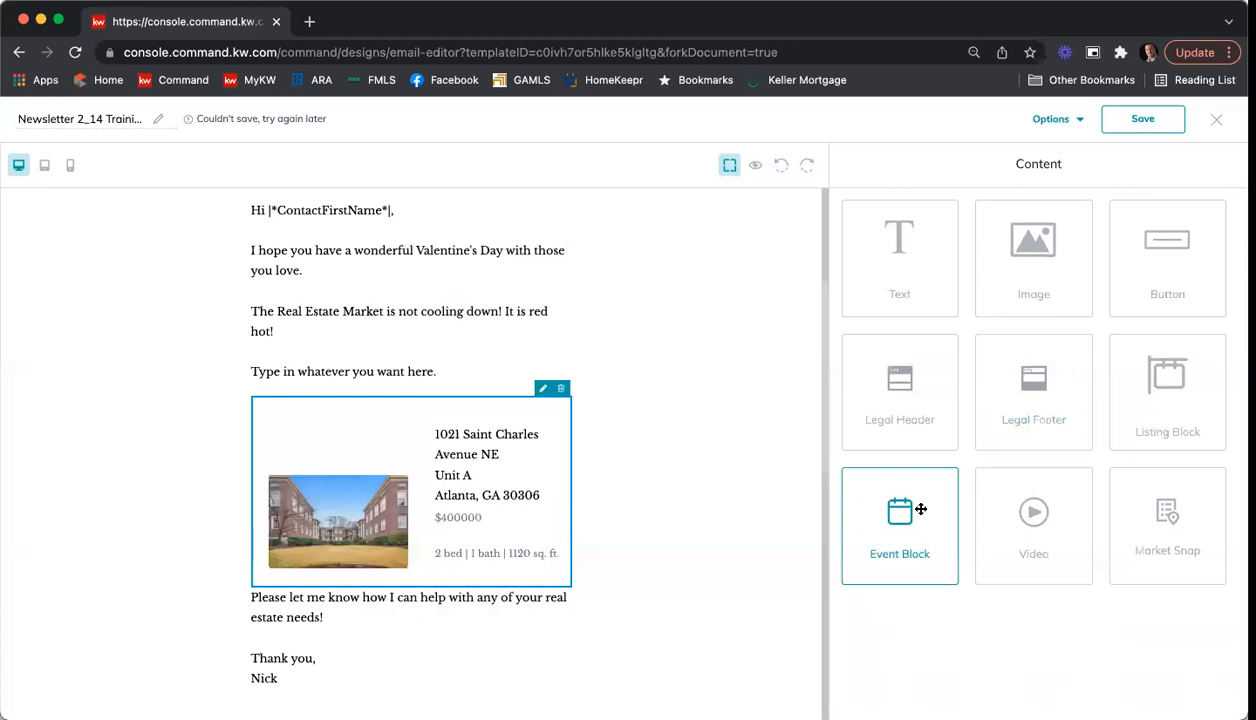
Step: Insert an event block between the body text and the property listing, and replace its placeholder image with the black dog picture
left_click_drag(922, 539, 452, 416)
left_click(359, 479)
left_click(560, 404)
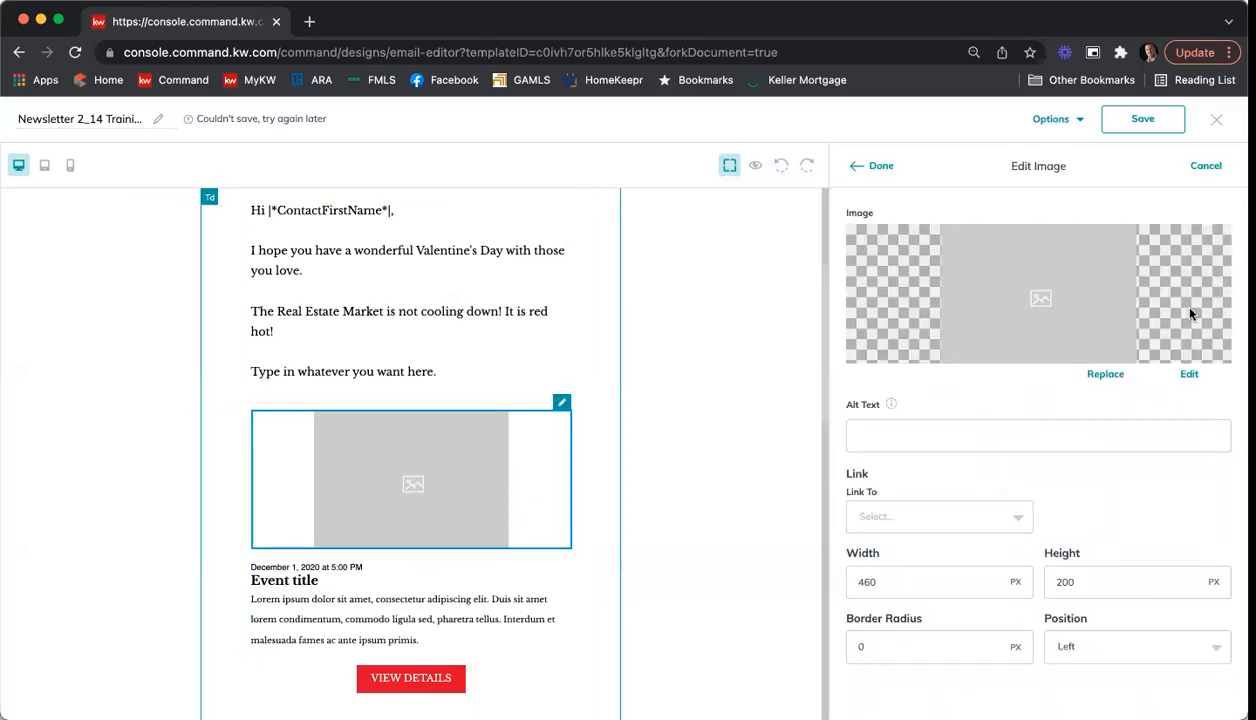
left_click(1103, 375)
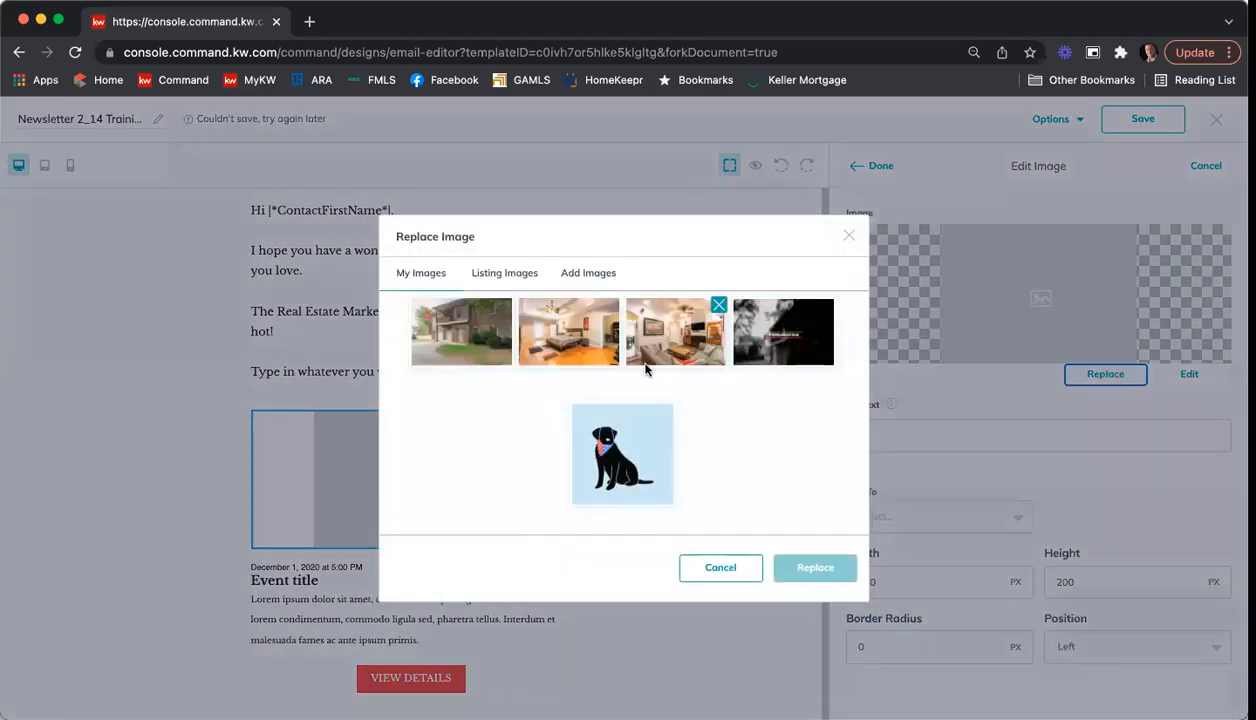
left_click(603, 432)
left_click(811, 568)
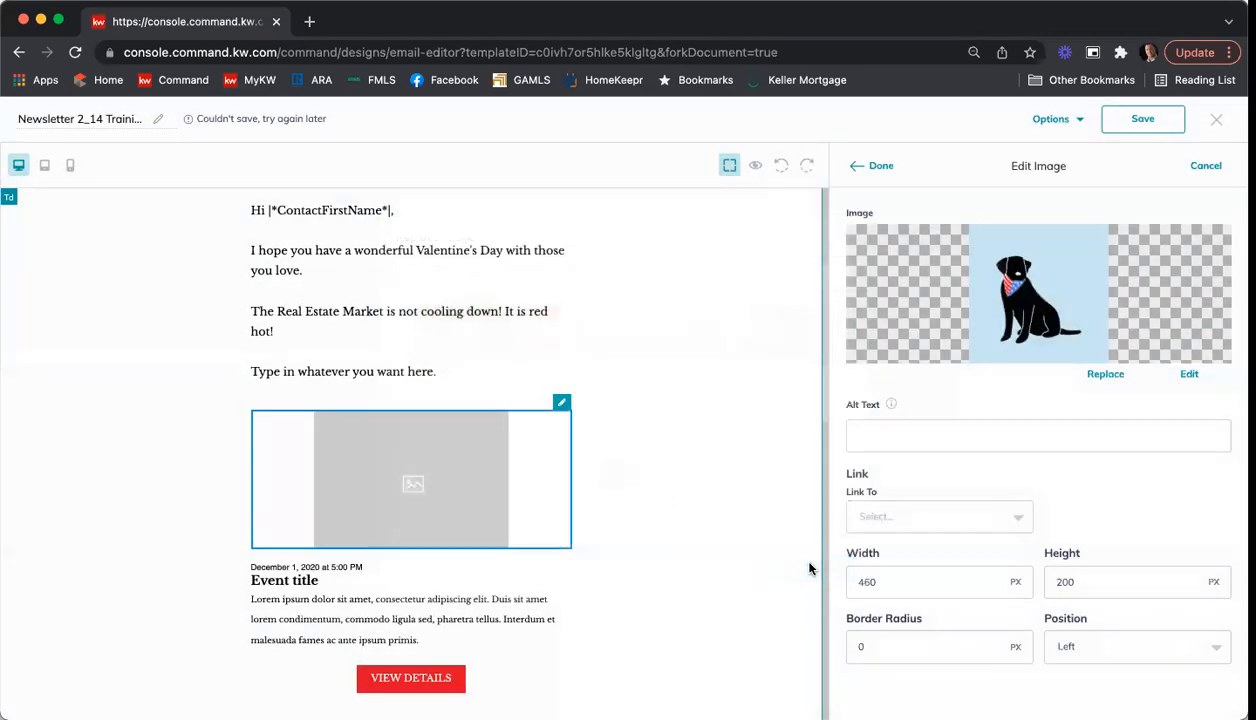
left_click(880, 168)
Step: Change the event block's date to February 14, 2022, keeping the 5:00 PM time, and apply the text edit
scroll(430, 440, "down", 3)
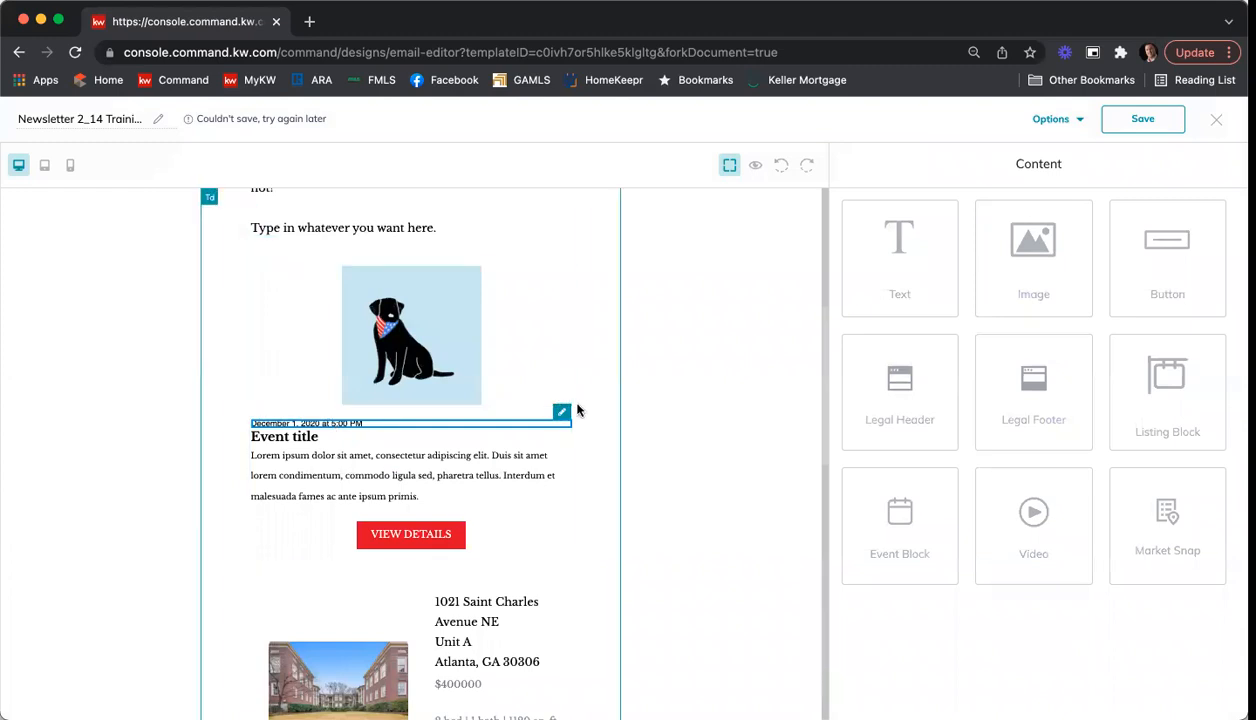
left_click(561, 413)
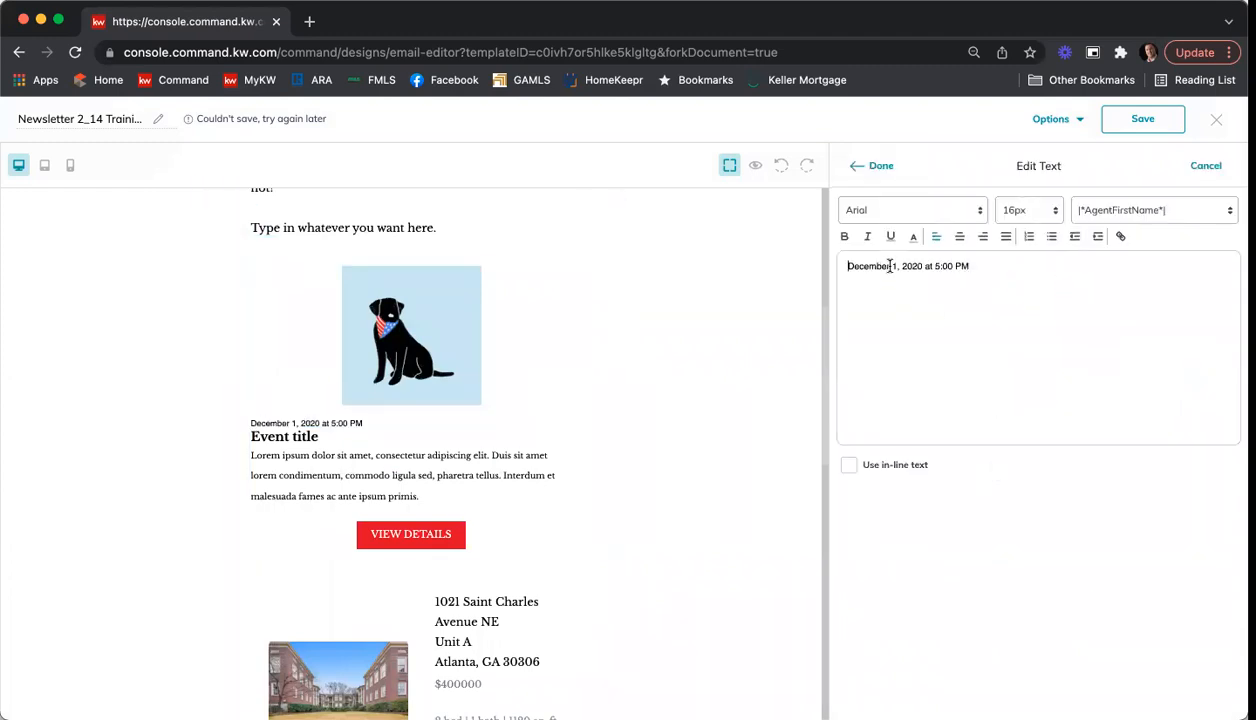
left_click_drag(889, 266, 808, 270)
type("February 1")
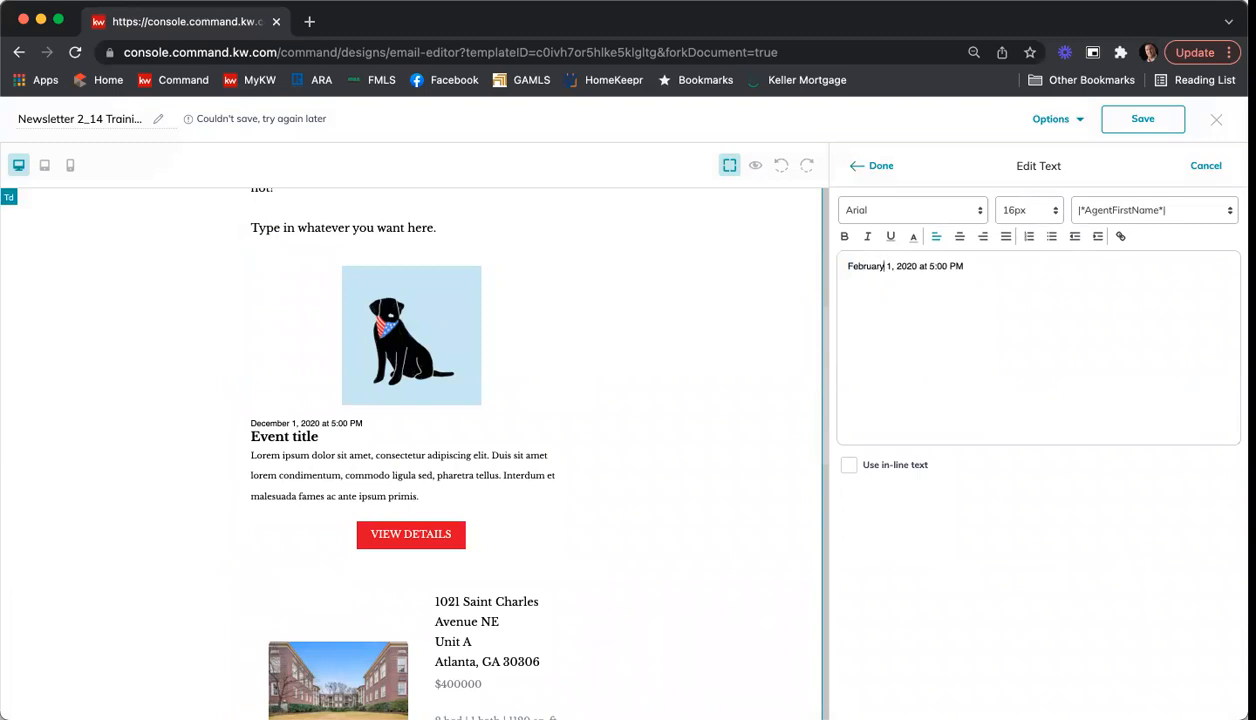
type("4")
key("Delete")
type("2")
left_click(858, 166)
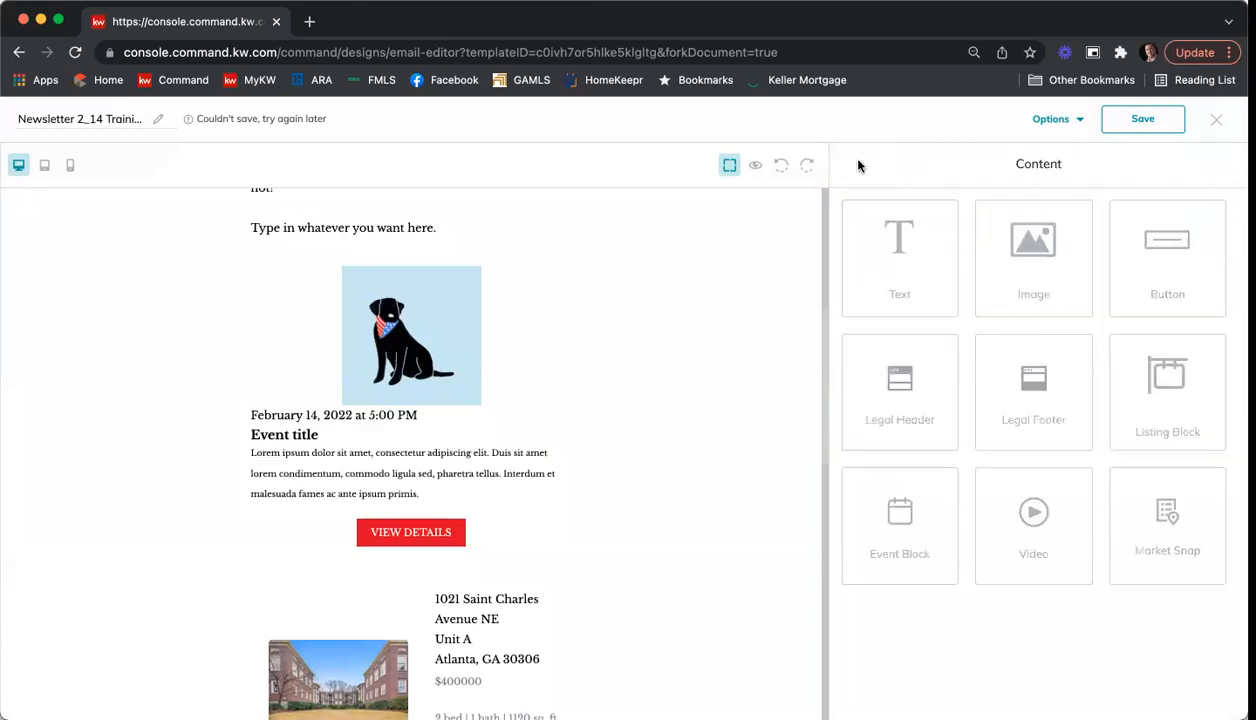
Step: Replace the event block's title with "Happy Valentine's Day" and apply the text edit
left_click(407, 445)
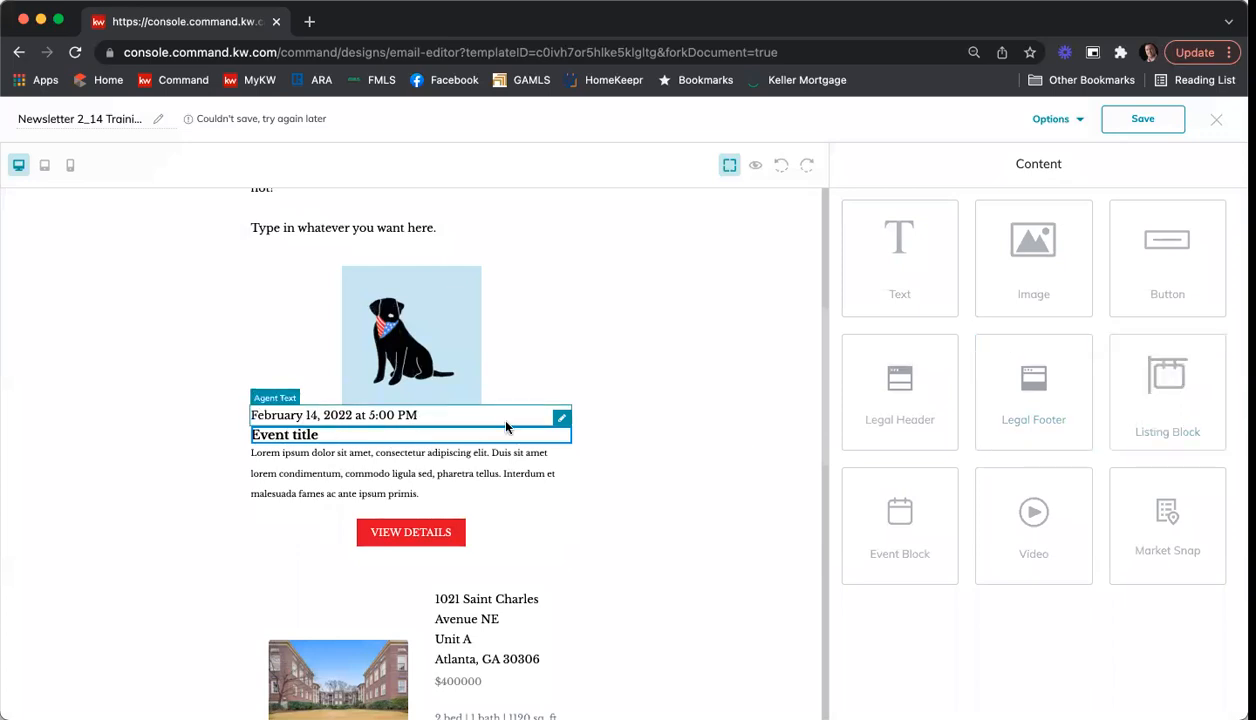
left_click(561, 418)
left_click(887, 266)
key("BackSpace")
key("BackSpace")
key("BackSpace")
key("BackSpace")
key("BackSpace")
key("BackSpace")
key("BackSpace")
key("BackSpace")
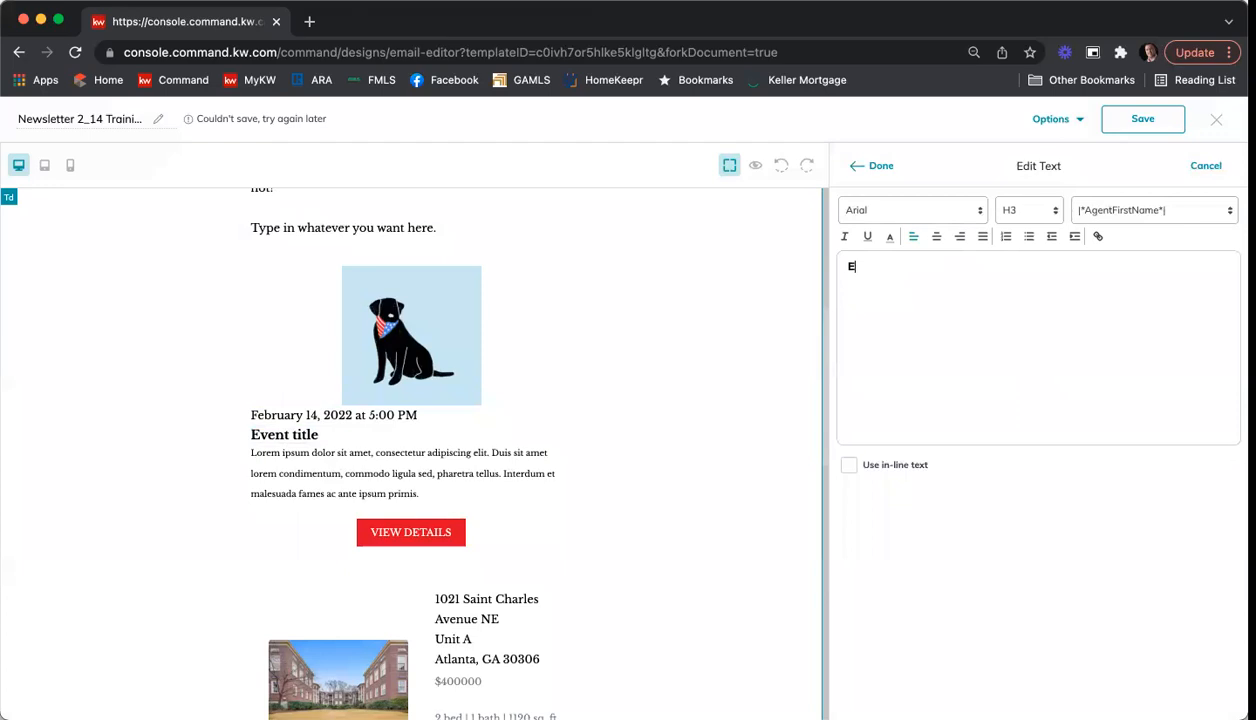
type("Happy Valentine's Day")
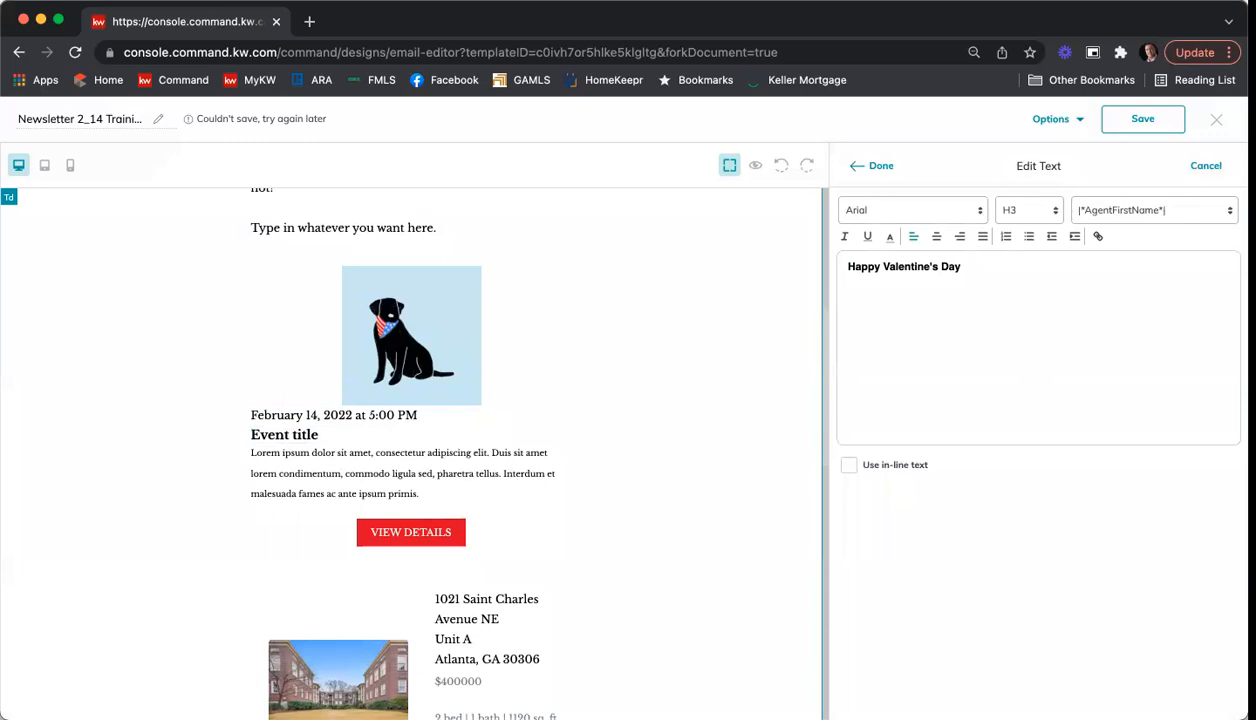
left_click(875, 166)
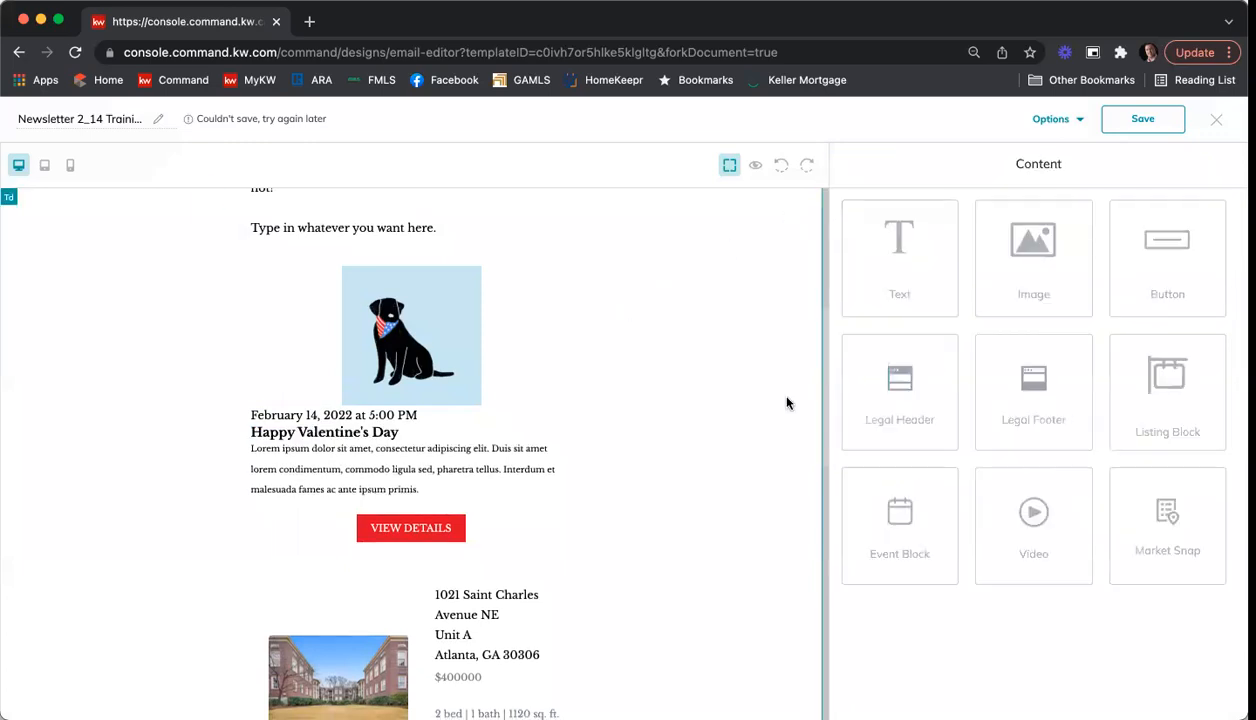
Step: Link the event's View Details button to a web address, entering the agent's kw.com website
left_click(455, 508)
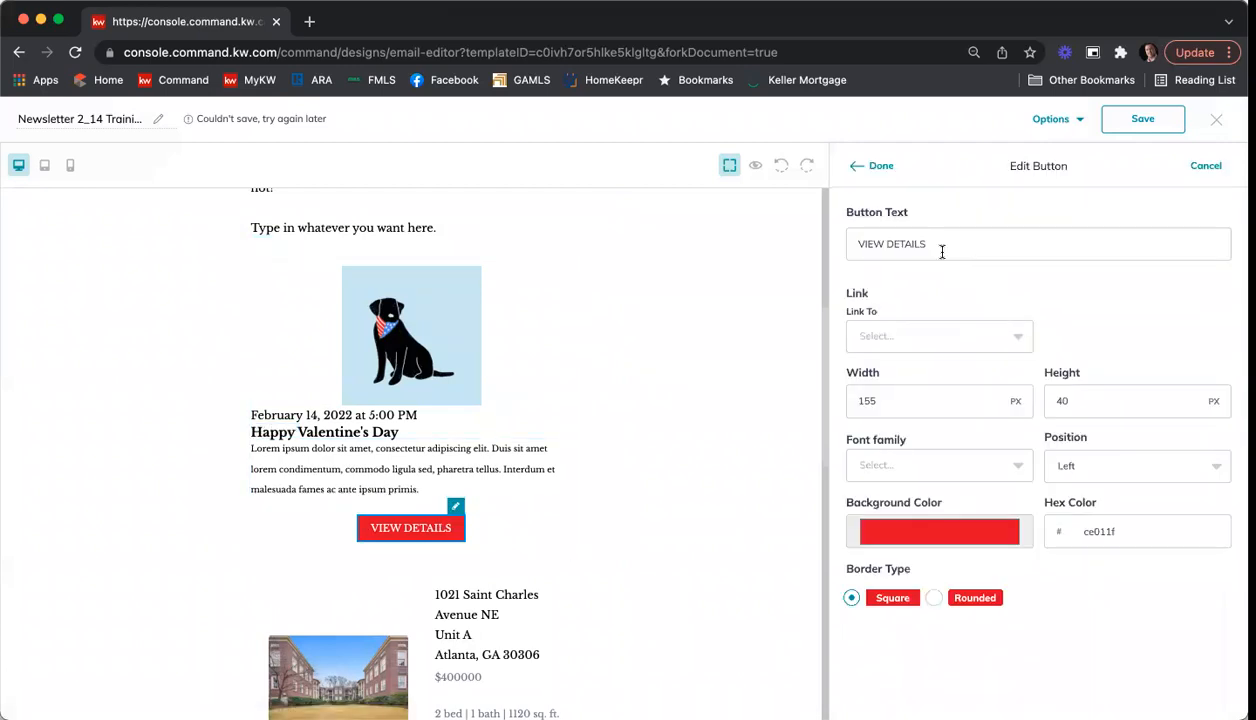
left_click(891, 332)
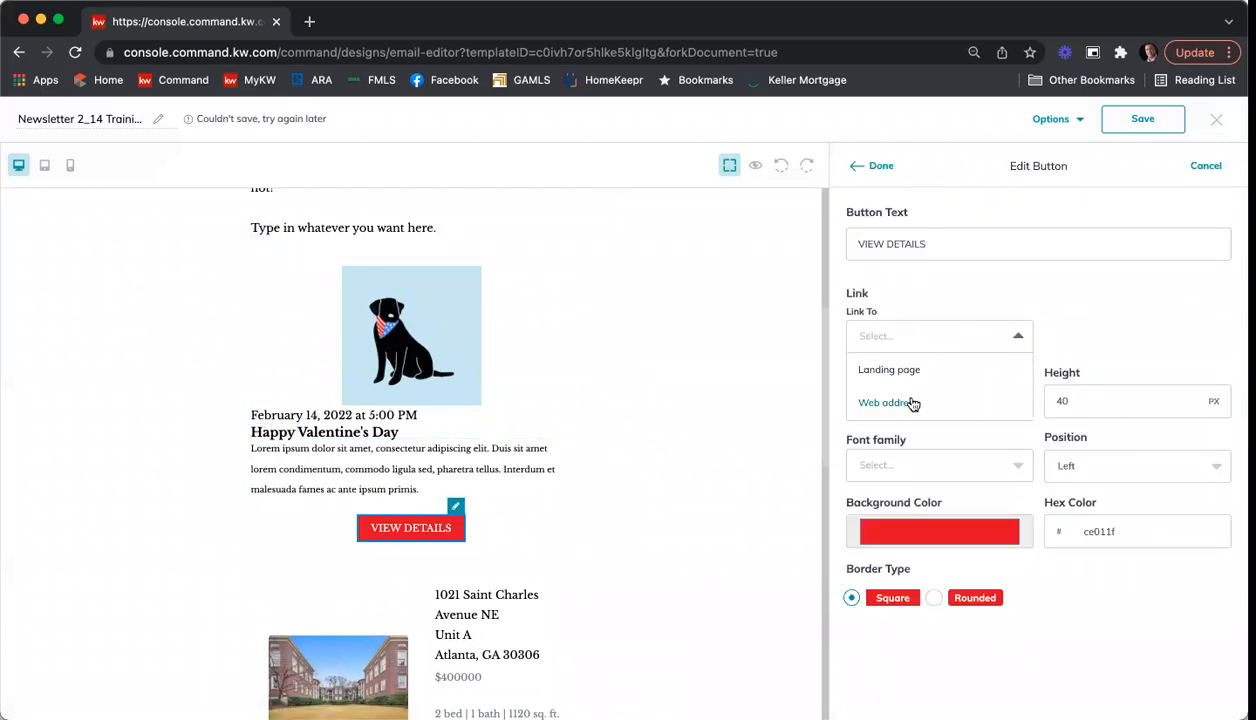
left_click(911, 403)
left_click(930, 334)
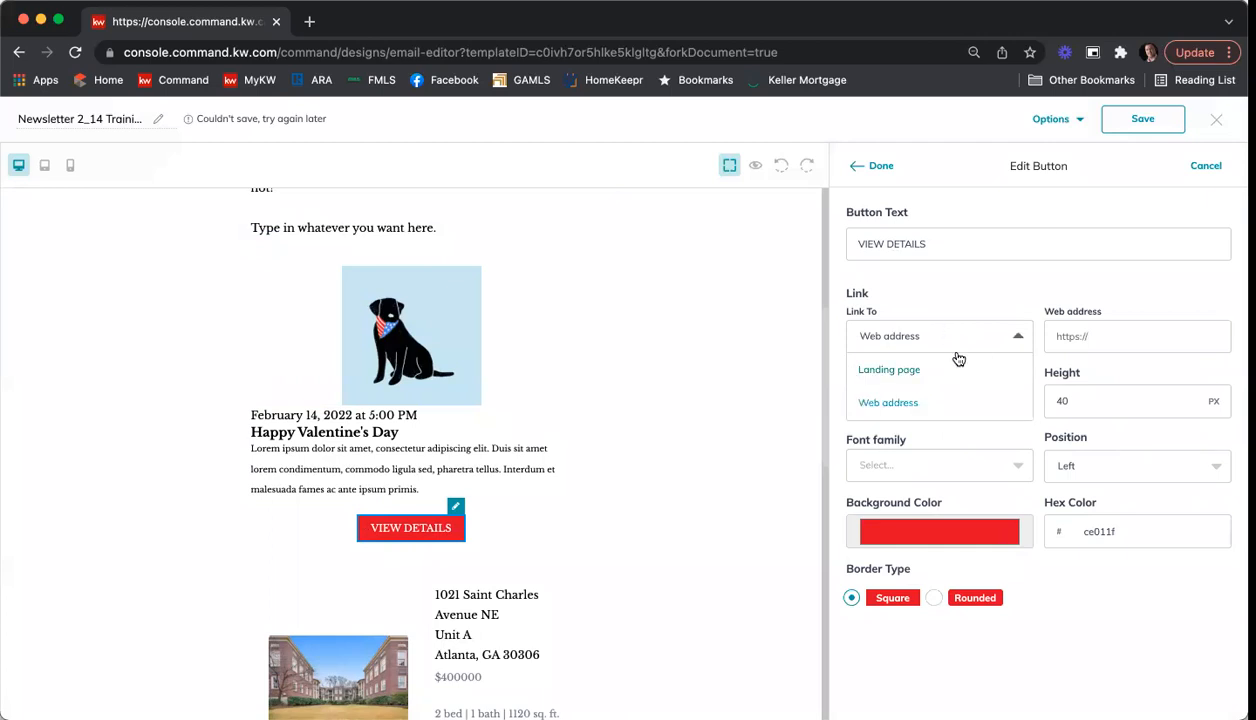
left_click(1123, 336)
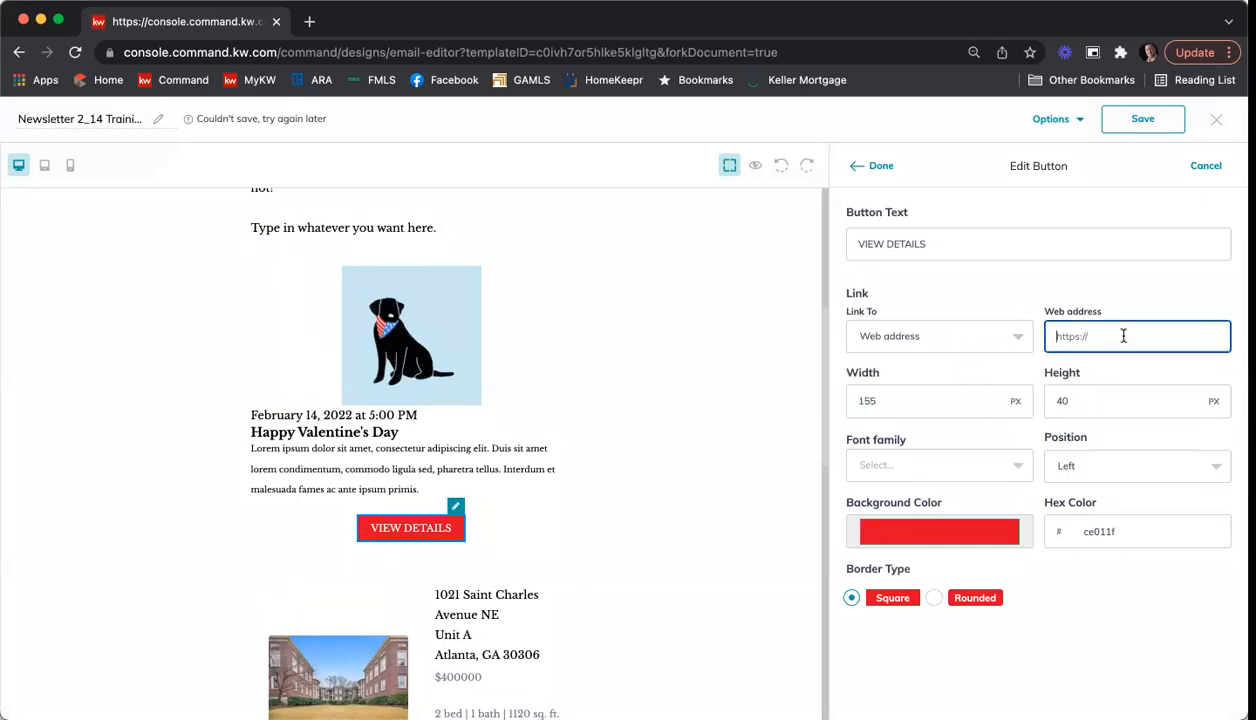
type("www.n")
type("icho")
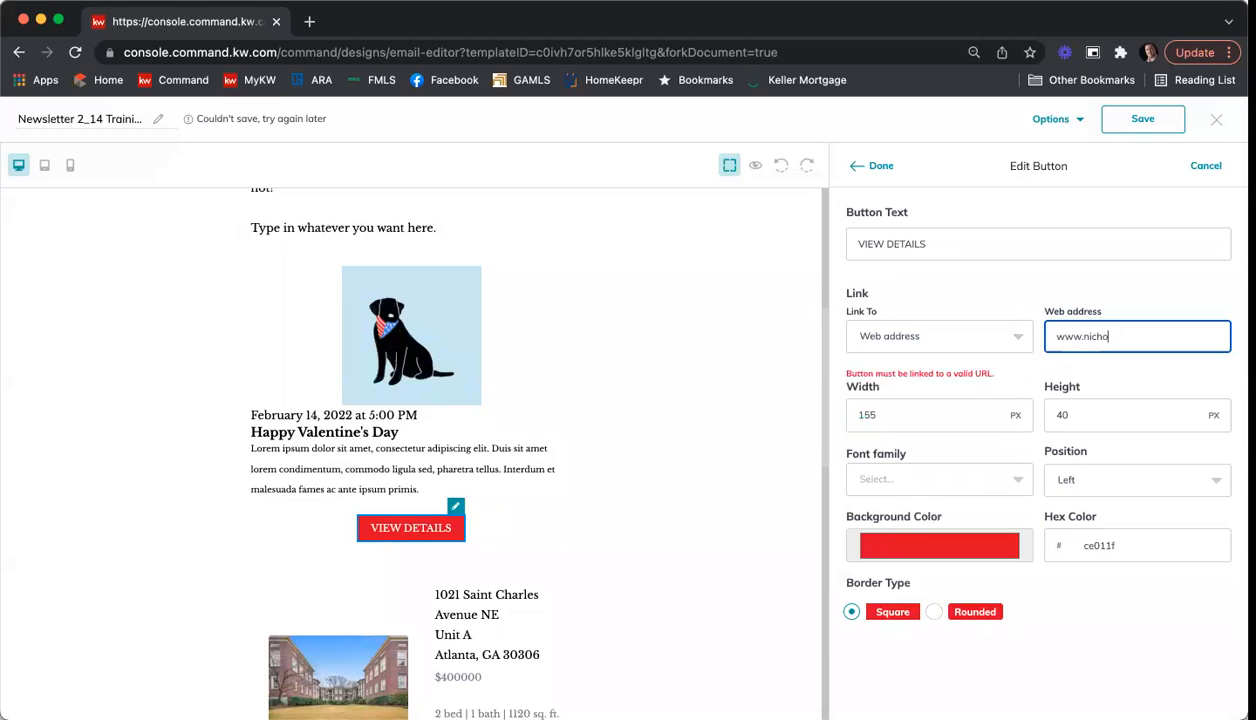
type("laskuhr.kw.com")
left_click(1040, 372)
left_click(866, 172)
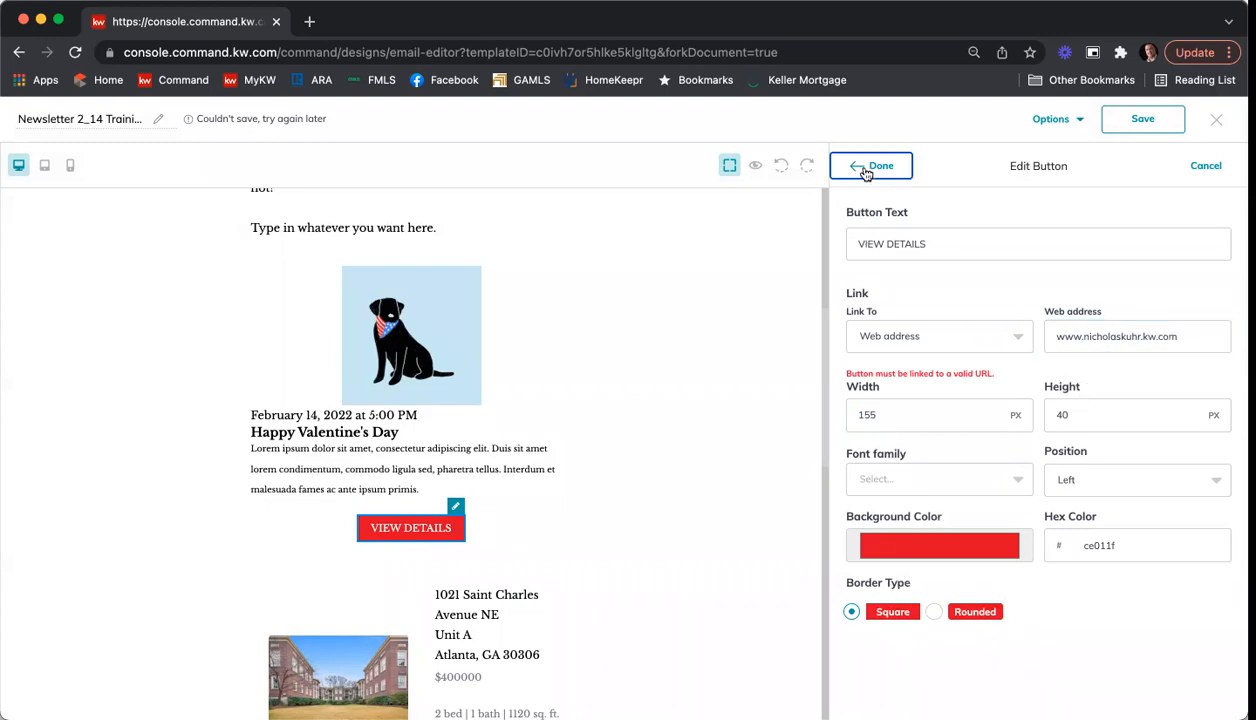
left_click(1048, 336)
type("http://")
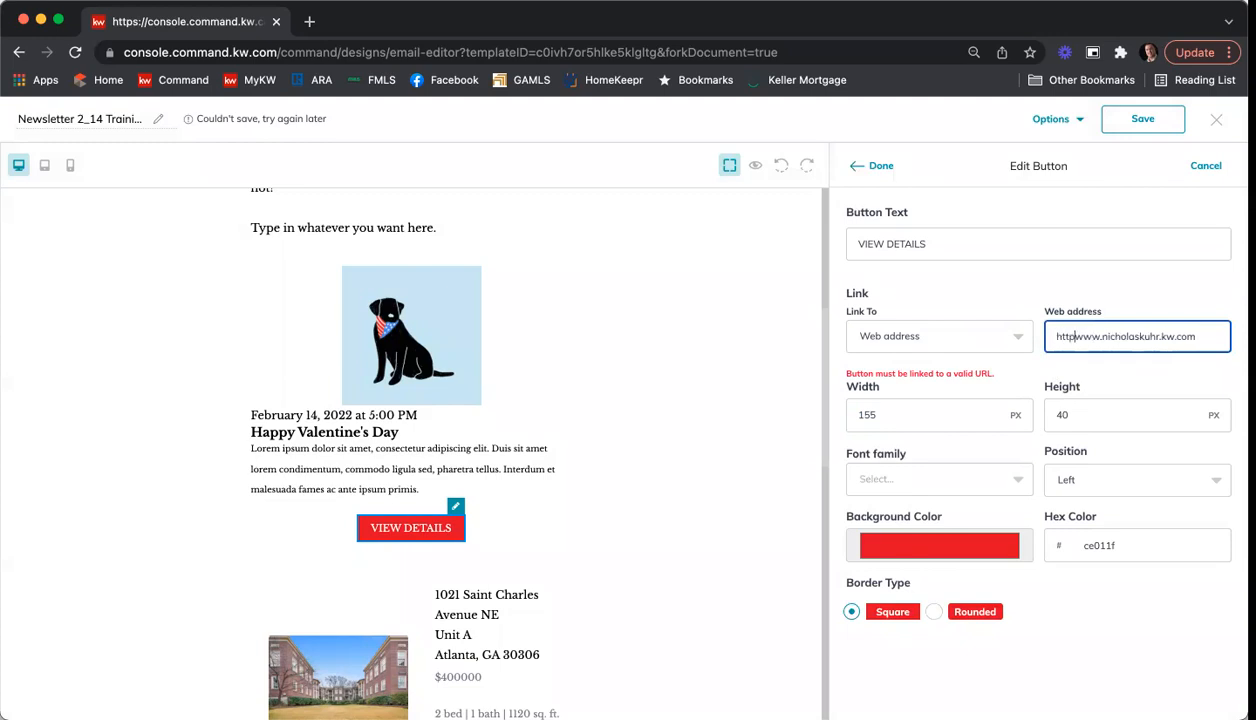
left_click(880, 166)
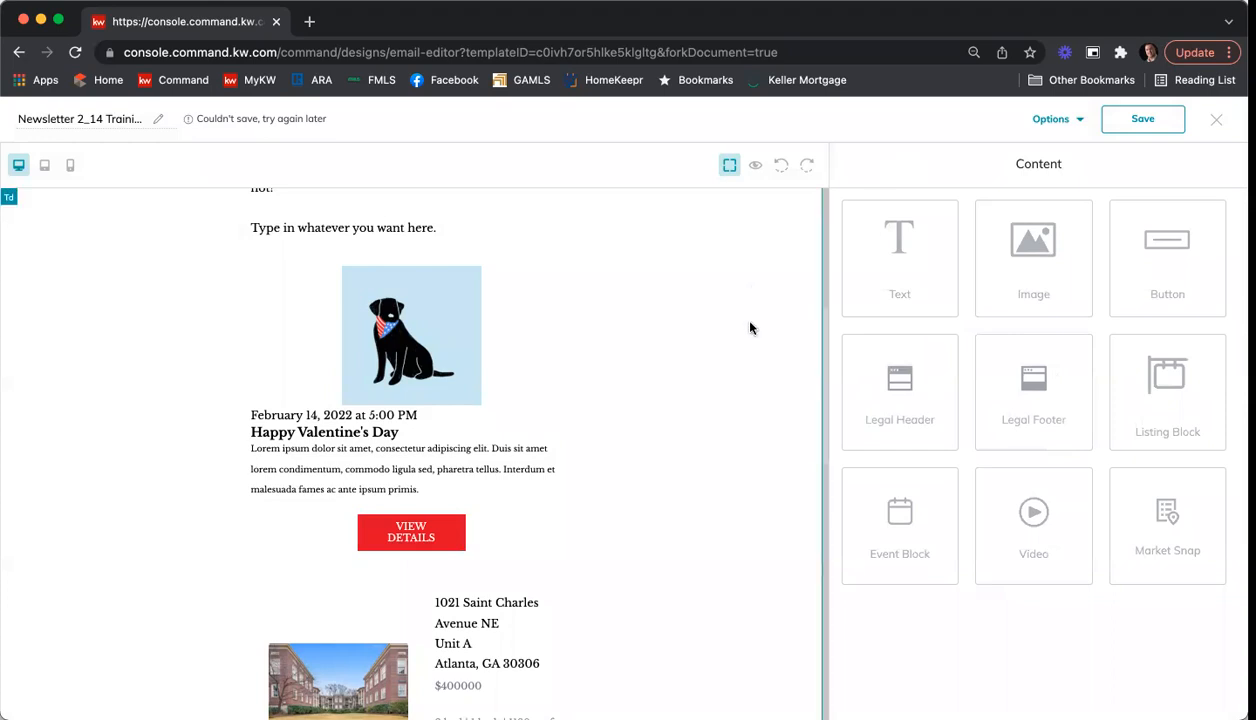
Step: Look through the newsletter layout from the event block down to the legal footer and back up to the header
scroll(657, 328, "down", 2)
scroll(657, 328, "down", 5)
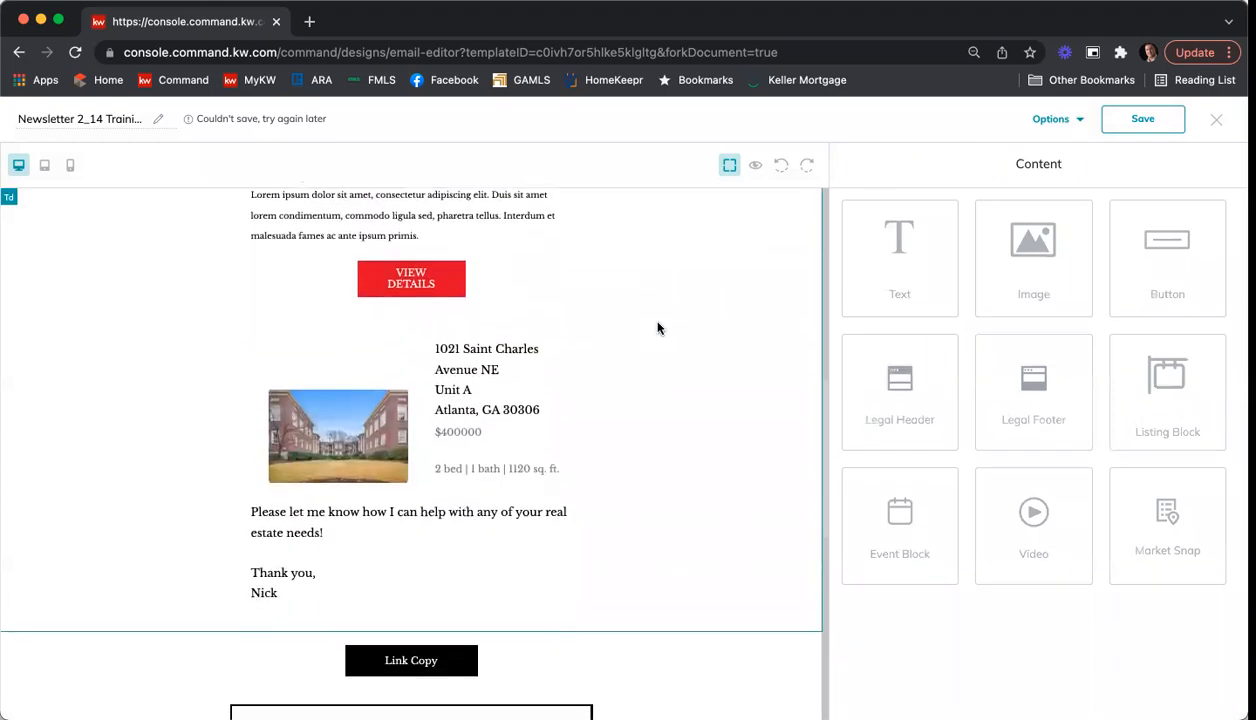
scroll(657, 328, "down", 1)
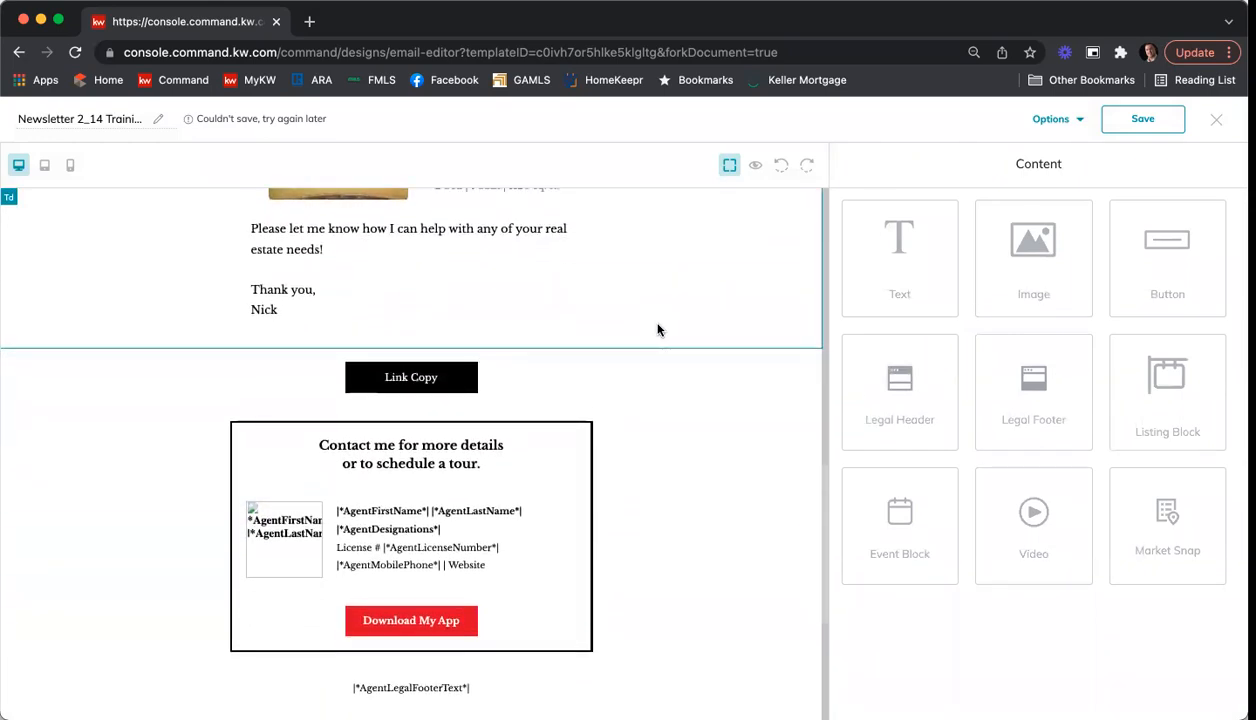
scroll(657, 328, "up", 4)
scroll(392, 515, "down", 2)
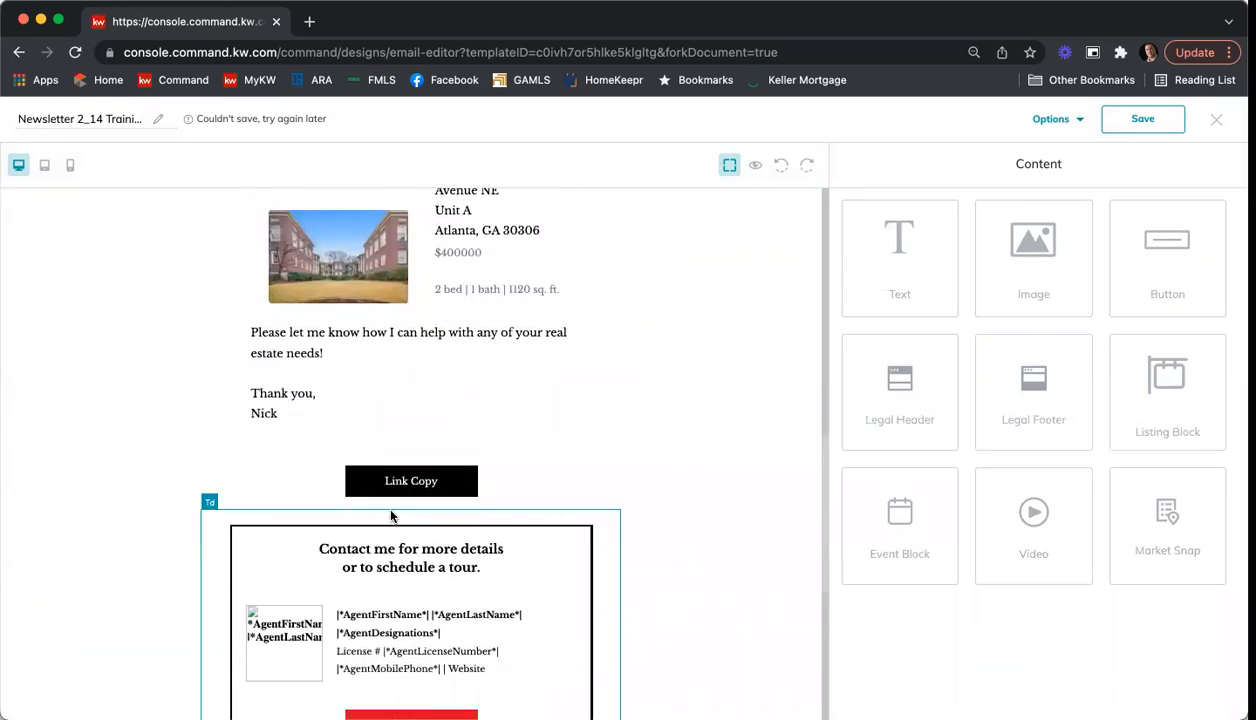
scroll(682, 471, "up", 5)
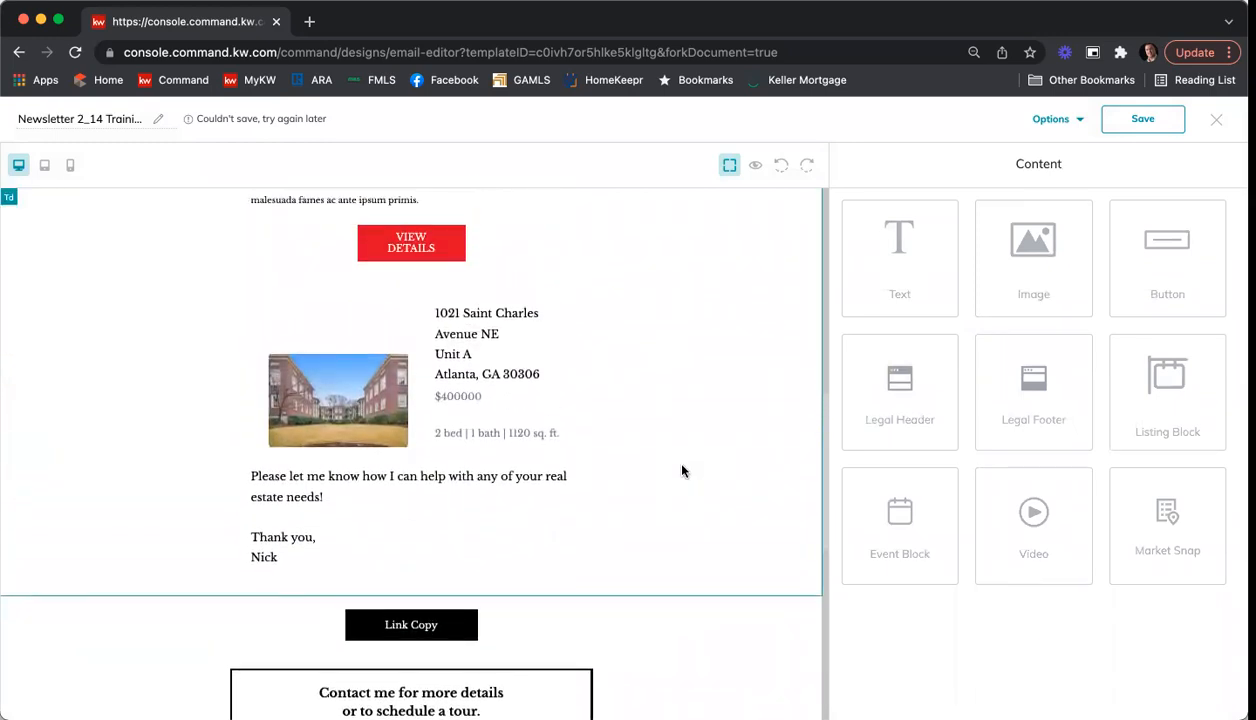
scroll(682, 471, "up", 6)
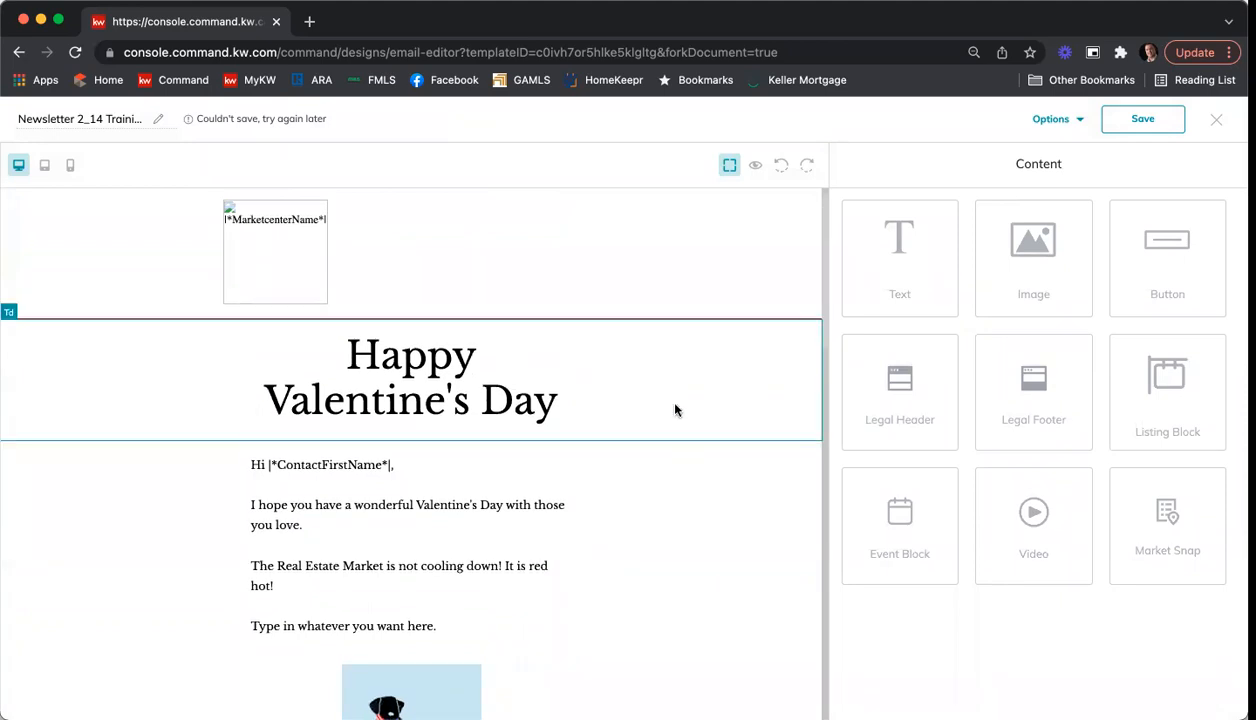
Step: Preview the newsletter in the tablet and phone layouts, then return to the desktop layout
left_click(756, 168)
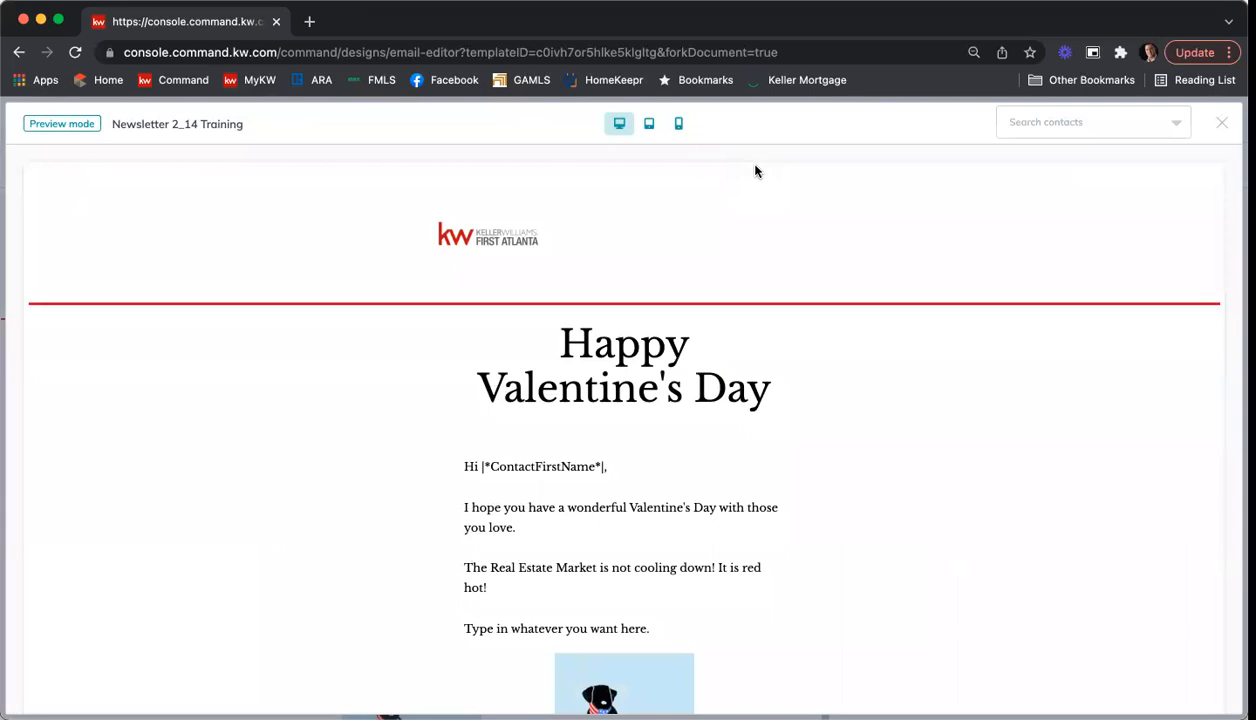
left_click(648, 126)
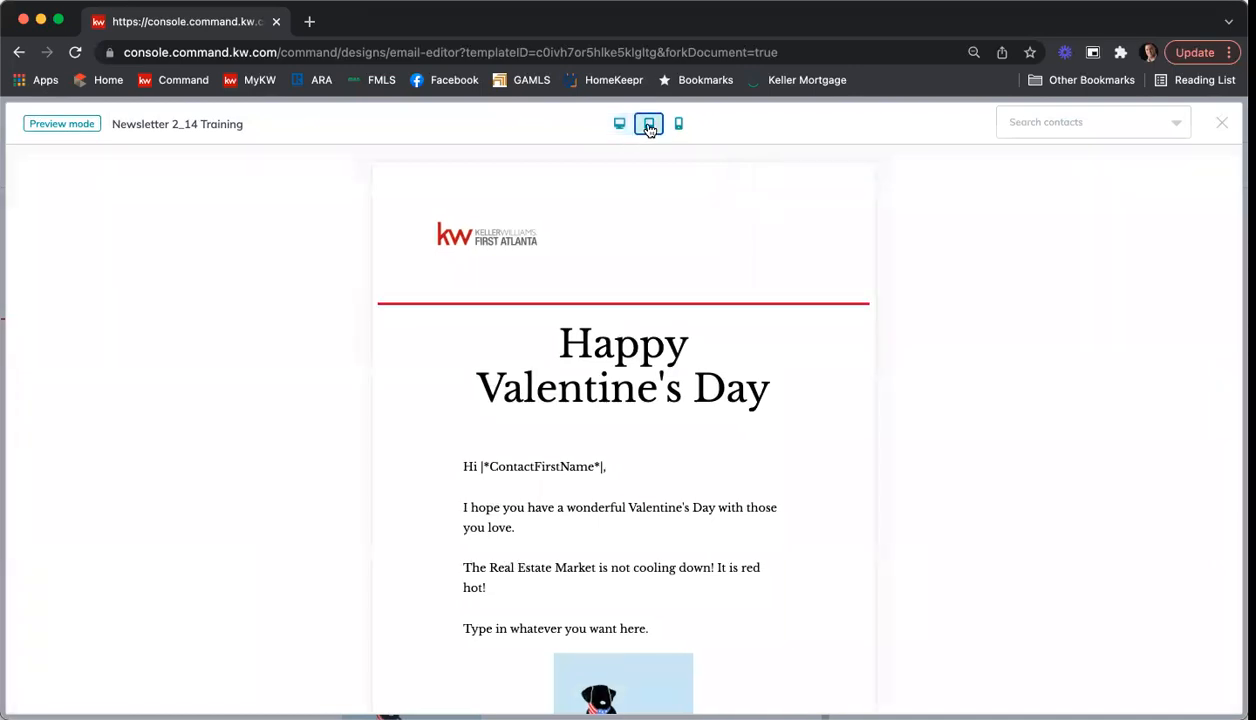
left_click(678, 123)
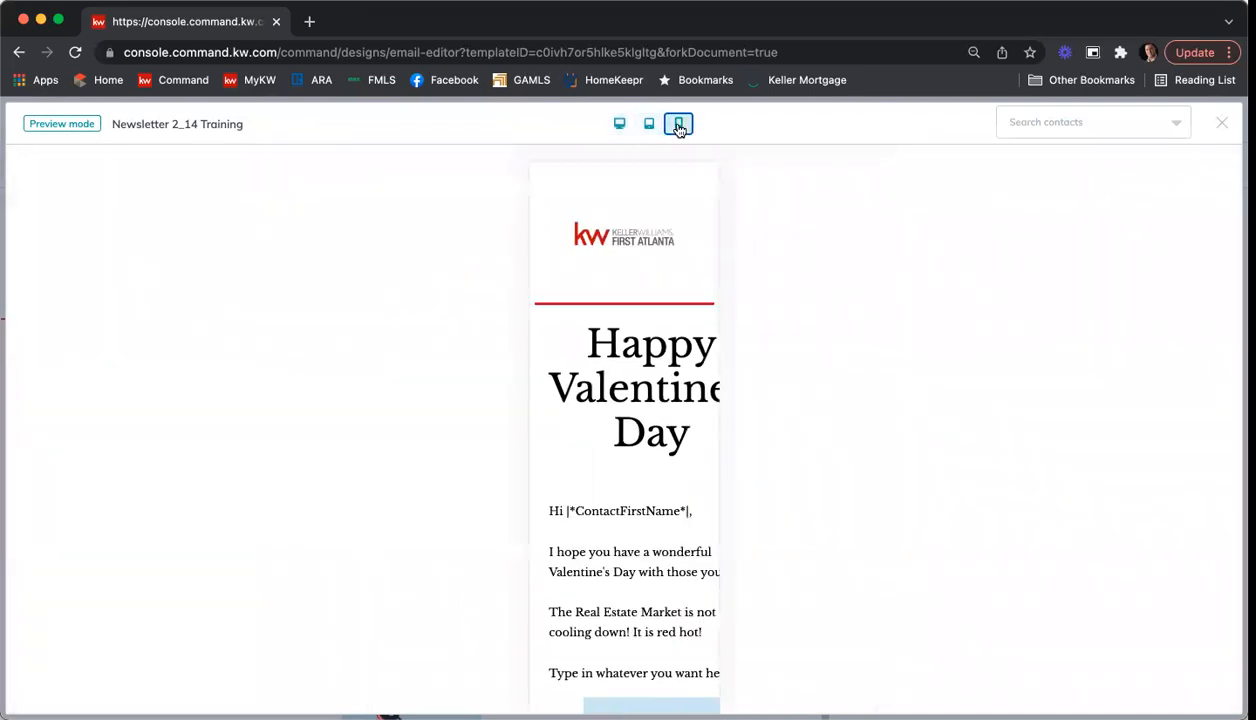
scroll(700, 231, "down", 7)
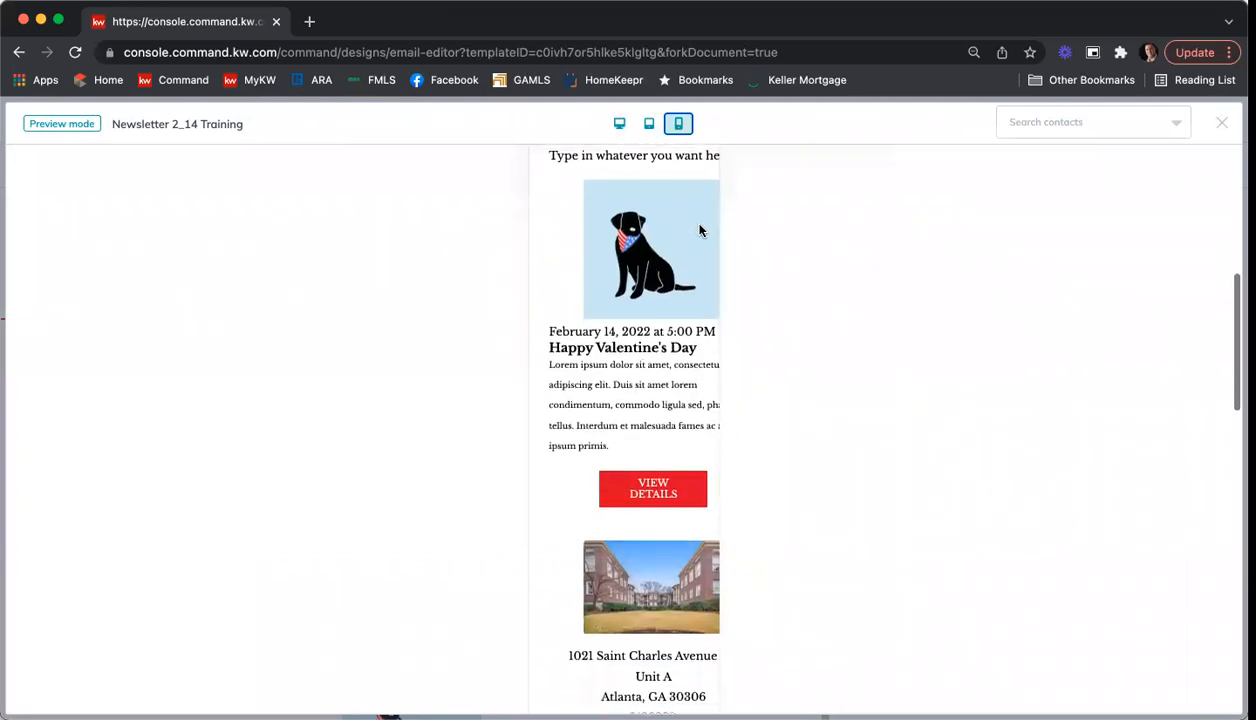
scroll(697, 232, "up", 5)
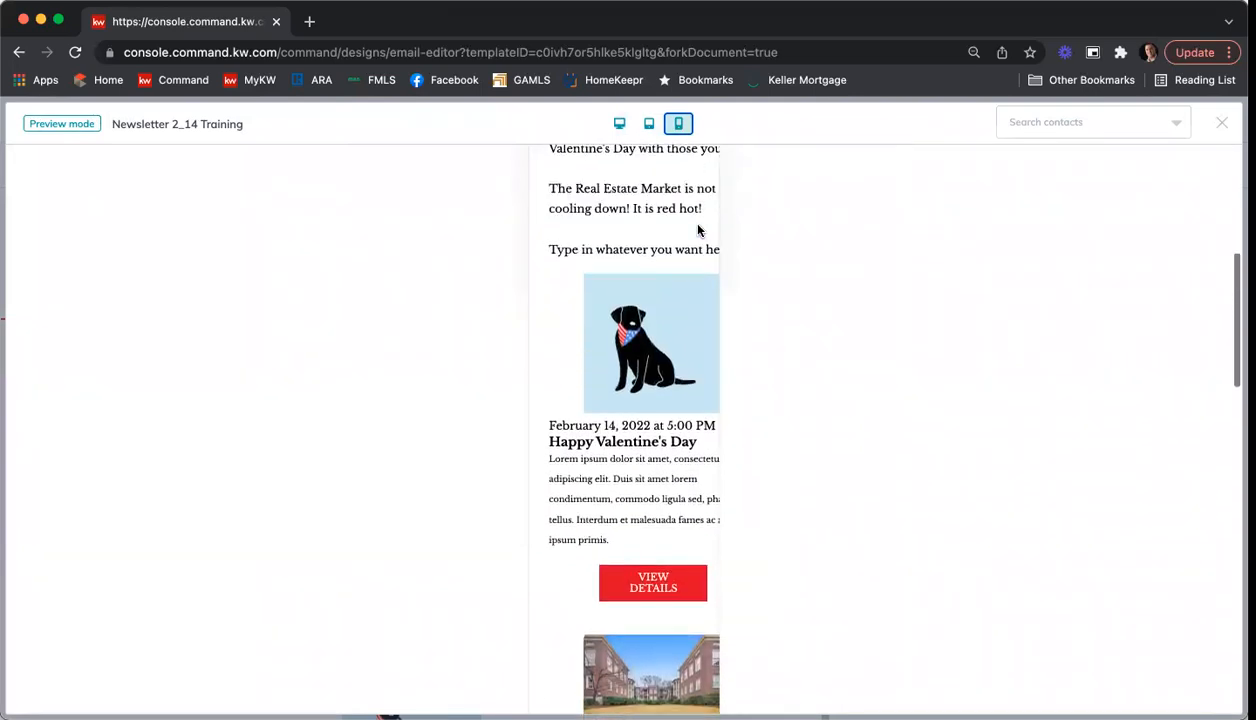
left_click(619, 123)
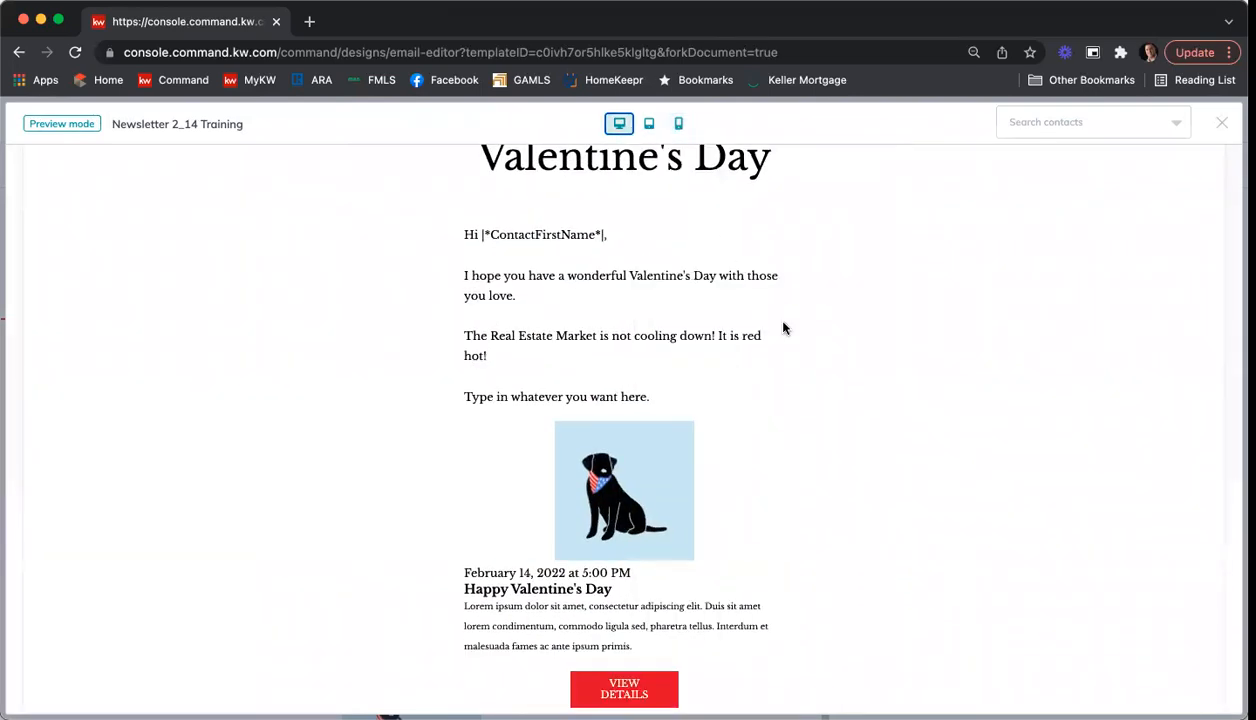
Step: Examine the desktop preview from the market center logo through the event and listing to the agent contact box and footer
scroll(812, 324, "up", 3)
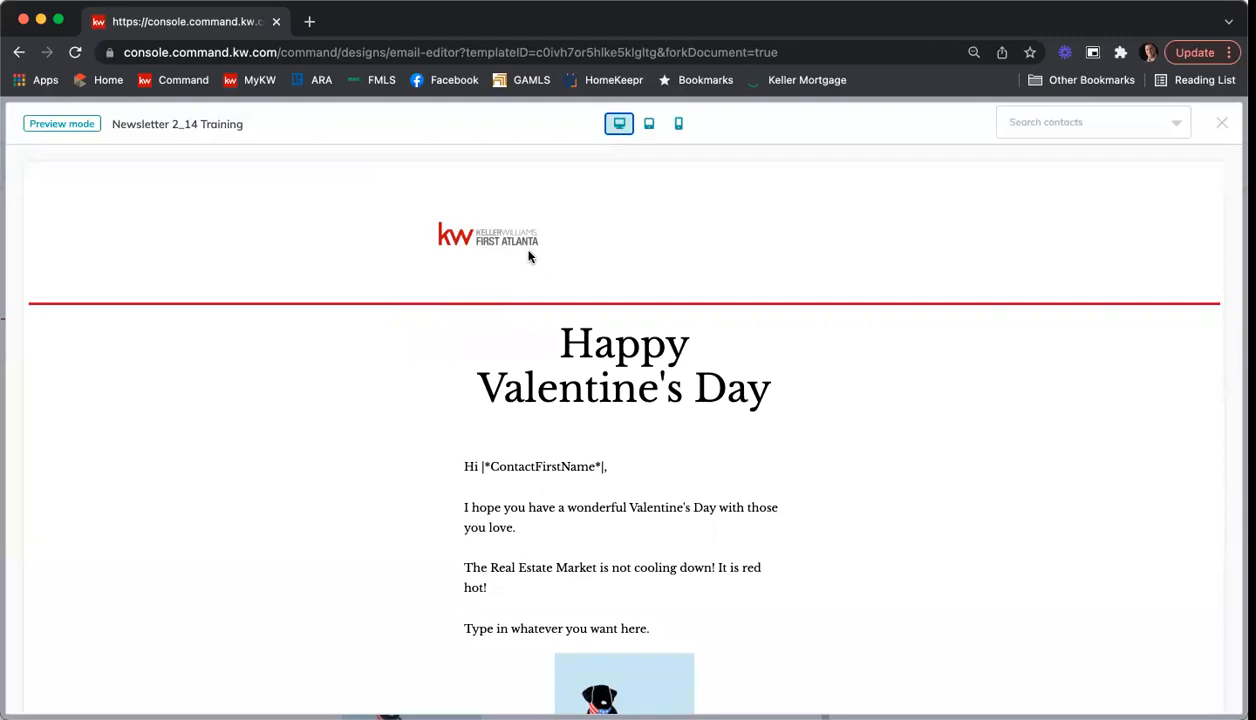
scroll(529, 260, "down", 2)
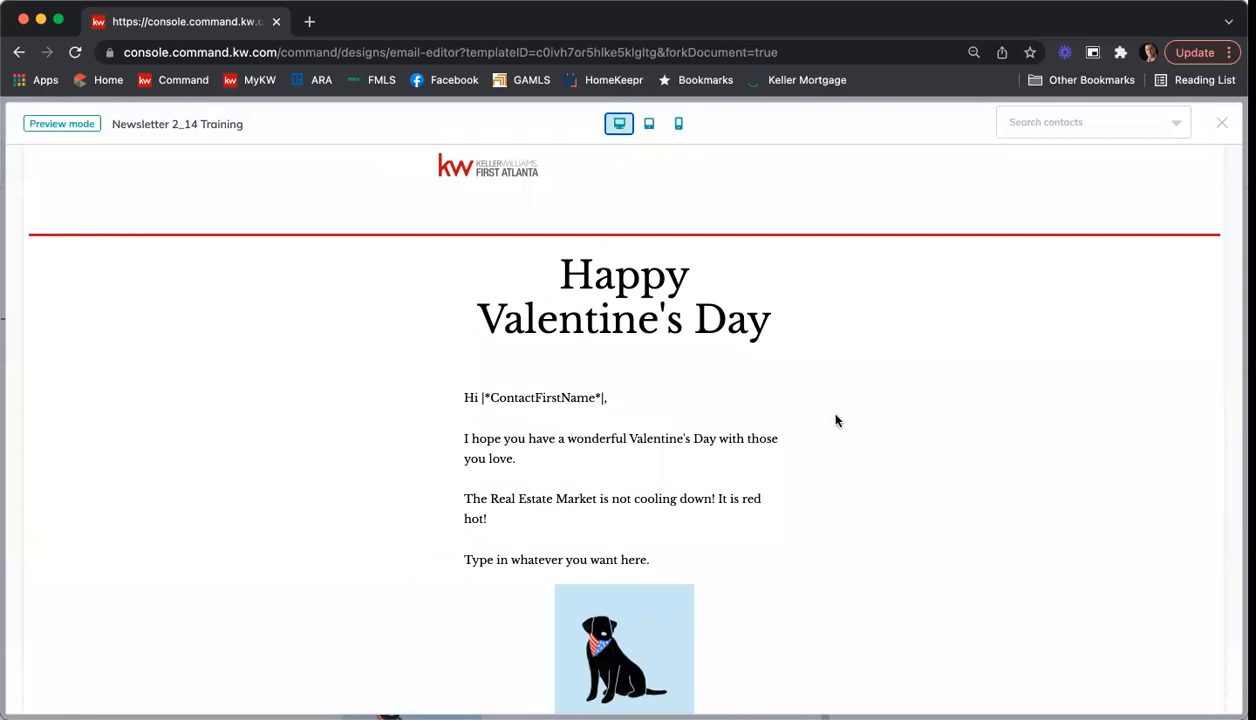
scroll(840, 420, "down", 5)
scroll(840, 420, "down", 8)
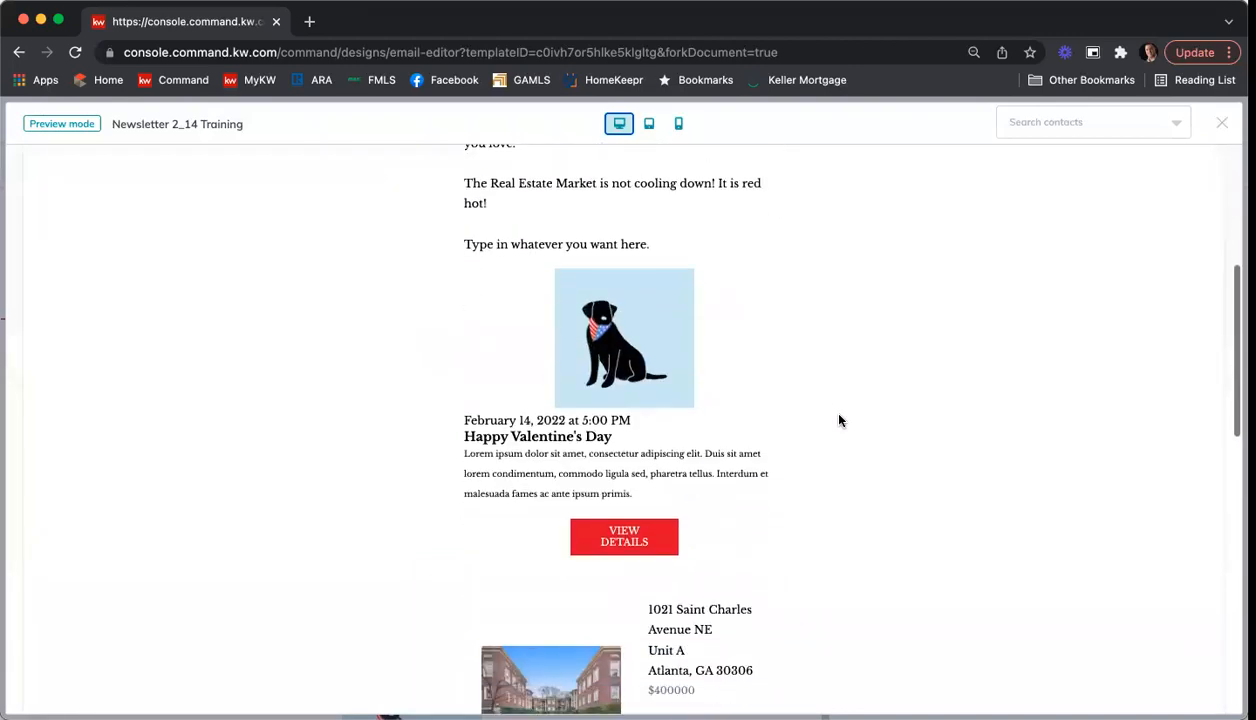
scroll(593, 494, "down", 2)
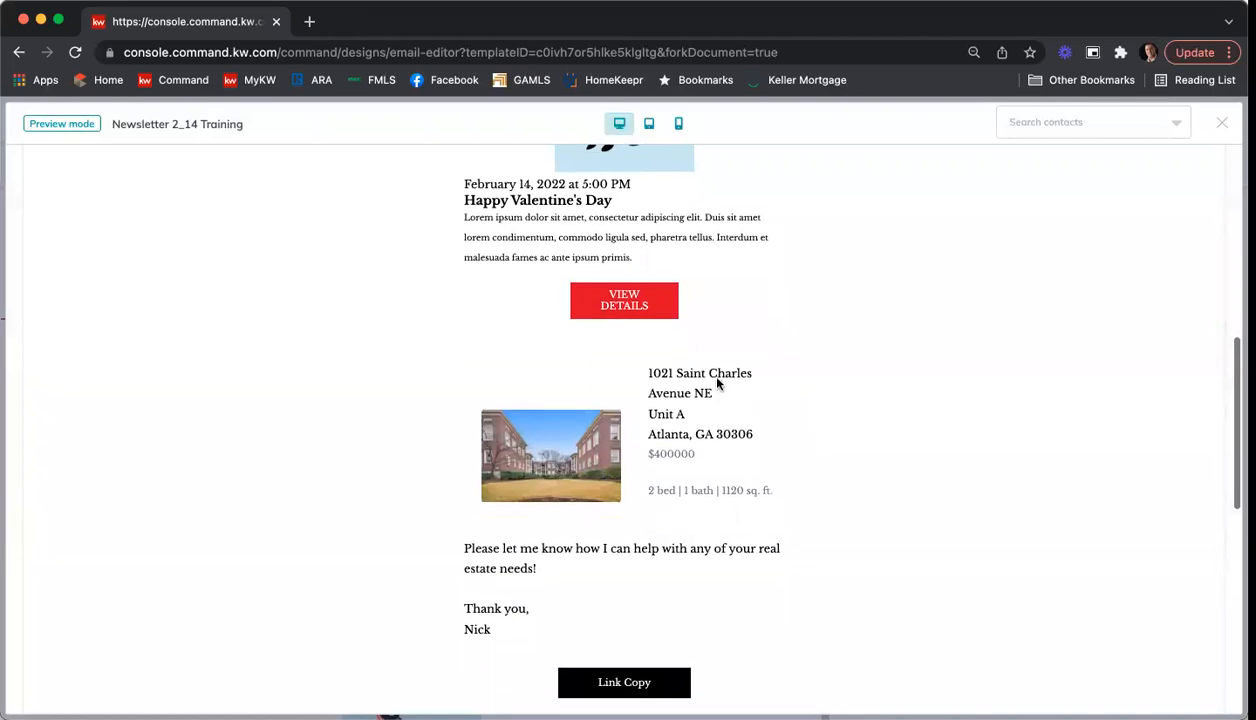
scroll(714, 492, "down", 9)
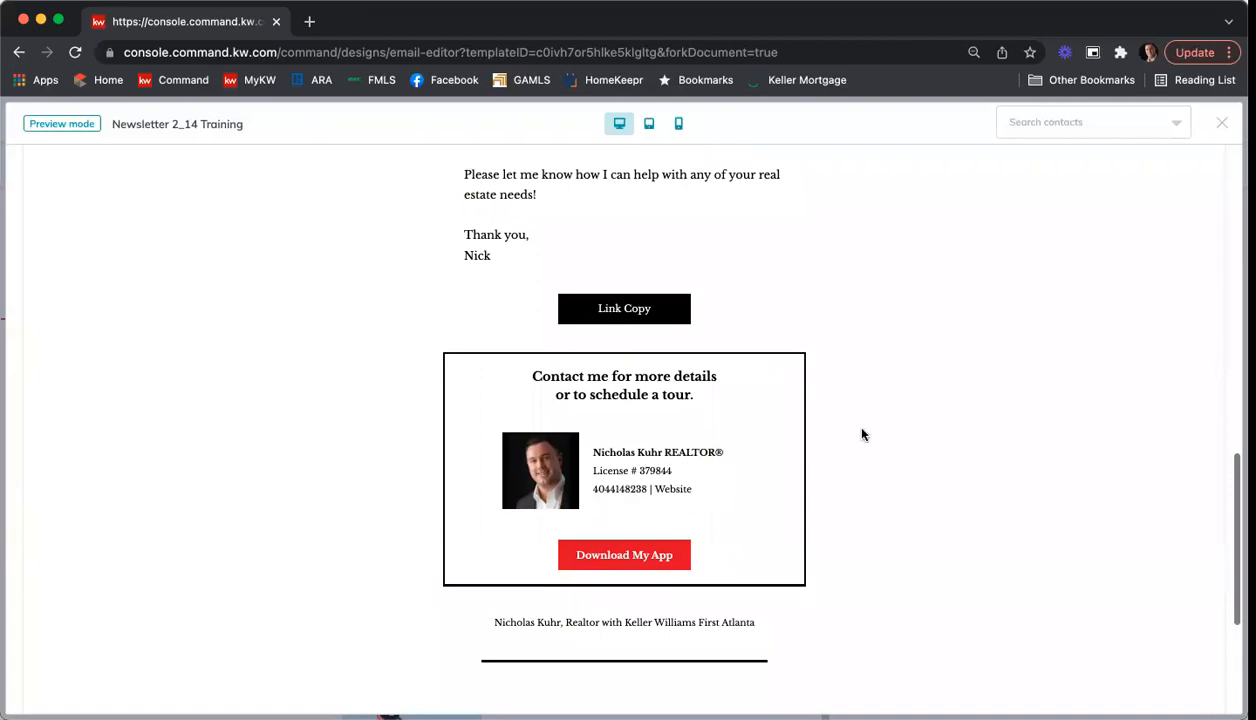
Step: Check the end of the desktop preview down to the legal footer, then close the preview and save the newsletter
scroll(862, 434, "down", 4)
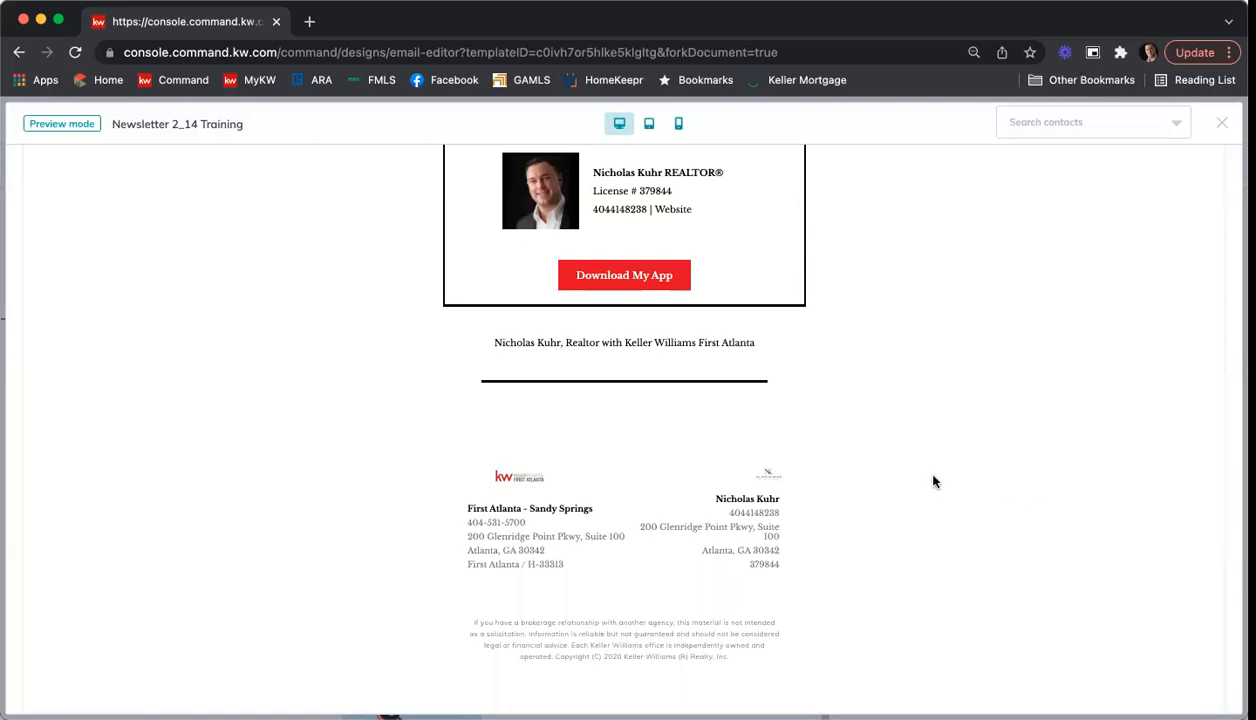
left_click(1220, 121)
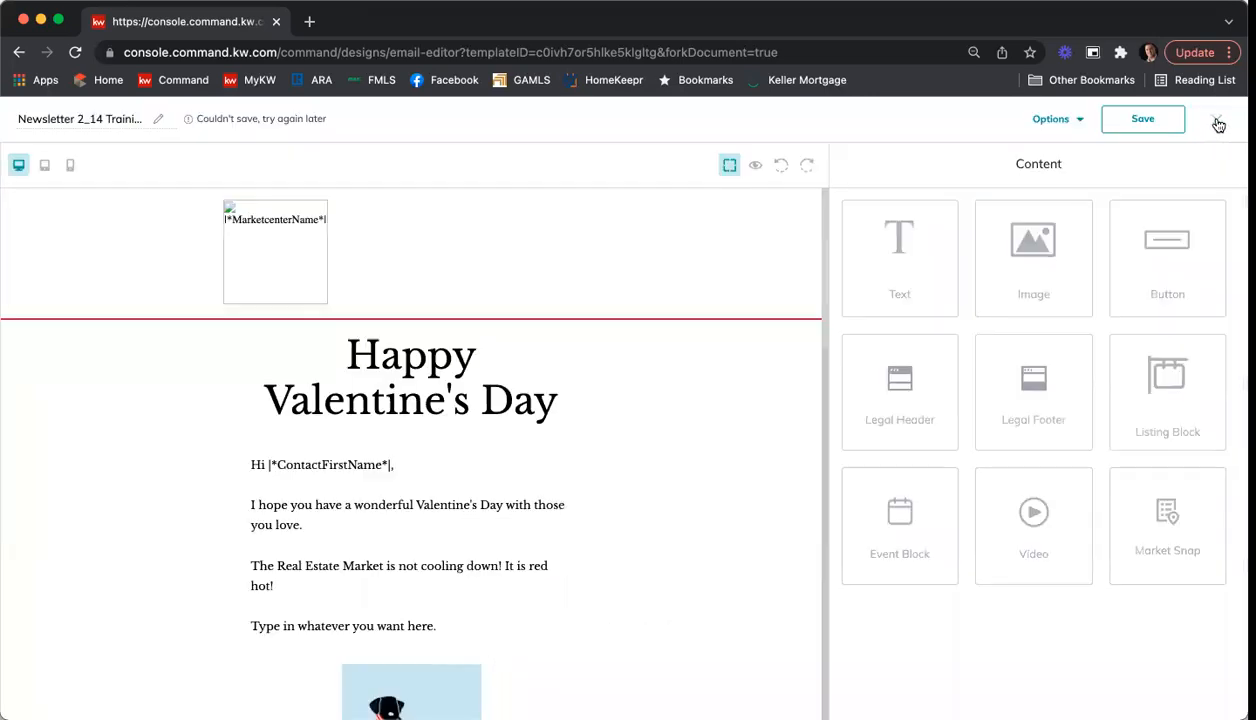
left_click(1133, 123)
Step: Send a test email of the newsletter to the agent's own email address
left_click(1062, 126)
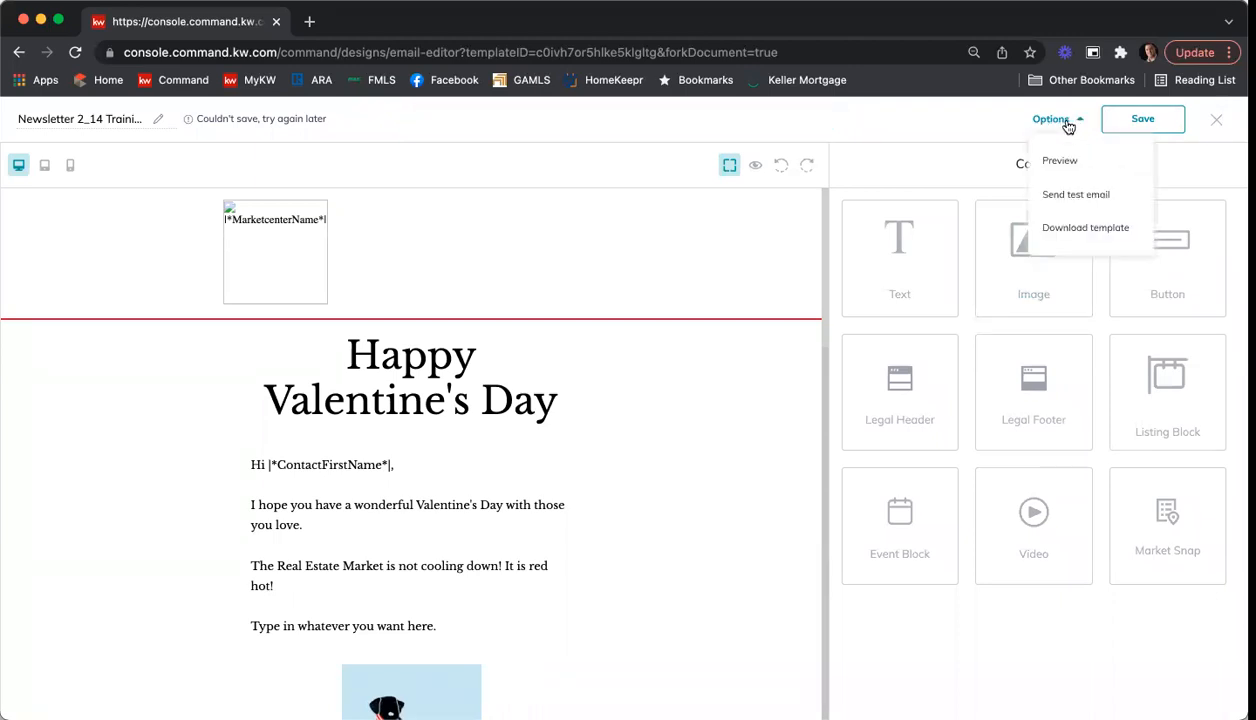
left_click(1077, 195)
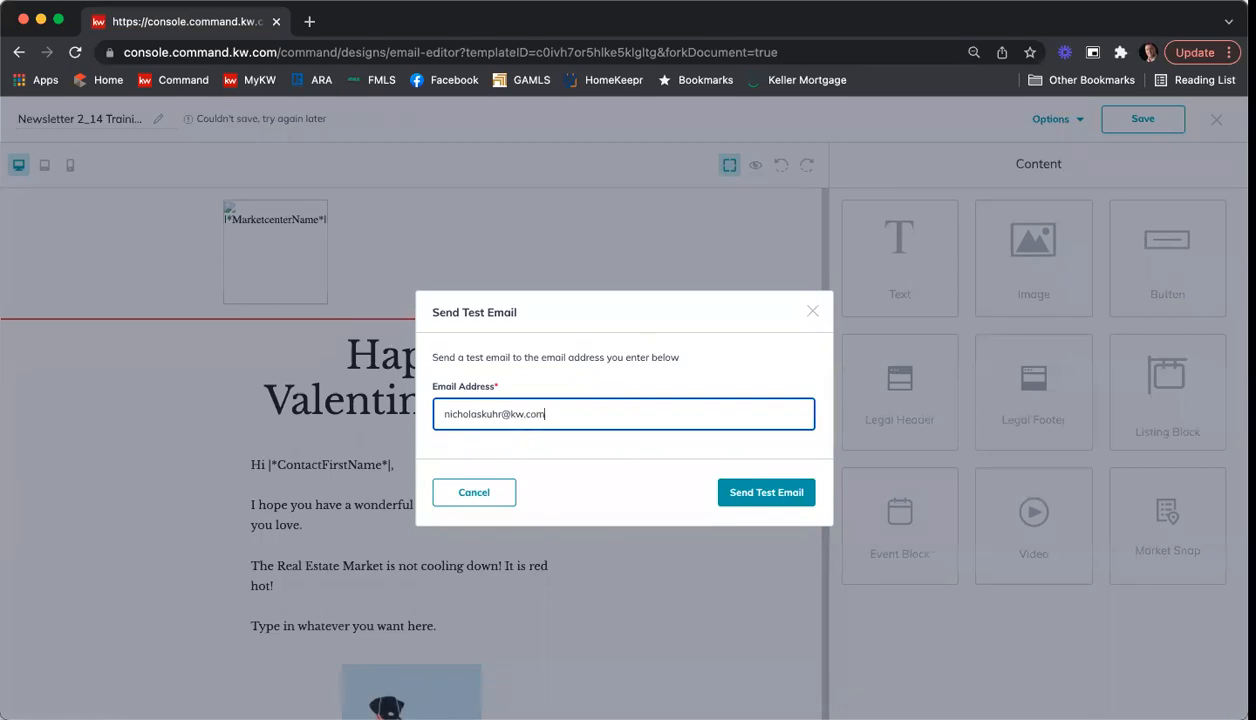
left_click(770, 497)
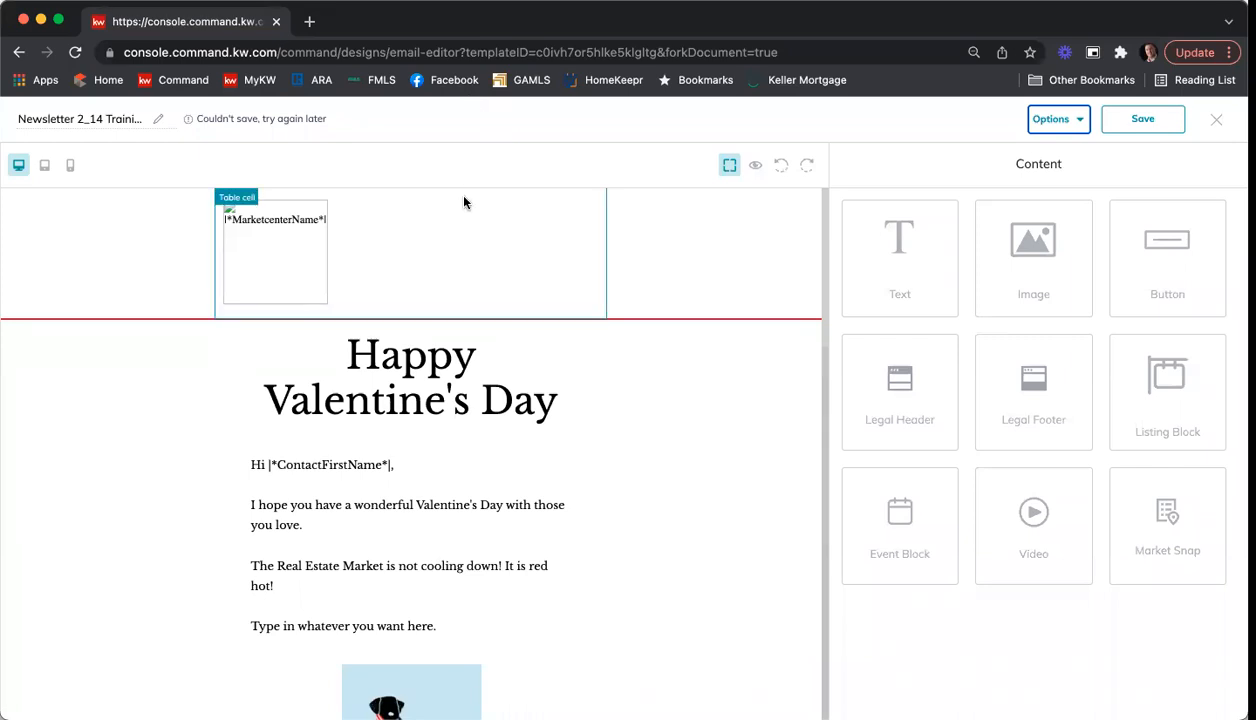
Step: In the greeting text block, delete the contact name placeholder after "Hi", reinsert |*ContactFirstName*| followed by a comma, and apply the text edits
left_click(448, 477)
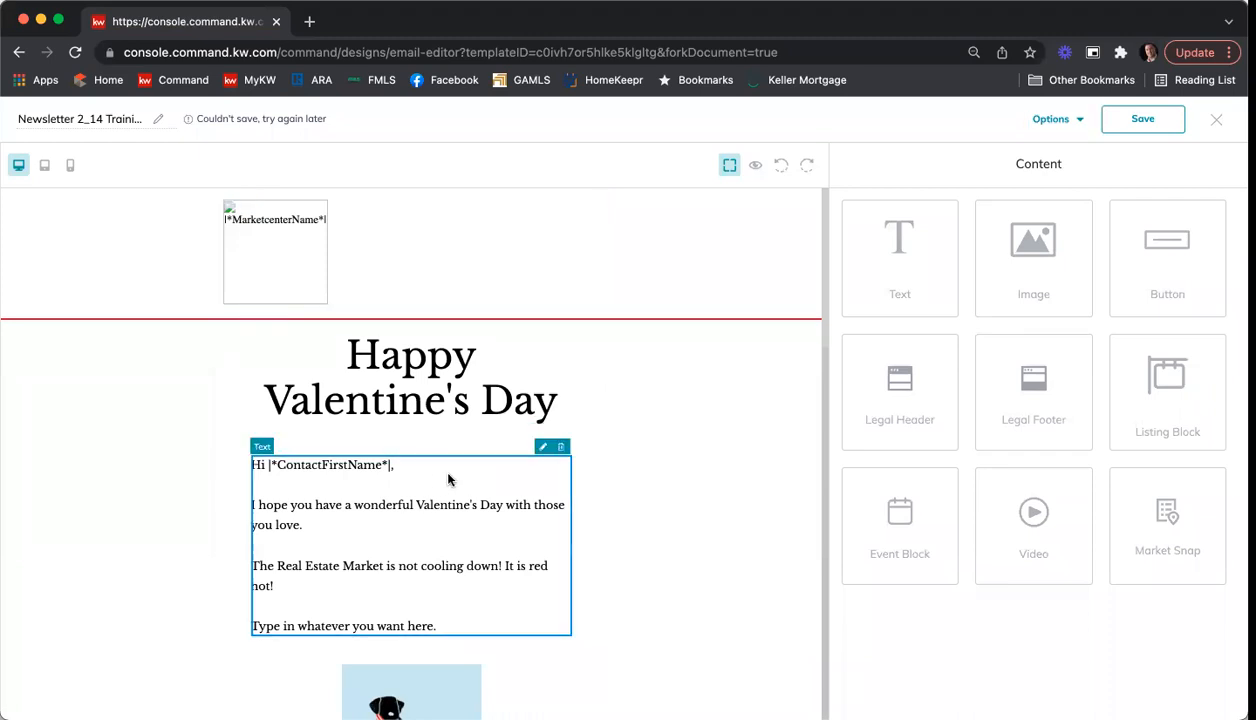
left_click(540, 449)
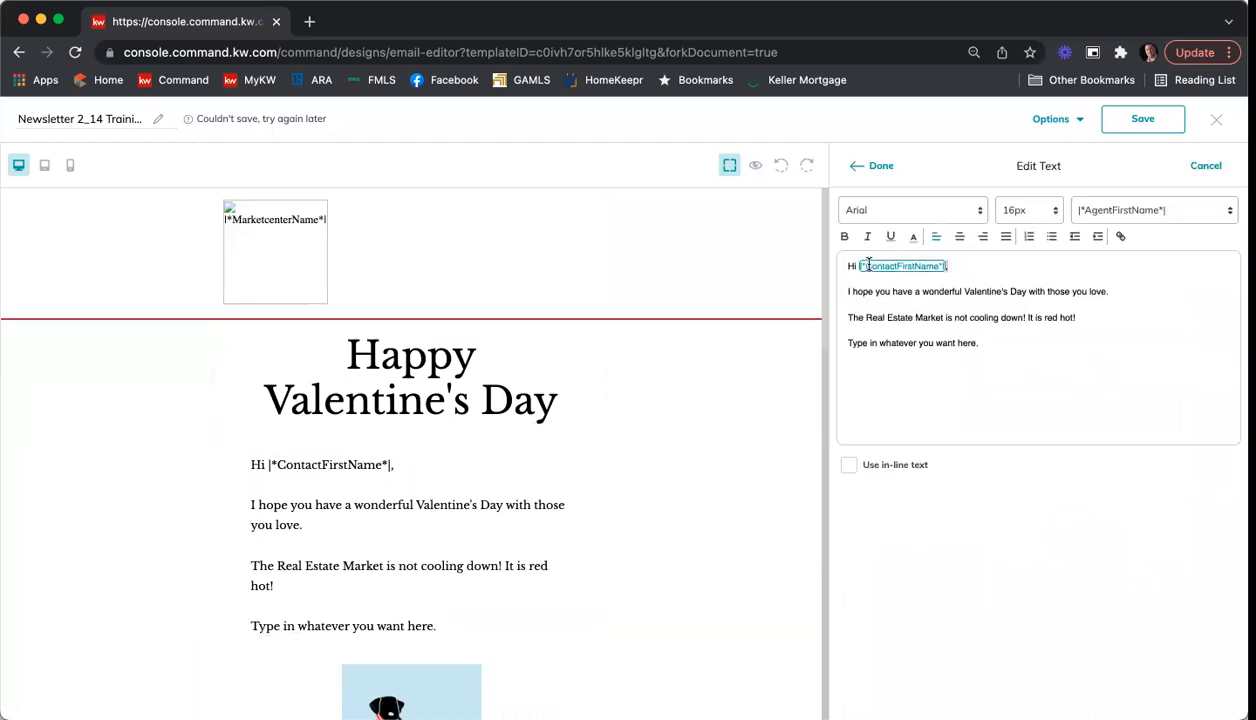
left_click_drag(857, 266, 948, 266)
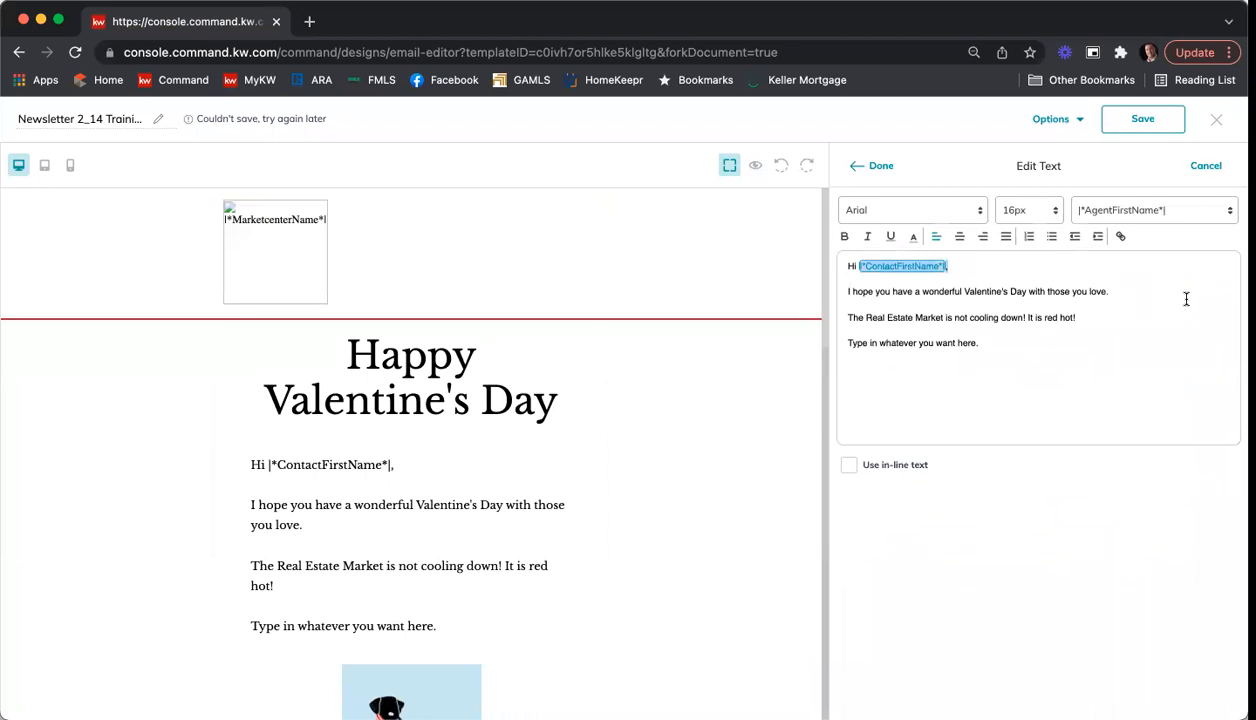
key("BackSpace")
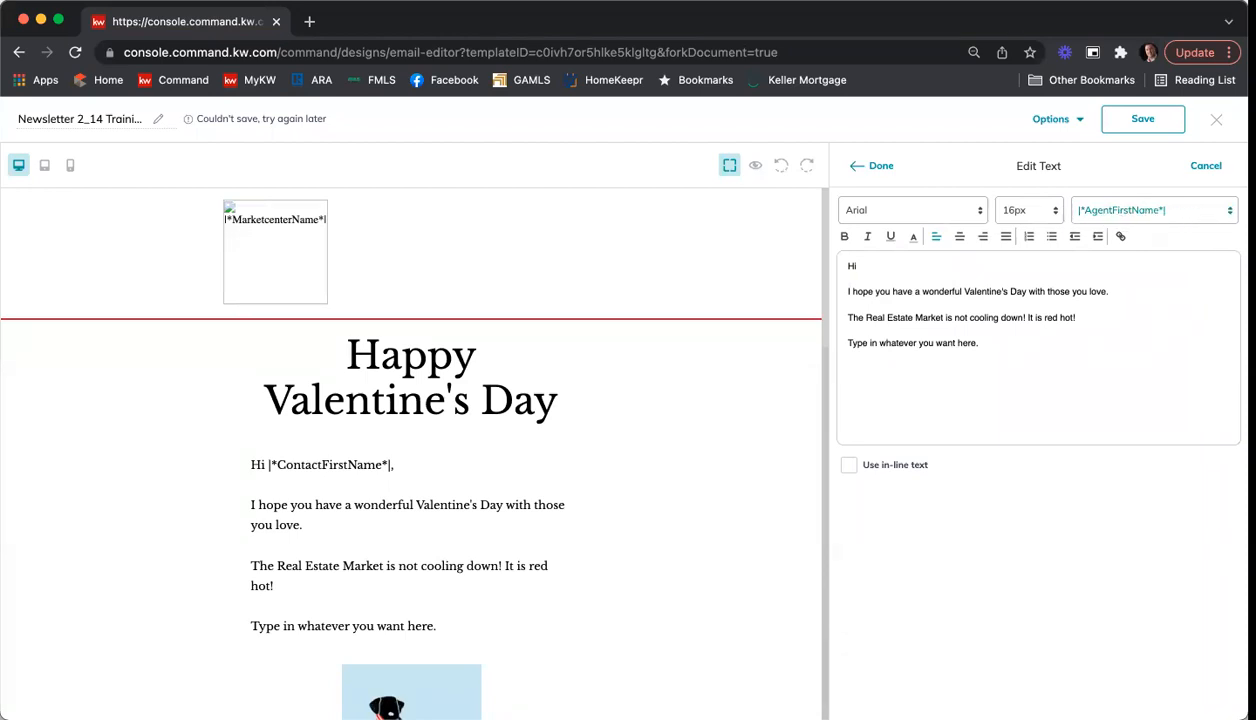
left_click(1206, 216)
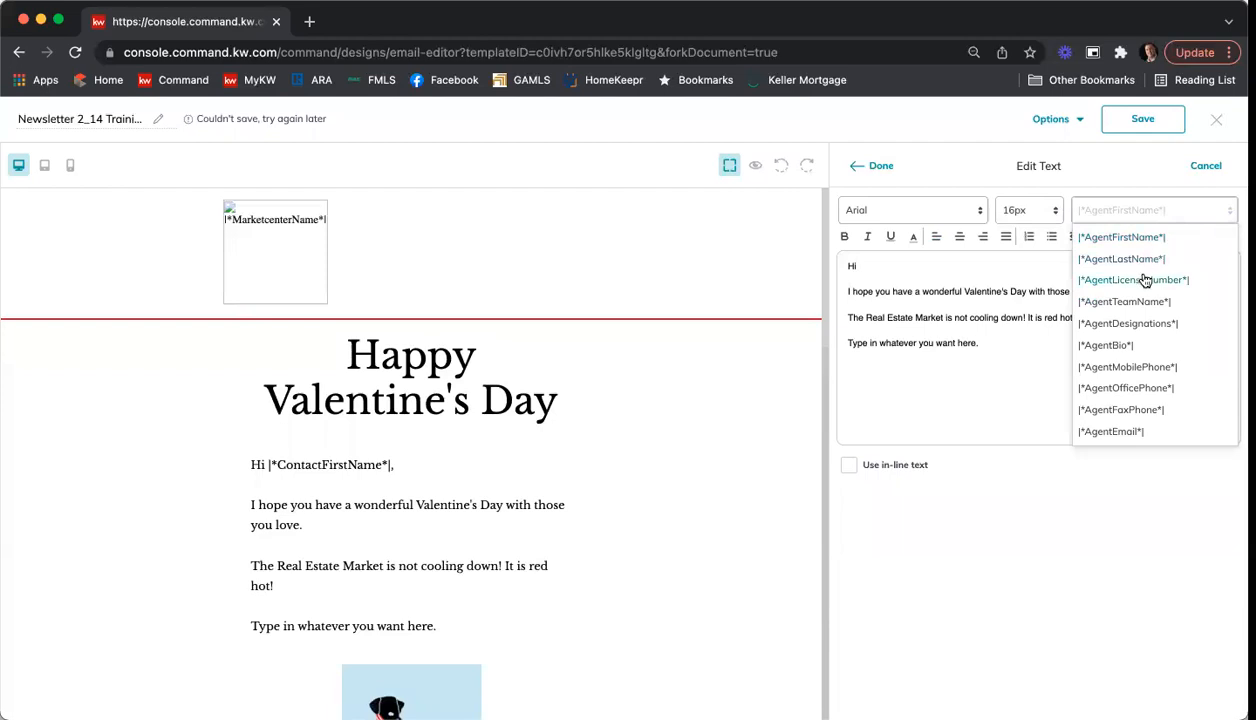
scroll(1155, 300, "down", 4)
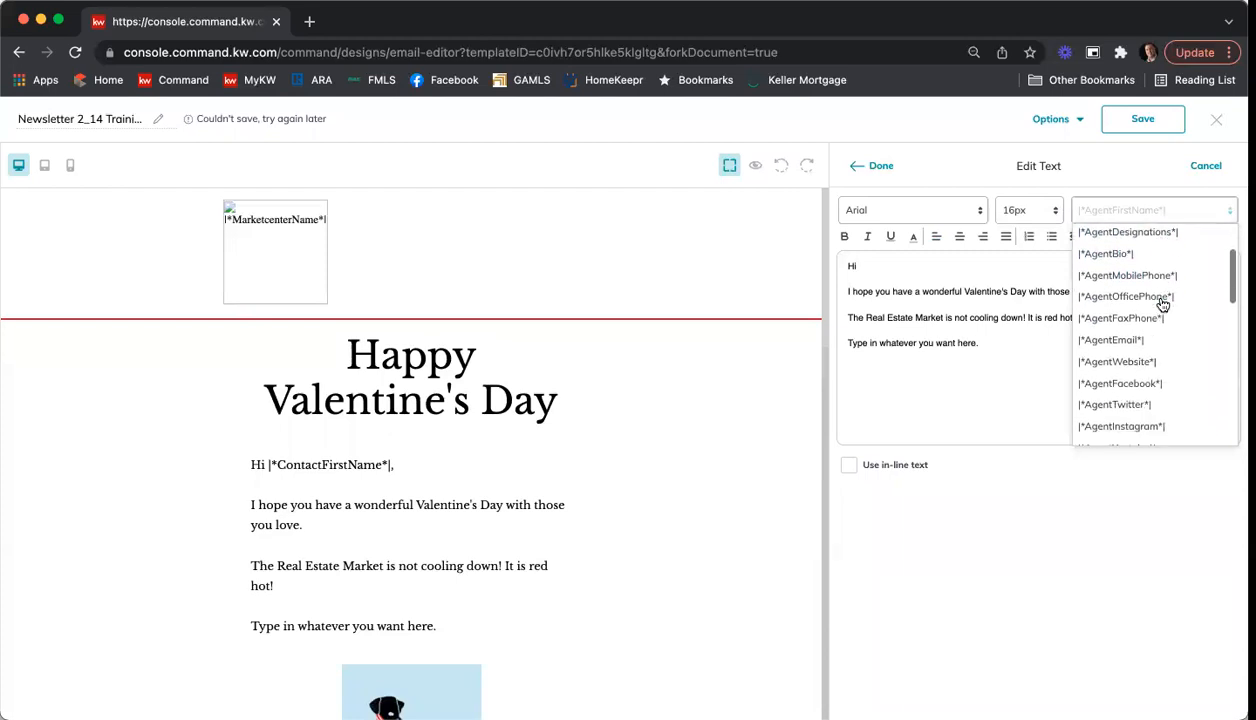
scroll(1162, 304, "down", 5)
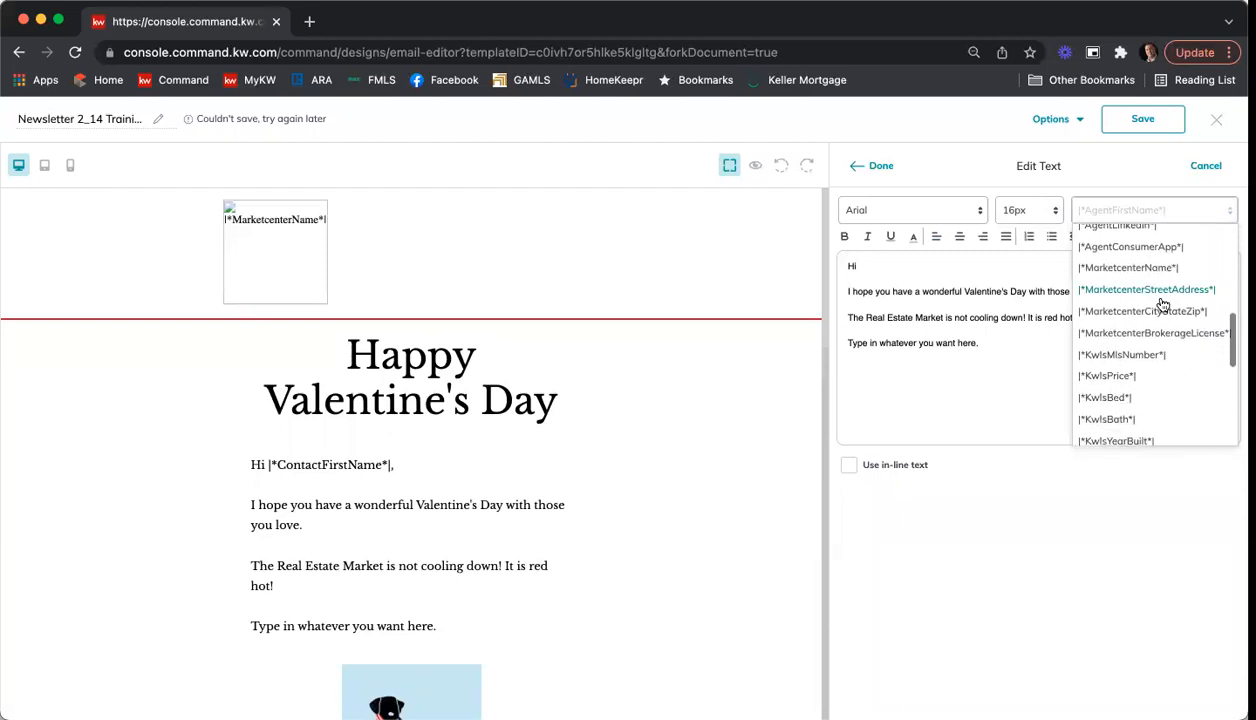
scroll(1163, 305, "down", 6)
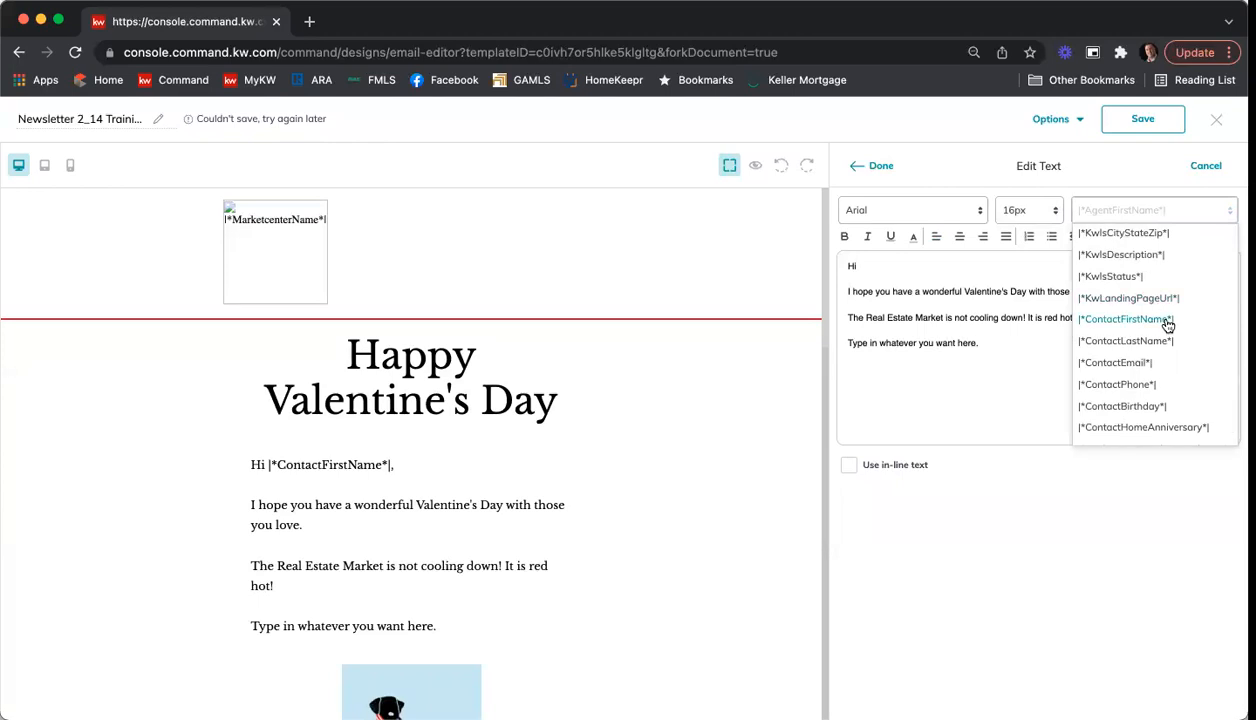
left_click(1165, 320)
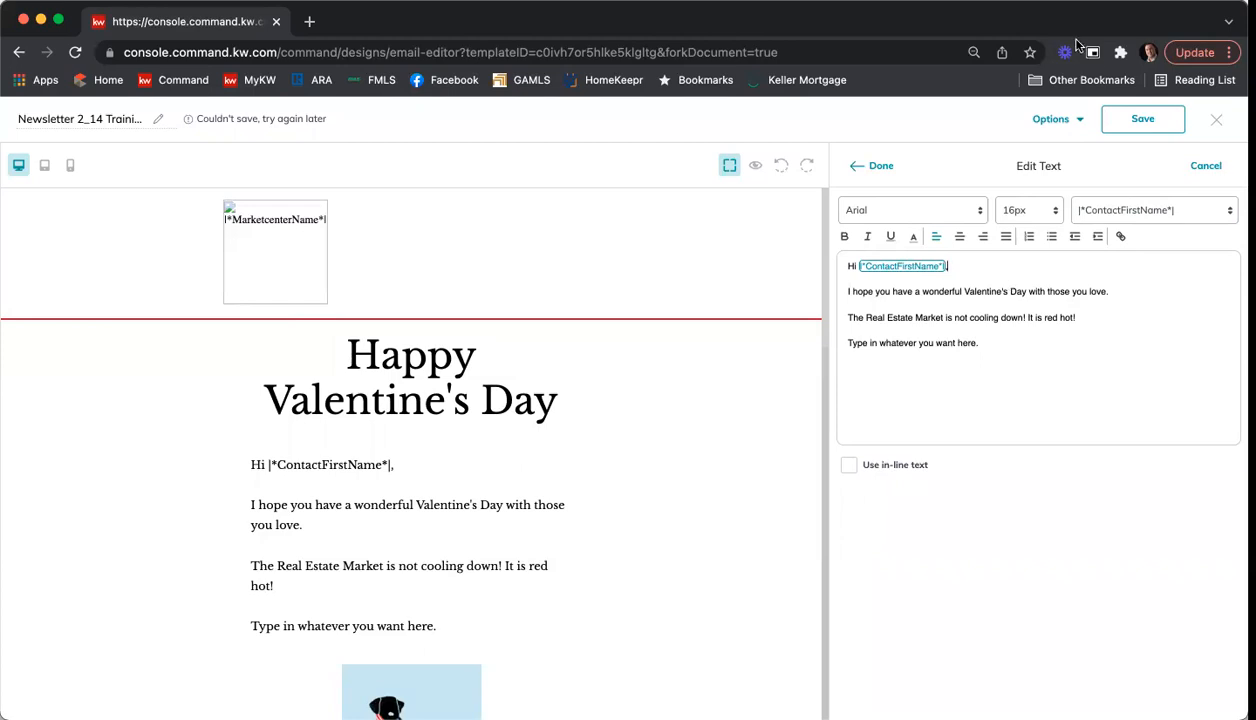
left_click(874, 166)
Step: Save the newsletter and exit the email editor, keeping the changes
left_click(1141, 118)
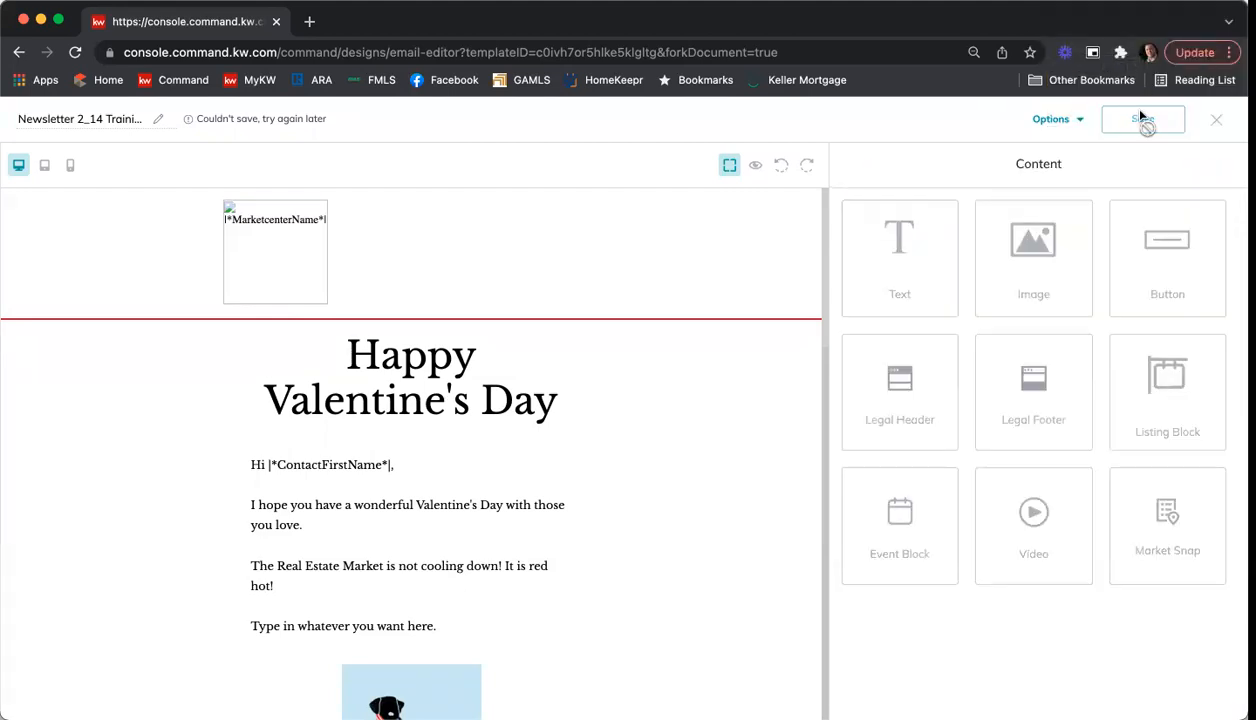
left_click(1216, 121)
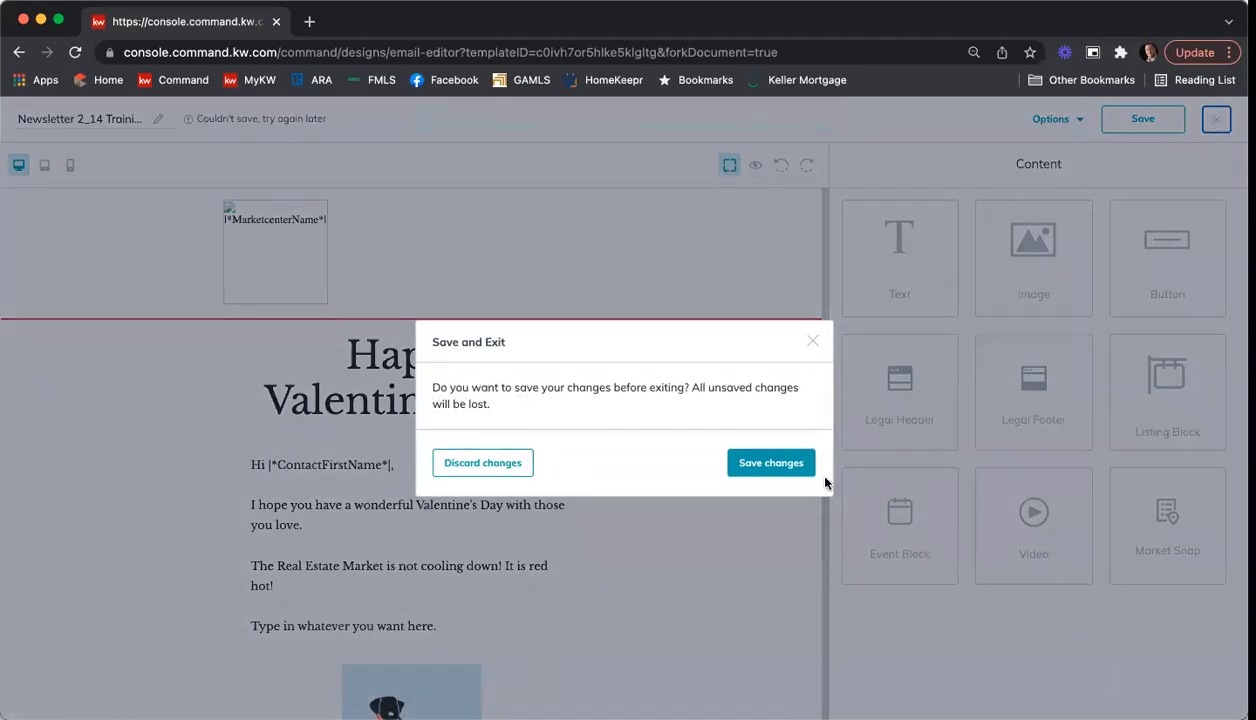
left_click(786, 468)
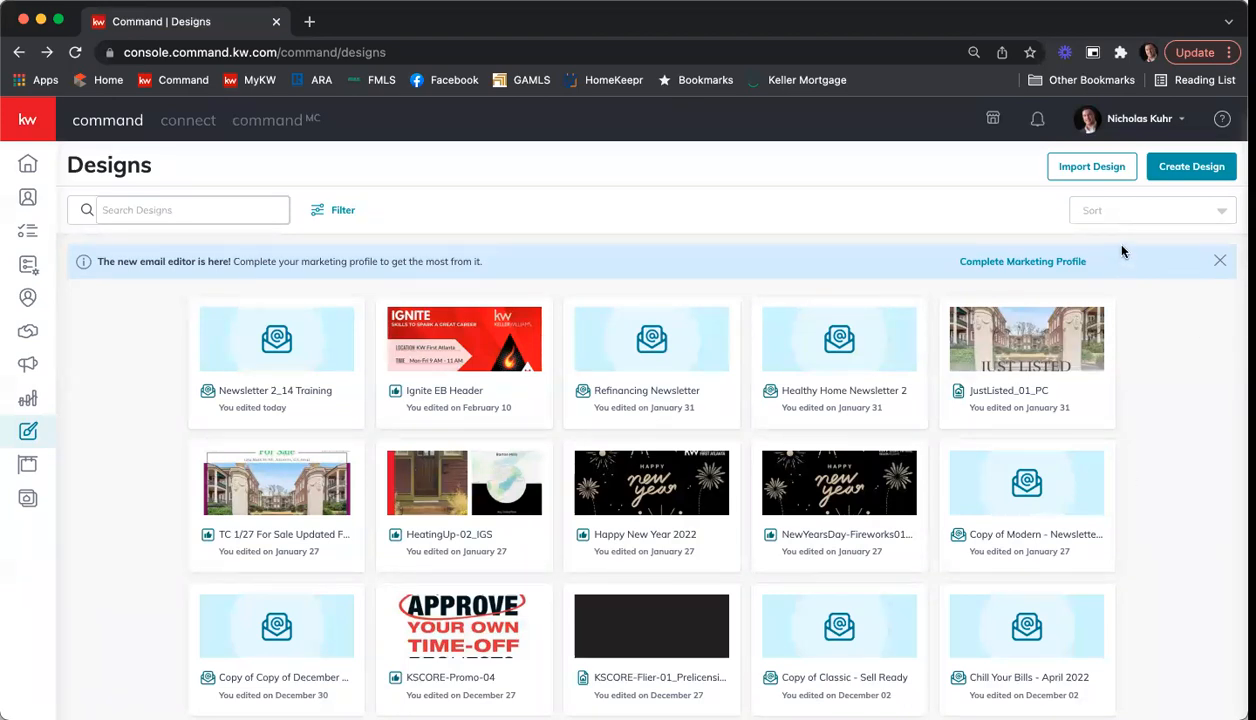
Step: Start a new design of the Email type and continue to the KW template gallery
left_click(1196, 173)
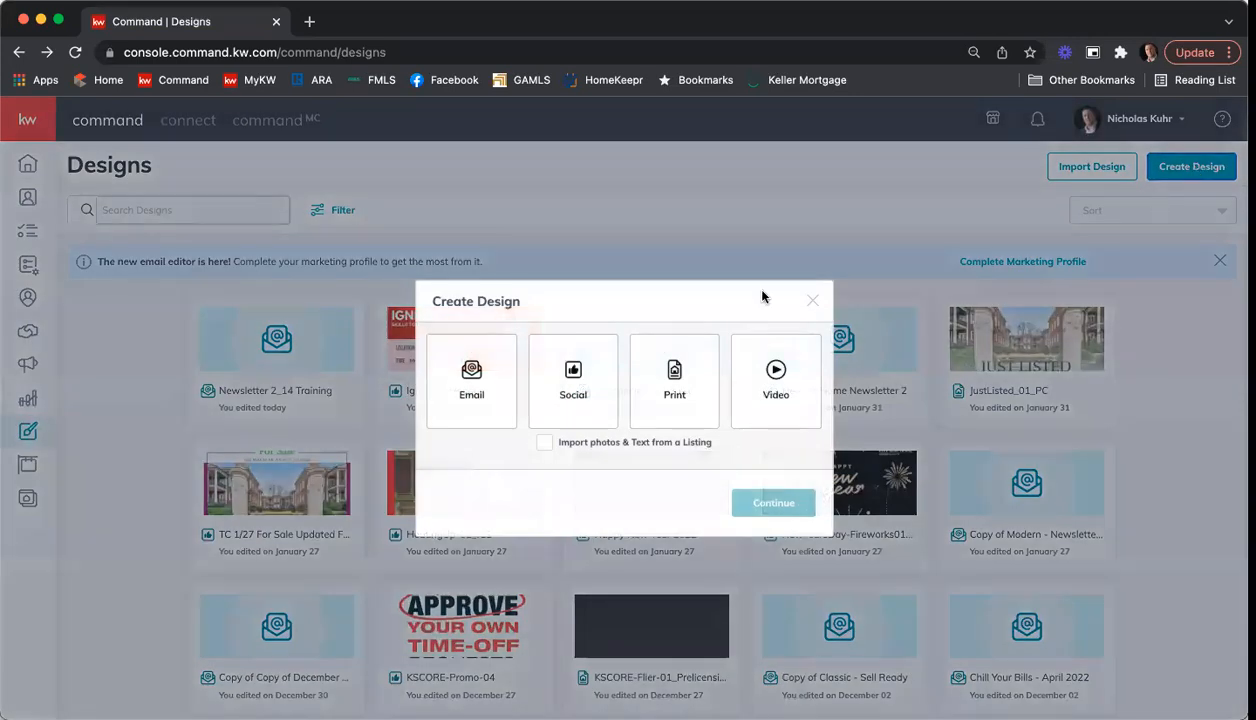
left_click(487, 374)
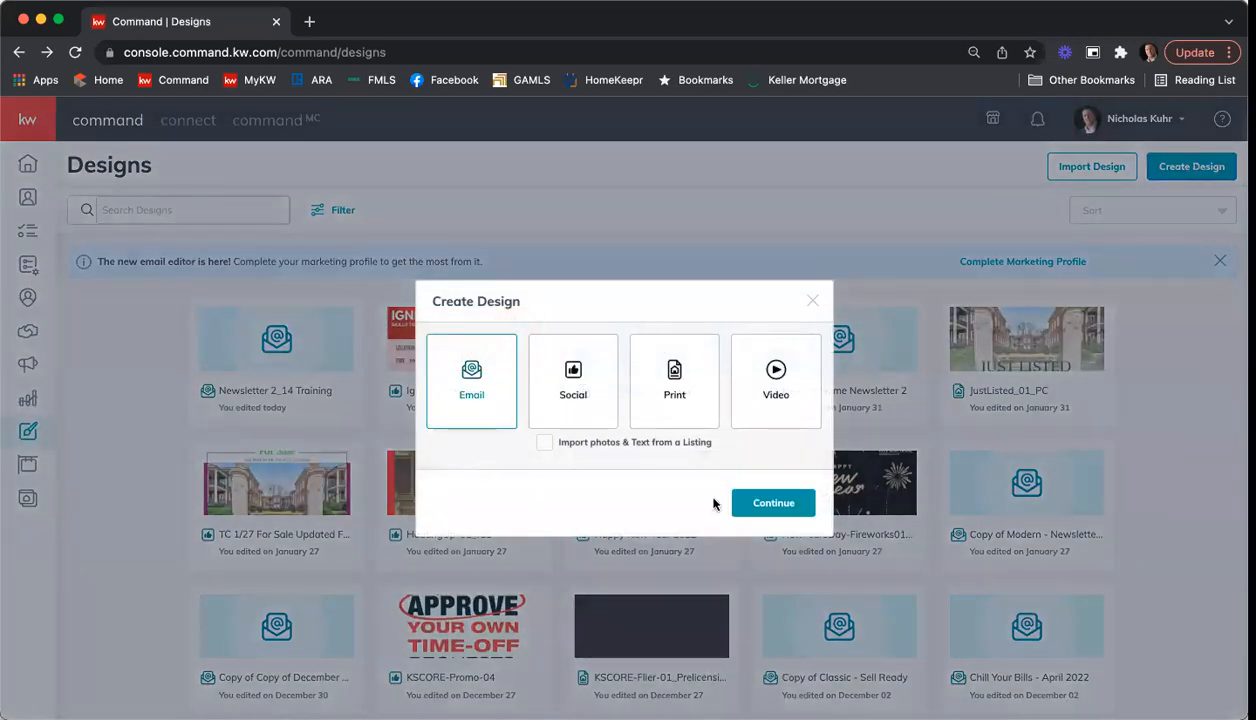
left_click(782, 505)
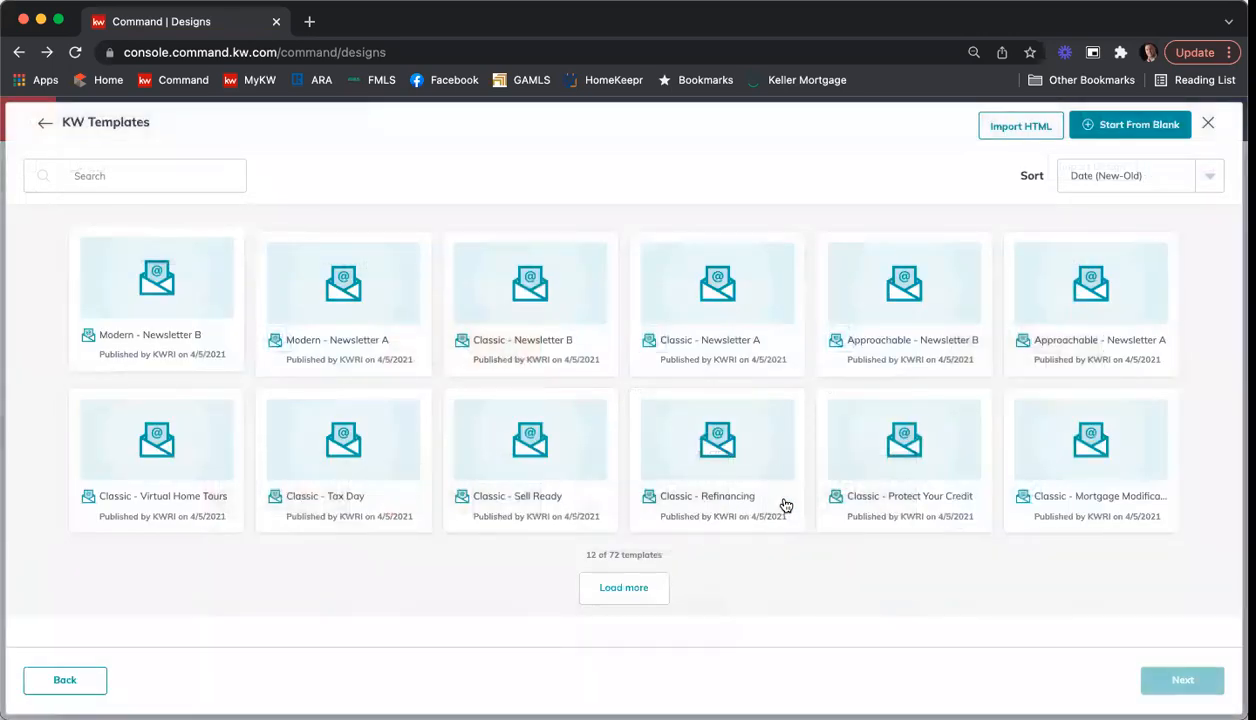
Step: Load the remaining batches of KW email templates until the gallery is complete, and return to its beginning
left_click(618, 588)
scroll(640, 560, "down", 3)
left_click(620, 617)
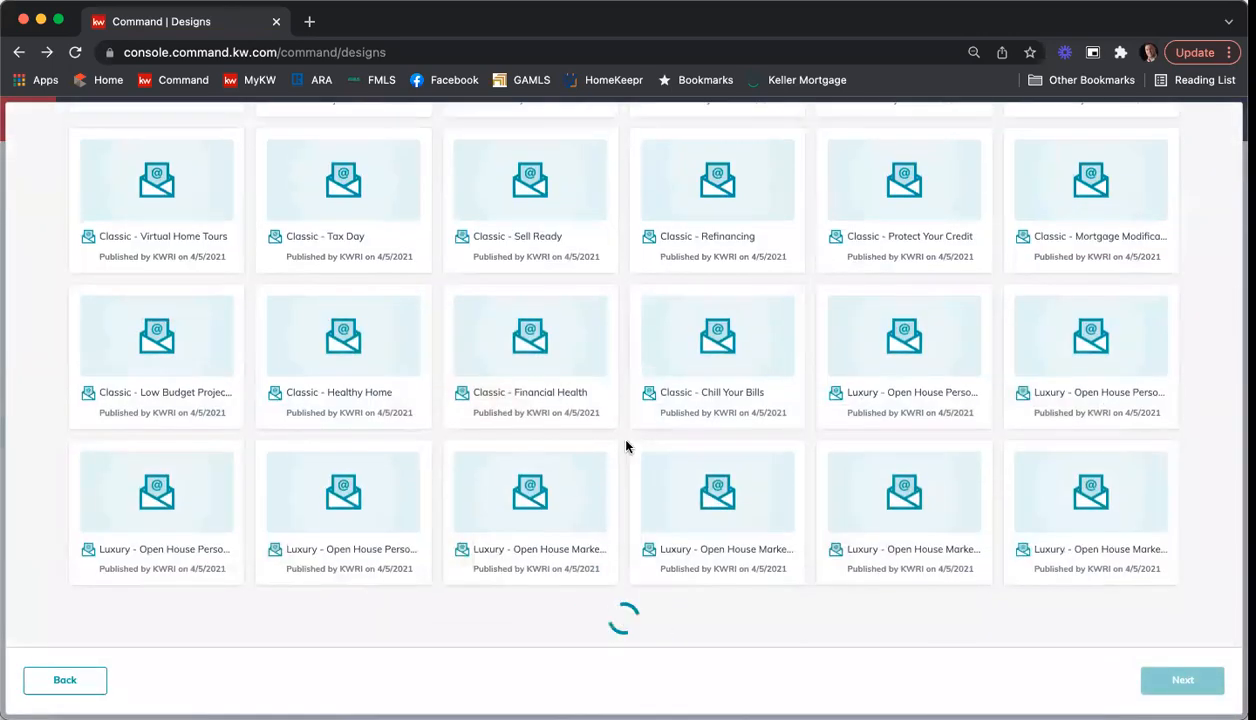
scroll(630, 470, "down", 5)
left_click(632, 624)
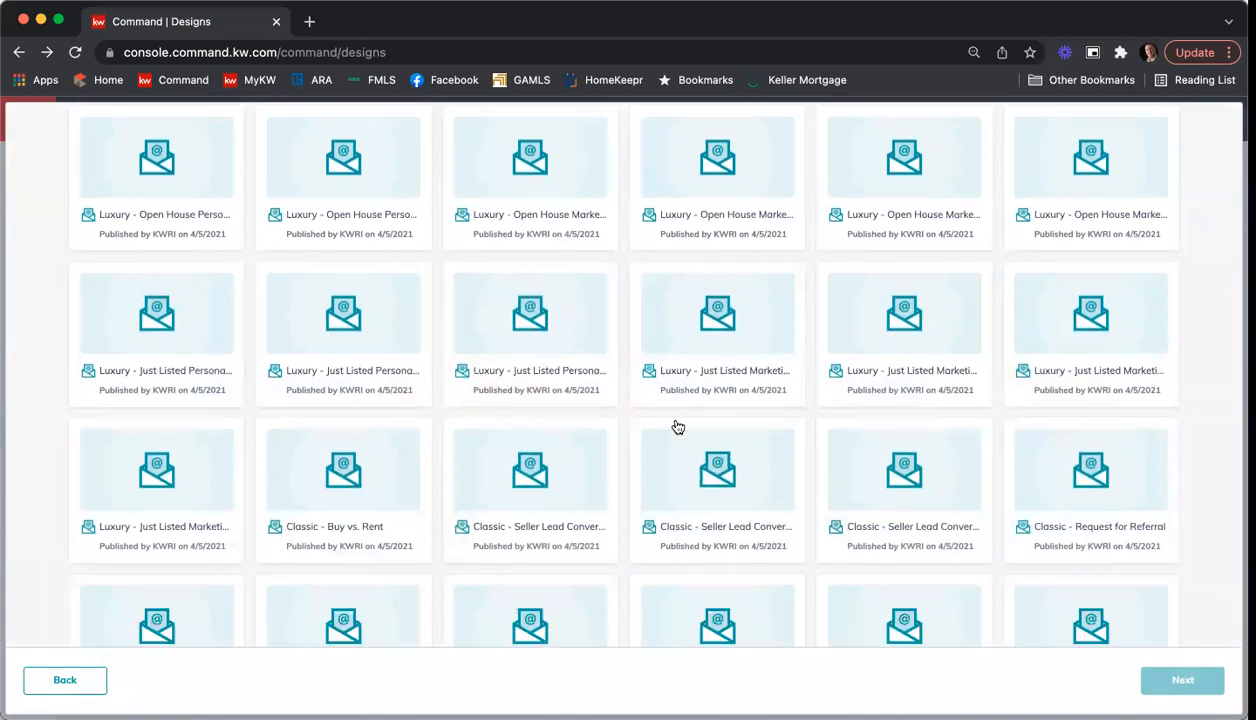
scroll(673, 426, "down", 5)
left_click(623, 622)
scroll(645, 410, "down", 5)
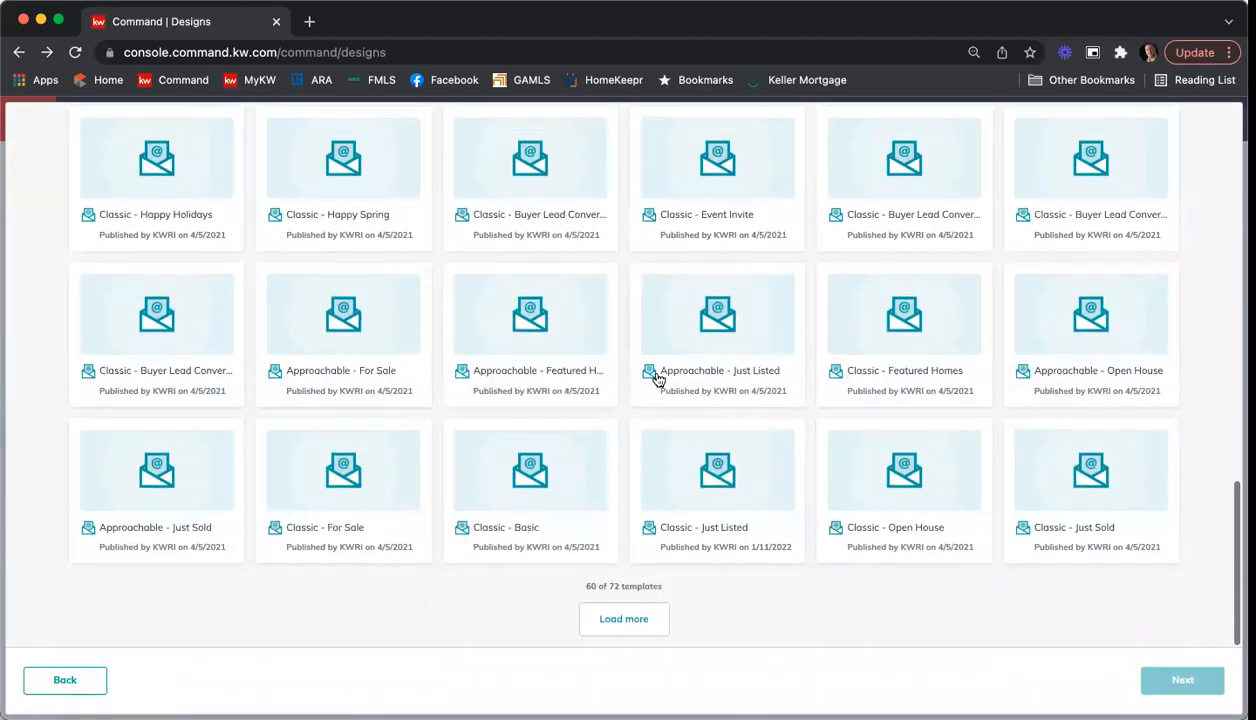
left_click(617, 620)
scroll(655, 489, "up", 12)
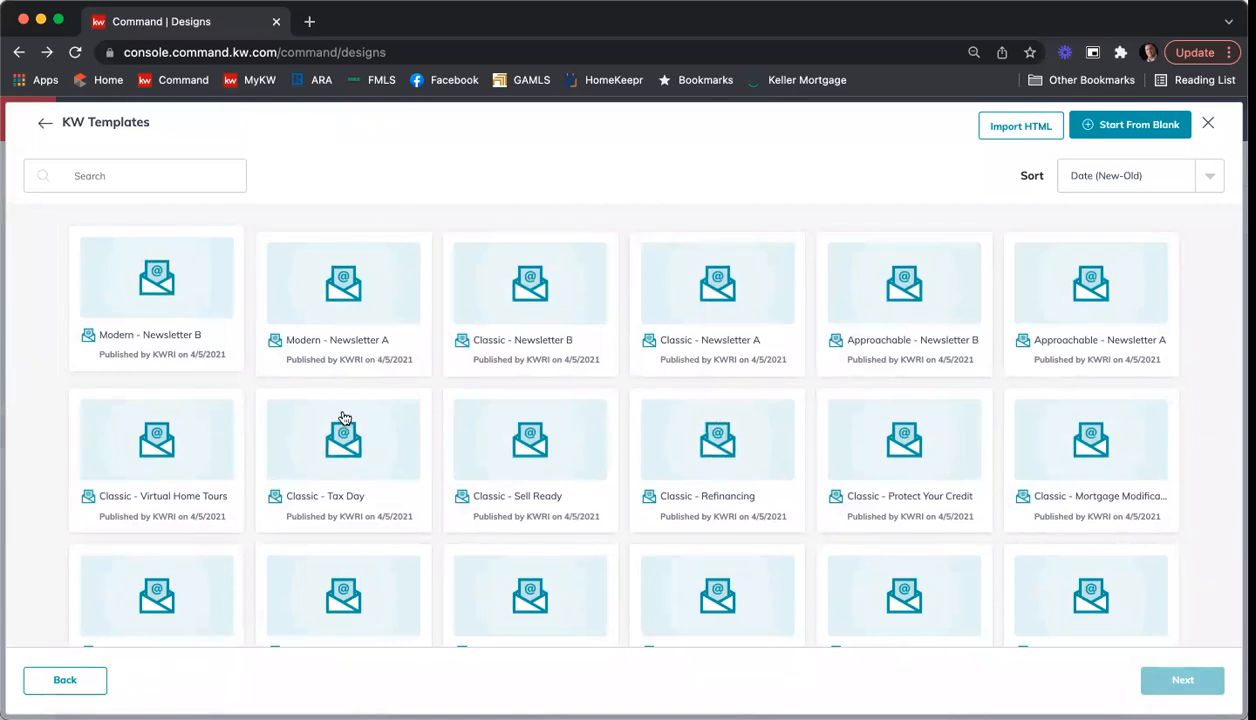
Step: Look through the KW email templates, from the newsletters and luxury open house designs to the seller lead, holiday and event invite ones
scroll(338, 415, "down", 2)
scroll(336, 413, "down", 1)
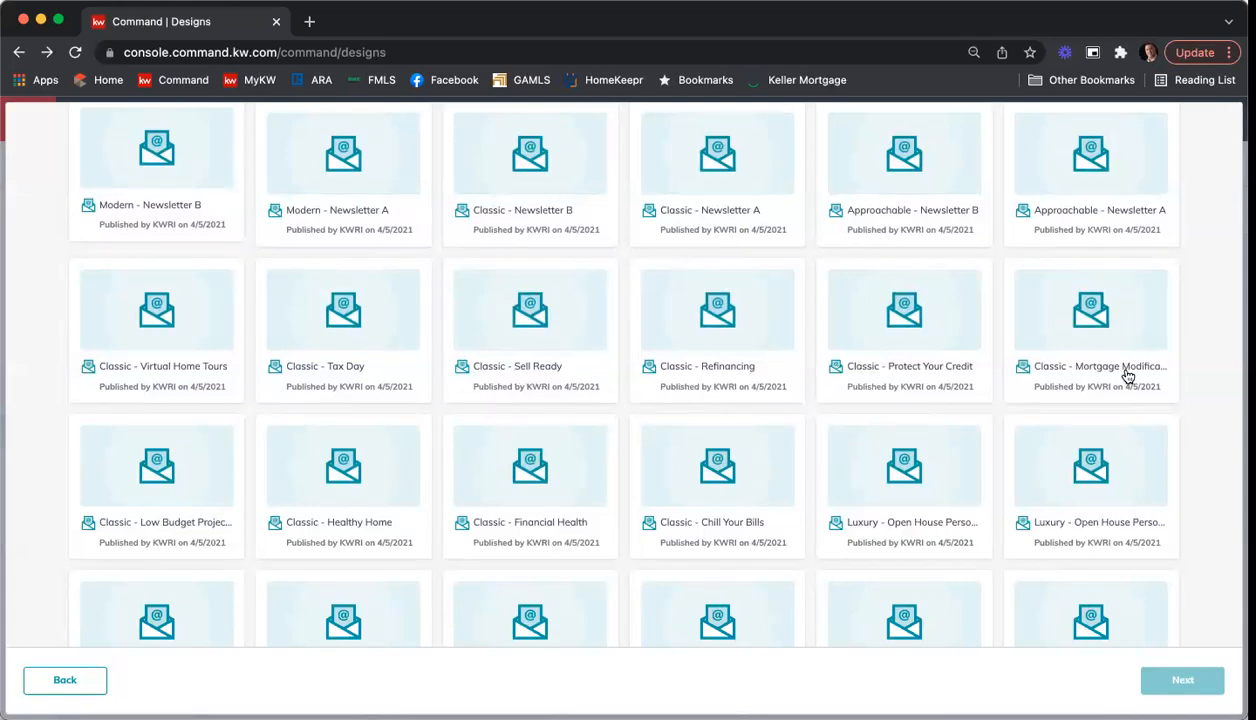
scroll(402, 494, "down", 2)
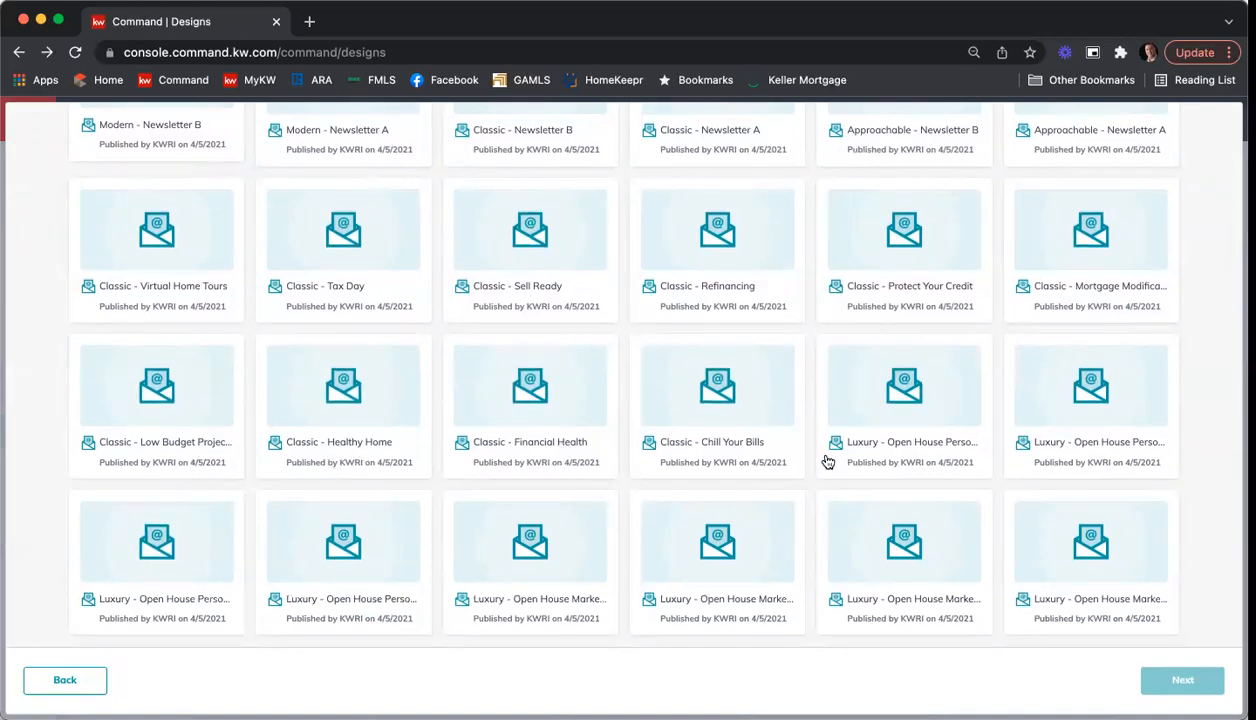
scroll(850, 450, "down", 1)
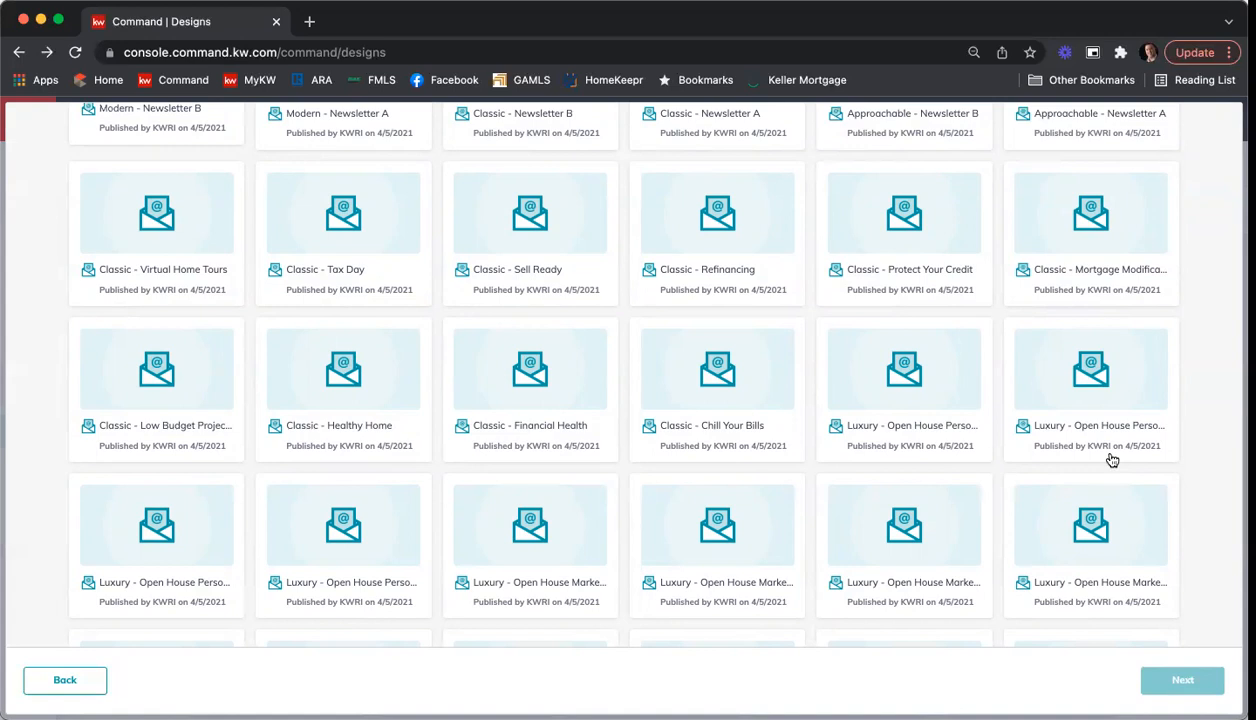
scroll(1112, 459, "down", 1)
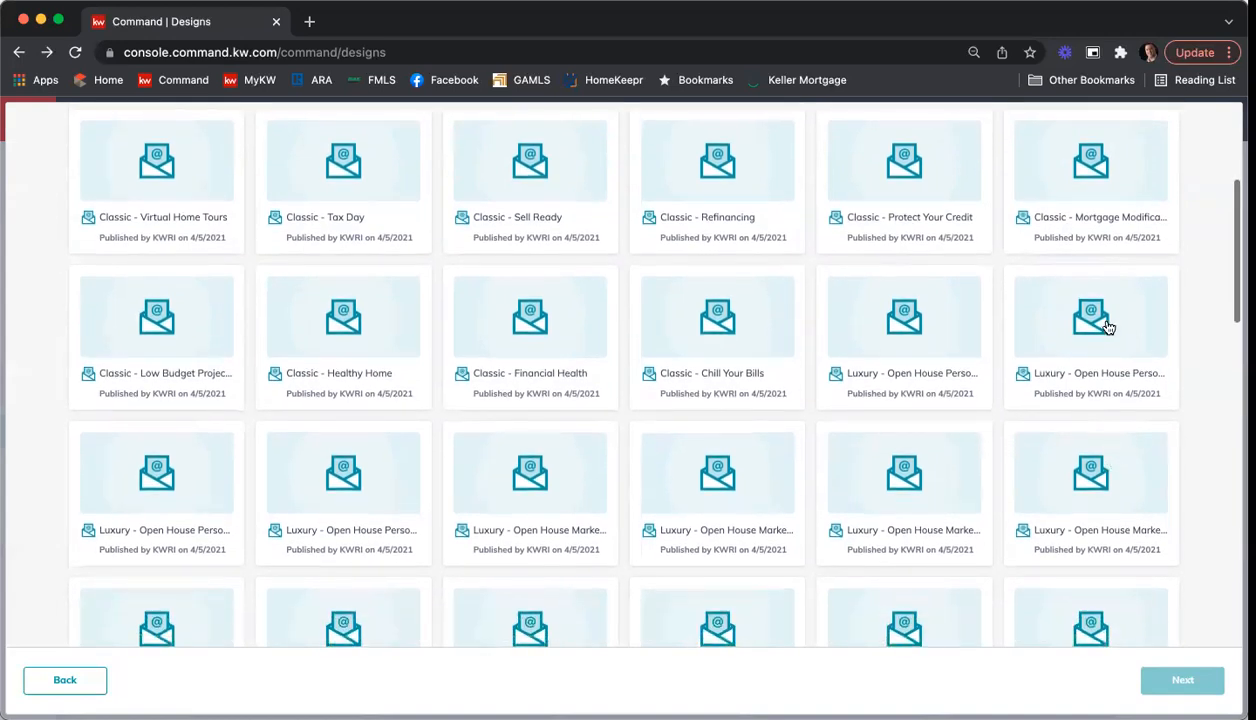
scroll(226, 505, "down", 2)
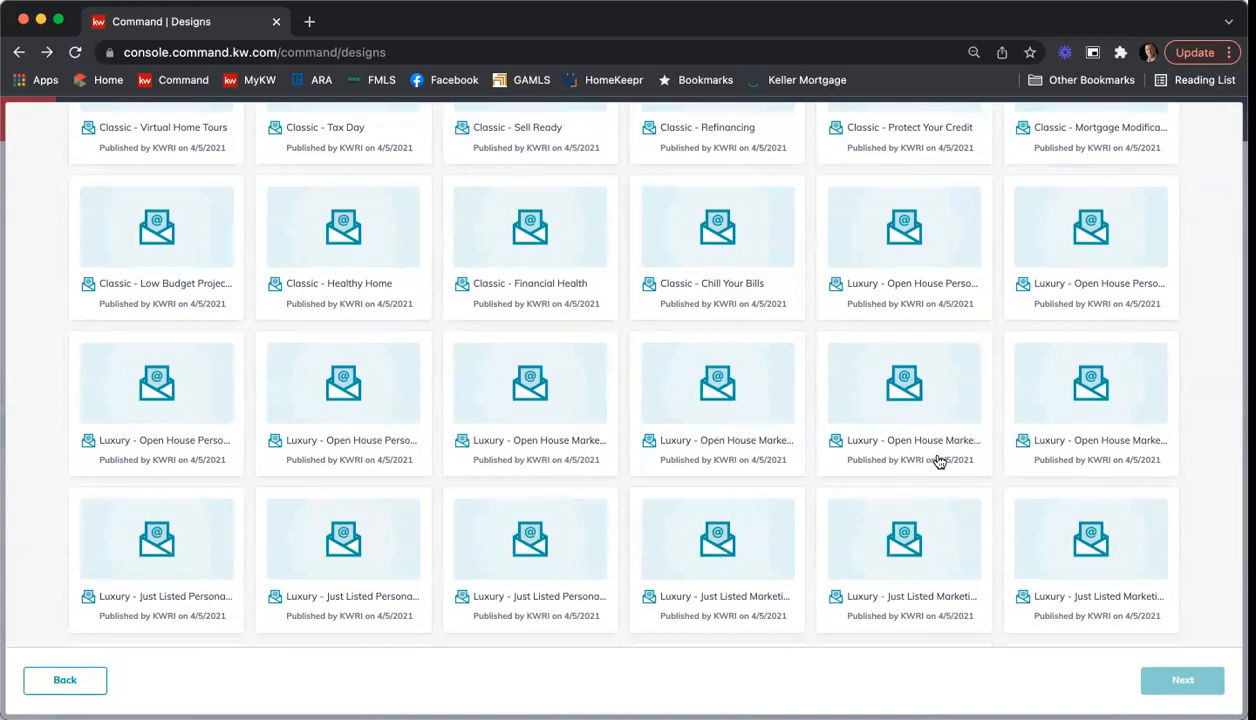
scroll(900, 466, "down", 2)
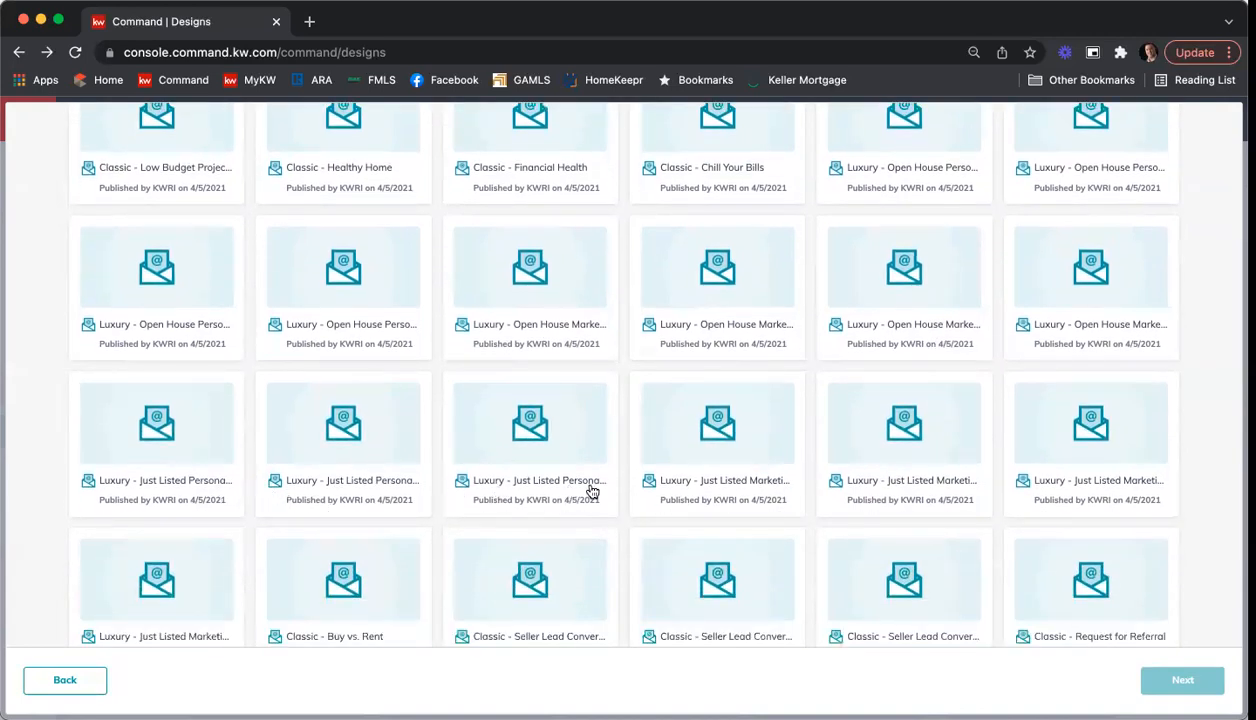
scroll(940, 475, "down", 1)
scroll(940, 475, "down", 3)
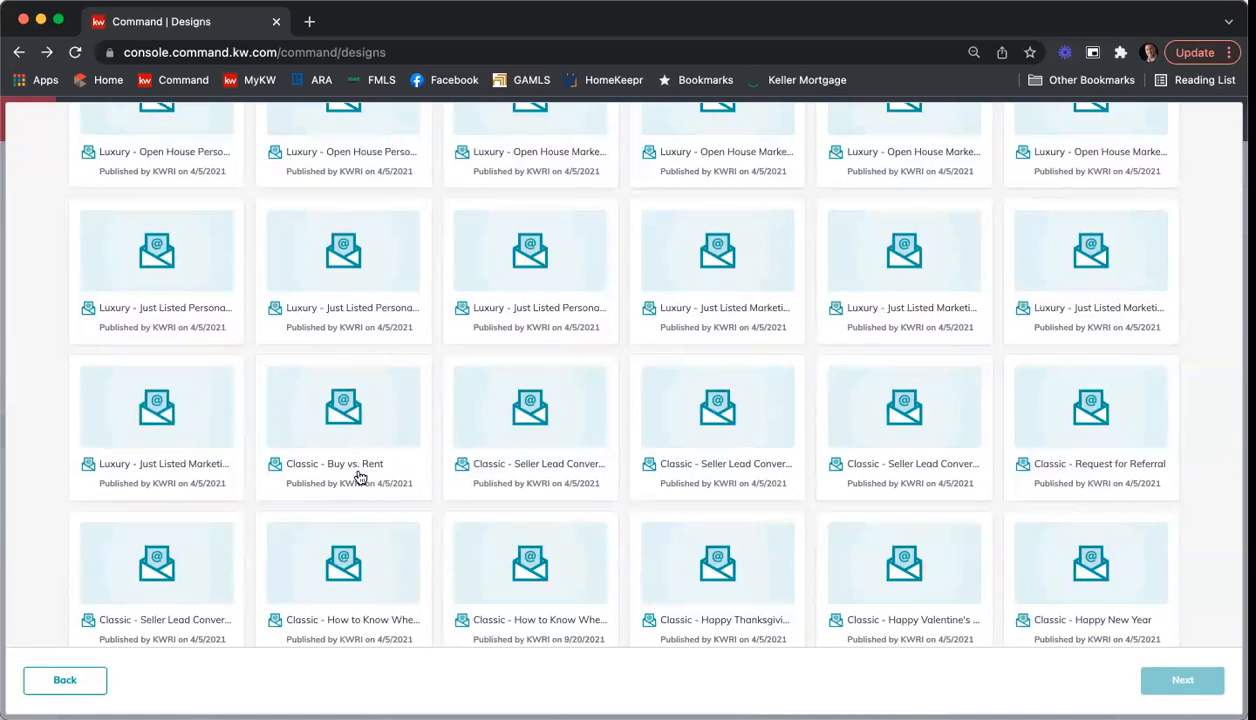
scroll(600, 475, "up", 1)
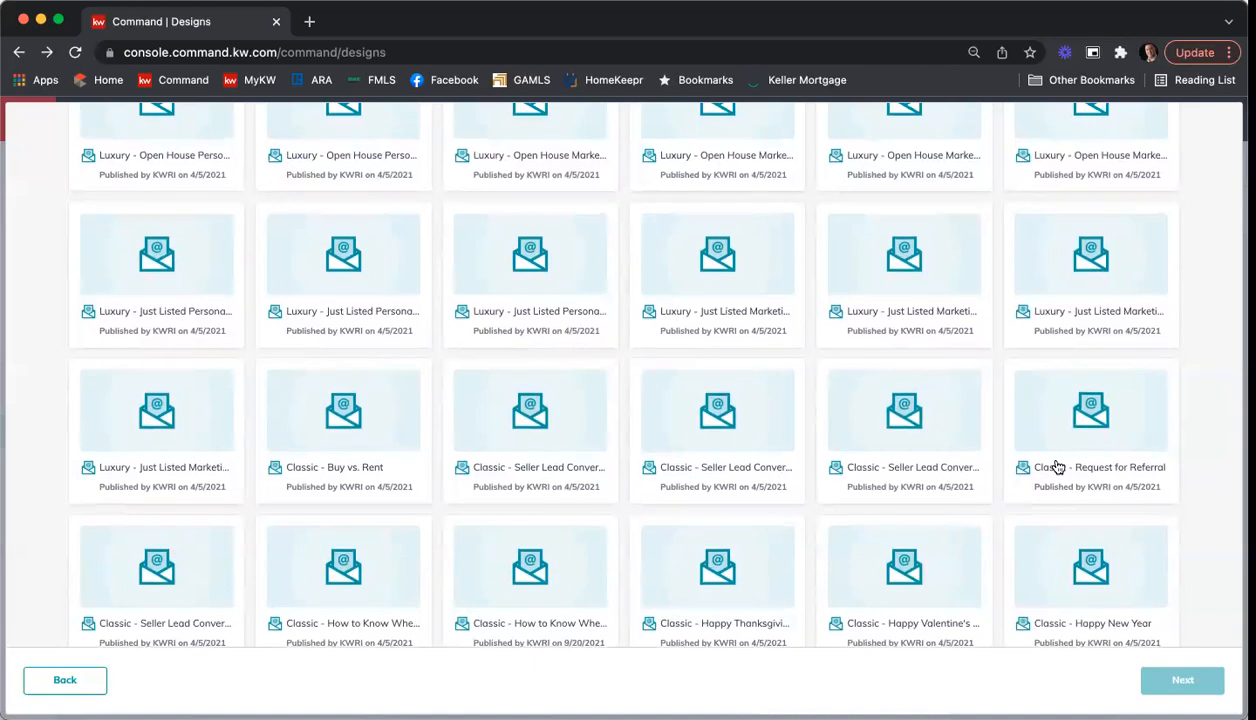
scroll(1090, 450, "down", 1)
scroll(578, 569, "down", 3)
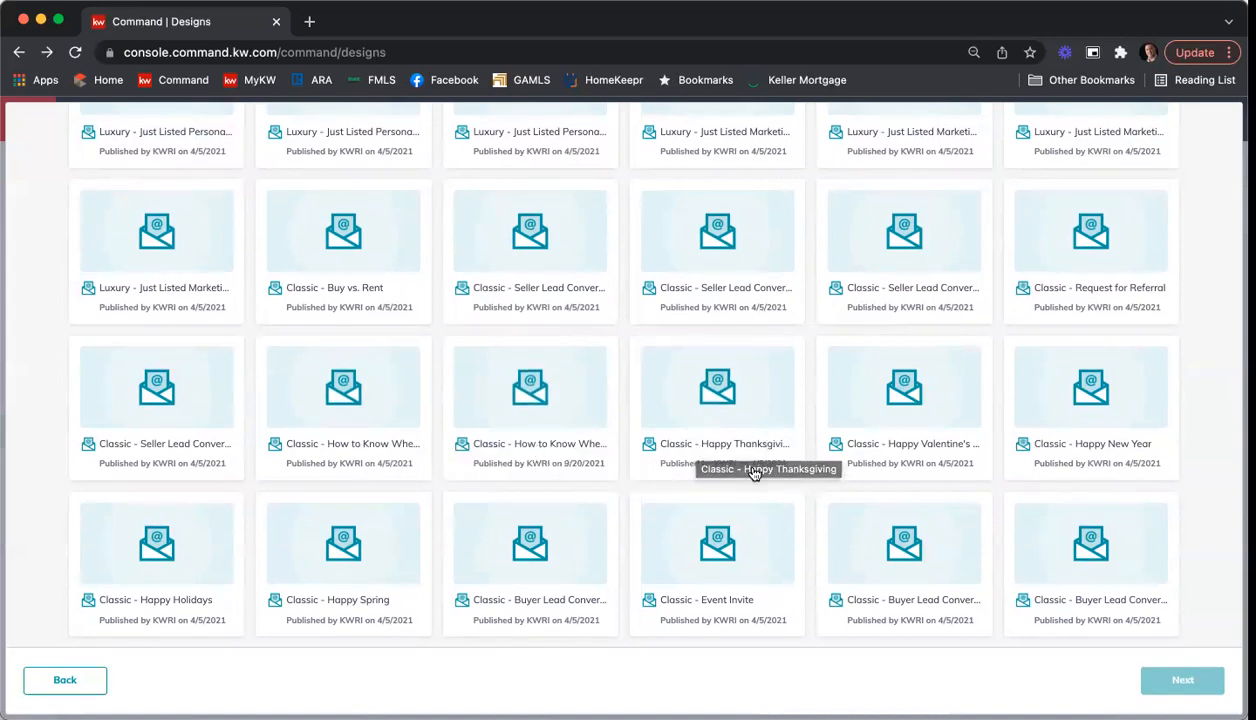
scroll(756, 470, "up", 1)
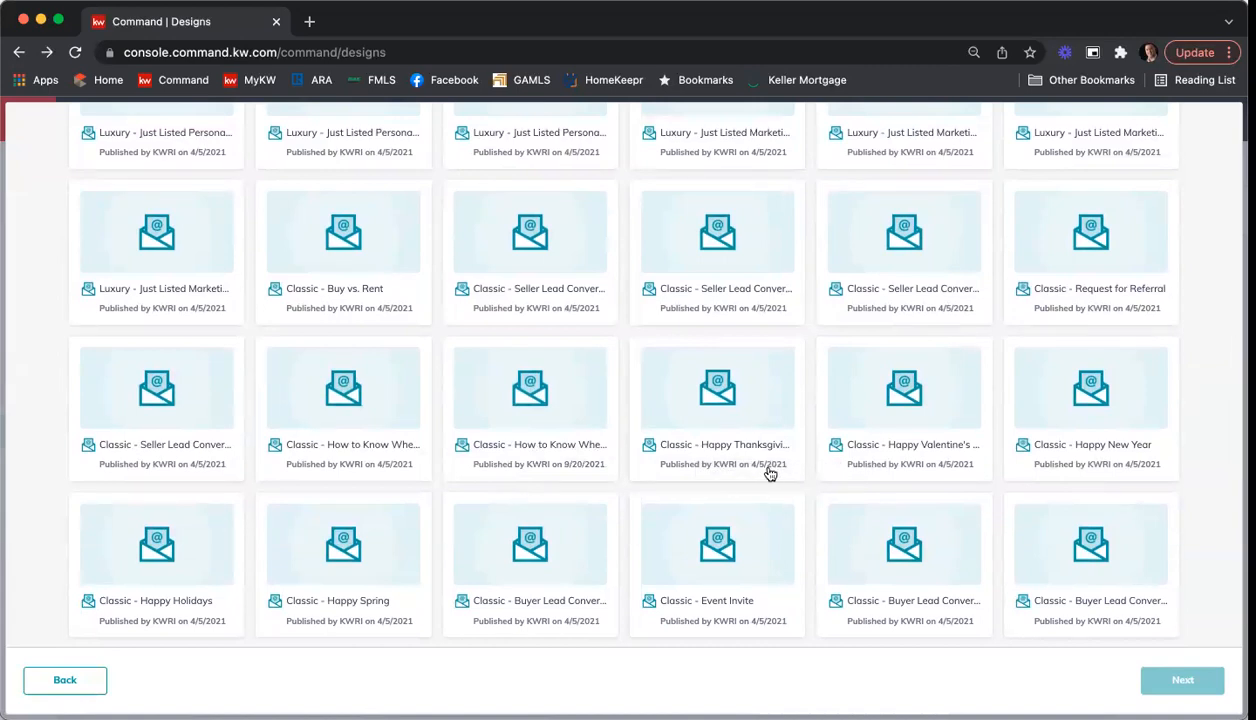
scroll(765, 468, "down", 3)
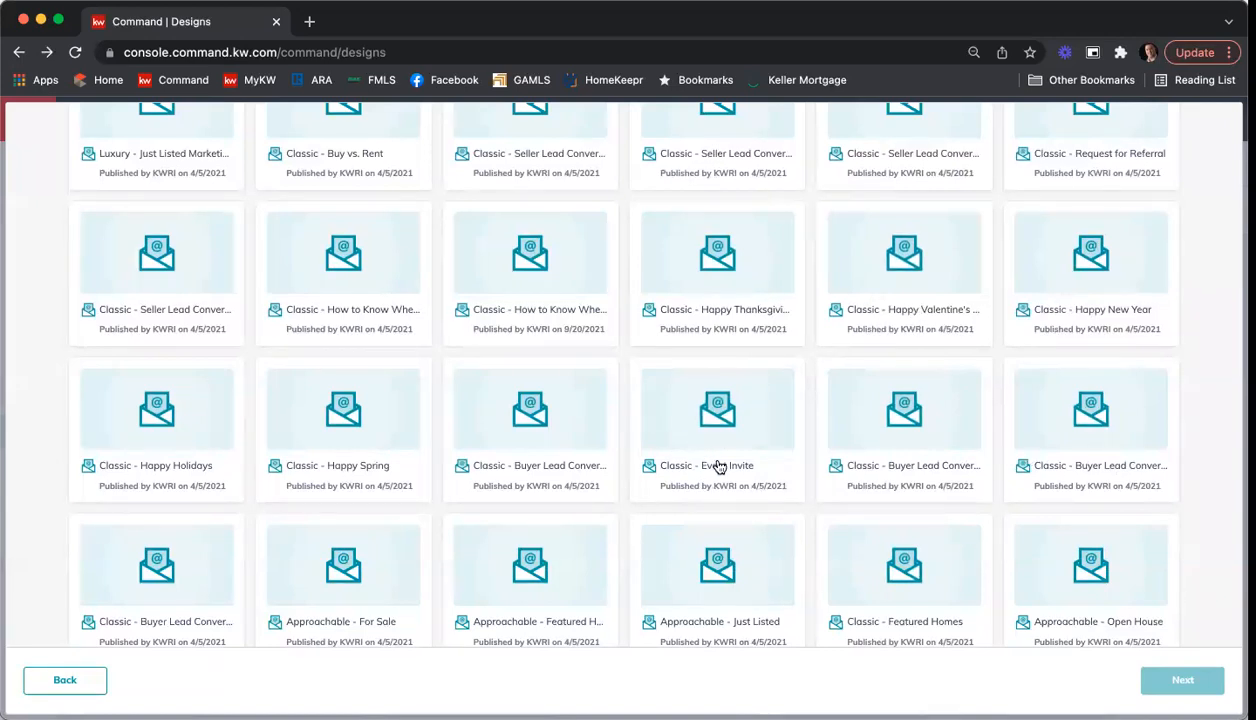
Step: Create a new email from the "Classic - Buy vs. Rent" KW template and read through its body text
scroll(768, 517, "down", 2)
scroll(768, 519, "up", 1)
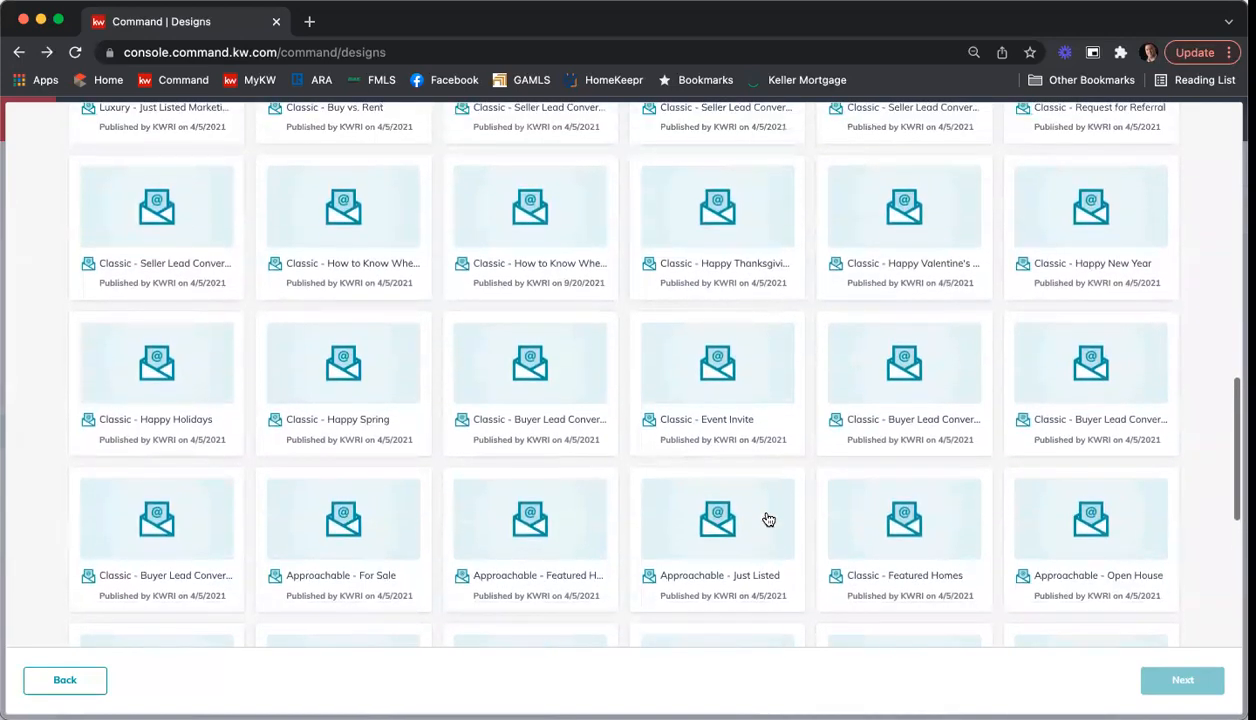
scroll(768, 519, "up", 3)
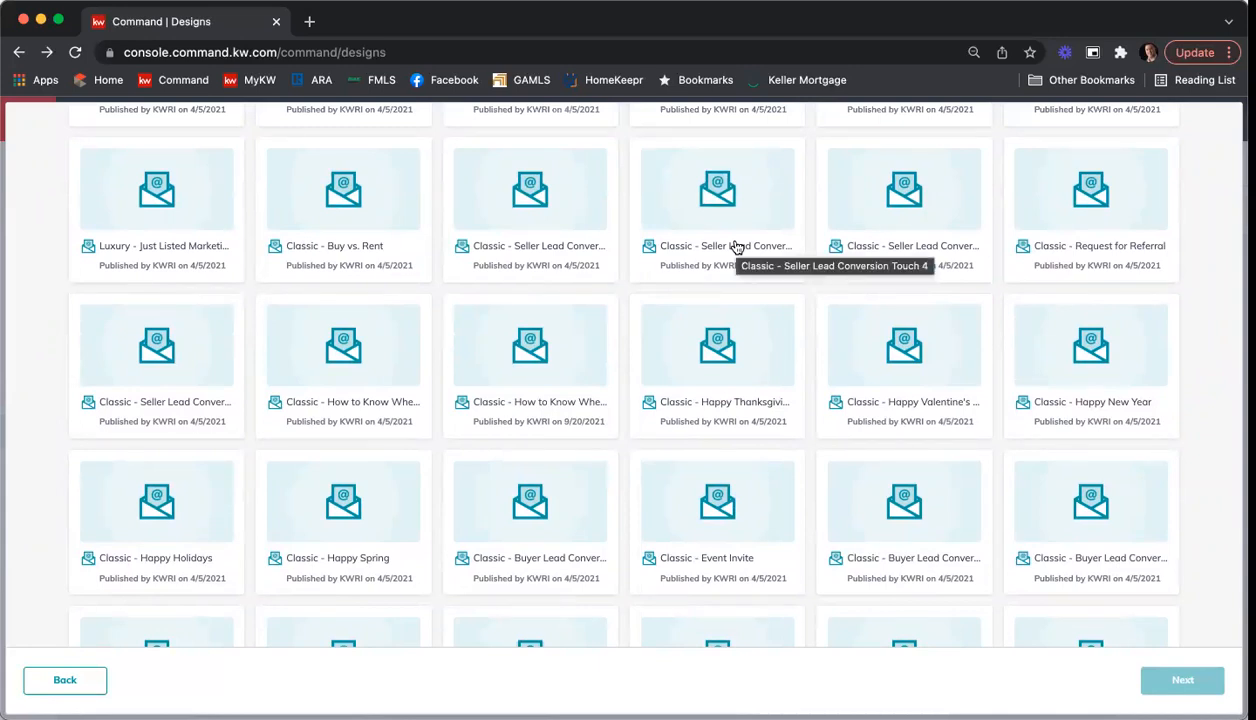
left_click(355, 200)
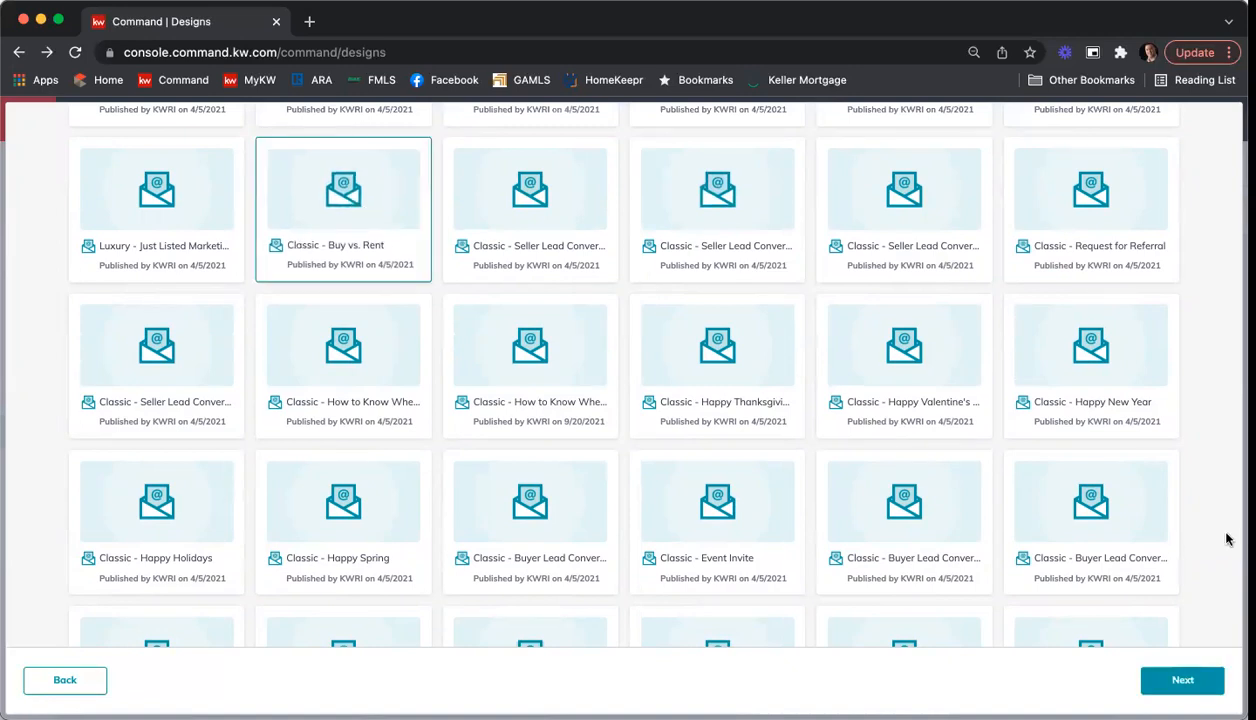
left_click(1183, 680)
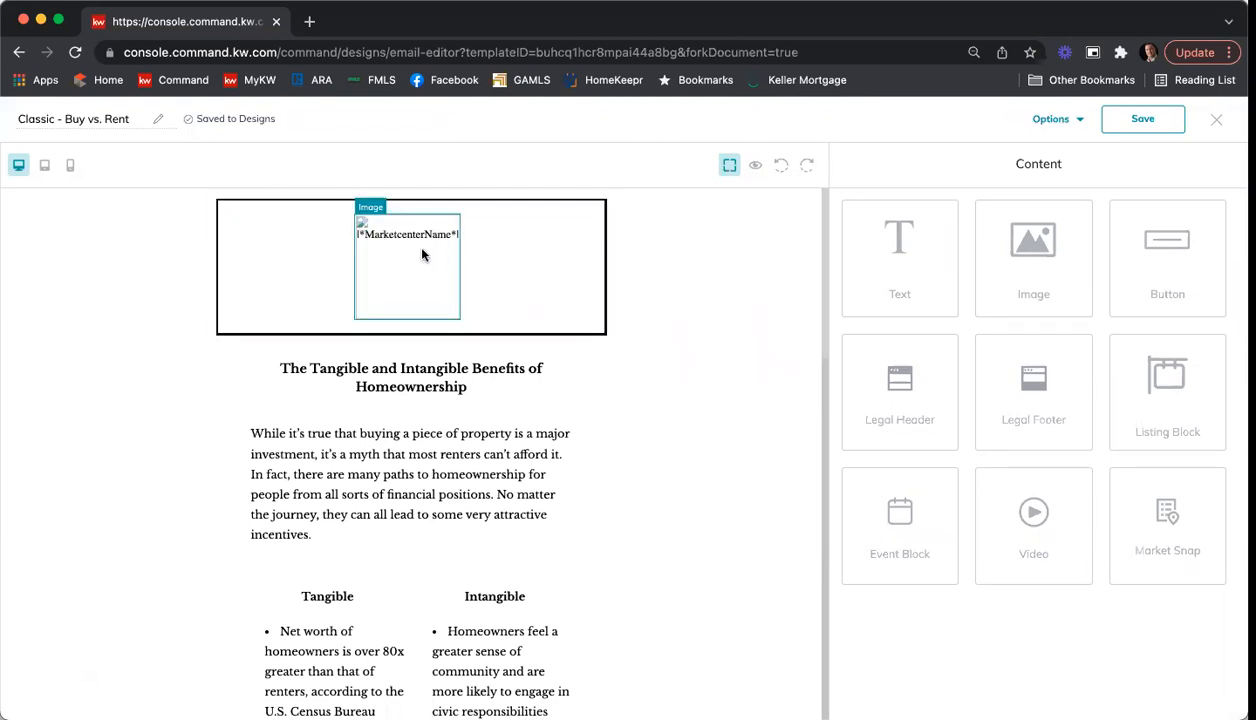
scroll(785, 390, "down", 2)
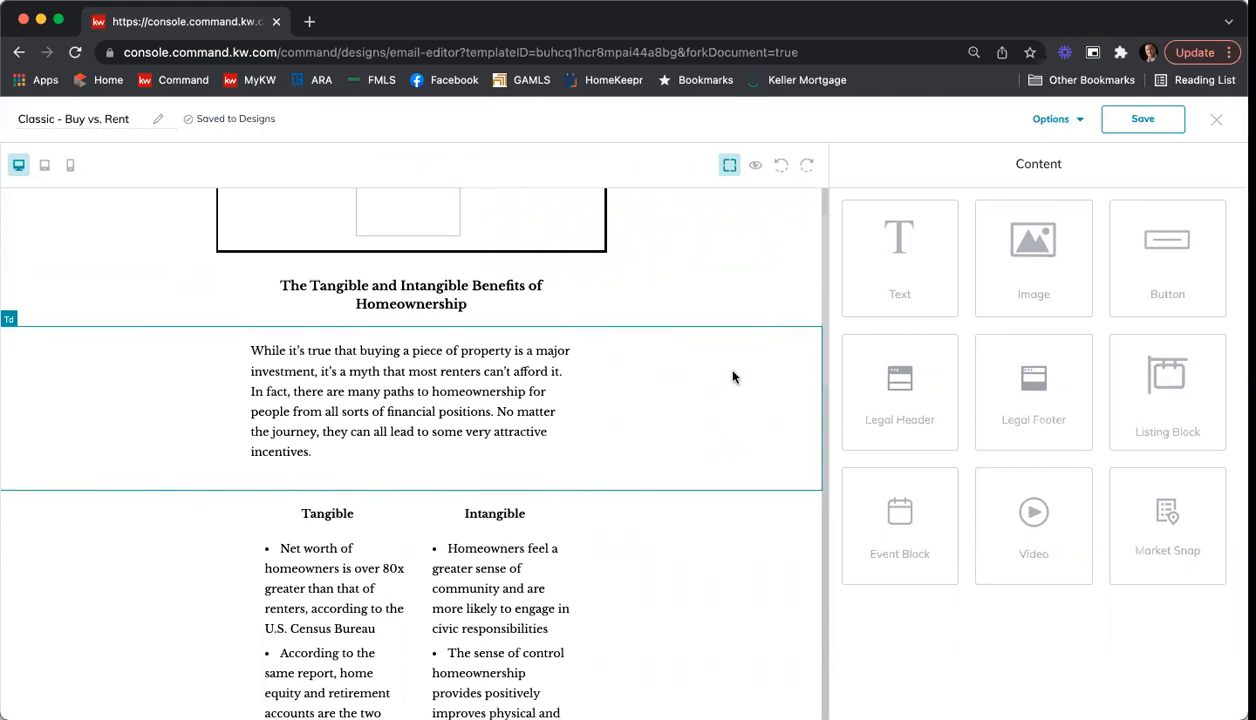
scroll(732, 377, "down", 3)
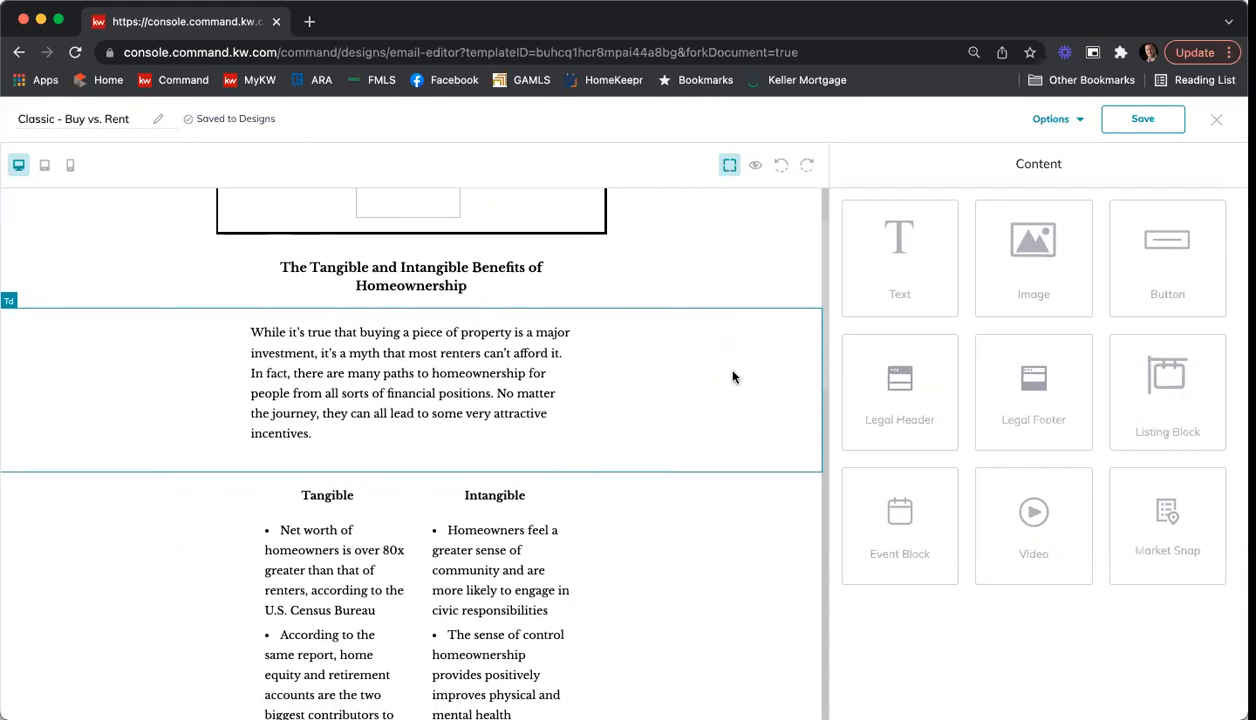
scroll(732, 377, "down", 4)
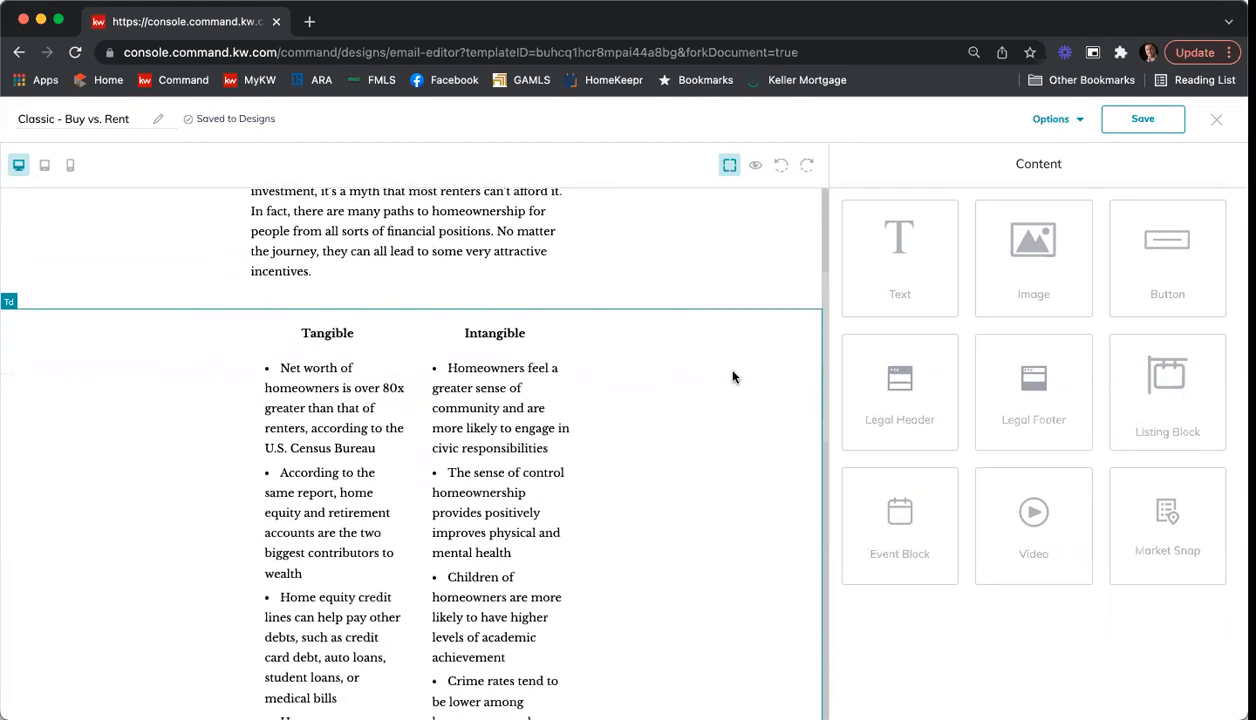
scroll(732, 377, "down", 4)
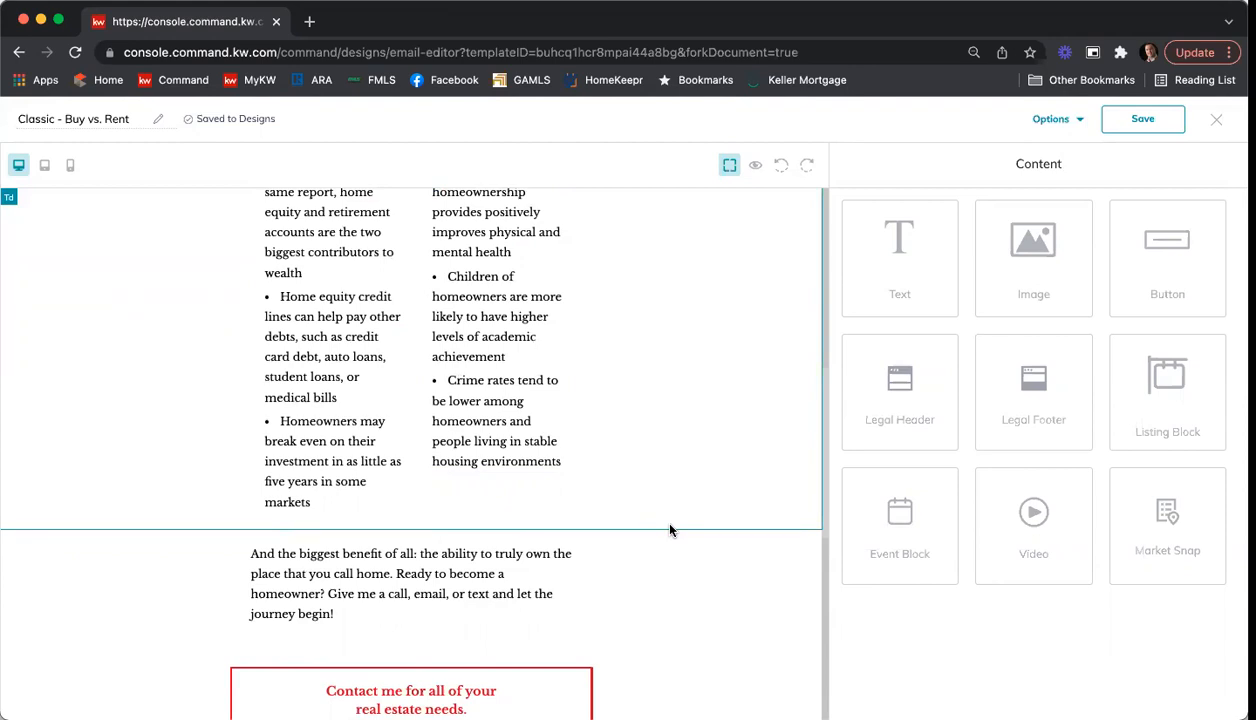
Step: Try to edit the bulleted text in the Intangible column, and undo the changes made to it
scroll(670, 500, "up", 5)
left_click(505, 368)
left_click(539, 280)
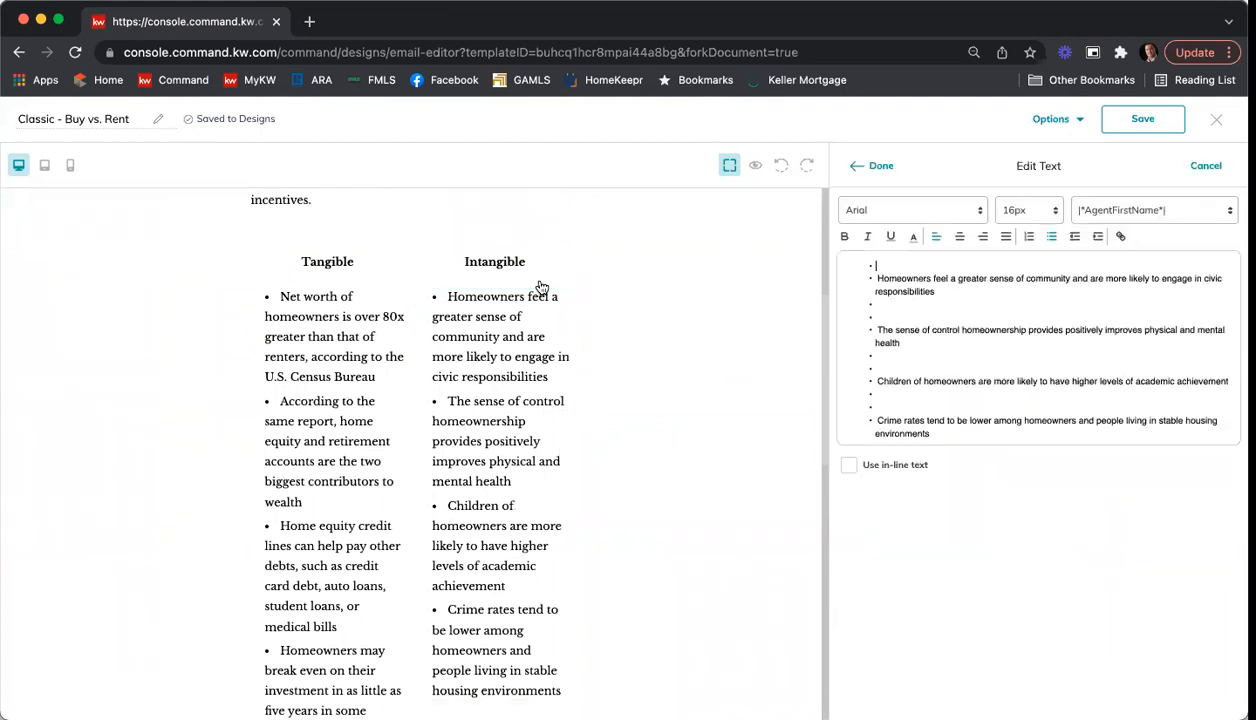
left_click(880, 167)
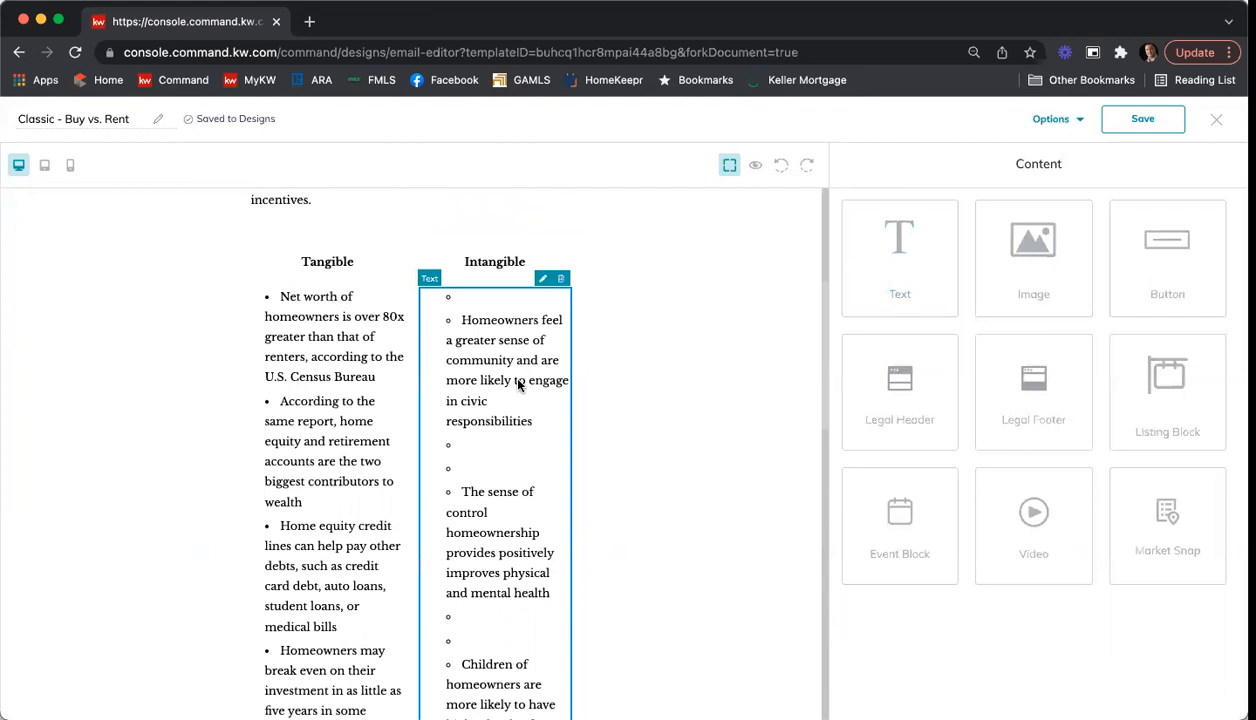
left_click(542, 279)
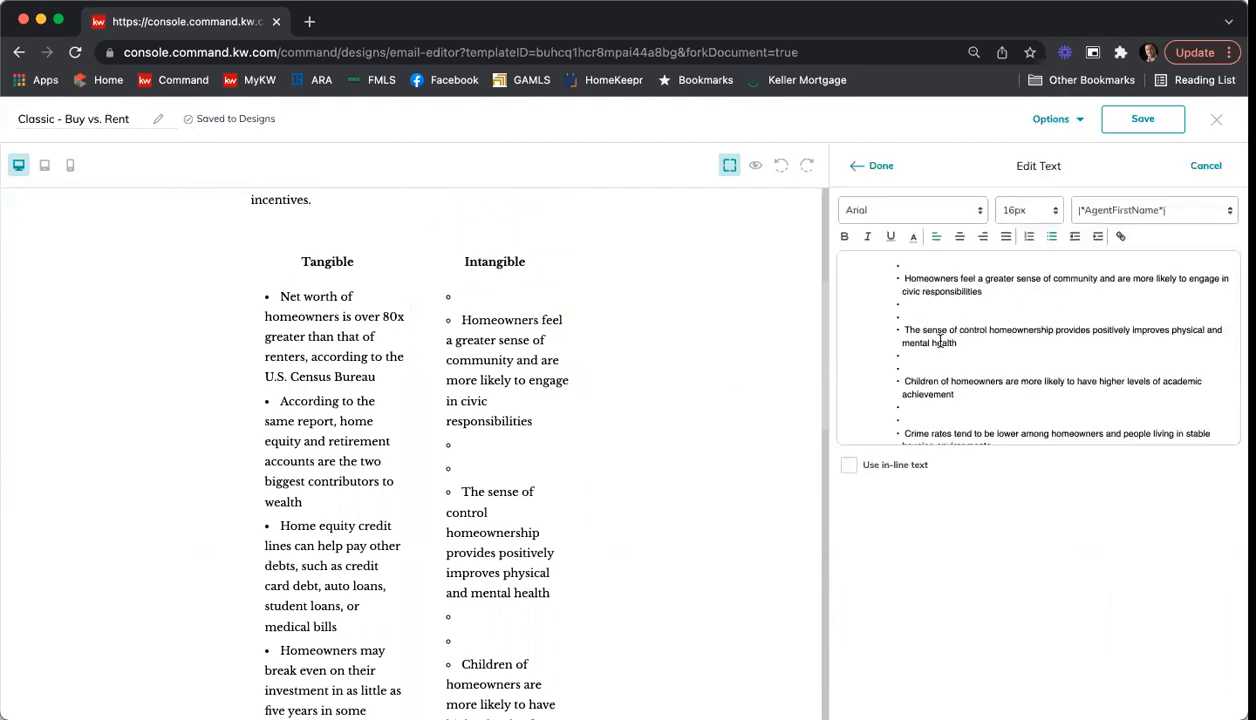
key("shift+Tab")
key("BackSpace")
left_click(1203, 167)
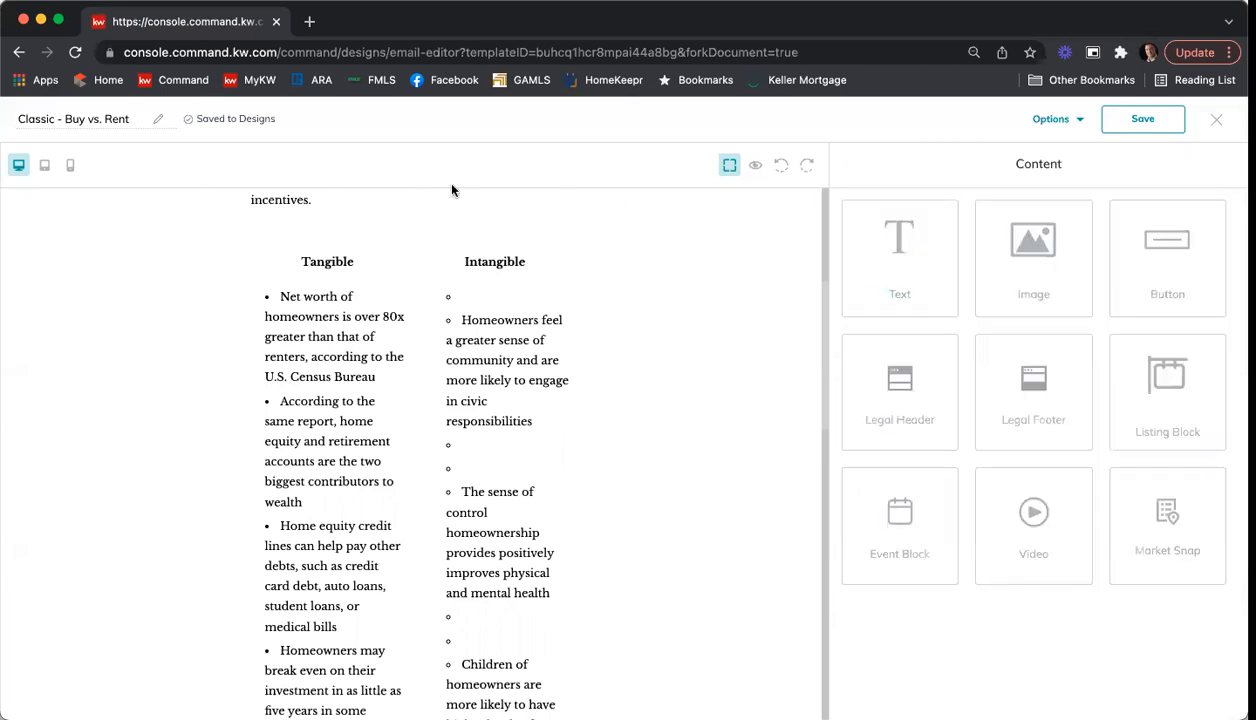
left_click(783, 168)
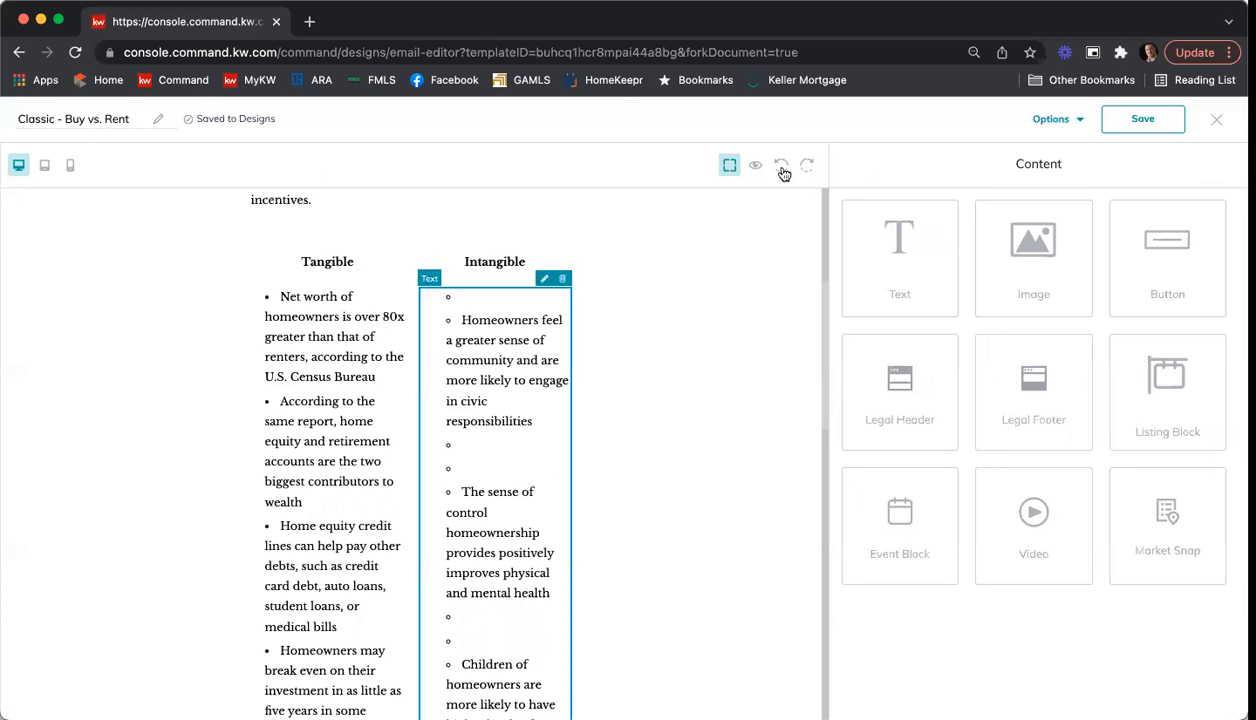
left_click(783, 168)
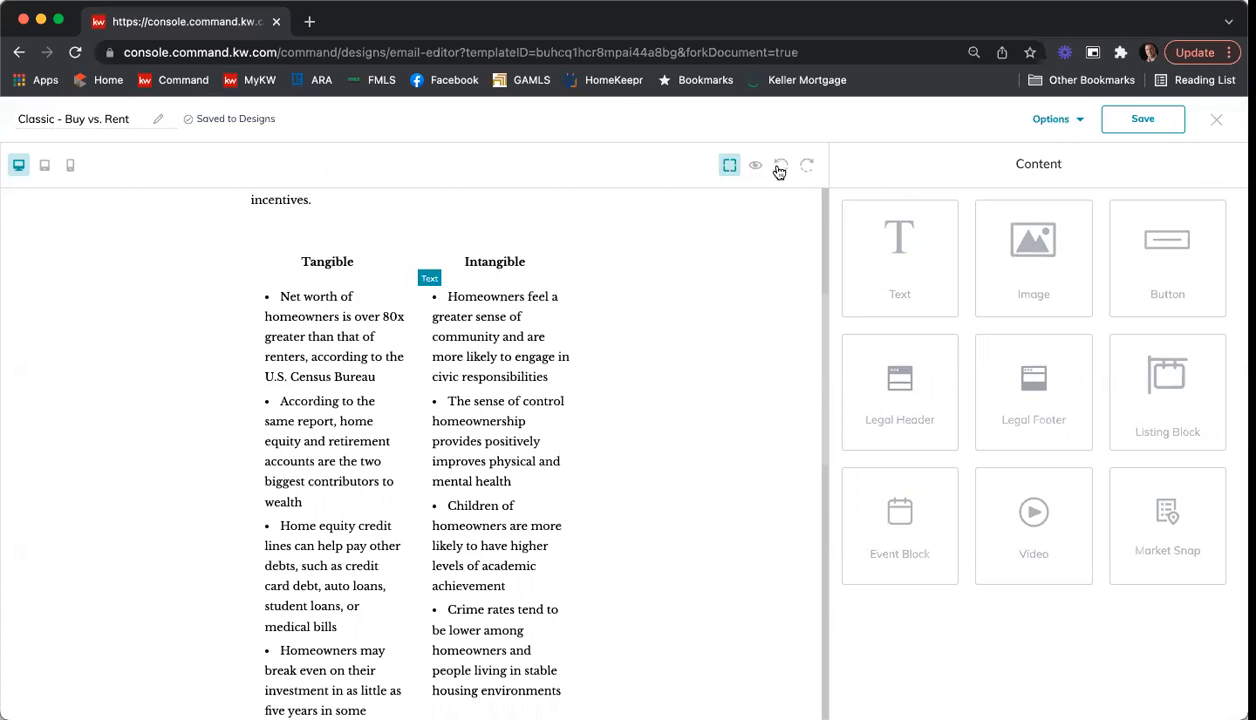
Step: Add the greeting "Hi |*ContactFirstName*|," with the contact first name merge field above the introductory paragraph, followed by a blank line
scroll(608, 400, "up", 5)
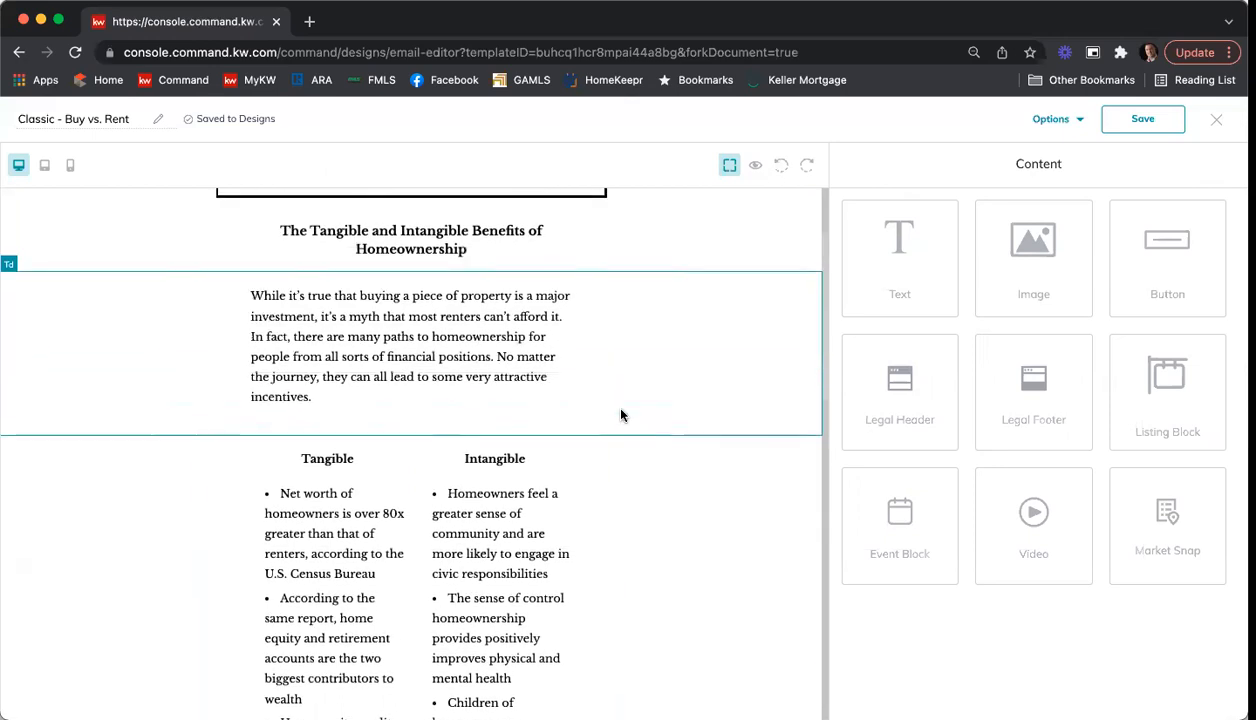
scroll(620, 415, "up", 3)
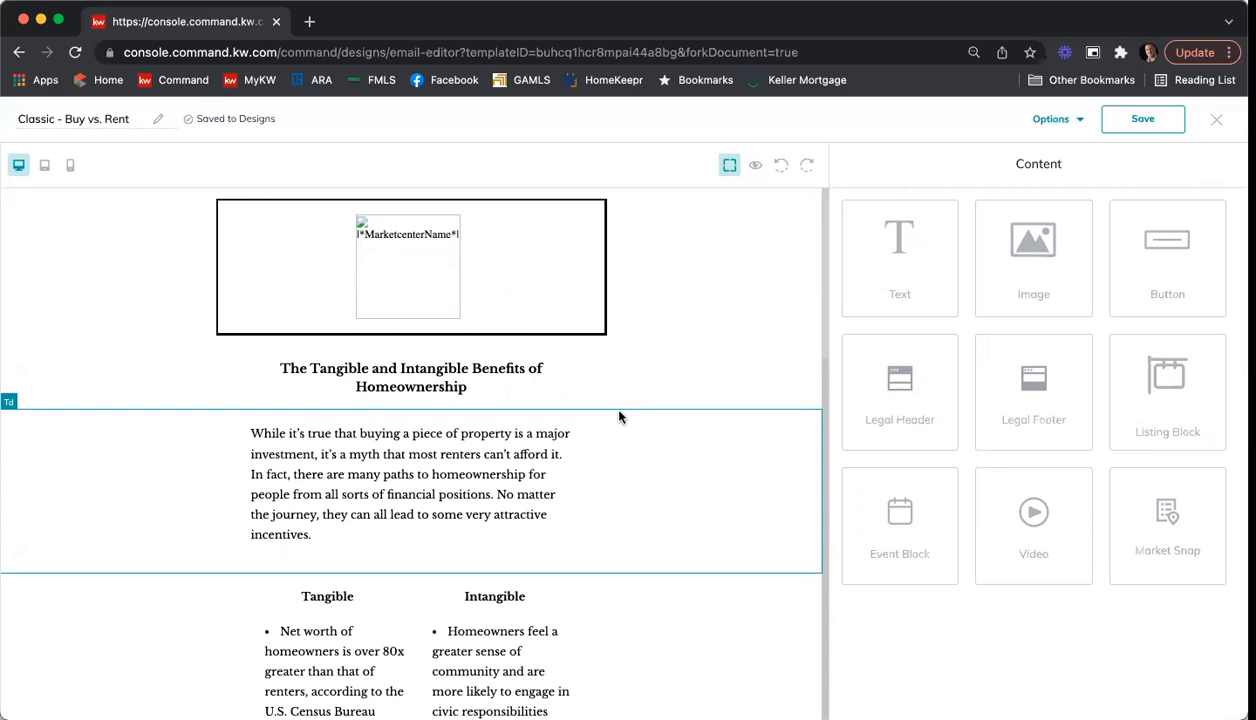
left_click(457, 462)
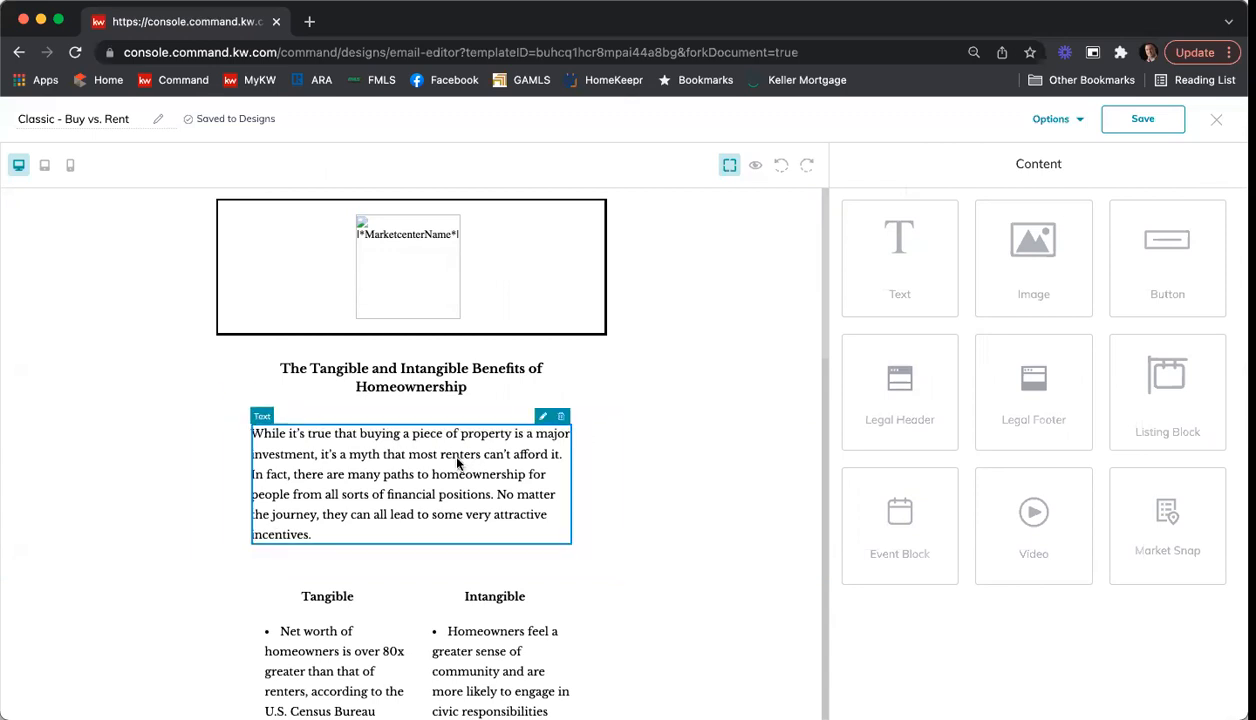
left_click(542, 416)
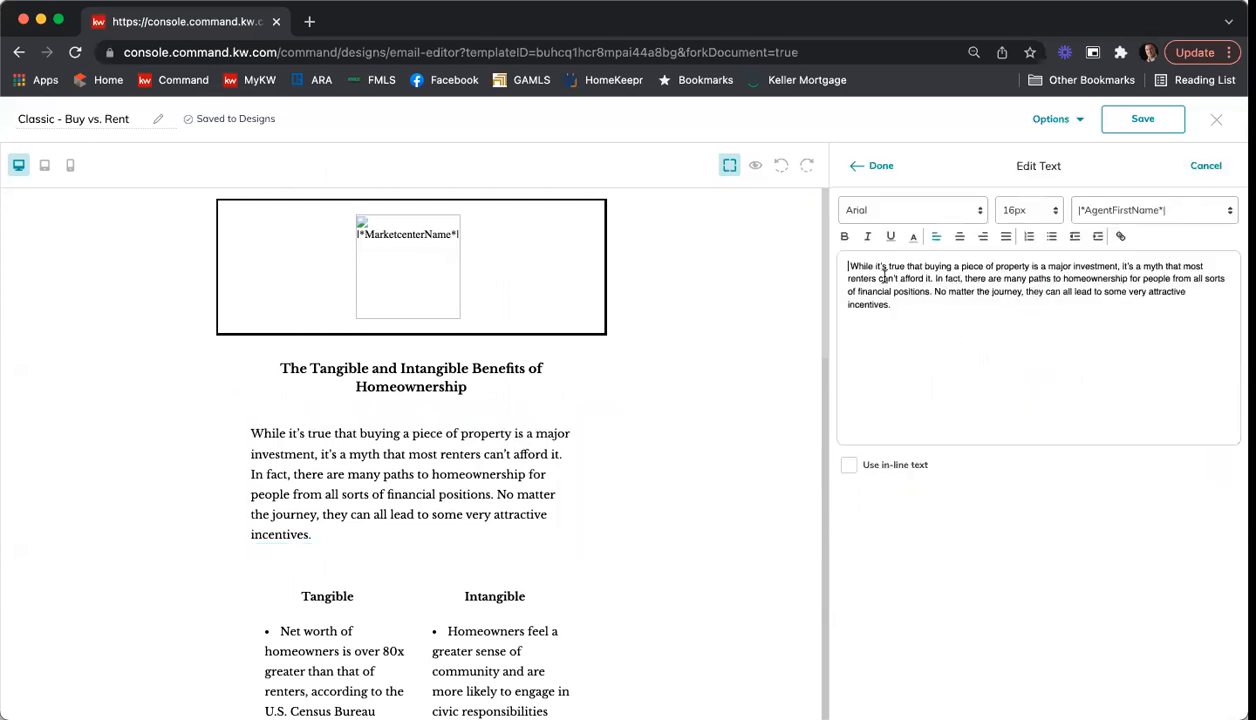
key("Return")
key("Return")
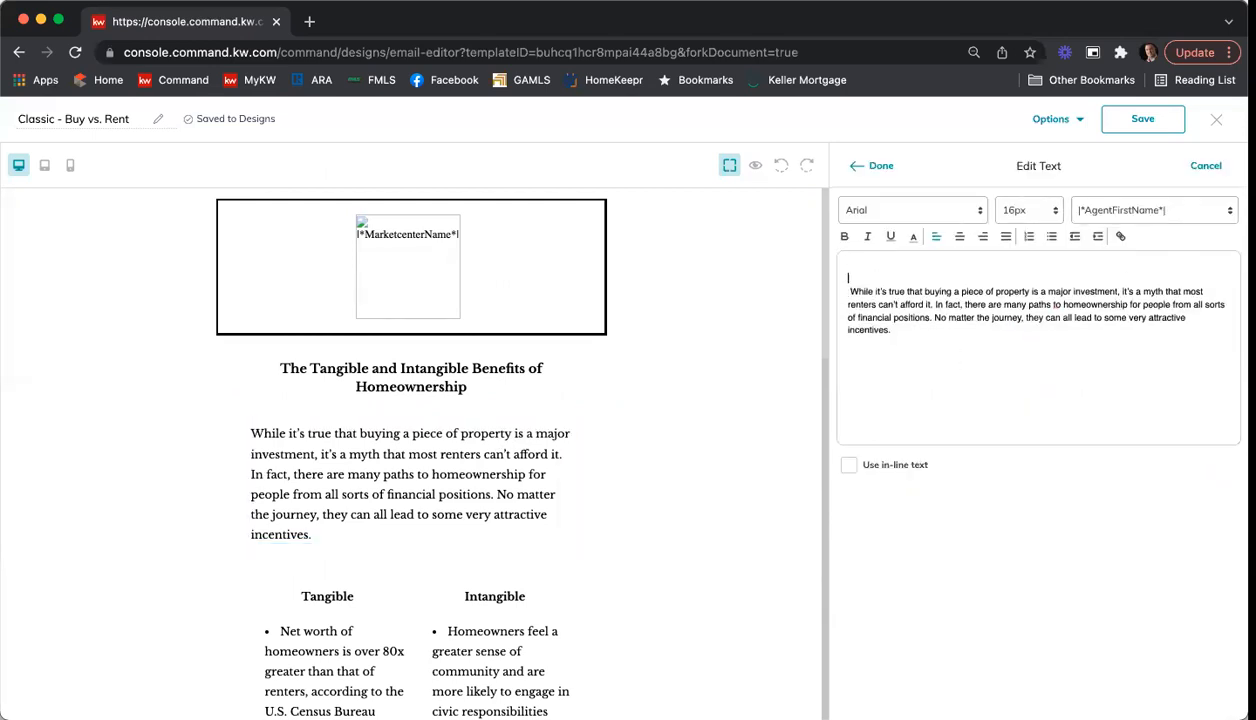
type("Hi")
left_click(1124, 208)
scroll(1150, 330, "down", 5)
scroll(1168, 360, "down", 5)
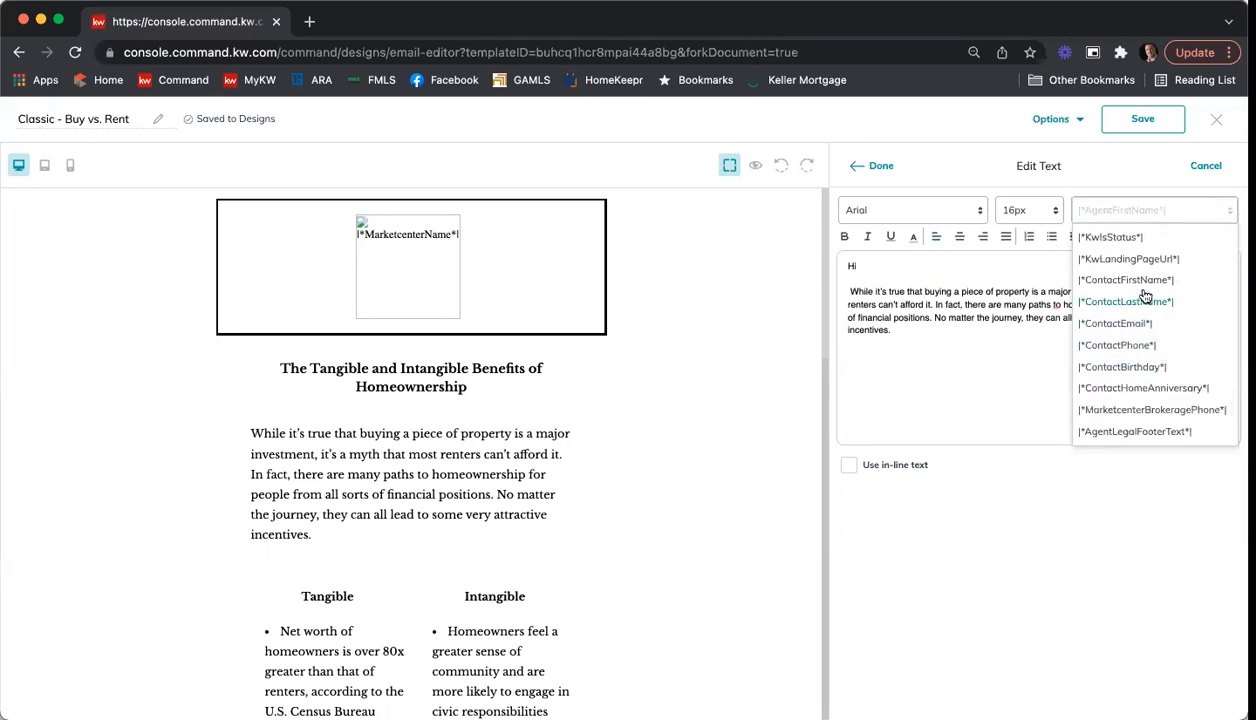
left_click(1138, 281)
type(",")
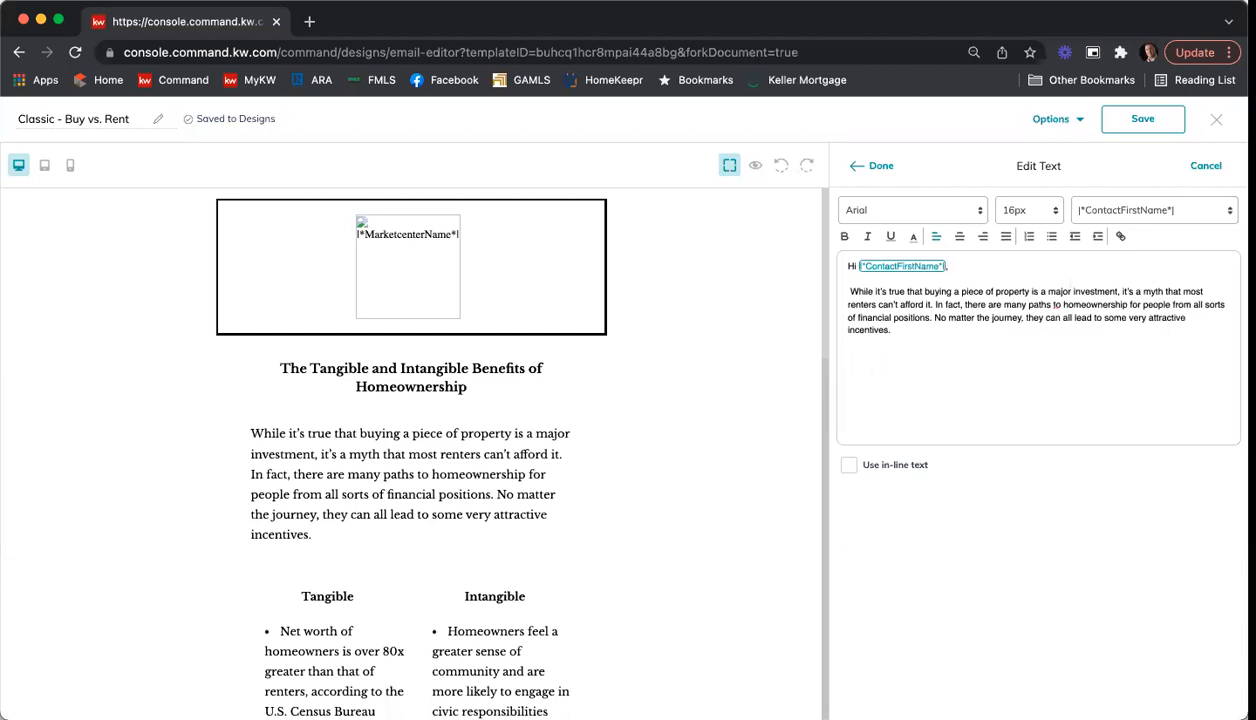
left_click(870, 166)
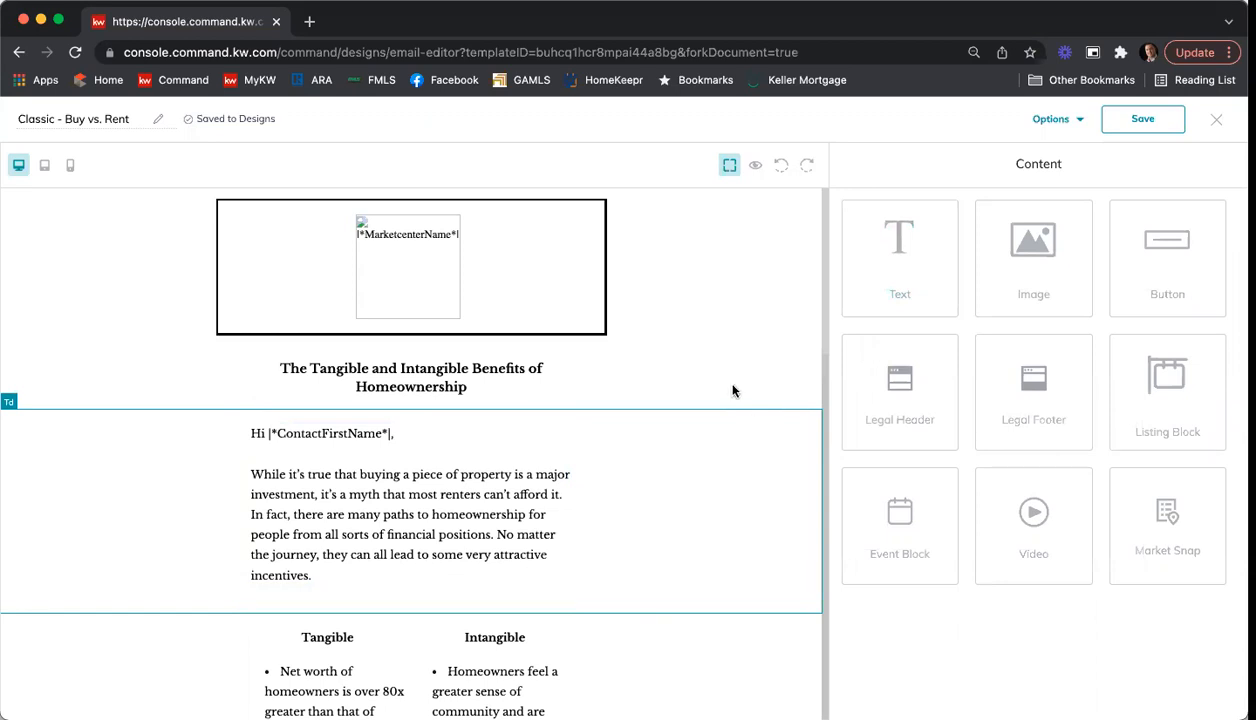
Step: Review the rest of the email, from the Tangible and Intangible lists to the agent contact box and footer
scroll(733, 393, "down", 4)
scroll(733, 391, "down", 8)
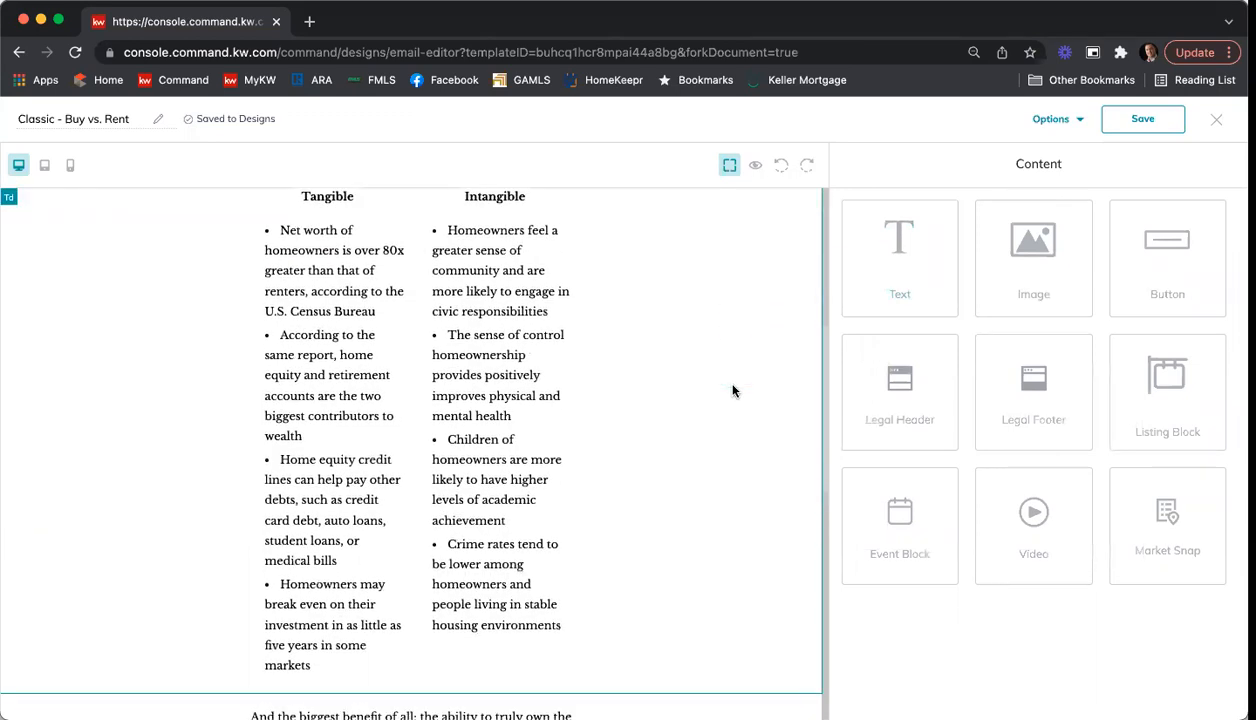
scroll(733, 391, "down", 6)
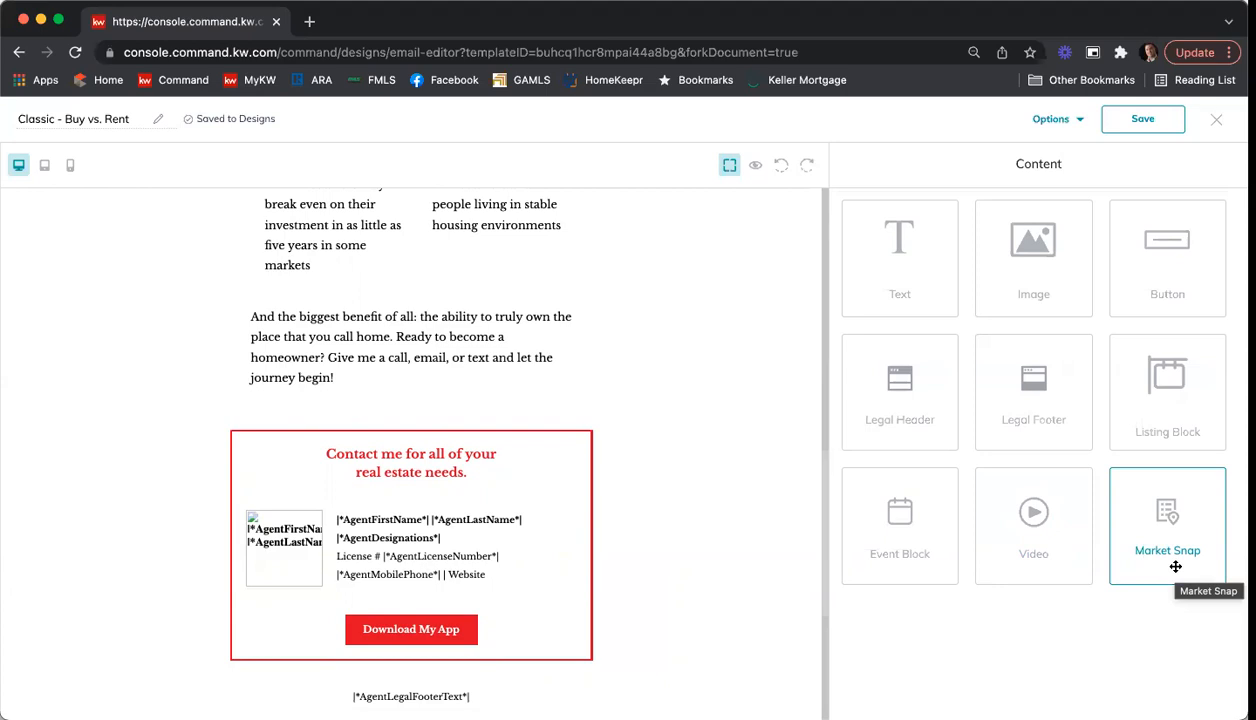
scroll(796, 331, "down", 5)
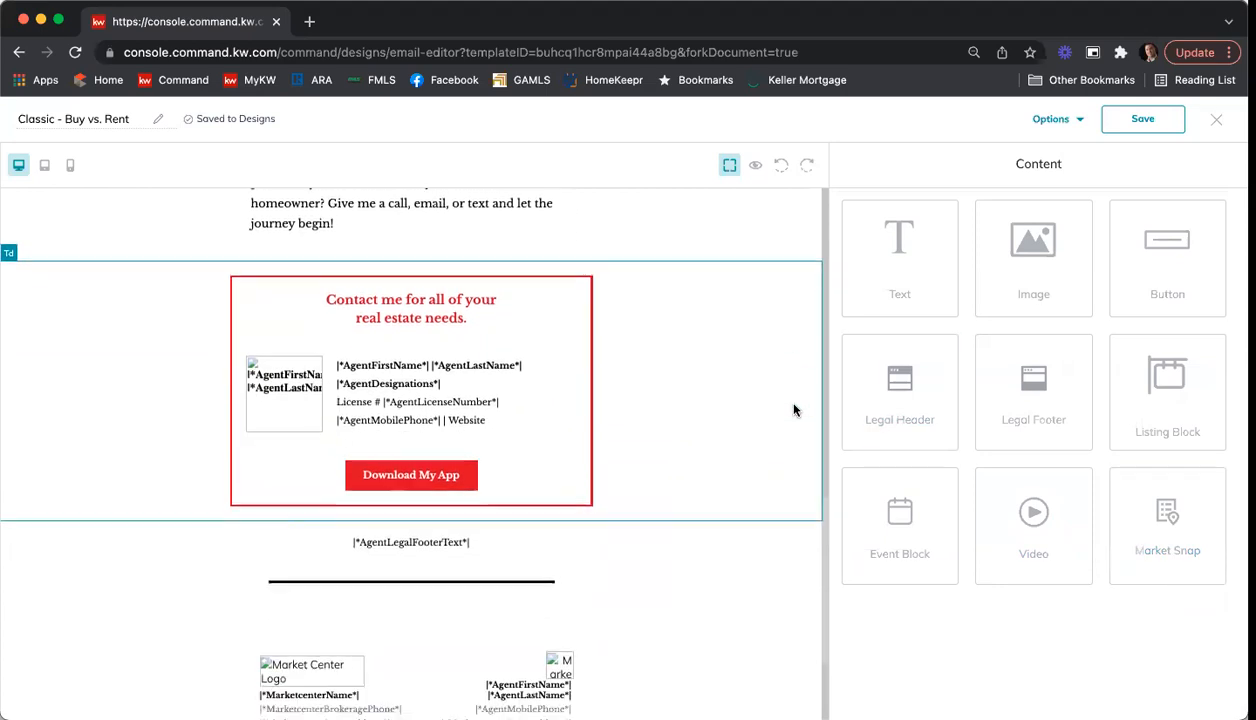
scroll(796, 410, "up", 5)
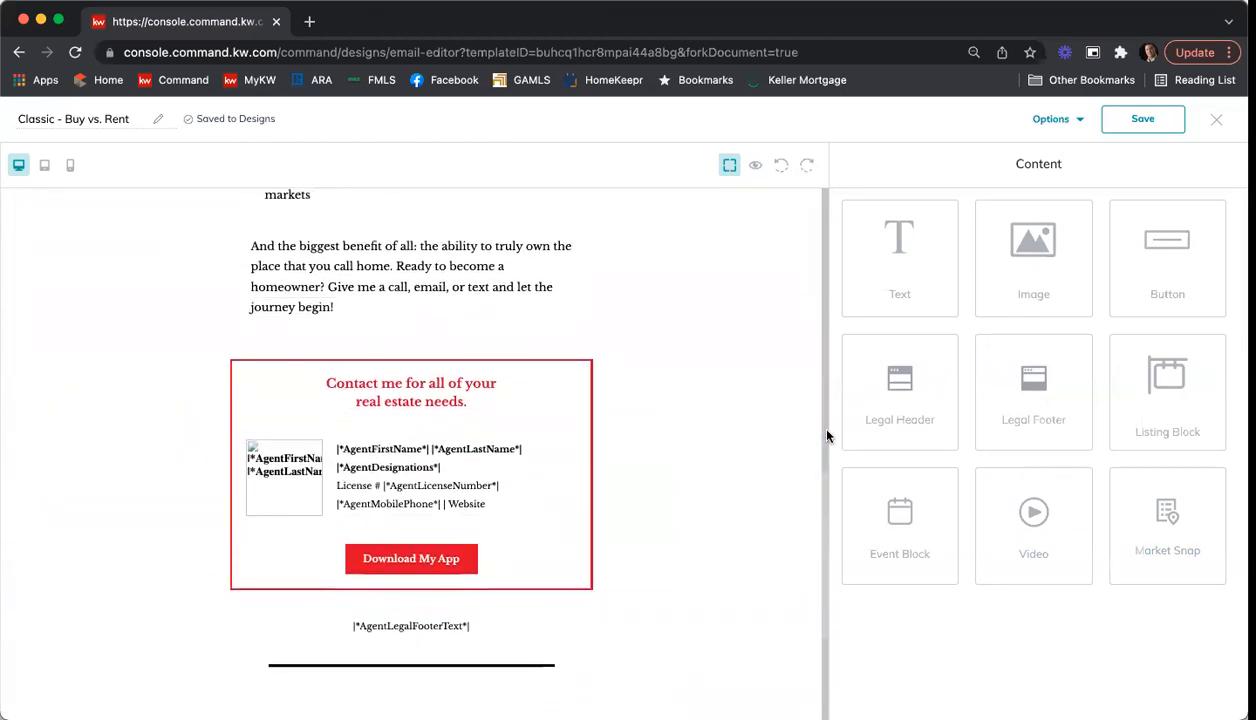
scroll(826, 430, "up", 3)
scroll(826, 434, "up", 6)
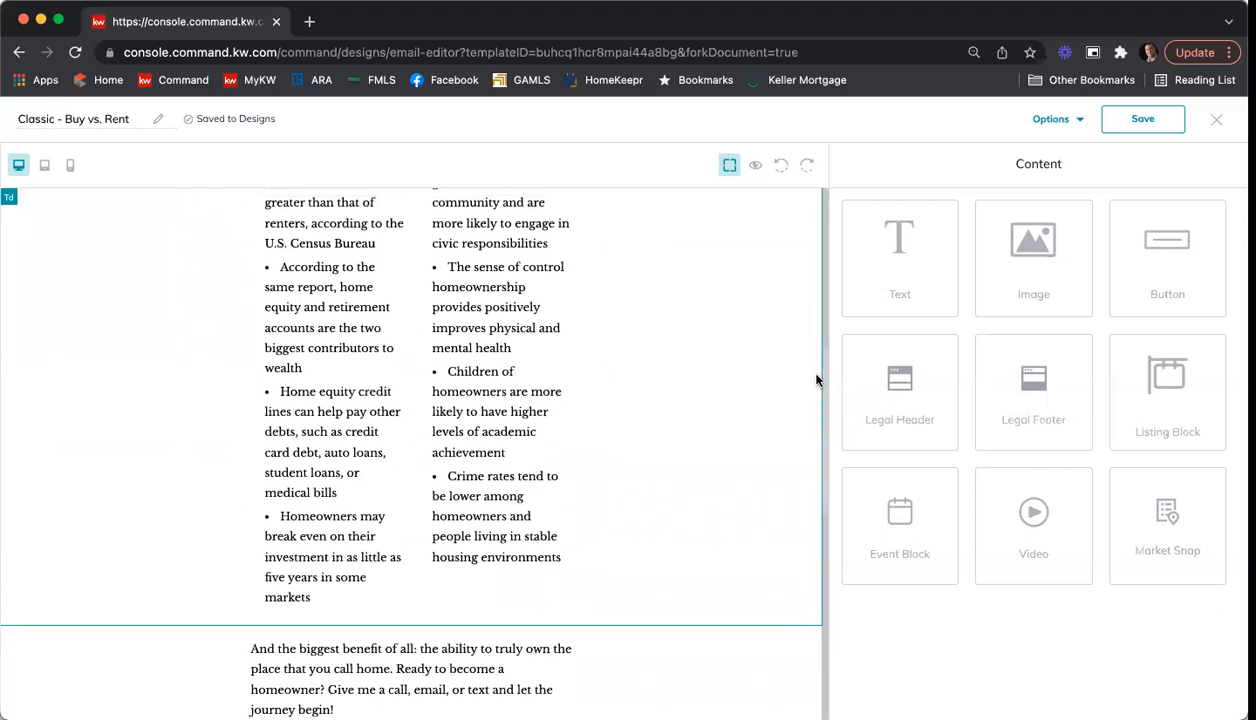
Step: Preview the email on desktop and check the logo, greeting, body text, agent contact box and footer
left_click(757, 167)
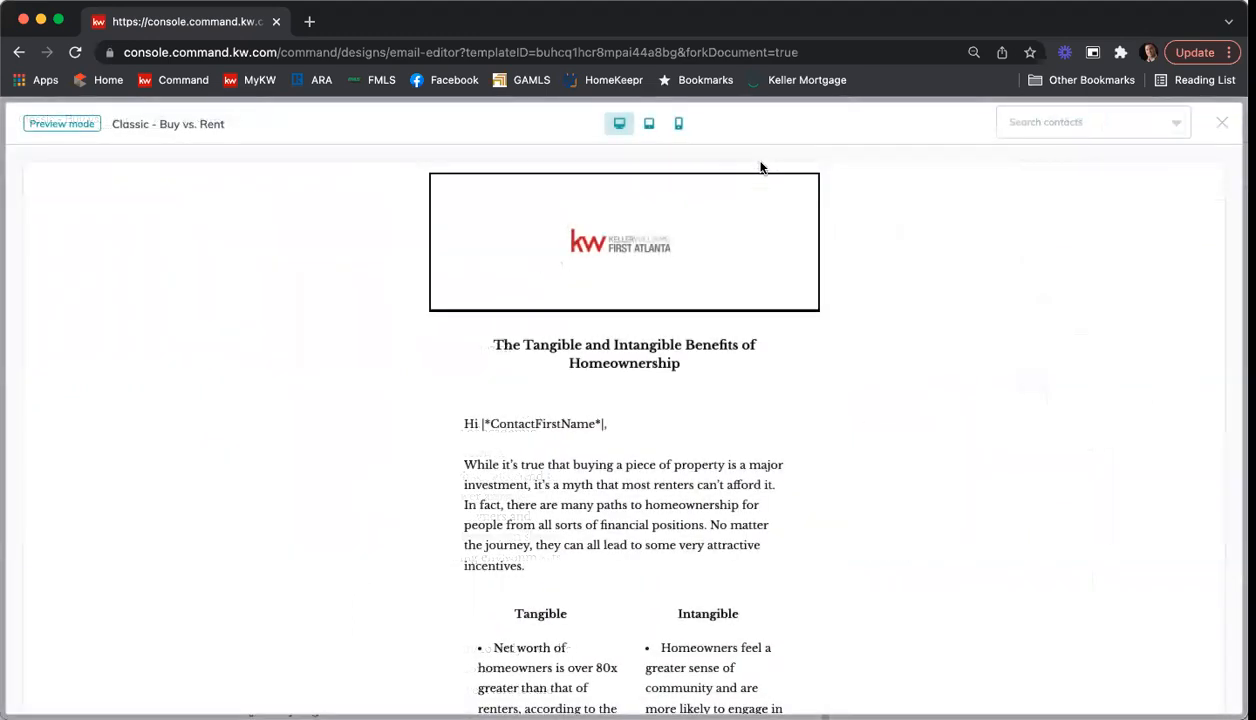
scroll(966, 287, "down", 5)
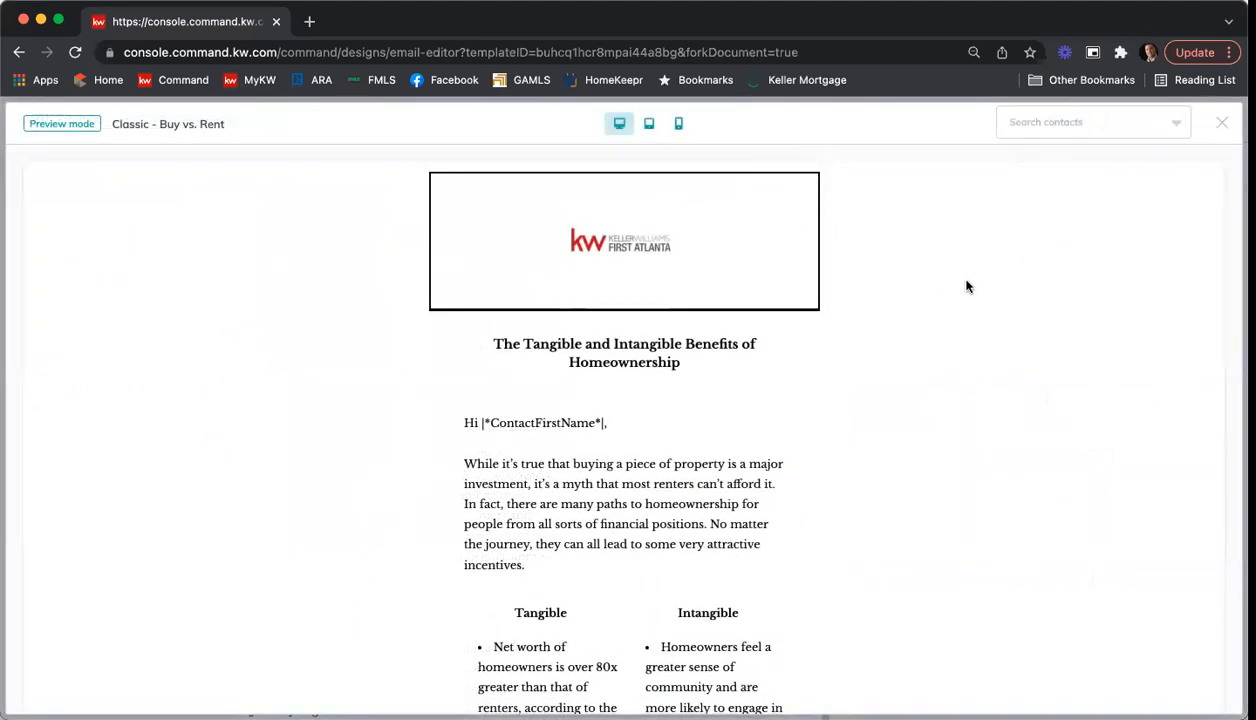
scroll(966, 287, "down", 6)
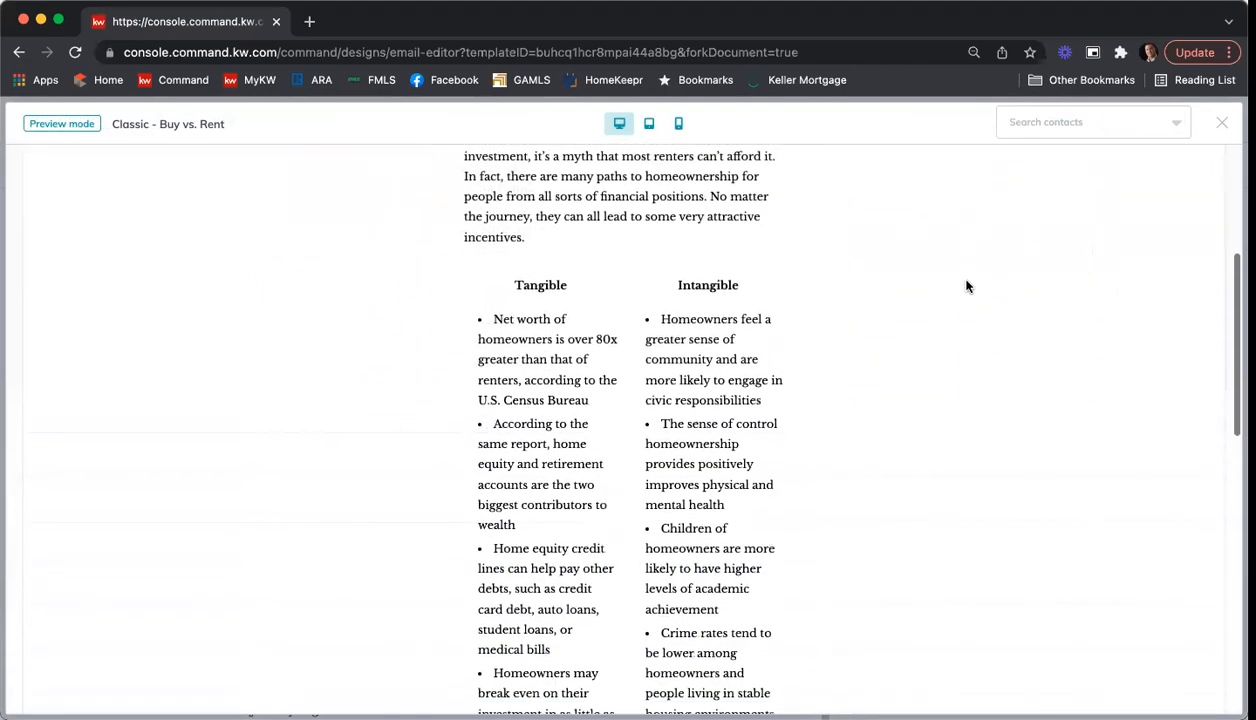
scroll(966, 287, "up", 5)
scroll(966, 287, "down", 11)
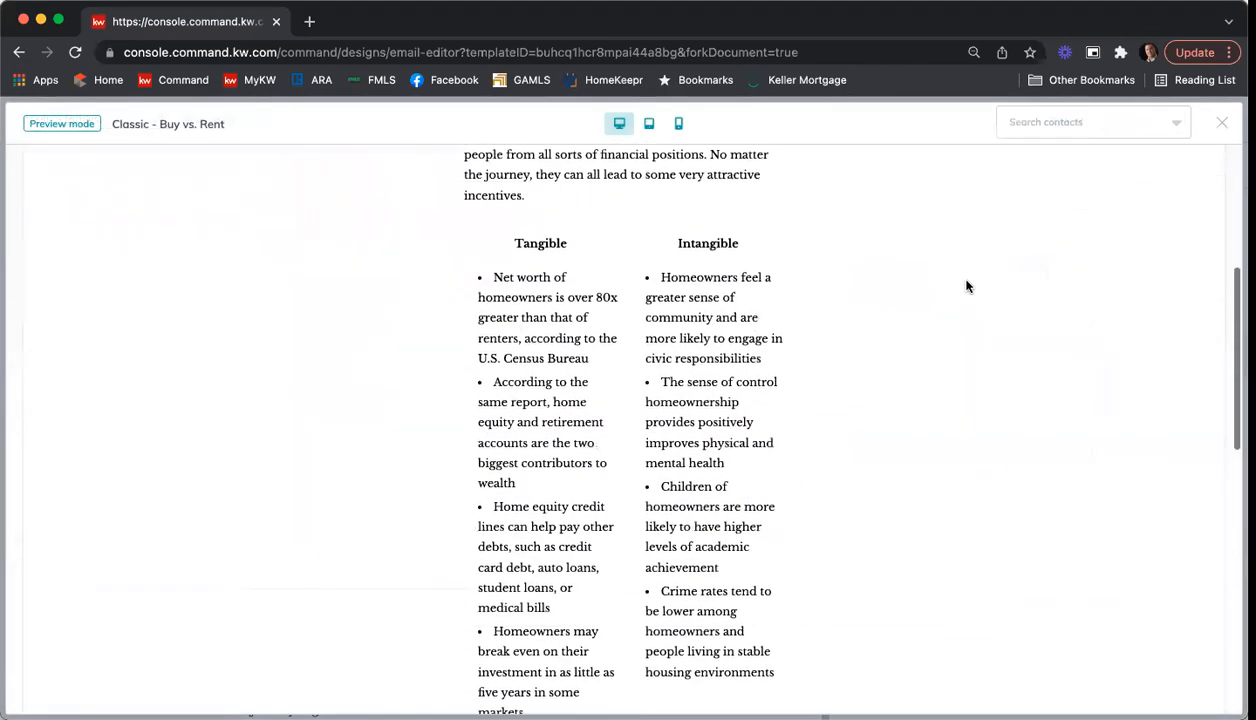
scroll(966, 287, "down", 3)
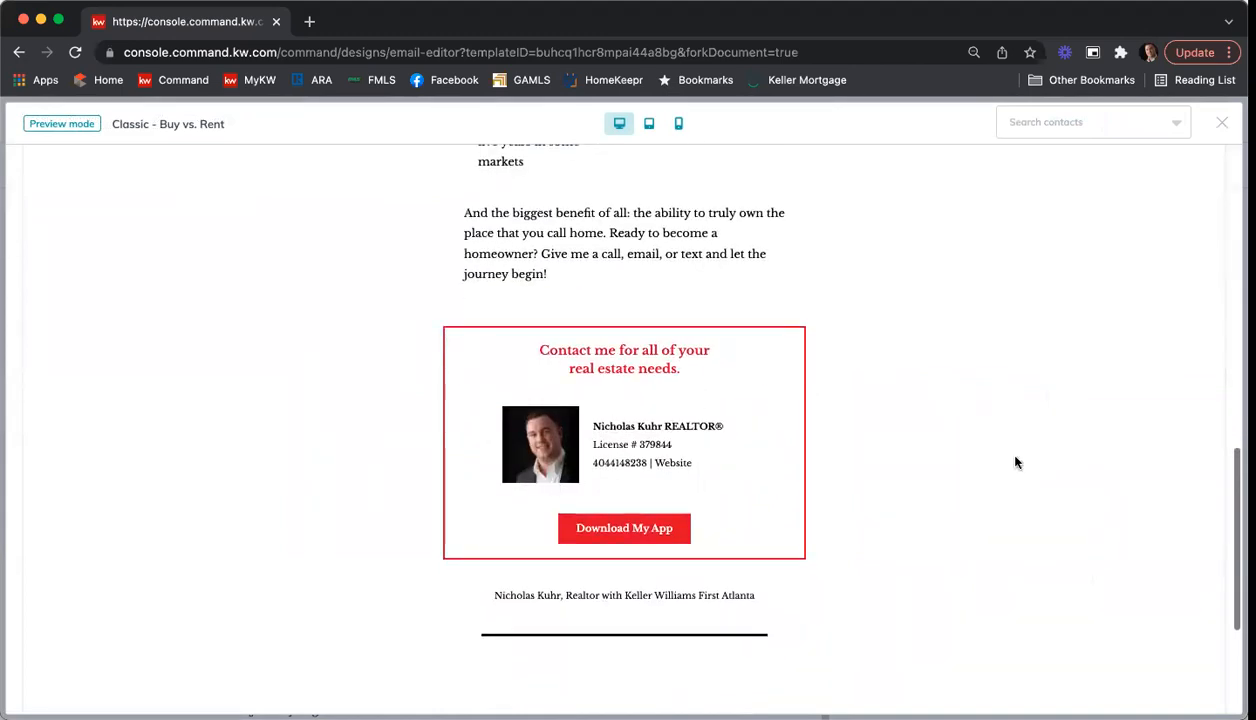
scroll(1073, 370, "down", 6)
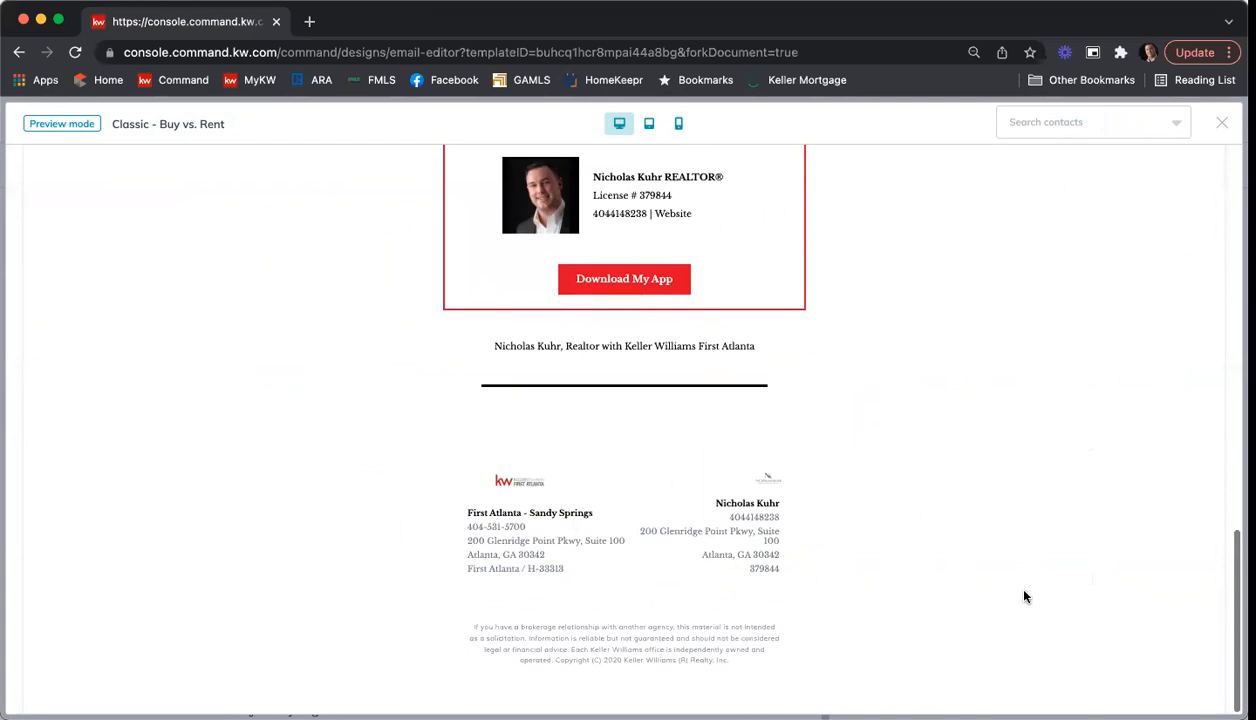
scroll(1034, 508, "up", 15)
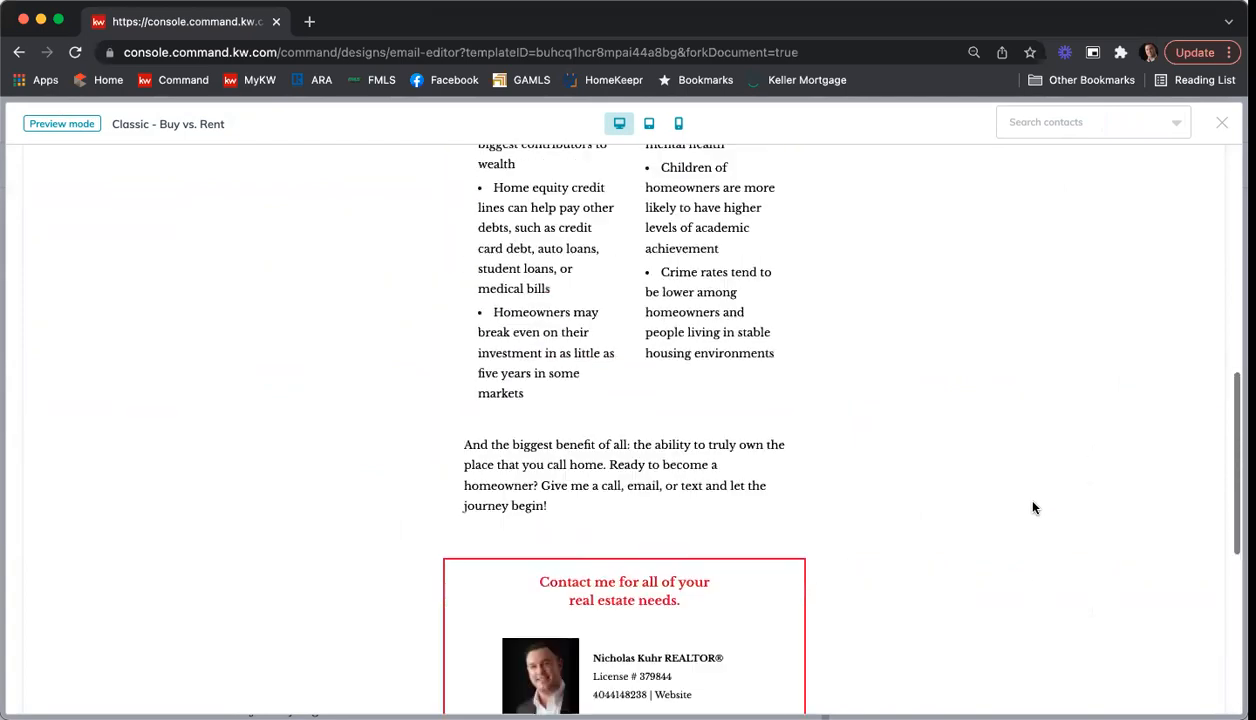
scroll(1034, 508, "up", 6)
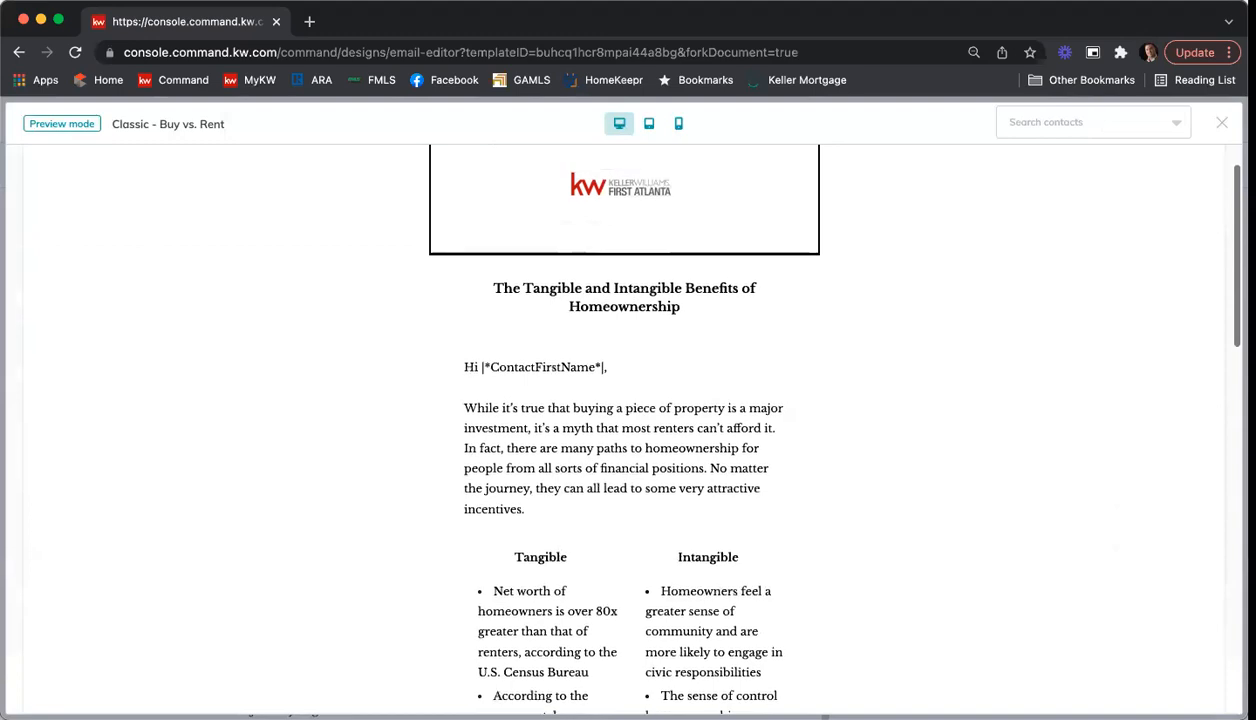
Step: Close the email preview and rename the design as "Buy Vs Rent 2/14 Training"
left_click(1222, 122)
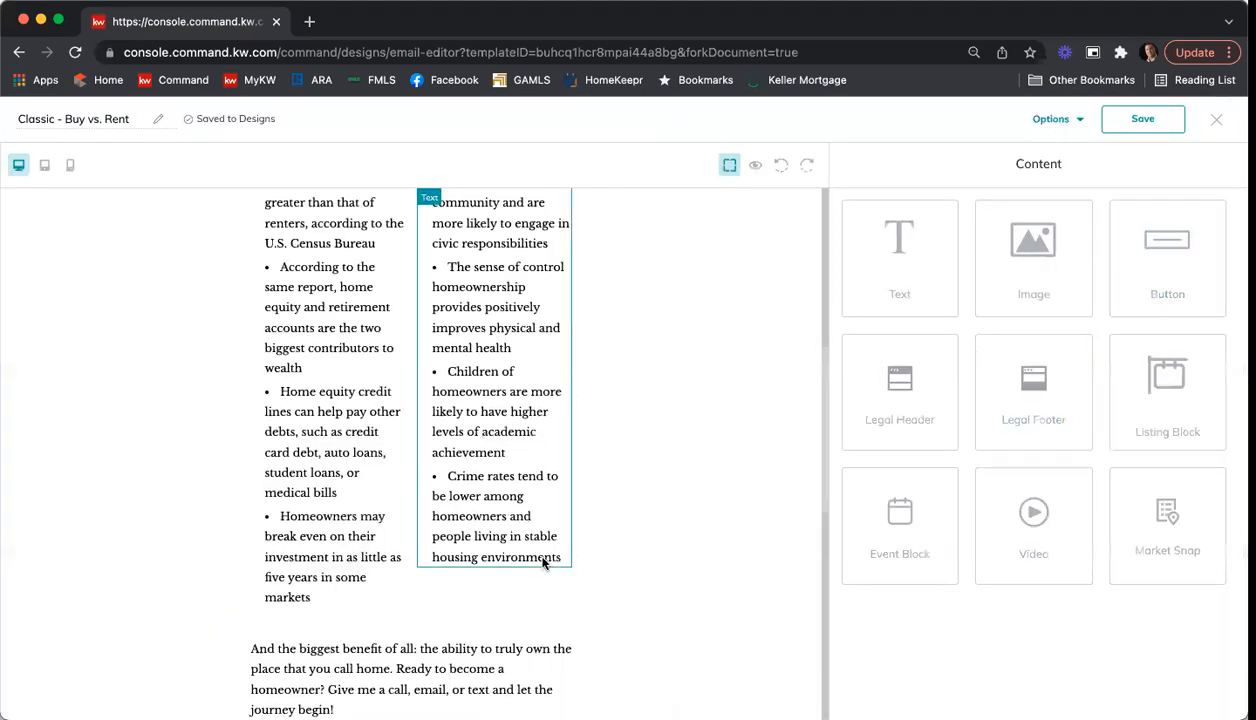
left_click(110, 122)
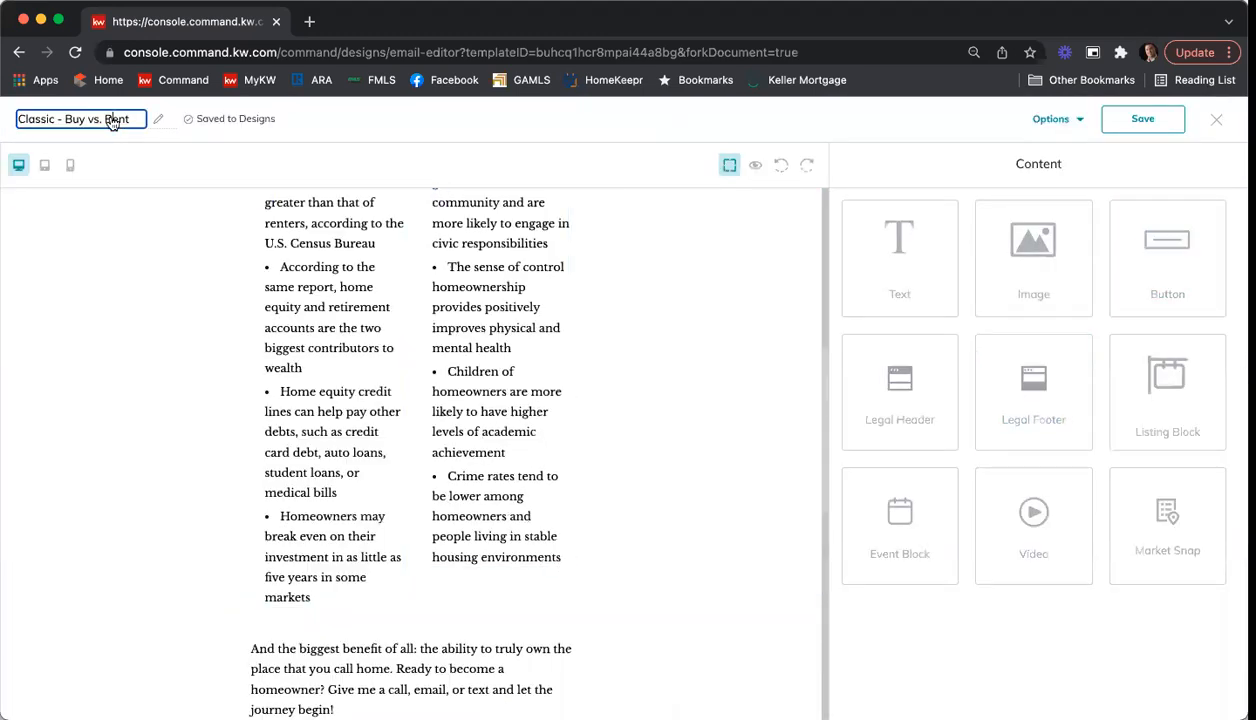
left_click_drag(131, 120, 7, 119)
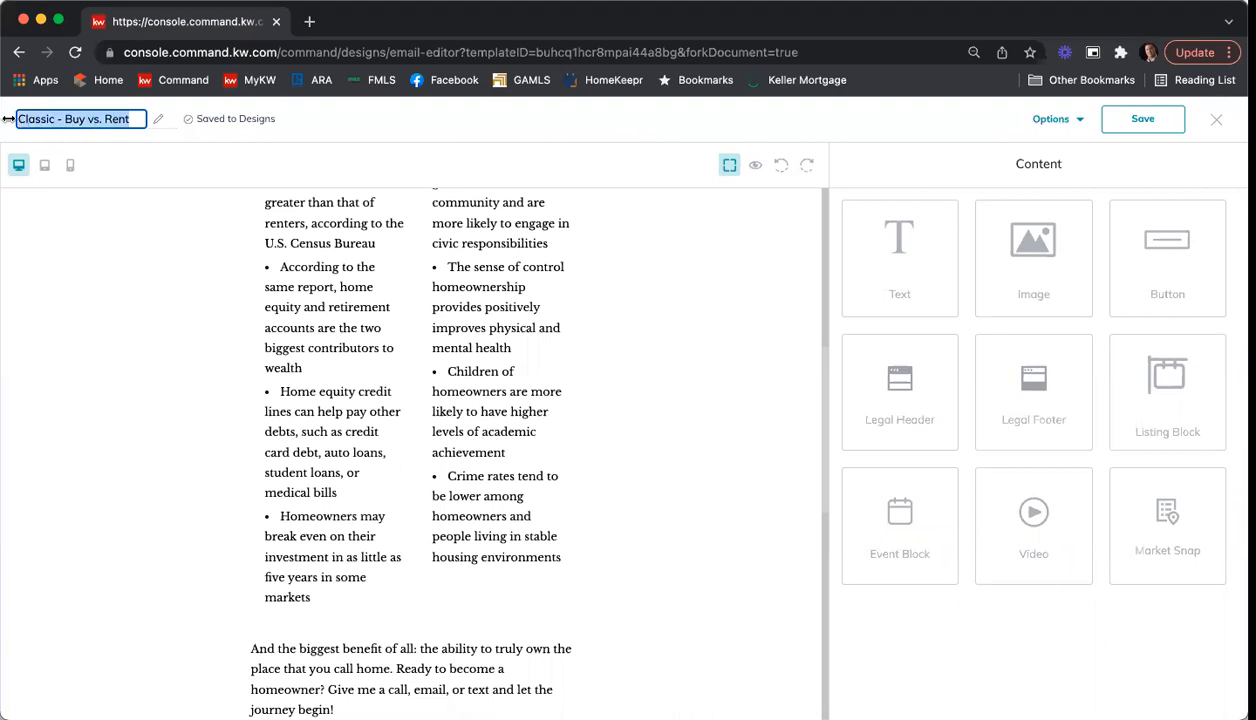
type("Buy Vs Rent 2/14")
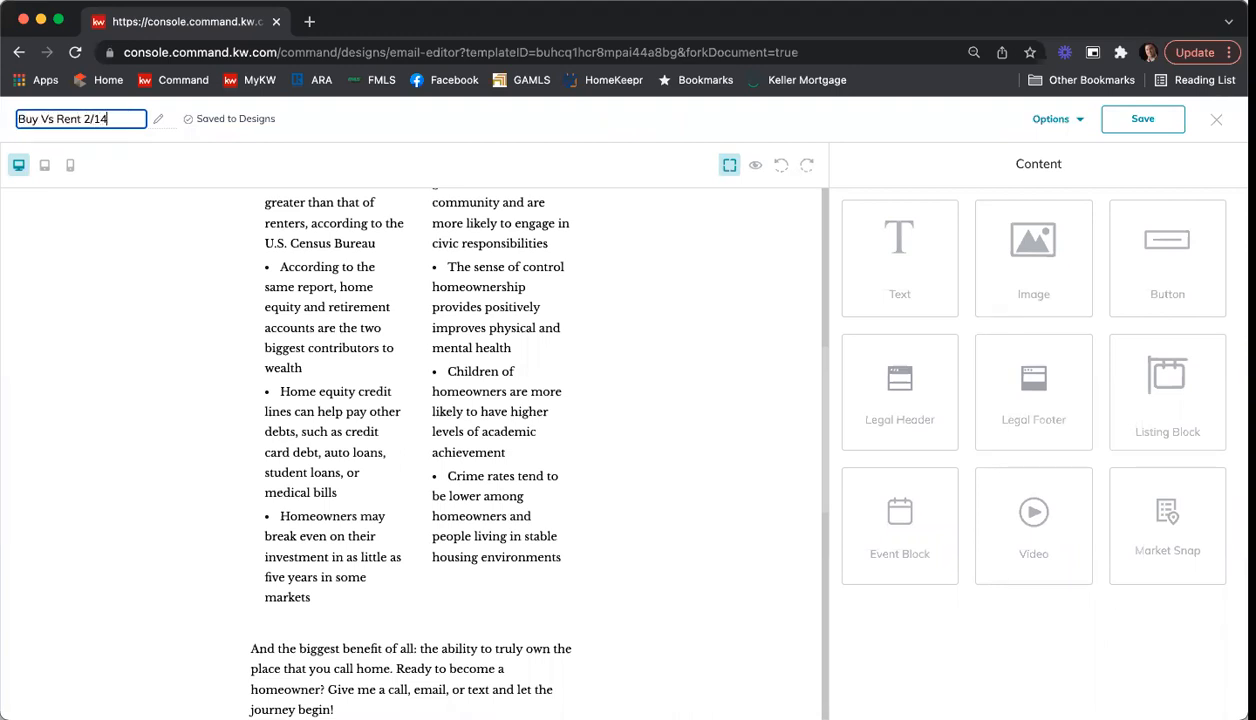
type(" Training")
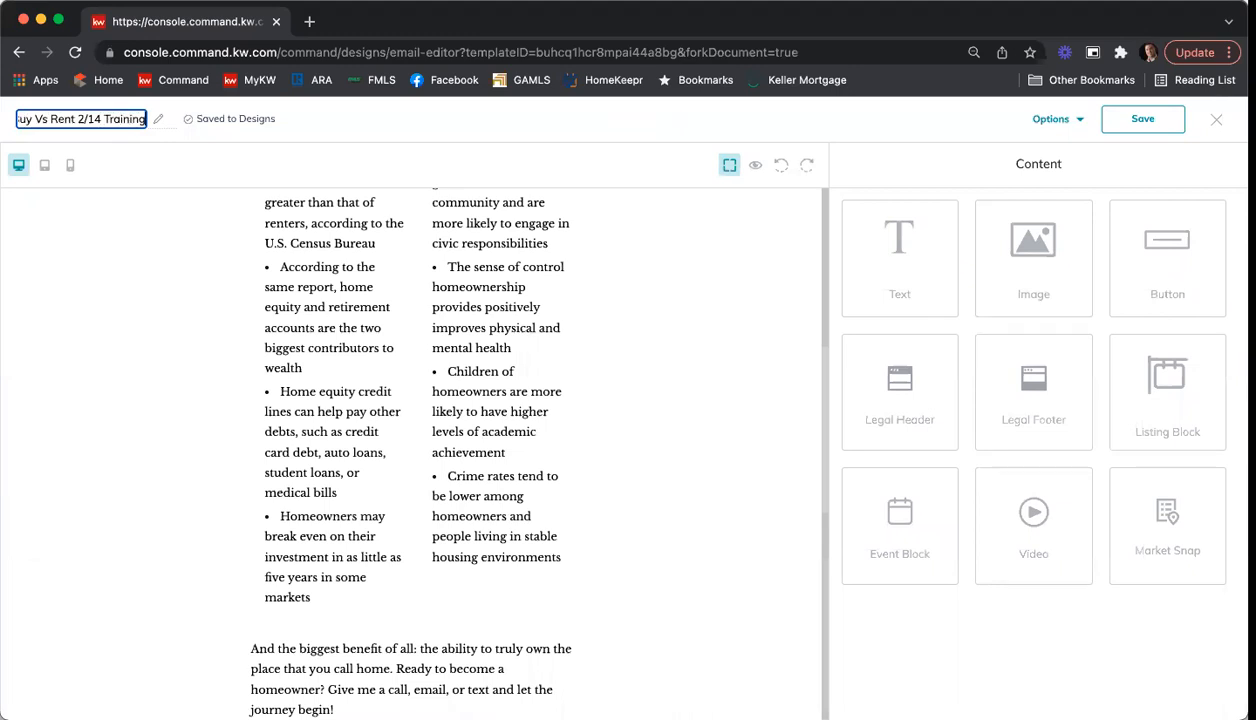
Step: Save the renamed Buy vs. Rent email and exit the editor, keeping the changes
left_click(1136, 119)
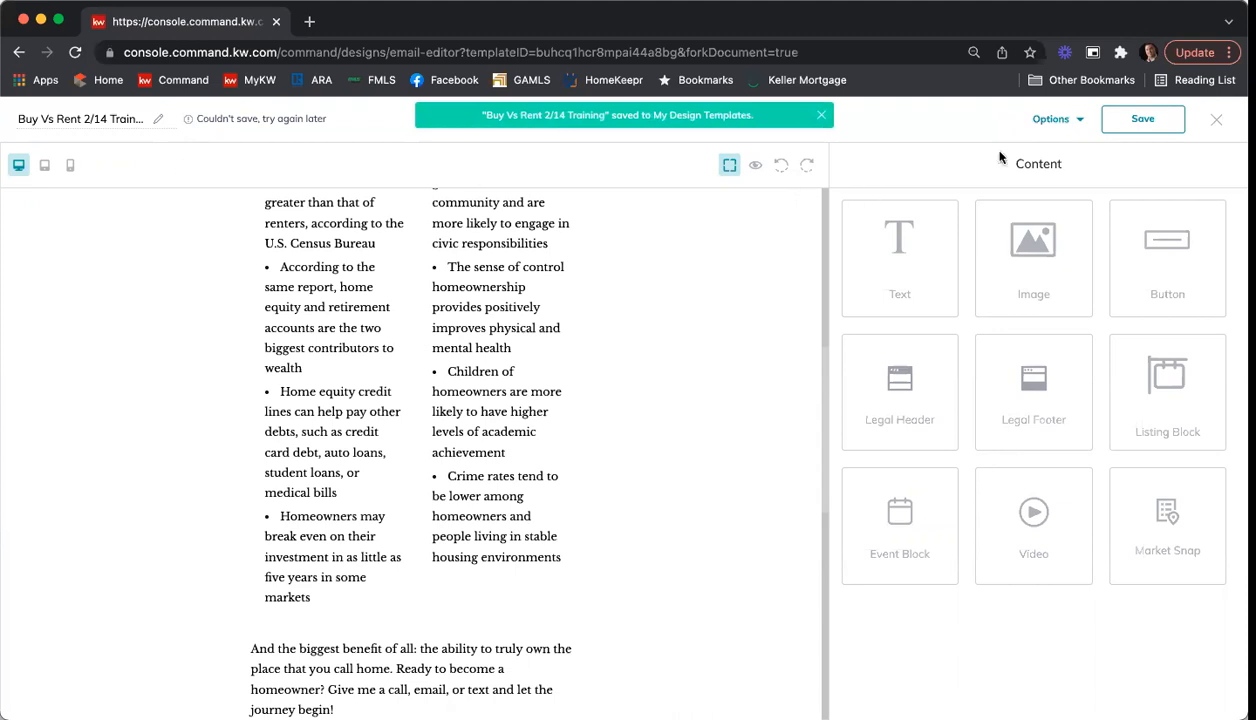
left_click(1215, 120)
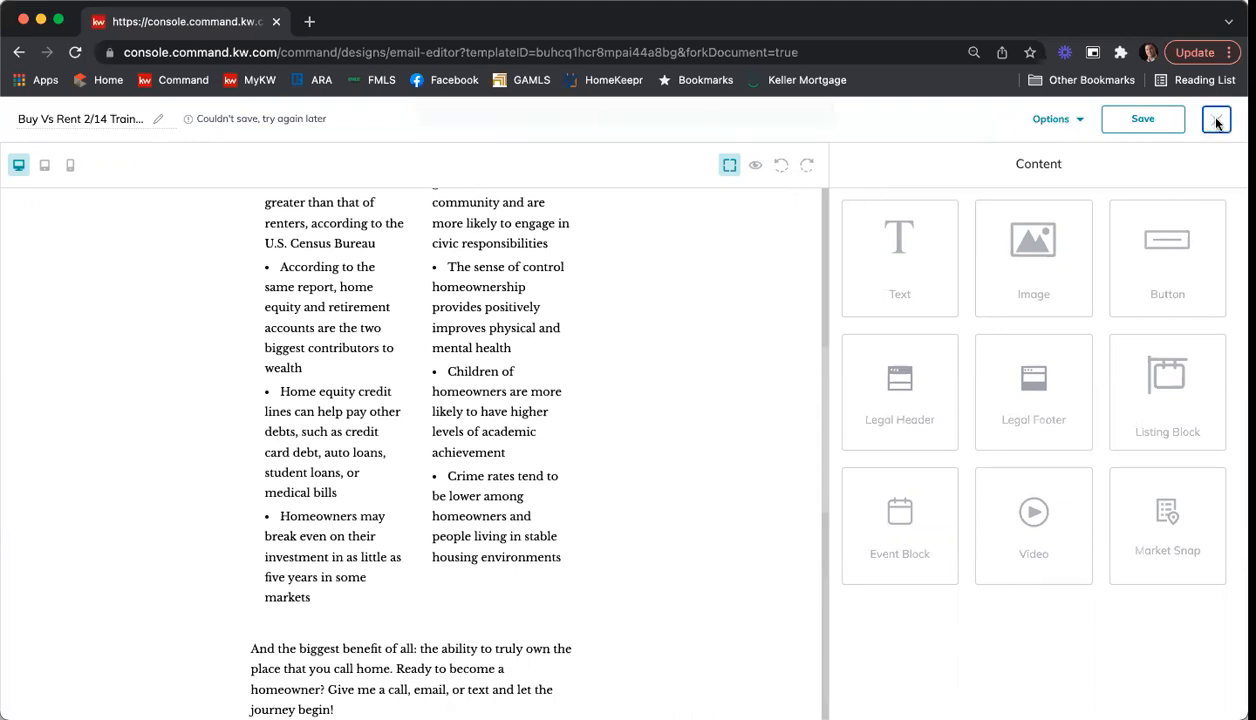
left_click(784, 463)
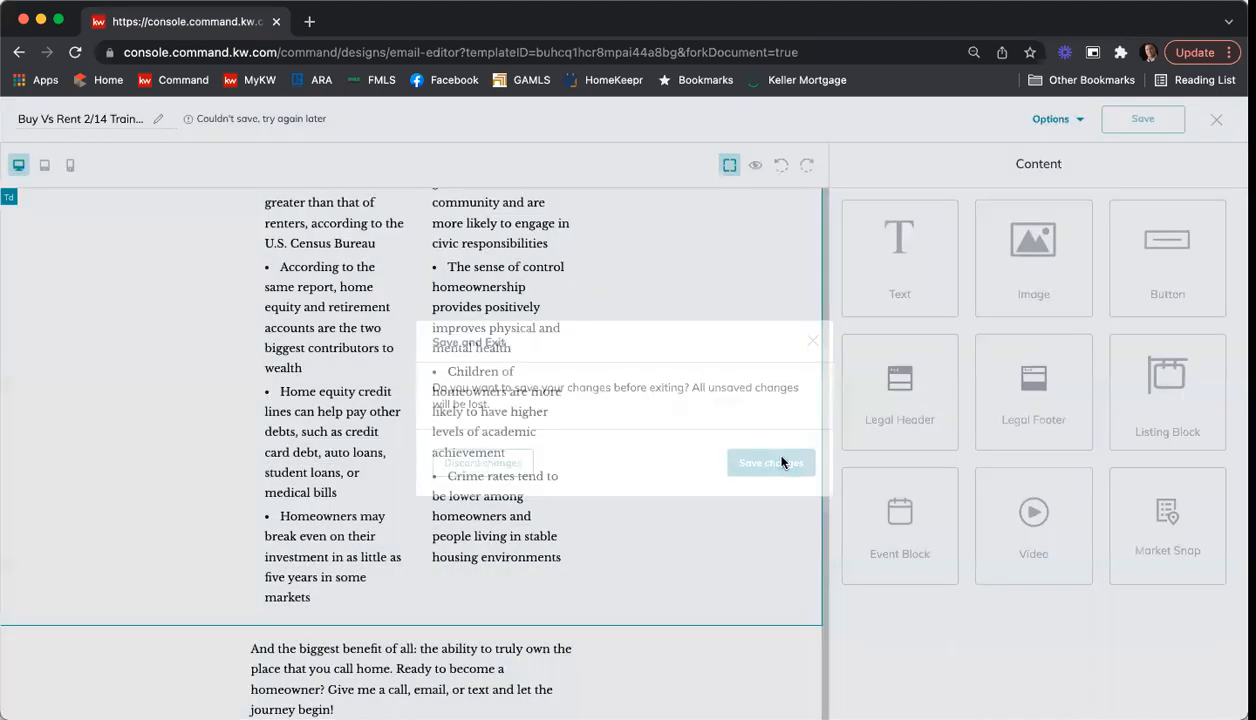
Step: Create a new email design starting from blank instead of a KW template
mouse_move(977, 392)
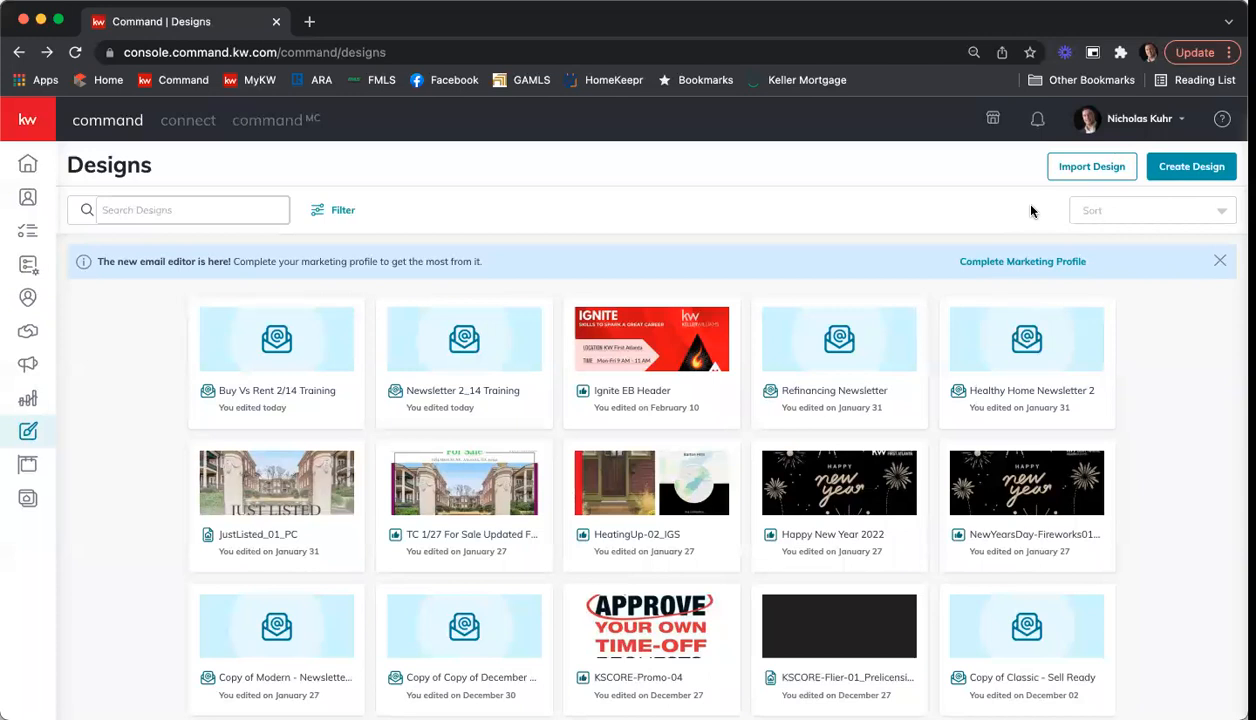
left_click(1181, 170)
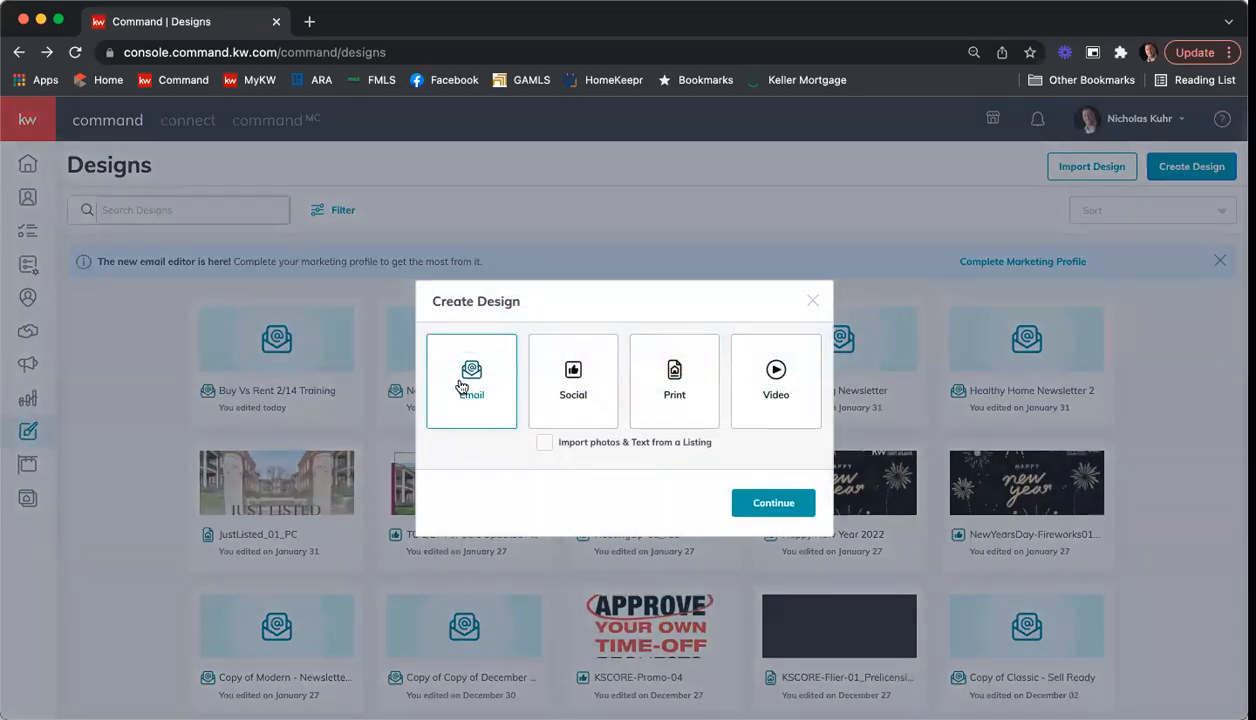
left_click(775, 504)
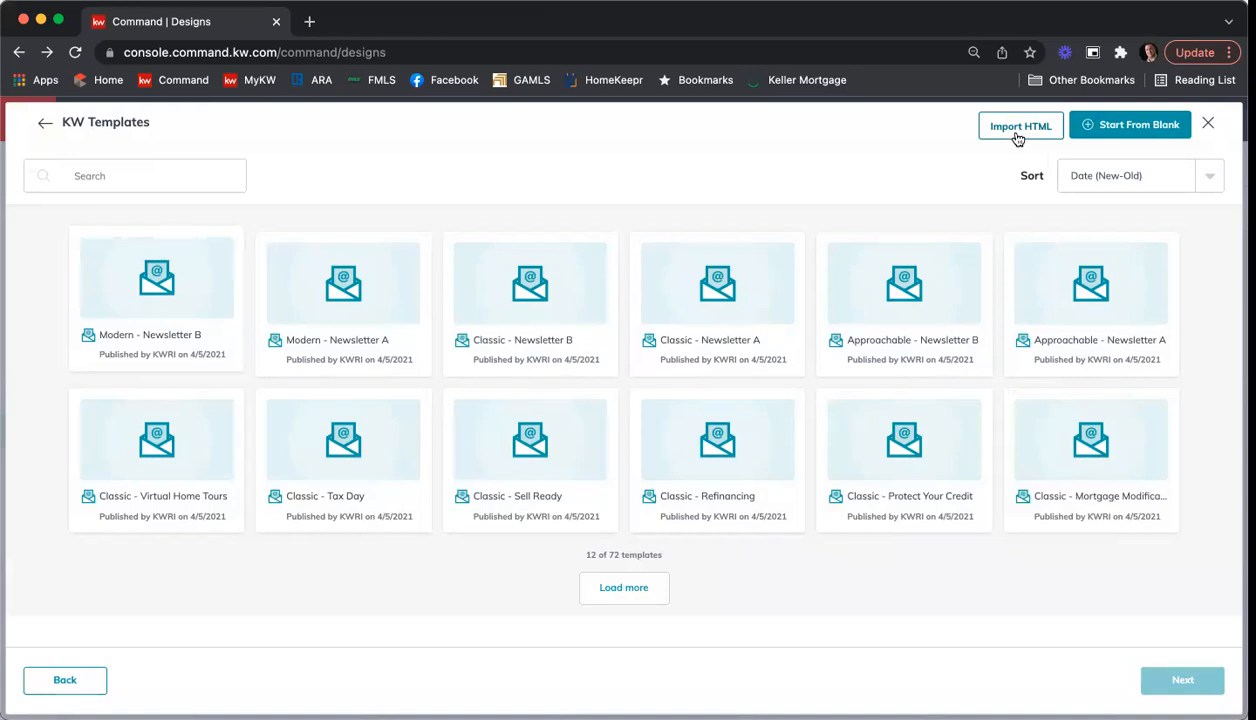
left_click(1135, 130)
Step: Name the blank email "Start from Blank Training 2/14"
left_click(104, 124)
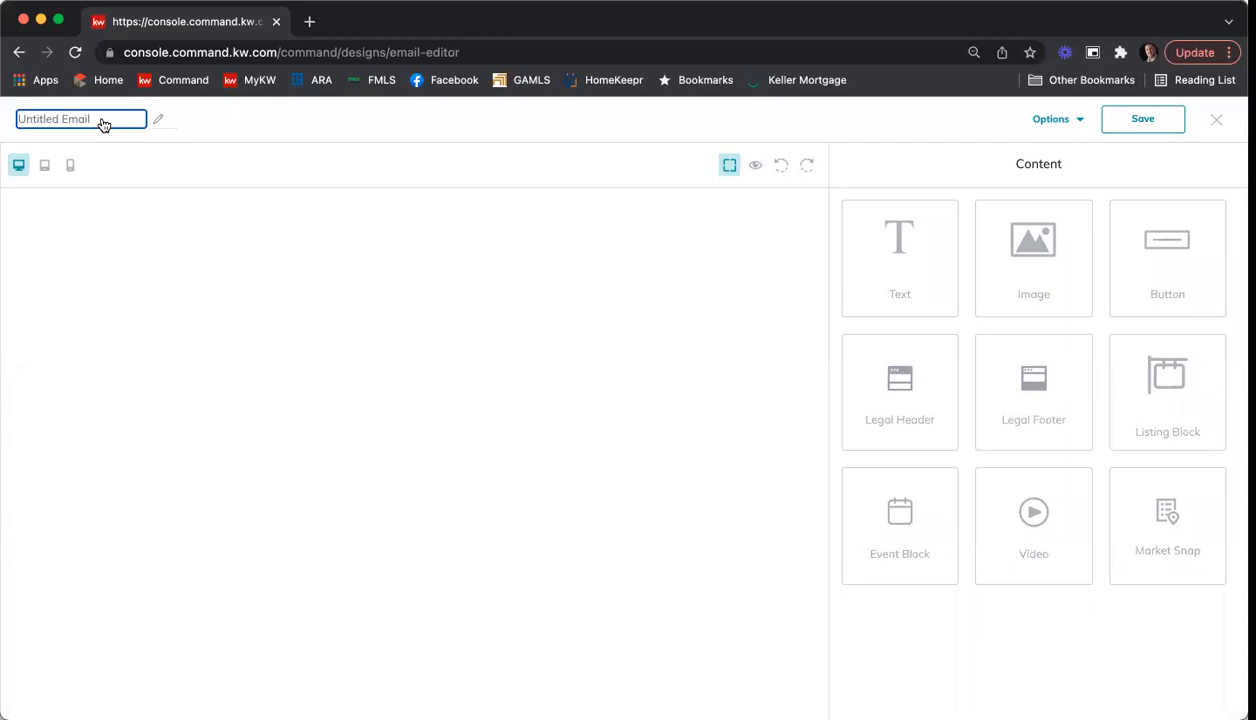
type("Start from")
type(" Blank Trai")
type("ning 2/14")
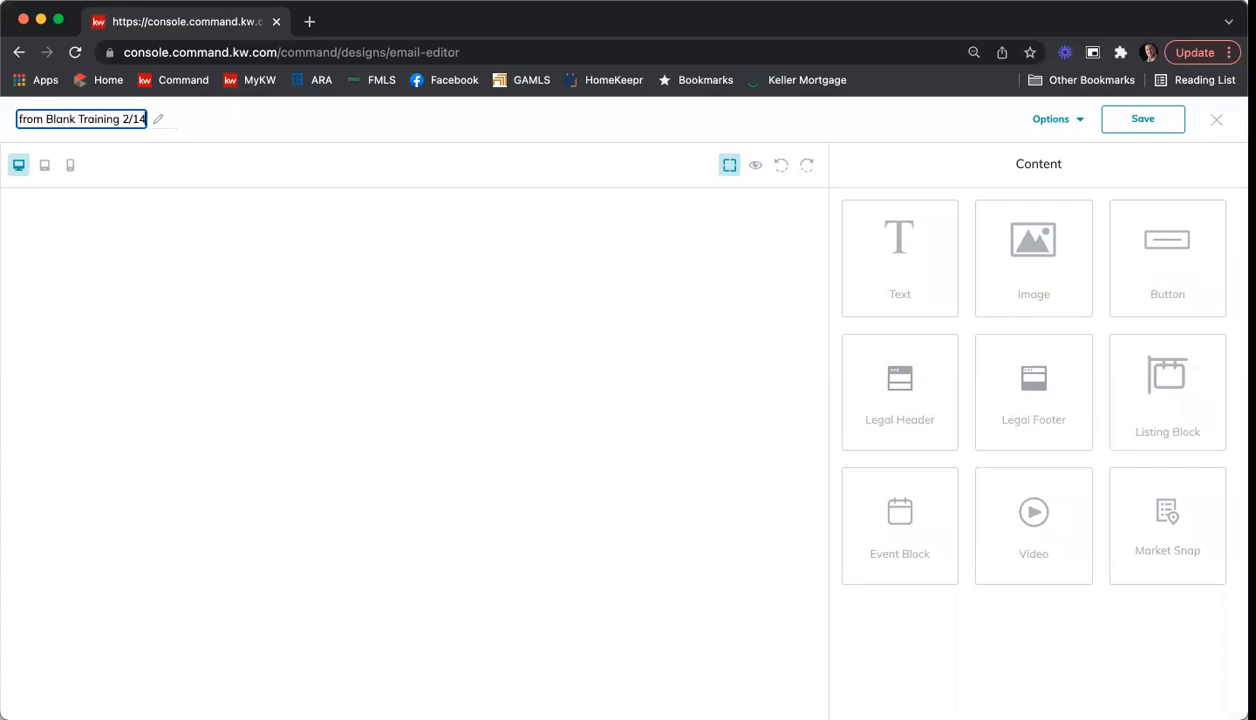
left_click(528, 307)
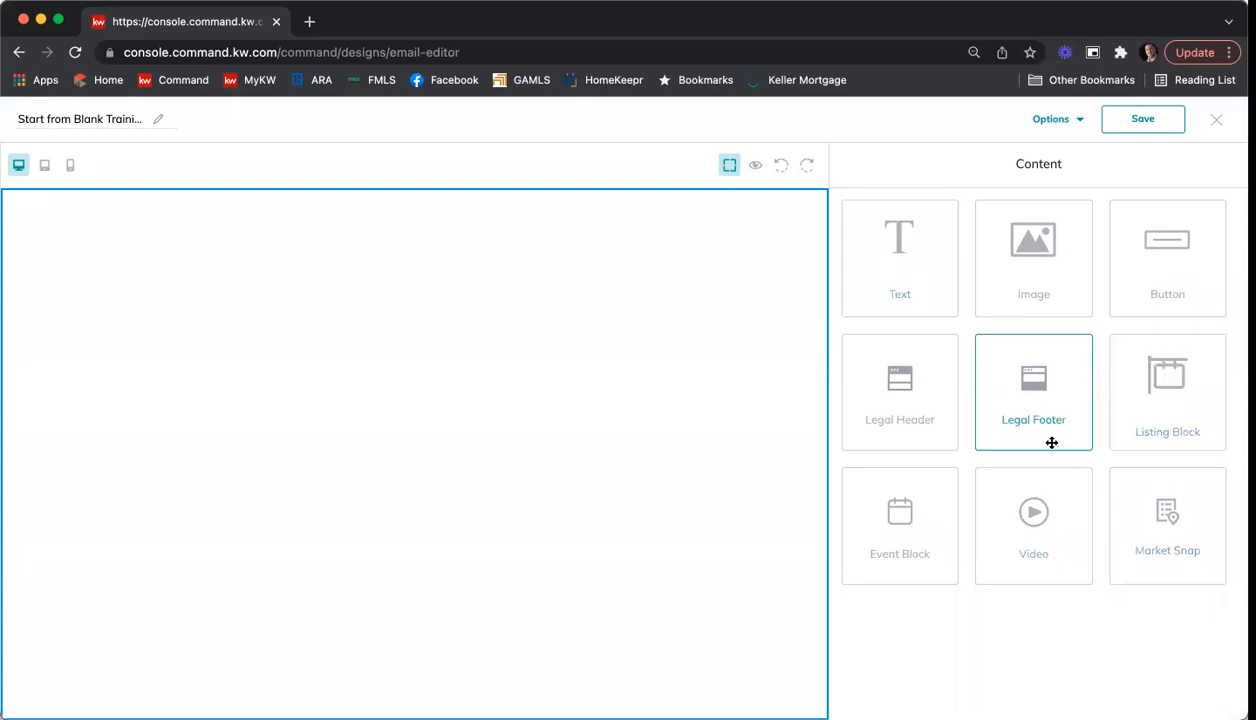
Step: Add a Legal Header block to the empty email and a Text block beneath it
left_click_drag(929, 413, 630, 342)
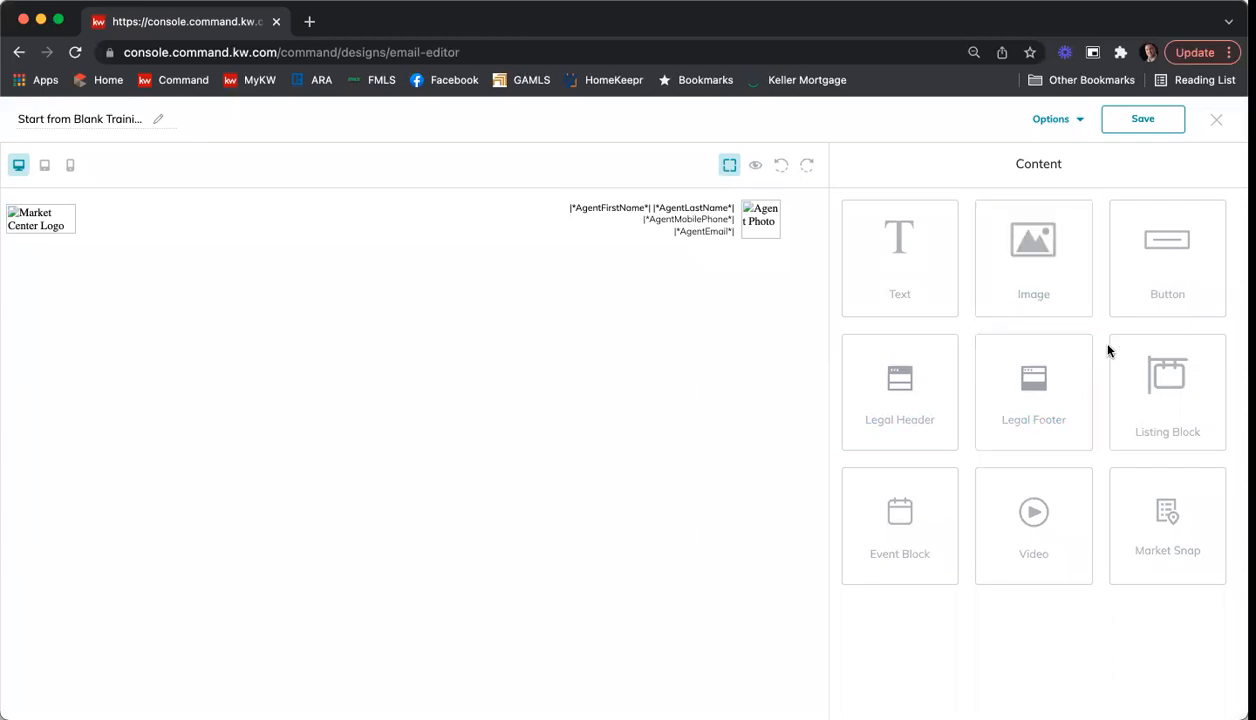
left_click_drag(908, 256, 561, 384)
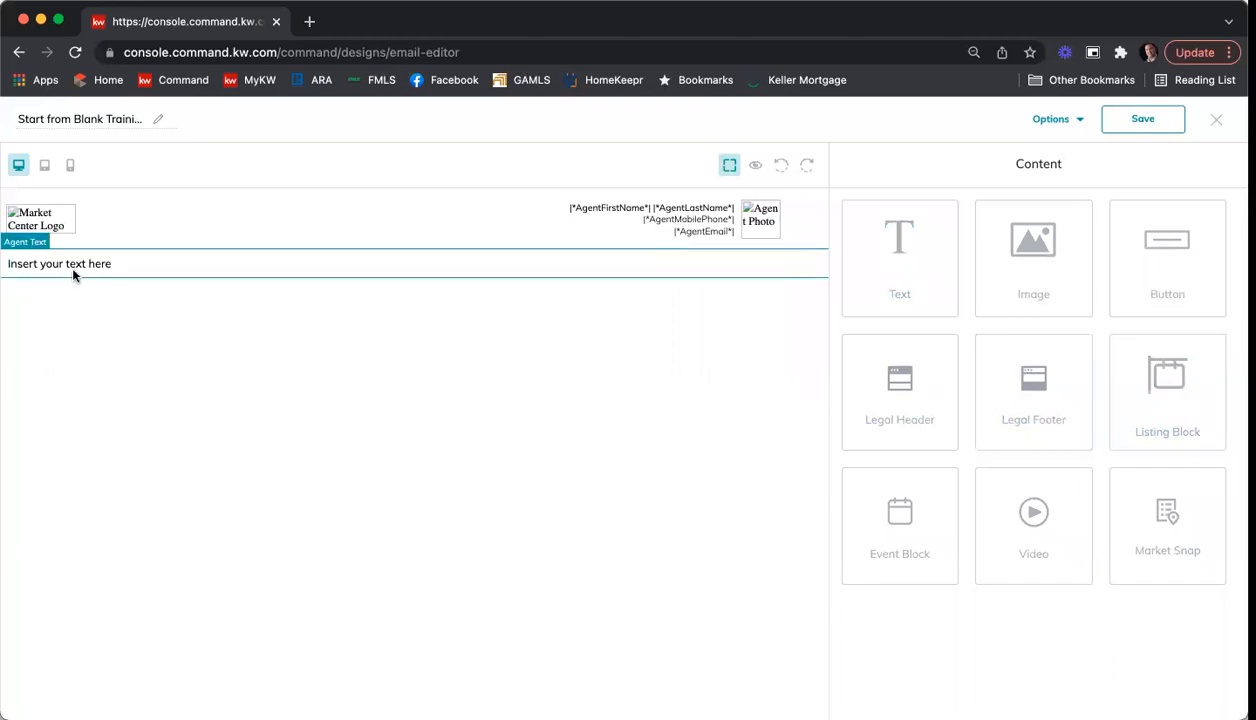
Step: Replace the text block's placeholder with the greeting "Hi |*ContactFirstName*|," using the contact first name merge field, and start a new paragraph
left_click(796, 246)
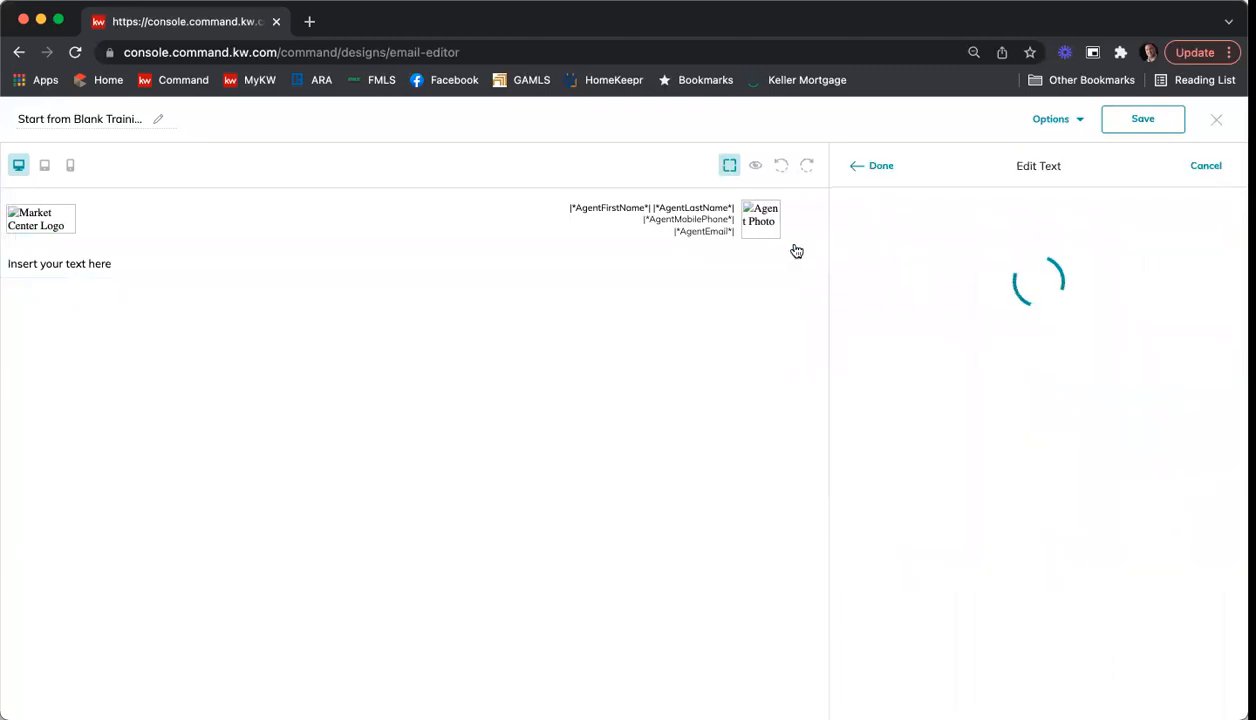
double_click(918, 266)
key("ctrl+a")
type("hi")
key("Left")
key("BackSpace")
type("H")
left_click(1126, 215)
scroll(1153, 312, "down", 5)
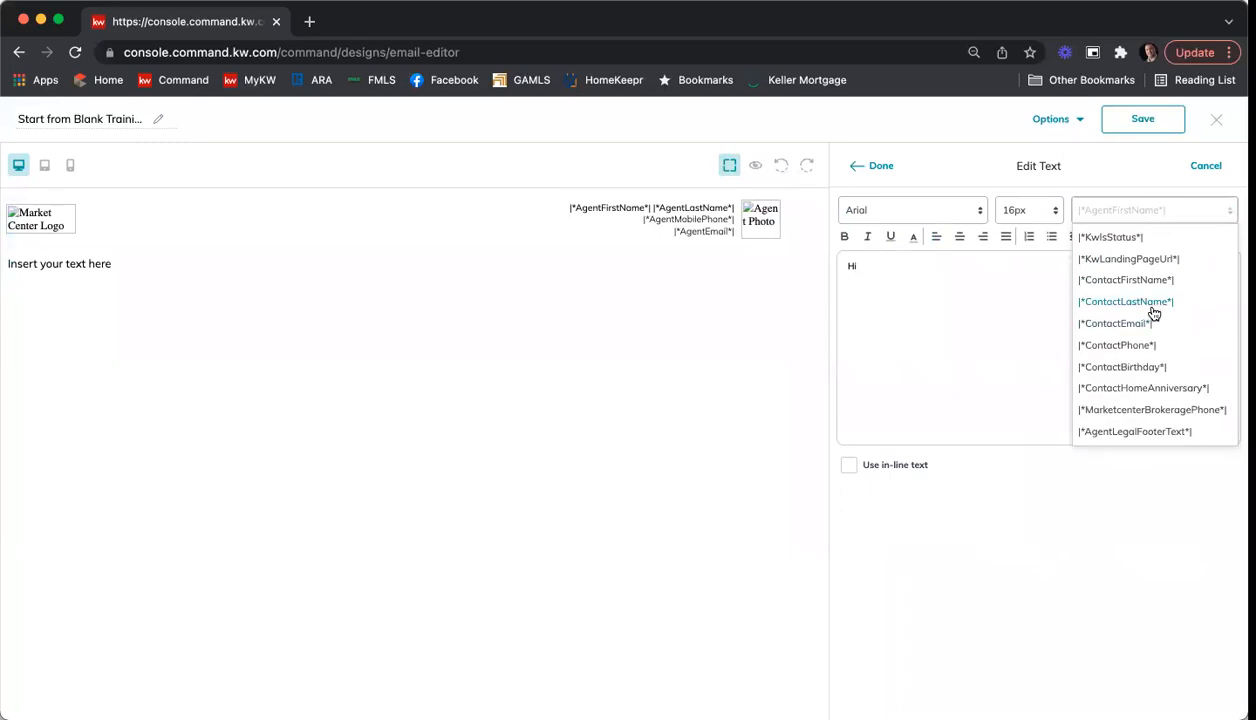
left_click(1152, 281)
type(",")
key("Return")
Step: Write the opening line "I hope you're having a wonderful Valentine's Day." below the greeting
type("I hope you're")
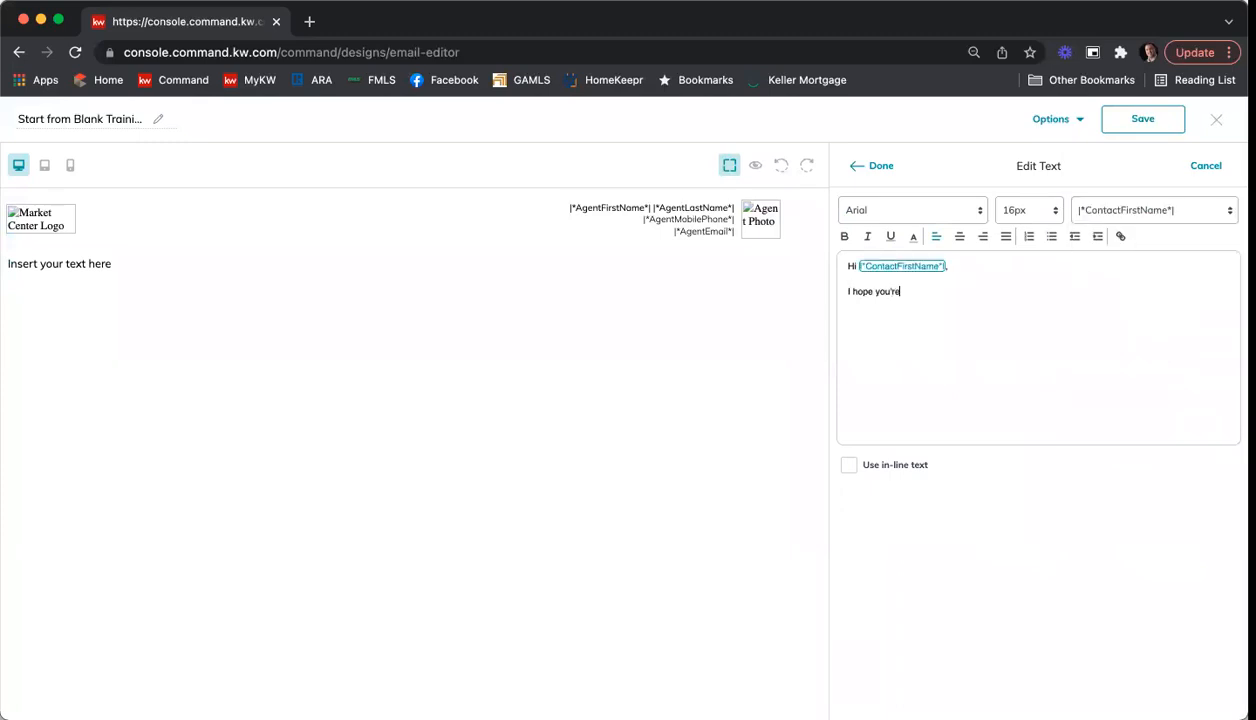
type(" having a wonderful Vaelentine's Day.")
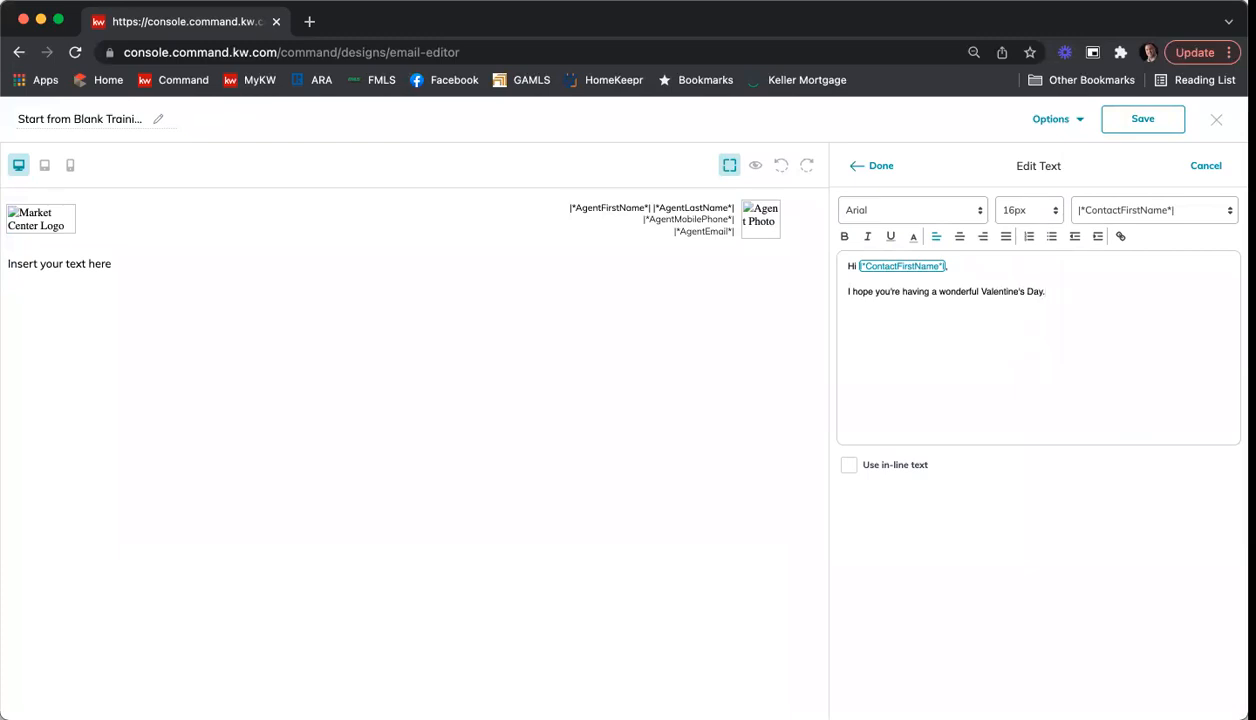
type("The real estate market is red hot!  Houses are selling in minutes.")
Step: Add the paragraph "The real estate market is red hot! Houses are selling in minutes." below the Valentine's Day line
key("Return")
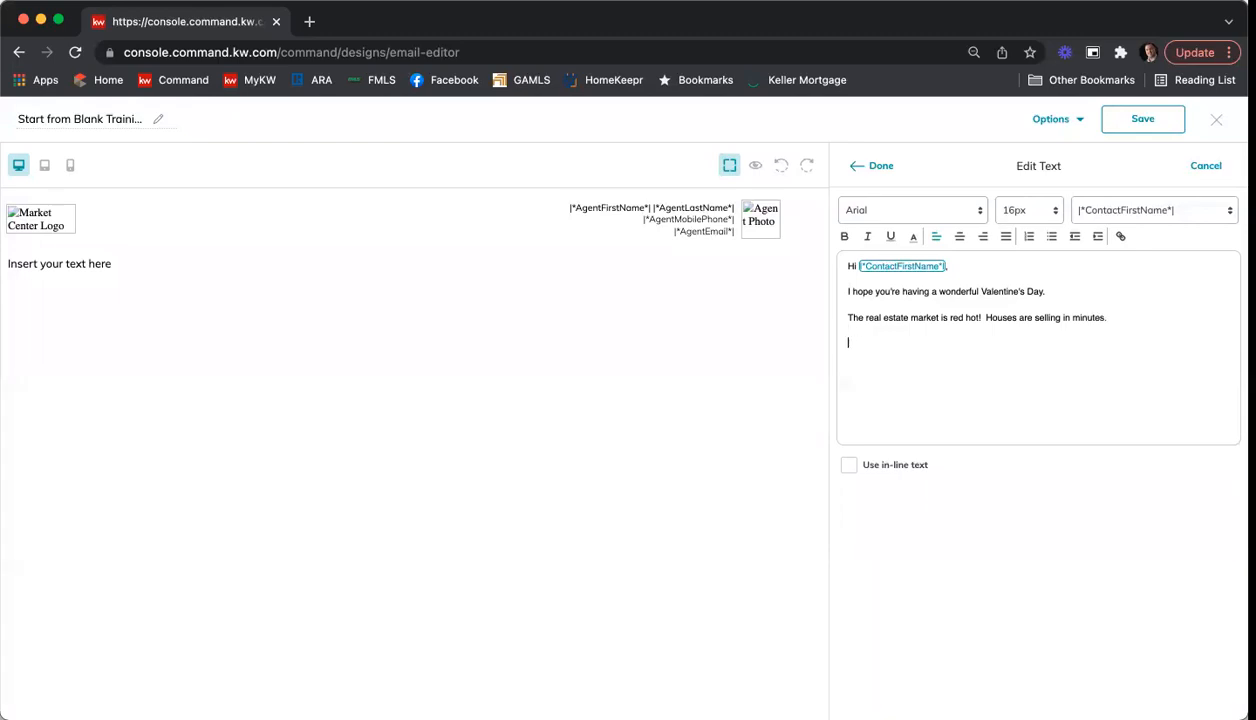
Step: Add the closing paragraph "Please let me know how I can help you with your real estate needs!"
type("Please let me know ")
type("how I can helop y")
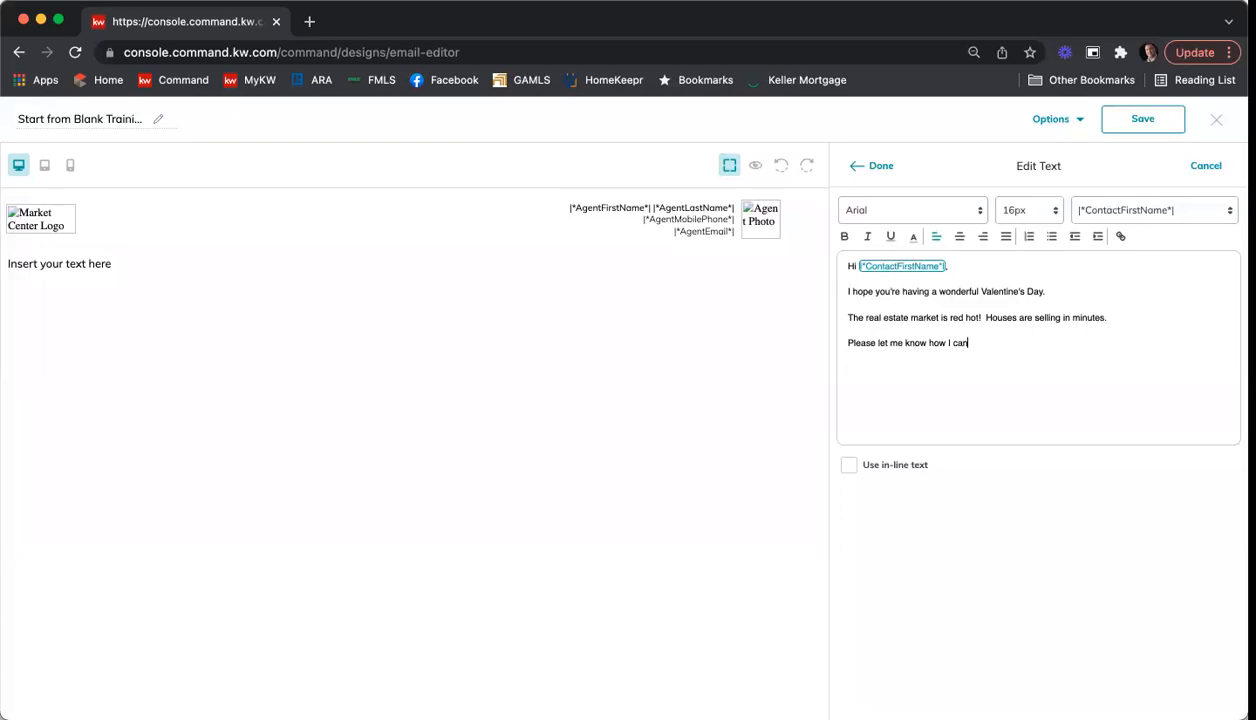
key("BackSpace")
key("BackSpace")
key("BackSpace")
key("BackSpace")
key("BackSpace")
key("BackSpace")
key("BackSpace")
type("help you with you")
type("r real estate nee")
type("ds! ")
type("Thank you,")
Step: Sign off with "Thank you," and the sender's first name on the line directly below, and finish editing the text
key("shift+Return")
type("Nic")
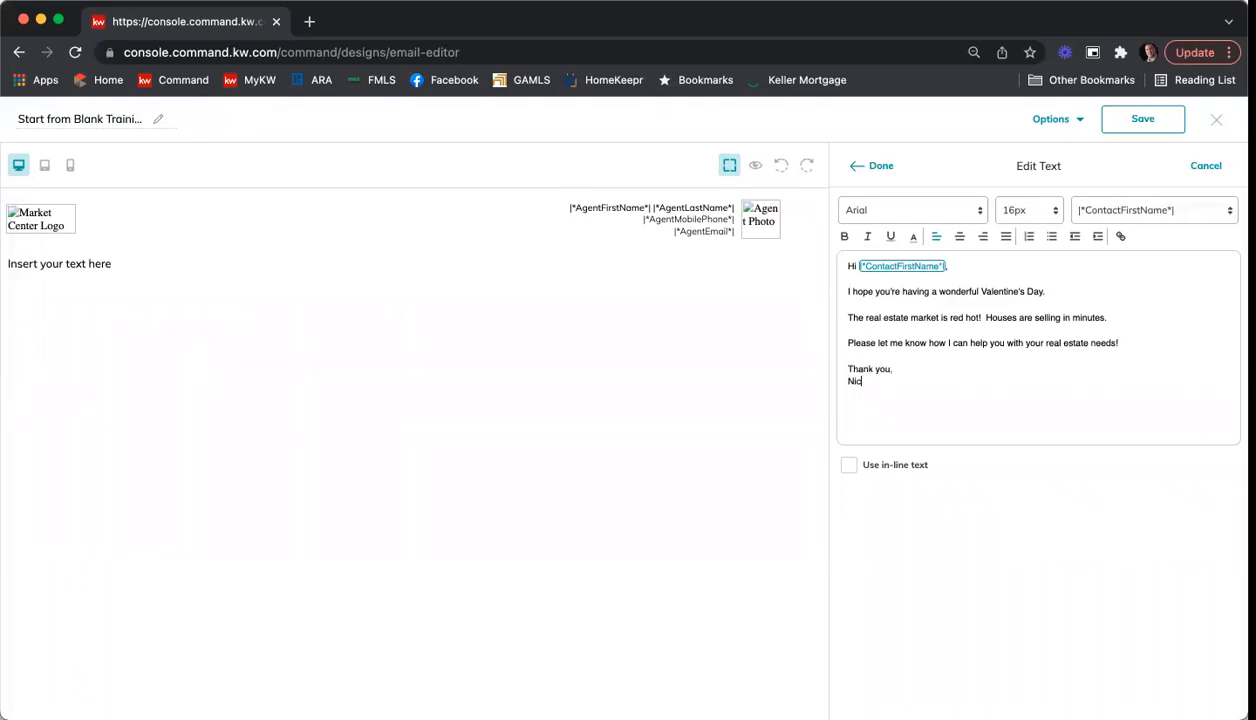
left_click(869, 167)
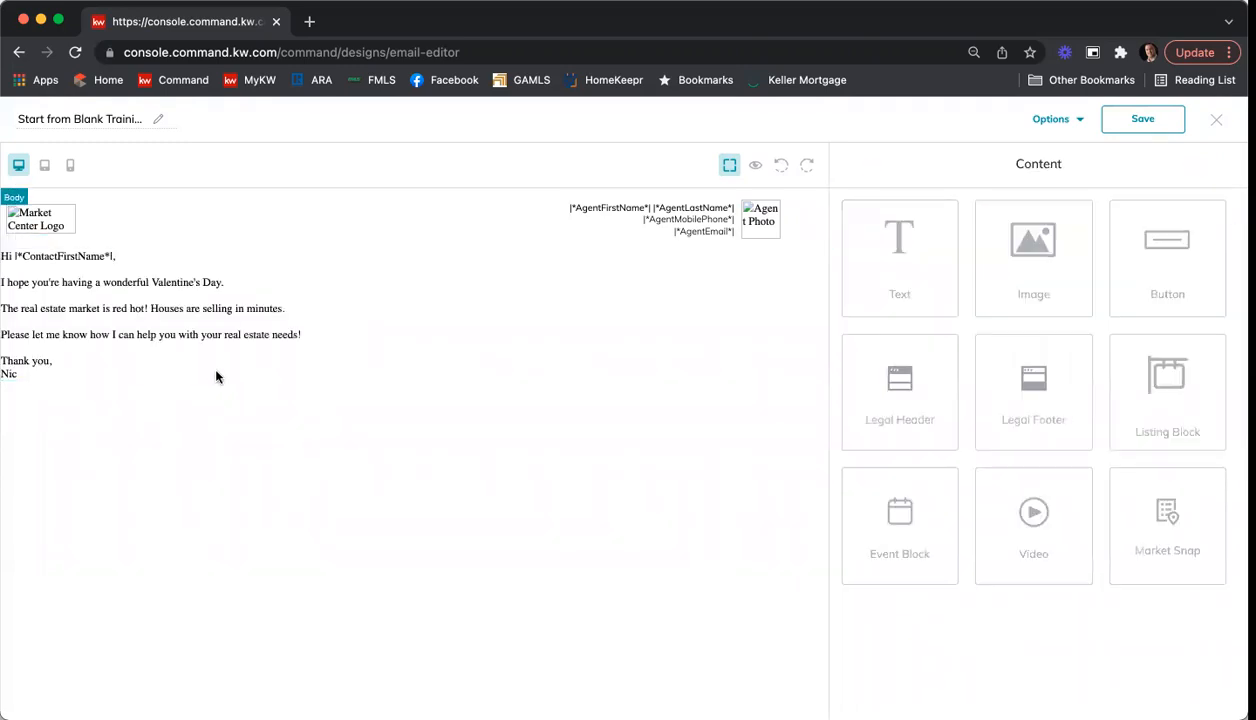
Step: Reopen the message text block, turn on in-line text and complete the spelling of the sender's first name in the sign-off
left_click(204, 317)
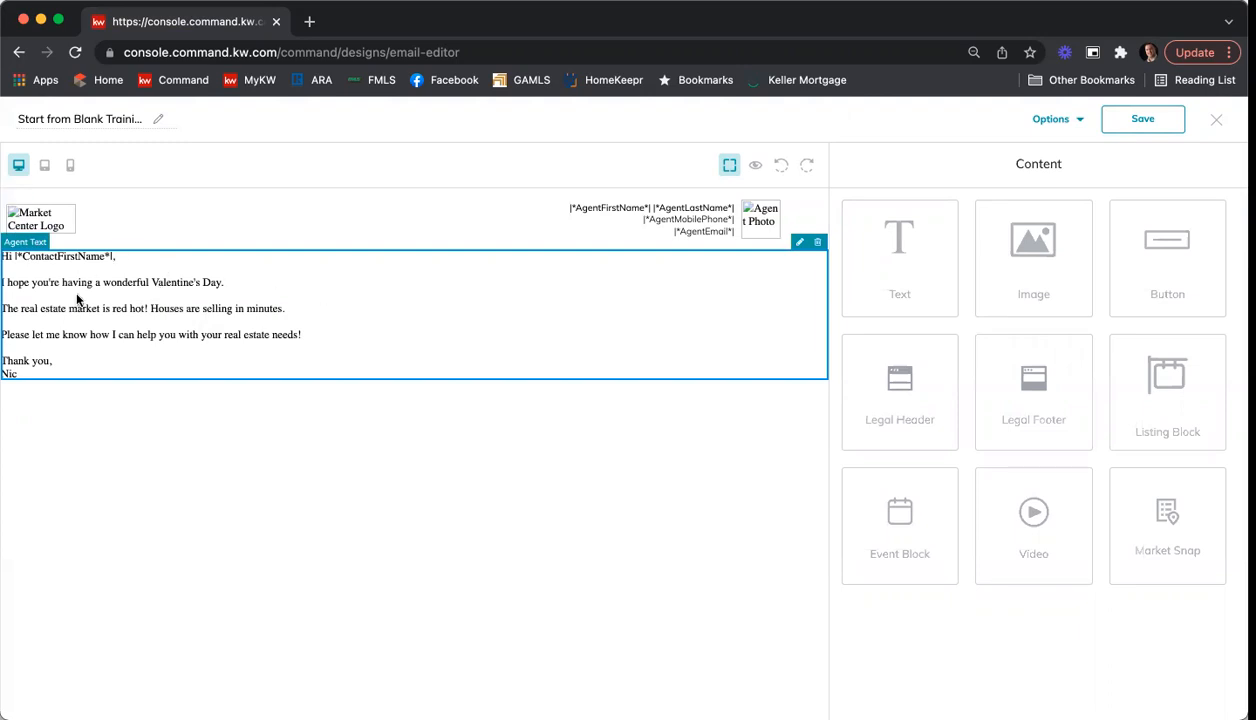
left_click(799, 243)
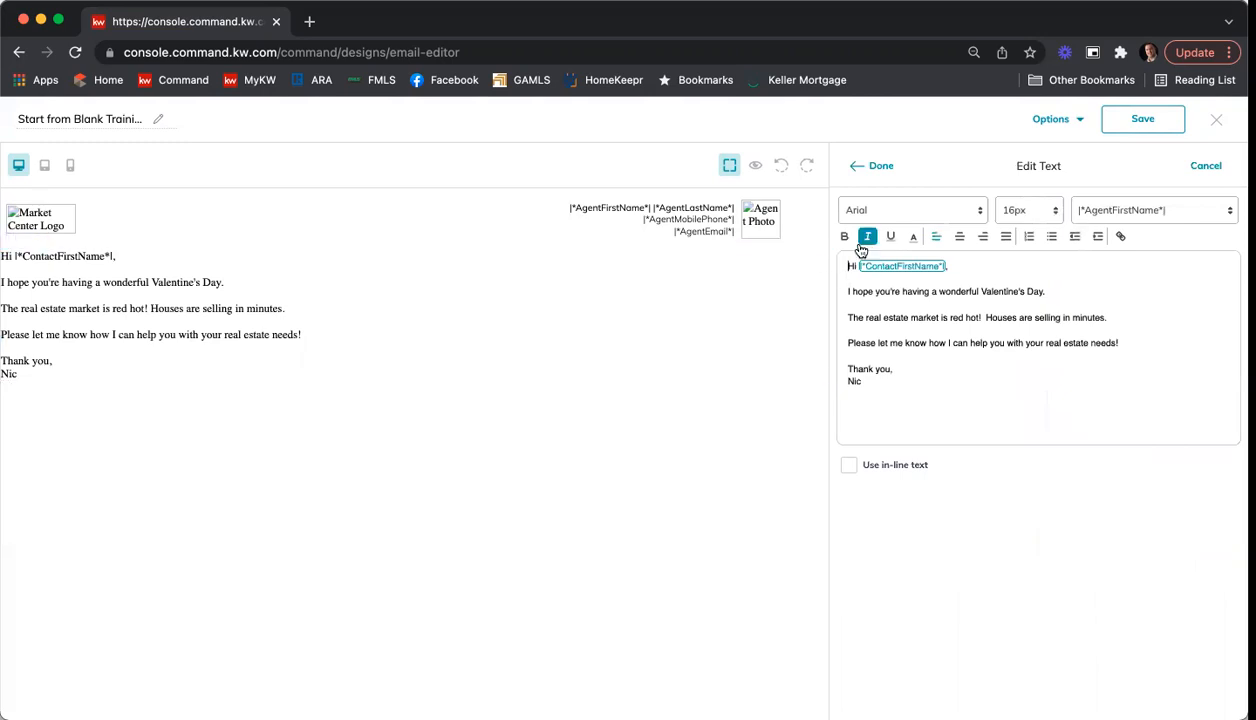
left_click(850, 466)
left_click(888, 383)
type("k")
Step: Indent the whole message by one level and apply the text changes
left_click_drag(866, 384, 823, 250)
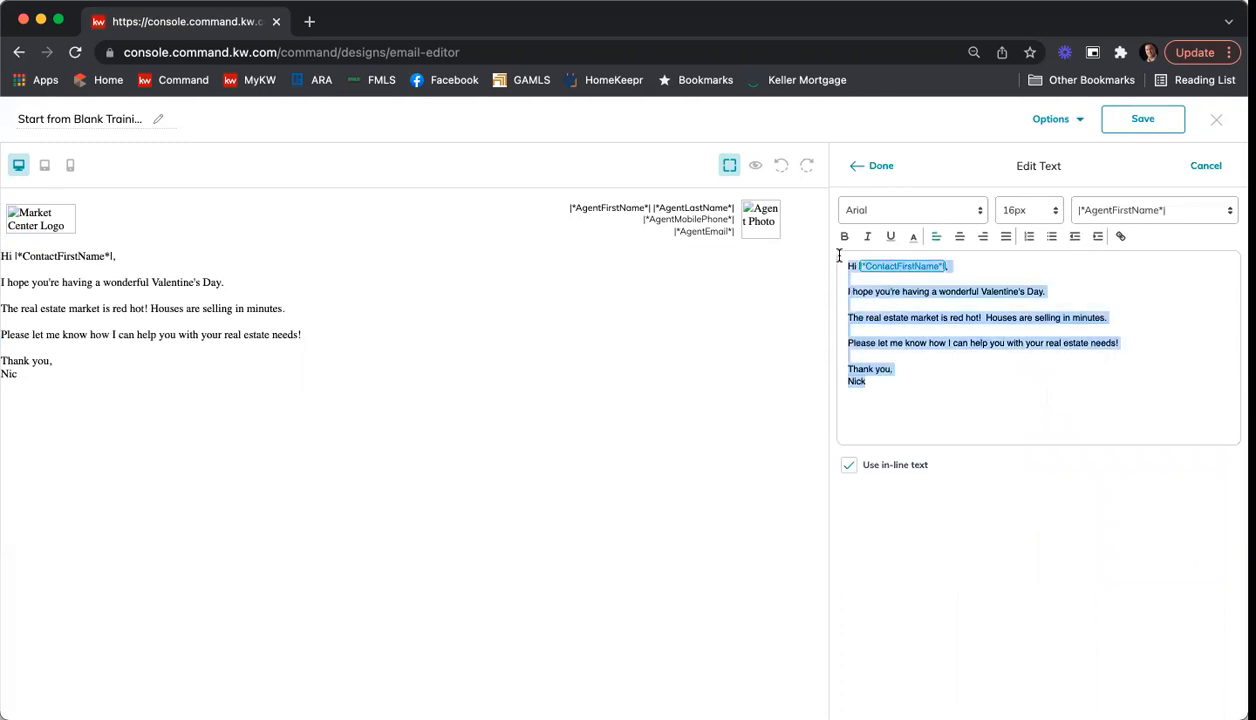
left_click(1096, 237)
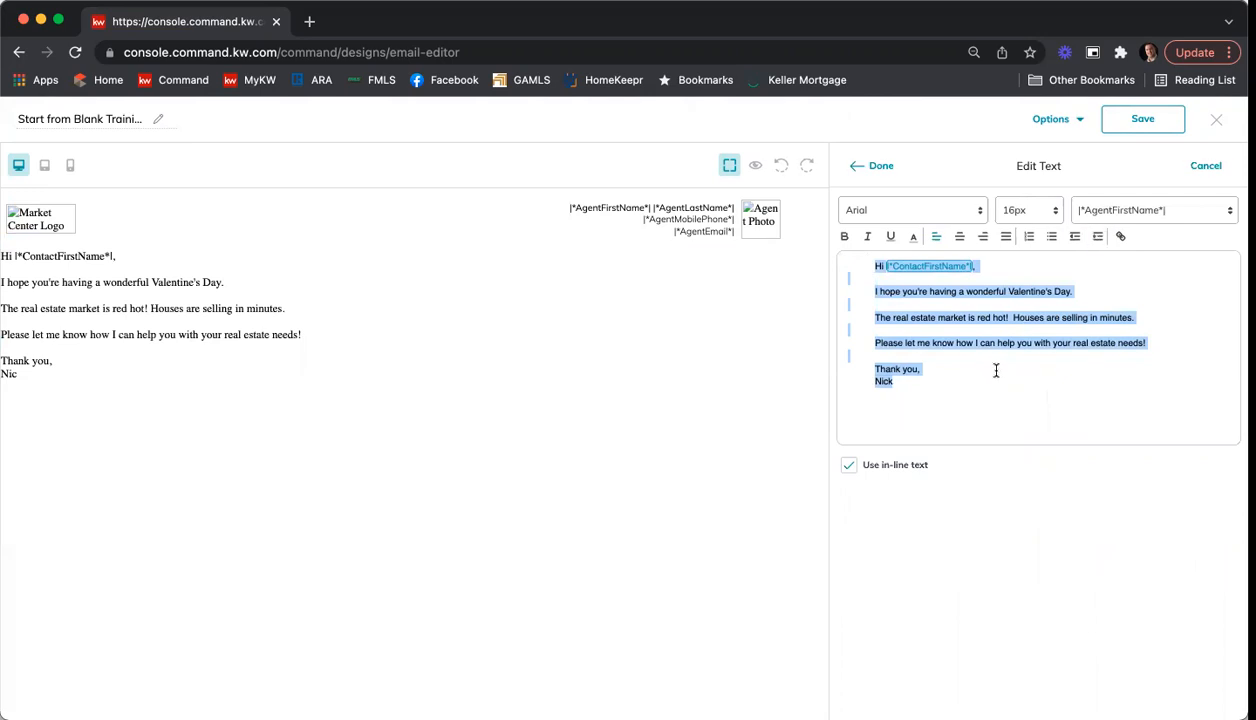
left_click(870, 165)
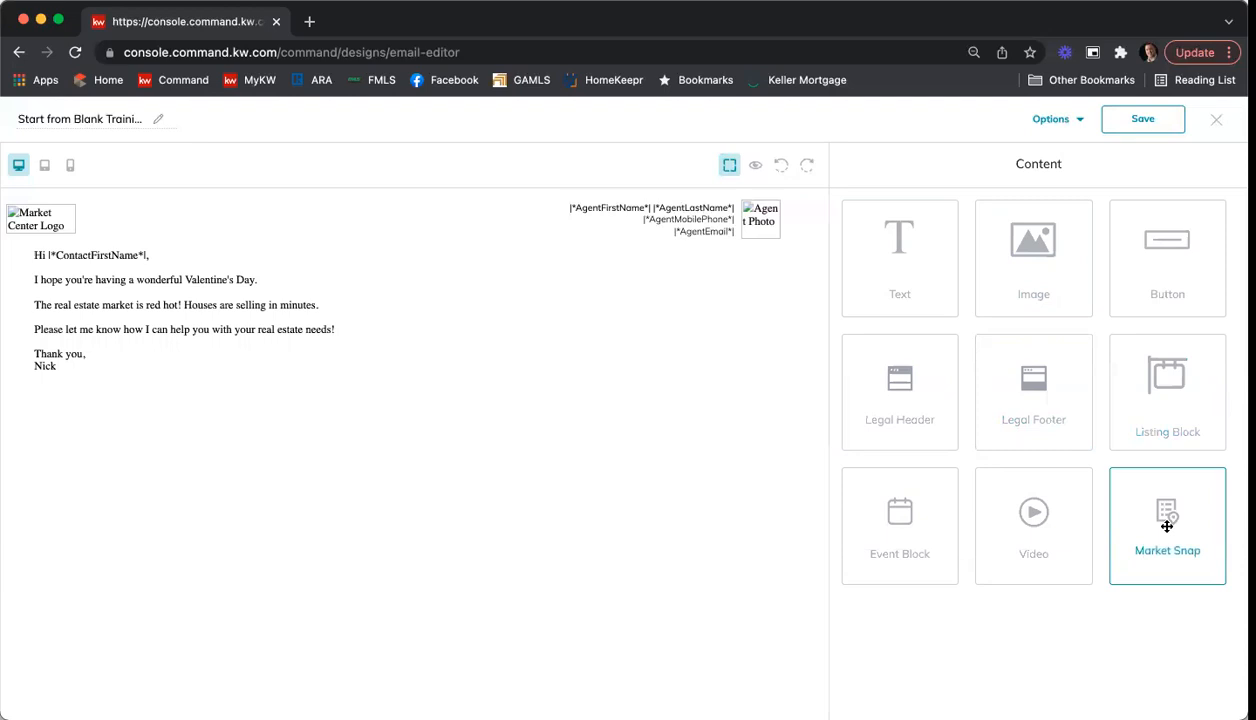
Step: Add a Market Snap block below the message and set its postal code to 30308
left_click_drag(1166, 525, 422, 502)
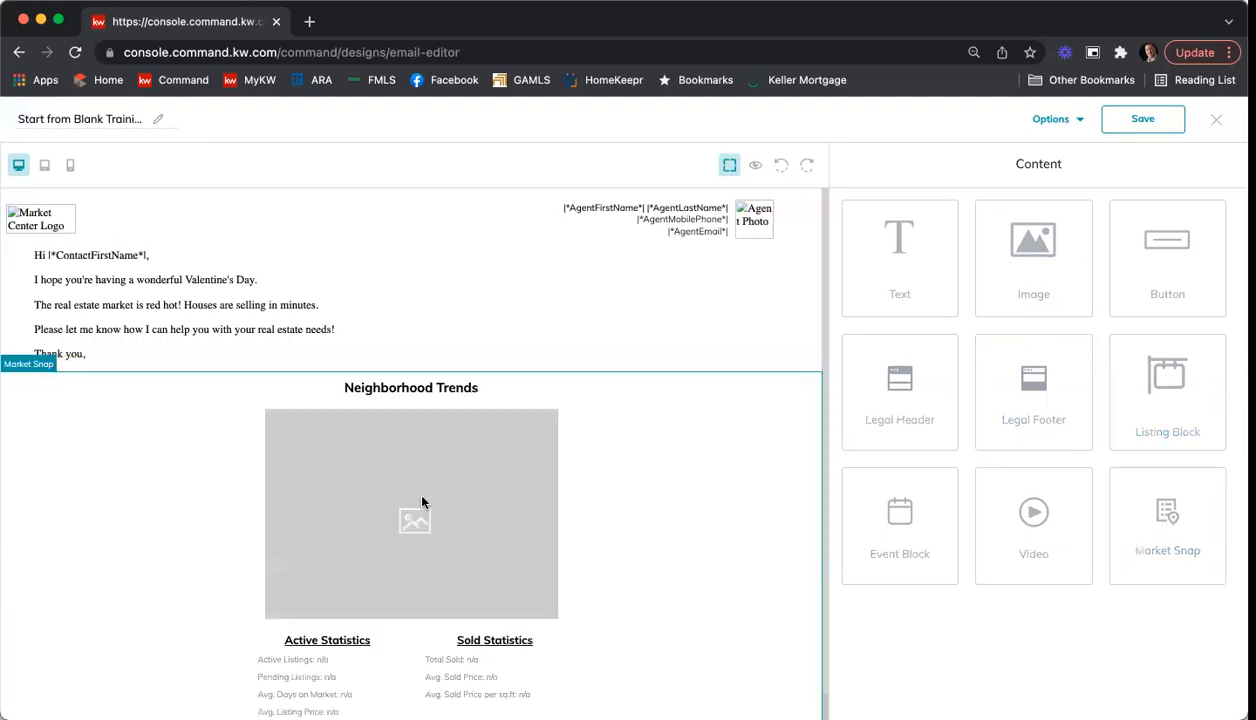
left_click(438, 390)
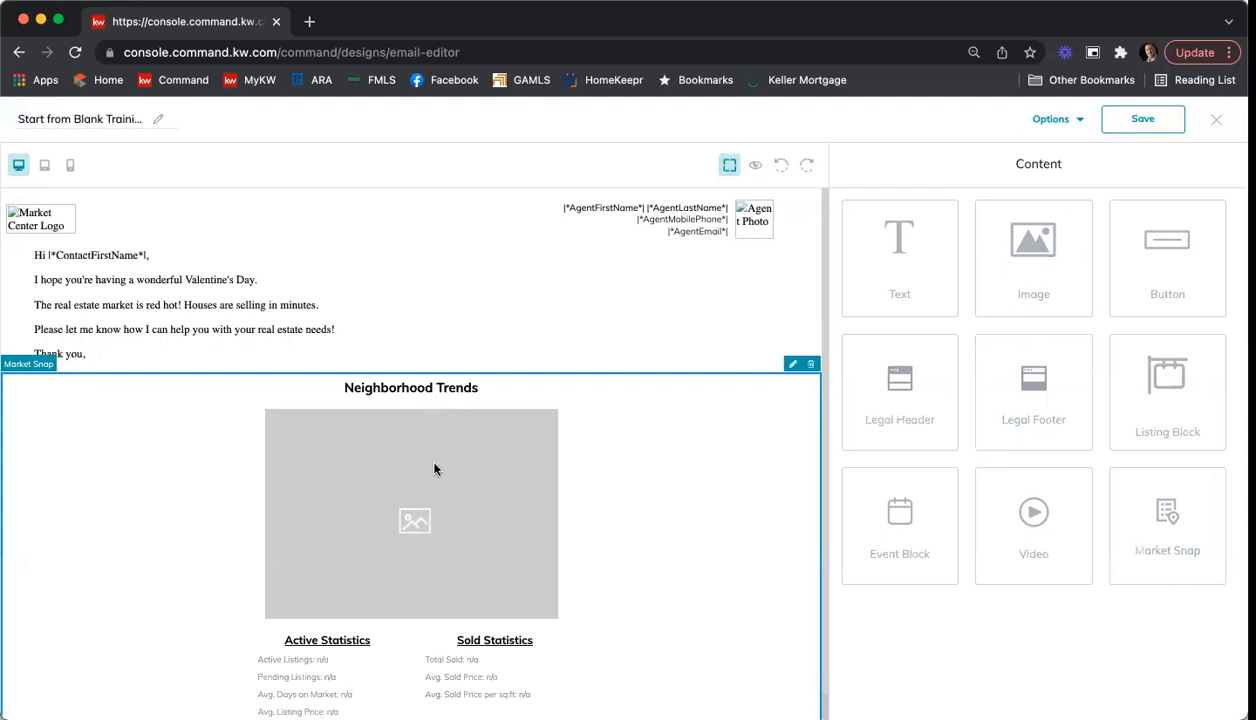
left_click(793, 366)
left_click(940, 294)
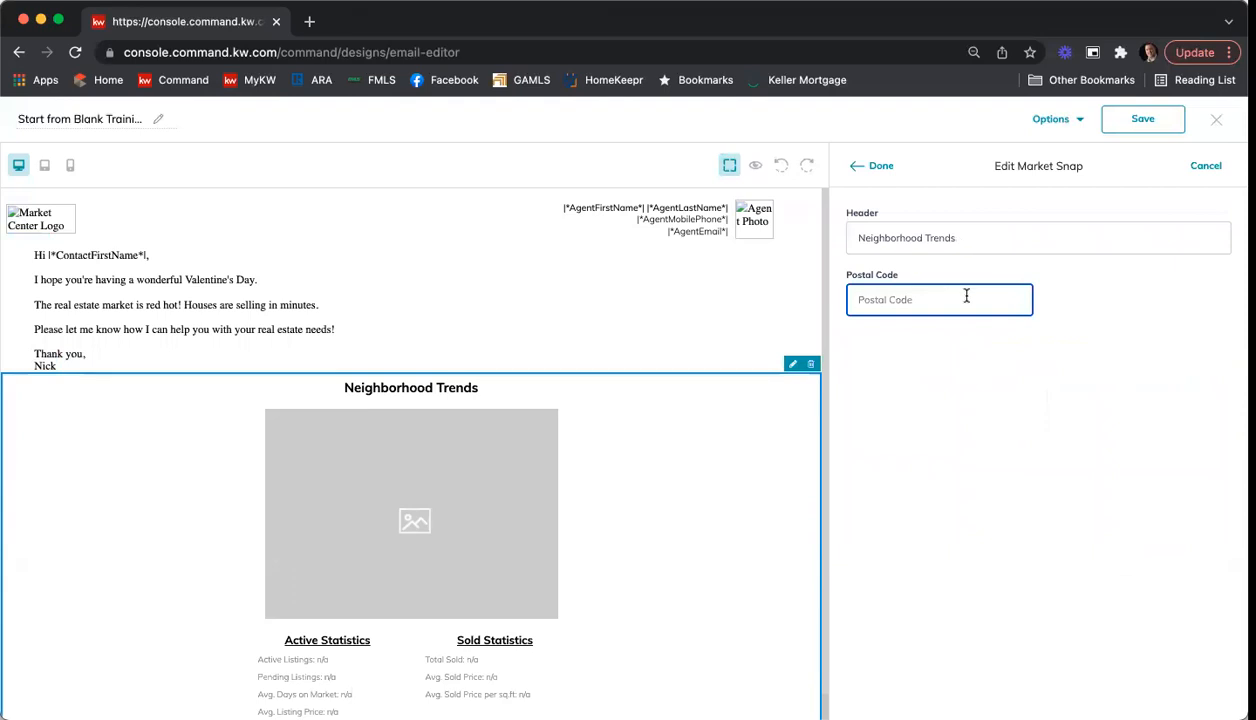
type("30308")
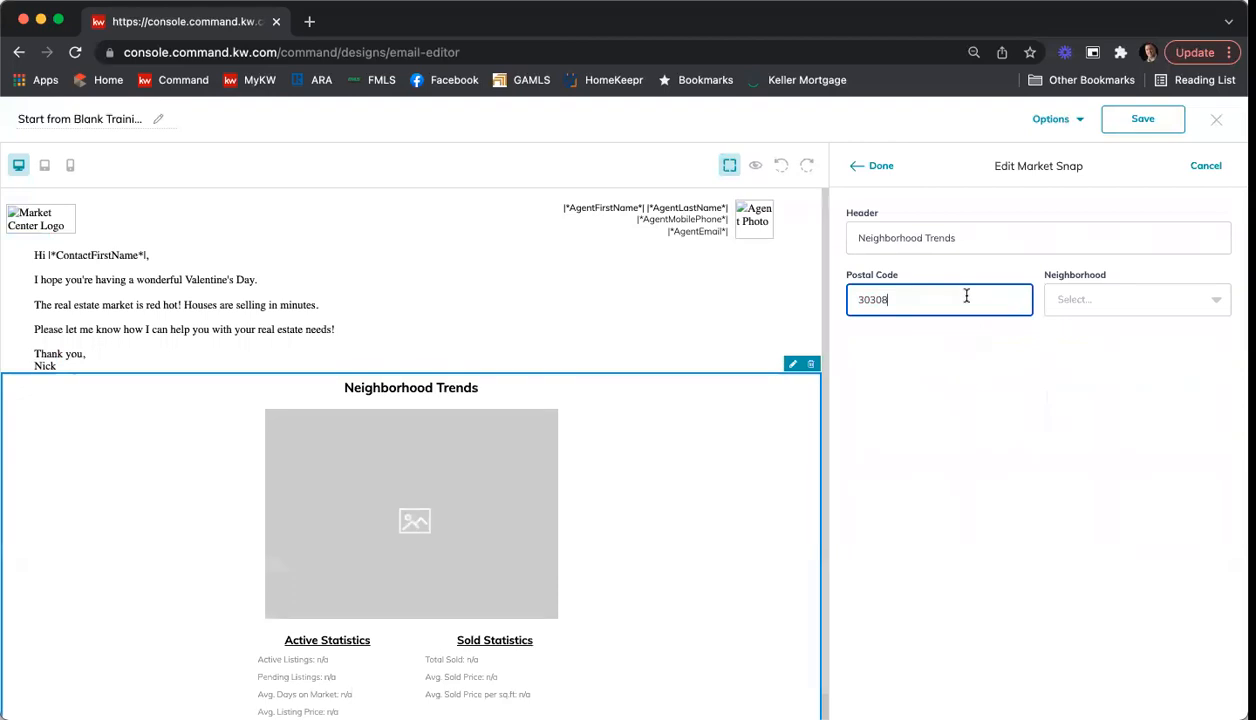
Step: Set the Market Snap's neighborhood to Old Fourth Ward
left_click(1133, 303)
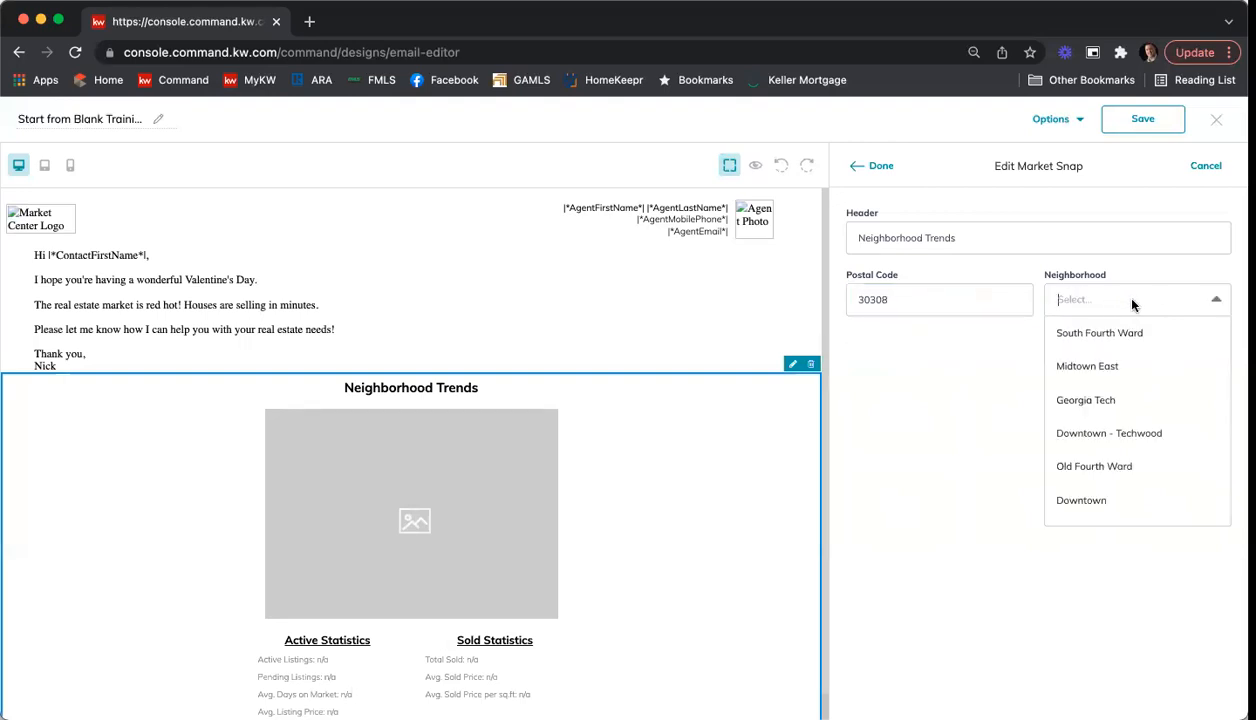
scroll(1155, 353, "down", 4)
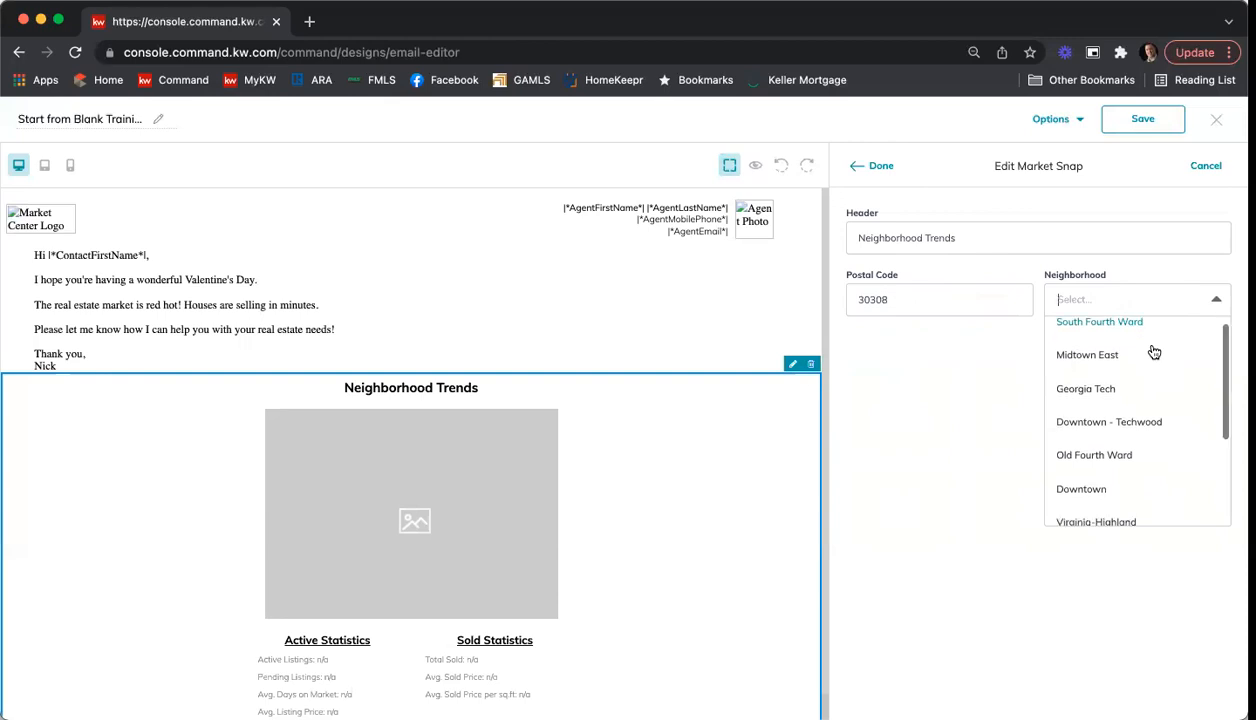
scroll(1155, 353, "down", 1)
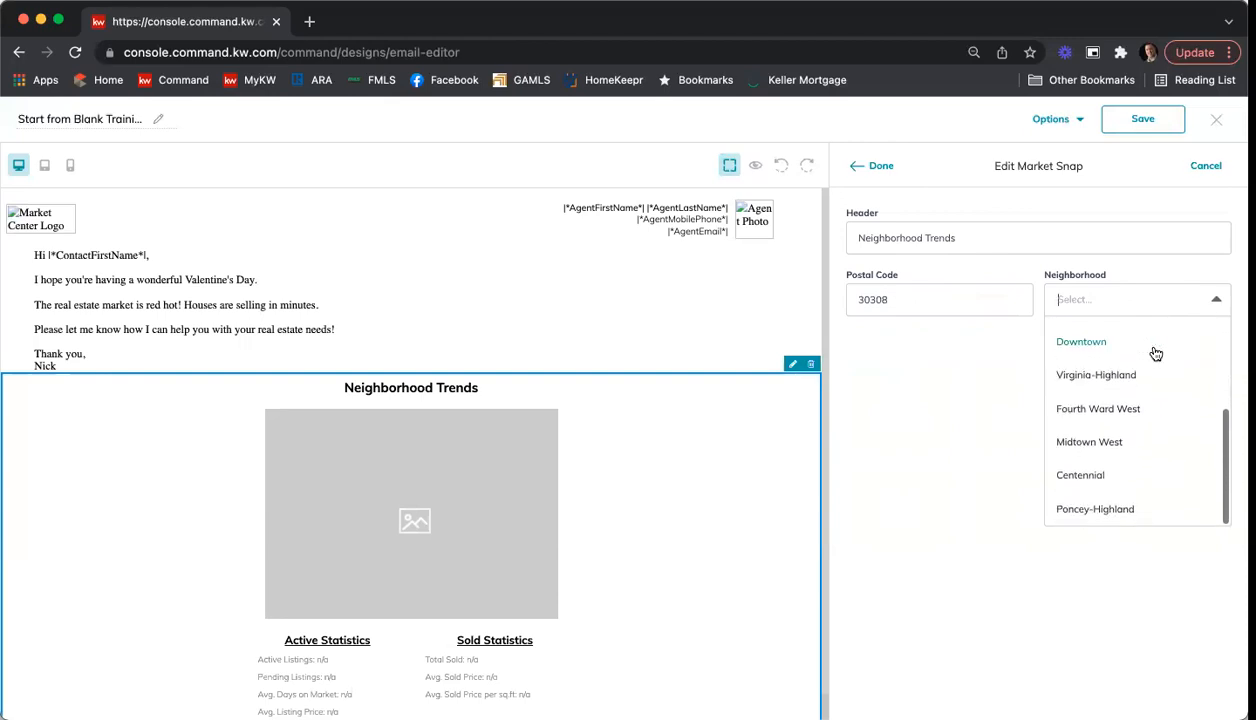
scroll(1155, 353, "up", 3)
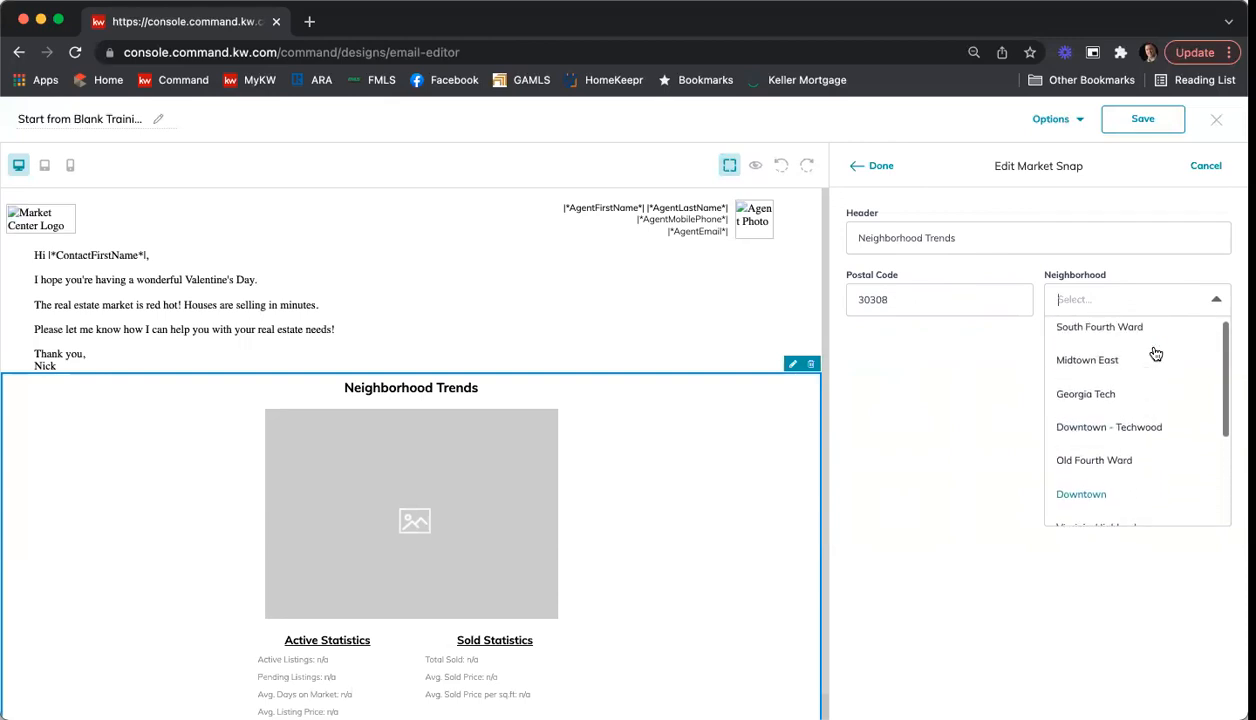
left_click(1133, 460)
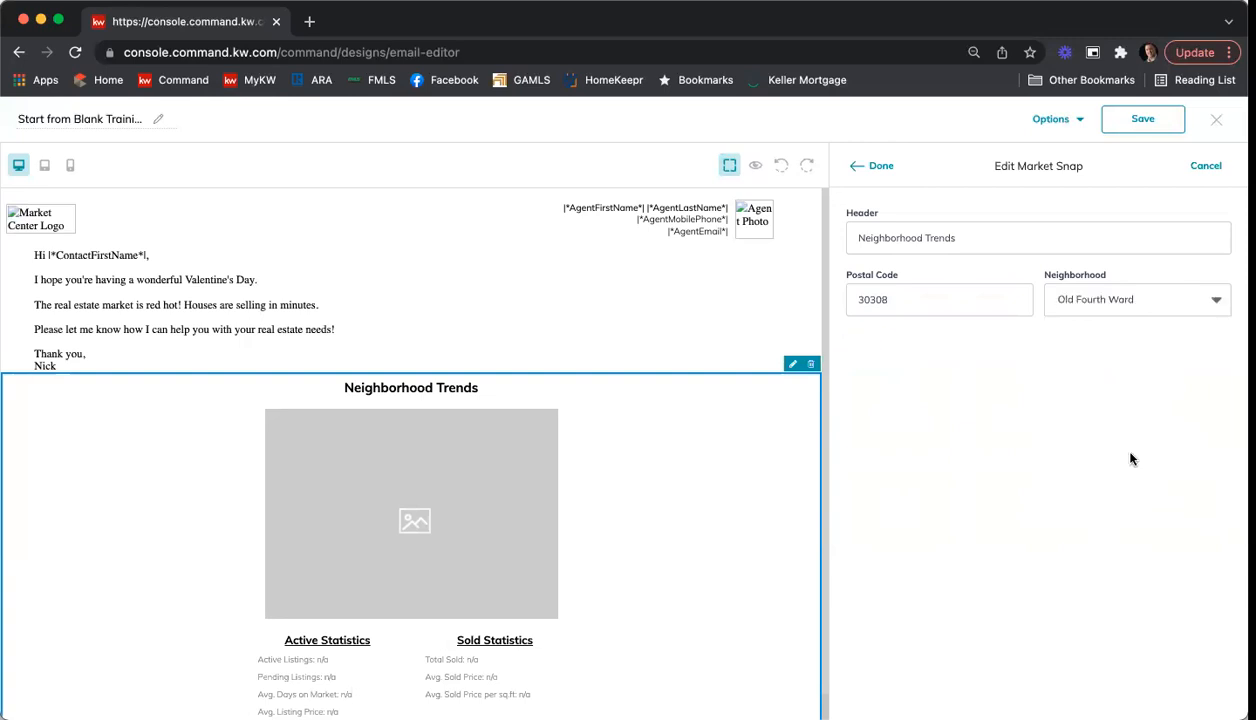
Step: Change the Market Snap header to "What's Going On in the Old Fourth Ward" and finish editing the block
left_click_drag(979, 236, 806, 242)
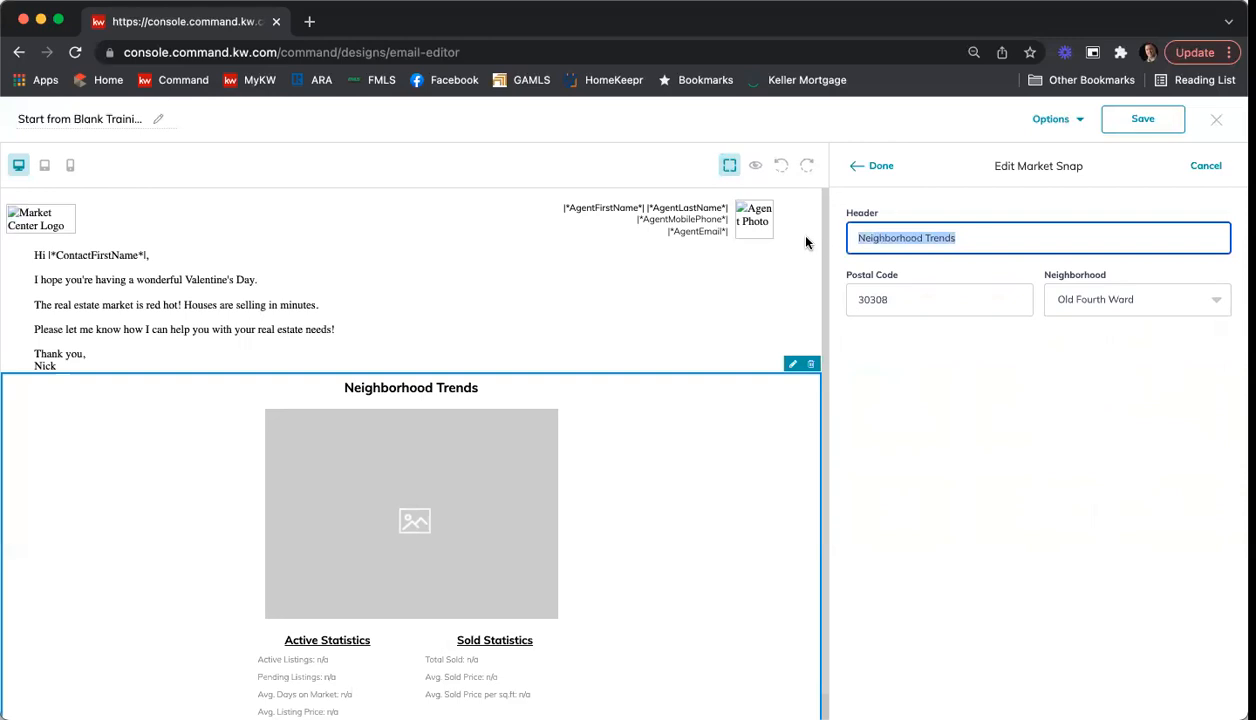
type("Wha")
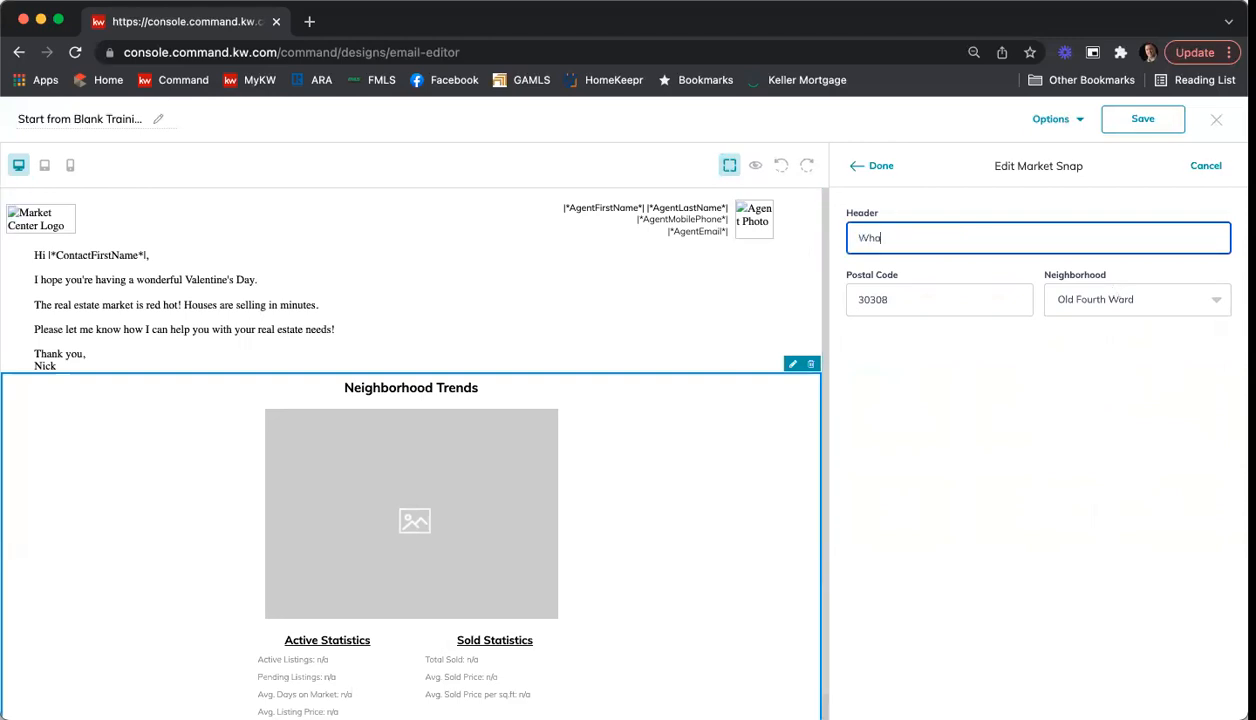
type("t's Going On in the Old Fo")
type("urth Ward")
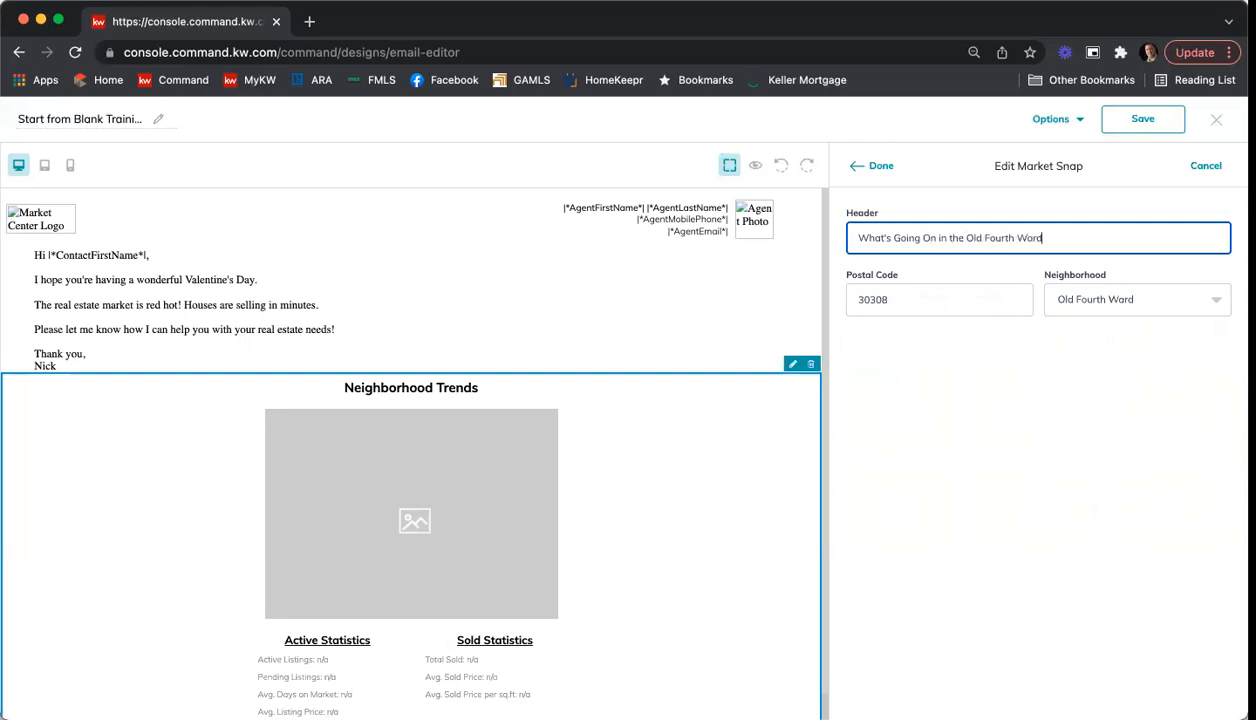
left_click(876, 166)
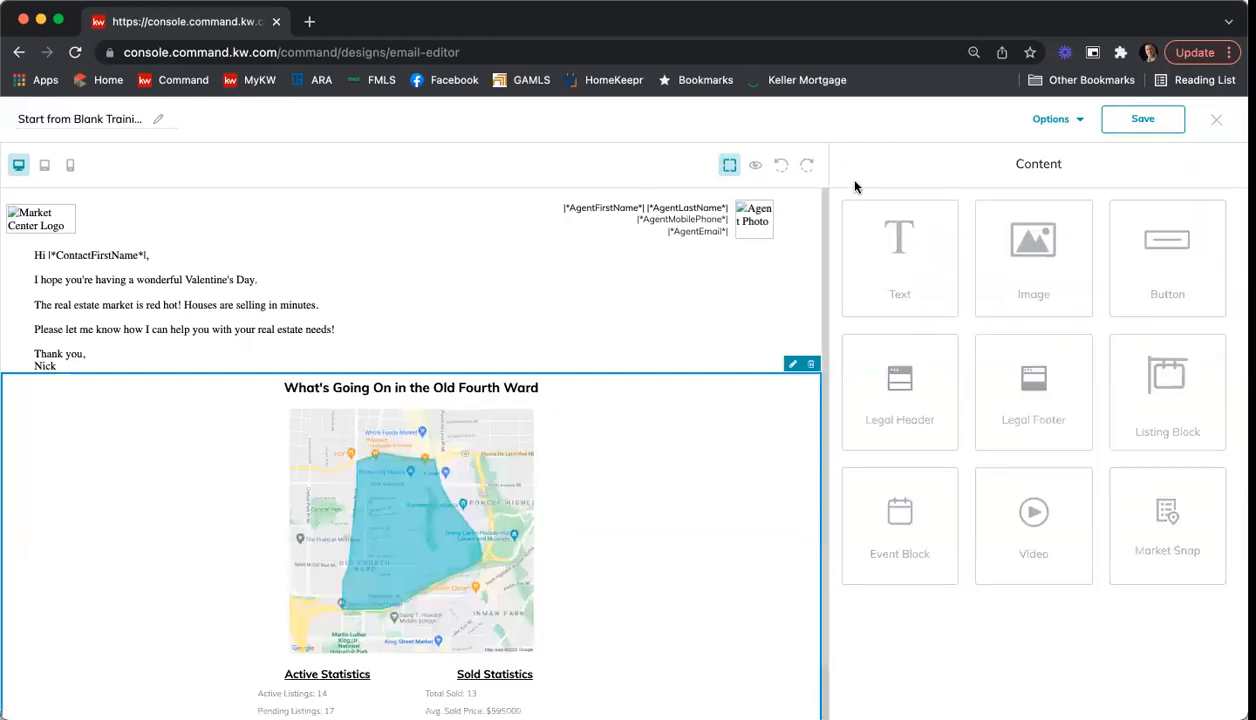
Step: Add a Legal Footer block below the Market Snap statistics at the end of the email
scroll(757, 324, "down", 2)
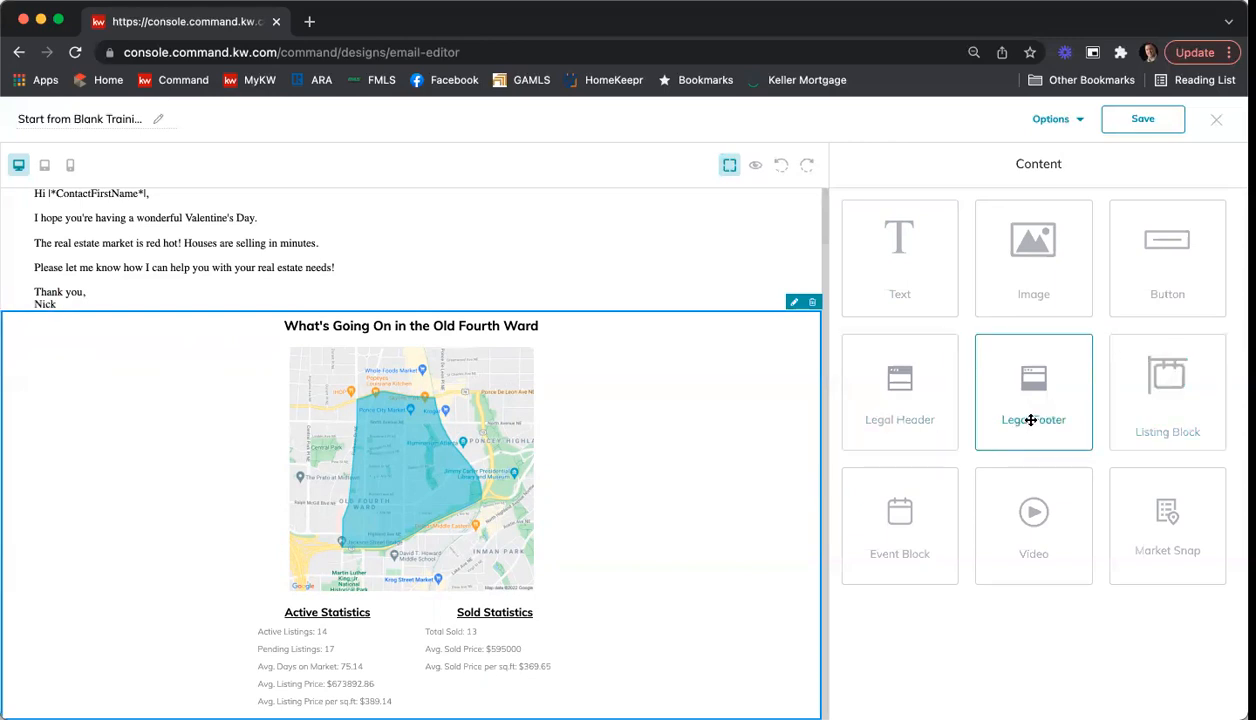
left_click_drag(1040, 396, 695, 677)
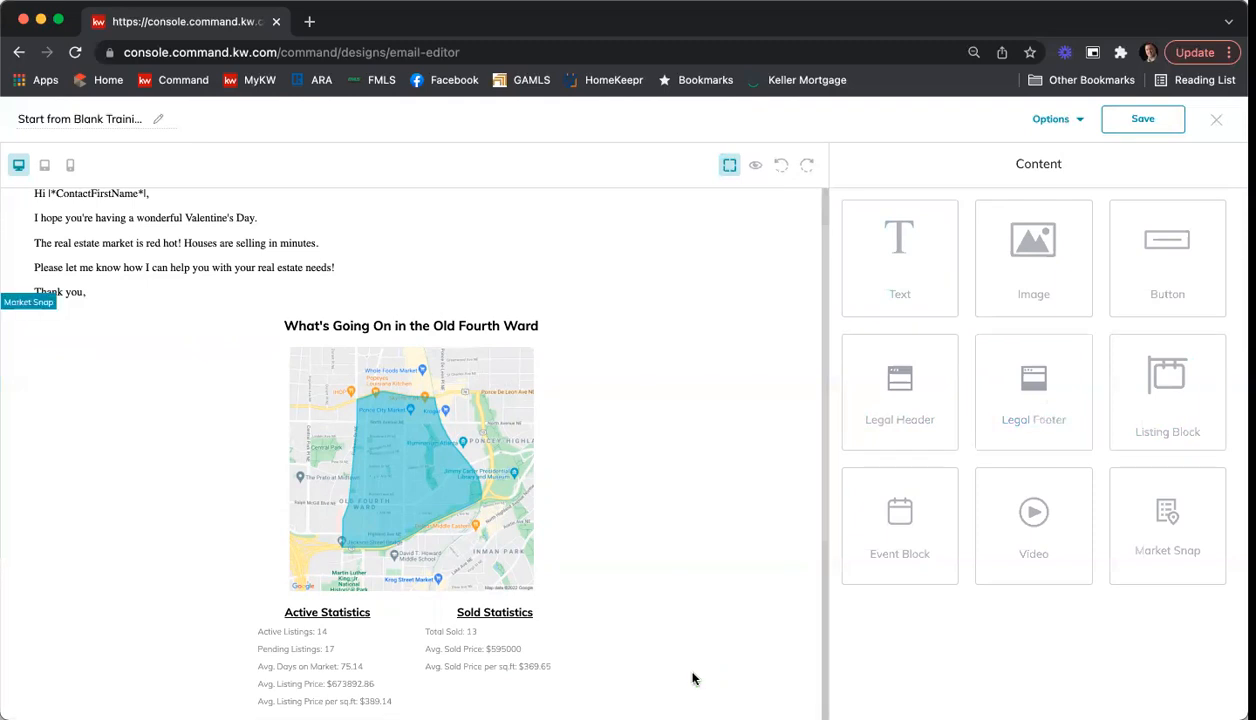
scroll(682, 466, "down", 5)
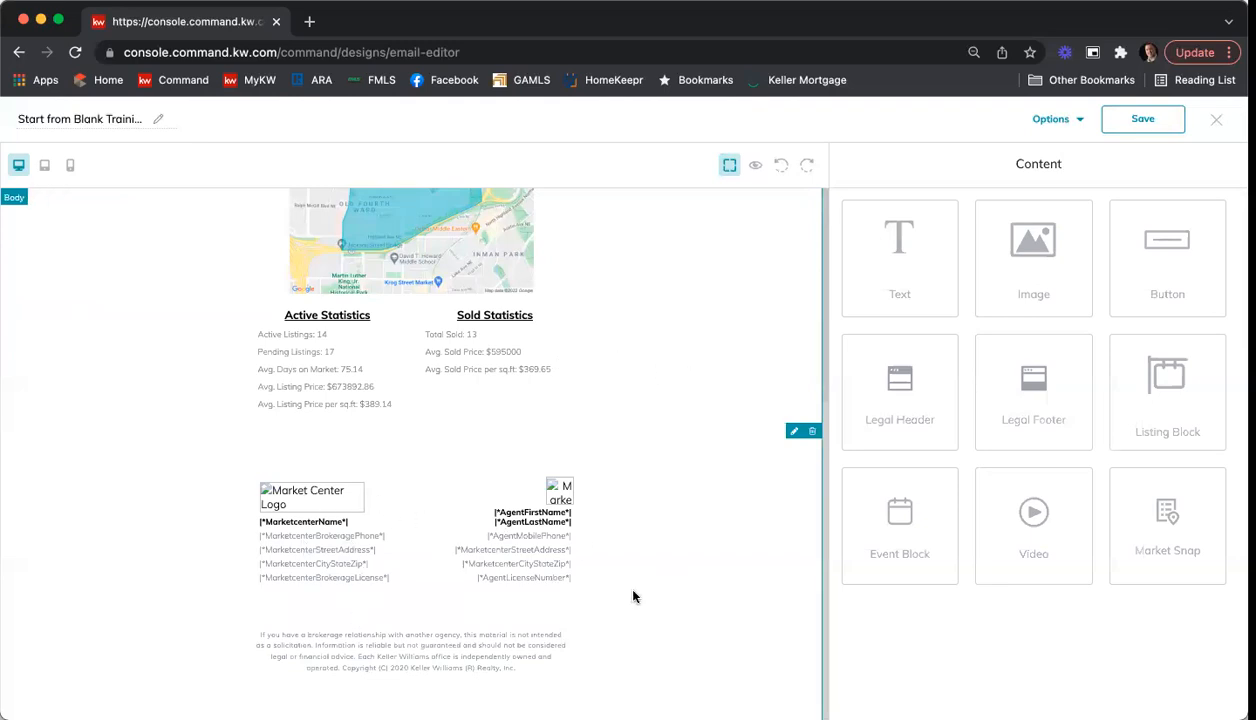
Step: Preview the whole email in desktop view from header to footer, and return to the editor
scroll(645, 593, "up", 5)
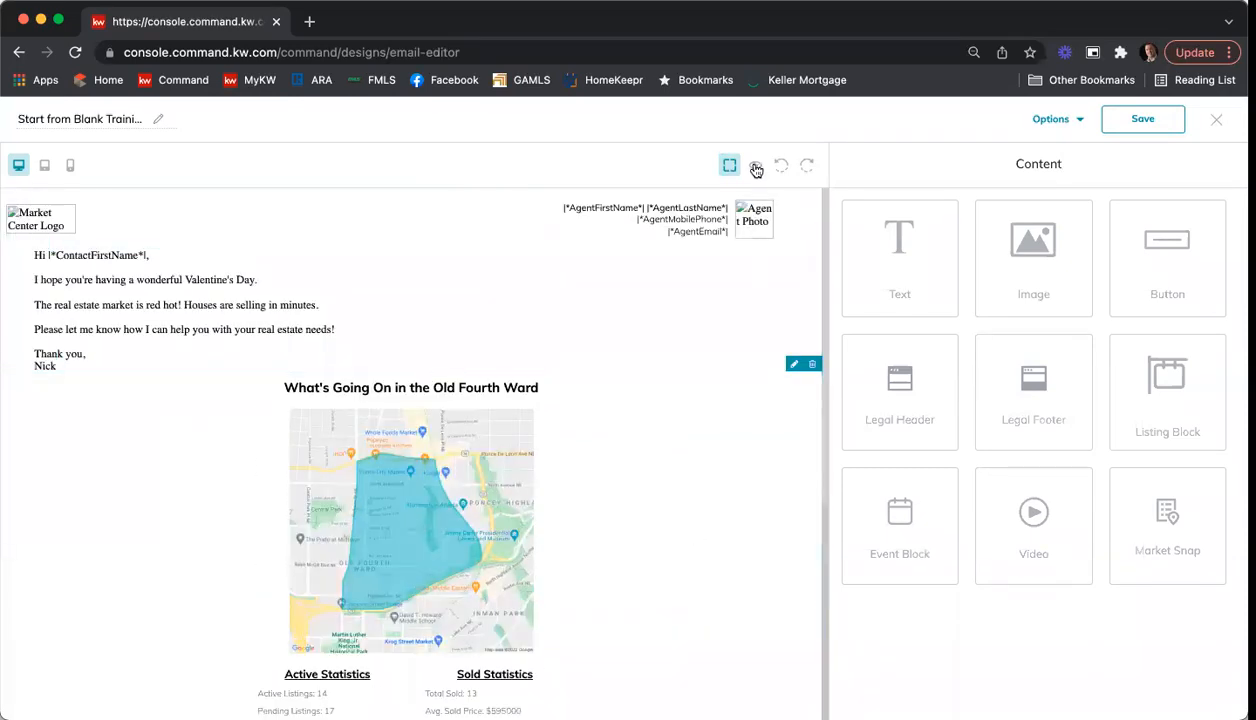
left_click(756, 168)
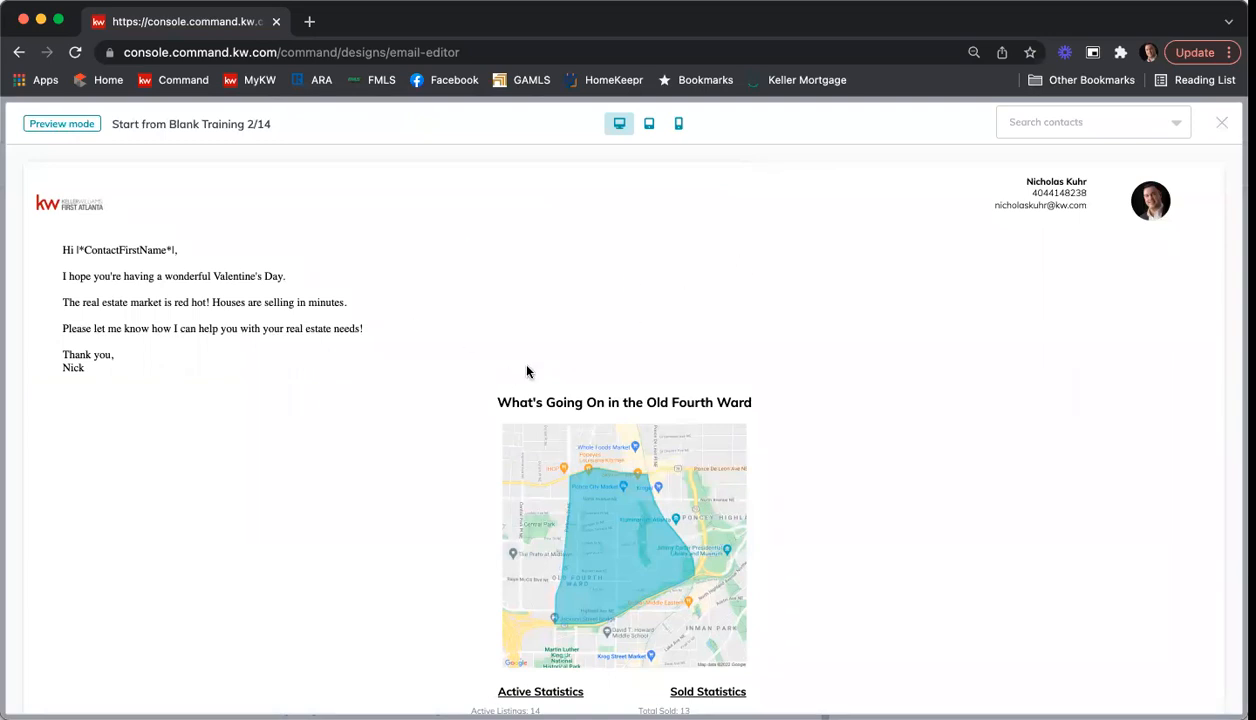
scroll(527, 367, "down", 5)
scroll(525, 366, "up", 5)
left_click(1220, 122)
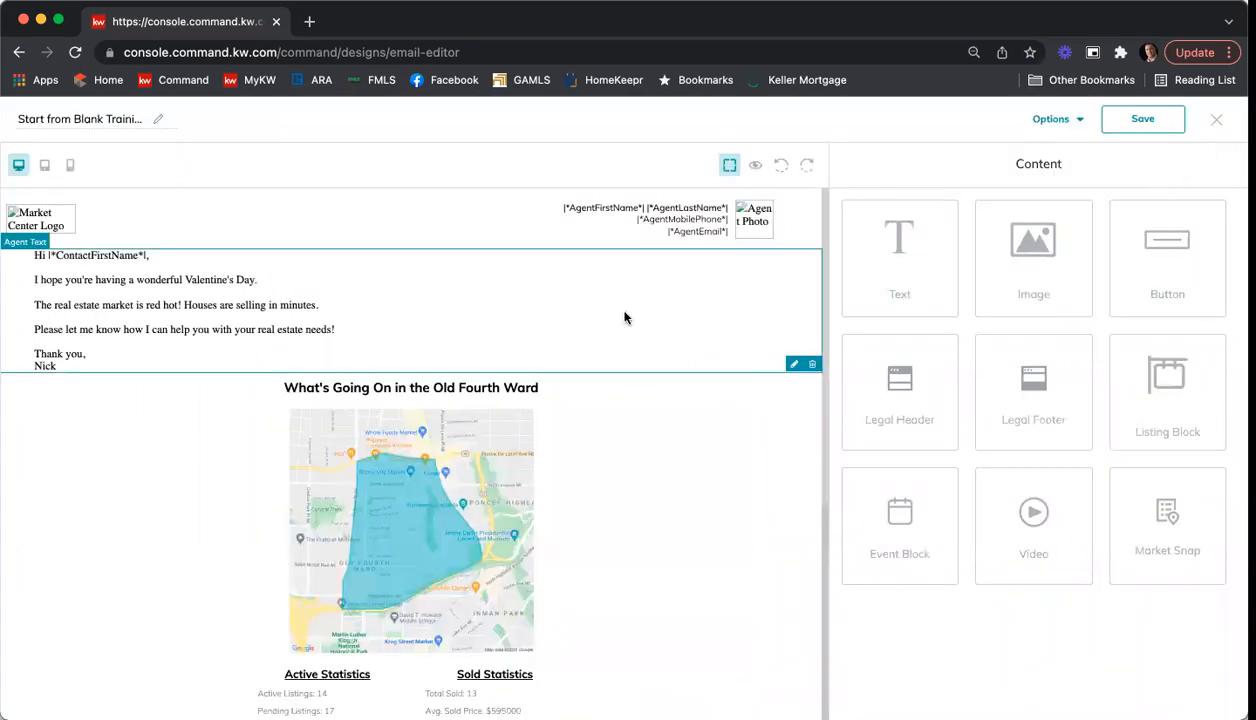
Step: Select the message text block above the Market Snap
left_click(465, 319)
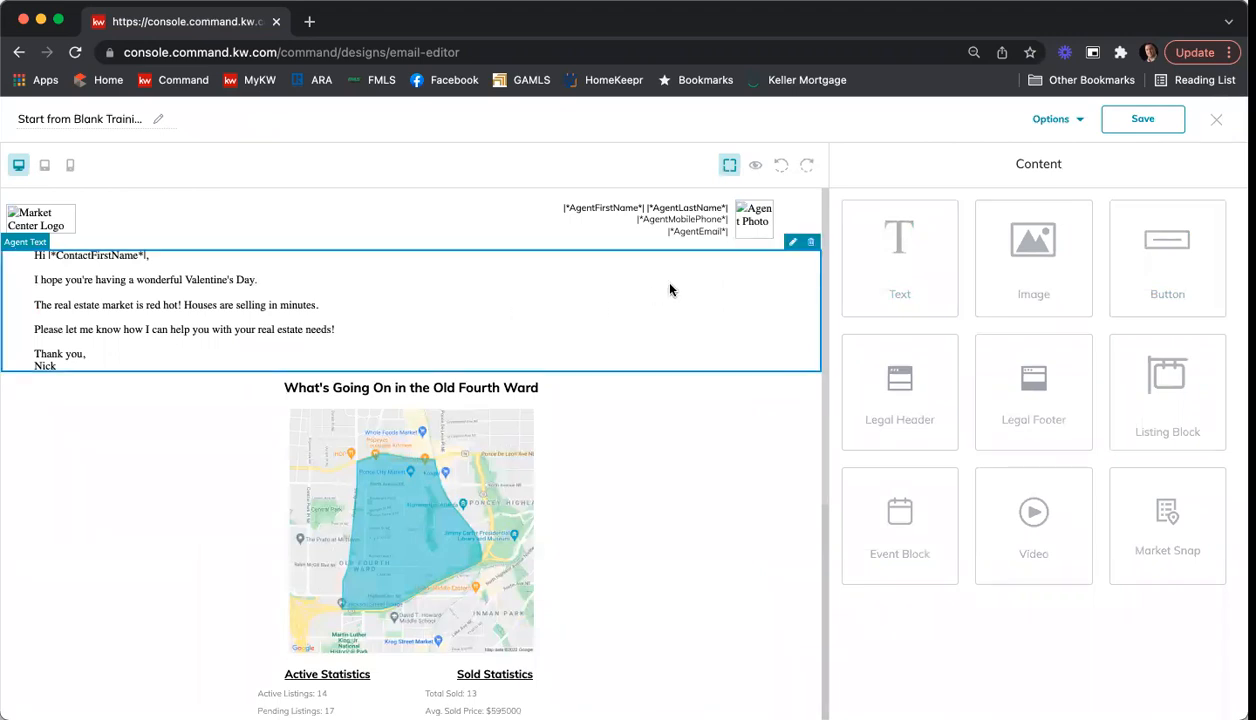
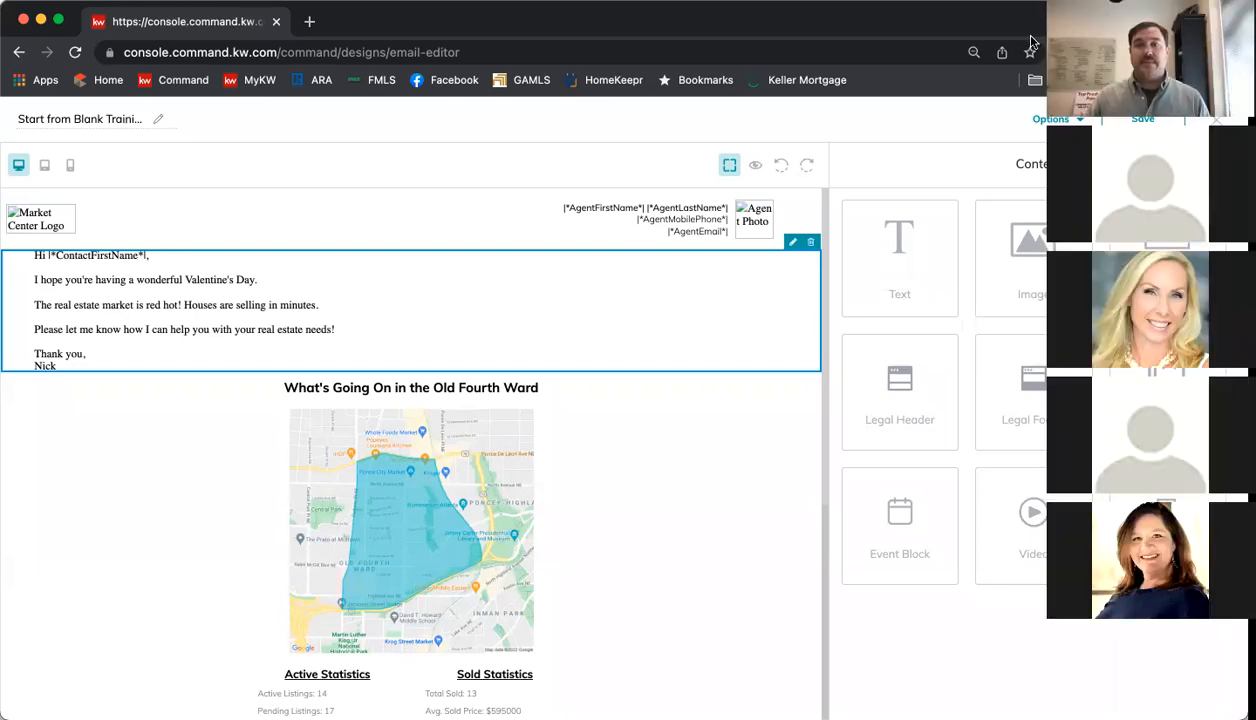
Step: Save the Start from Blank Training email design and exit the editor, saving the changes
left_click(1140, 125)
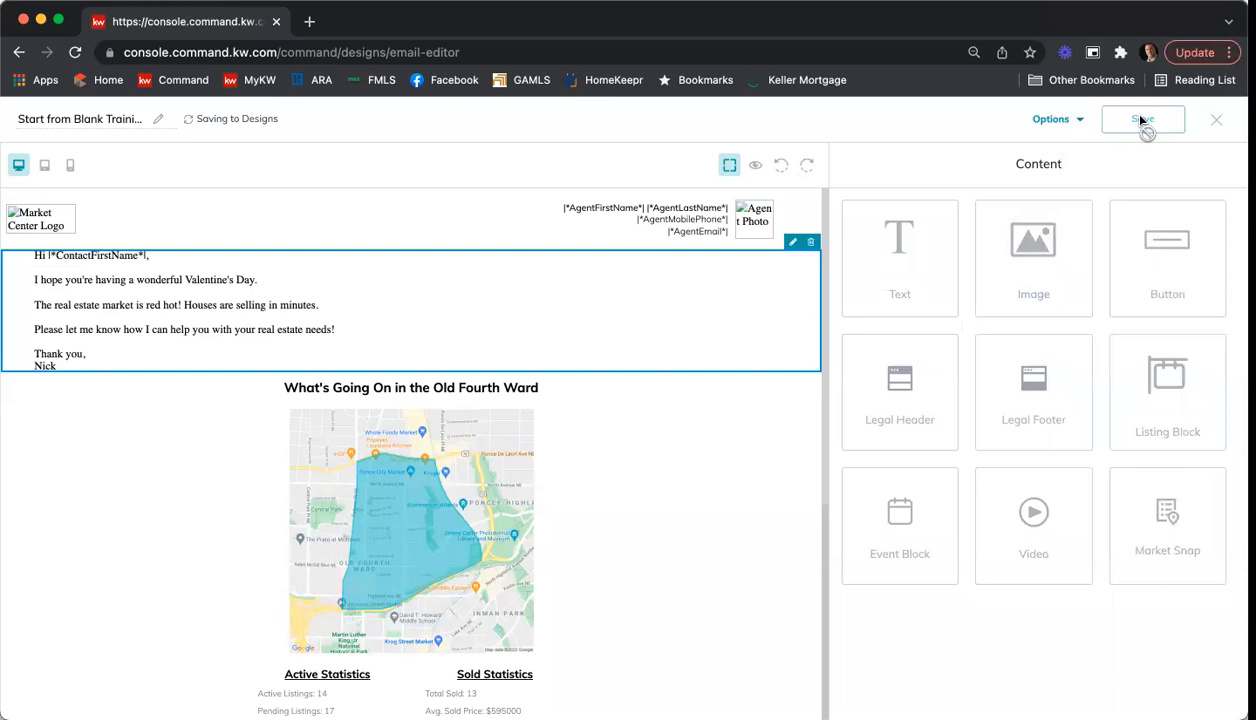
left_click(1212, 122)
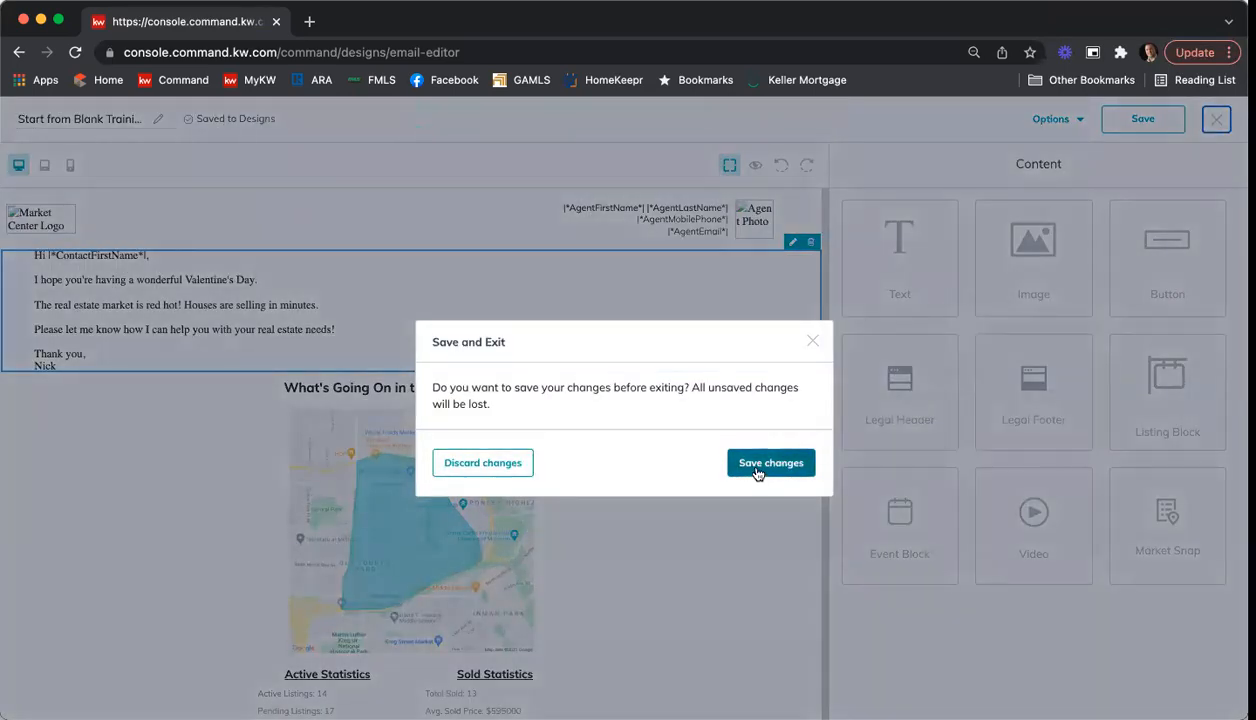
left_click(755, 468)
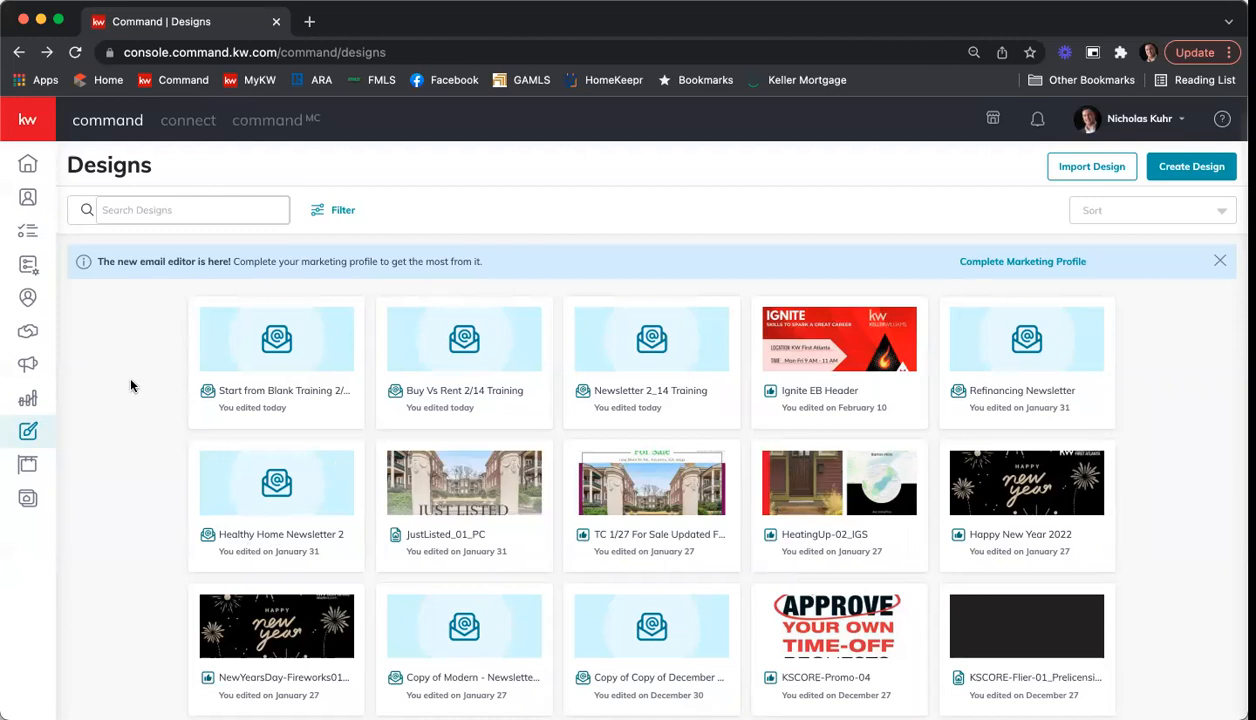
Step: Go to Campaigns and start a new campaign of the Email type
left_click(25, 368)
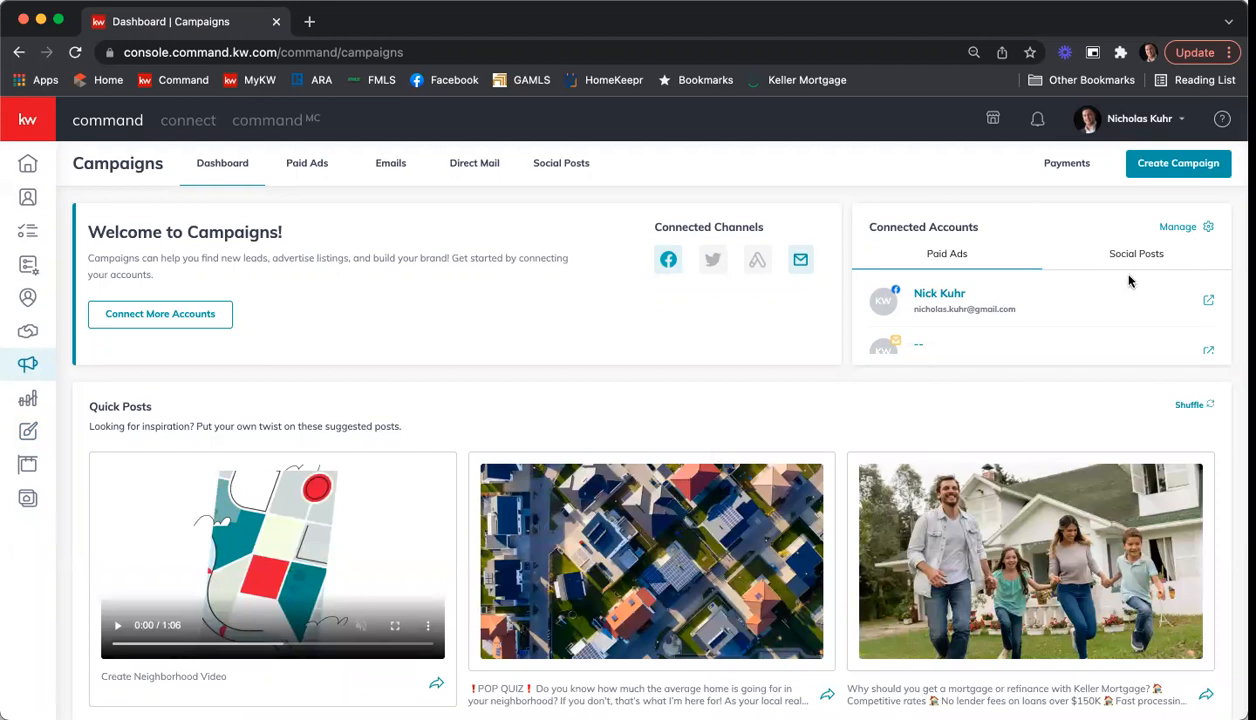
left_click(1163, 174)
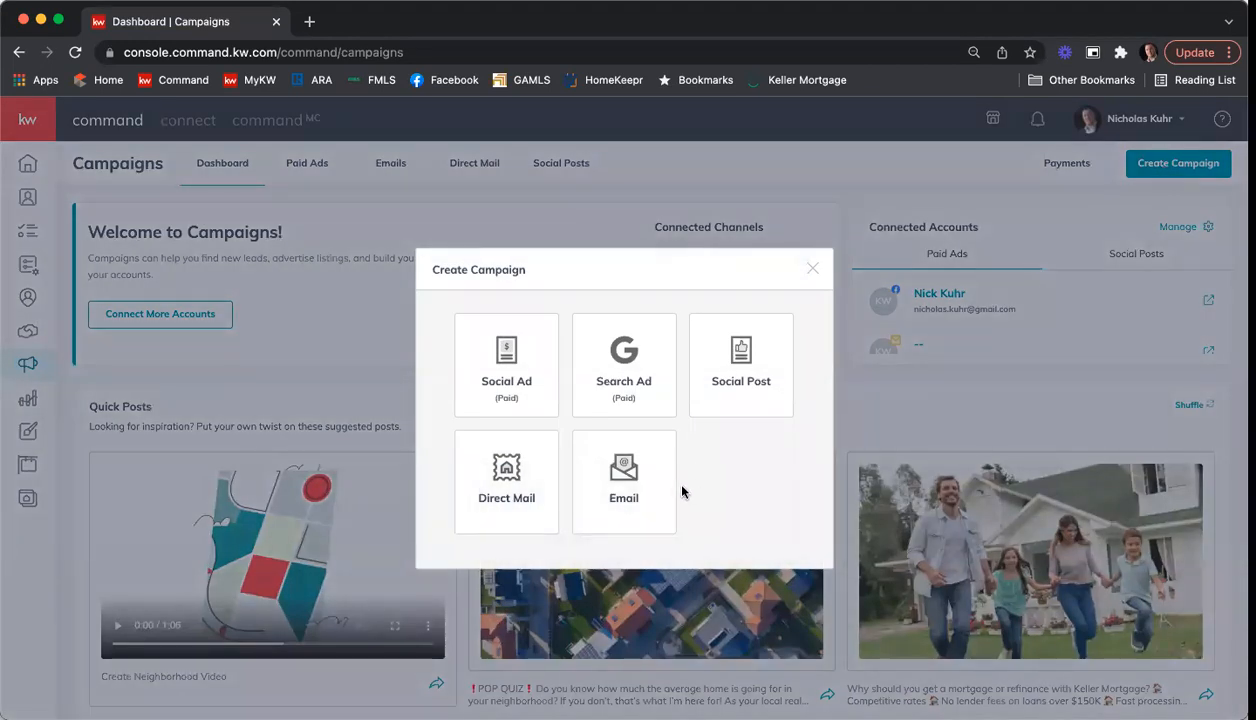
left_click(638, 490)
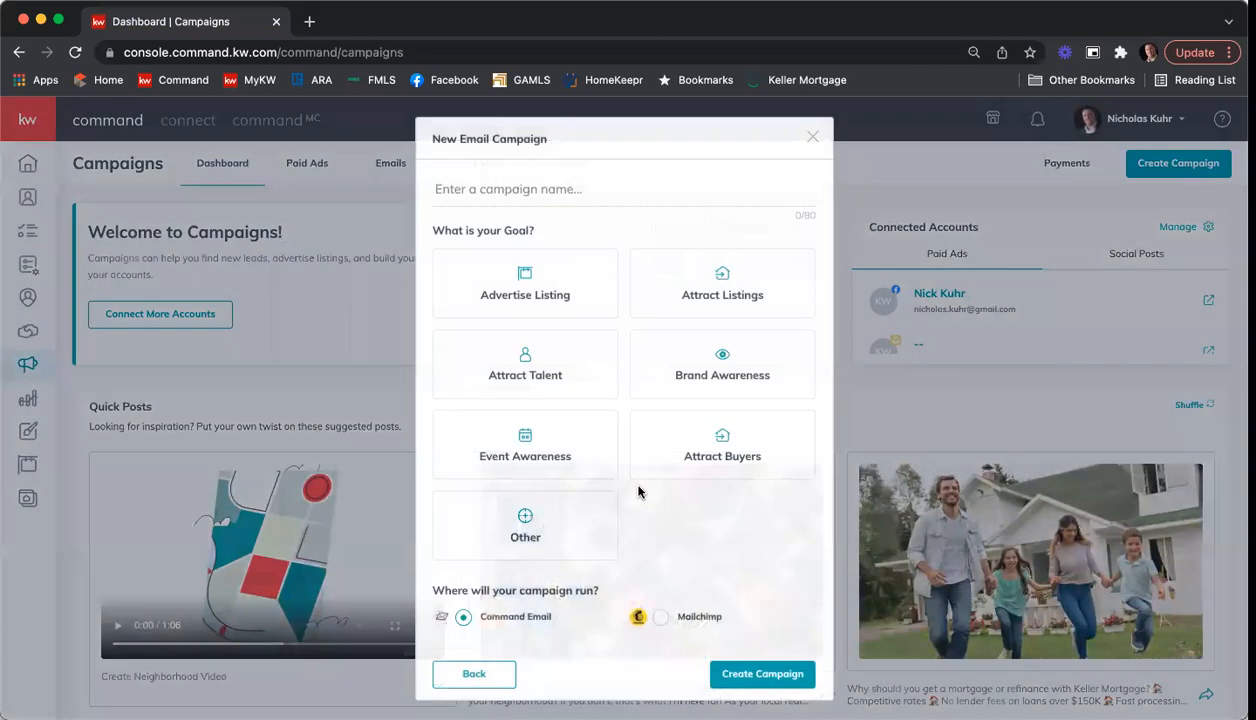
Step: Name the new email campaign "Valentine's Day Training 2/14"
left_click(637, 194)
type("Valentine's Day Training 2/14")
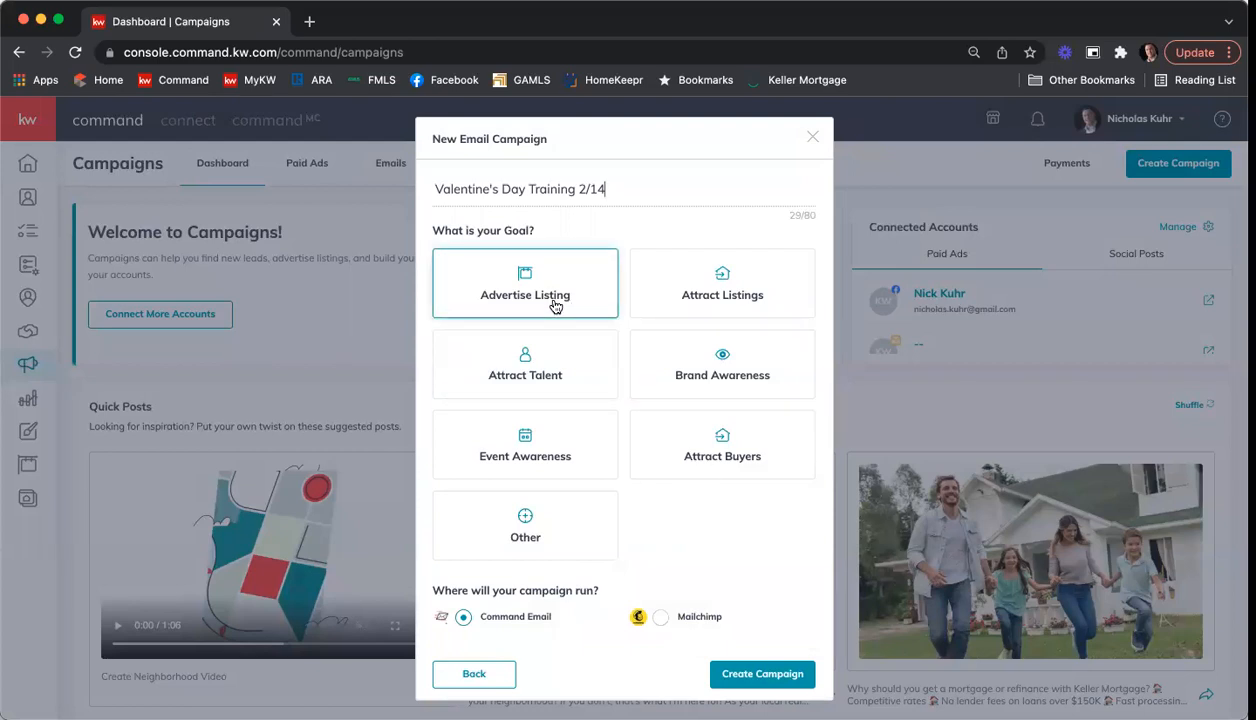
Step: Set the campaign goal to Brand Awareness and create the campaign with Command Email as its channel
left_click(510, 305)
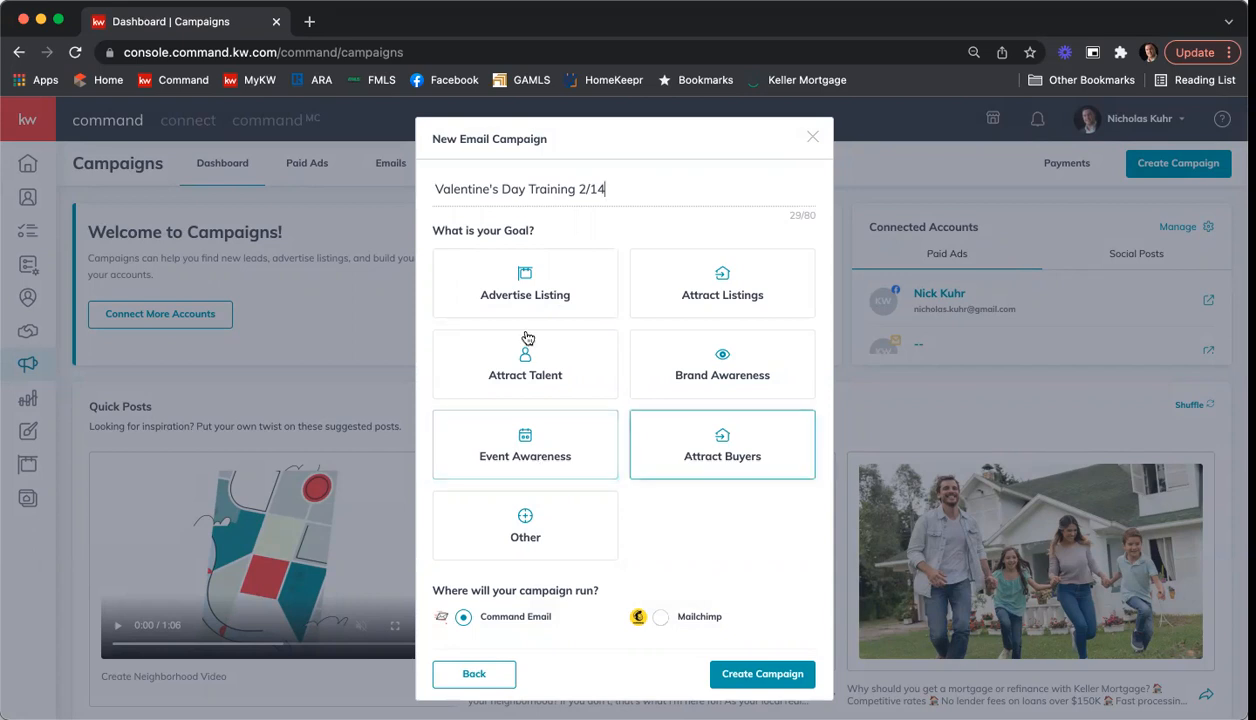
left_click(704, 354)
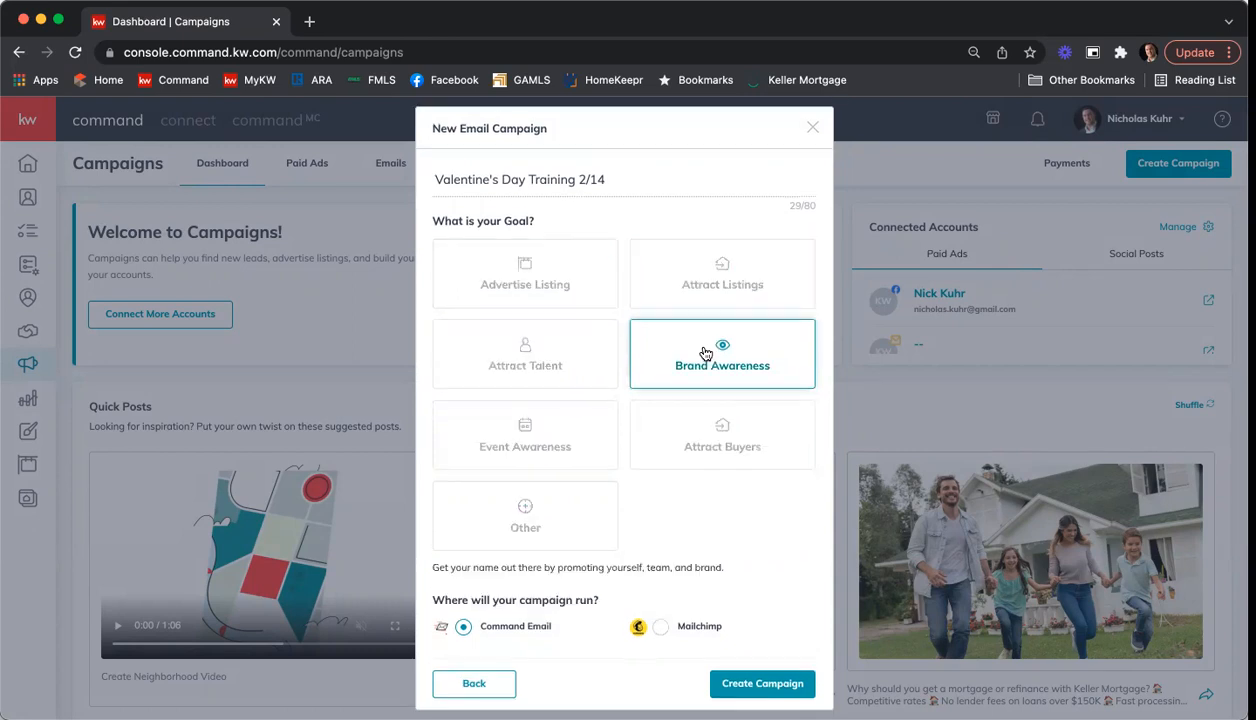
scroll(580, 505, "down", 1)
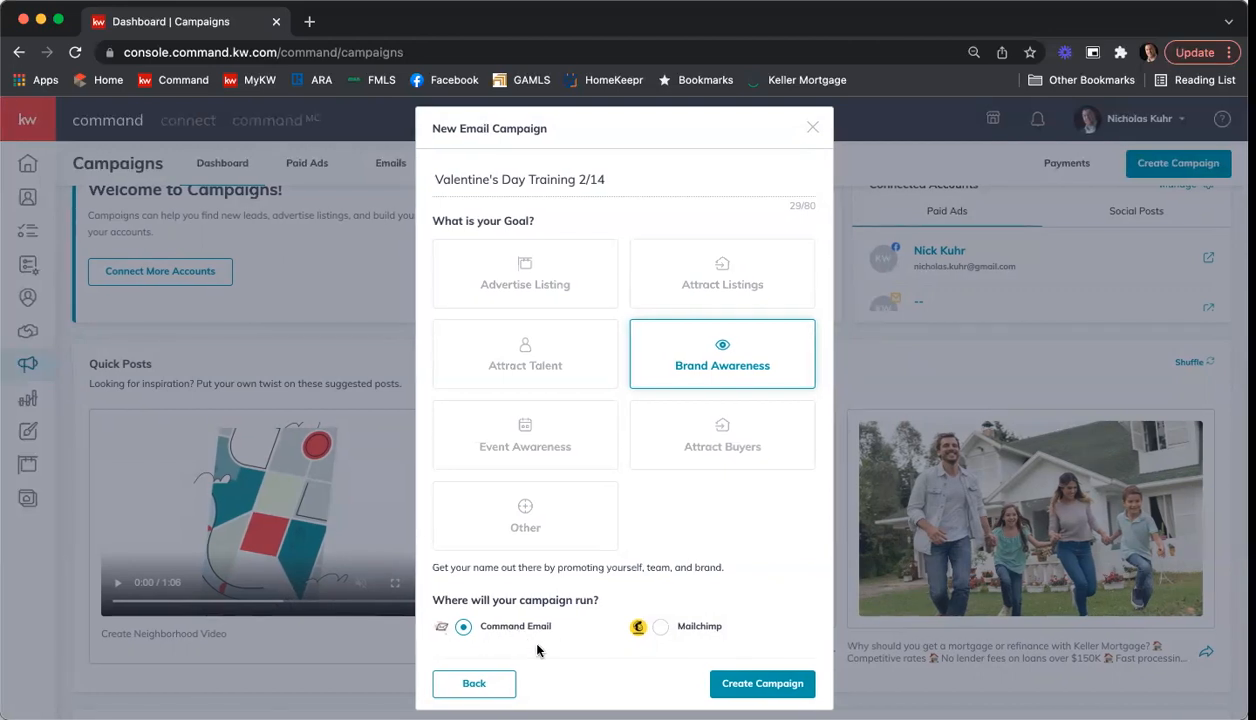
left_click(740, 684)
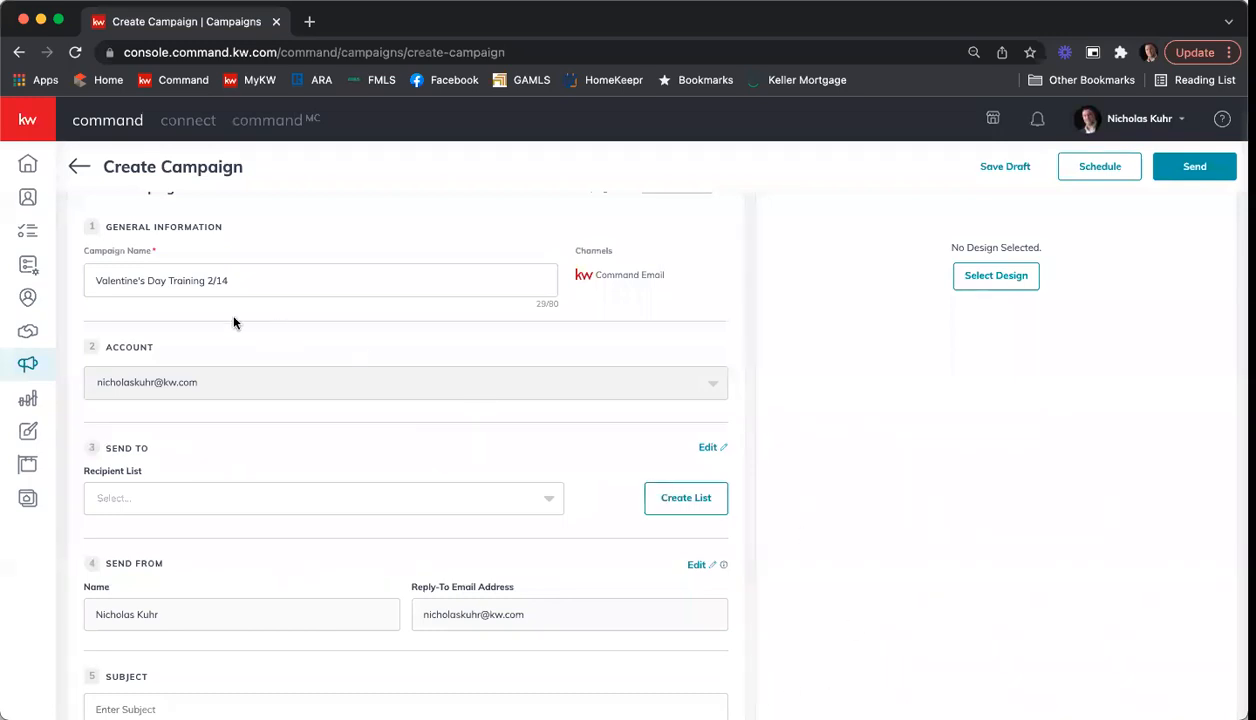
Step: Start a new recipient list for the campaign and name it "All Contact 2/14/22"
scroll(300, 290, "up", 1)
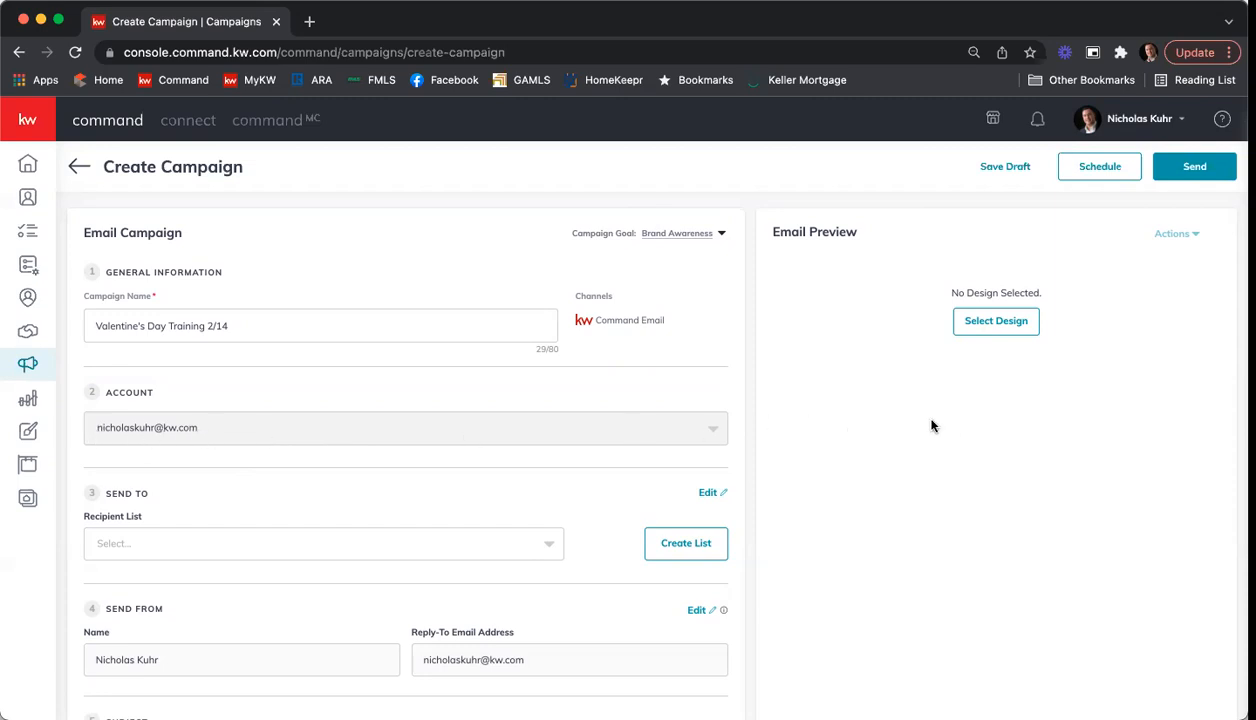
scroll(931, 426, "down", 5)
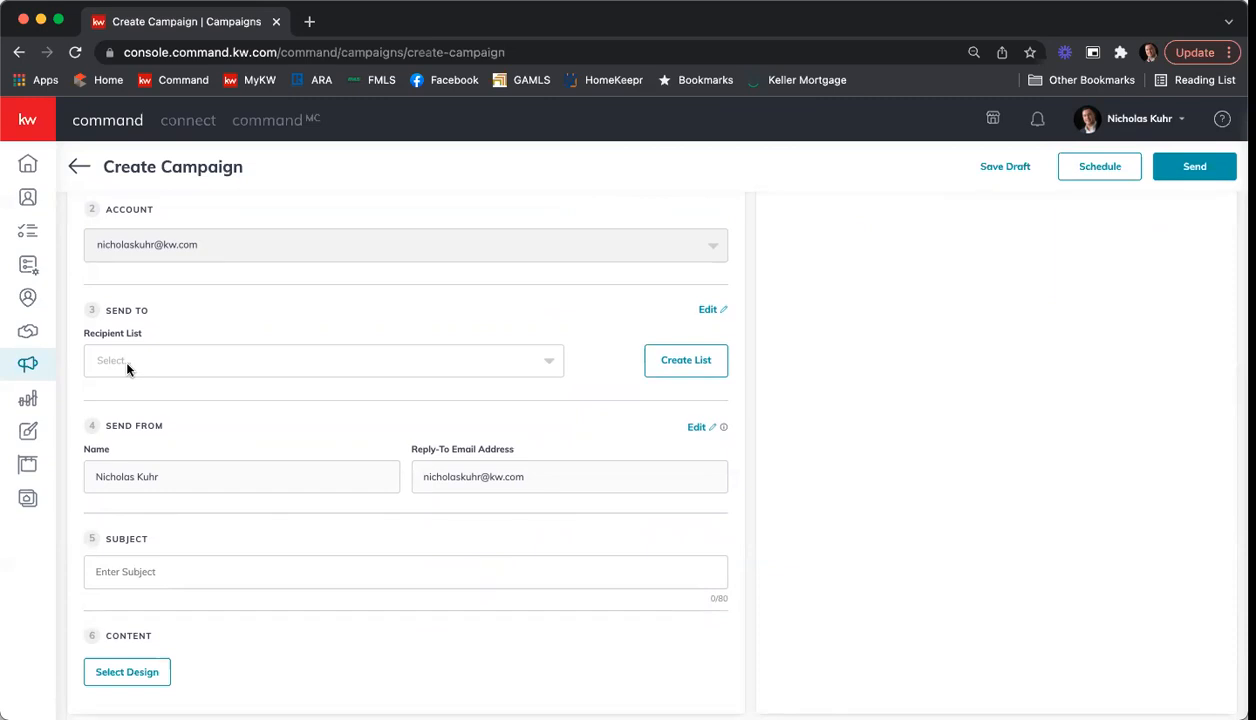
left_click(701, 367)
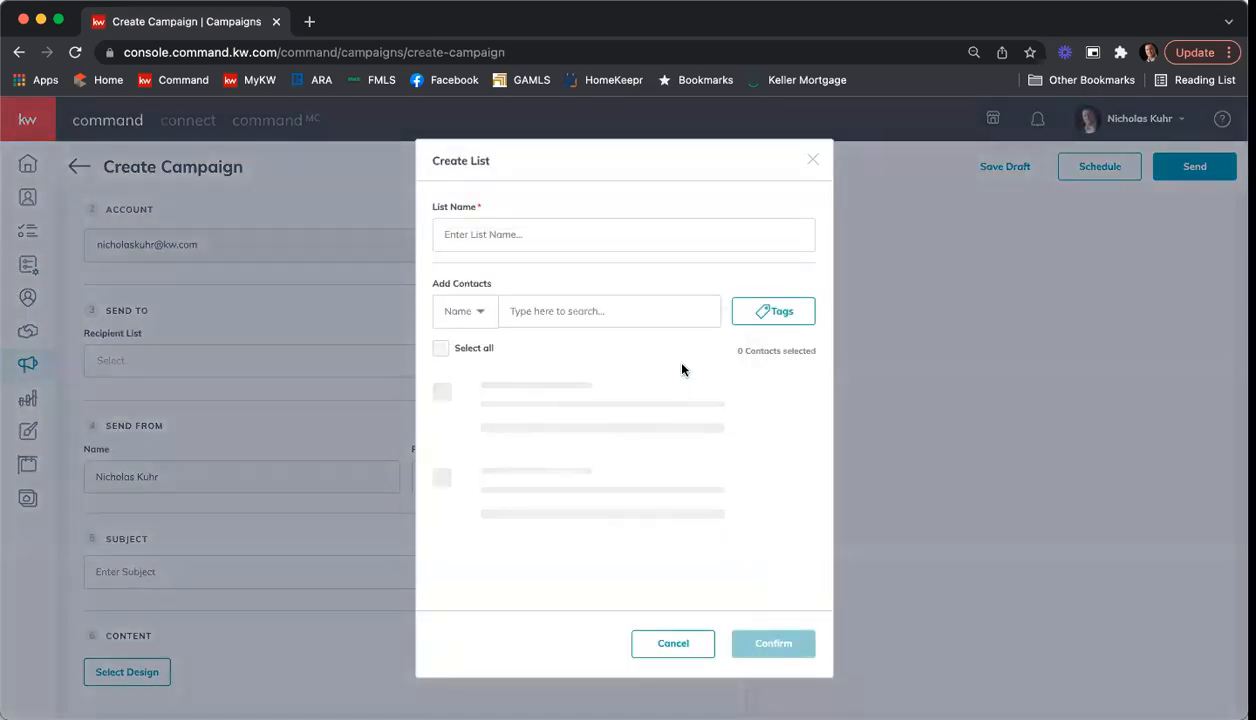
left_click(546, 220)
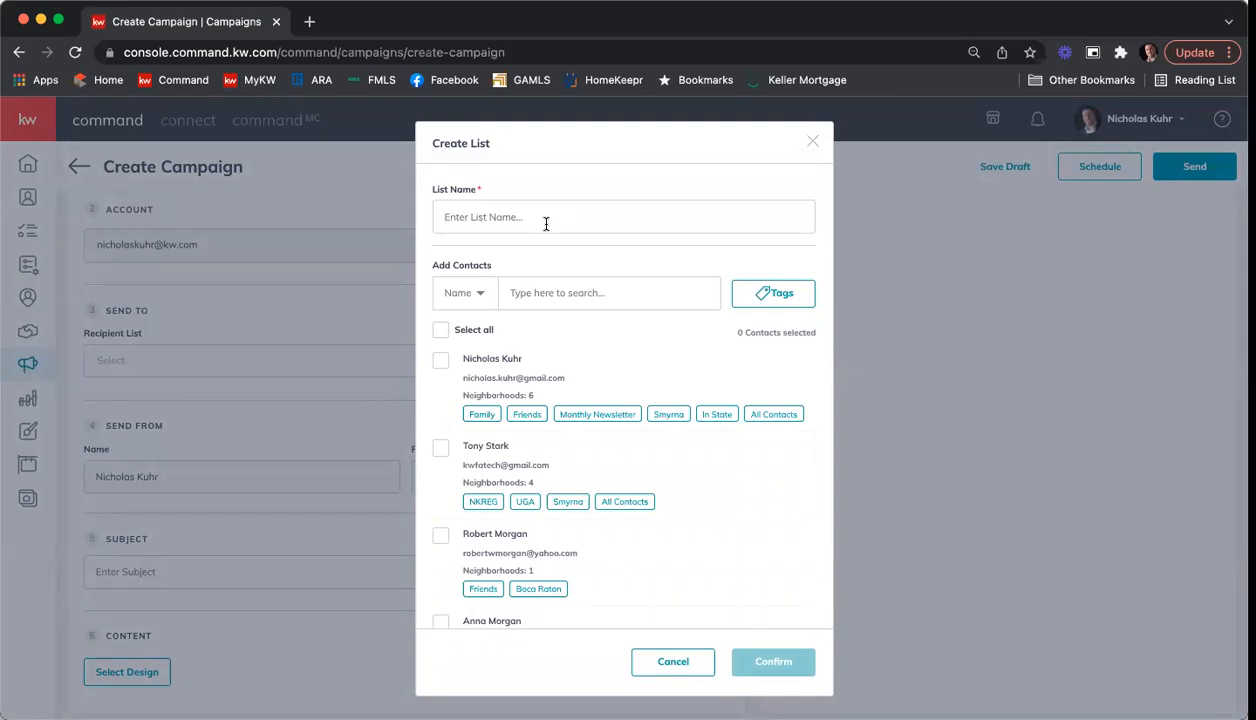
type("All Contact 2/14/22")
Step: Select all contacts in the first loaded batch for the new recipient list
scroll(603, 355, "down", 1)
scroll(605, 355, "up", 1)
left_click(440, 333)
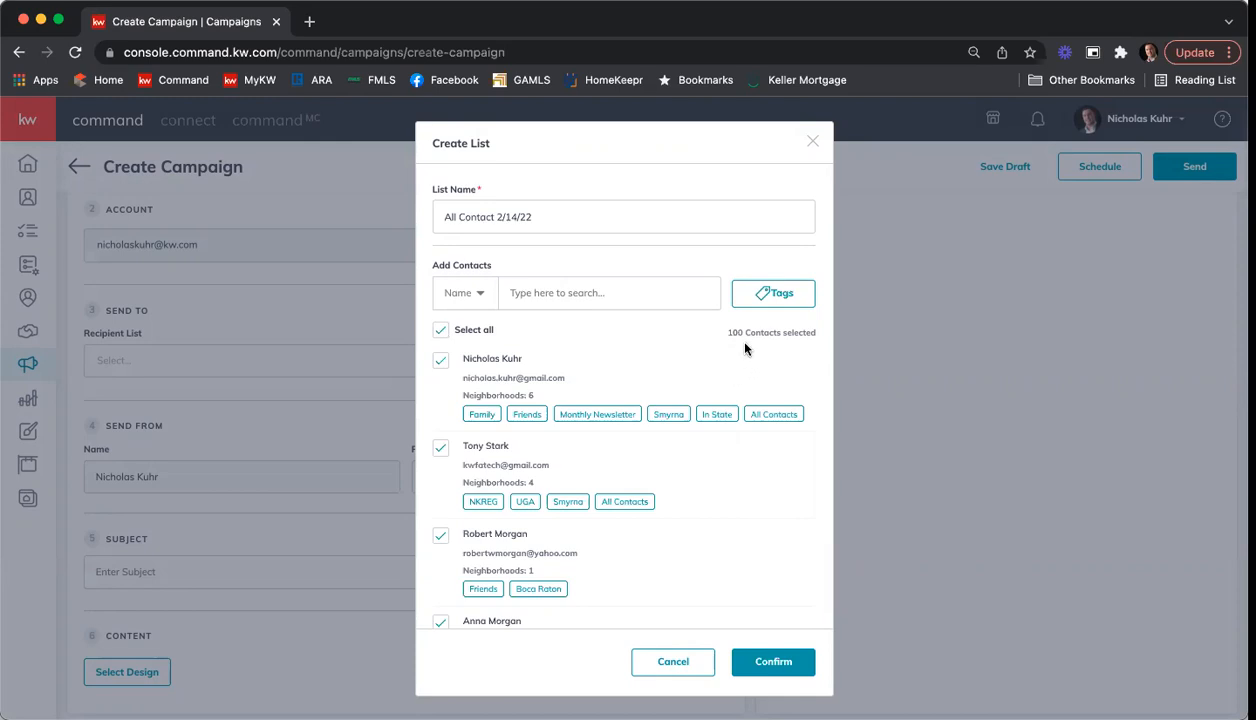
Step: Load four more batches of contacts at the end of the Create List contact list
scroll(715, 350, "down", 5)
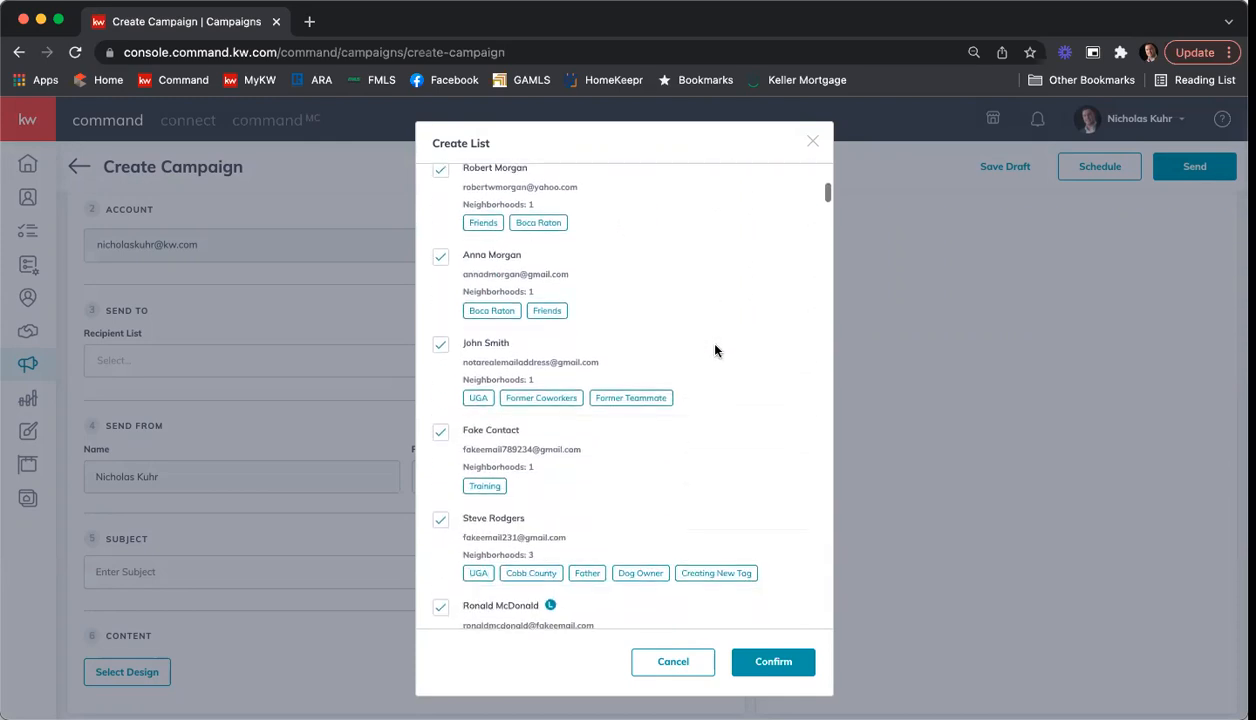
scroll(715, 350, "down", 10)
scroll(715, 350, "down", 12)
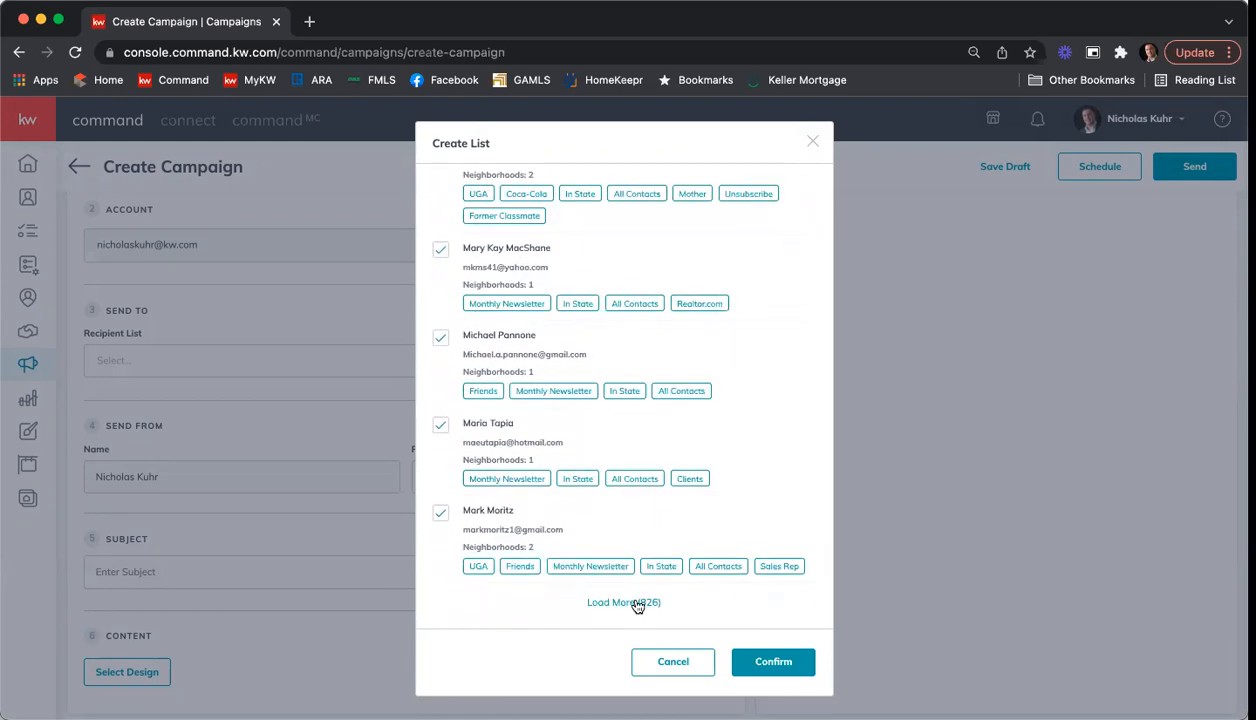
left_click(640, 603)
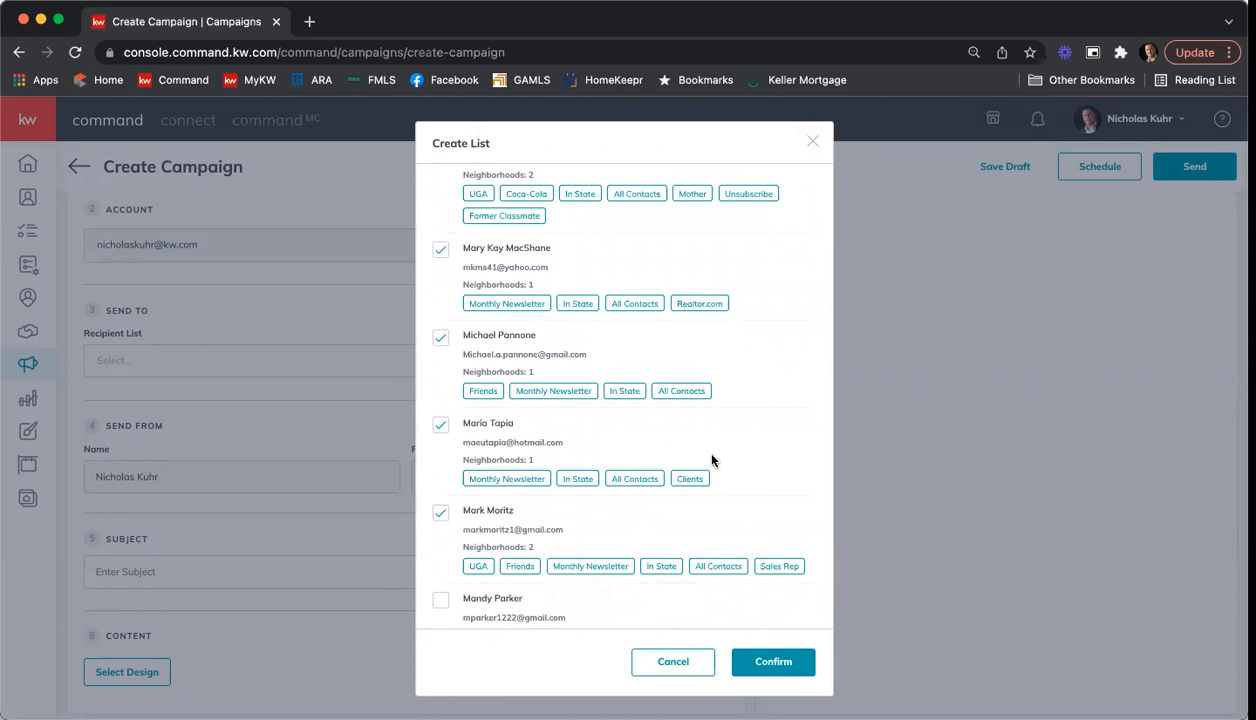
scroll(715, 447, "down", 20)
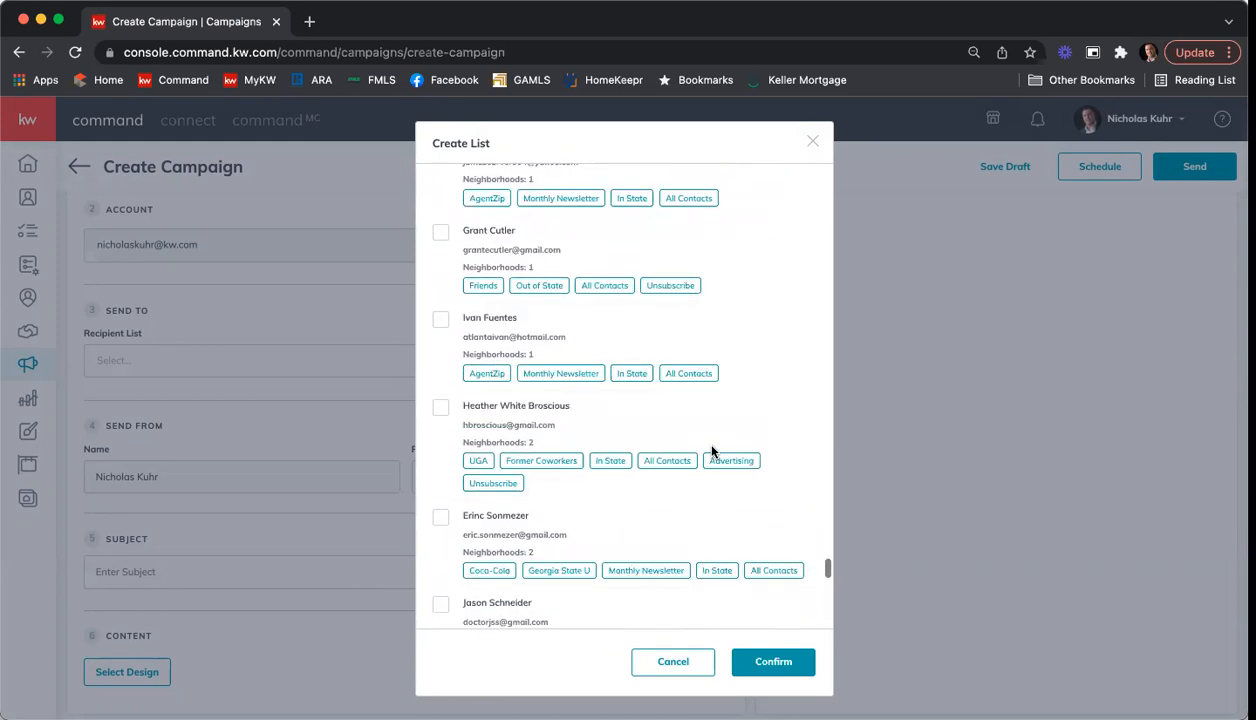
left_click(600, 603)
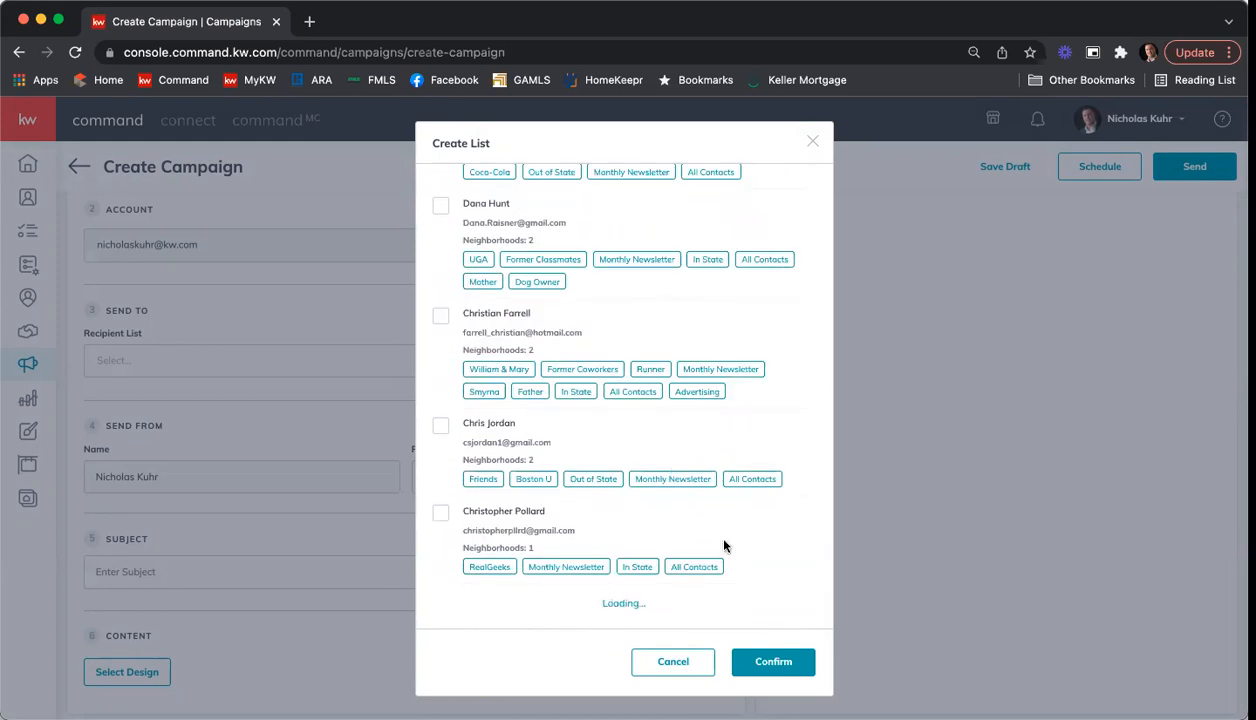
scroll(729, 544, "down", 20)
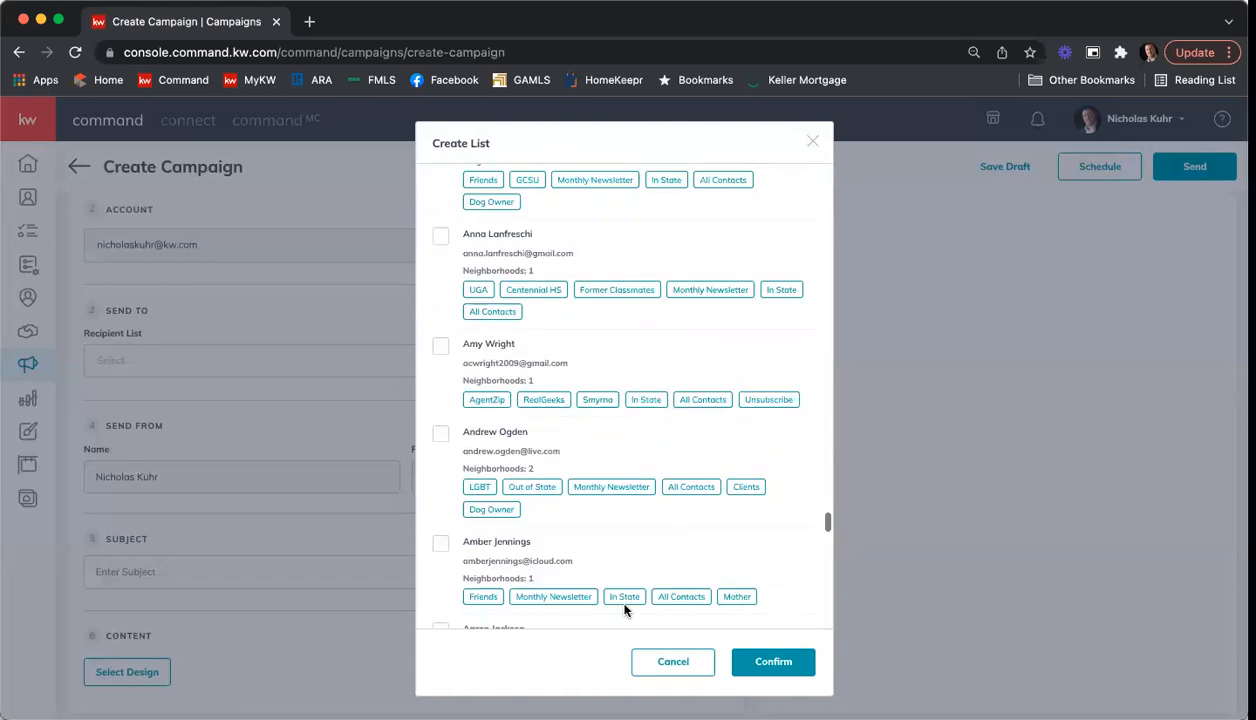
scroll(625, 598, "down", 20)
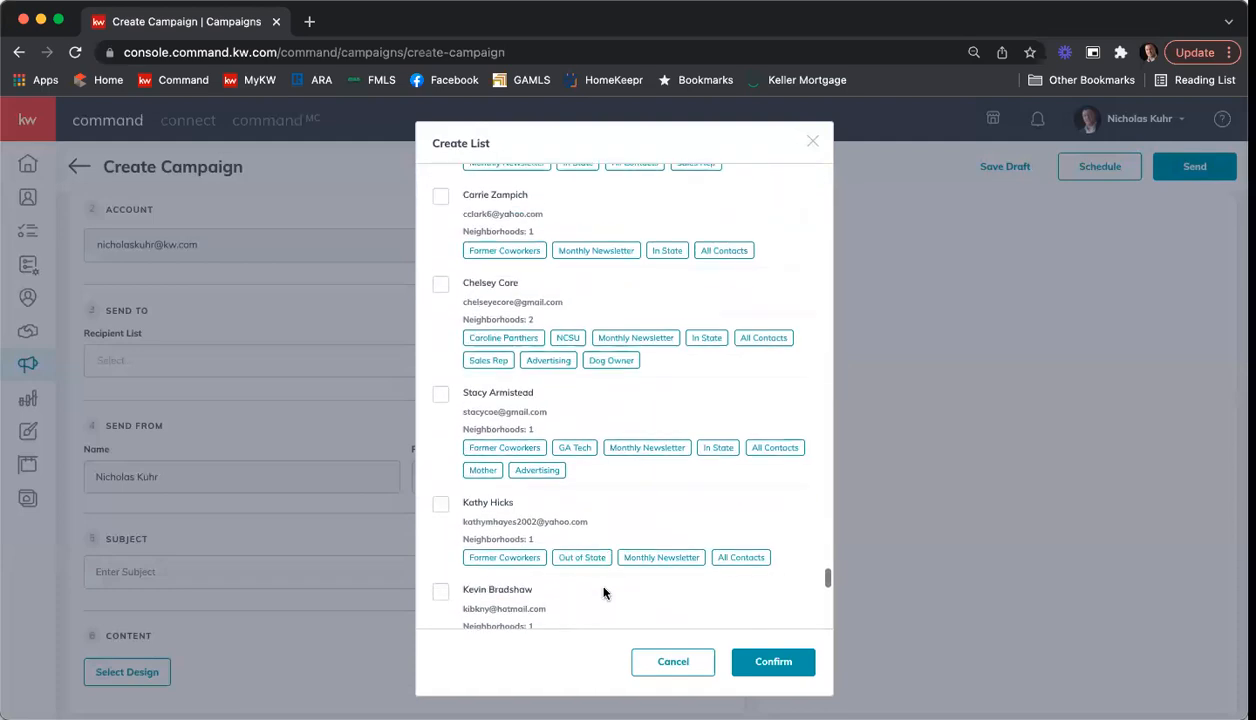
scroll(606, 585, "down", 4)
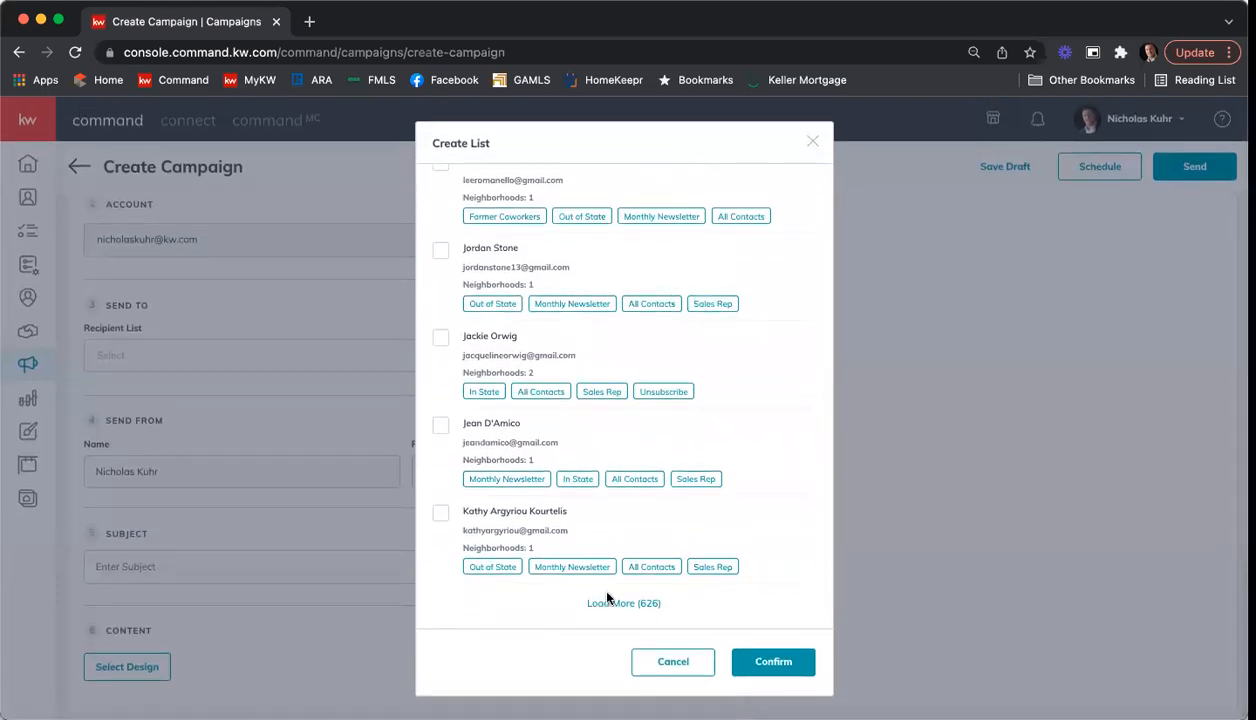
left_click(625, 604)
scroll(706, 562, "down", 20)
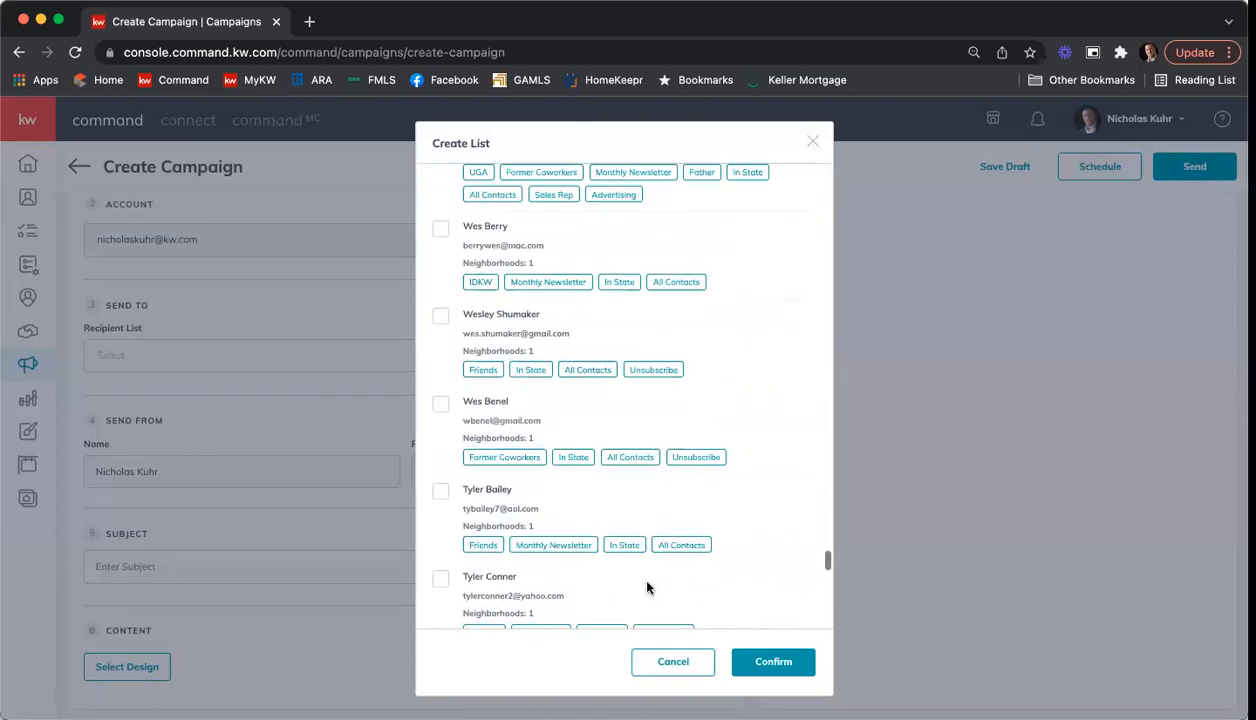
scroll(640, 570, "down", 5)
left_click(620, 619)
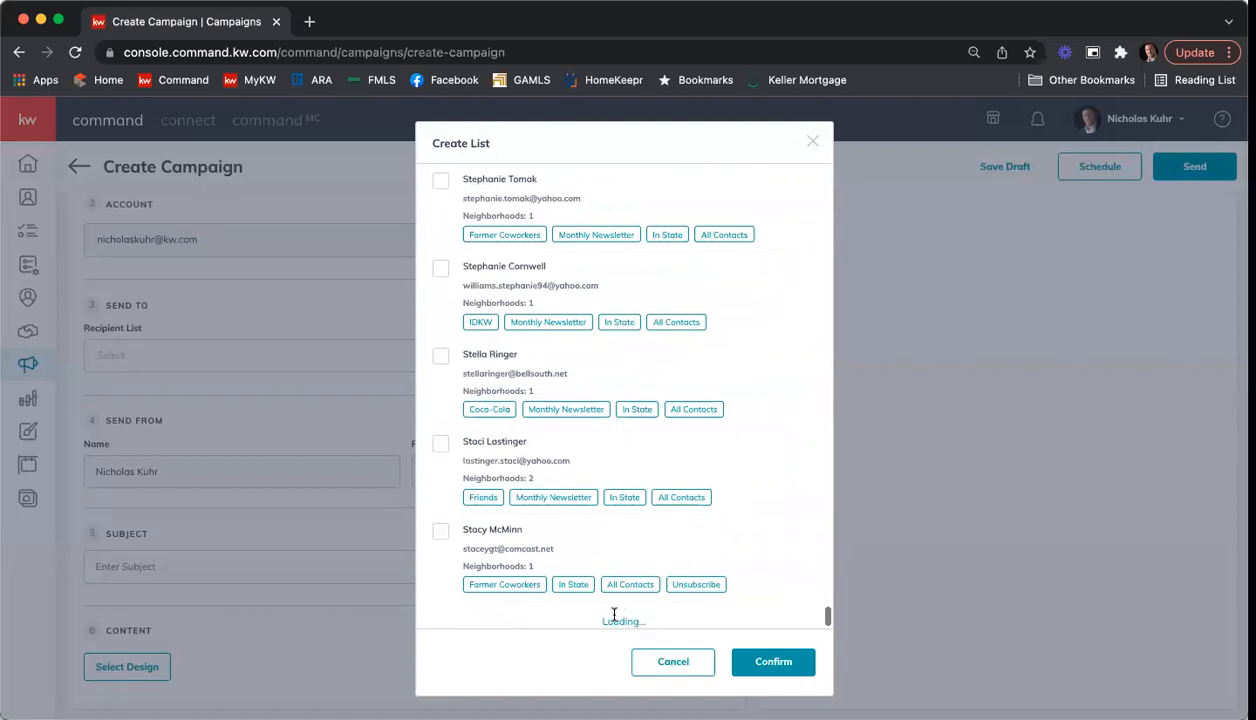
Step: Return to the beginning of the contact list and select all contacts, including the additionally loaded batches
scroll(665, 545, "up", 10)
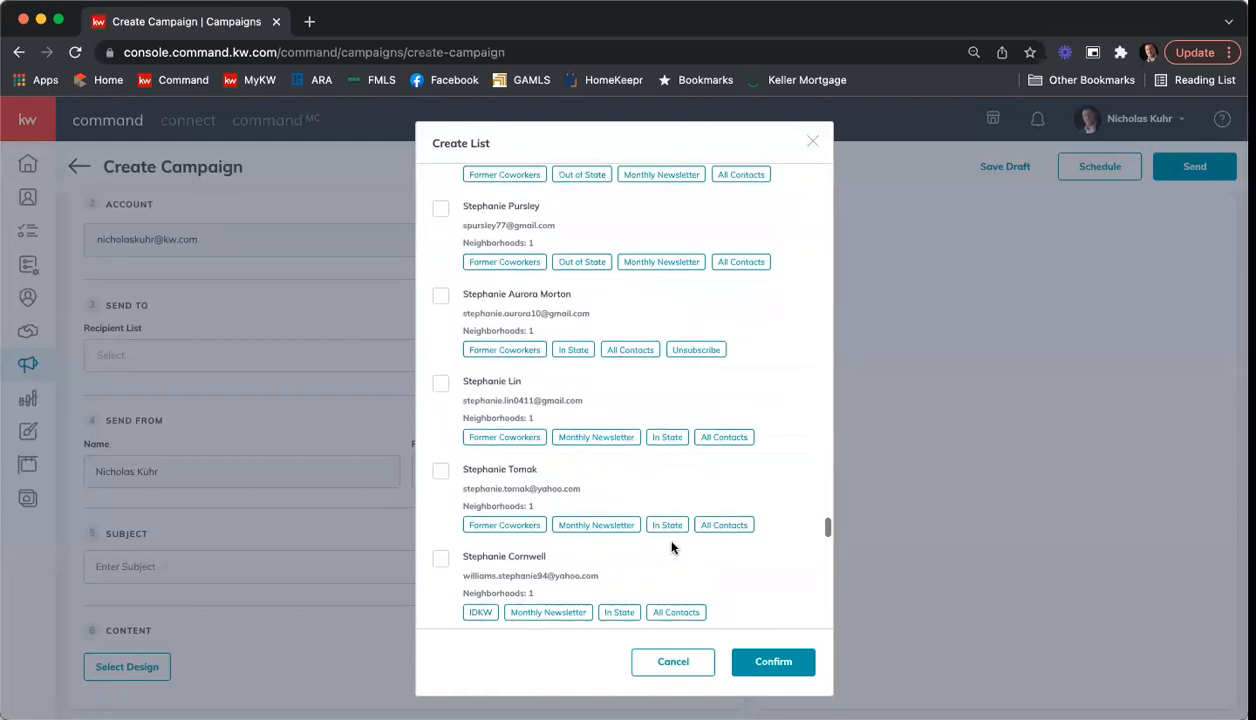
scroll(679, 543, "up", 15)
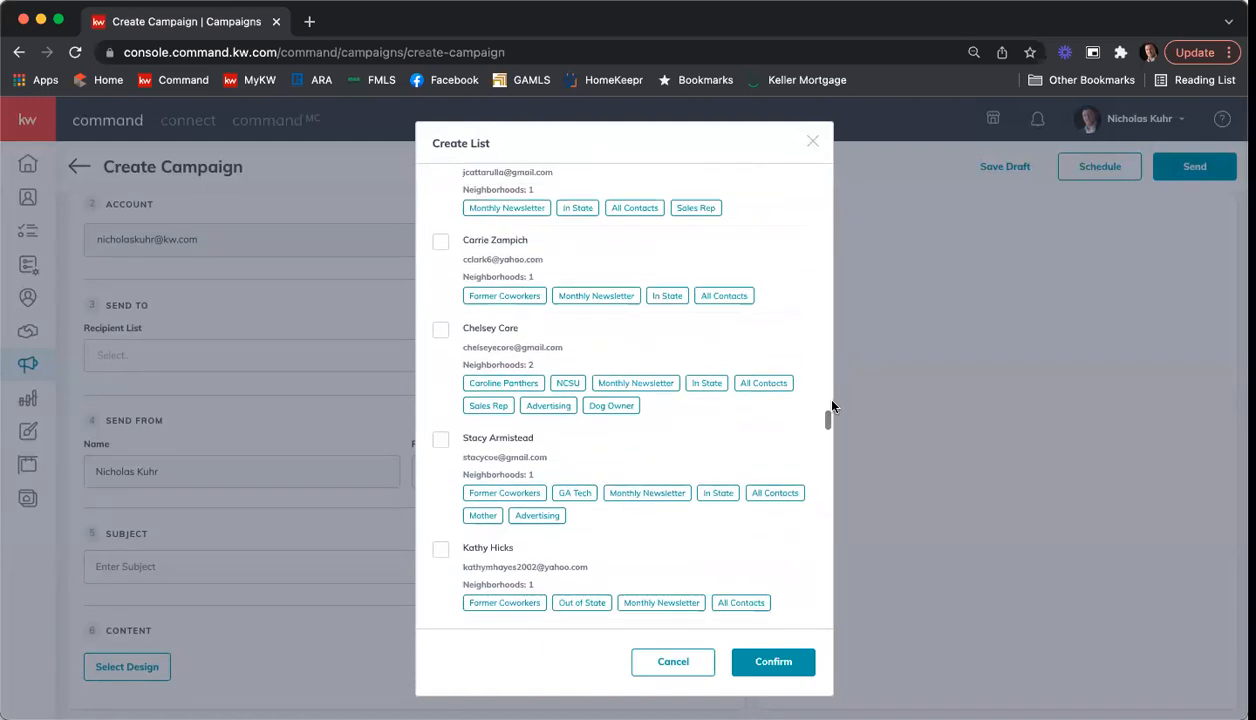
left_click_drag(826, 419, 821, 160)
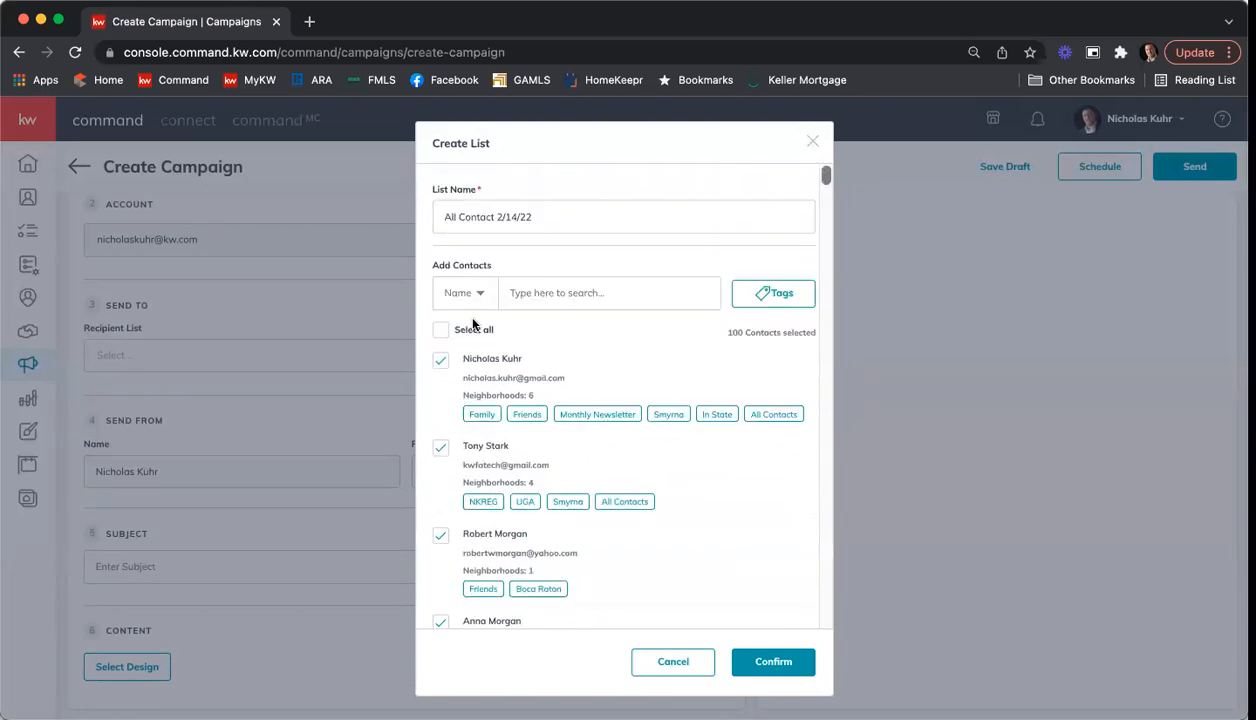
left_click(443, 334)
scroll(586, 393, "down", 12)
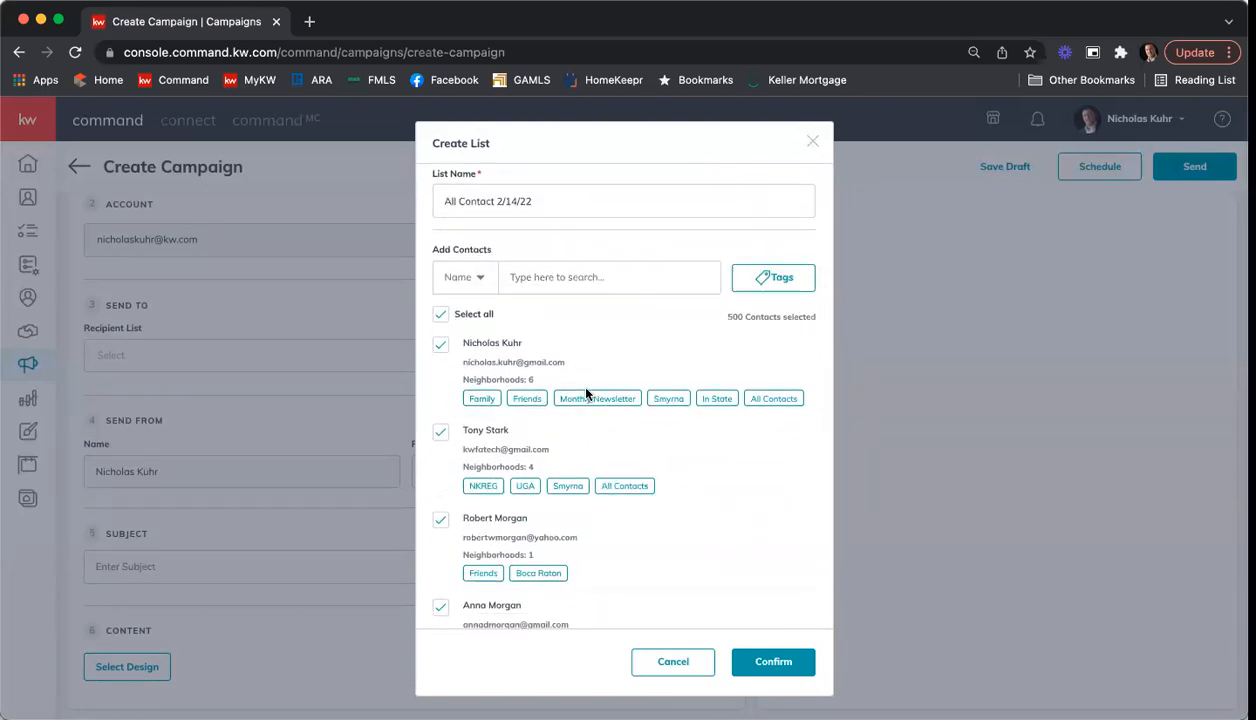
scroll(586, 393, "up", 12)
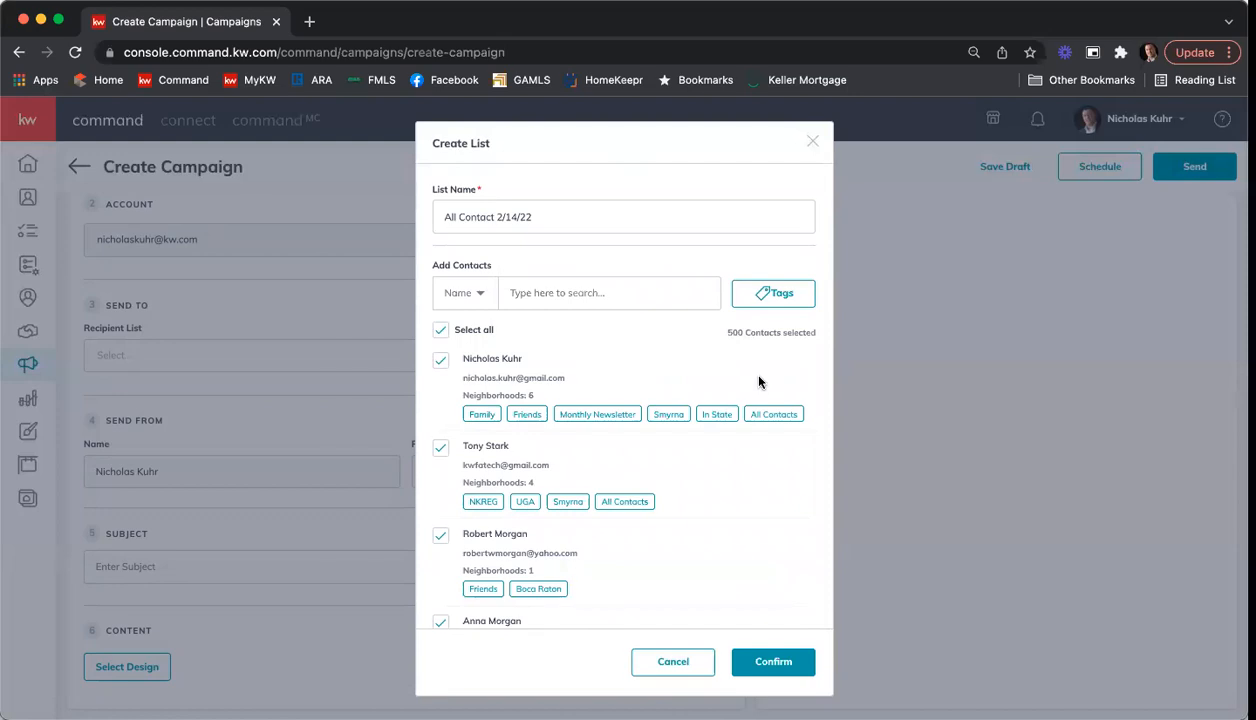
Step: Filter the contacts for the recipient list by the "cobb county" tag
left_click(767, 298)
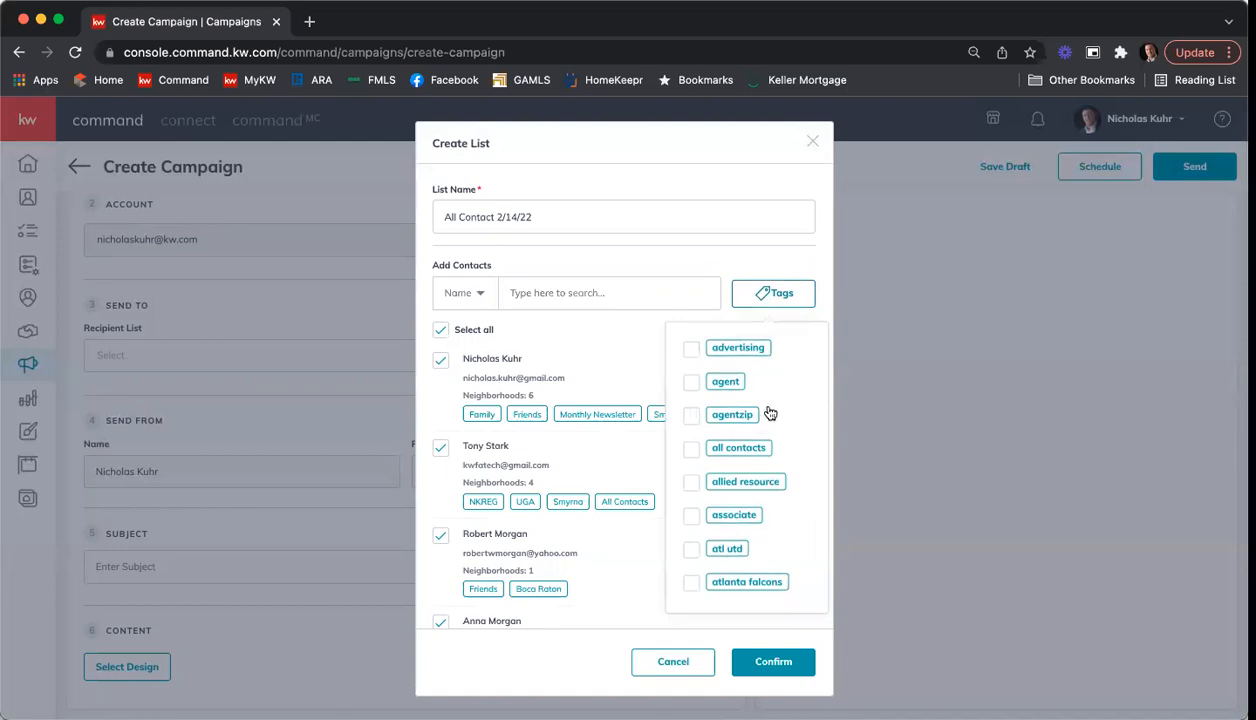
scroll(784, 413, "down", 2)
scroll(784, 413, "down", 8)
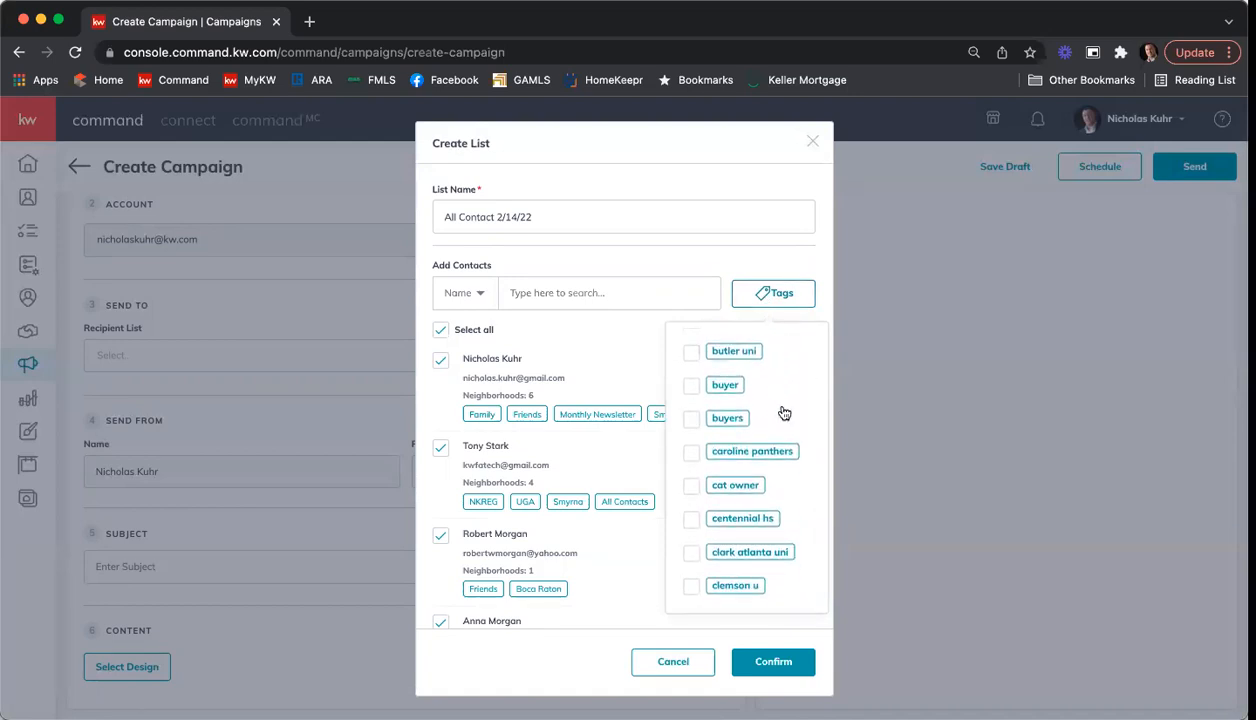
scroll(784, 413, "down", 5)
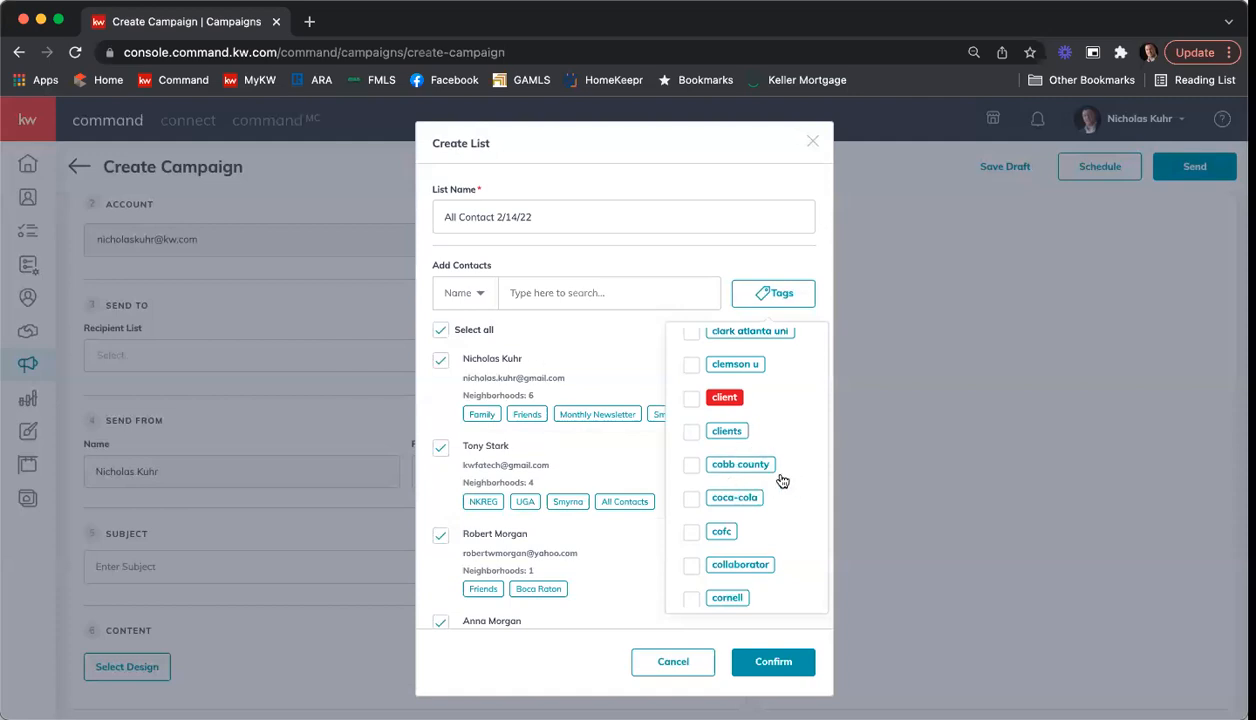
left_click(693, 468)
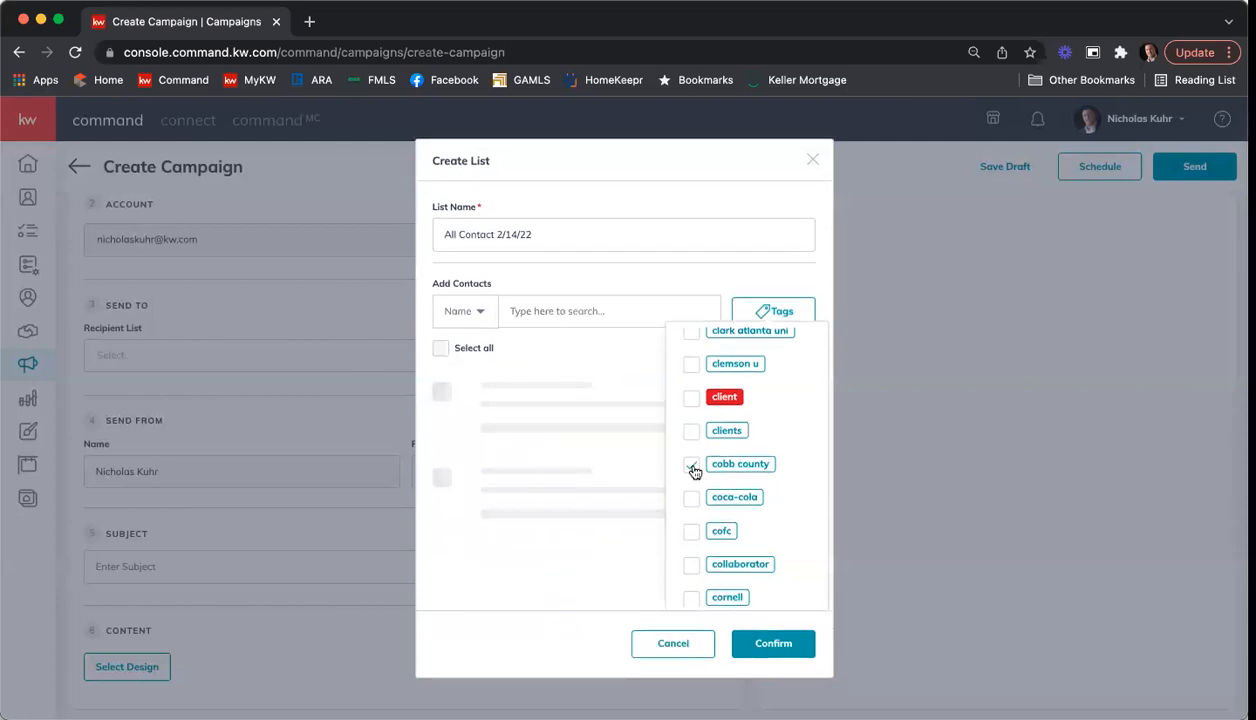
Step: Add the one unselected contact at the end of the "cobb county" results to the recipient list
left_click(592, 360)
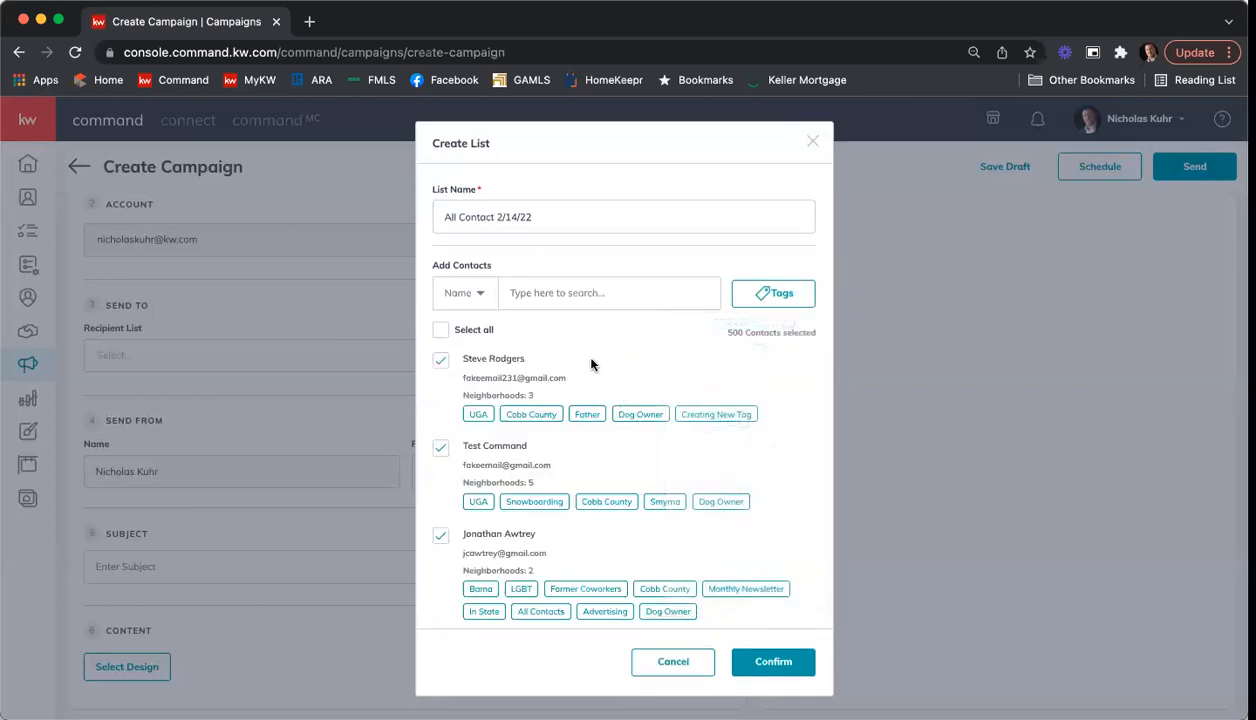
scroll(706, 381, "down", 5)
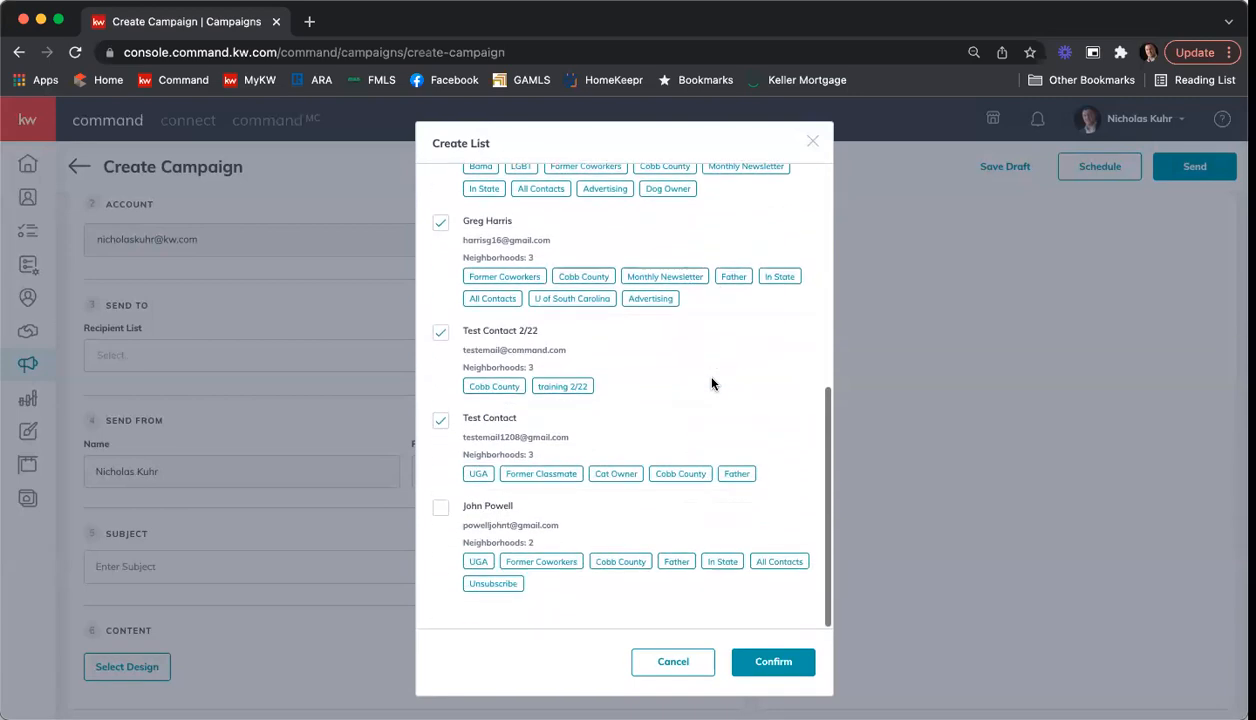
left_click(440, 510)
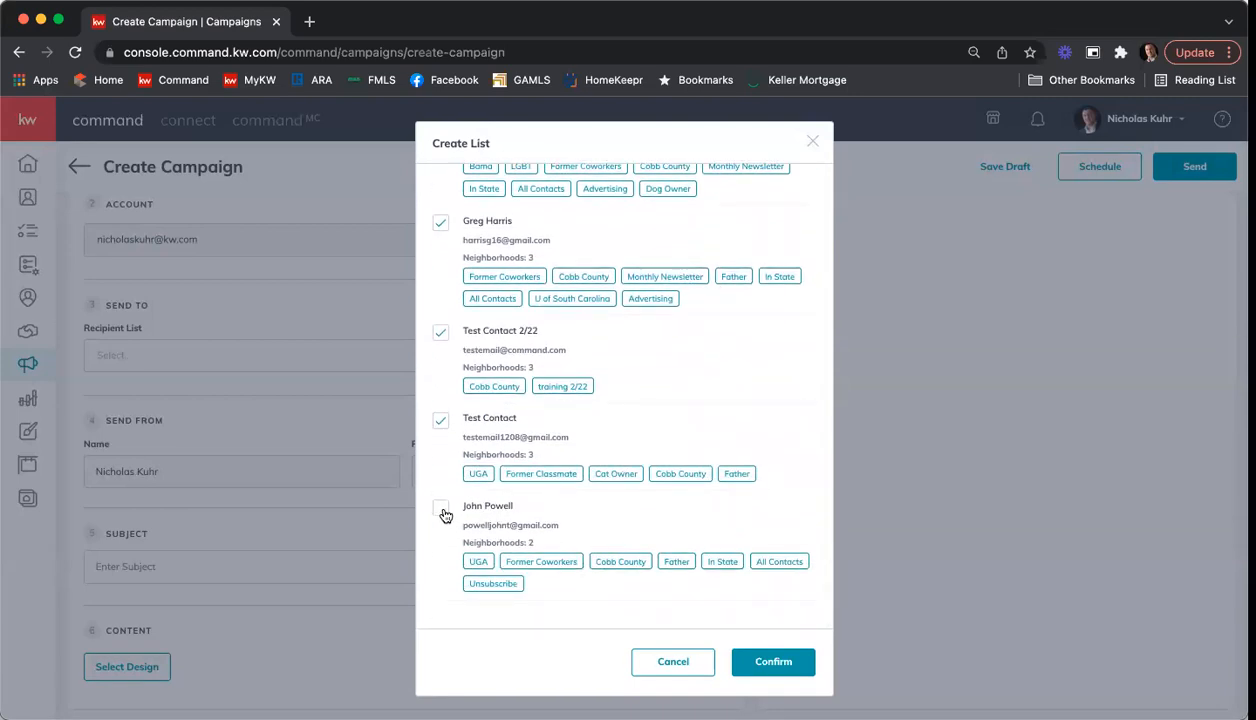
scroll(652, 499, "up", 5)
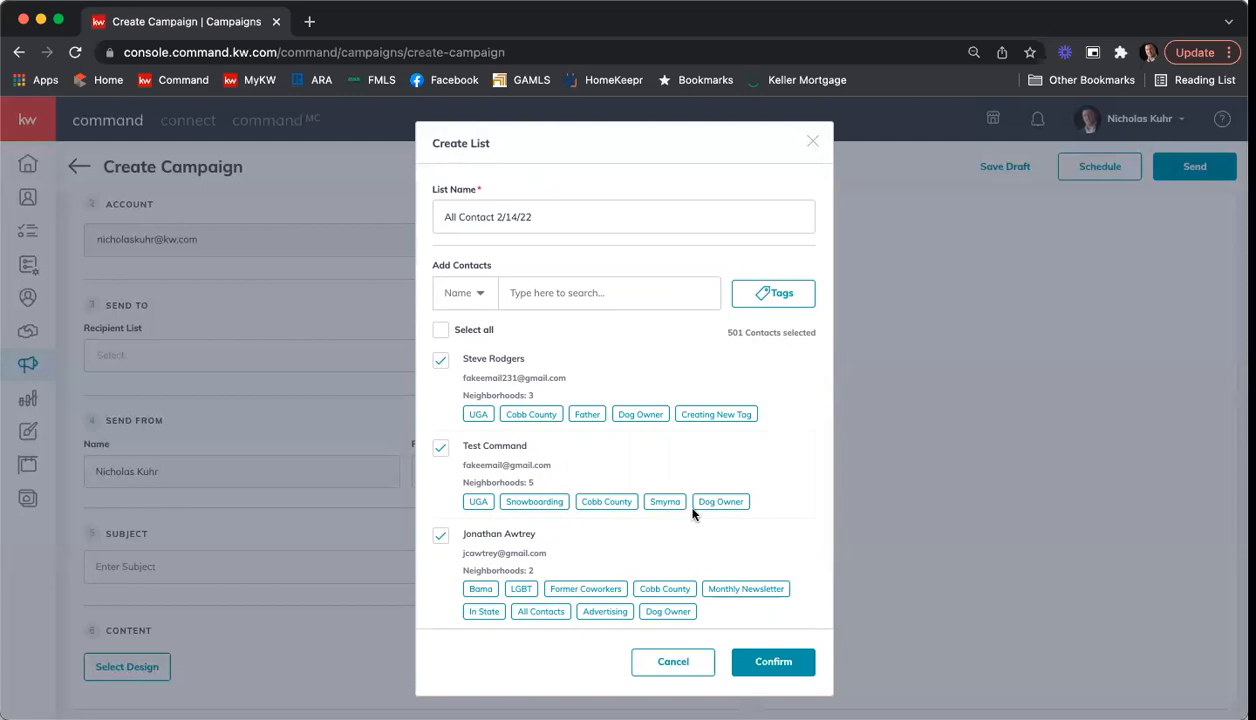
Step: Load the further contact tags and apply the "uga" tag as a filter on the recipient list's contacts
left_click(773, 303)
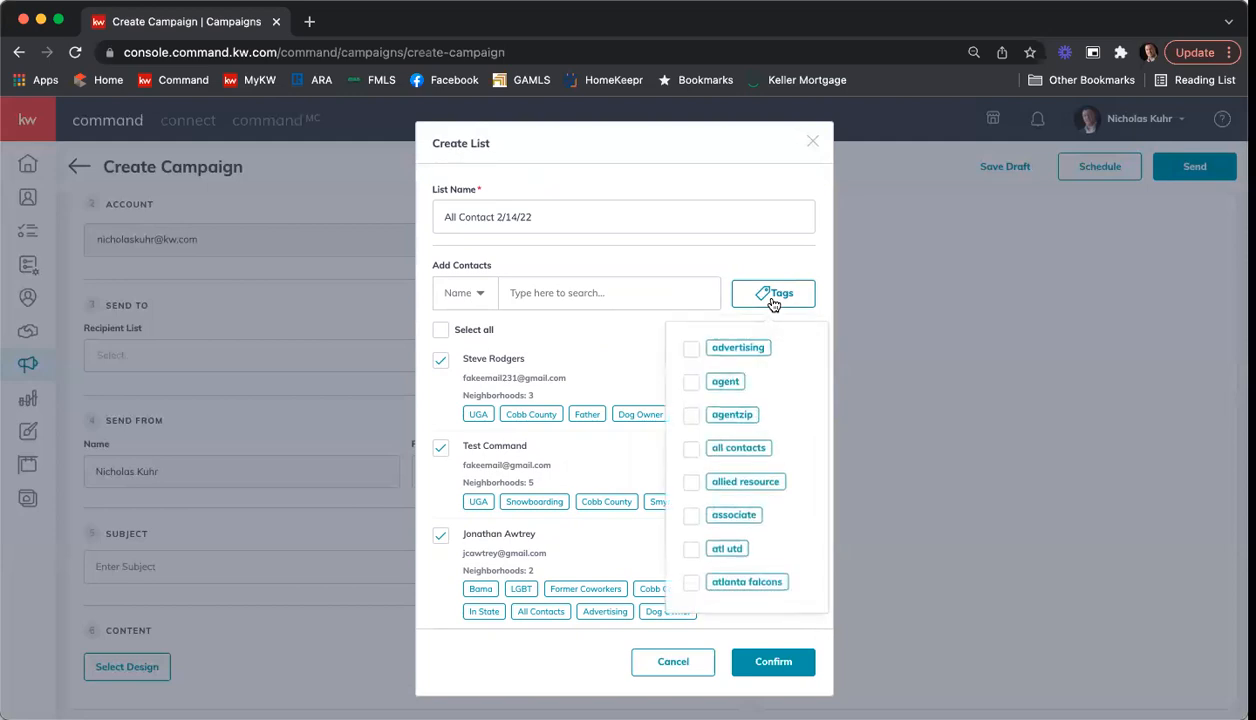
scroll(755, 438, "down", 3)
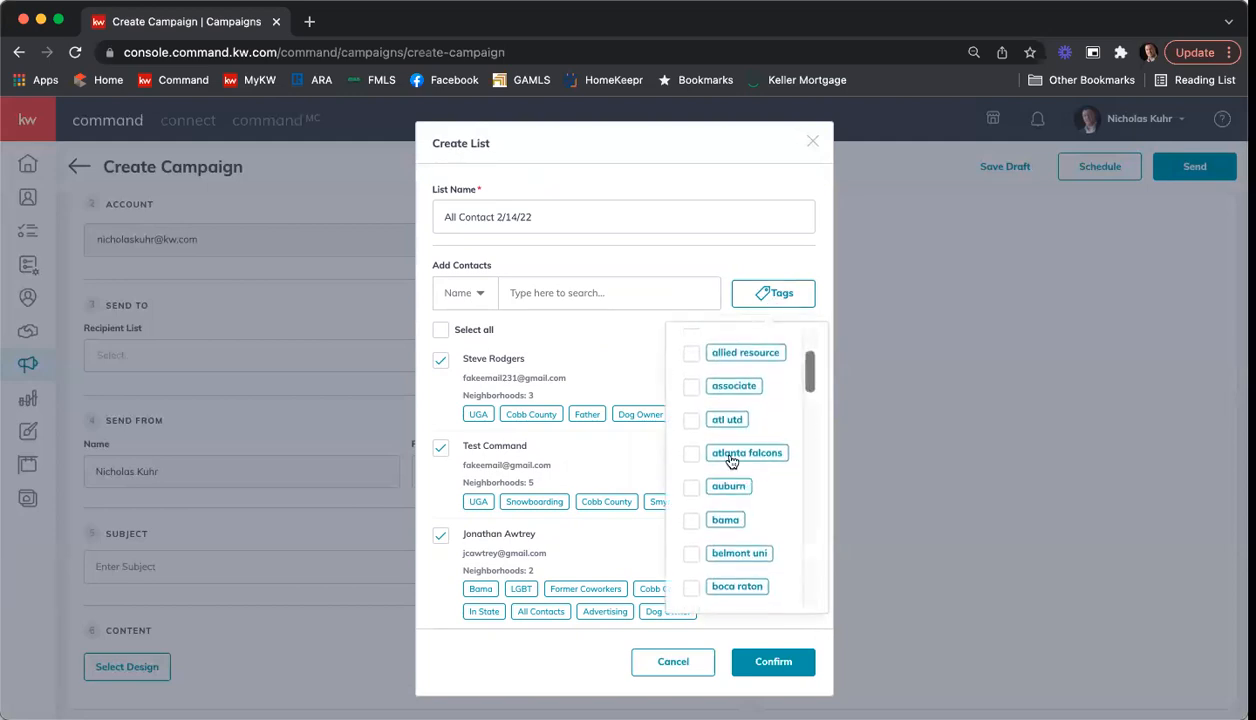
scroll(745, 489, "down", 3)
scroll(748, 488, "down", 10)
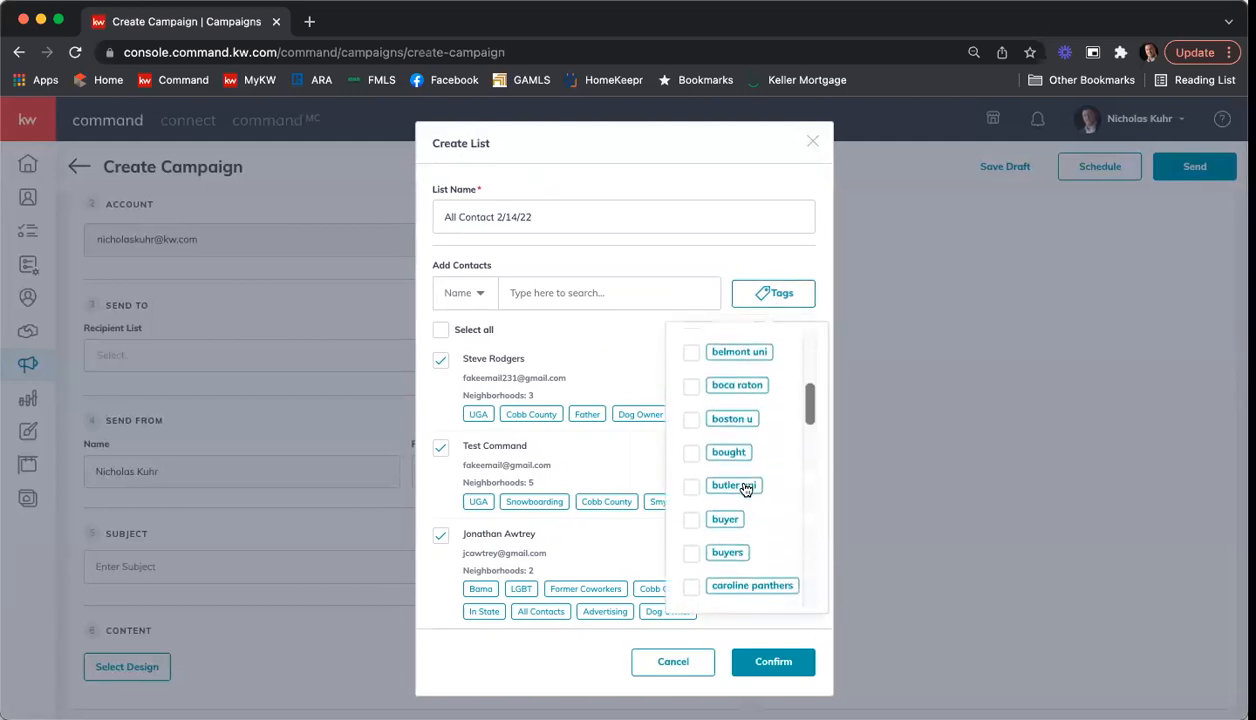
scroll(757, 485, "down", 3)
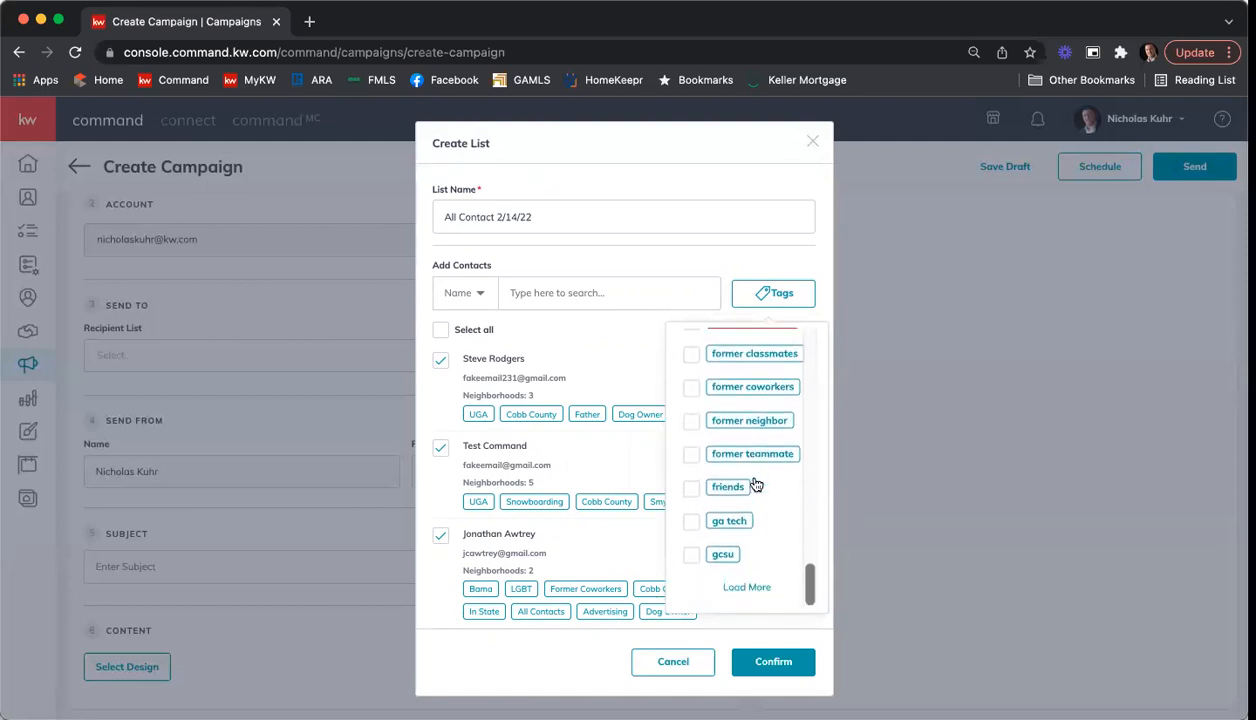
left_click(750, 589)
scroll(750, 469, "down", 15)
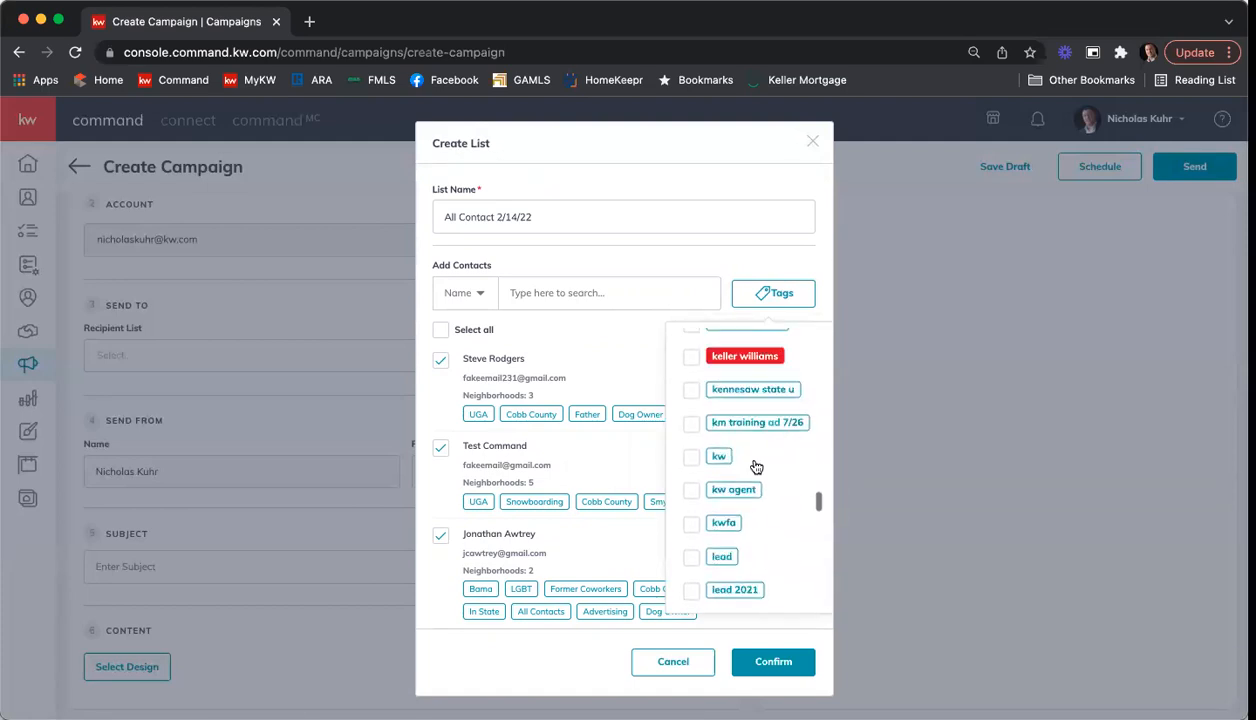
scroll(756, 467, "down", 6)
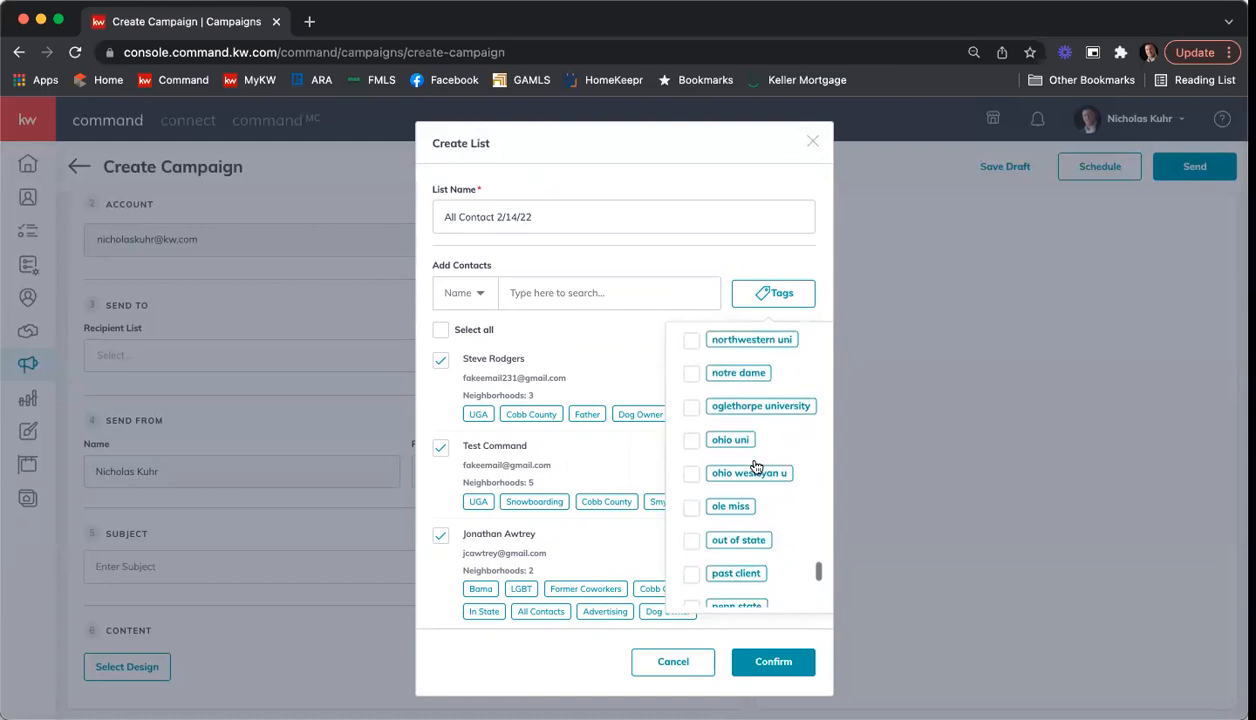
left_click(751, 589)
scroll(757, 500, "down", 5)
scroll(760, 495, "down", 8)
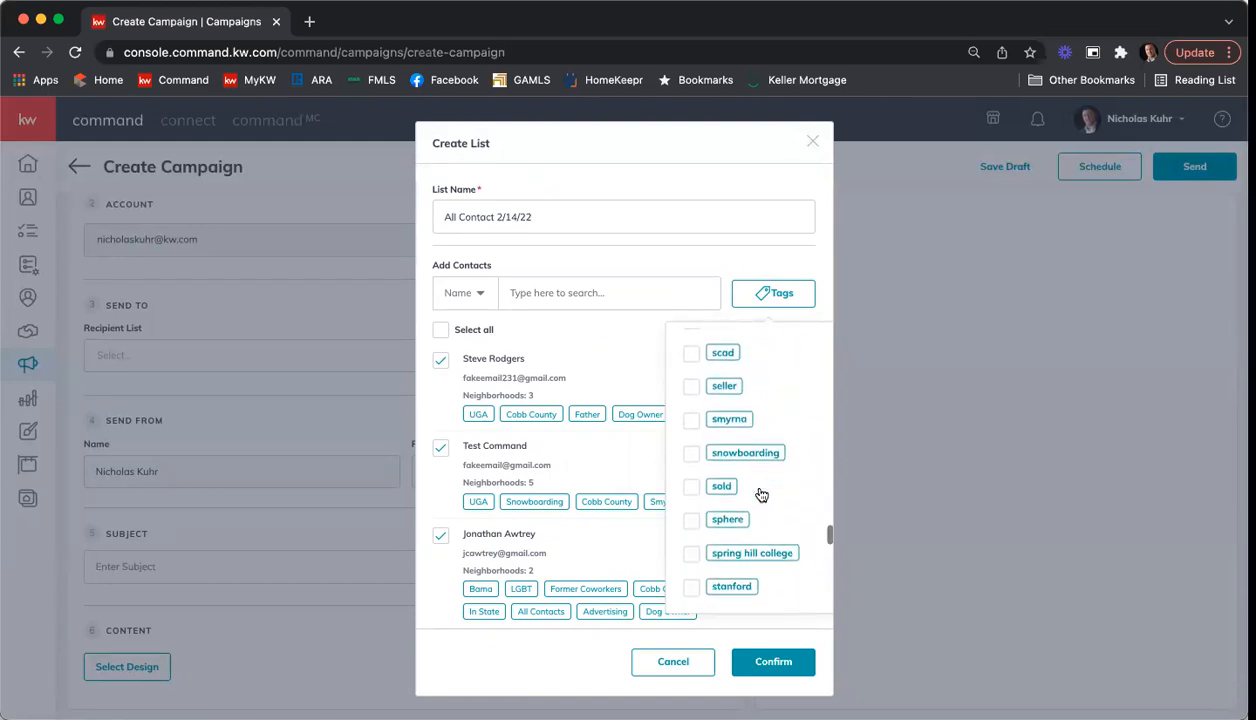
scroll(762, 494, "down", 8)
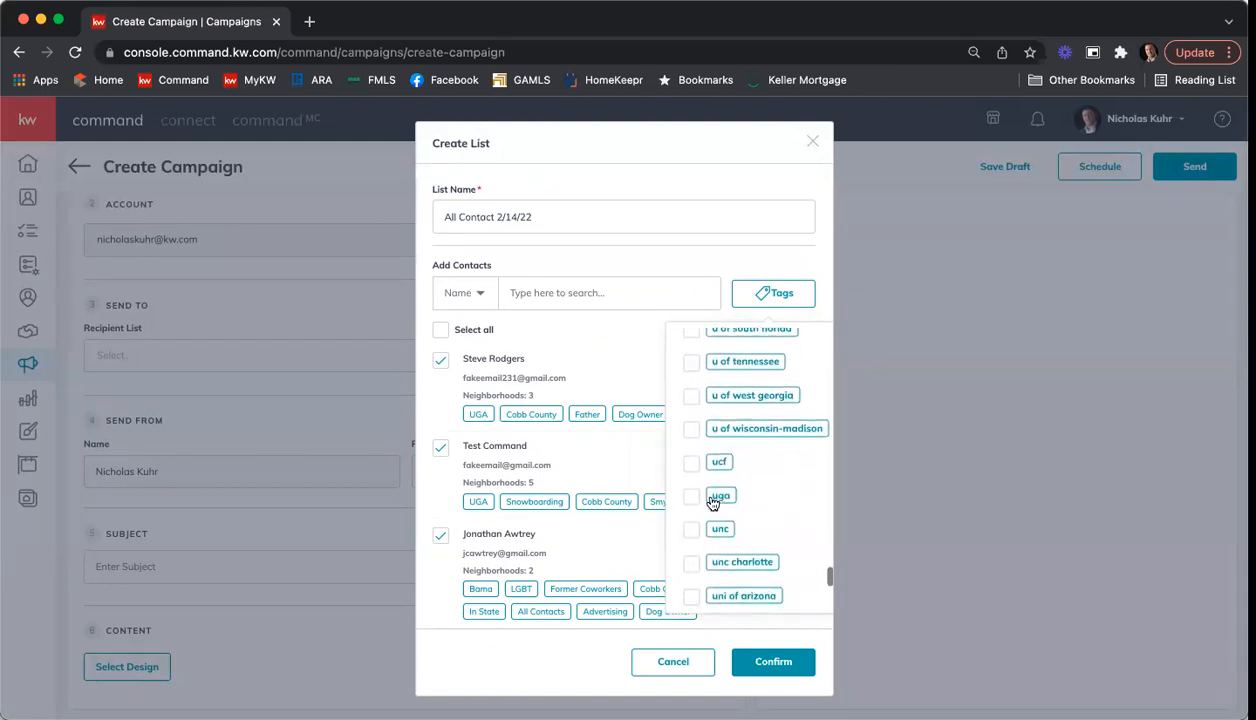
left_click(688, 497)
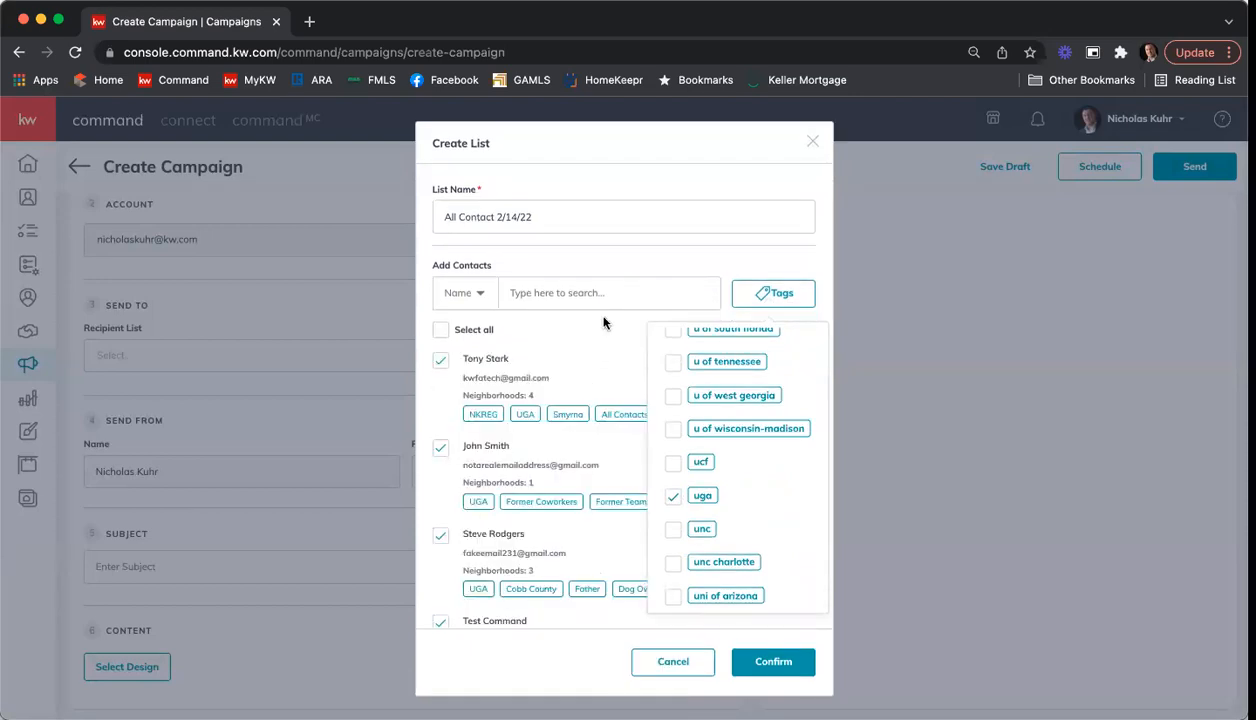
left_click(600, 268)
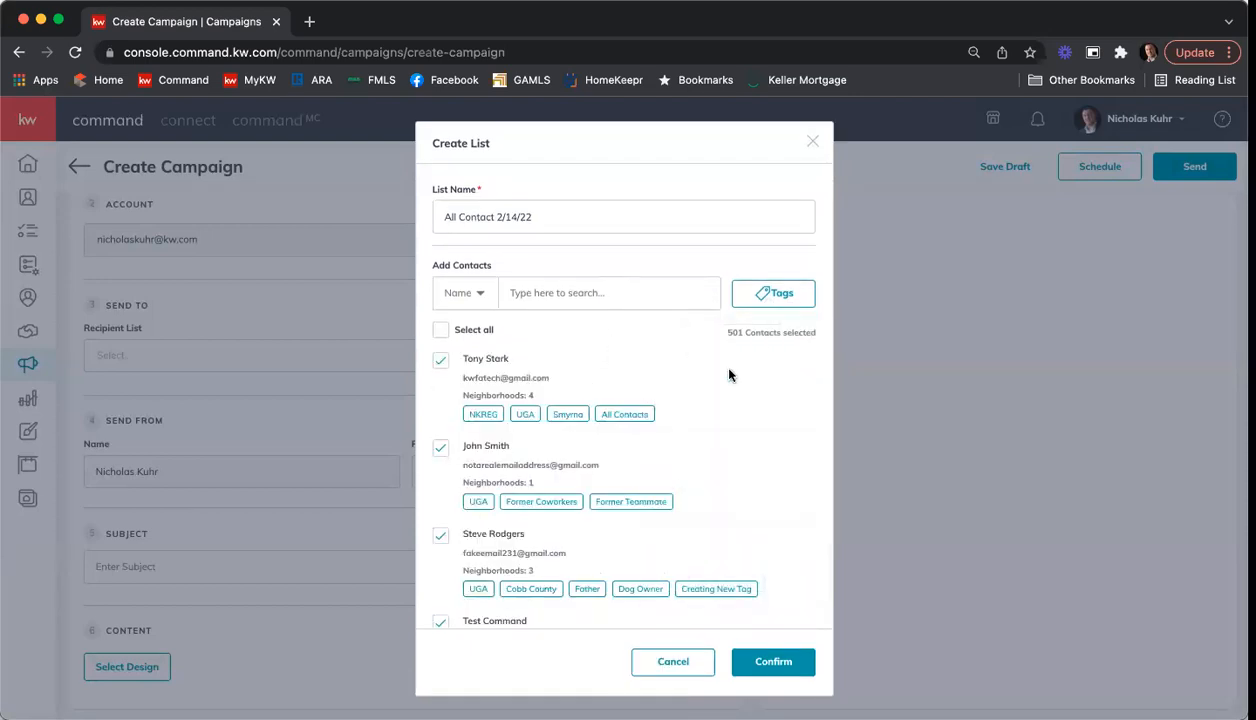
Step: Check the selection of the filtered contacts and save the recipient list "All Contact 2/14/22"
scroll(729, 375, "down", 10)
scroll(726, 377, "down", 15)
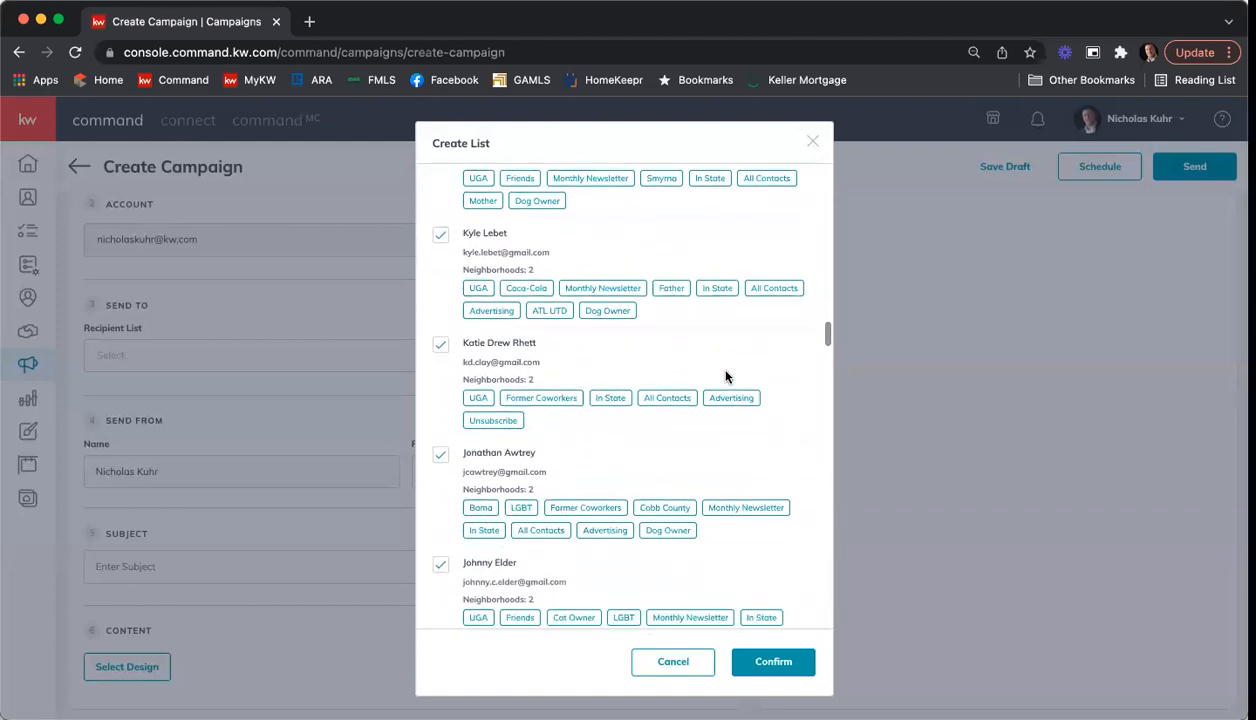
scroll(726, 377, "up", 20)
scroll(726, 377, "up", 3)
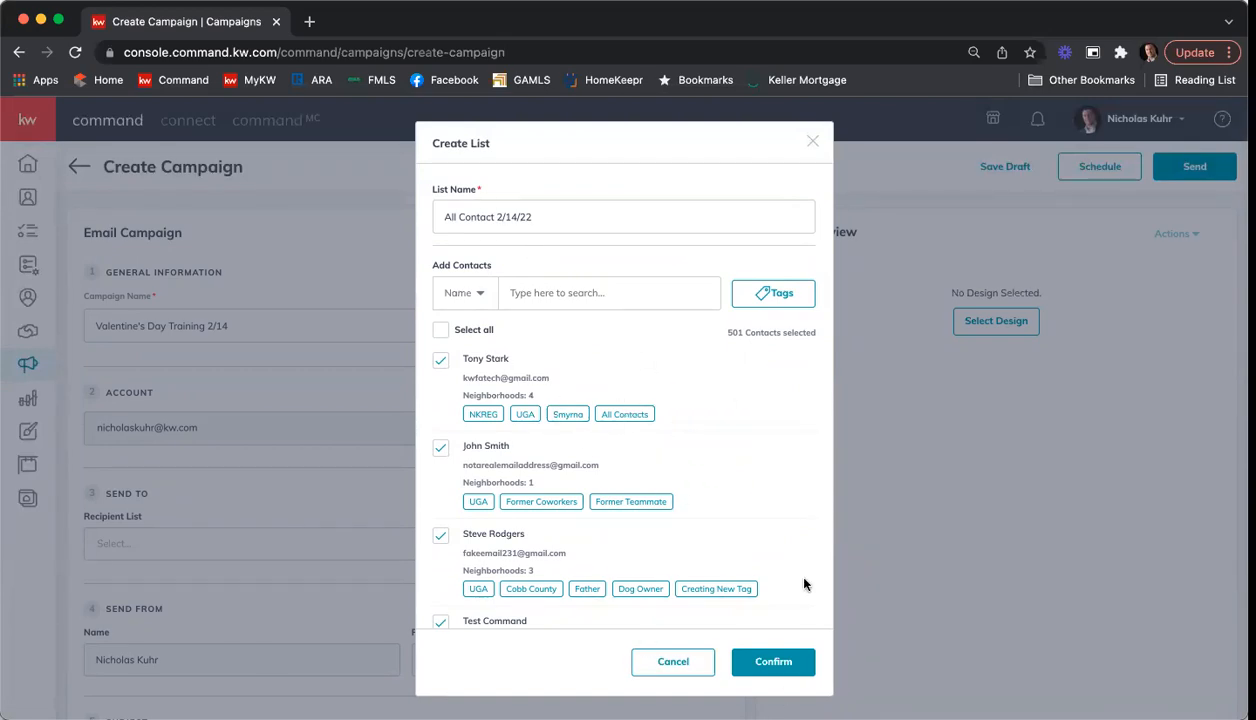
left_click(773, 663)
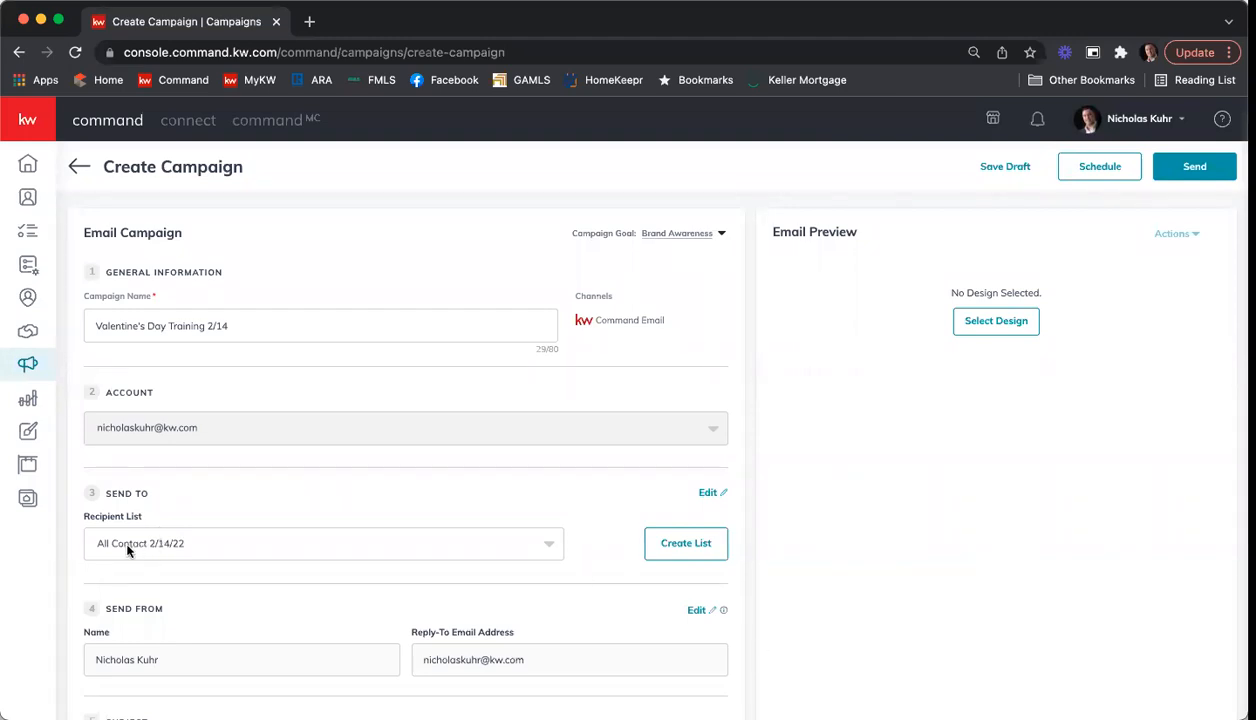
Step: Look through the existing recipient lists and choose "Monthly Newsletter" for the campaign
scroll(865, 460, "down", 3)
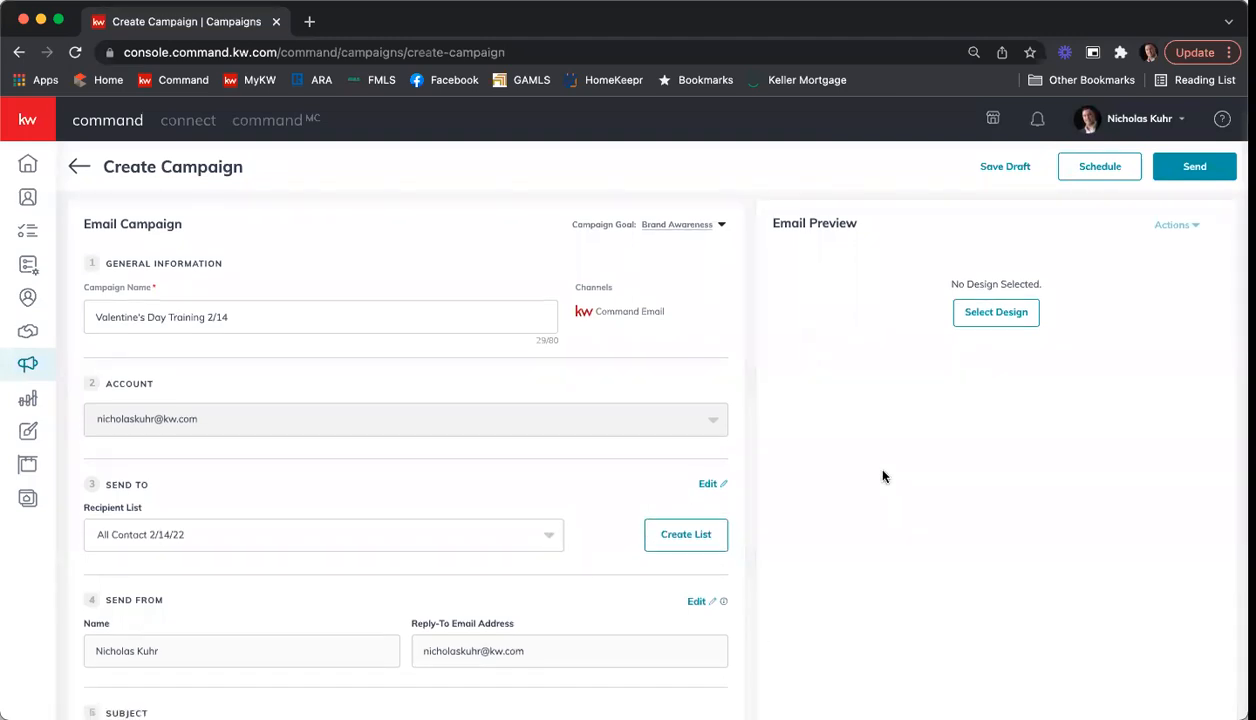
left_click(550, 414)
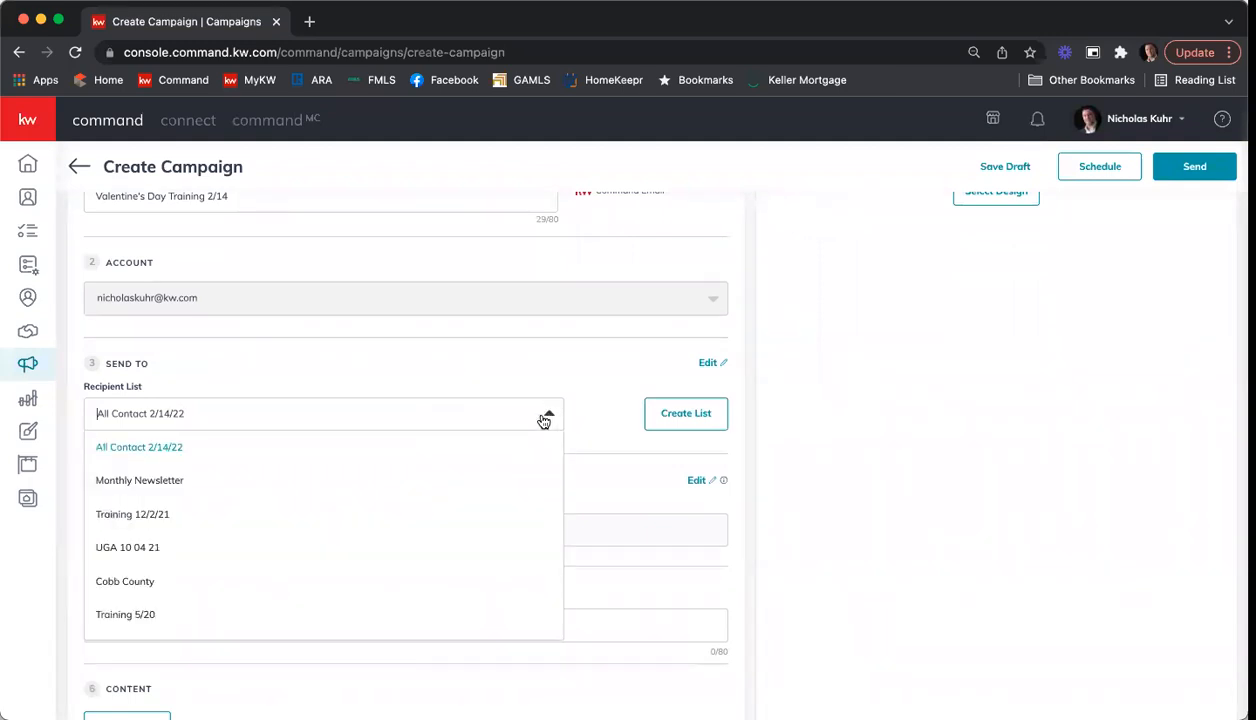
scroll(495, 490, "down", 1)
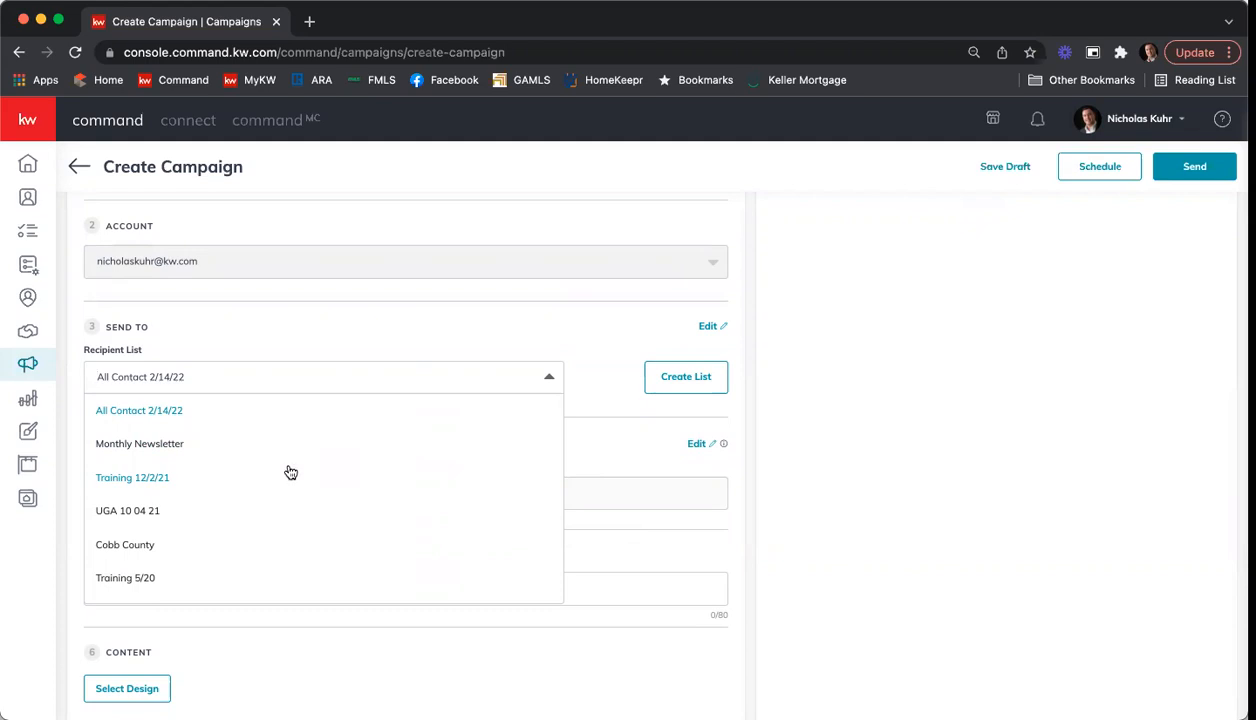
left_click(443, 327)
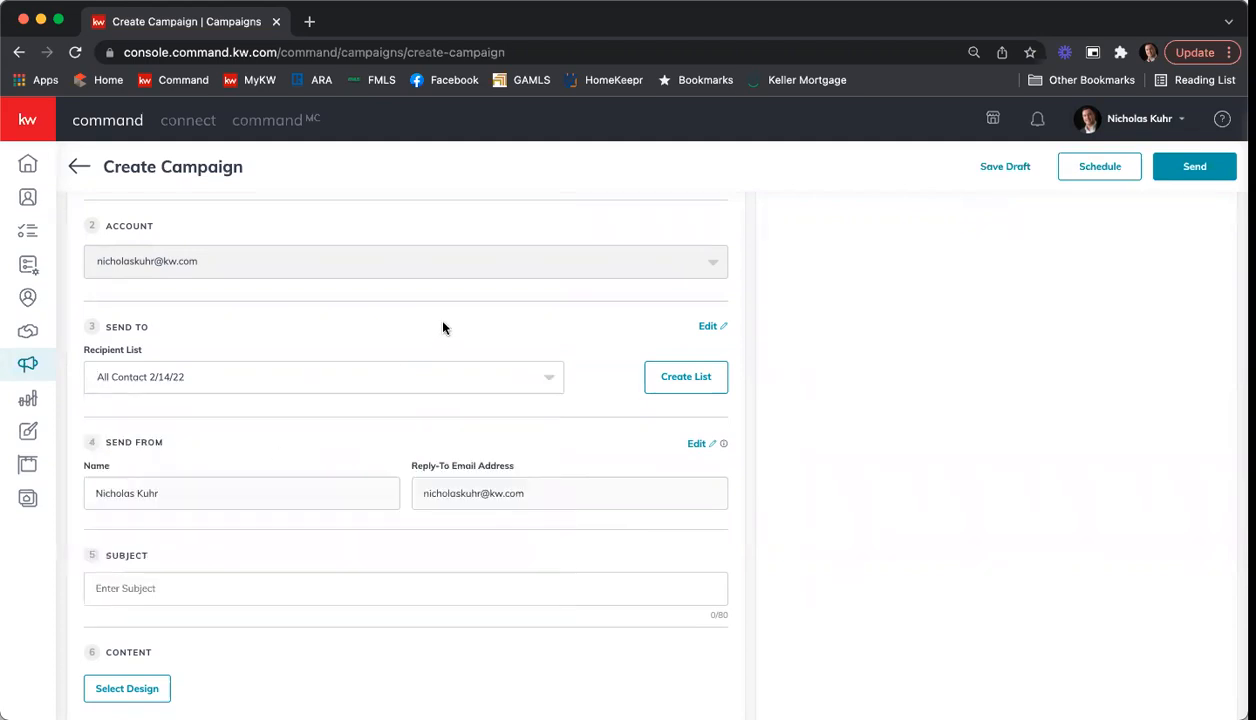
left_click(222, 385)
left_click(208, 456)
Step: Edit the Monthly Newsletter list to include all contacts with the "advertising" tag, and save it
left_click(709, 330)
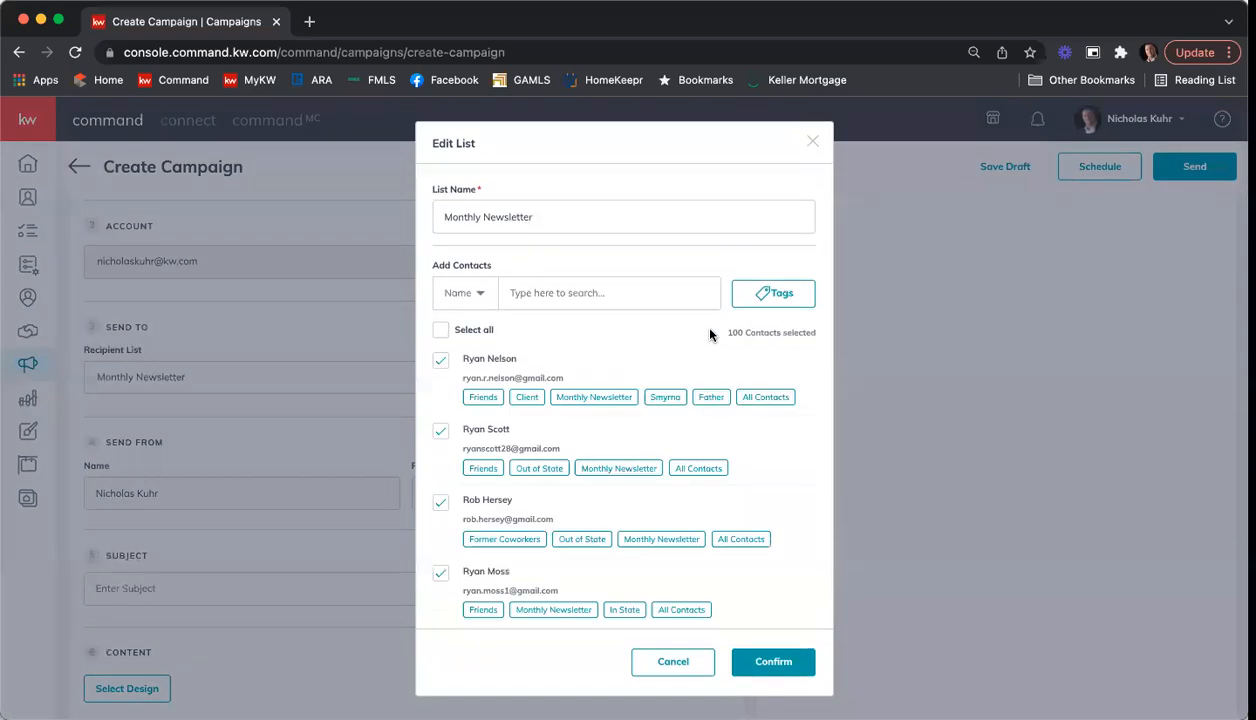
scroll(690, 350, "down", 15)
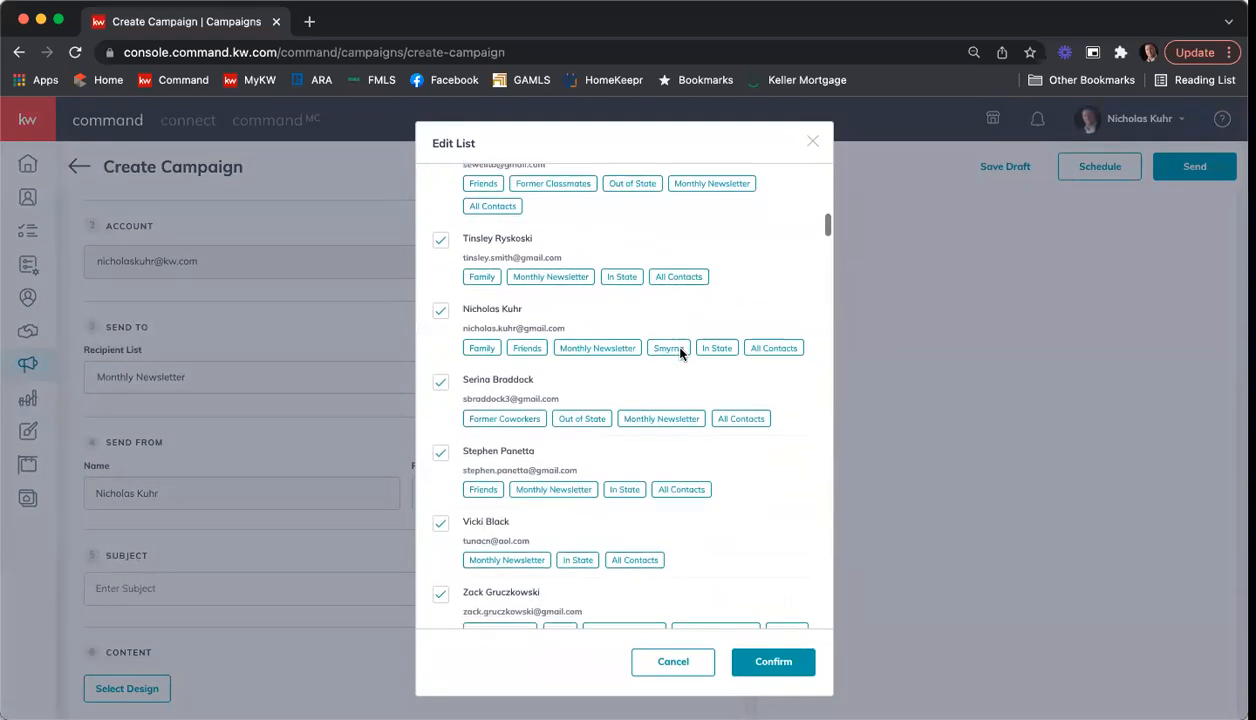
scroll(700, 320, "up", 15)
left_click(771, 297)
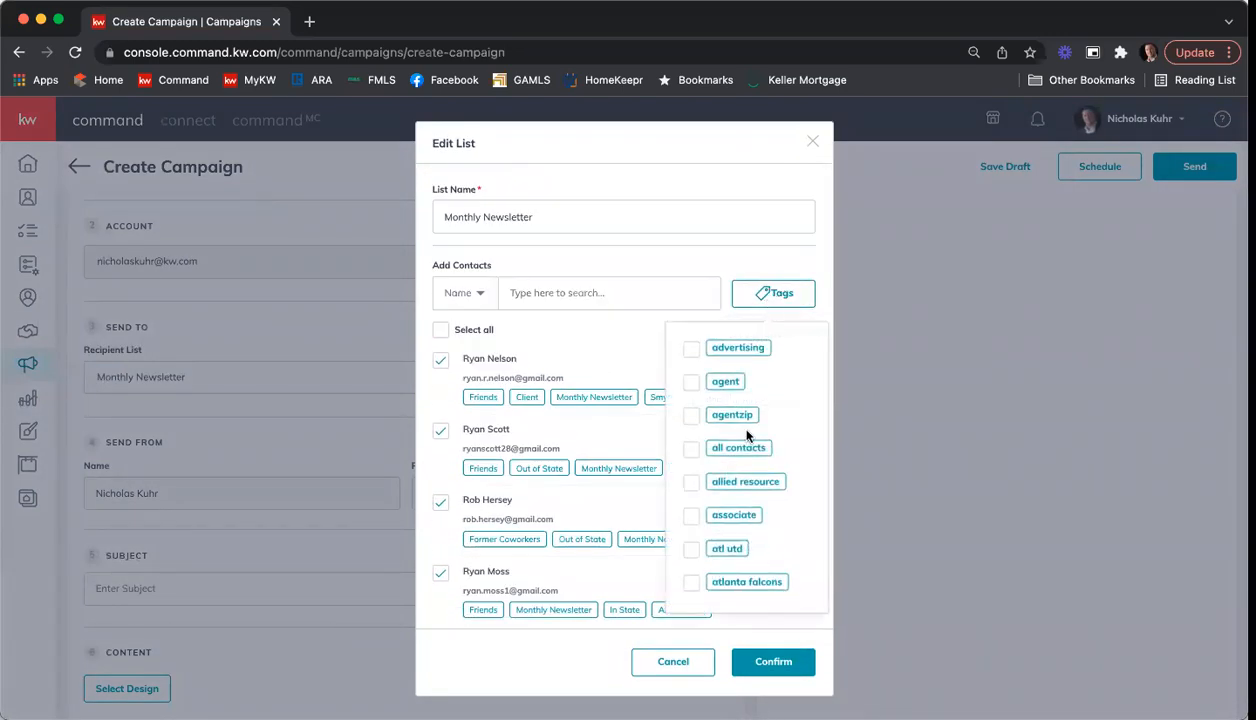
left_click(689, 349)
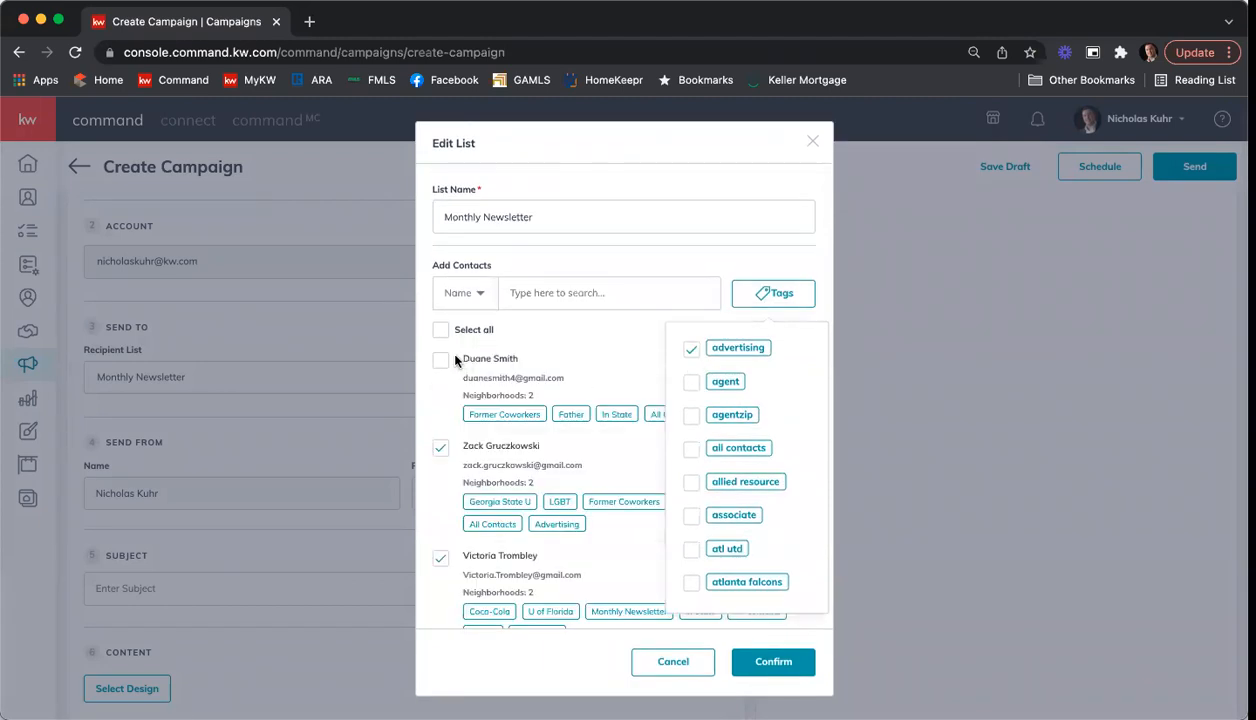
left_click(441, 333)
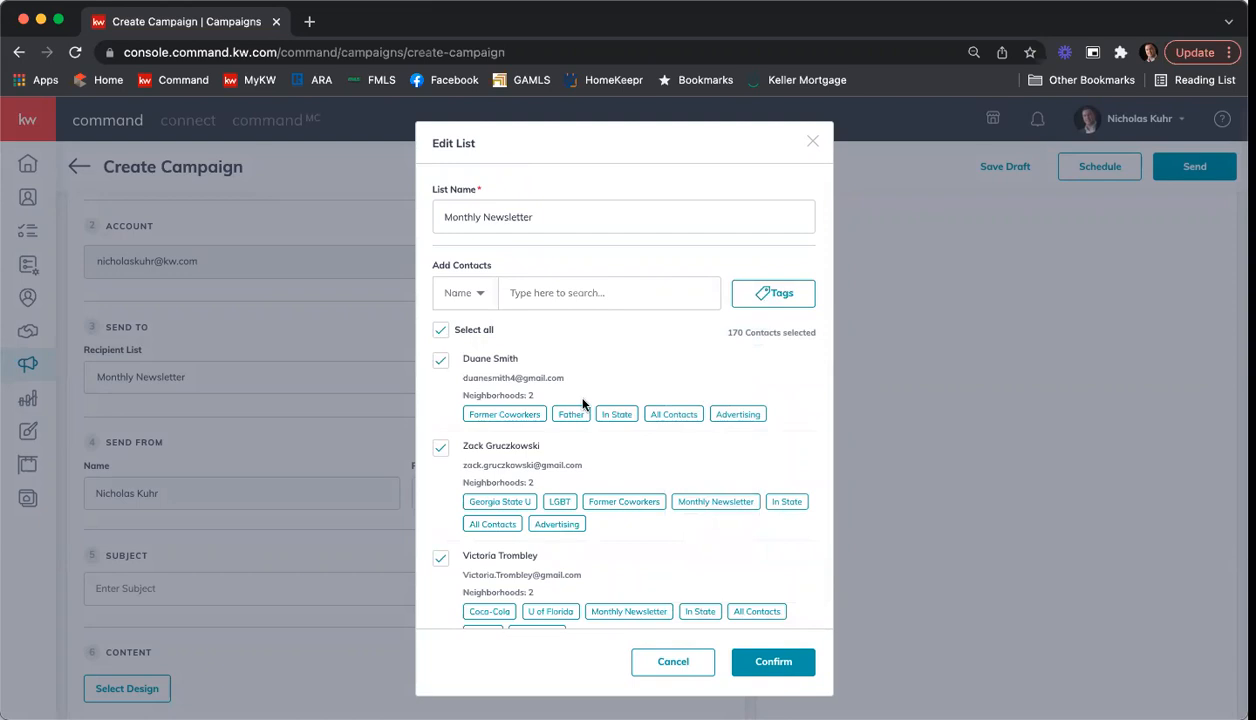
left_click(786, 666)
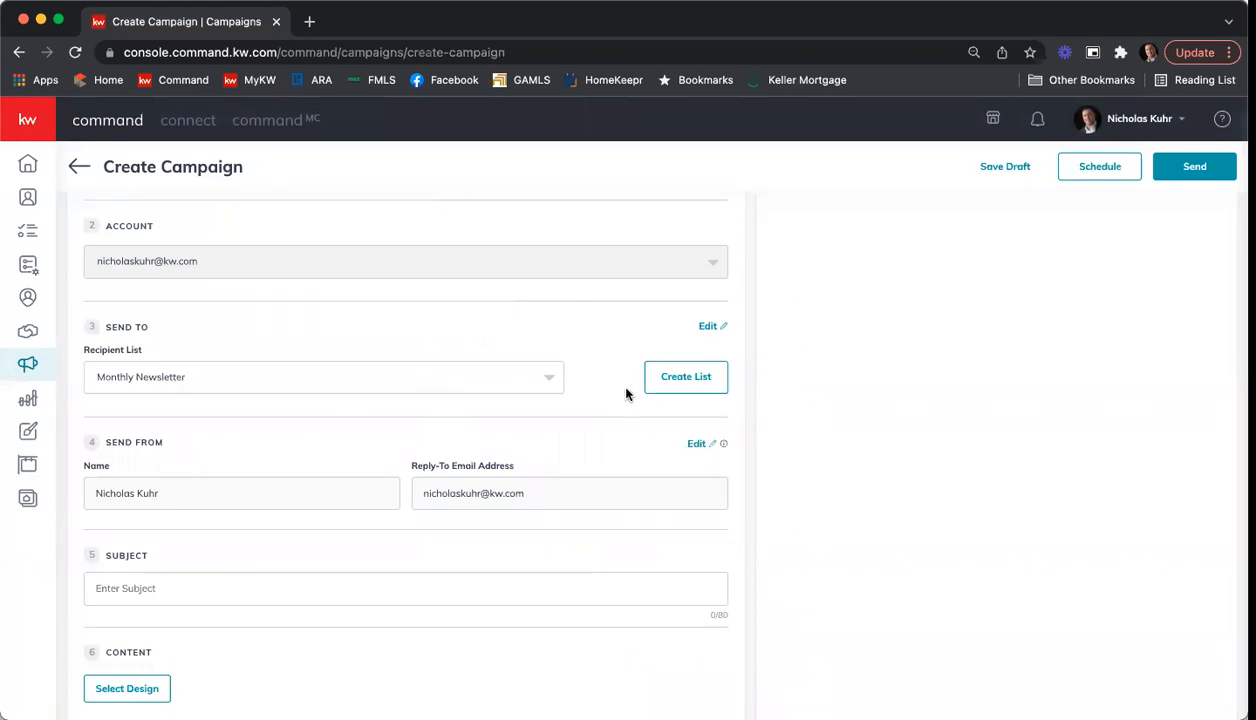
Step: Set the recipient list to "All Contact 2/14/22" and enter the subject "Happy Valentine's Day from your favorite realtor!"
left_click(515, 376)
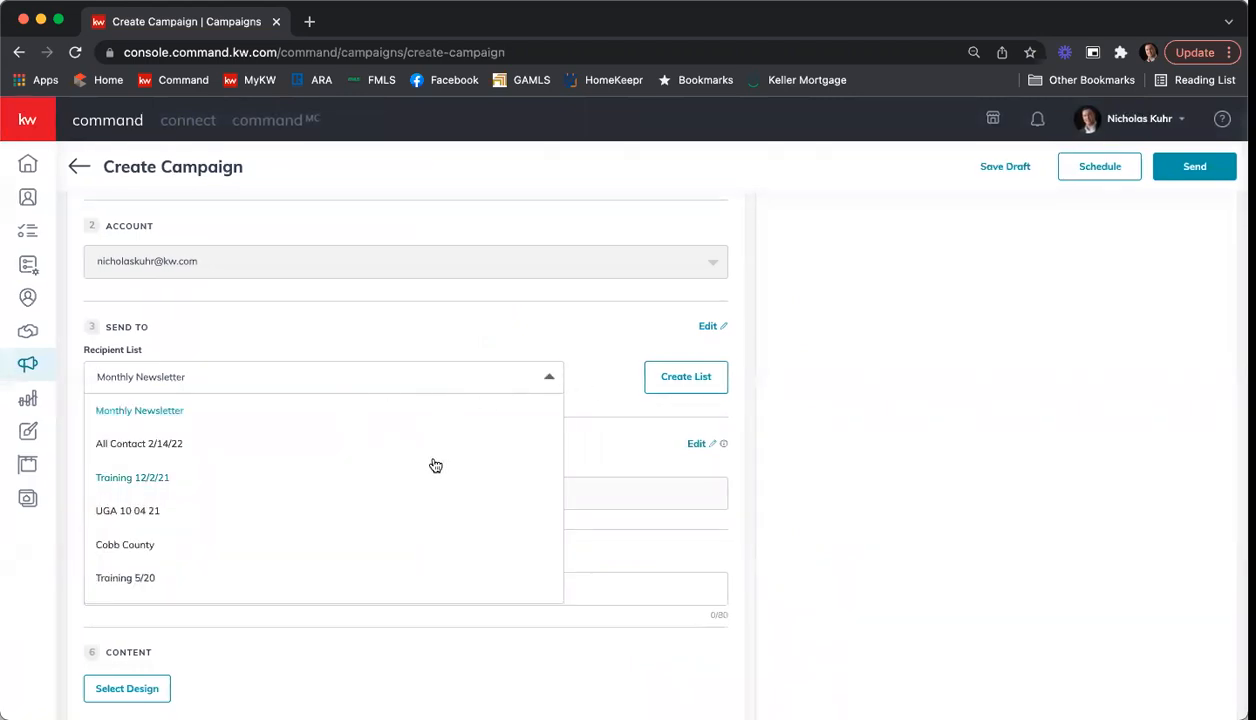
left_click(163, 444)
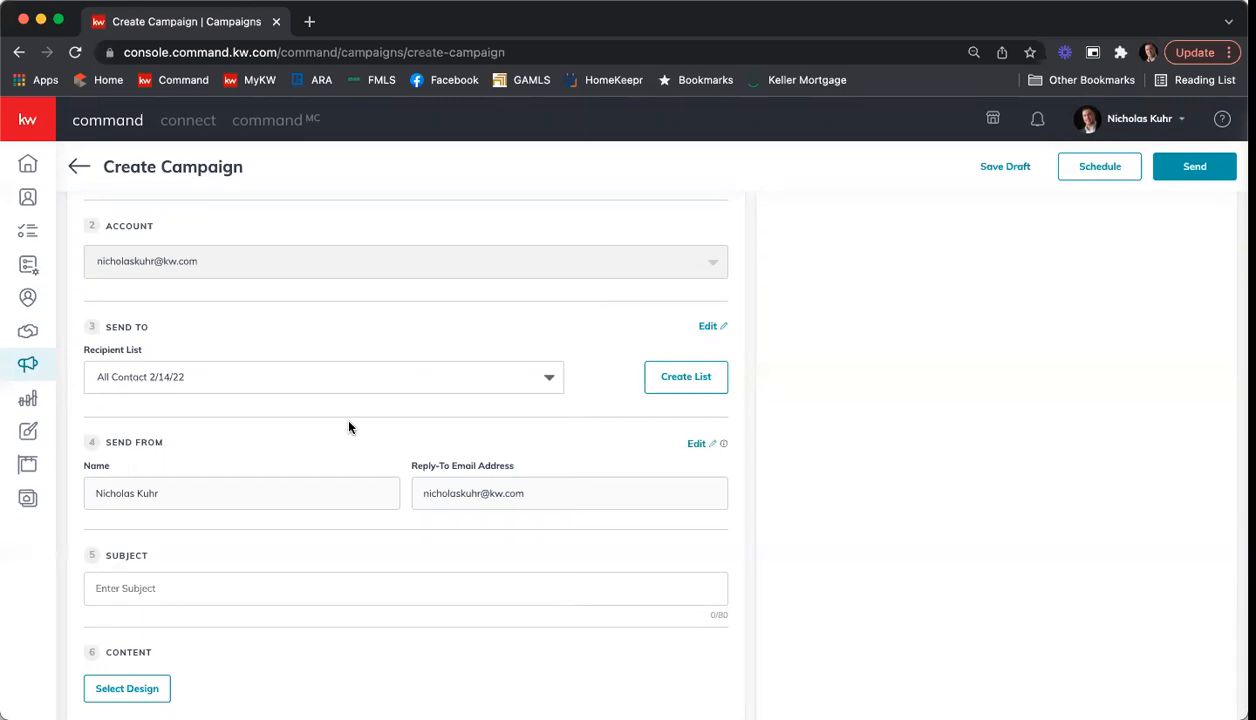
scroll(1050, 333, "down", 2)
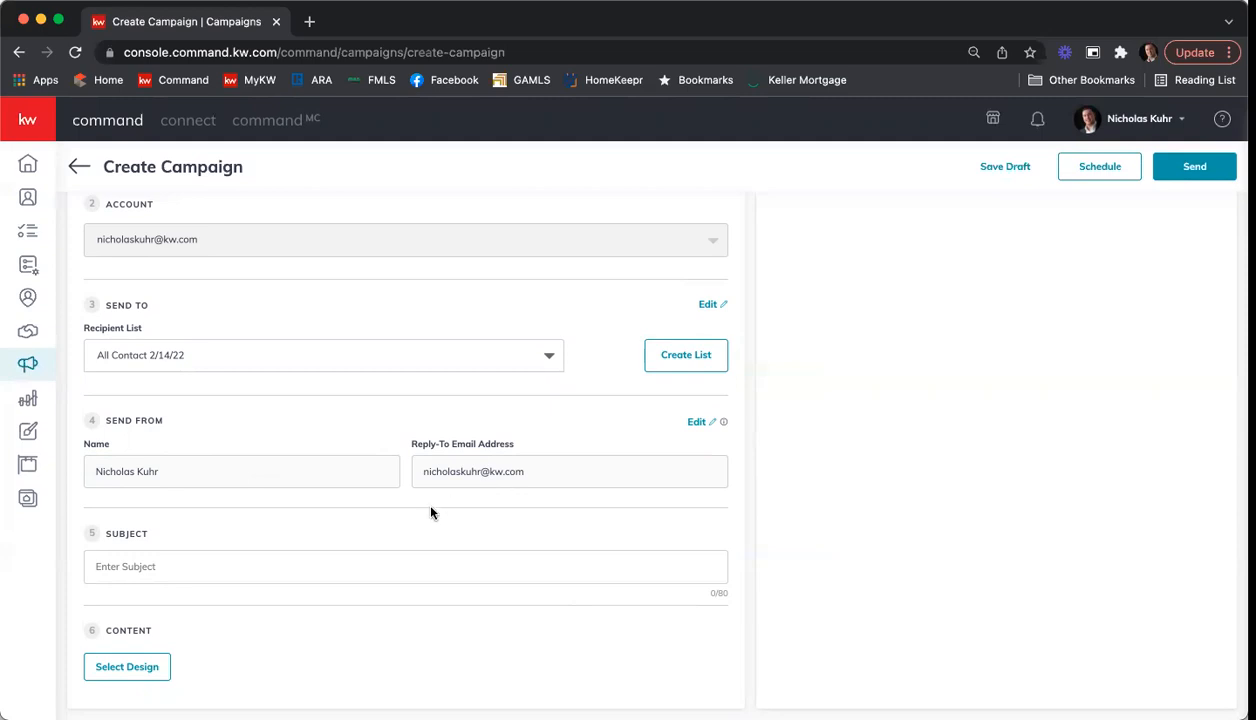
left_click(178, 564)
type("Happy Valentine's Day from your ")
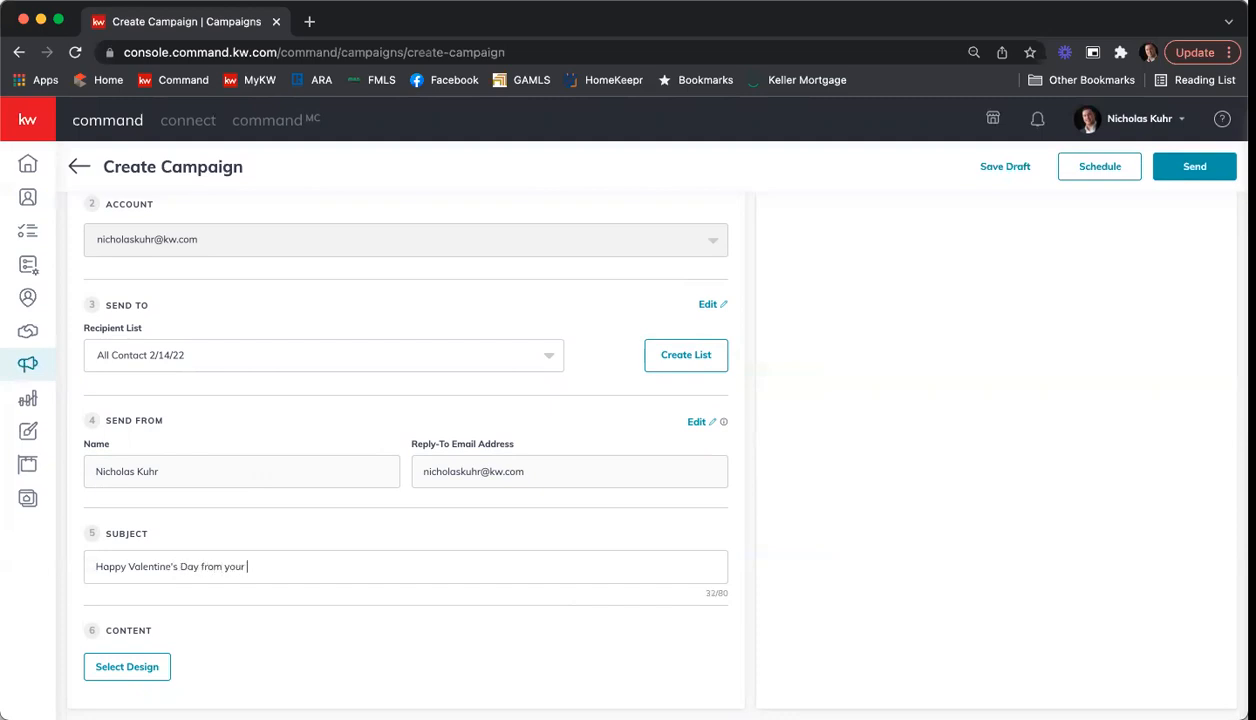
type("favorite realtor!")
Step: Open the campaign's design selection, show the KWRI templates and load more of them
left_click(127, 667)
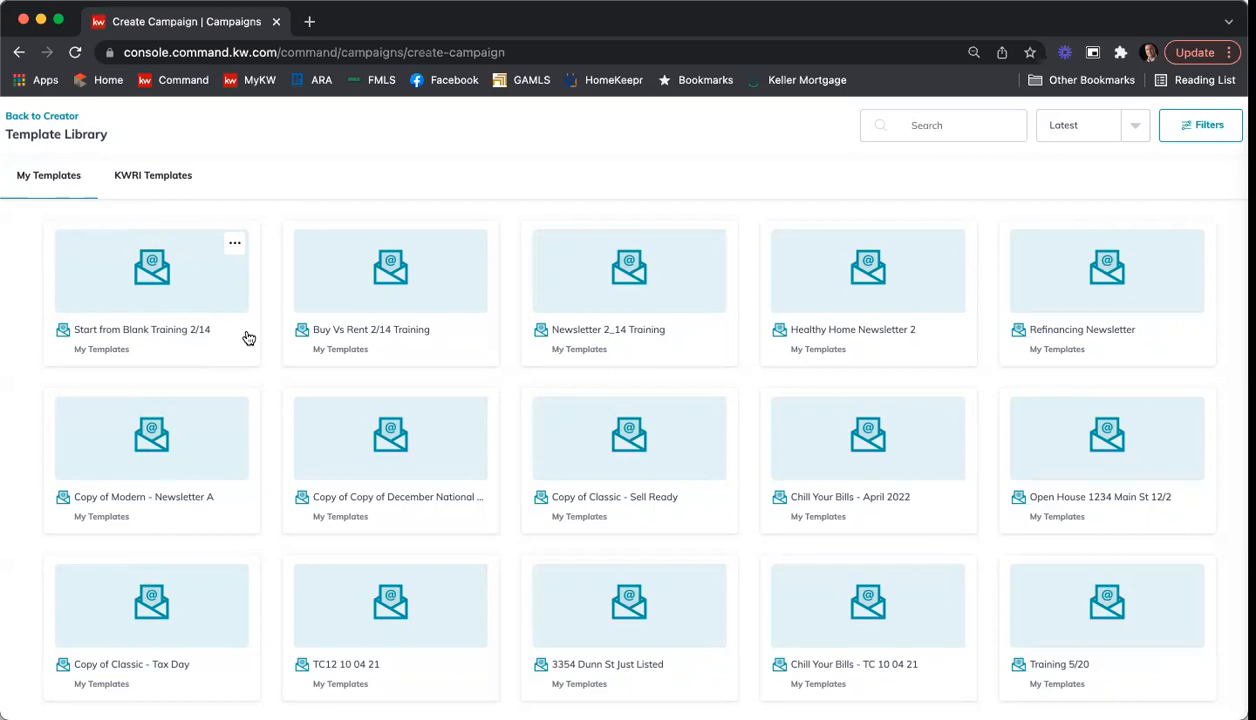
left_click(146, 182)
scroll(410, 293, "down", 2)
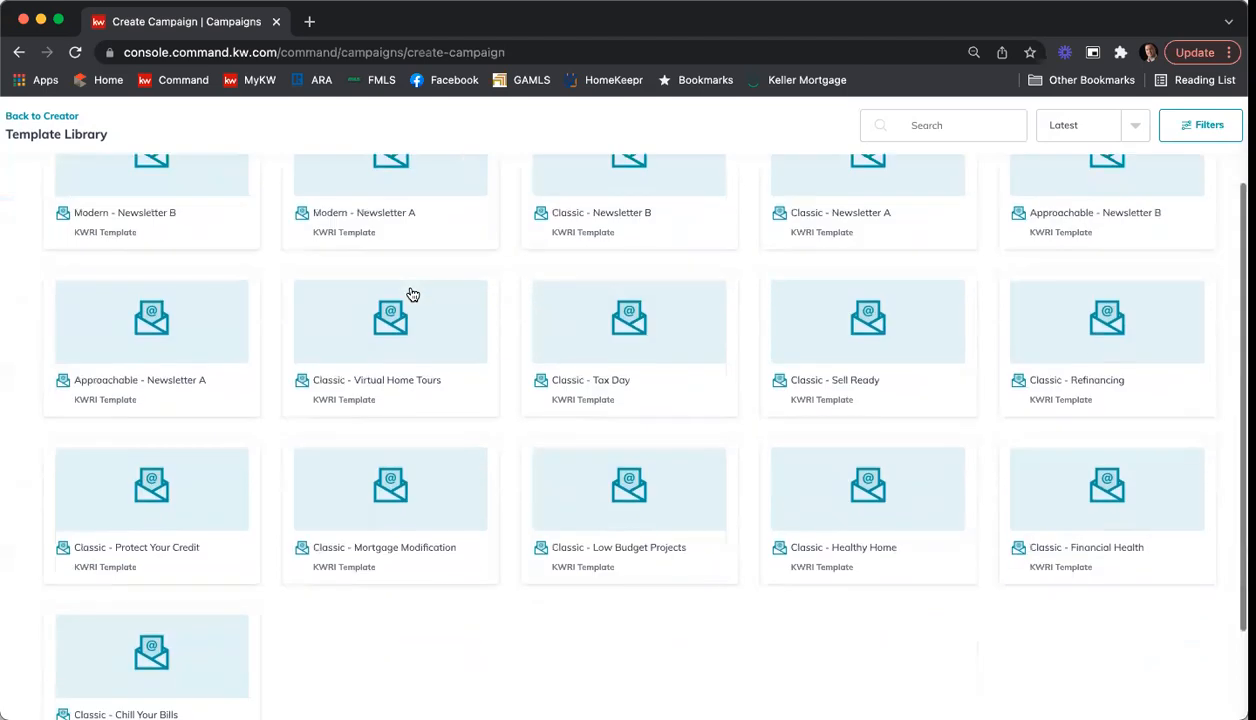
scroll(410, 293, "down", 2)
scroll(591, 571, "down", 1)
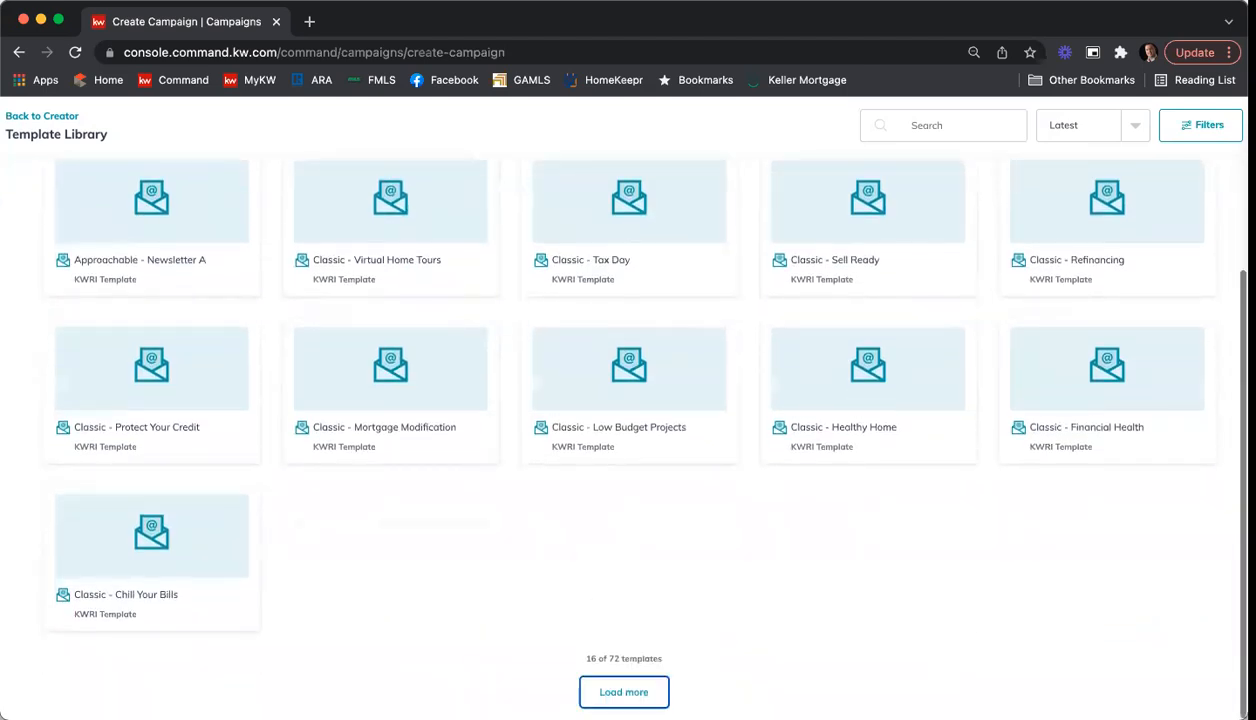
left_click(624, 690)
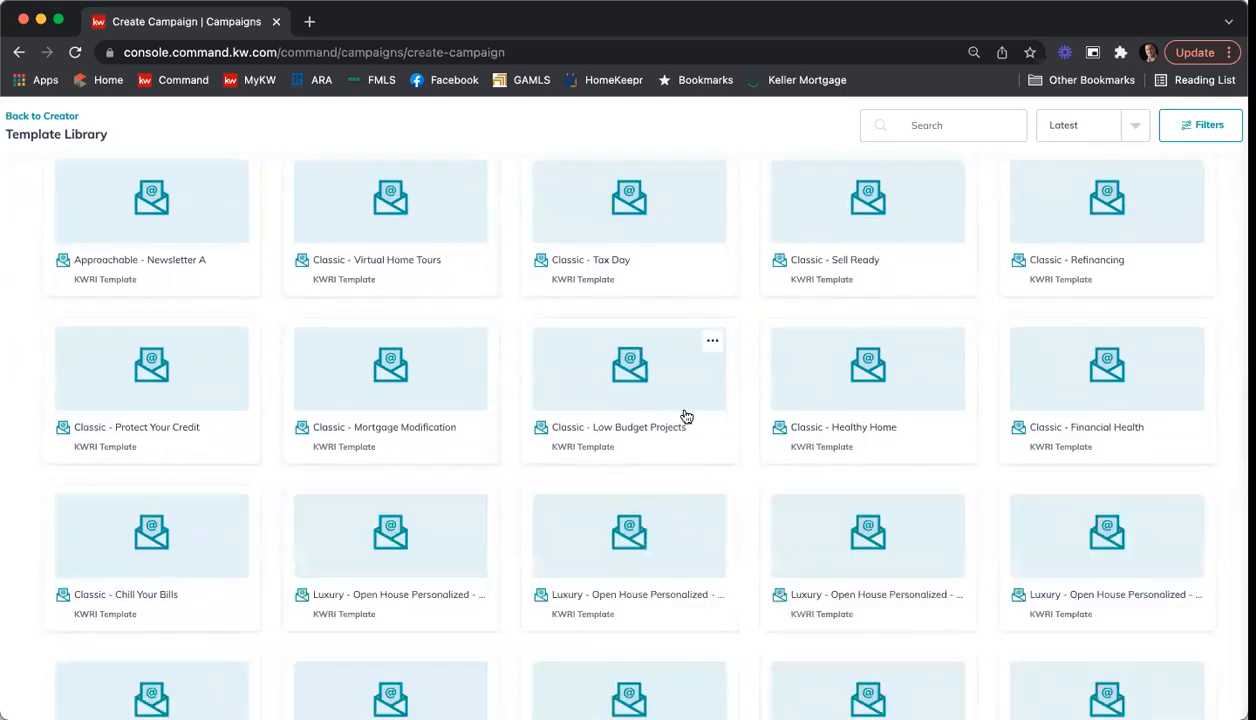
Step: Browse the loaded KWRI templates and choose "Newsletter 2_14 Training" from the saved personal templates as the campaign design
scroll(686, 416, "down", 3)
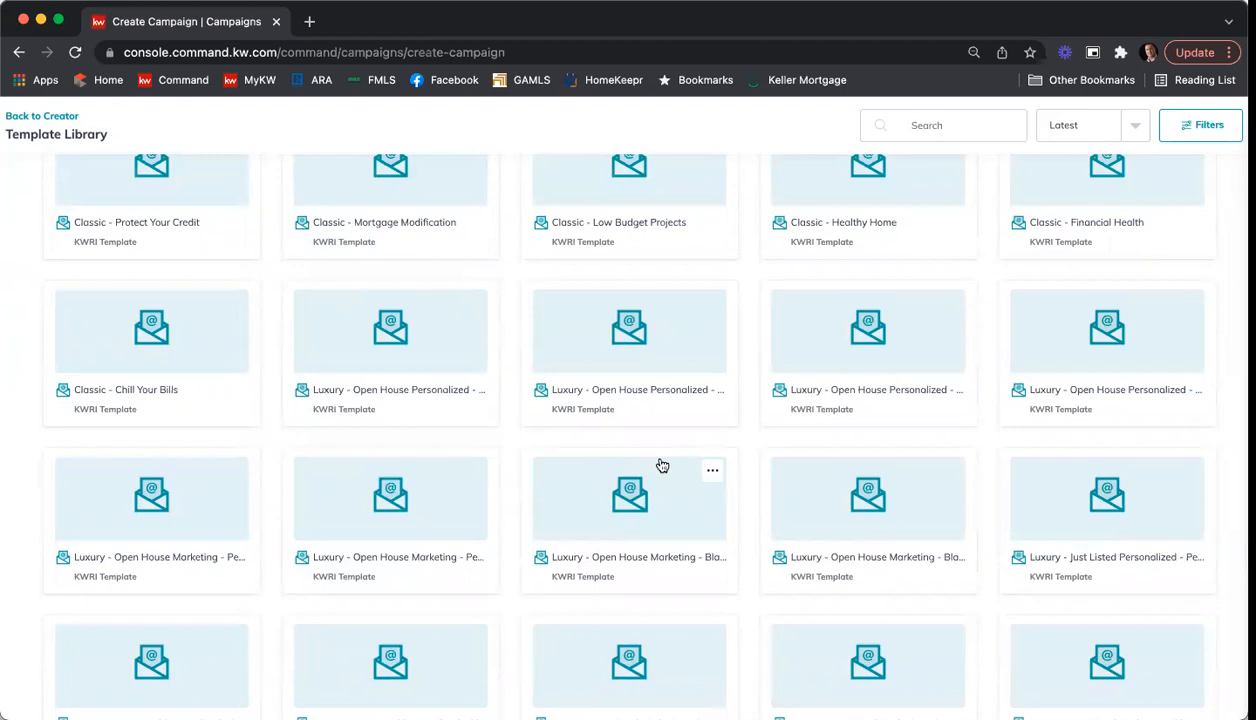
scroll(661, 465, "down", 5)
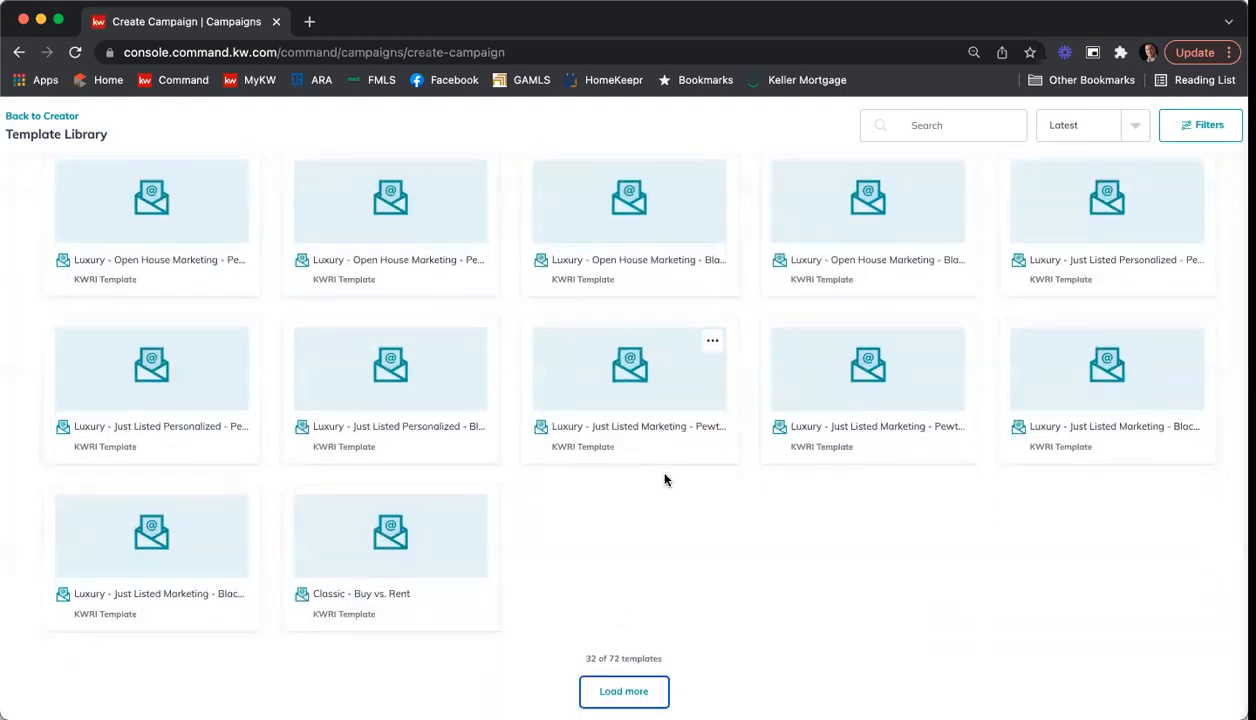
scroll(664, 478, "up", 6)
scroll(664, 478, "up", 6)
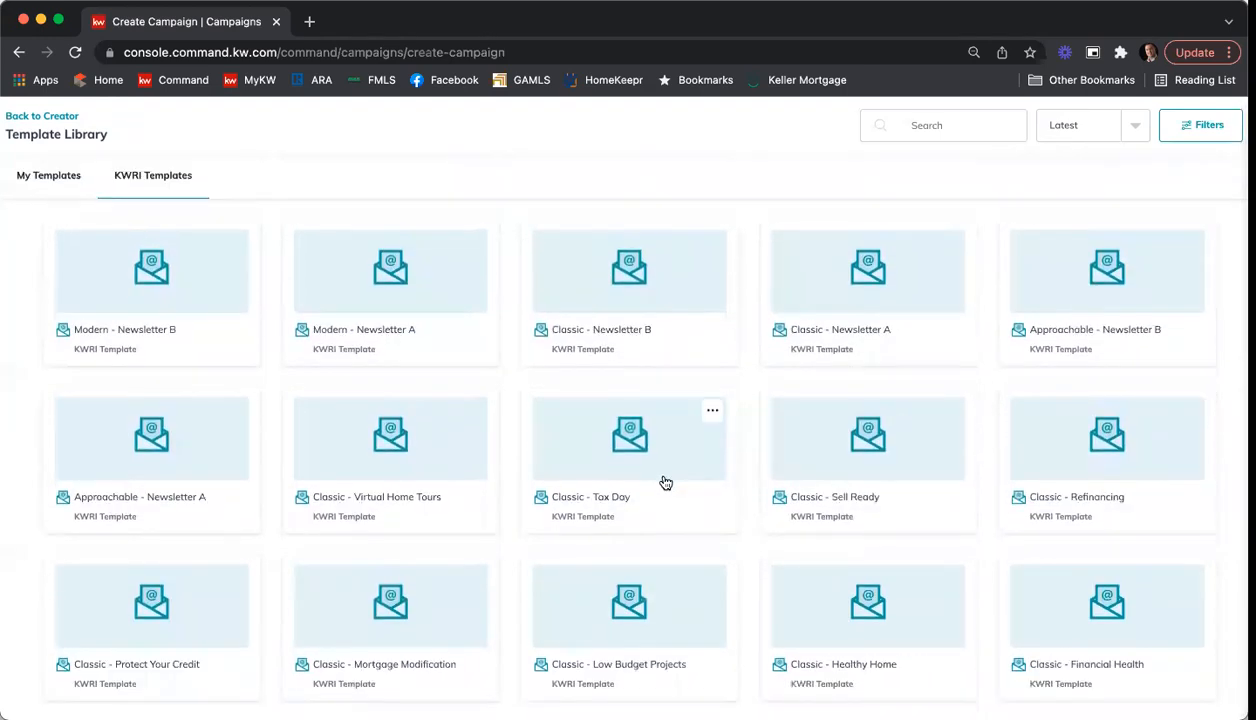
left_click(73, 179)
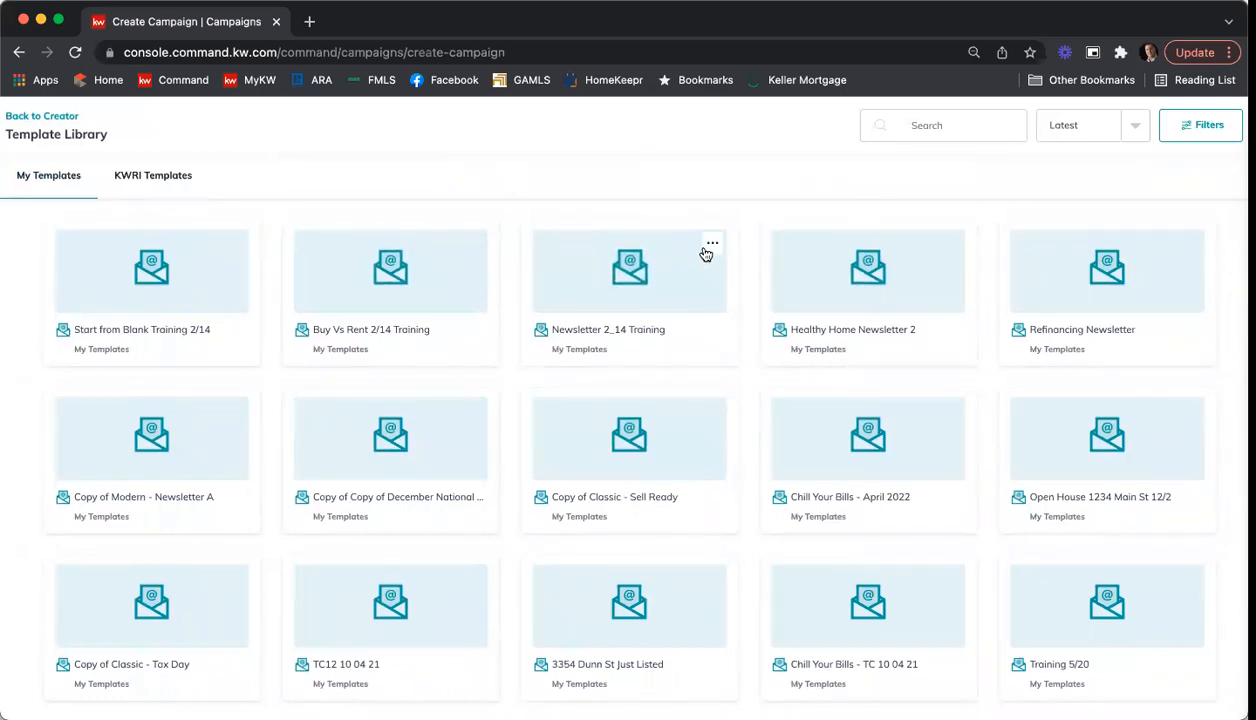
left_click(634, 276)
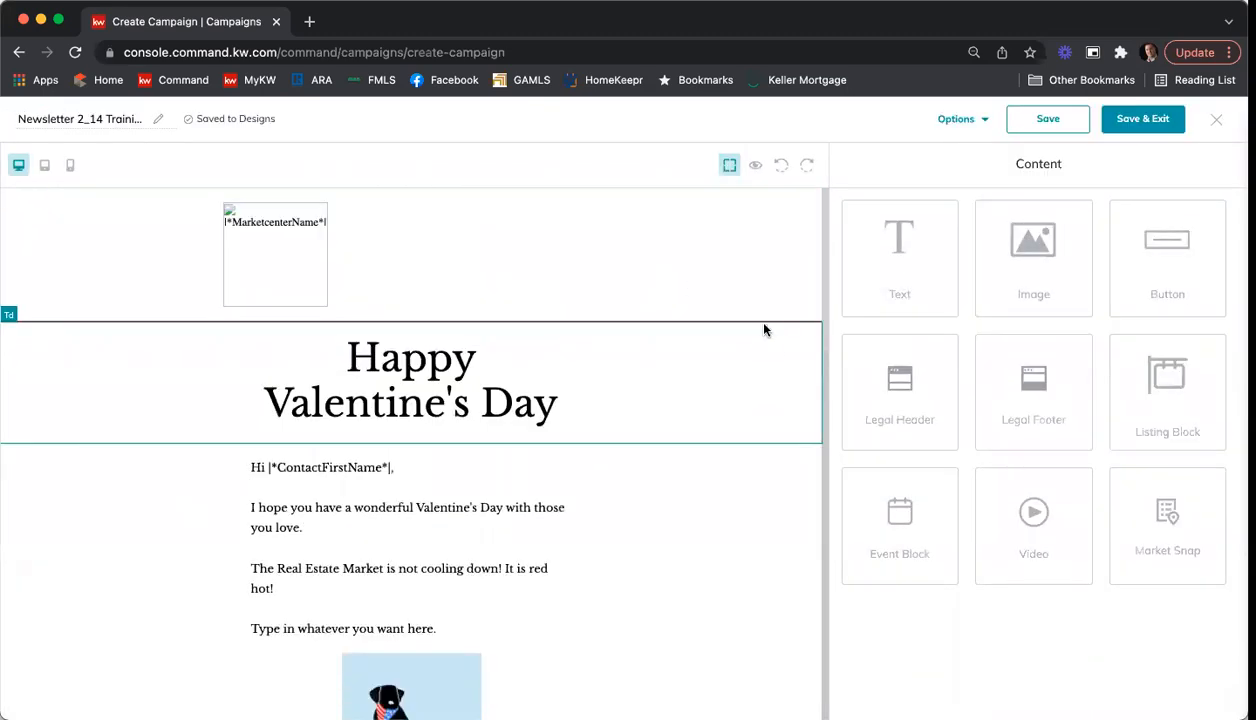
Step: Review the Valentine's Day newsletter design down to its legal footer, save it and return to the campaign
scroll(764, 329, "down", 5)
scroll(764, 329, "down", 5)
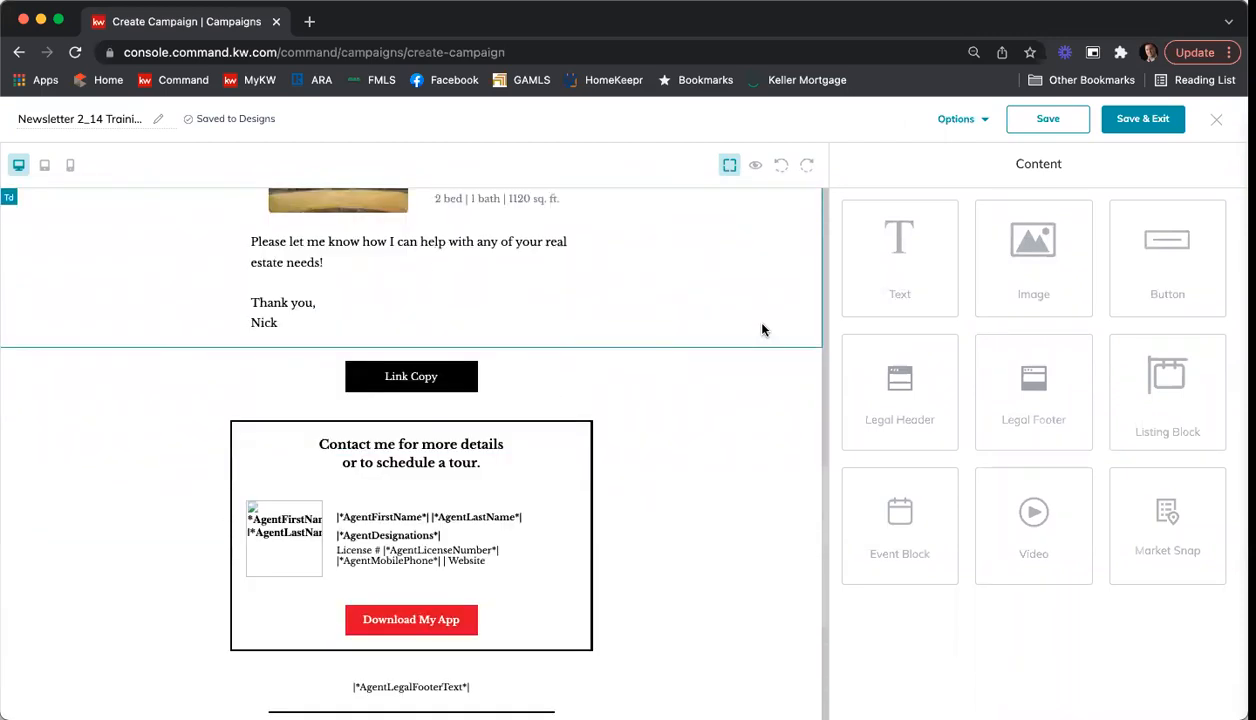
scroll(762, 329, "down", 3)
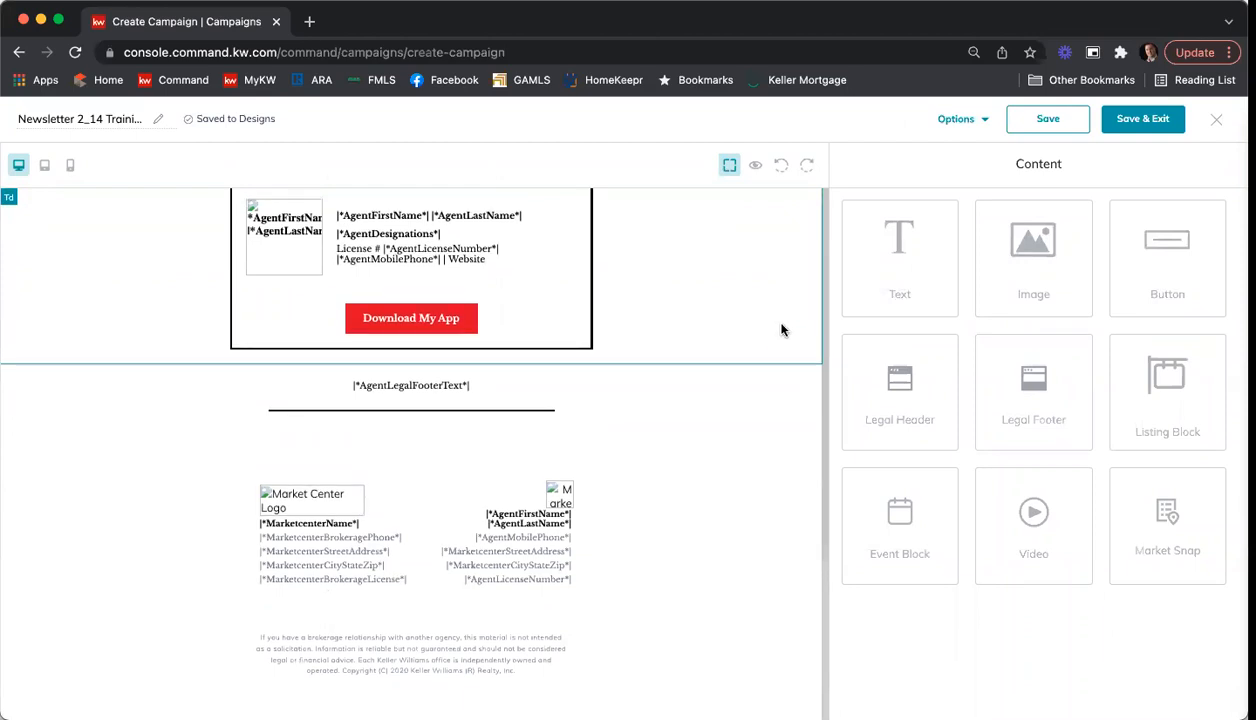
scroll(768, 319, "up", 6)
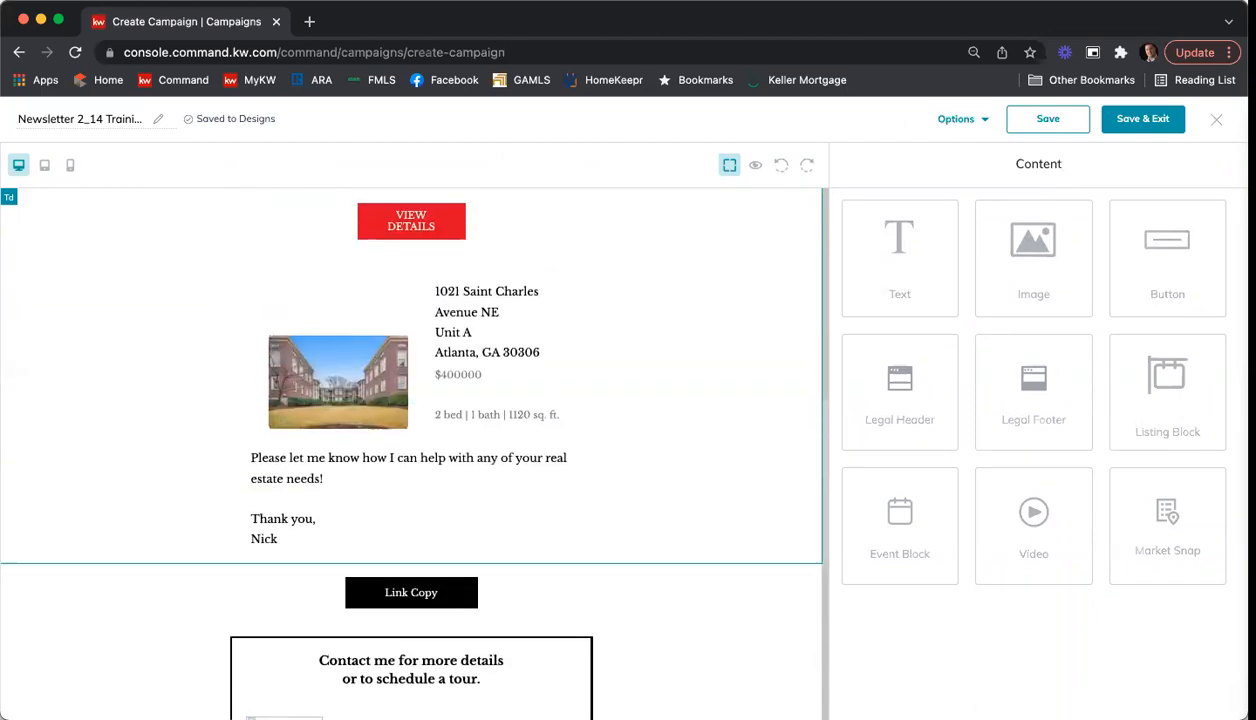
left_click(1134, 124)
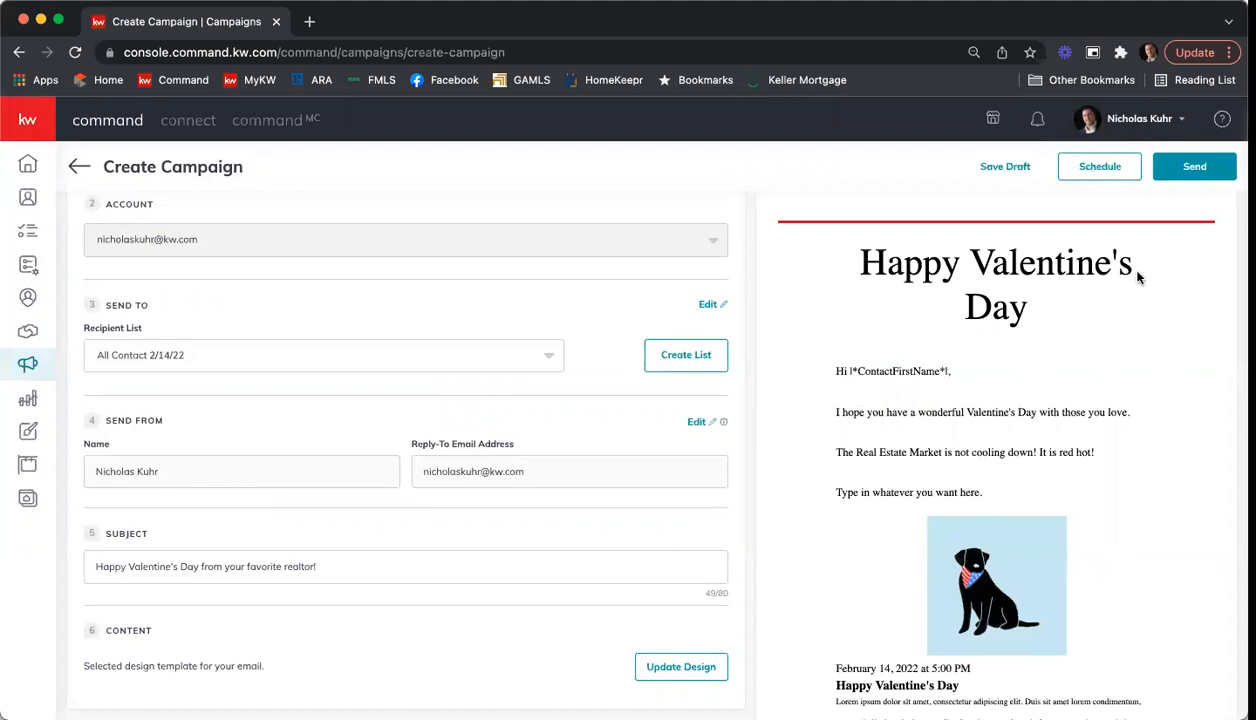
Step: Check the email preview beside the campaign form, from the greeting down to the contact details and footer
scroll(1112, 270, "down", 5)
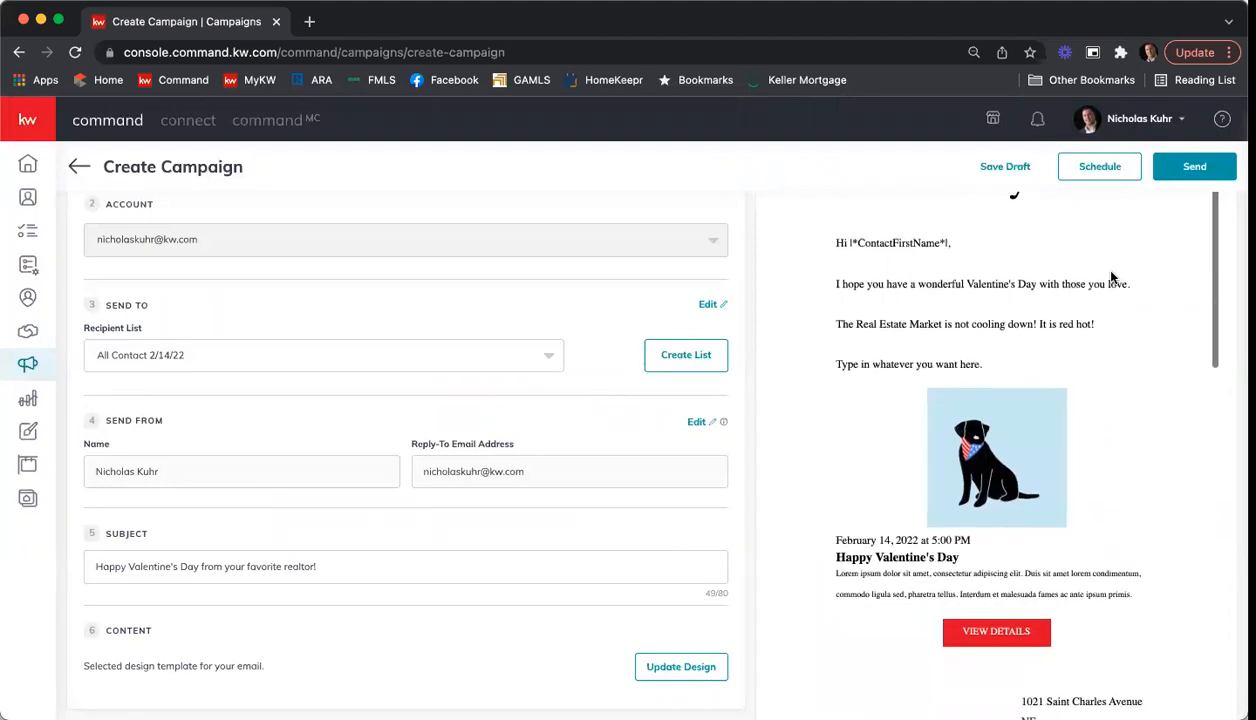
scroll(1112, 277, "down", 6)
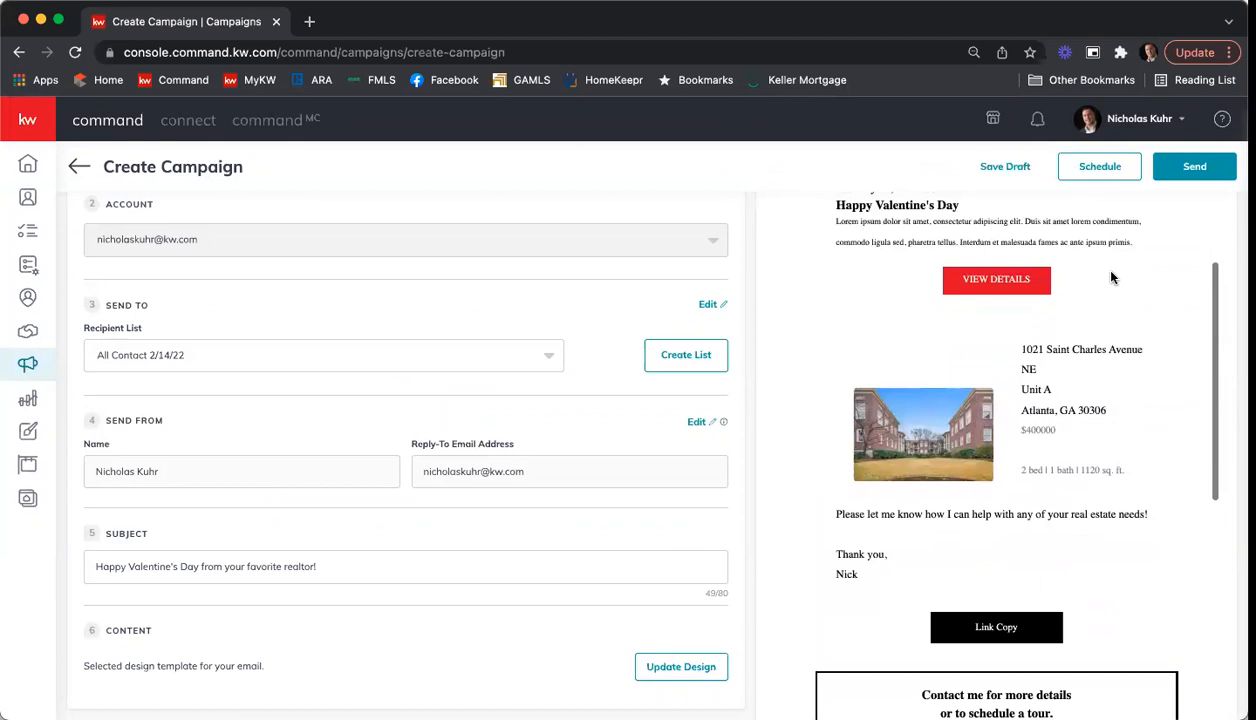
scroll(1111, 277, "down", 7)
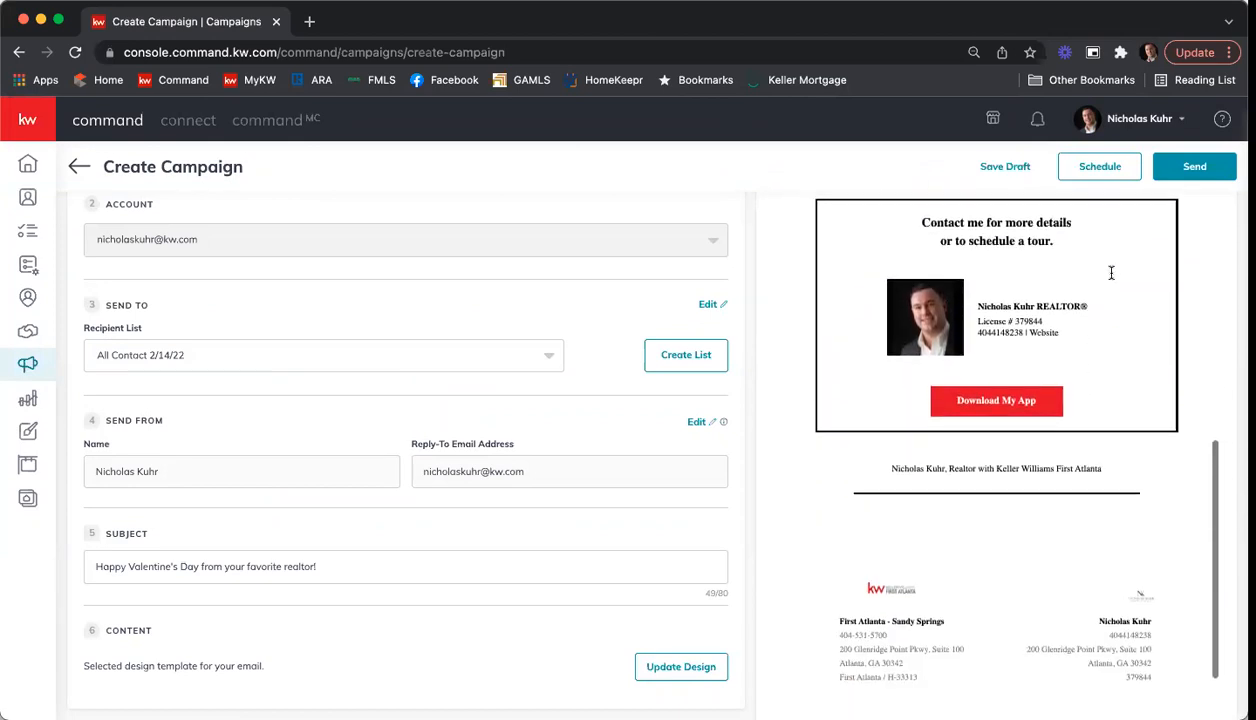
scroll(1111, 273, "down", 1)
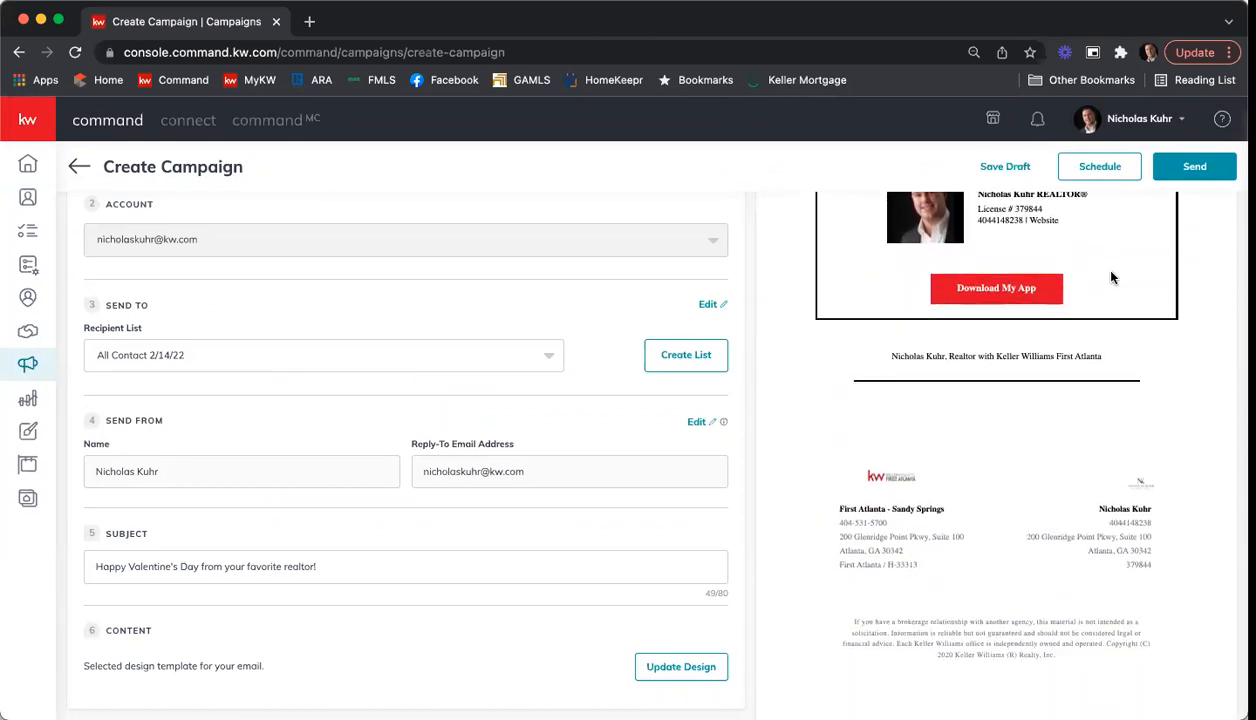
scroll(1111, 277, "up", 12)
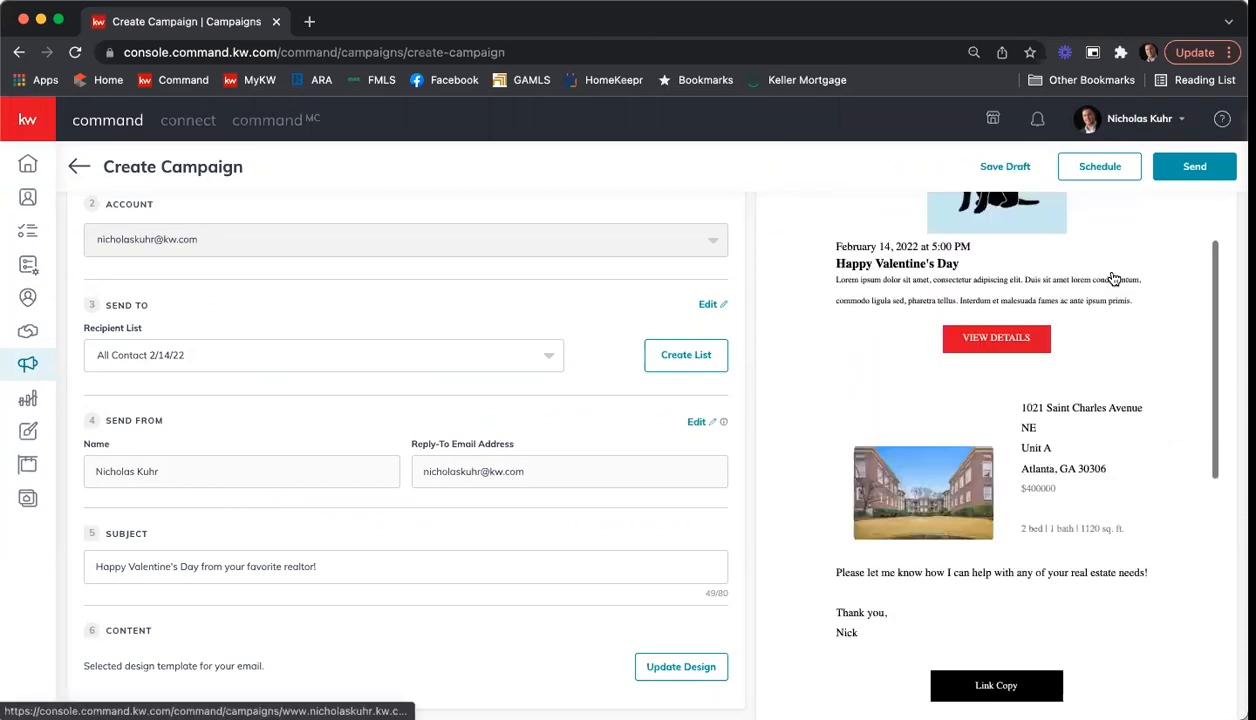
scroll(1111, 277, "up", 10)
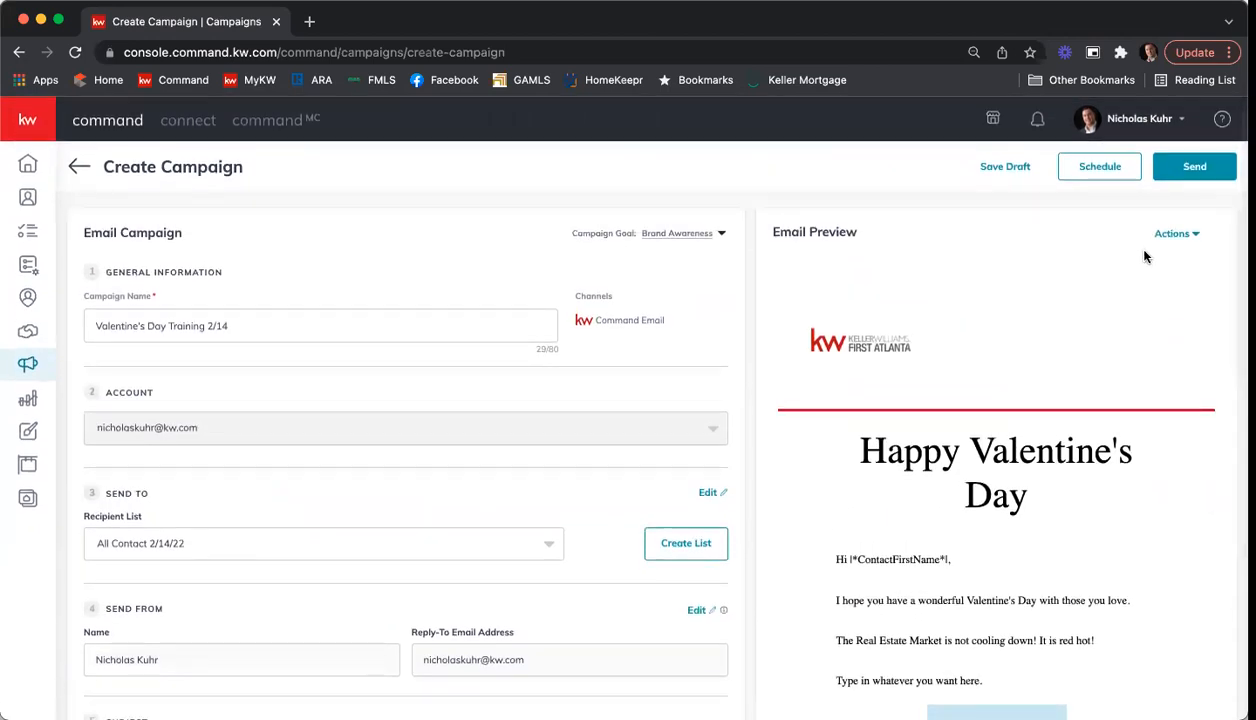
Step: Open the full-page desktop preview of the email, look through it and close it
left_click(1188, 238)
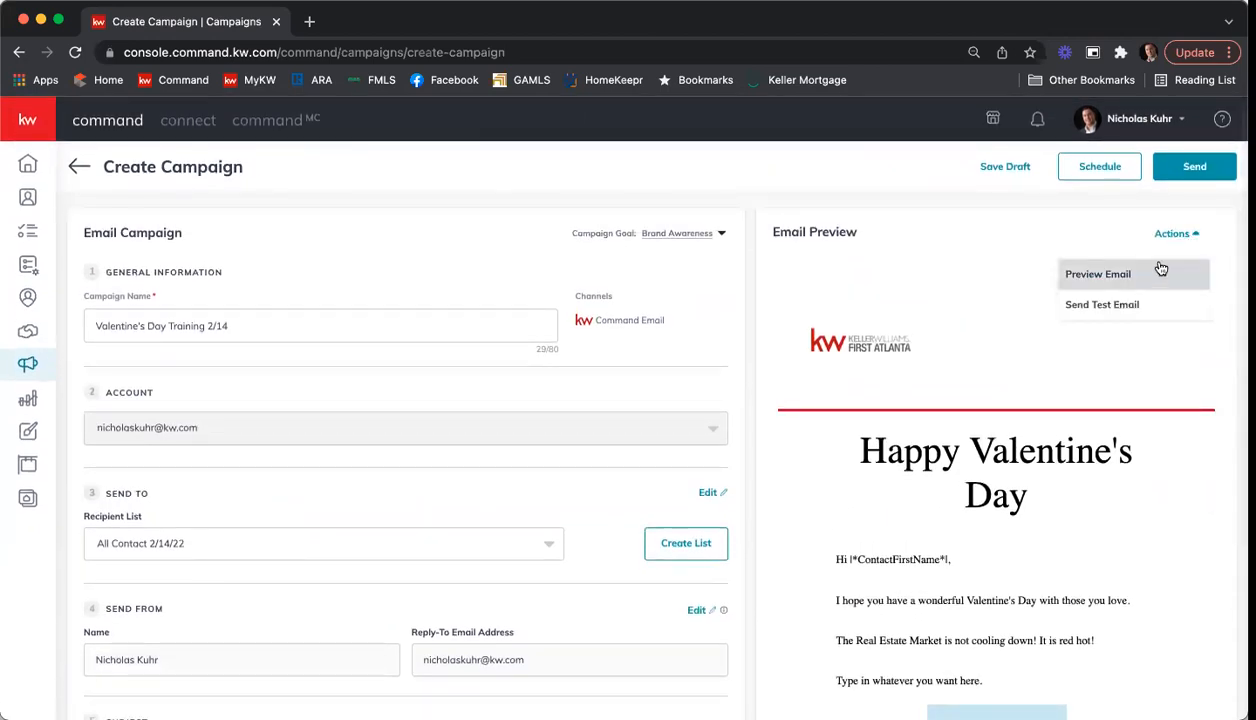
left_click(1159, 273)
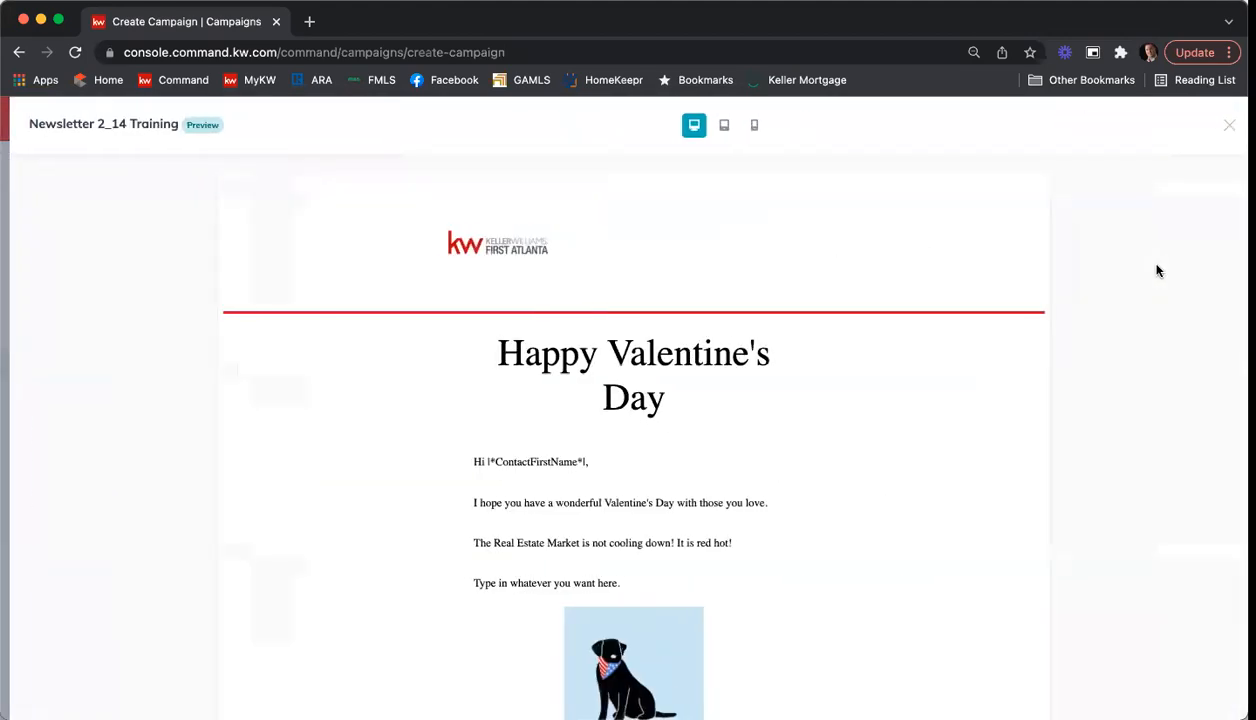
scroll(990, 305, "down", 10)
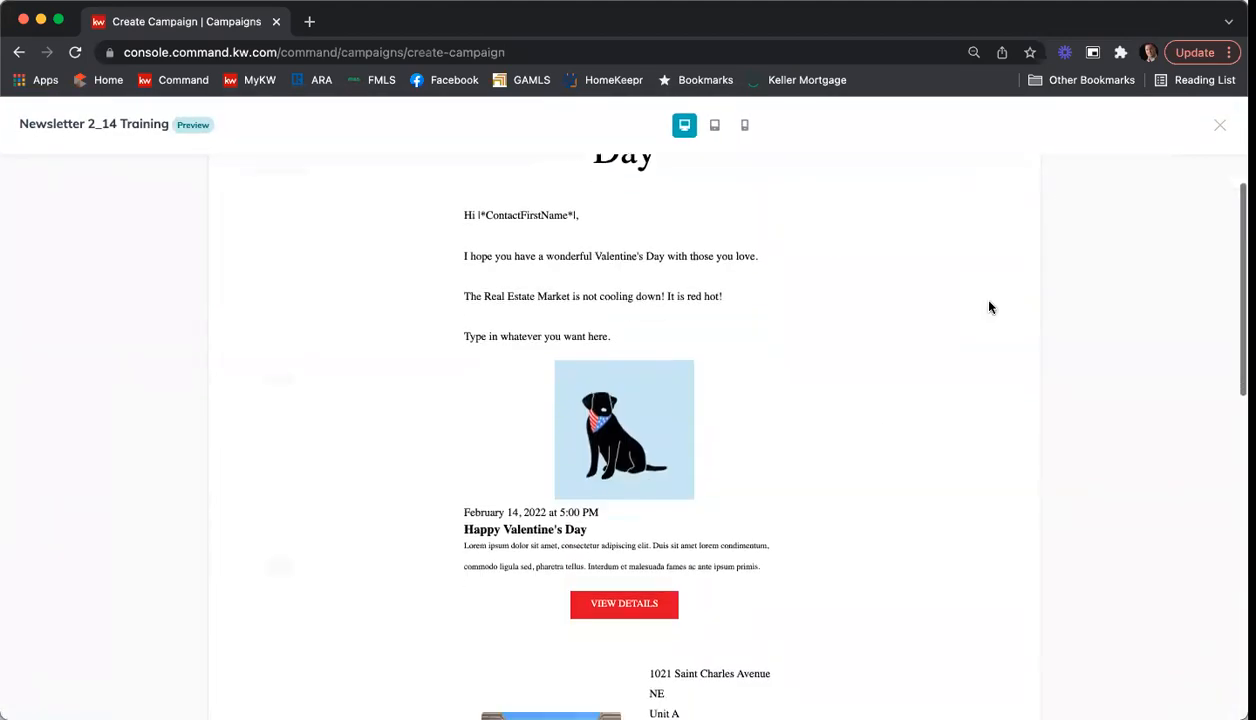
scroll(988, 311, "down", 10)
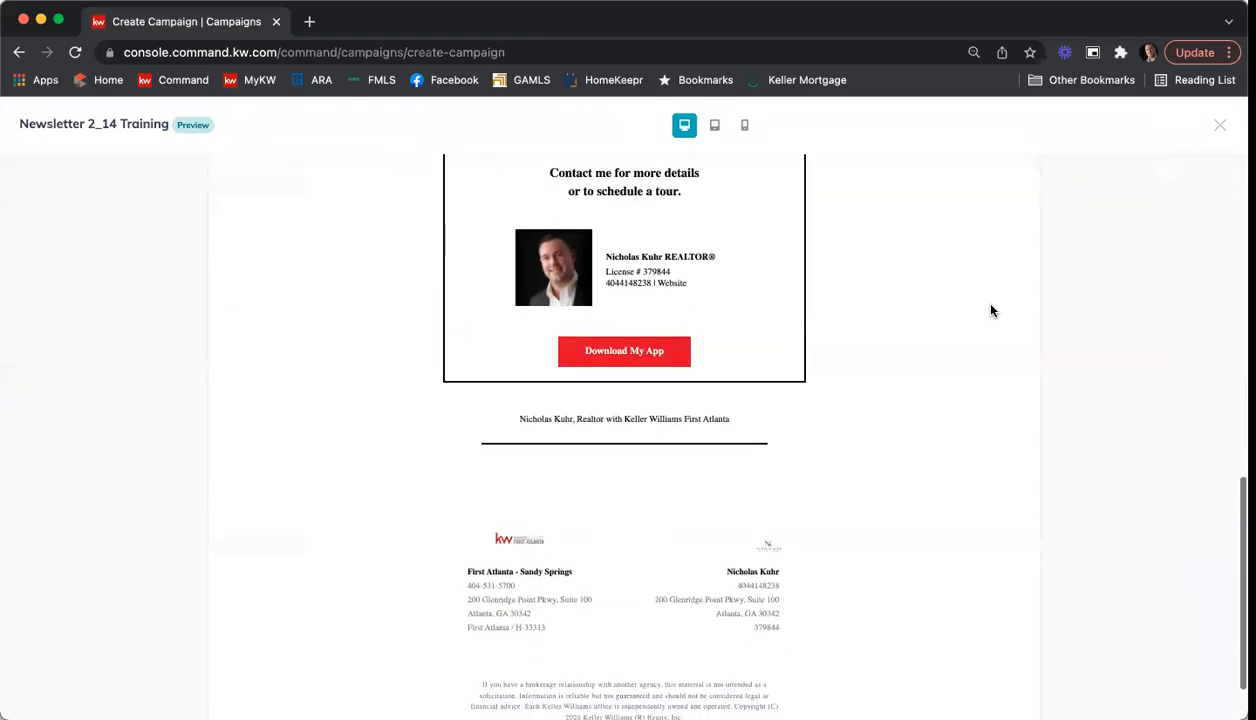
scroll(989, 311, "up", 20)
left_click(1220, 131)
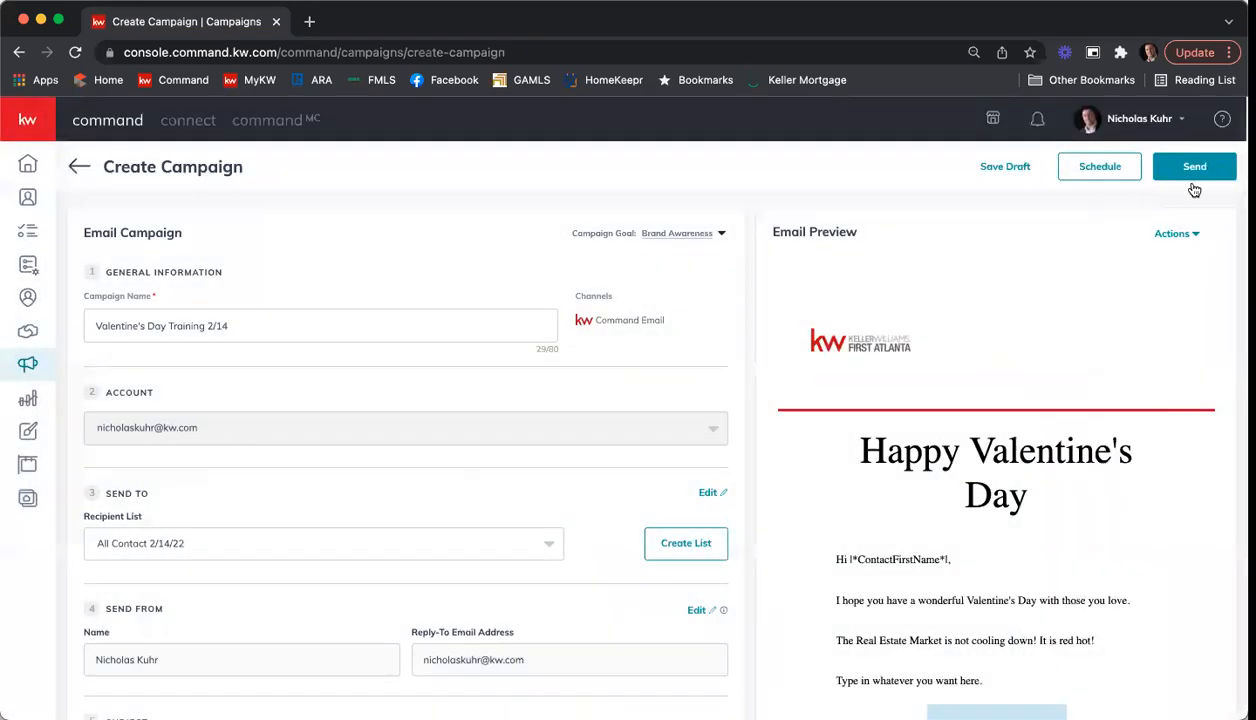
Step: Send a test email of the campaign to the agent's own email address
left_click(1170, 235)
left_click(1128, 303)
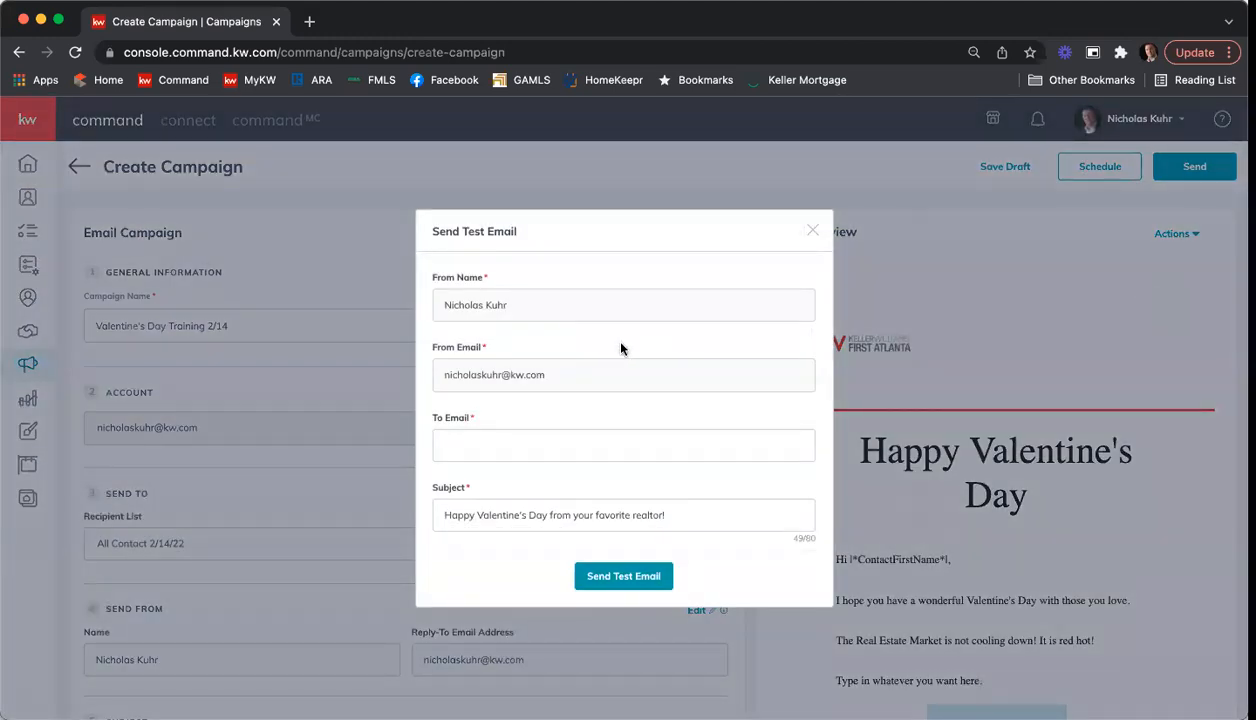
left_click(640, 437)
left_click(645, 574)
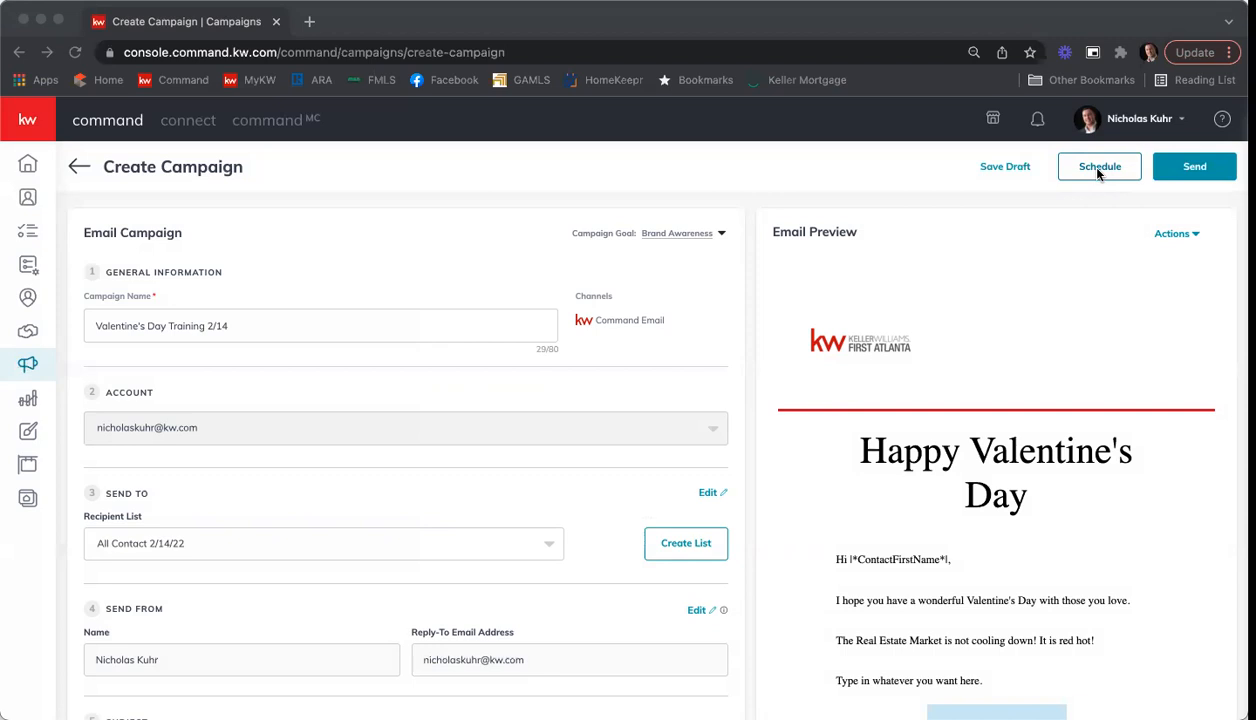
Step: Try setting the campaign schedule to February 14, 2022 at 1:30 PM, and cancel the scheduling
left_click(1100, 175)
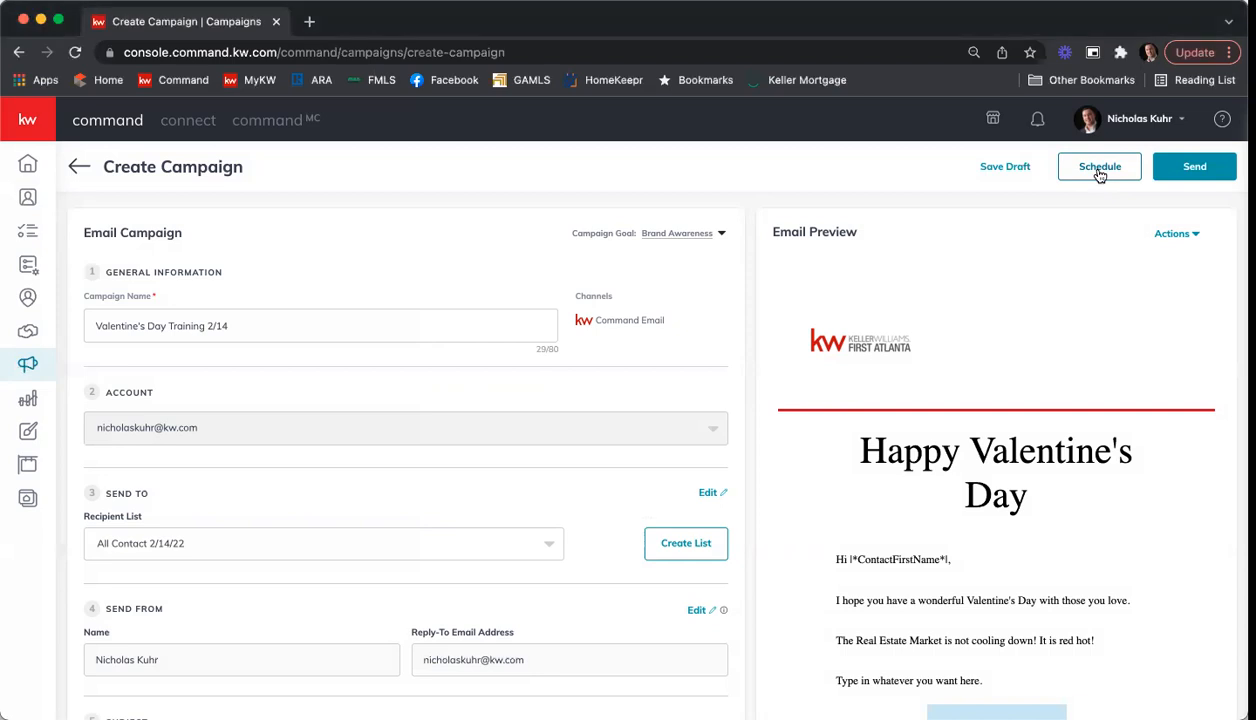
left_click(1100, 175)
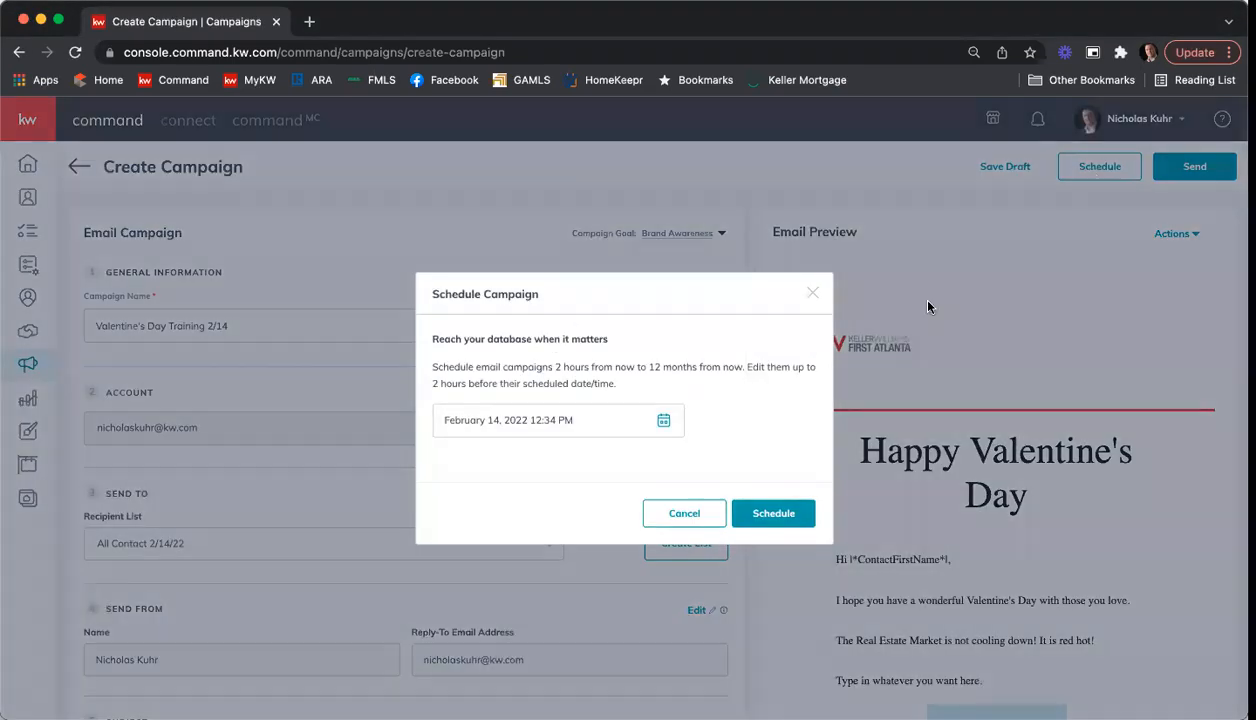
left_click(673, 423)
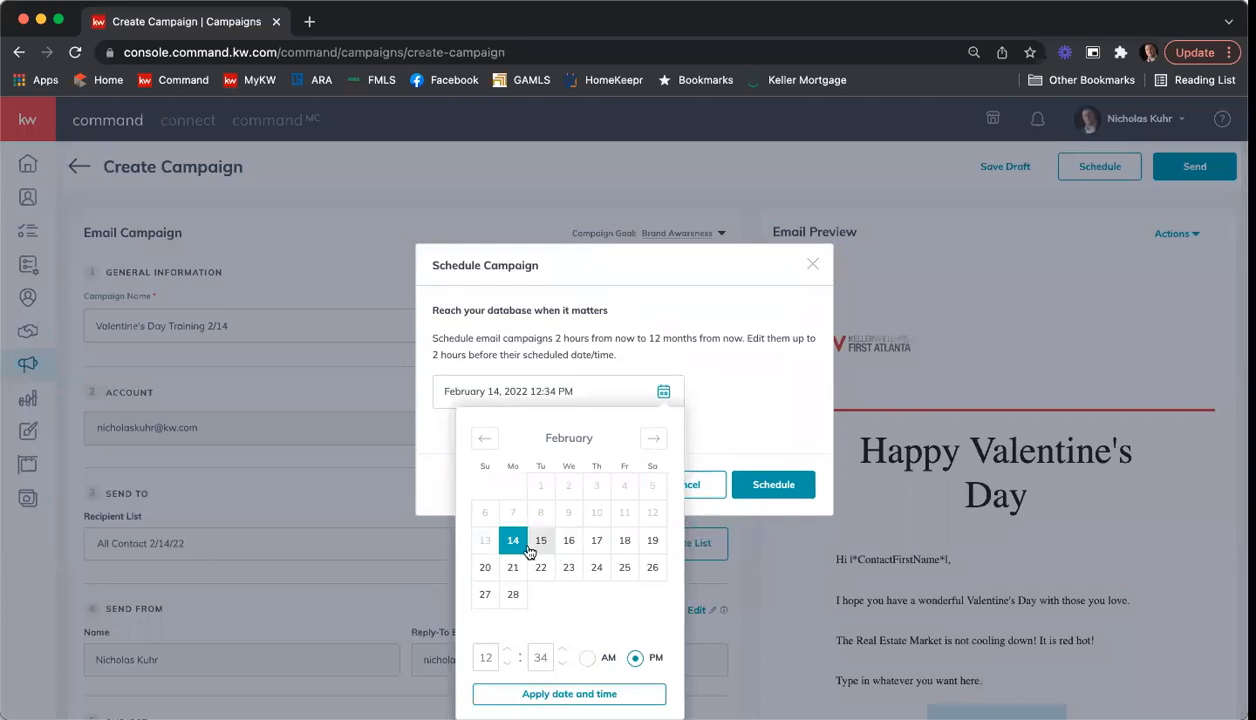
left_click(486, 655)
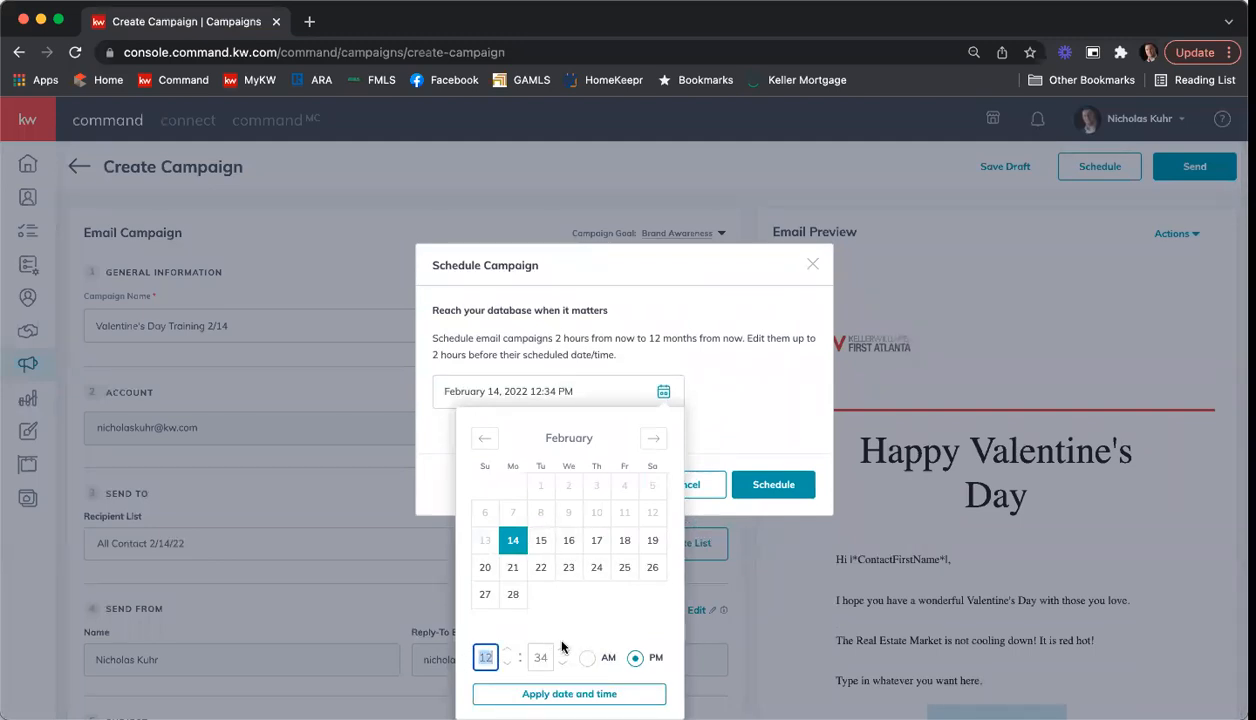
type("01")
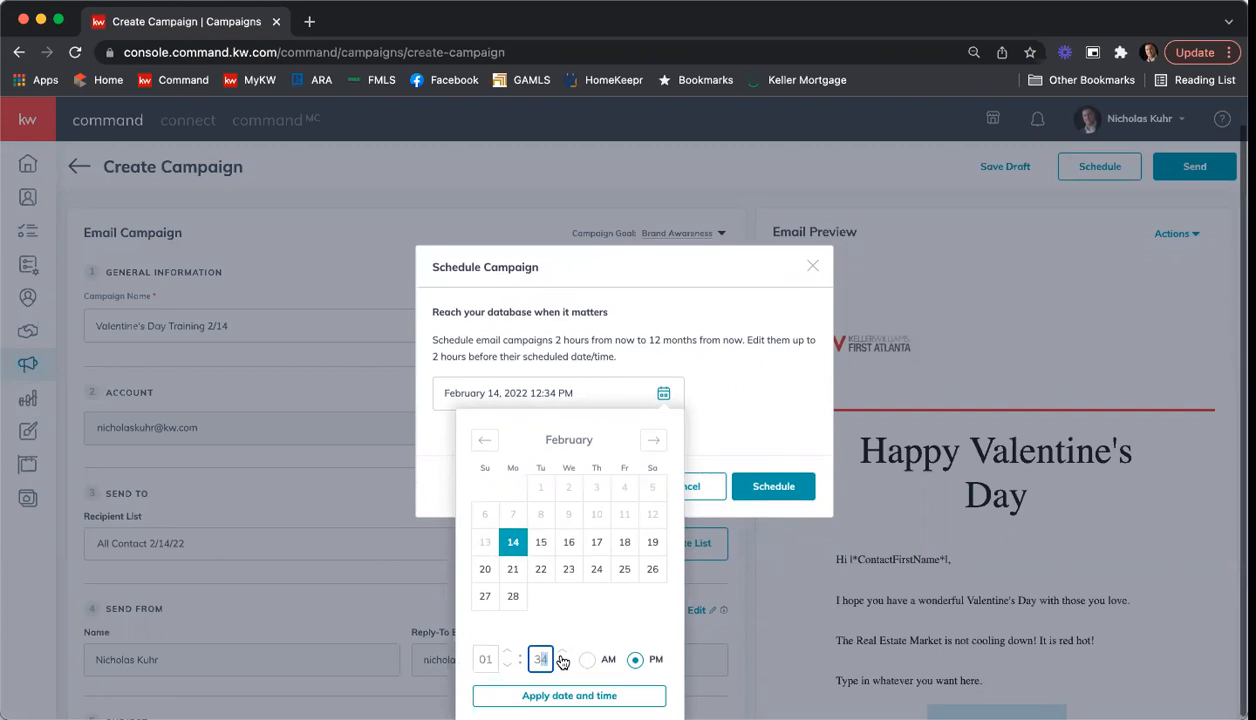
type("30")
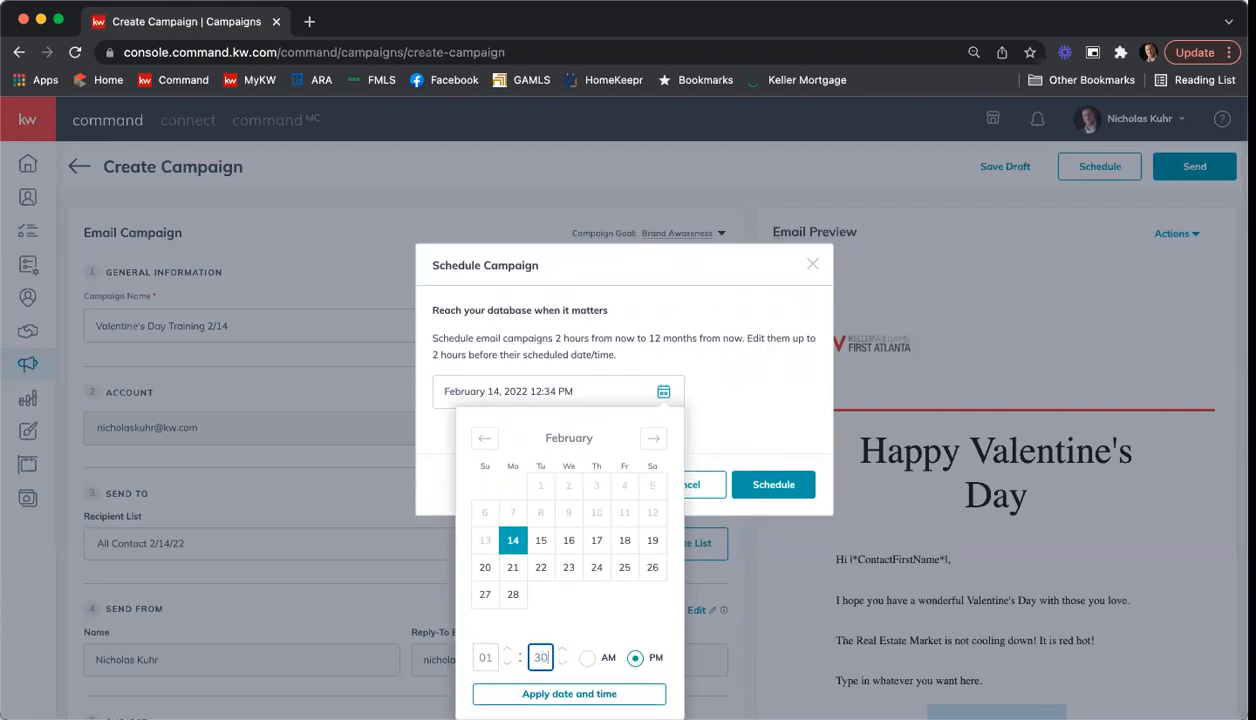
left_click(640, 693)
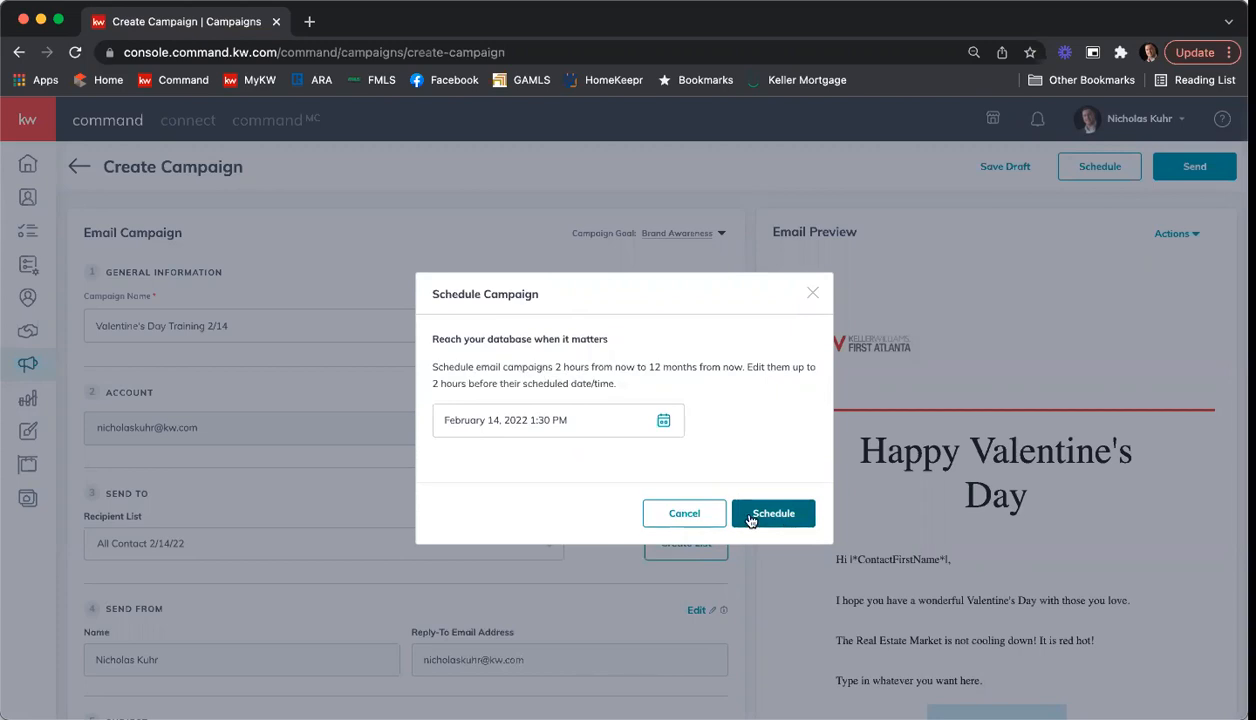
left_click(692, 514)
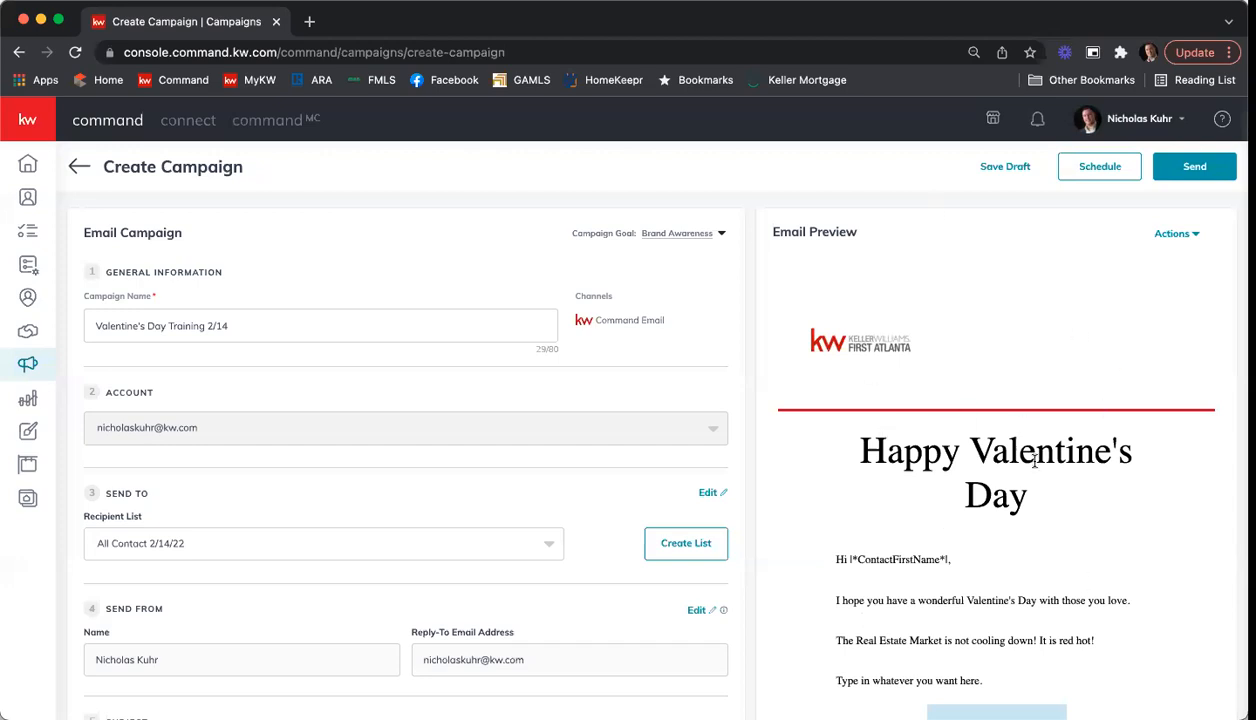
Step: Save the Valentine's Day campaign as a draft and exit the campaign editor
left_click(991, 170)
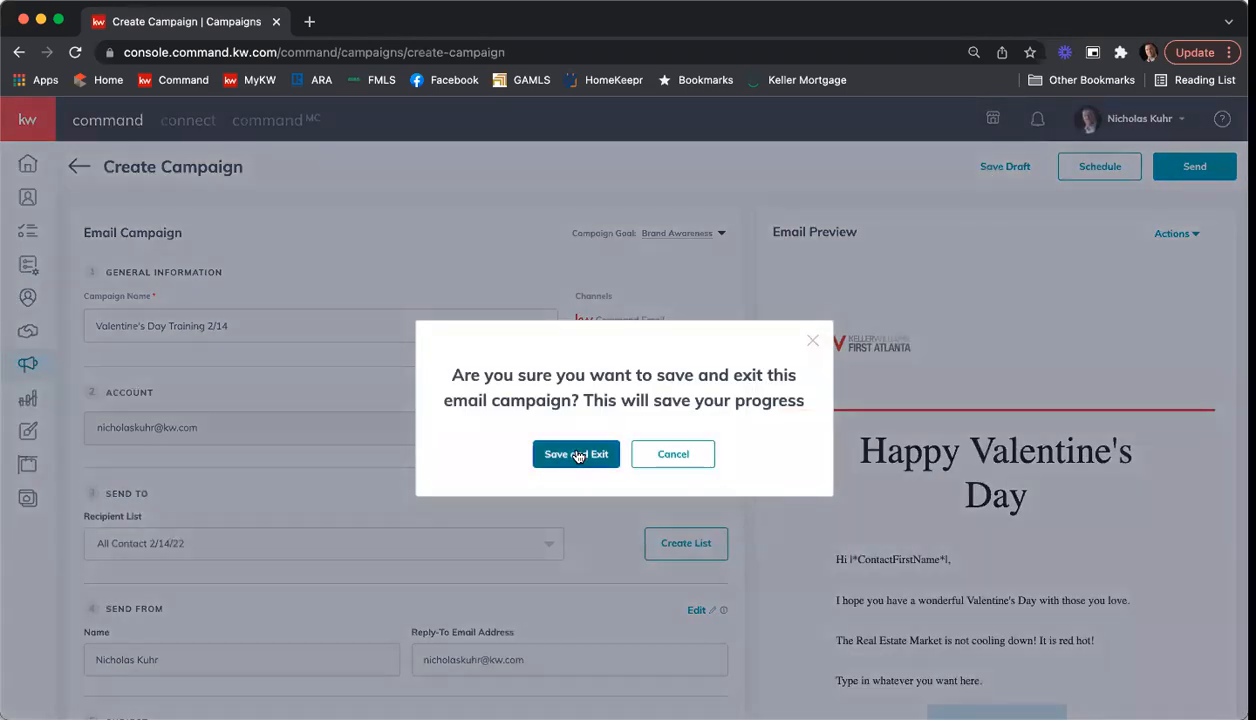
left_click(576, 455)
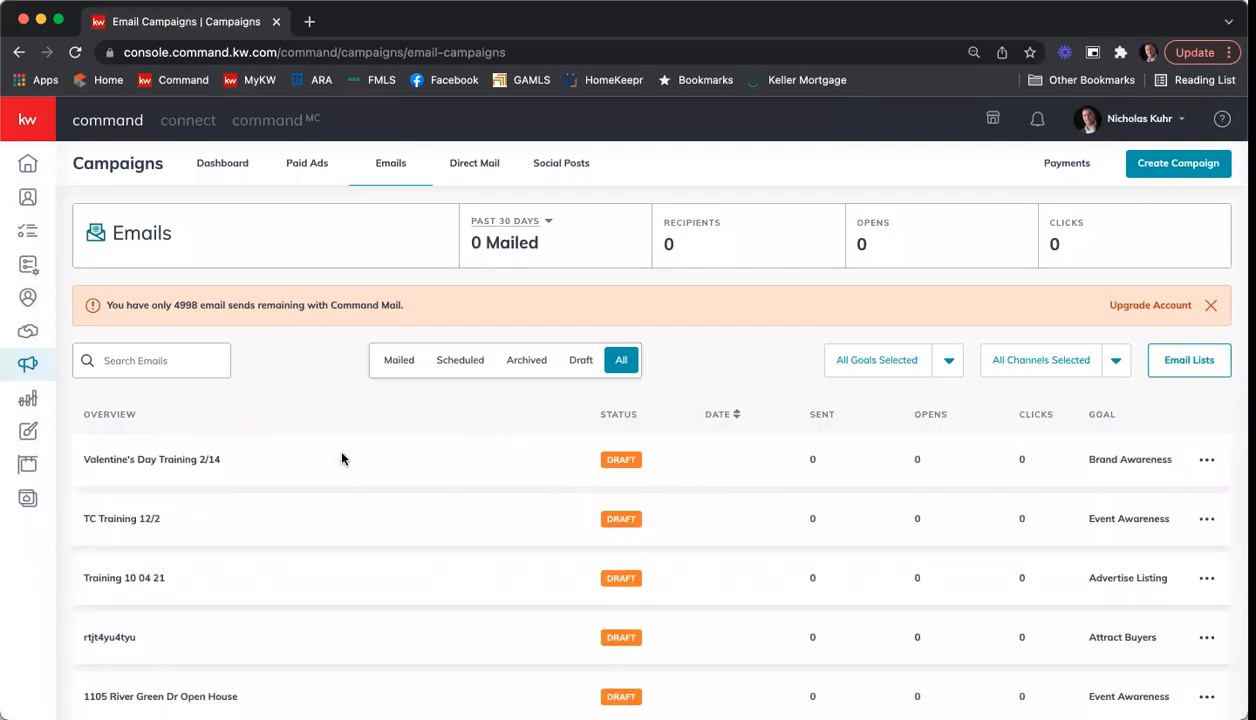
Step: Create a new SmartPlan named "Training 2/14/22"
left_click(28, 265)
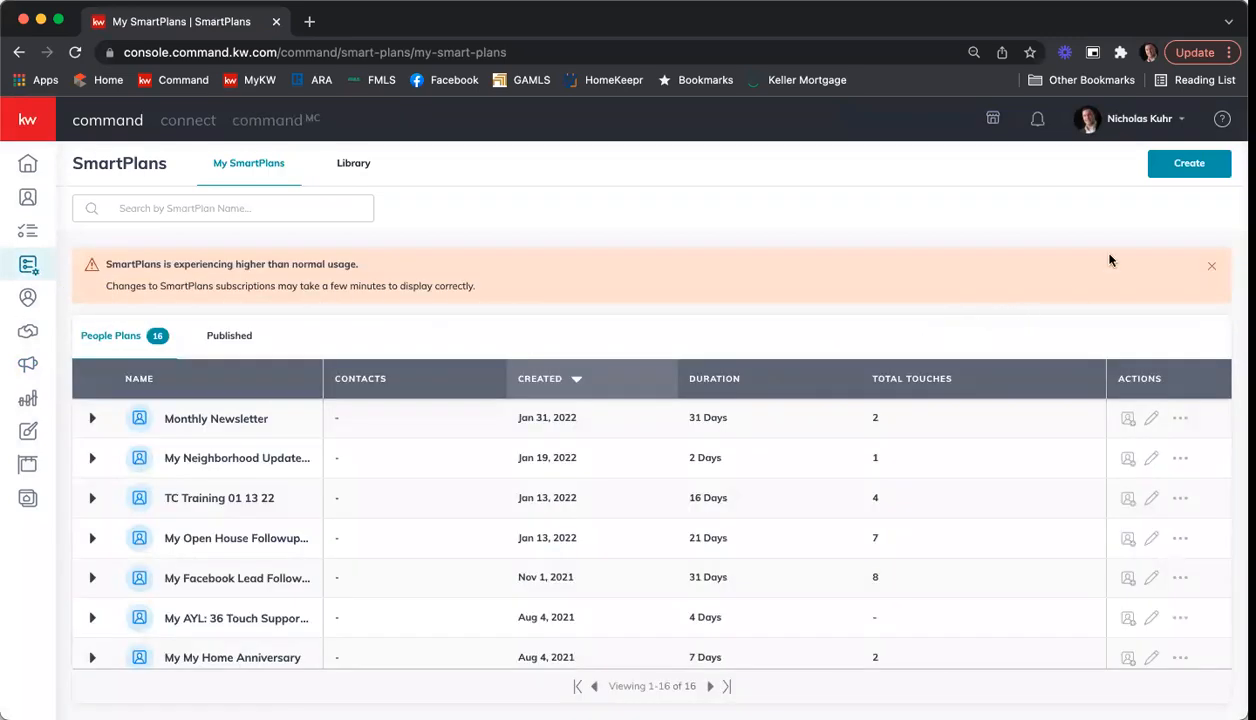
left_click(1189, 165)
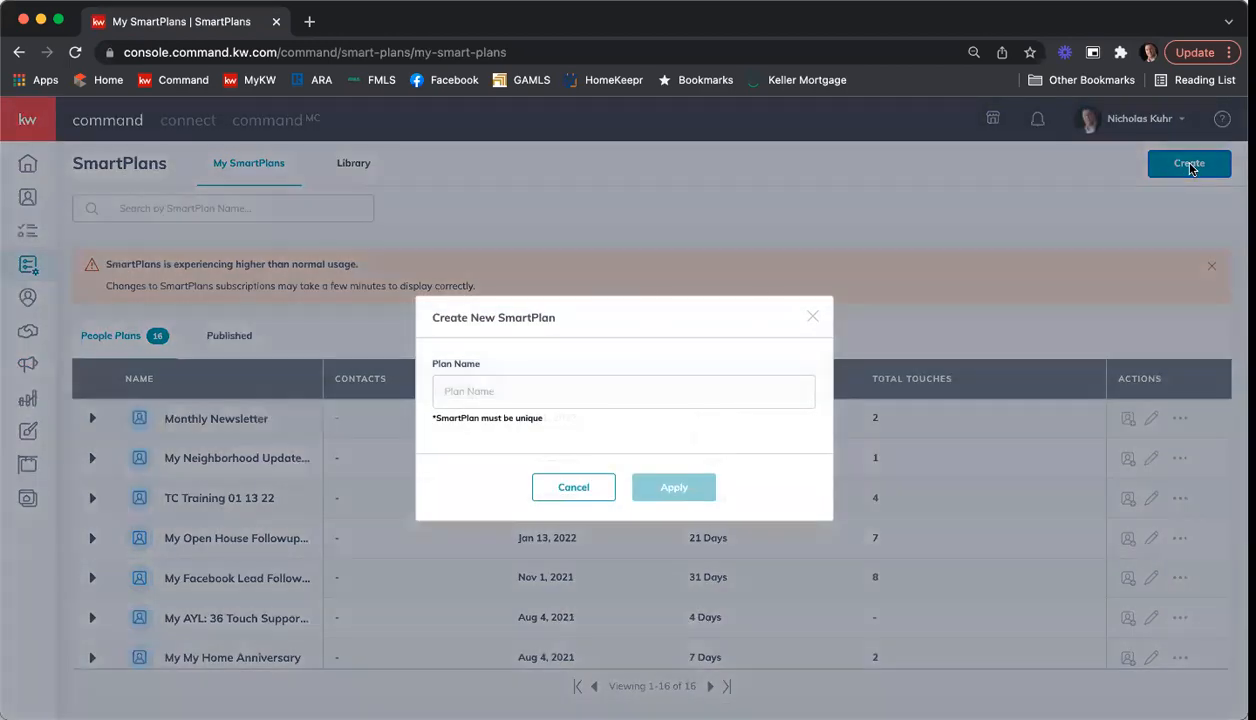
left_click(557, 377)
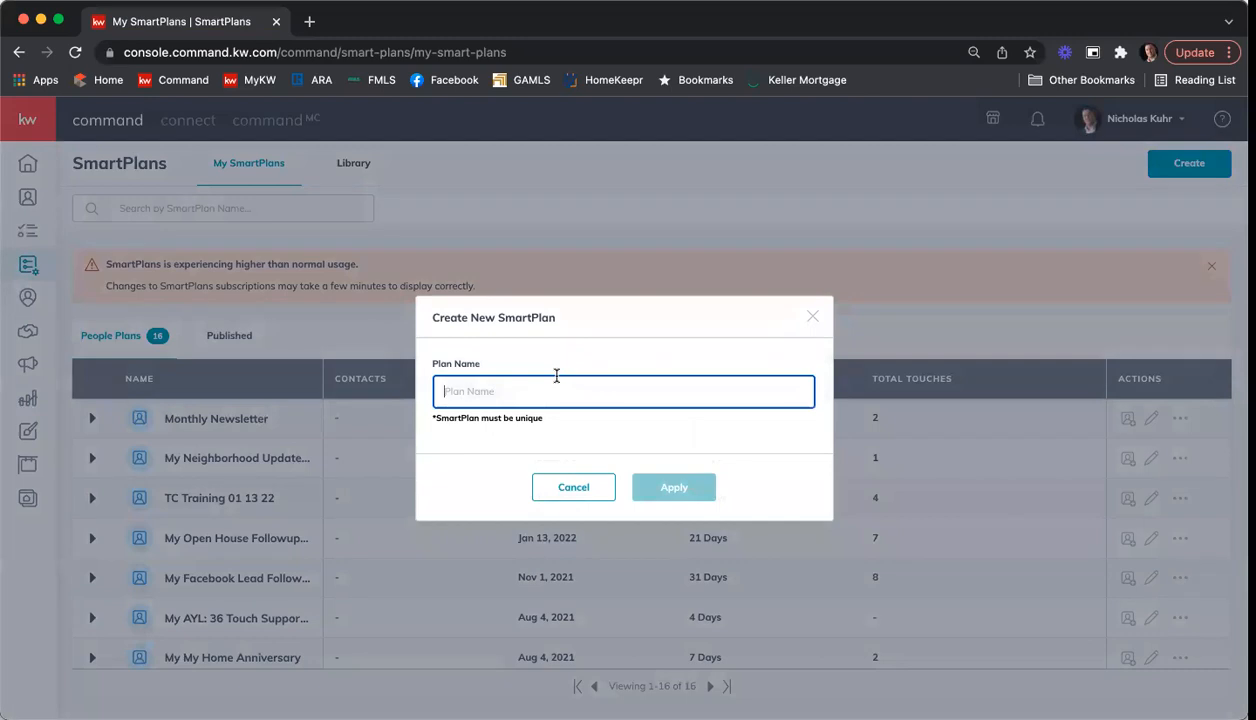
type("Va")
key("BackSpace")
key("BackSpace")
type("Valentine")
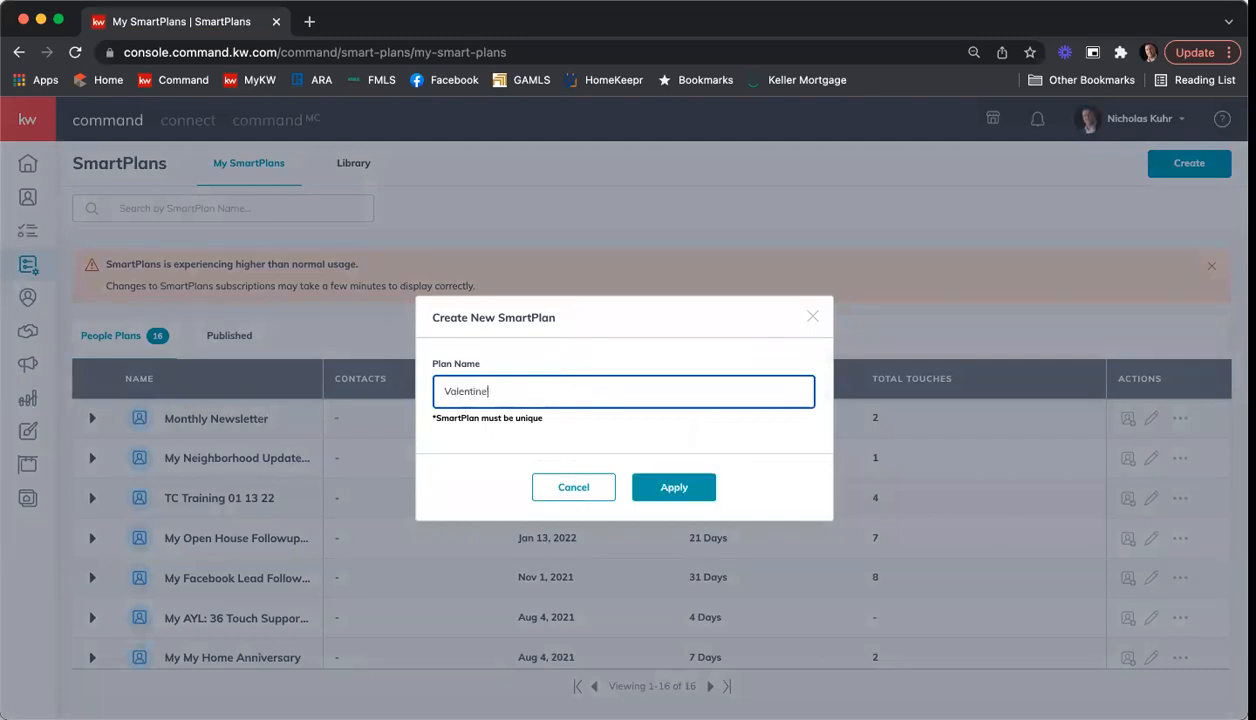
key("BackSpace")
key("BackSpace")
key("BackSpace")
key("BackSpace")
key("BackSpace")
key("BackSpace")
key("BackSpace")
key("BackSpace")
key("BackSpace")
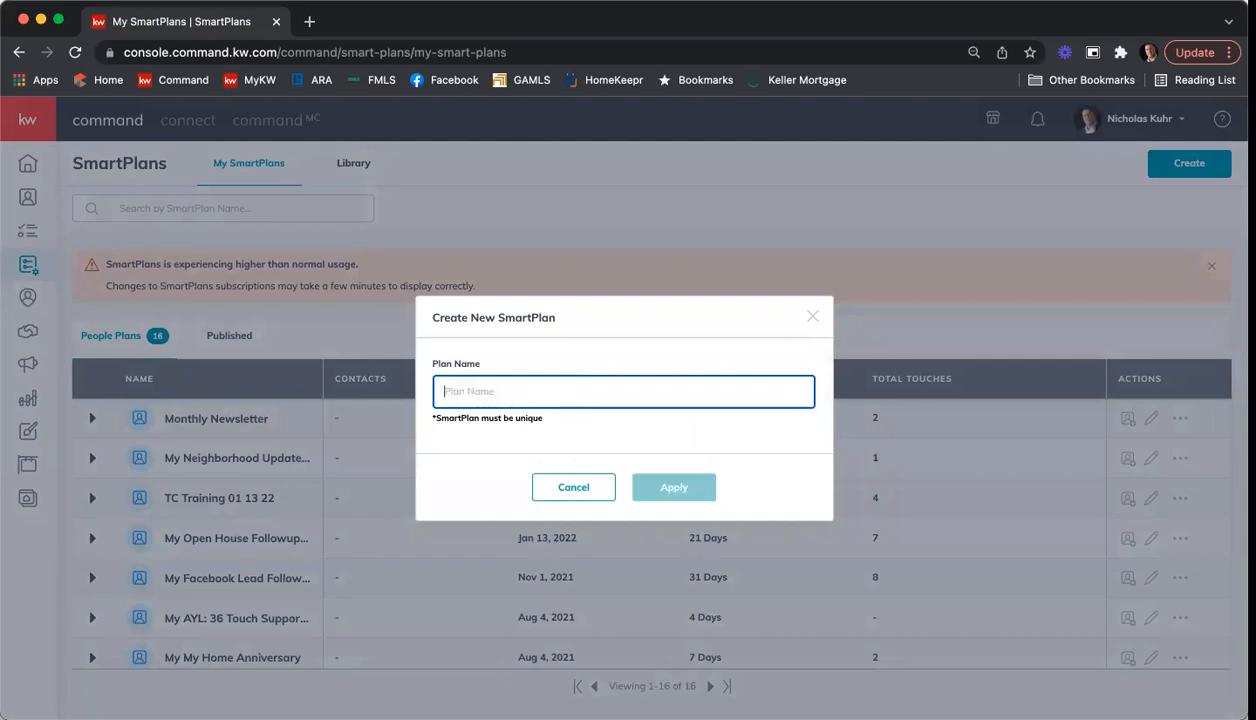
type("Training 2/14/22")
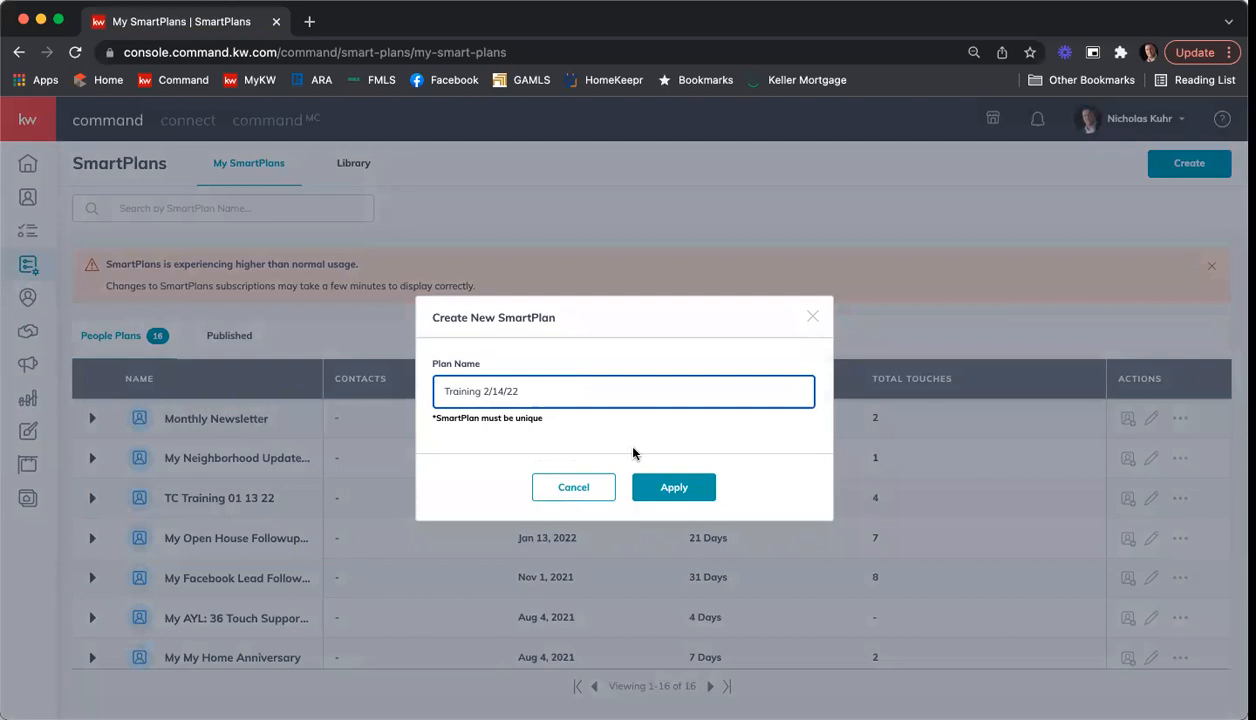
left_click(662, 488)
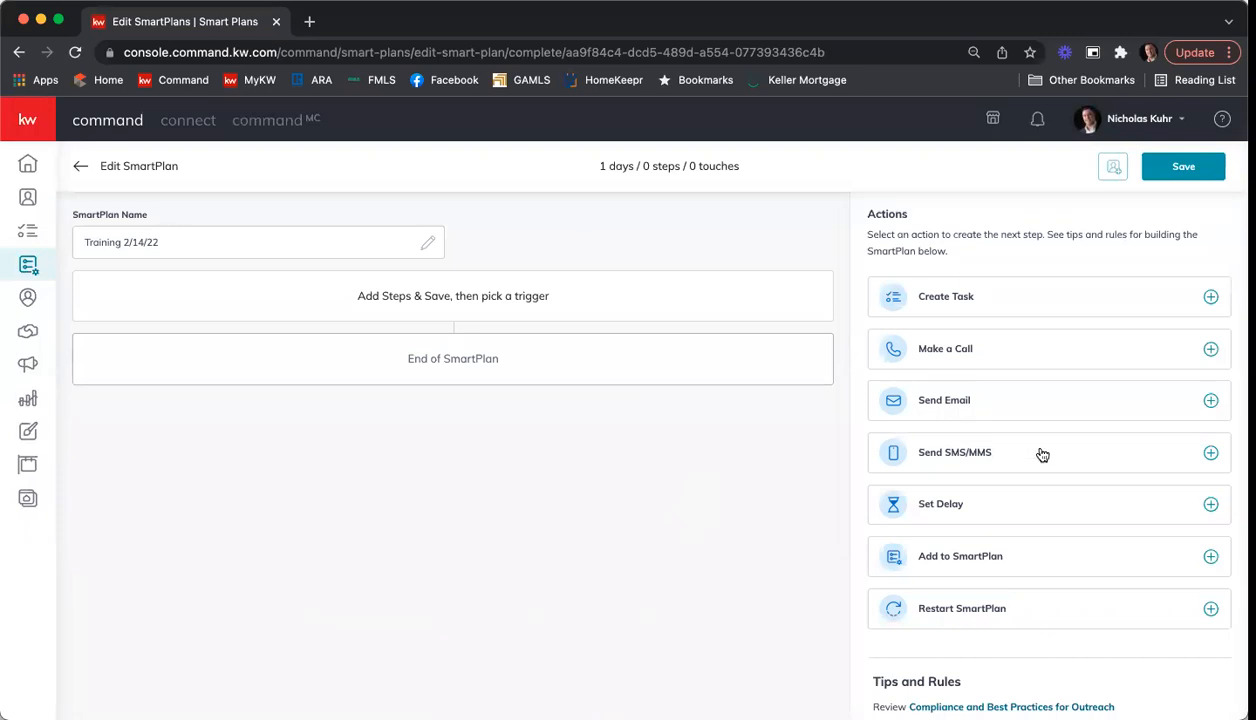
Step: Add a Send Email step to the SmartPlan and use the "Buy Vs Rent 2/14 Training" design from My Design Templates as its content
left_click(1210, 401)
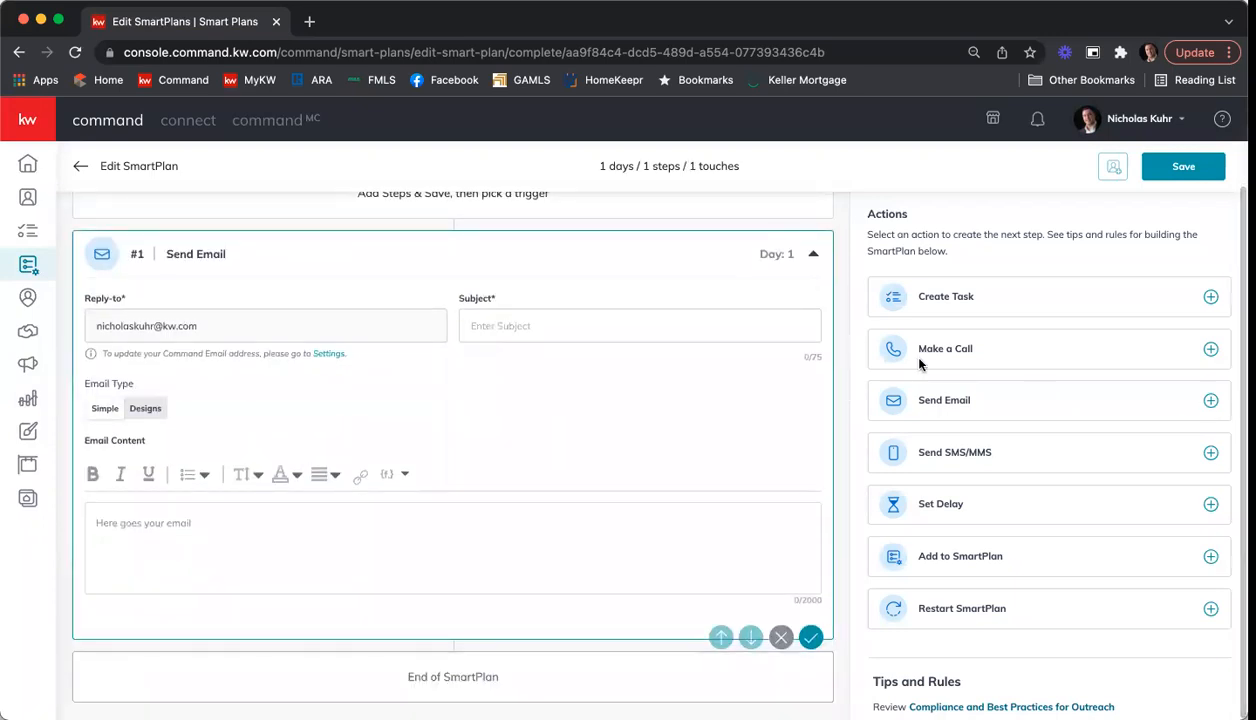
left_click(586, 324)
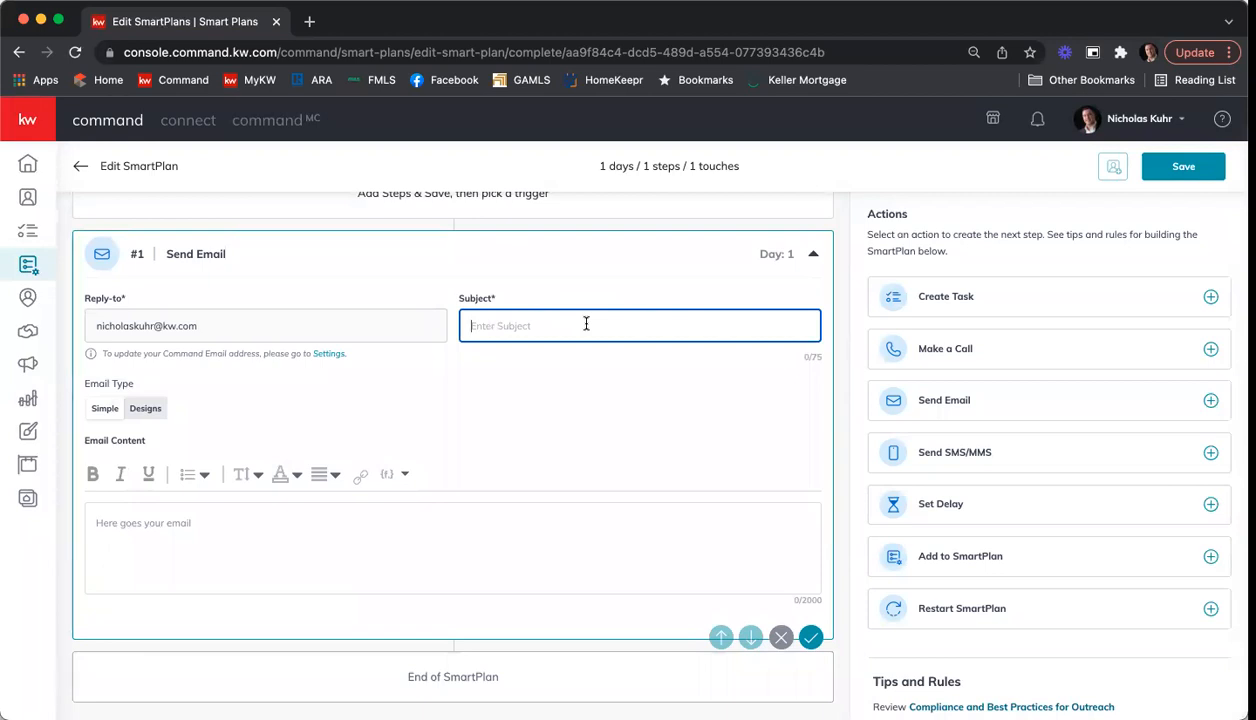
left_click(140, 409)
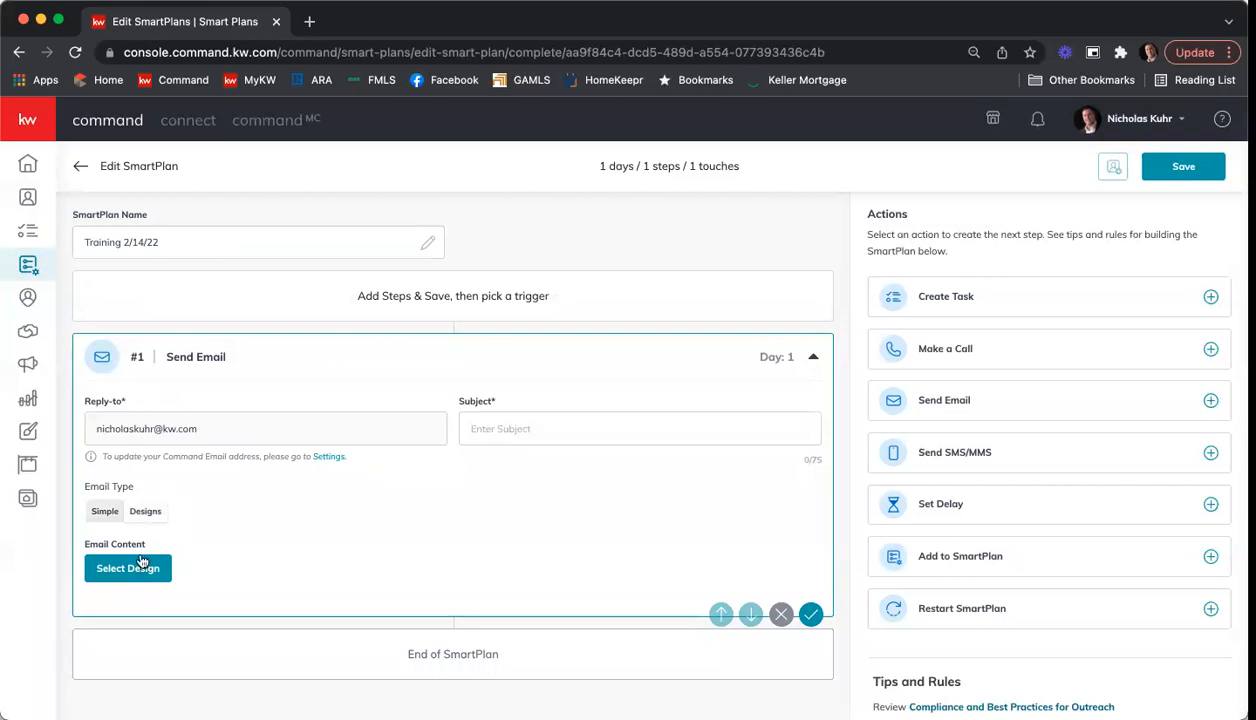
left_click(129, 569)
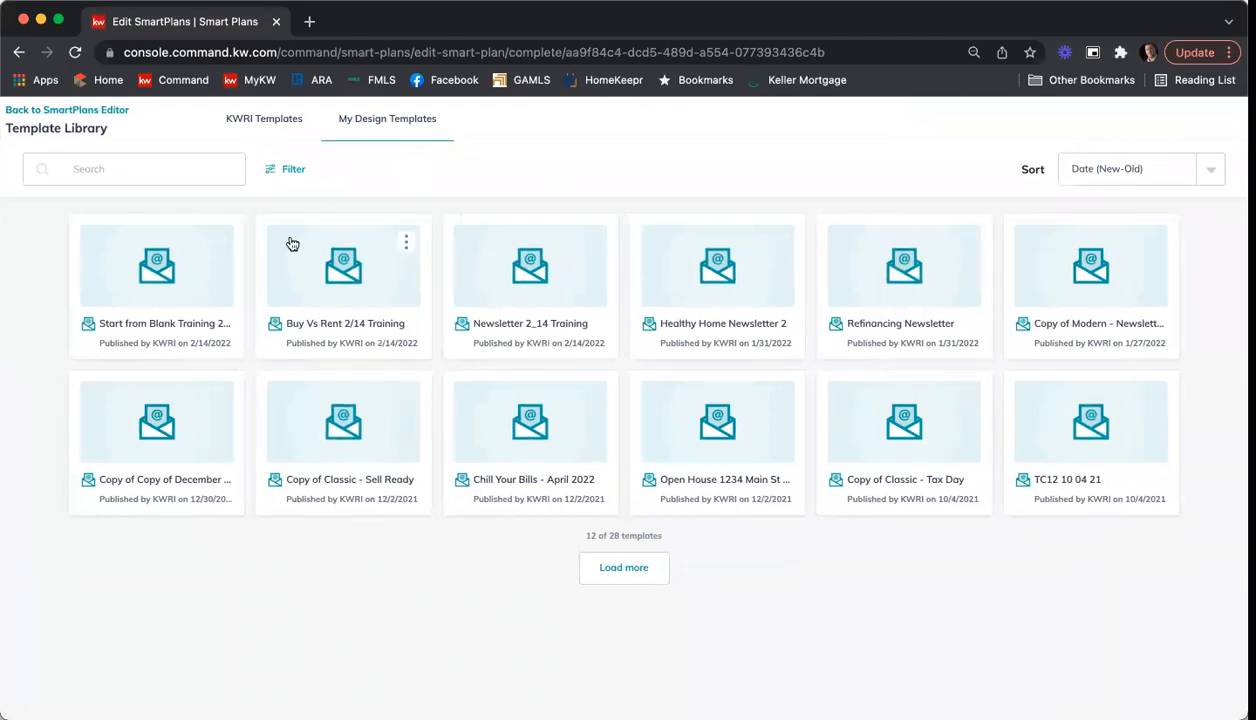
left_click(288, 125)
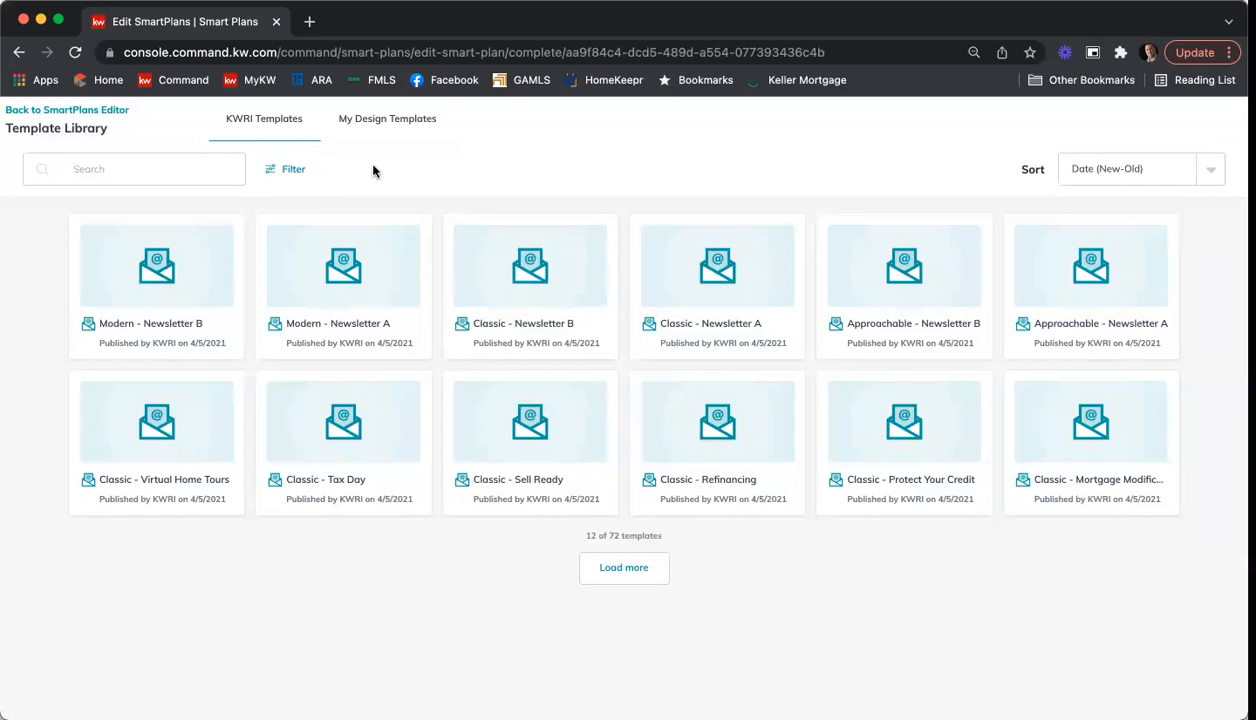
left_click(348, 119)
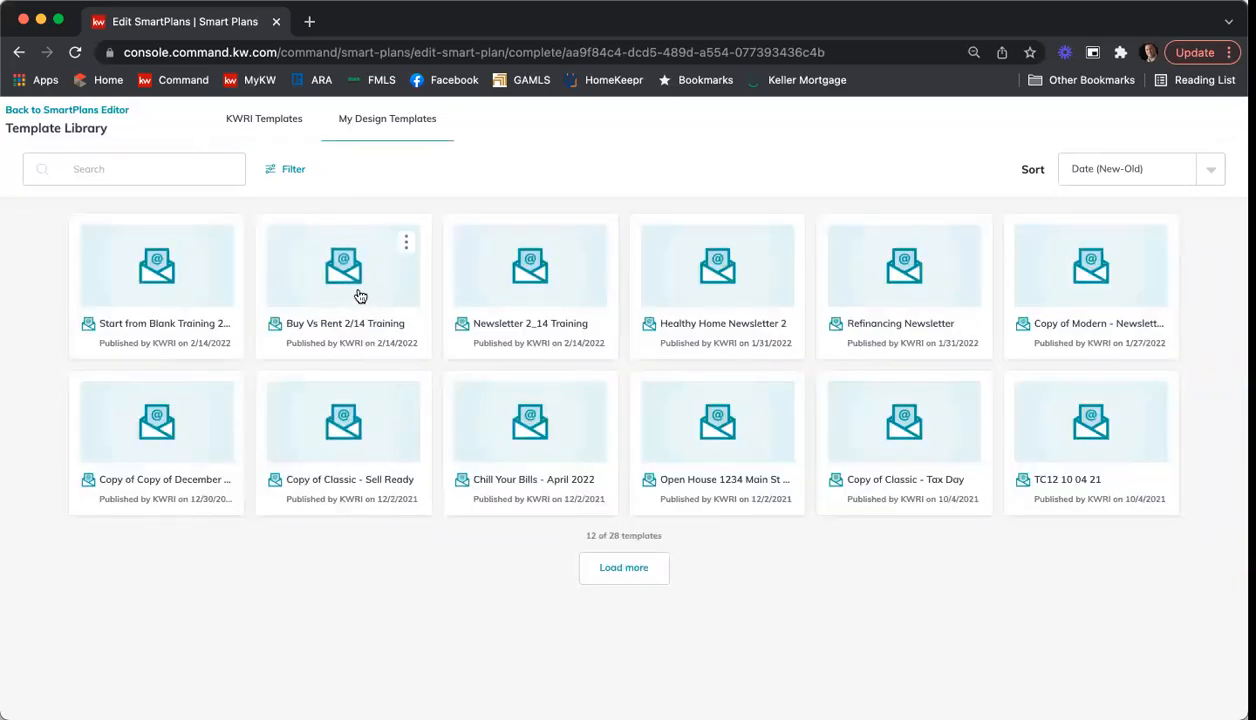
left_click(347, 276)
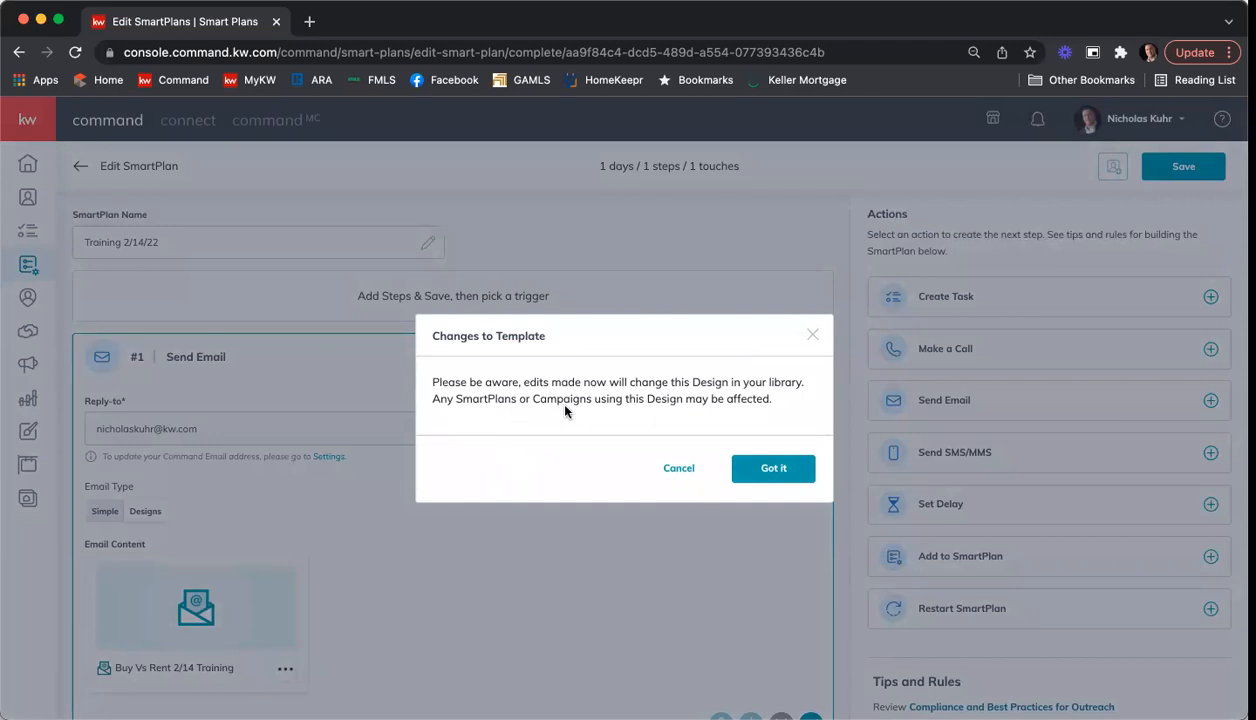
Step: Open the Buy Vs Rent design for editing, look through its content, then save it and exit the design editor
left_click(777, 471)
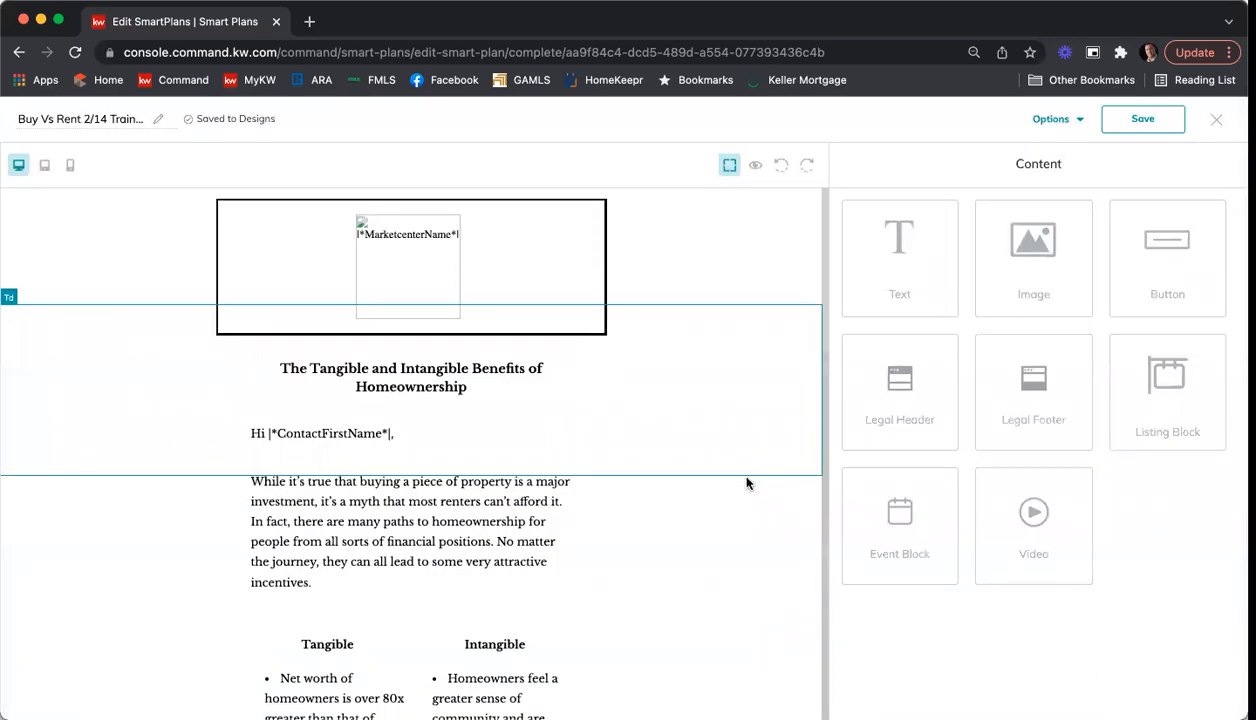
scroll(708, 316, "down", 2)
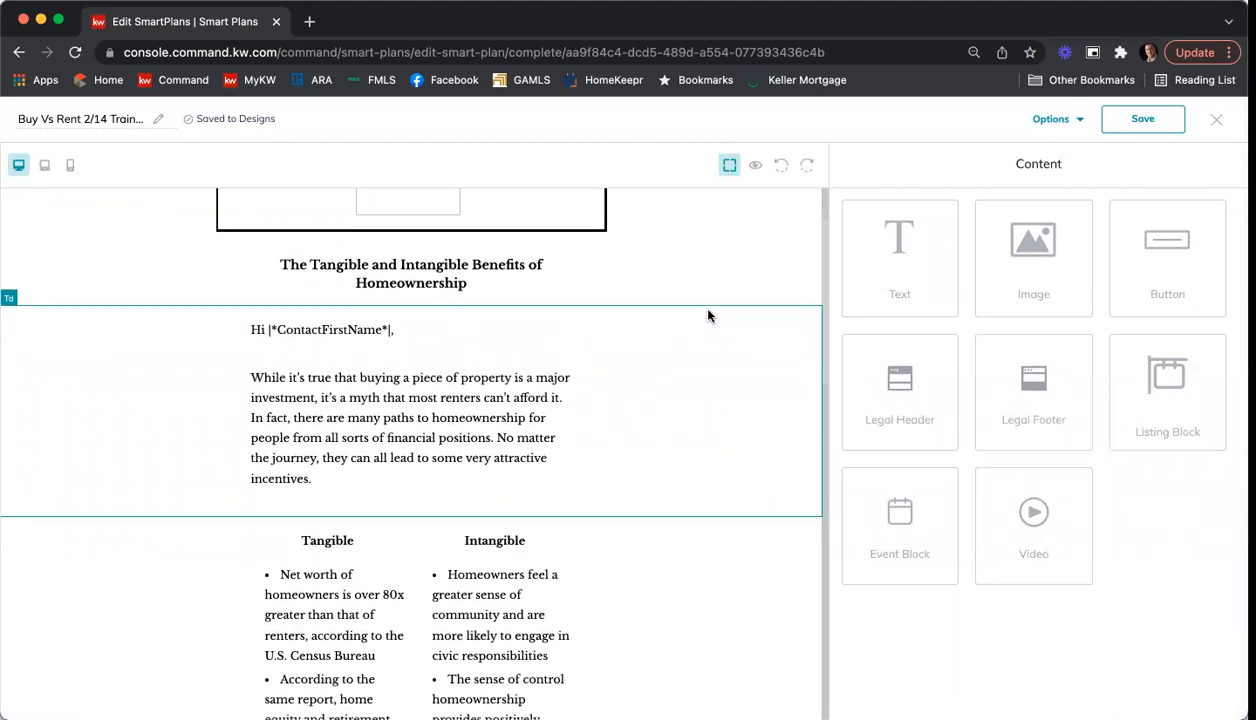
scroll(708, 316, "down", 1)
scroll(708, 316, "down", 9)
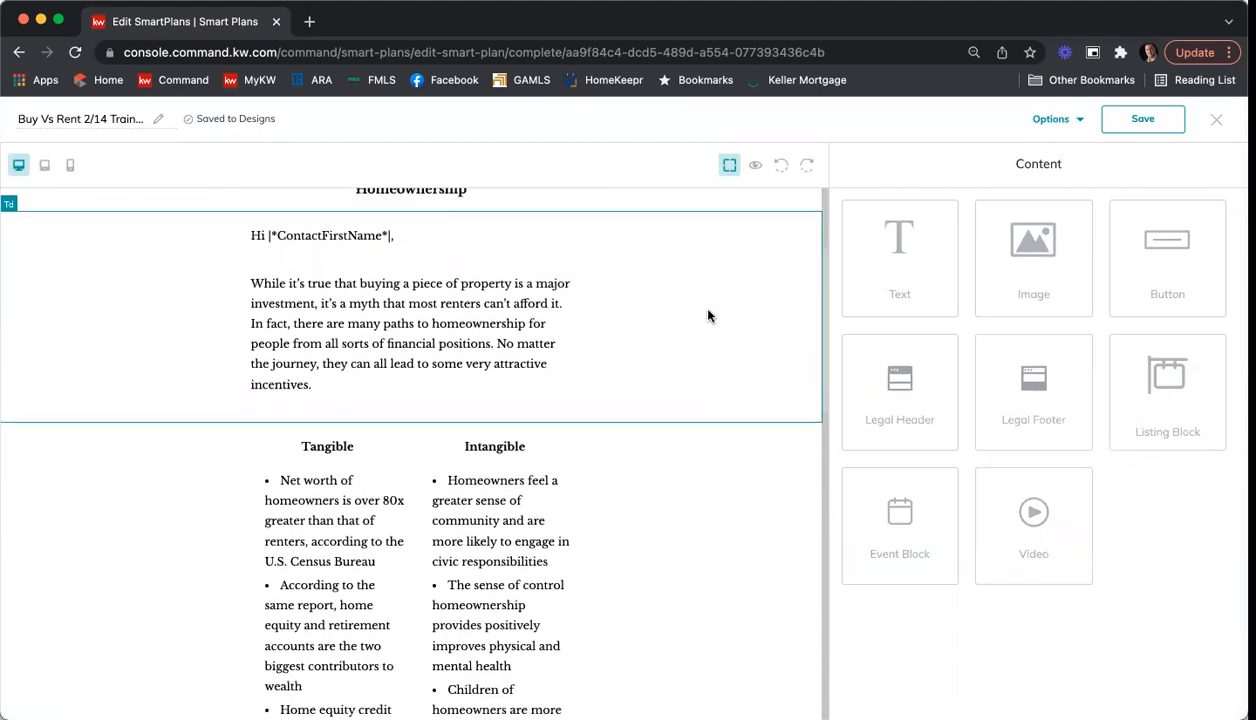
scroll(708, 316, "down", 12)
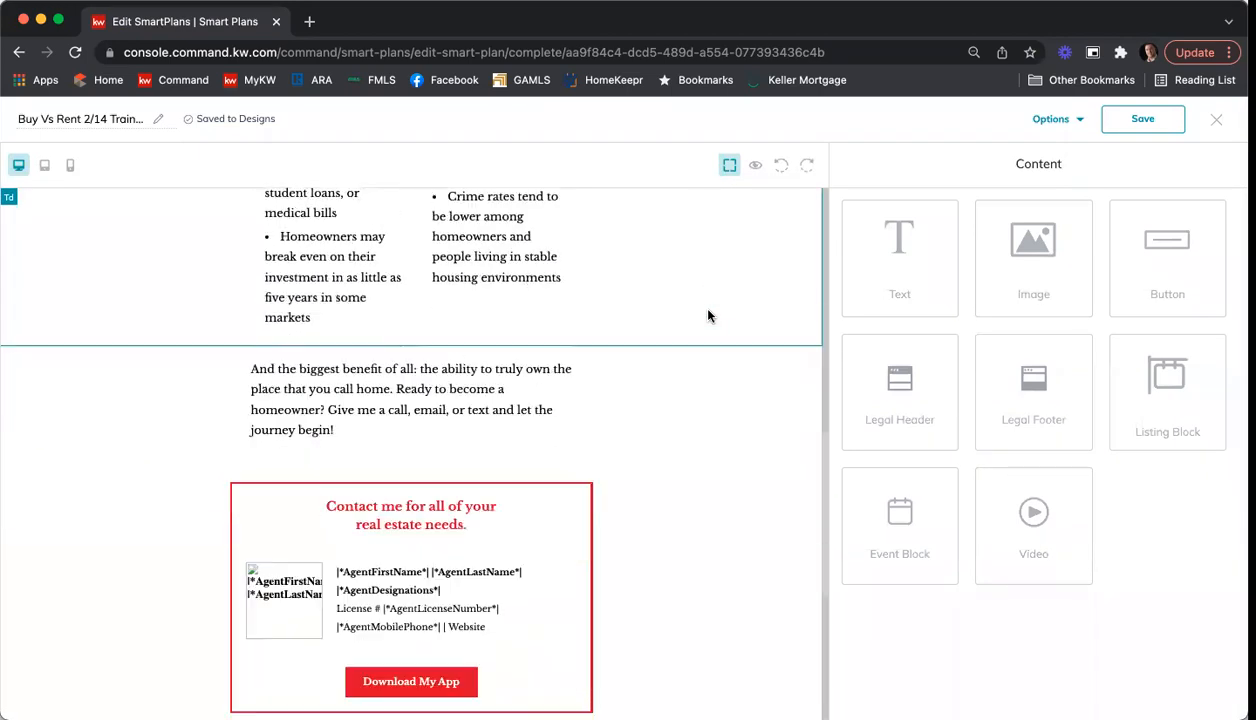
scroll(708, 316, "up", 20)
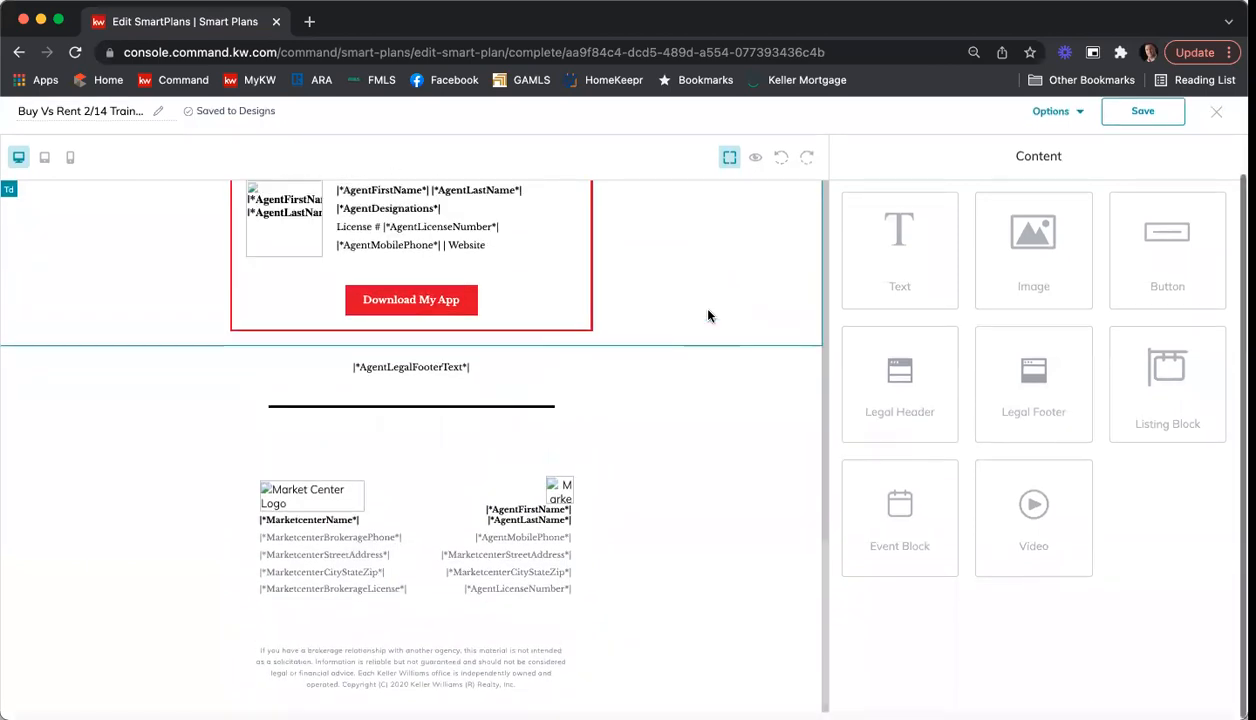
left_click(1158, 121)
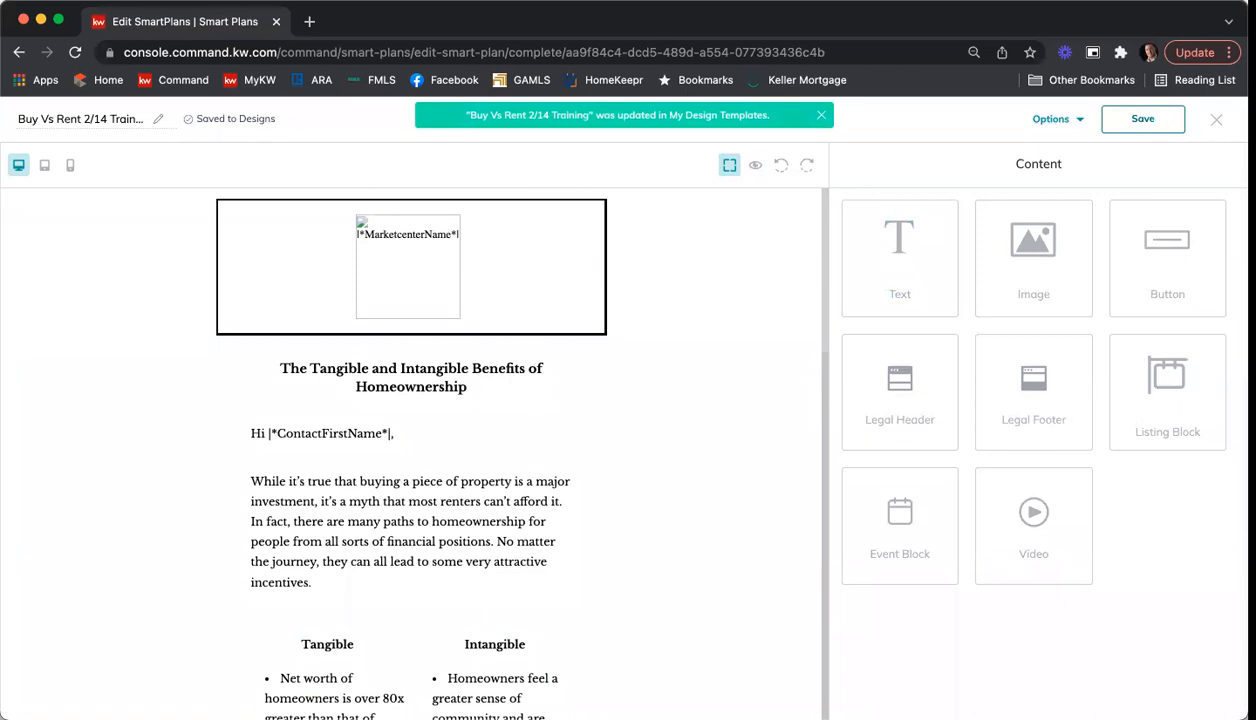
left_click(1218, 123)
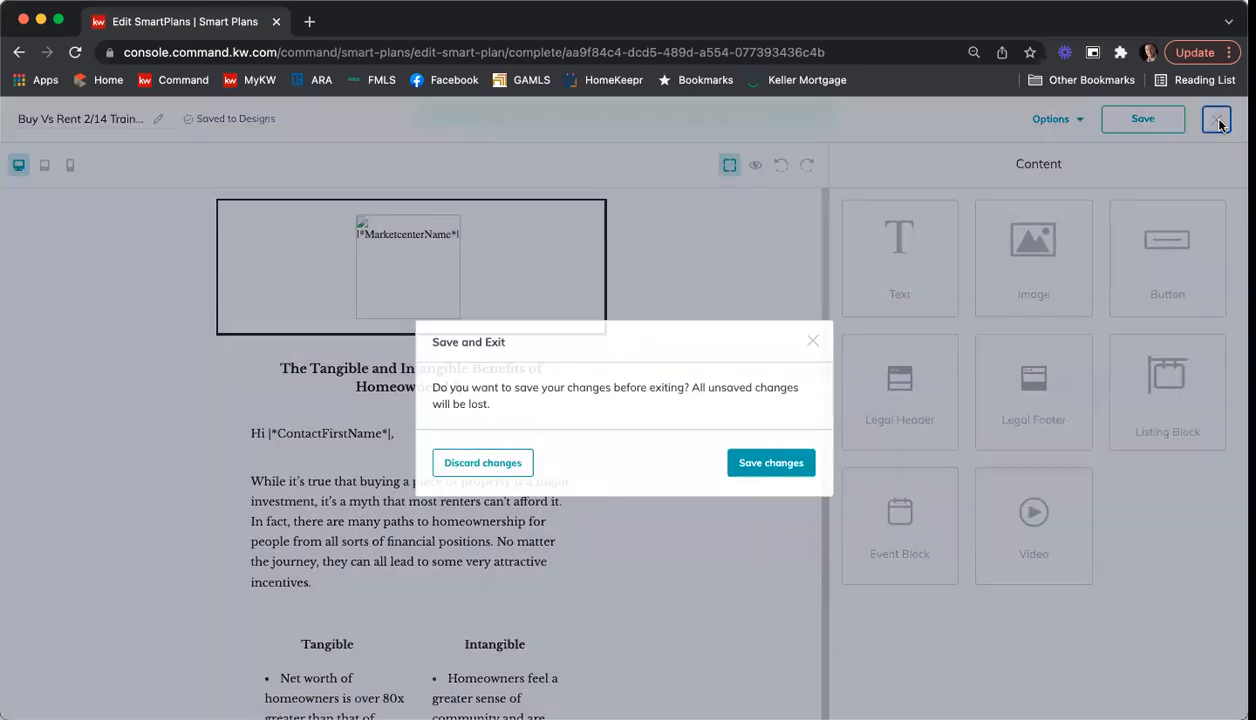
left_click(744, 465)
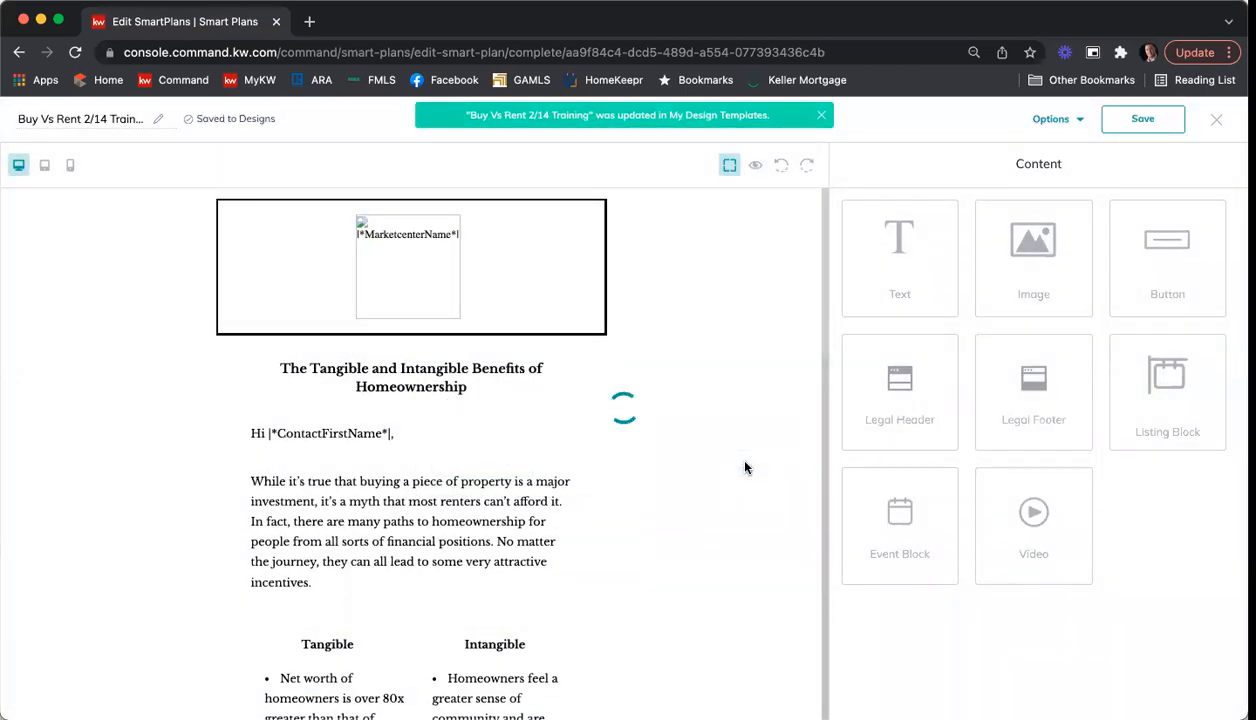
Step: Set the first email's subject to "The Benefits of Buying vs Renting Your Next Home" and save the step
left_click(636, 424)
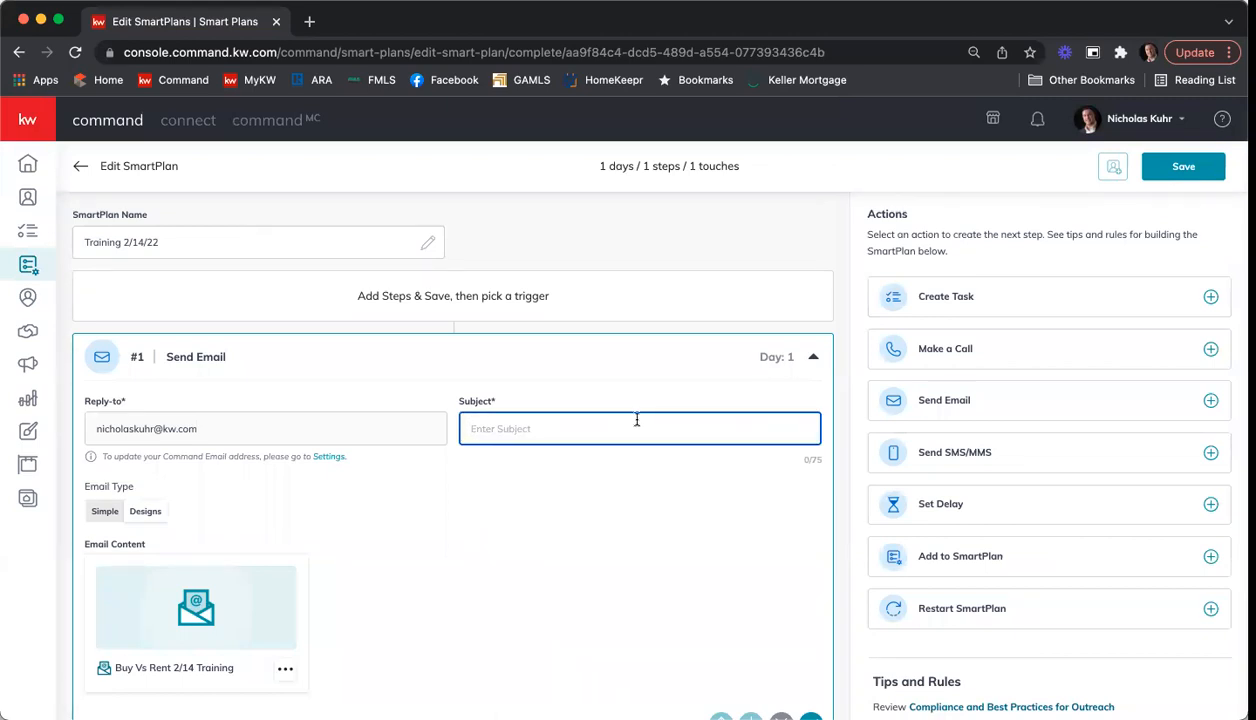
type("The Benefits of B")
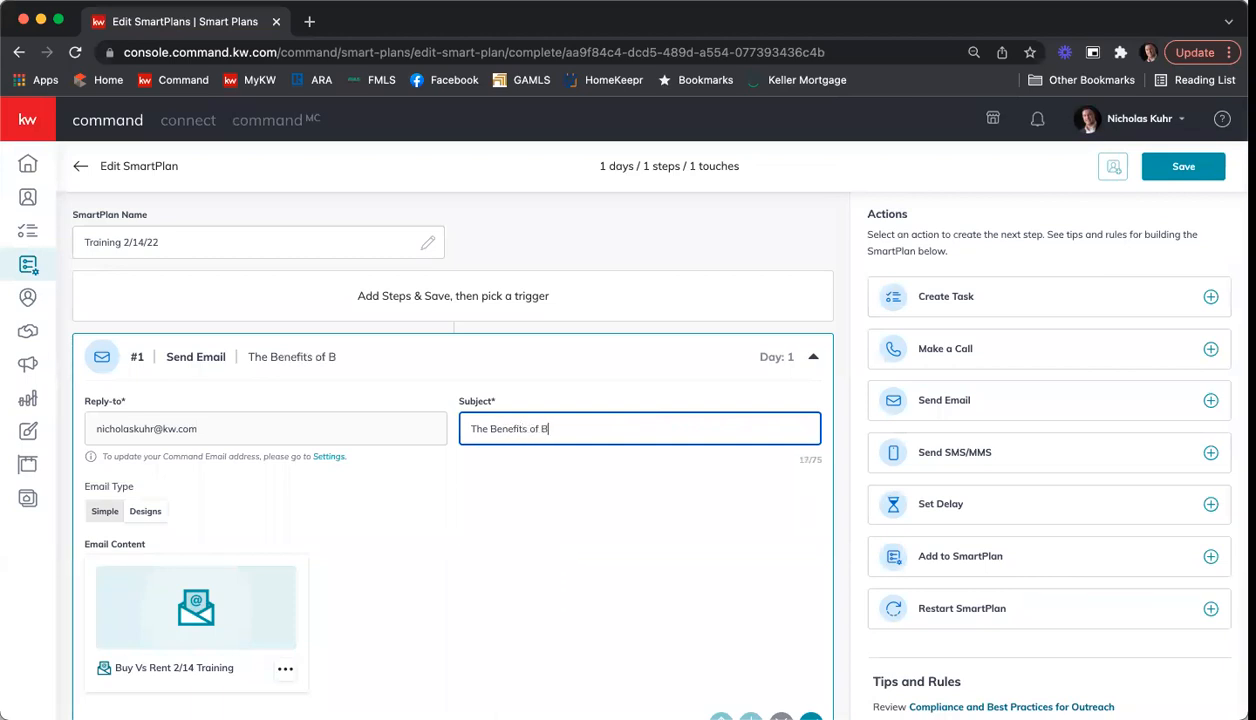
type("uying vs Renting your Next Home")
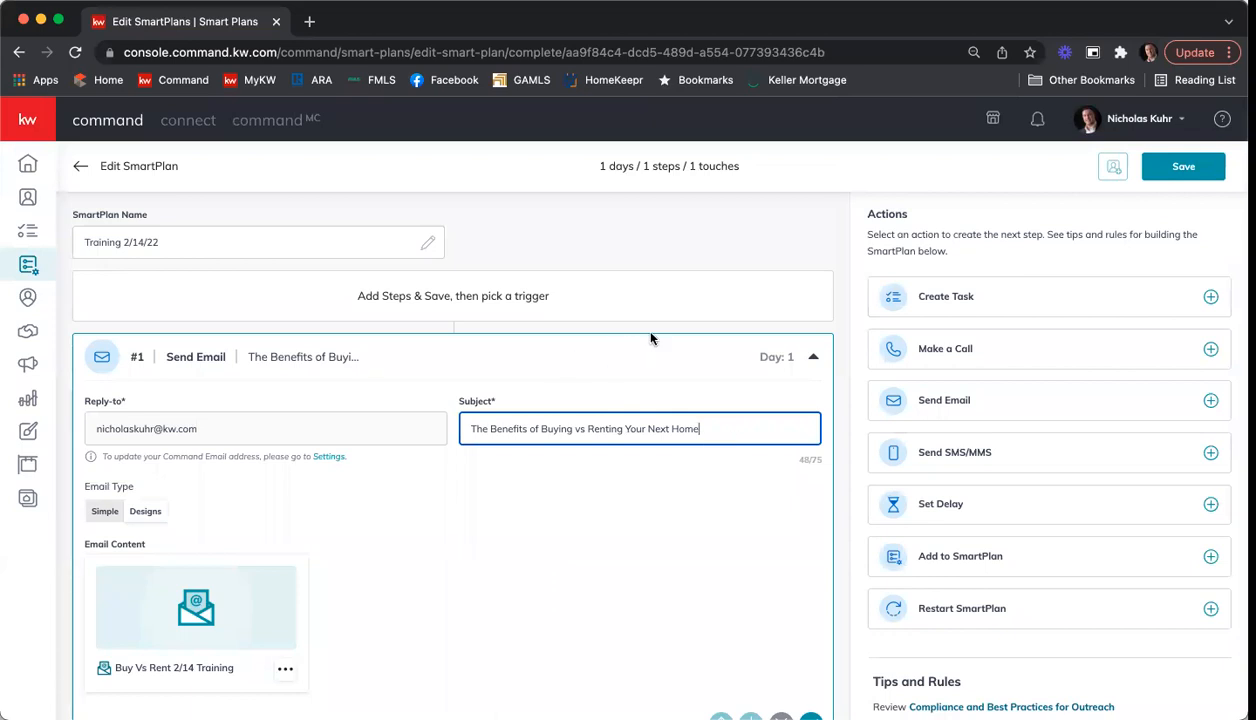
scroll(645, 332, "down", 2)
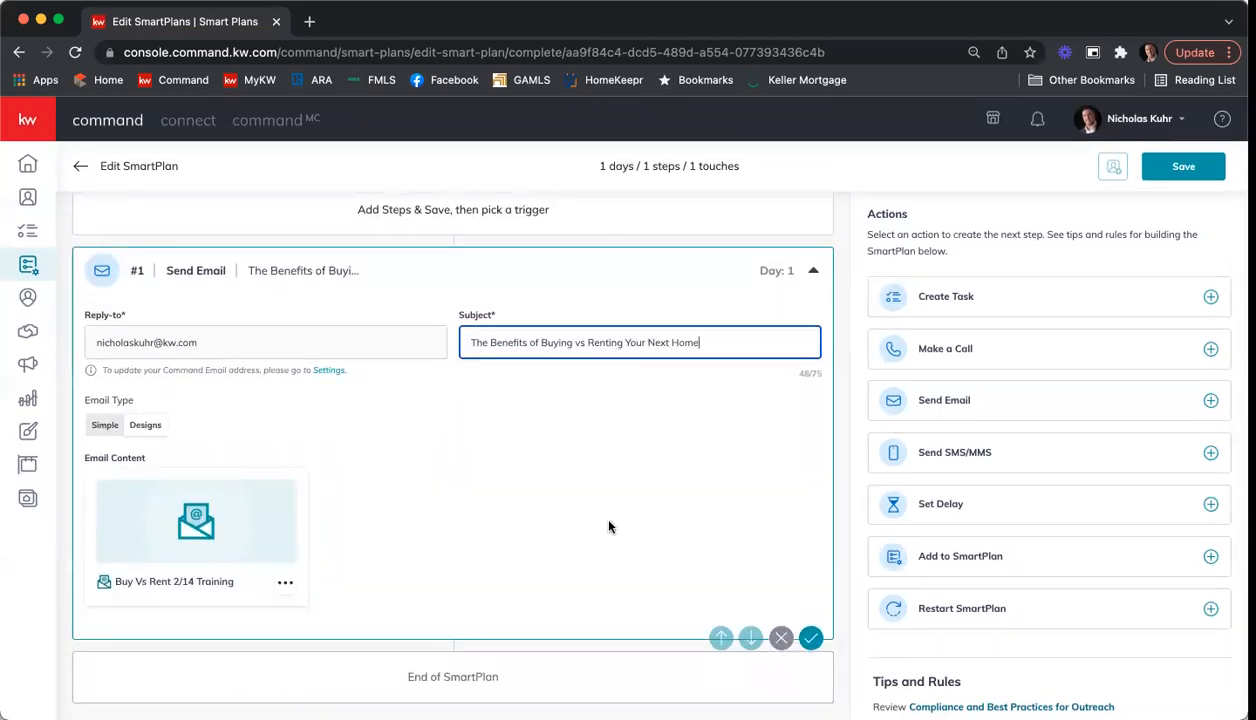
left_click(811, 639)
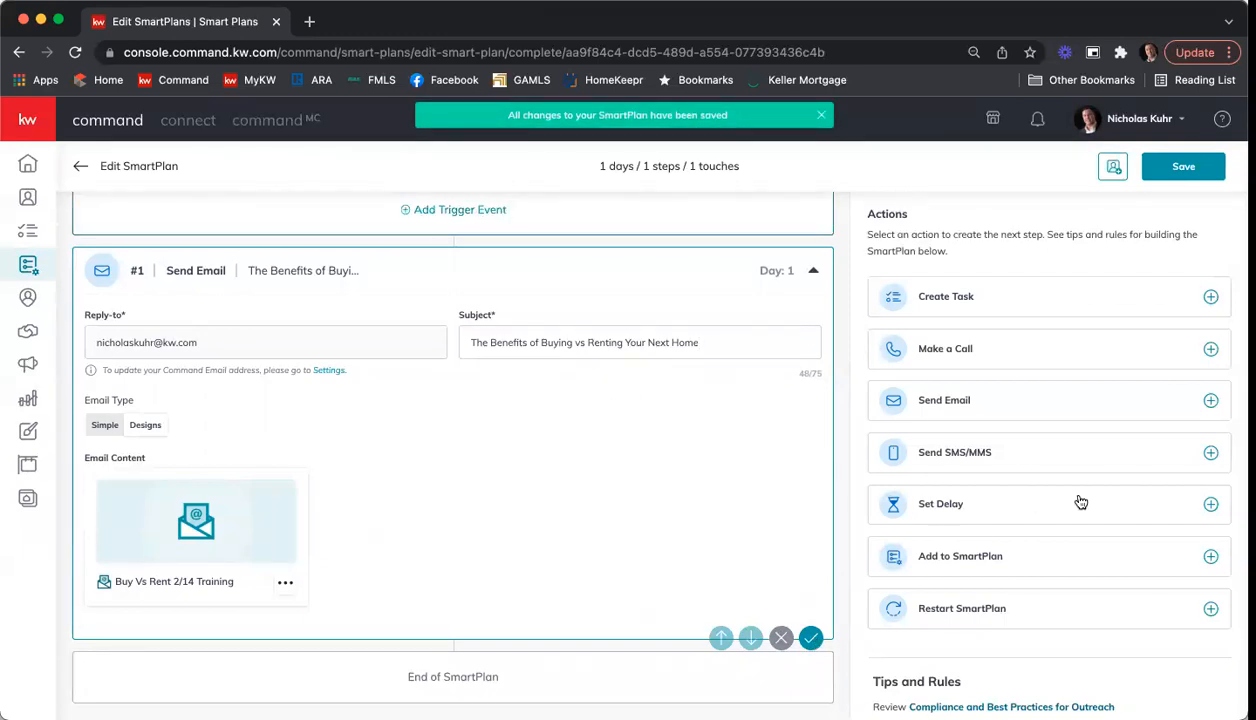
Step: Add a Set Delay step of 30 days after the first email and save it
left_click(1204, 504)
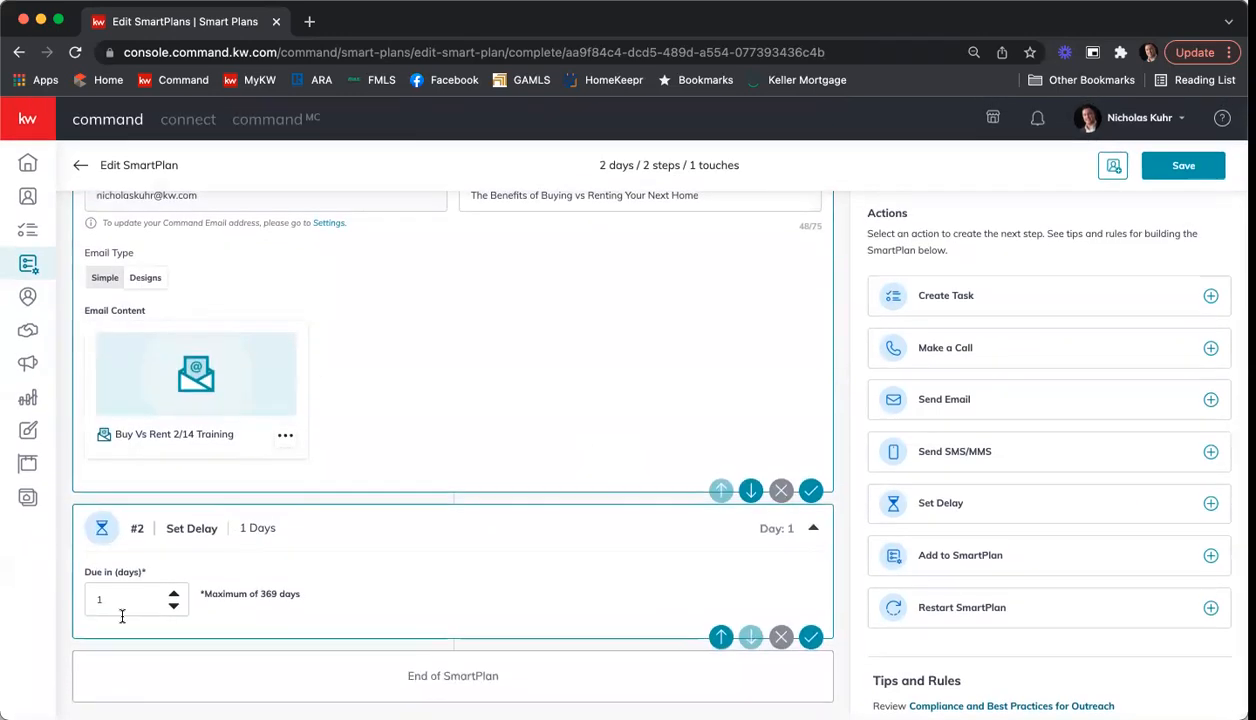
double_click(130, 604)
type("30")
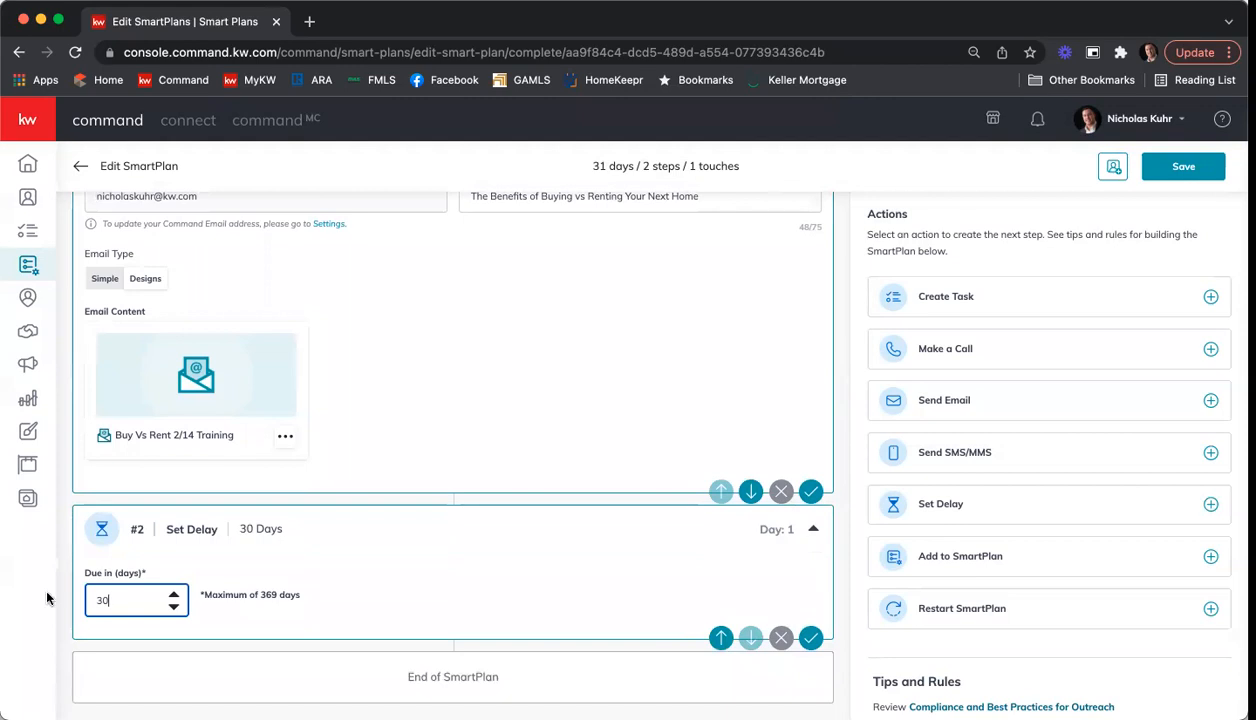
left_click(811, 638)
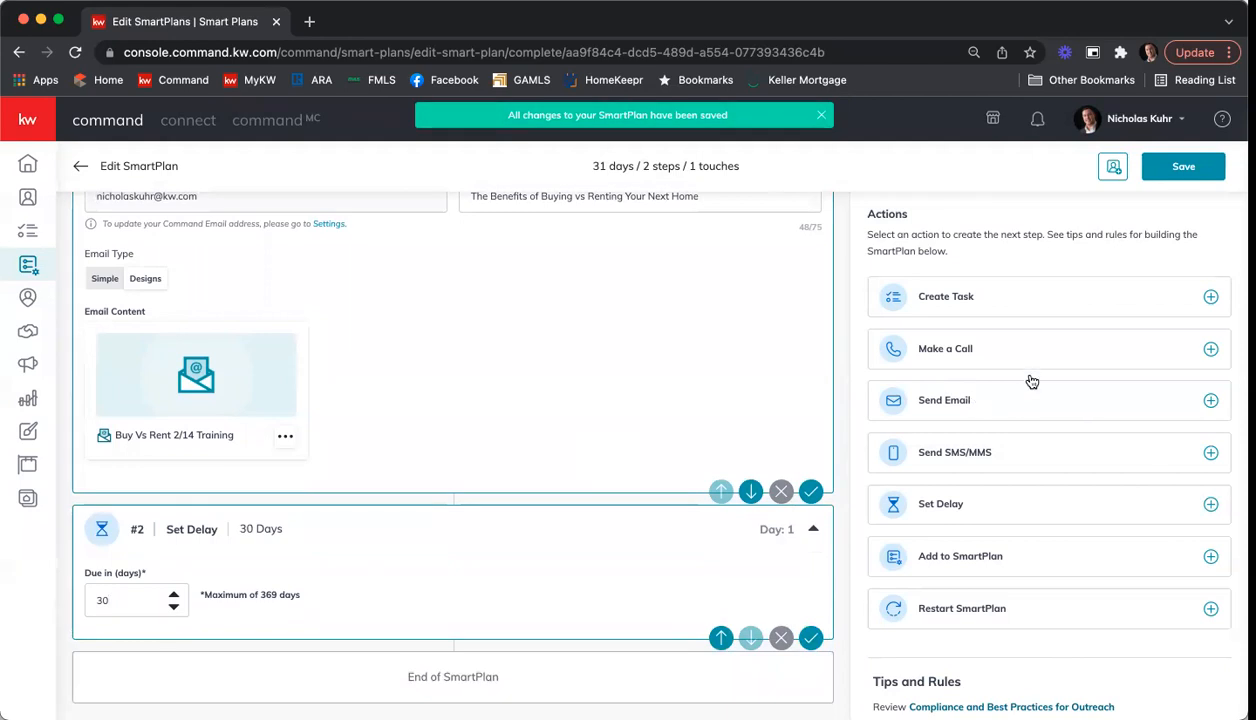
Step: Add a Send Email step after the 30-day delay and choose the "Classic - Chill Your Bills" design from the KWRI Templates
left_click(975, 407)
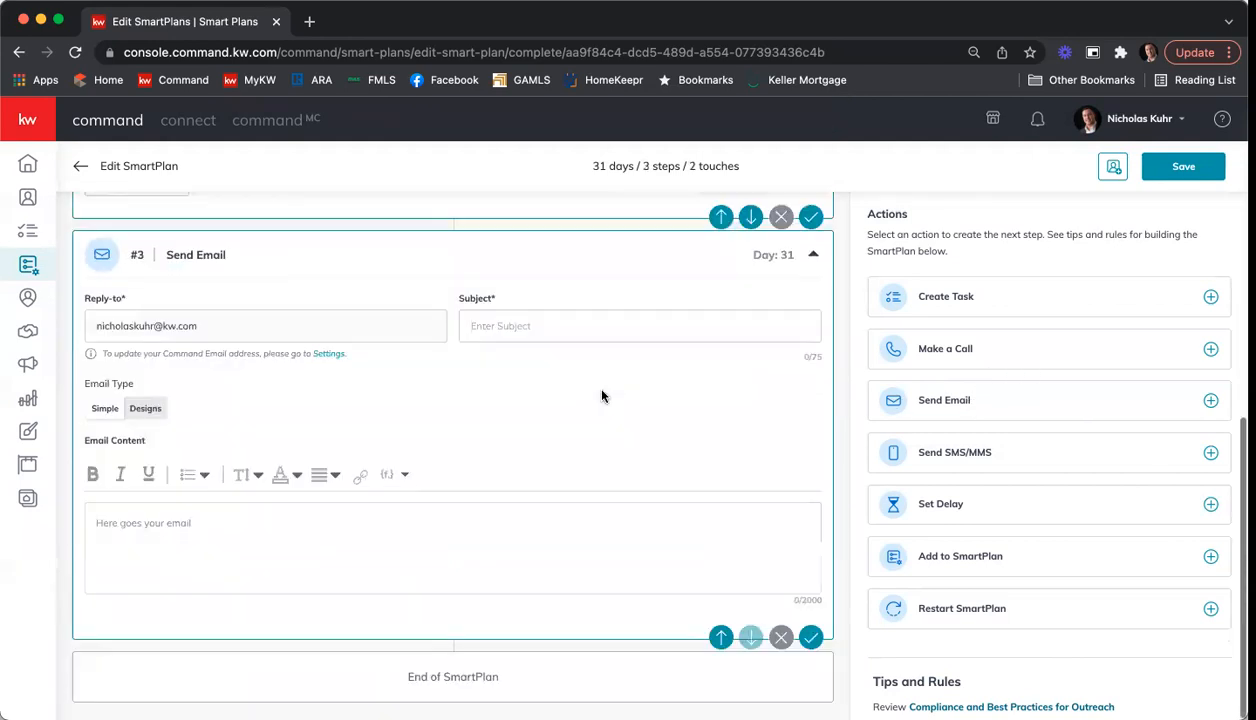
left_click(143, 410)
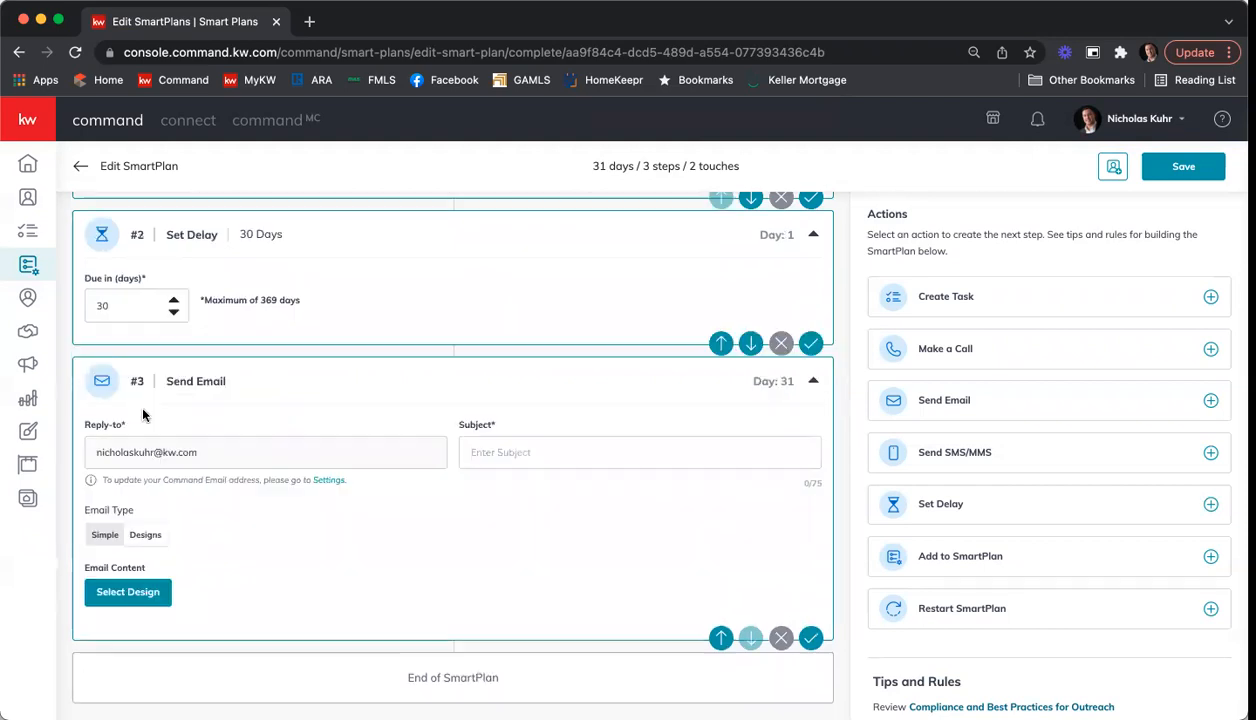
left_click(128, 592)
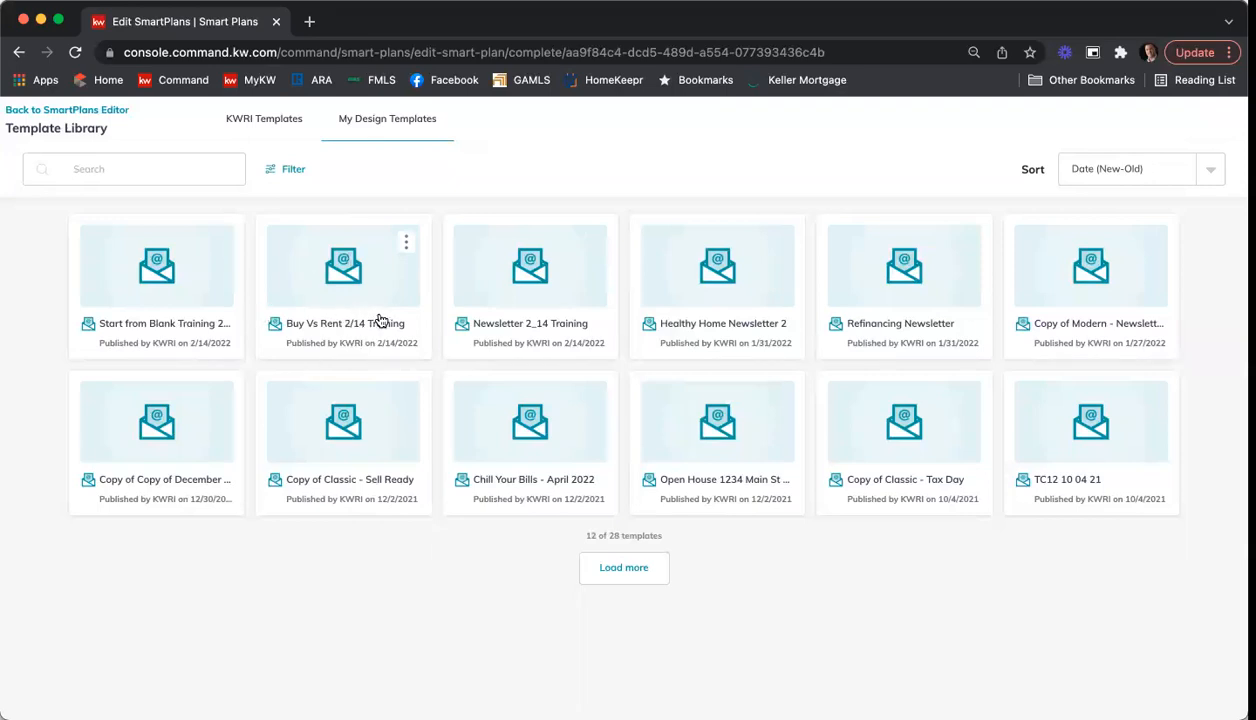
left_click(260, 123)
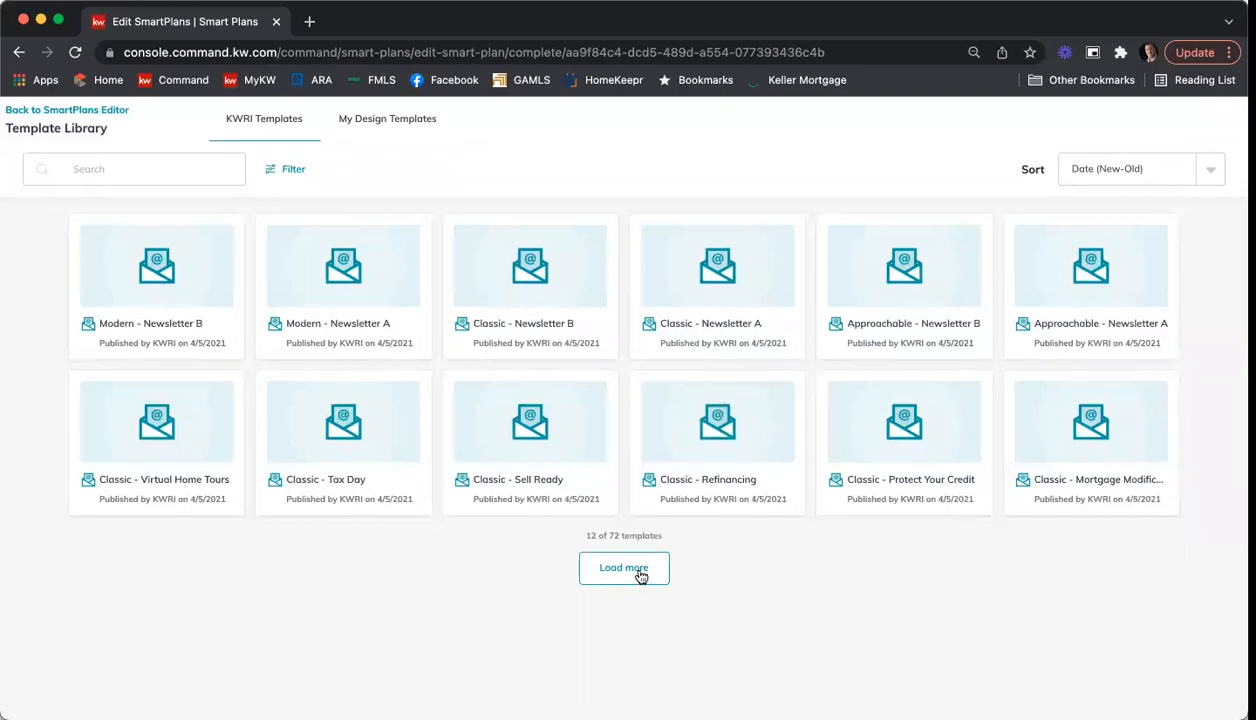
left_click(640, 570)
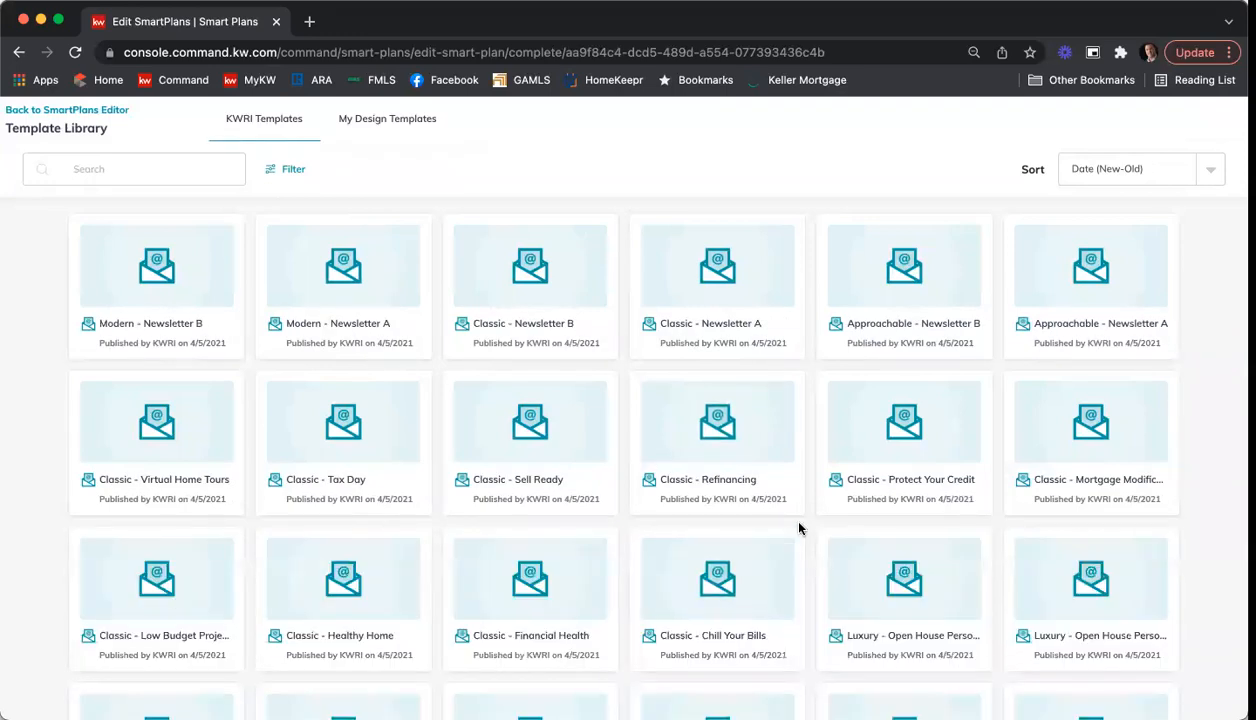
scroll(800, 521, "down", 3)
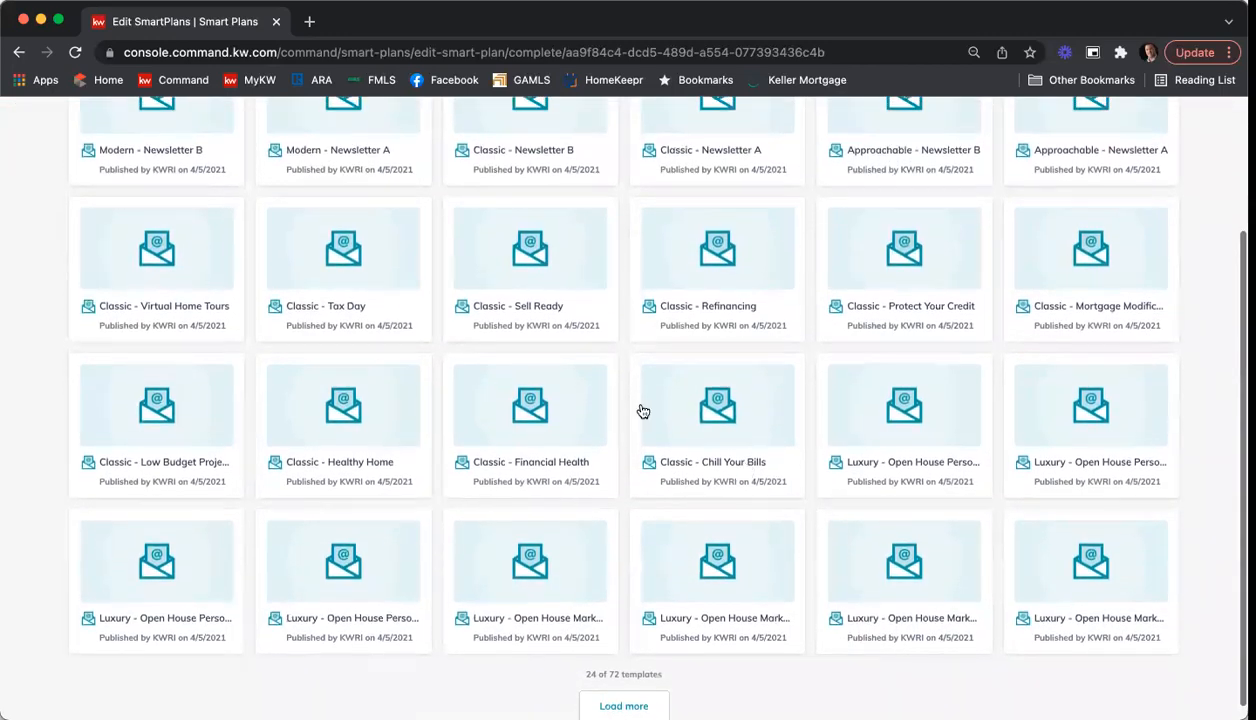
left_click(722, 442)
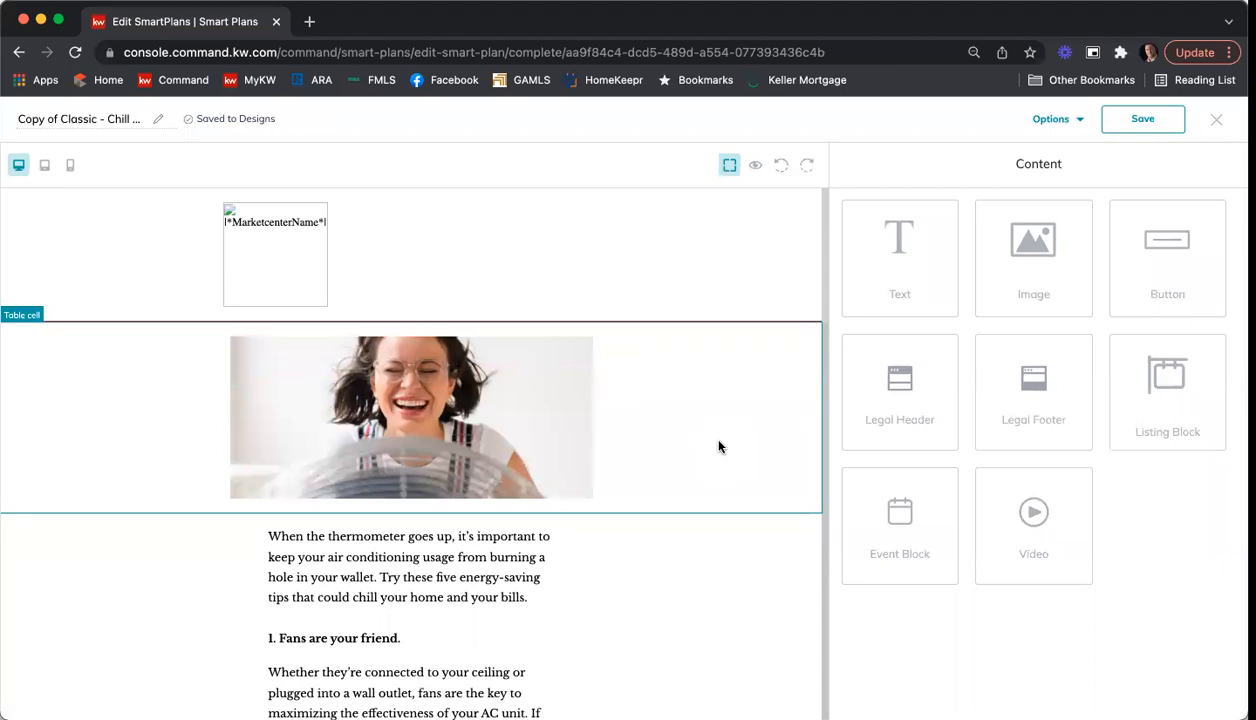
Step: Review the Chill Your Bills design's content and rename the design to "Chill Your Bills 2/14"
scroll(685, 383, "down", 3)
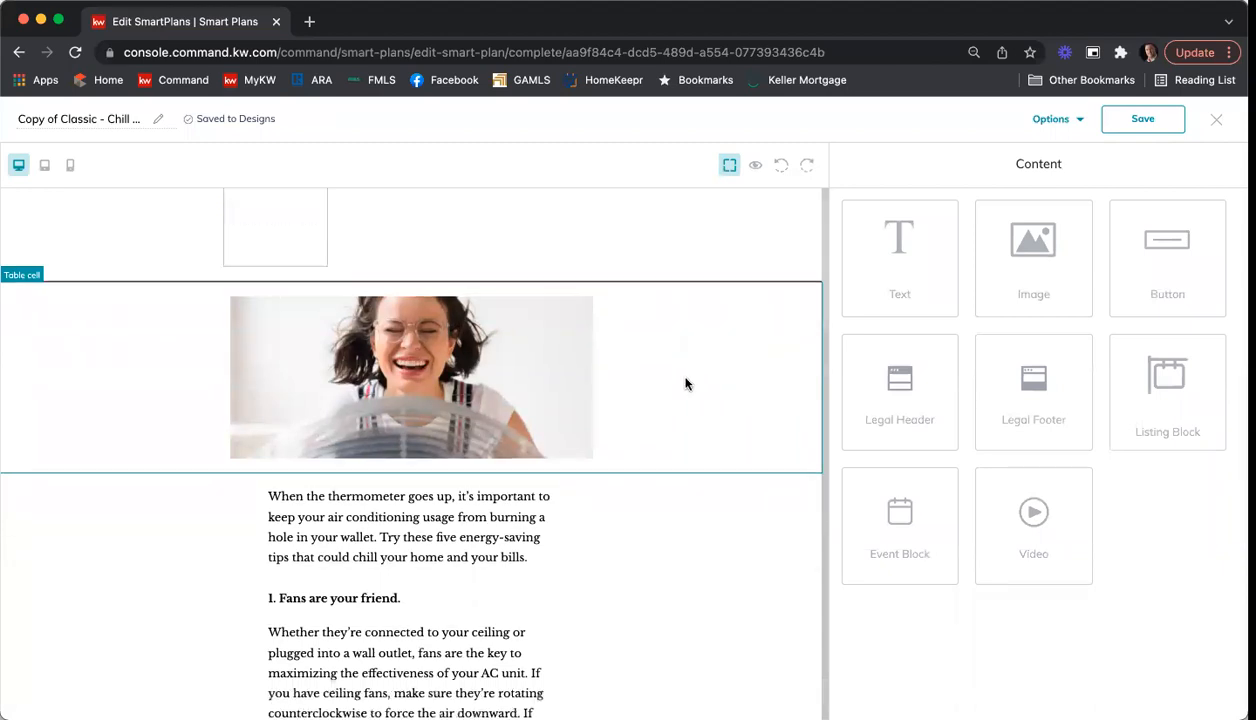
scroll(685, 383, "down", 10)
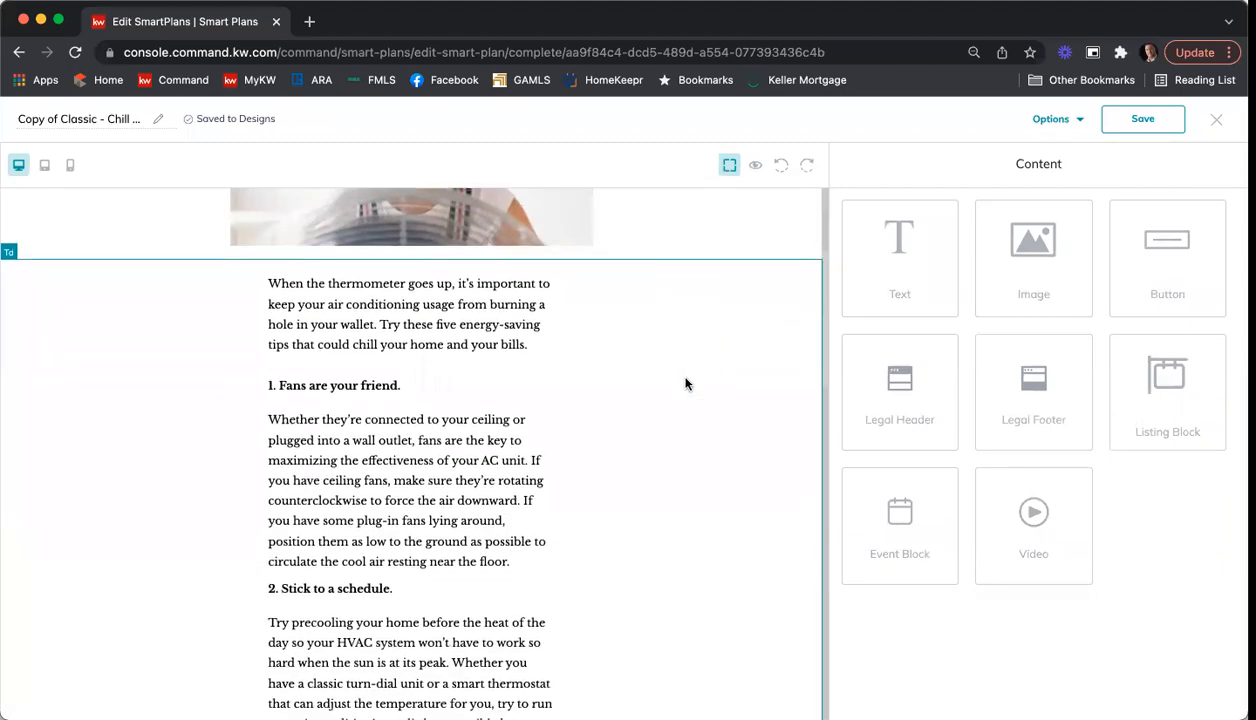
scroll(685, 383, "down", 15)
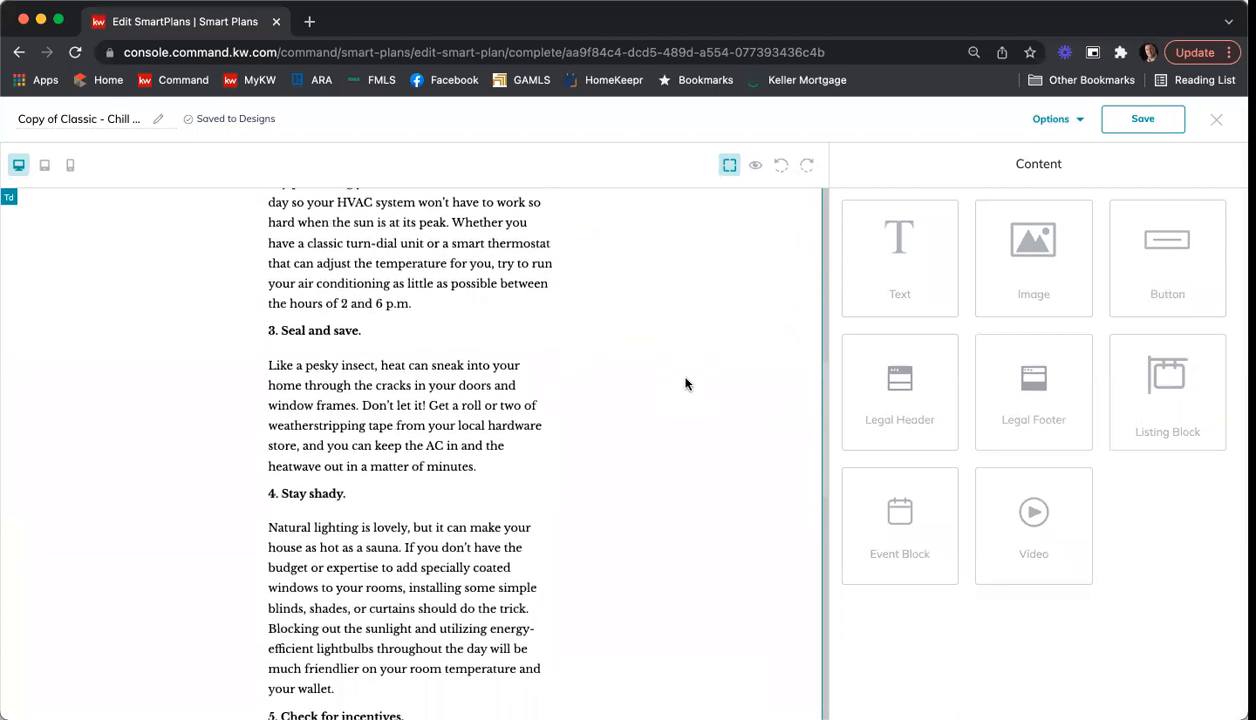
scroll(685, 383, "down", 20)
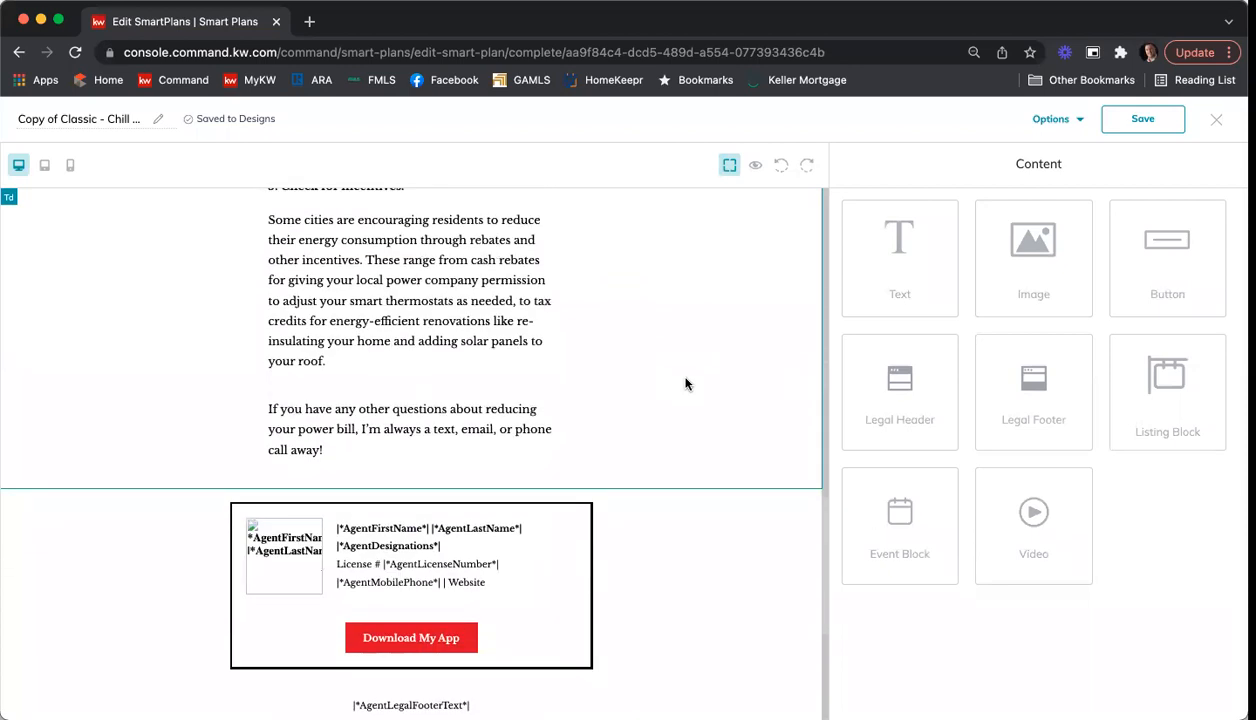
scroll(685, 383, "down", 1)
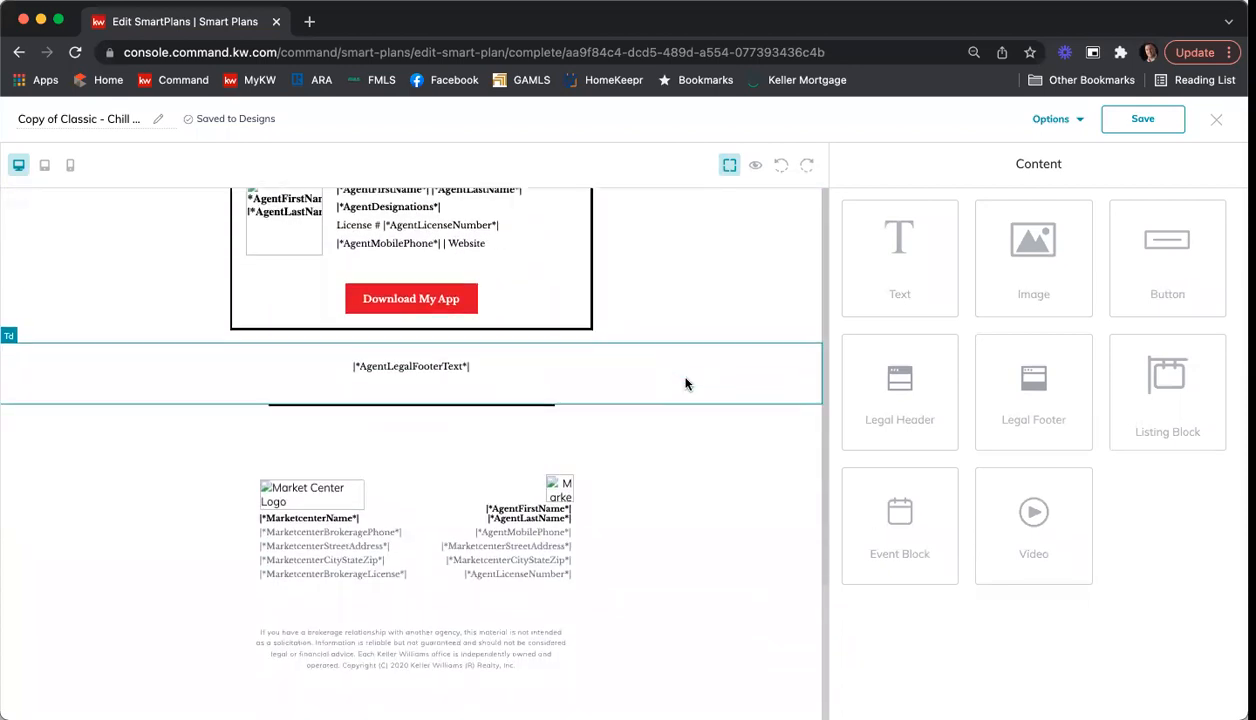
left_click(100, 119)
left_click_drag(104, 119, 14, 119)
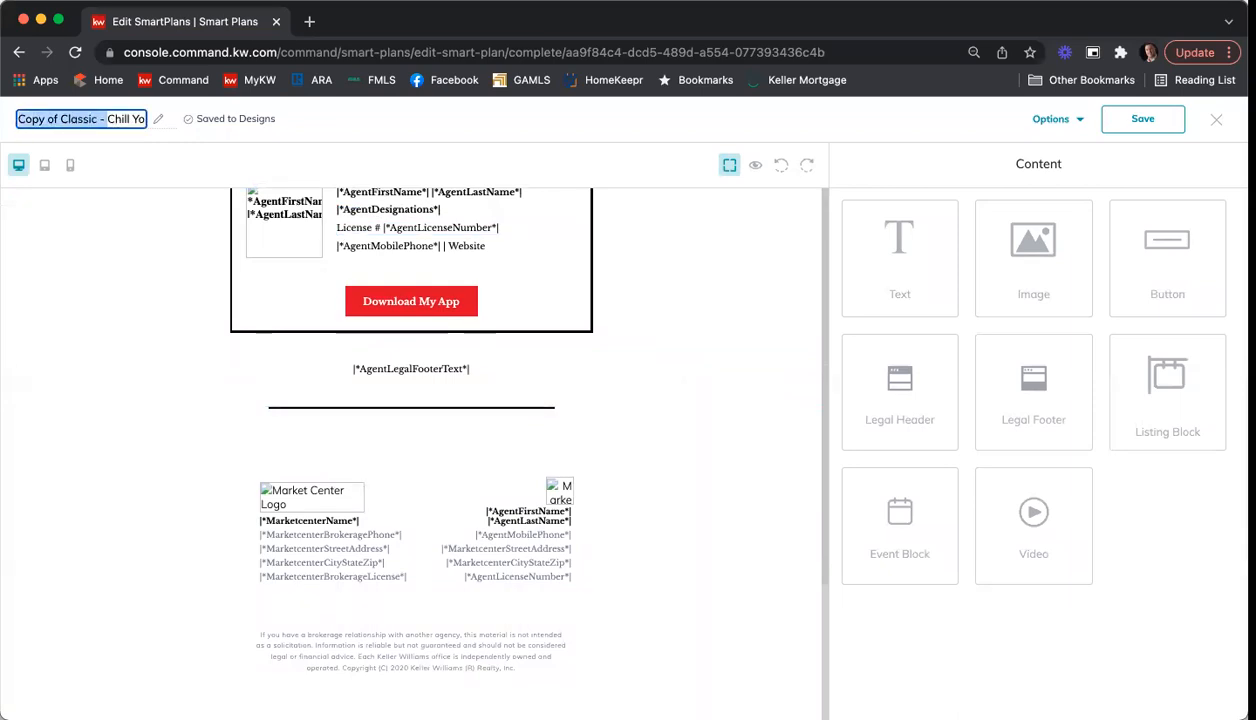
key("BackSpace")
left_click(108, 118)
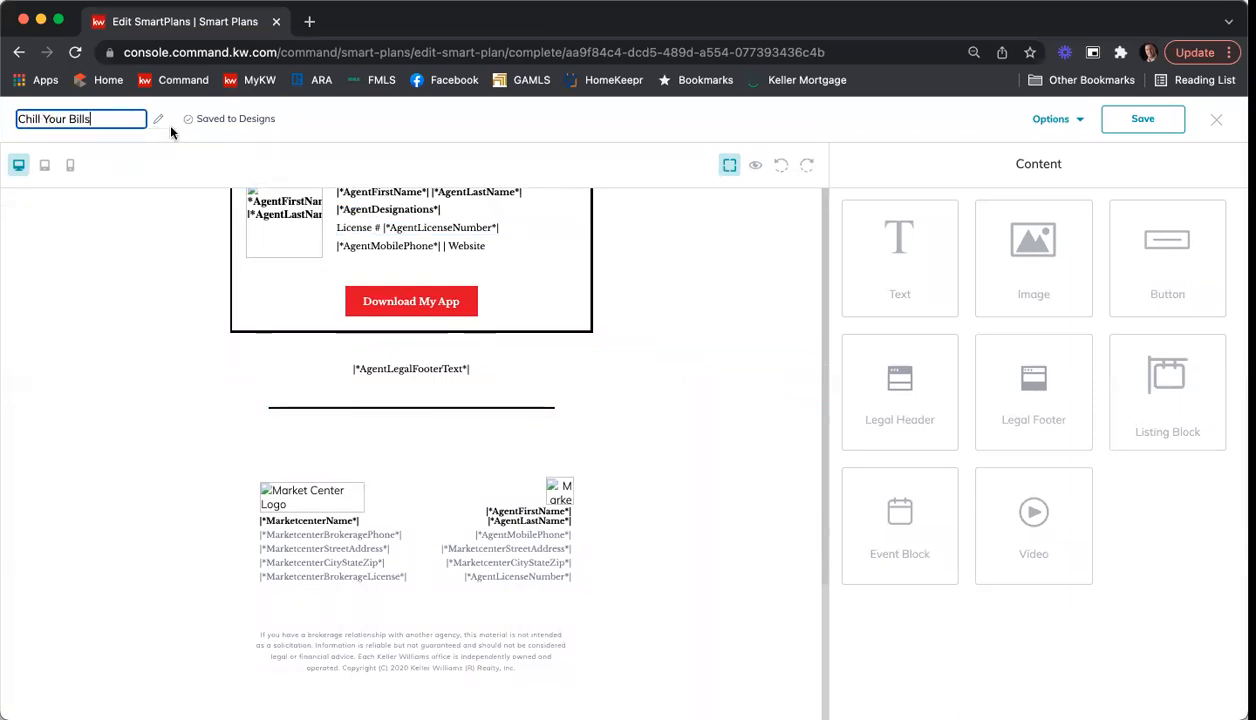
type("2/")
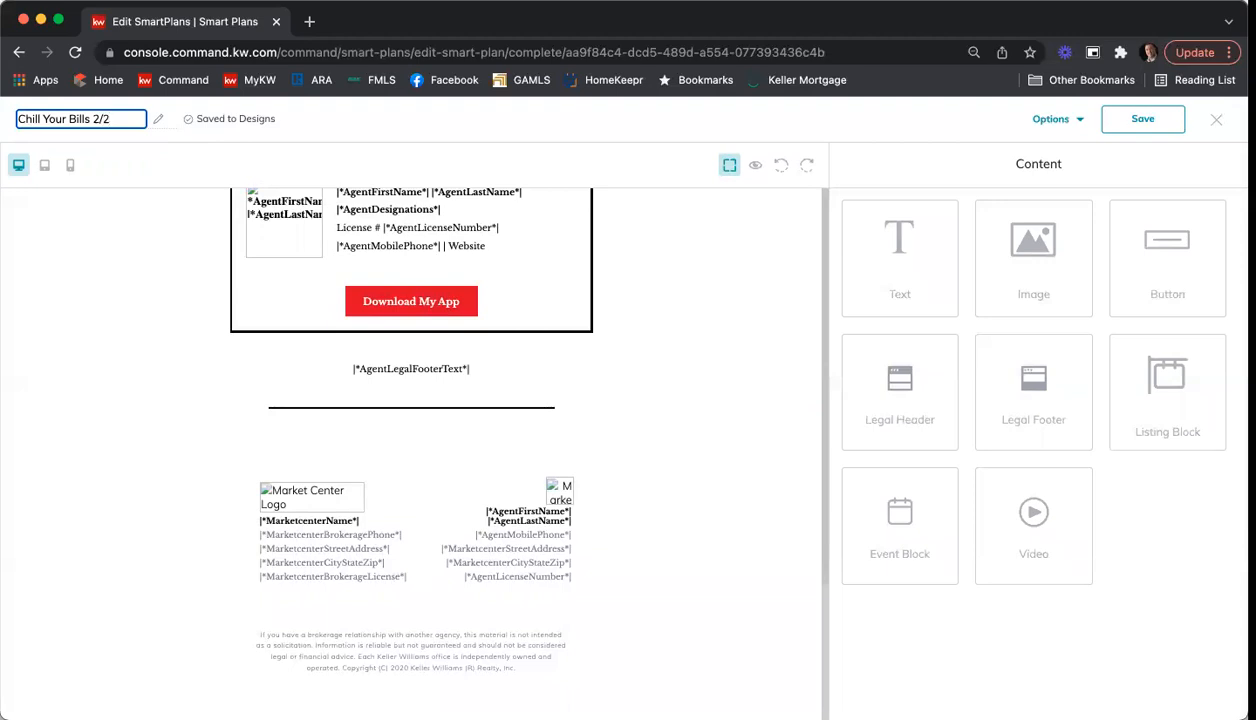
type("14")
Step: Save the Chill Your Bills design and exit the design editor, keeping the changes
left_click(1120, 119)
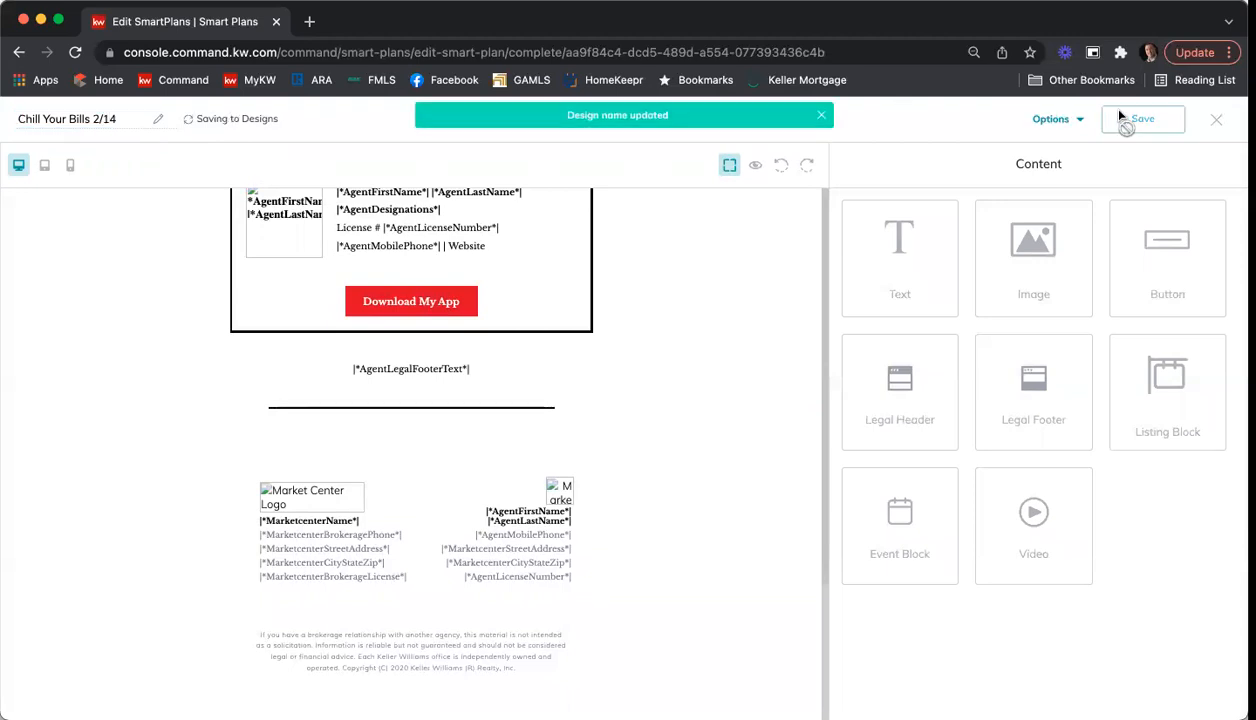
left_click(1215, 119)
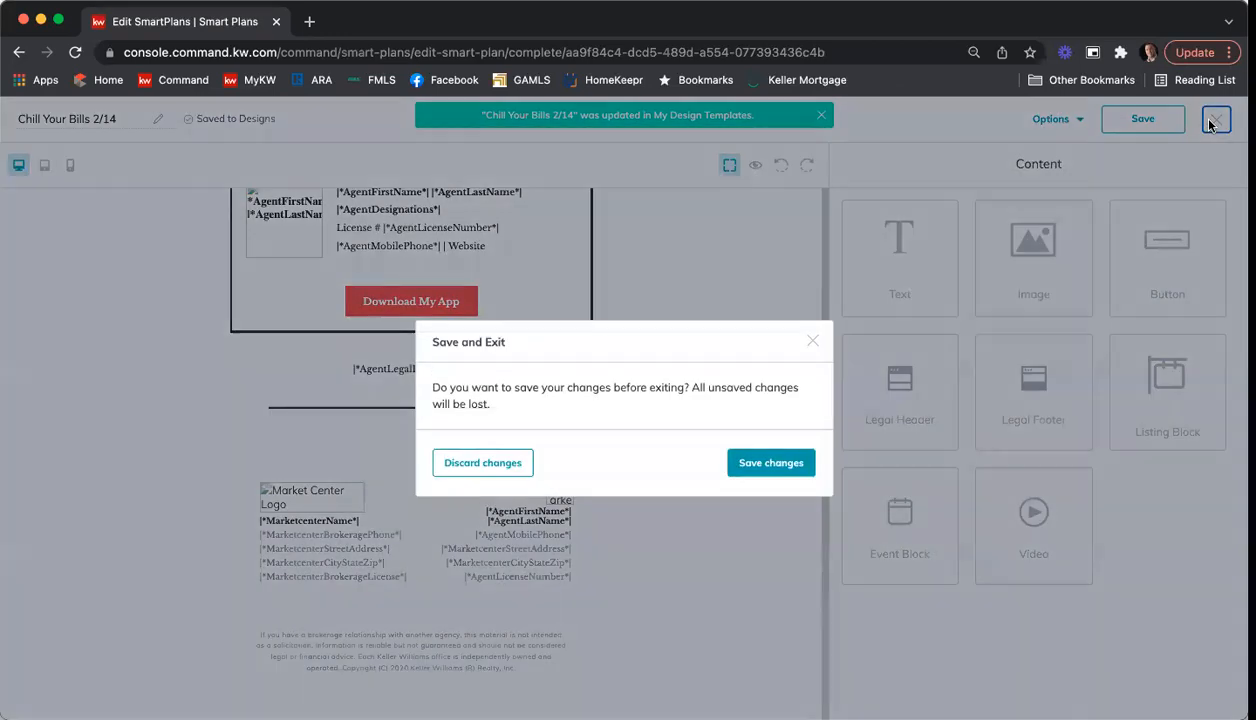
left_click(768, 463)
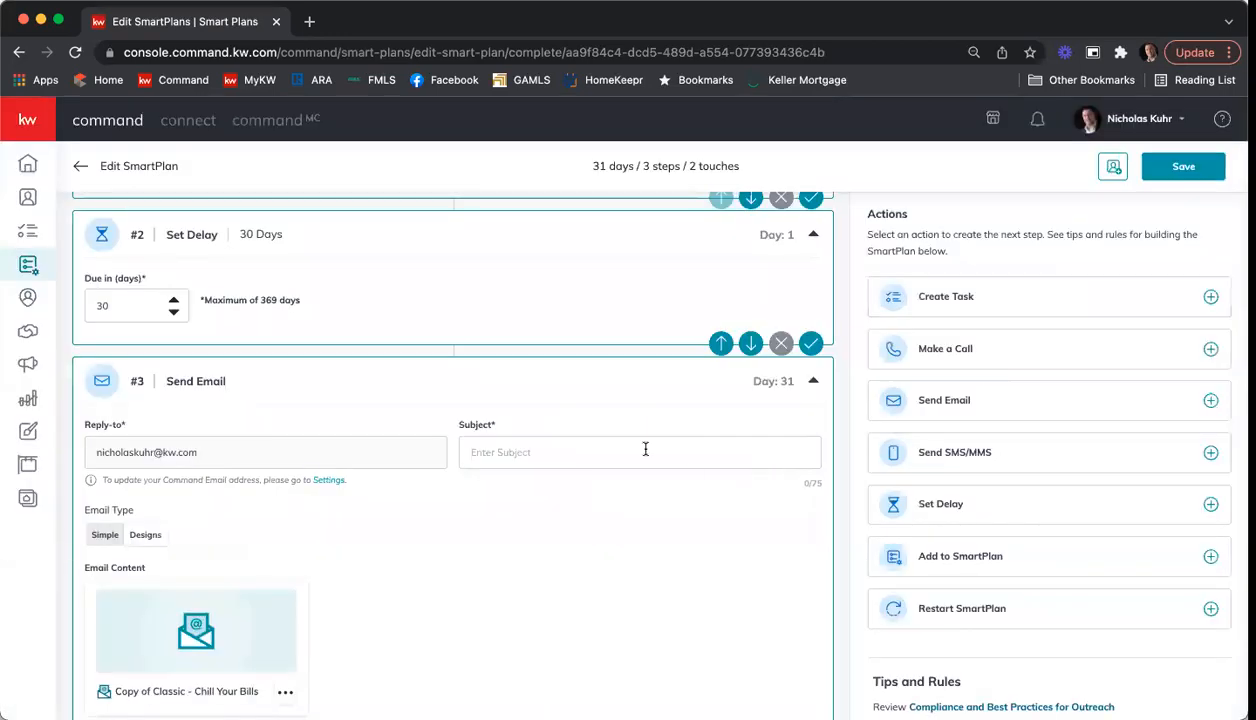
Step: Set the second email's subject to "How to Prepare to Save $$$ When It's HOT Outside!" and save the step
left_click(608, 444)
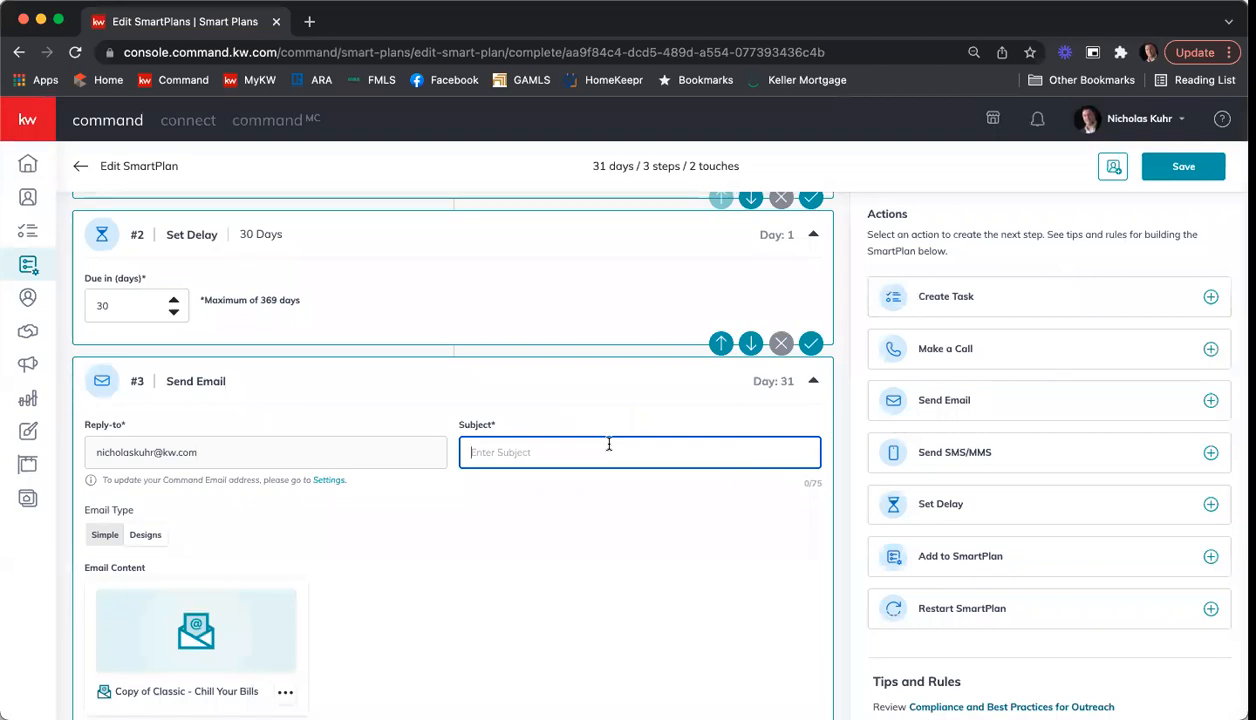
type("How to Prepare to Save $$$")
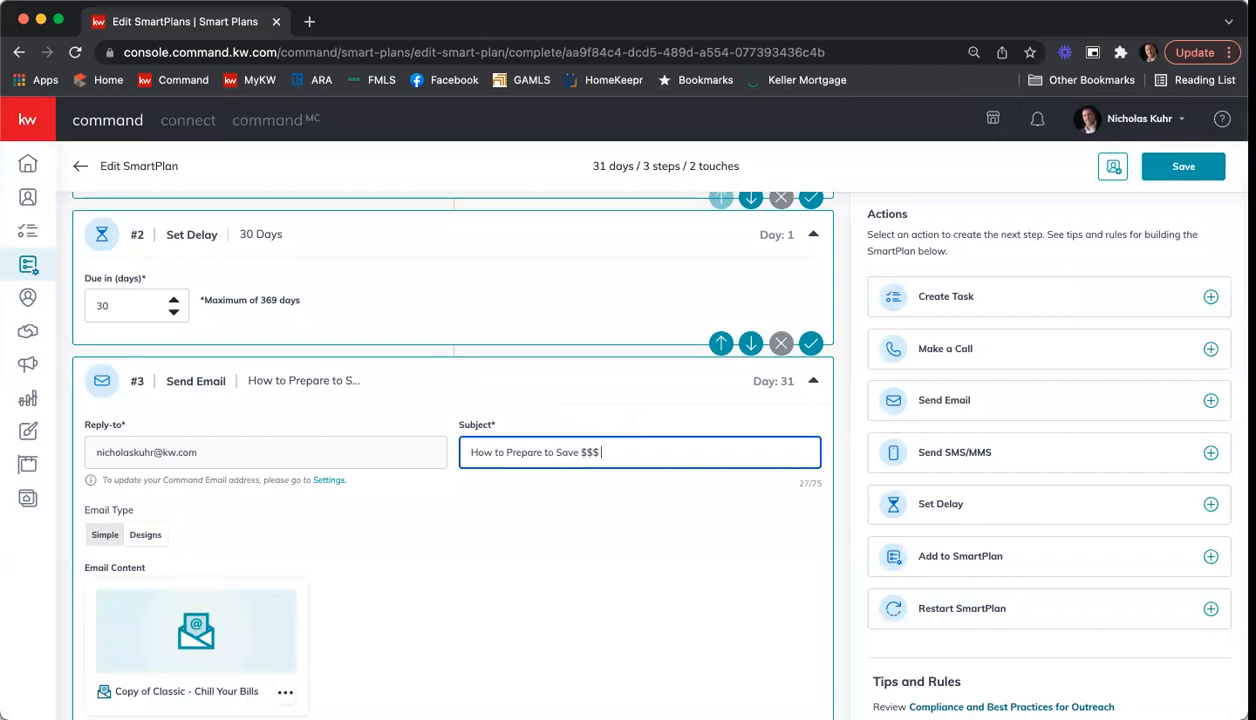
type(" W")
key("BackSpace")
type("even")
key("BackSpace")
type("When It's HOT o")
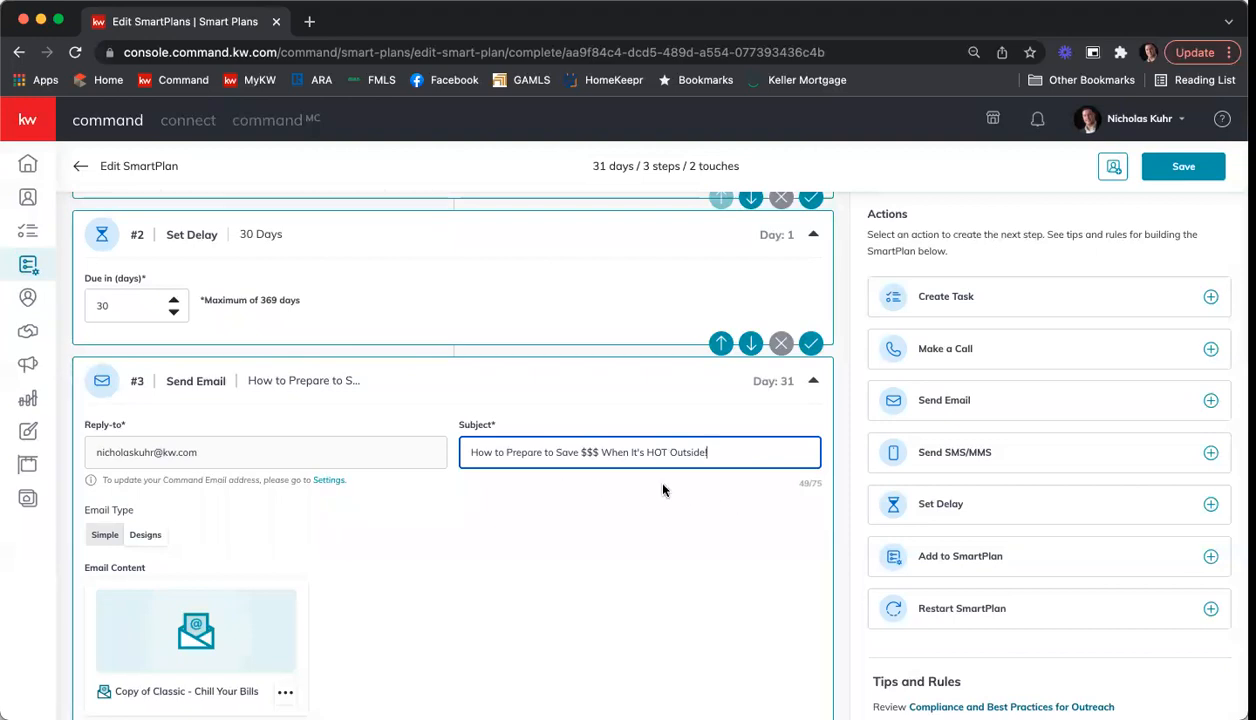
scroll(763, 496, "down", 3)
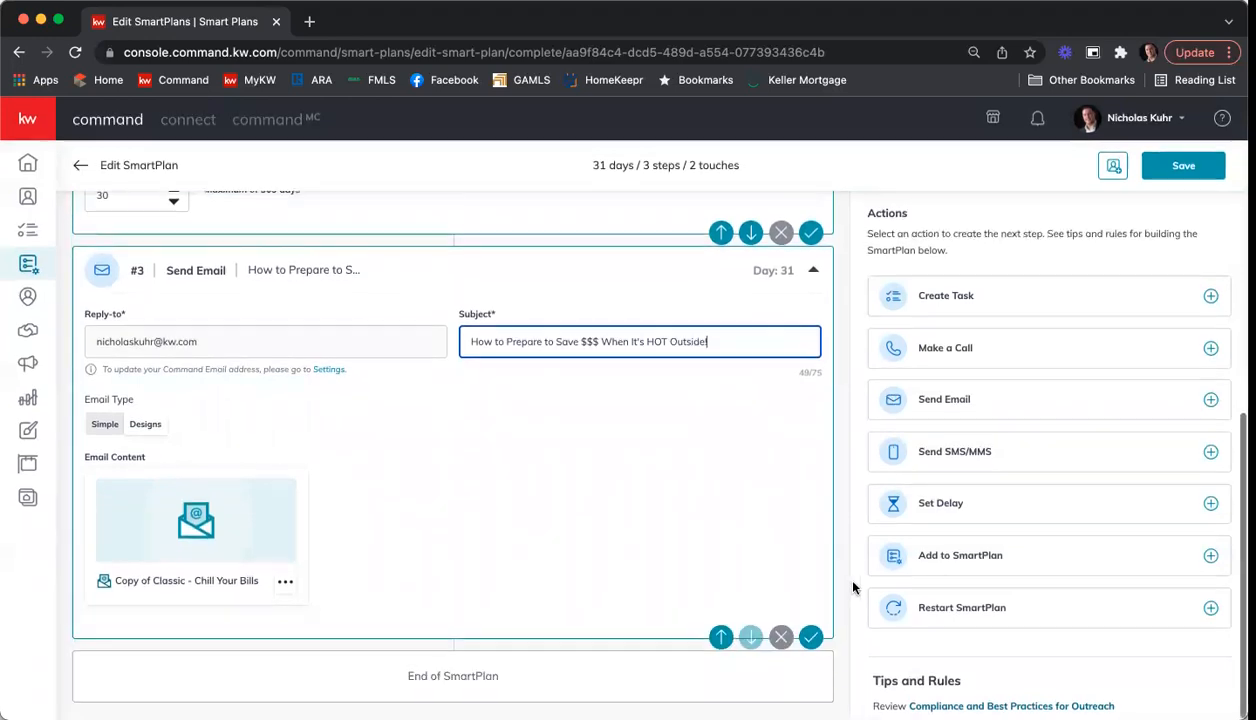
left_click(811, 639)
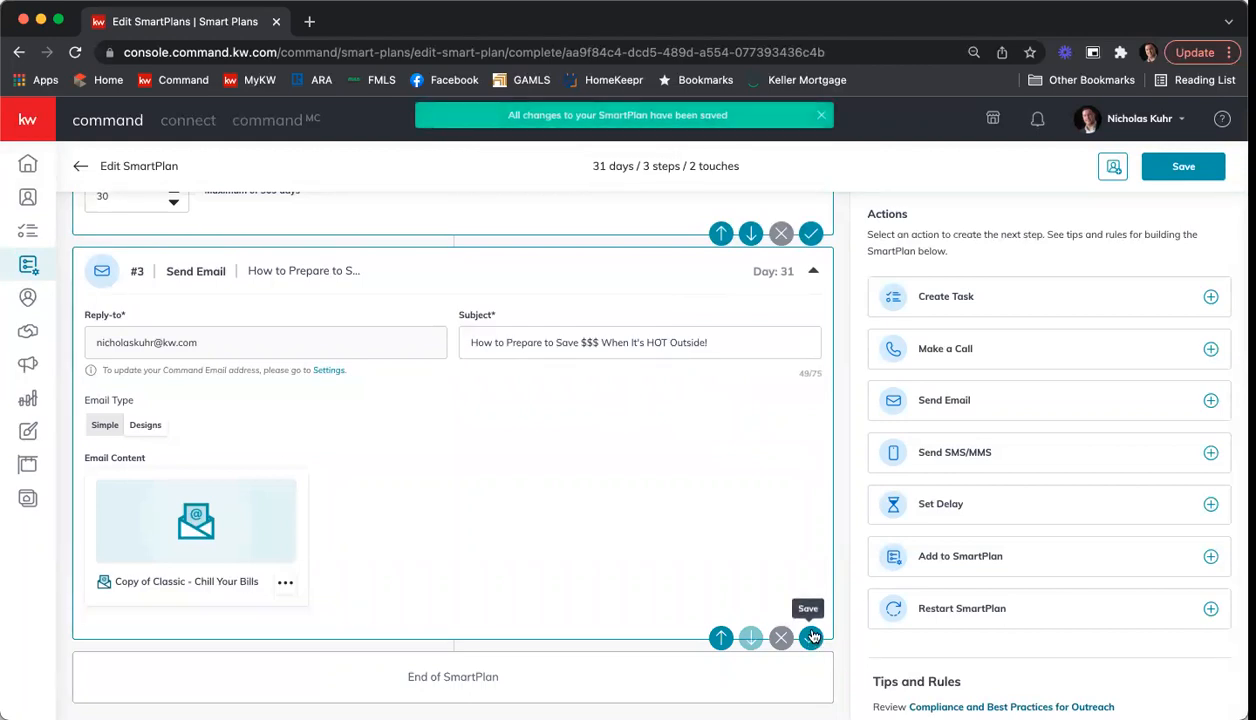
Step: Add a Set Delay step of 30 days after the Chill Your Bills email and save it
left_click(1035, 503)
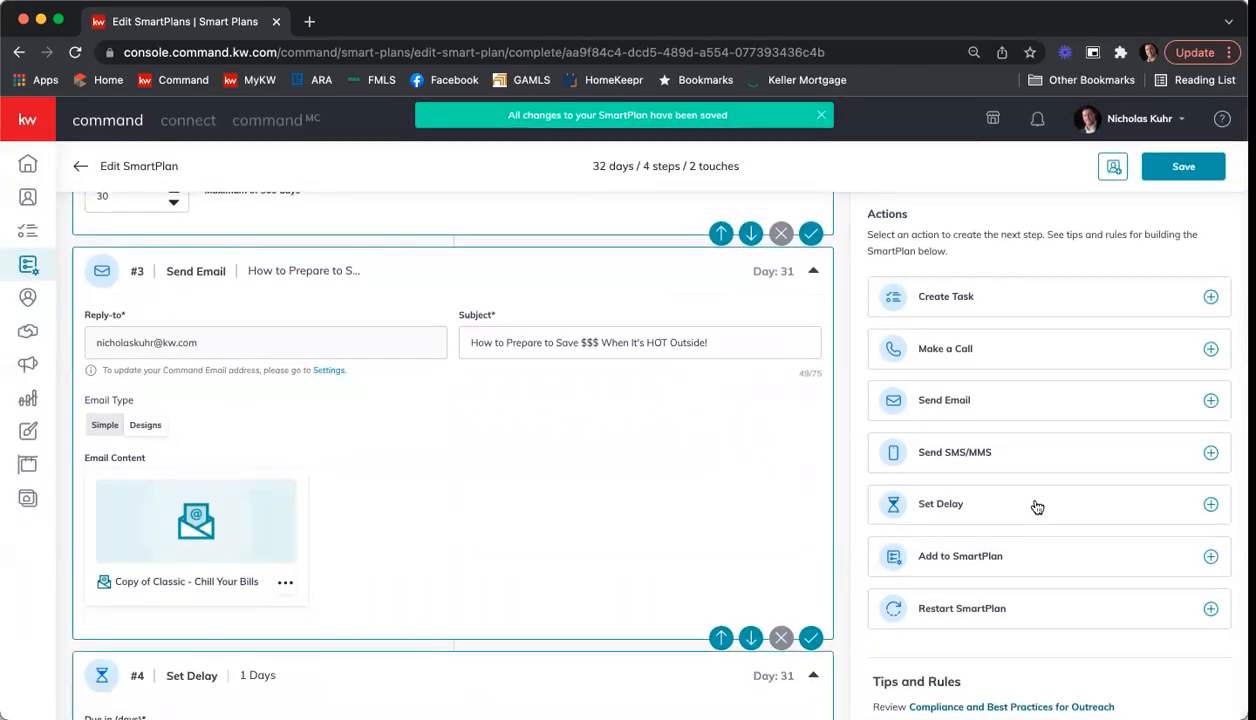
double_click(120, 600)
type("30")
left_click(811, 638)
Step: Add a third Send Email step and choose the "Classic - Refinancing" design from the KWRI Templates
left_click(1009, 399)
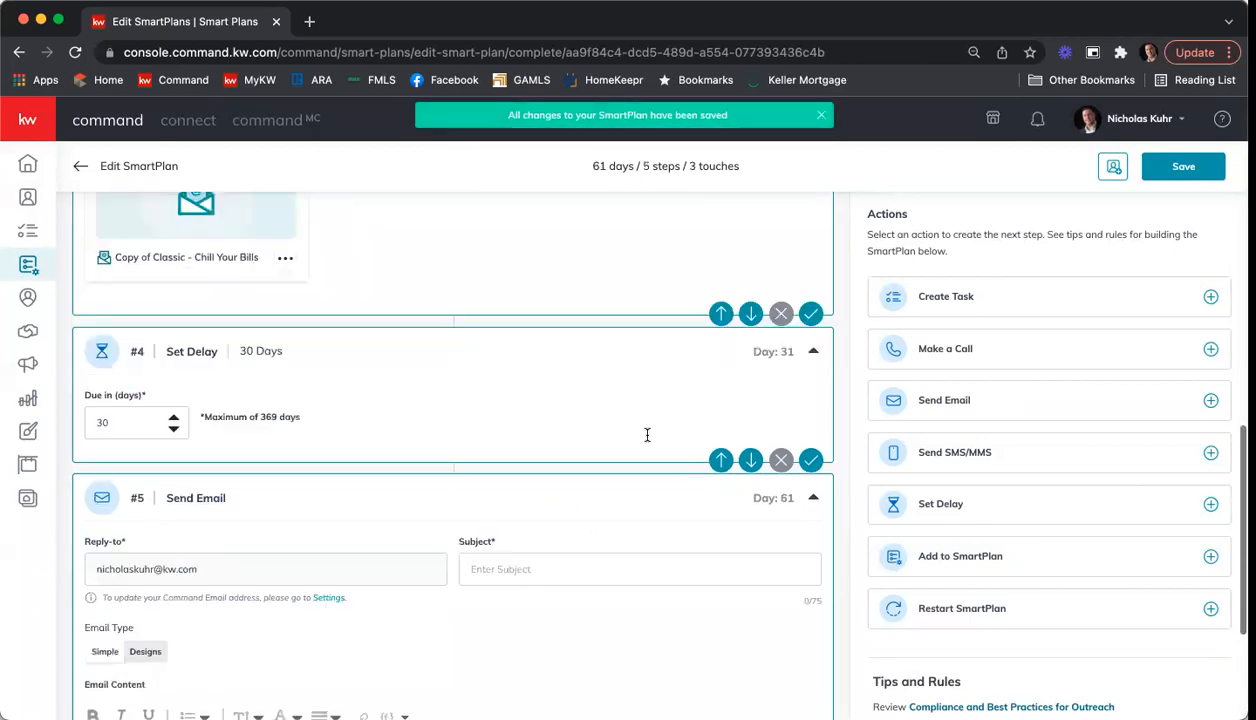
left_click(143, 410)
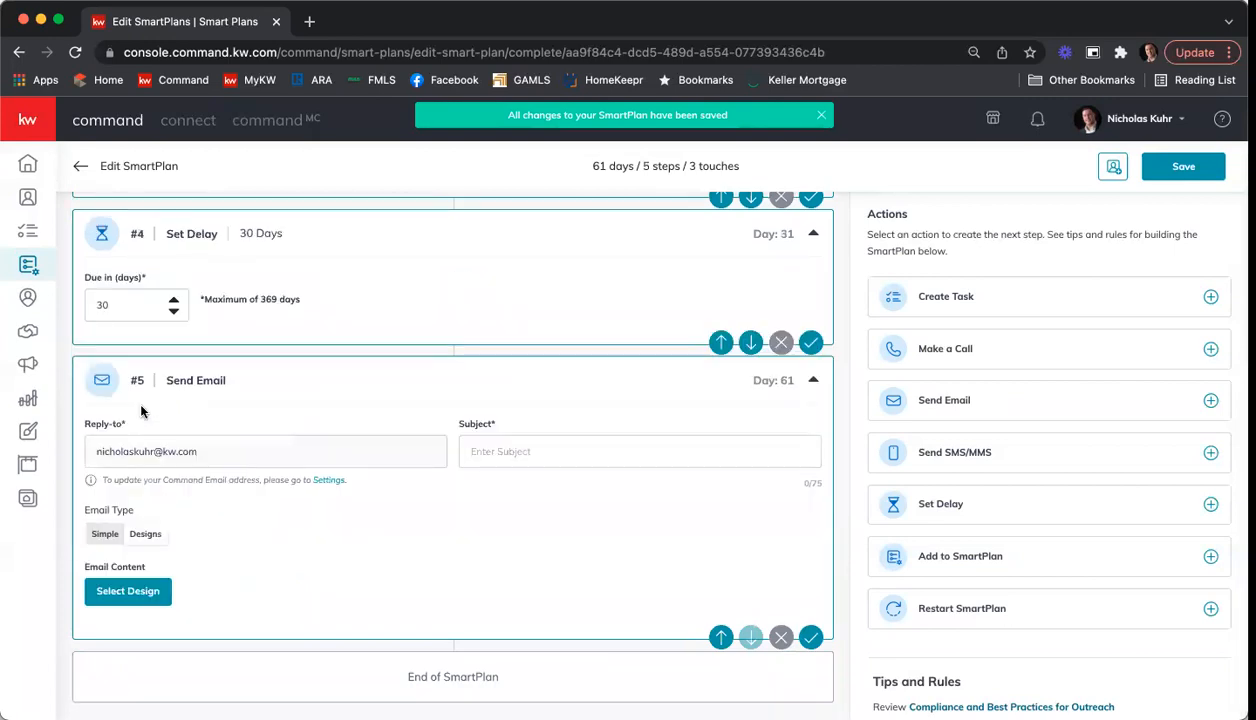
left_click(133, 591)
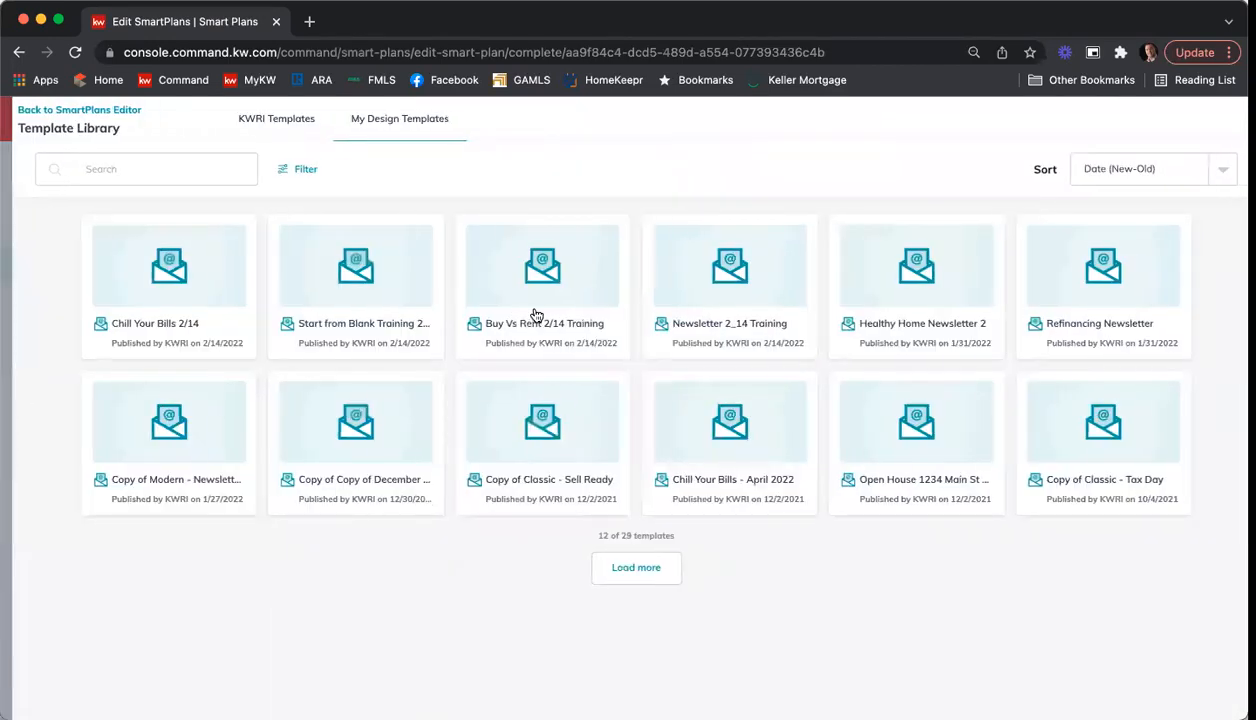
left_click(236, 118)
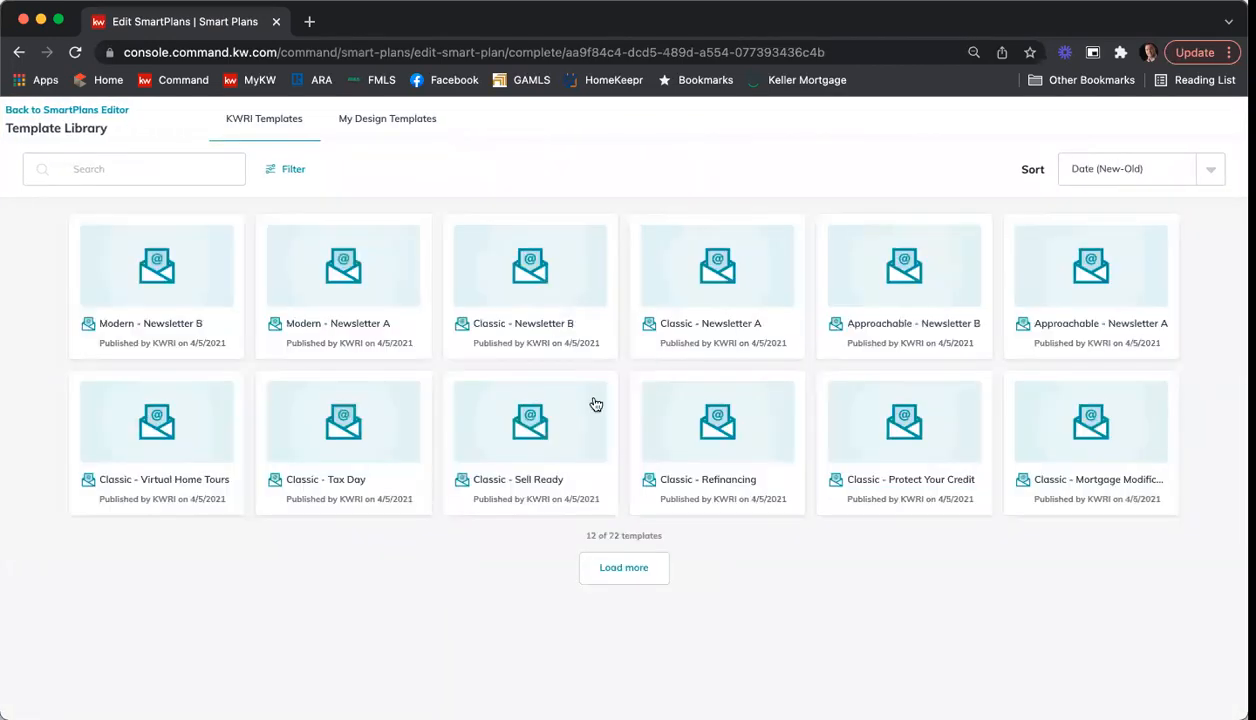
left_click(735, 438)
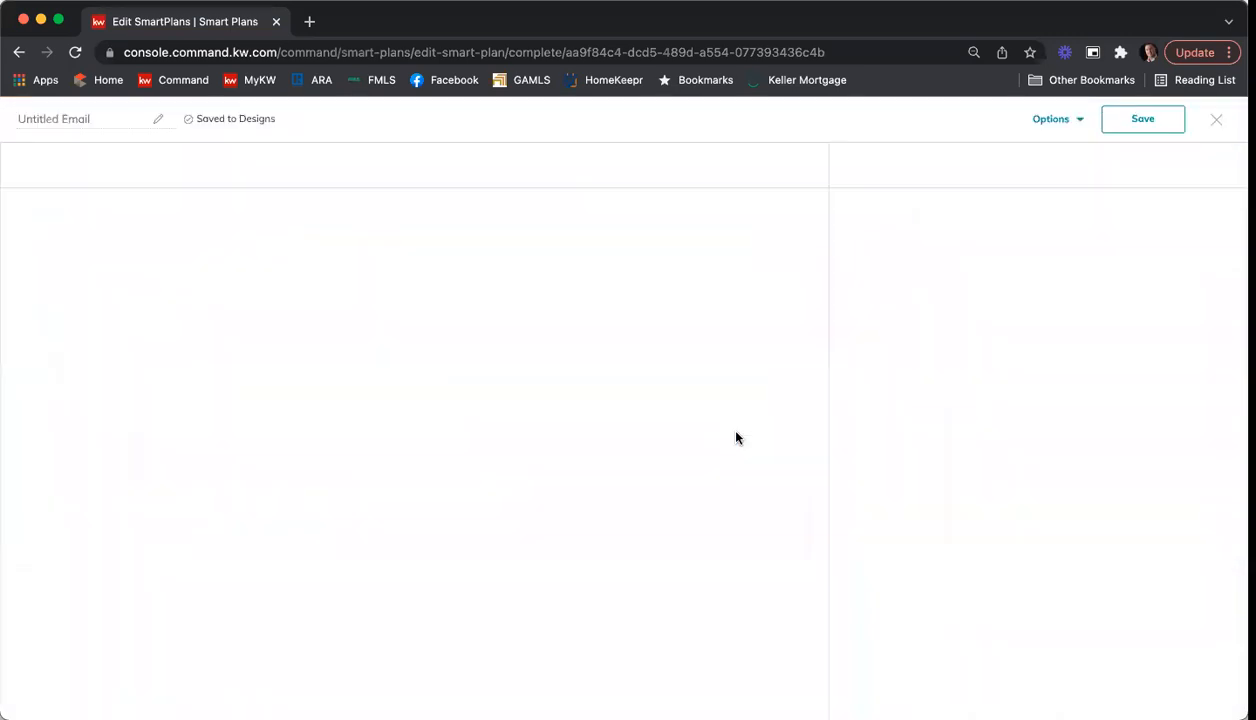
Step: Review the refinancing design's content, rename the design to "Refinancing 2/14" and save it
scroll(680, 380, "down", 10)
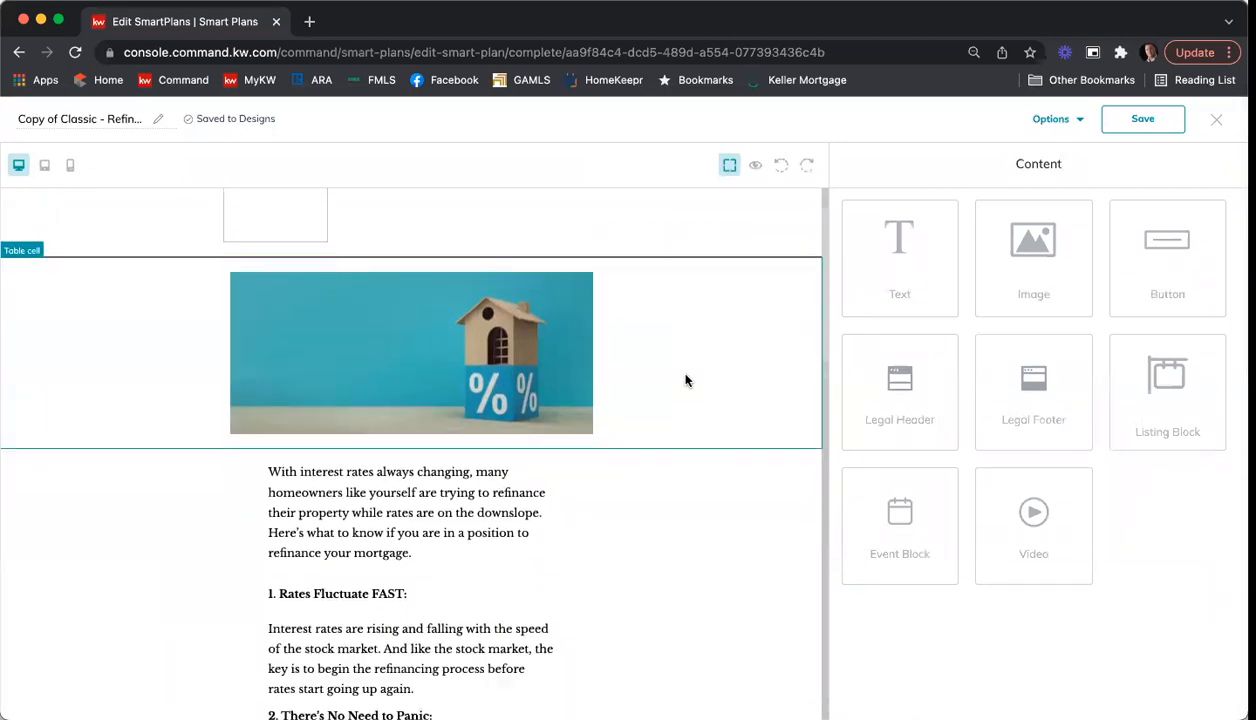
scroll(617, 411, "down", 7)
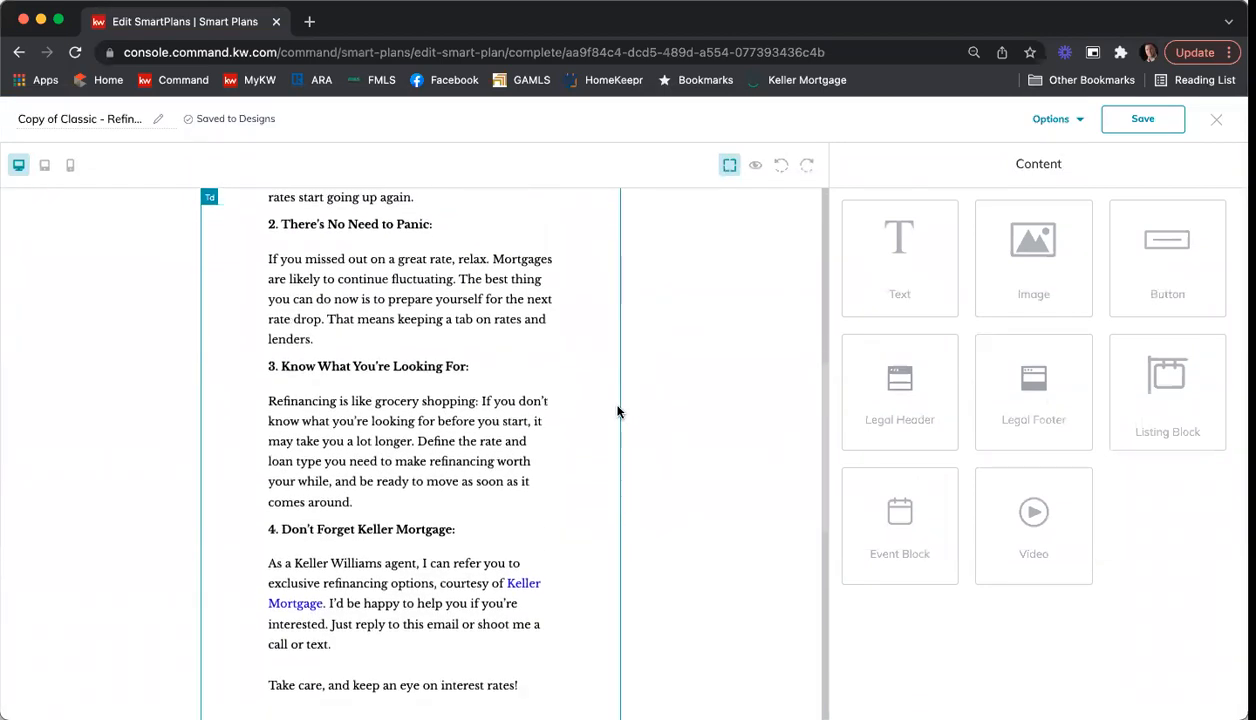
scroll(617, 411, "up", 10)
scroll(617, 411, "up", 5)
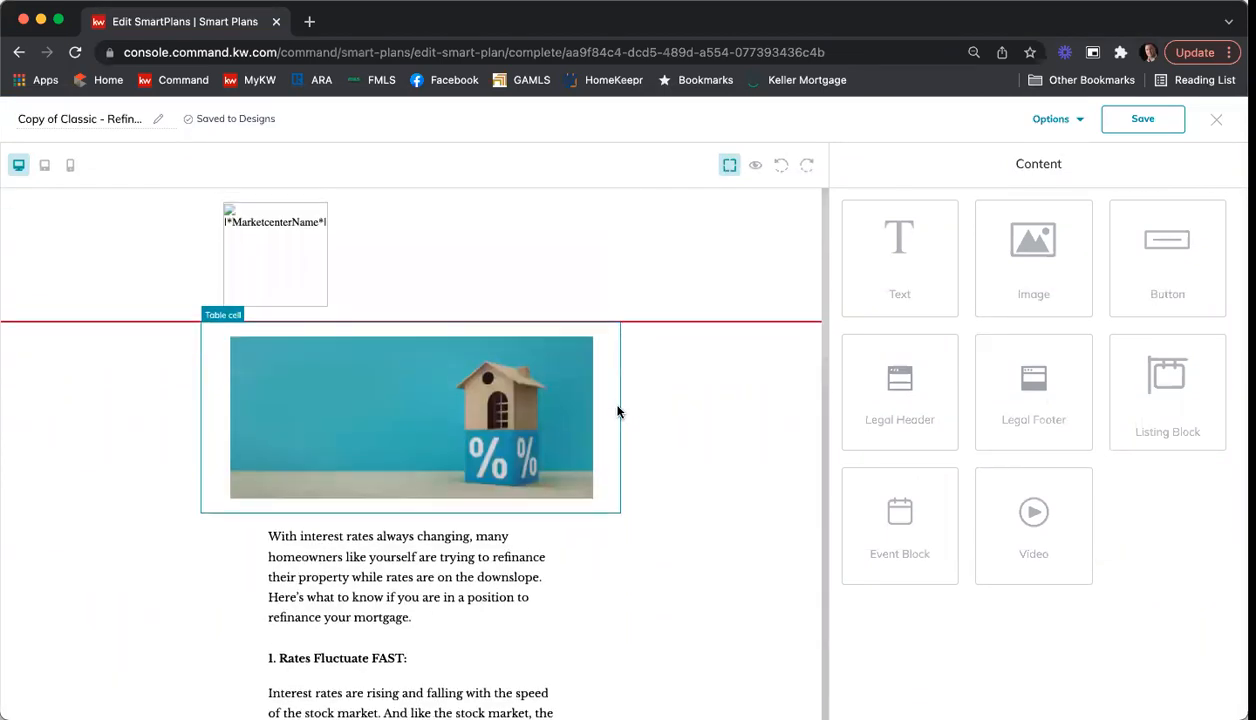
double_click(110, 123)
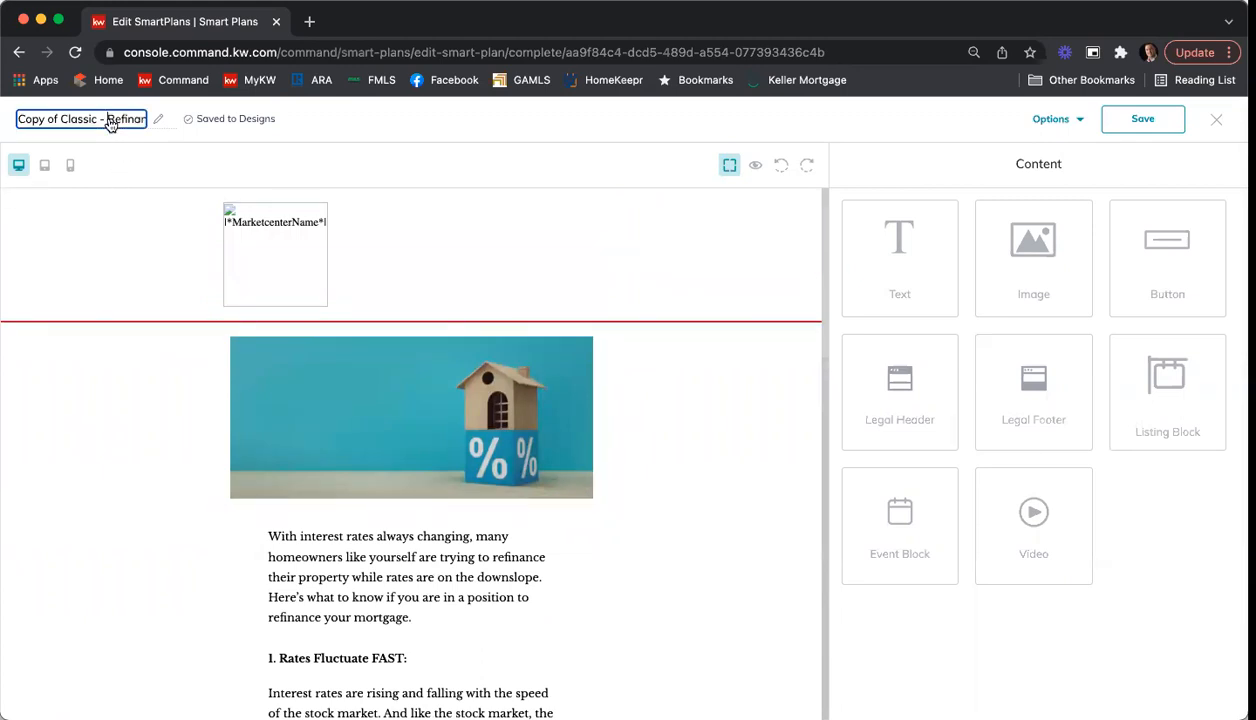
key("Left")
key("BackSpace")
key("BackSpace")
key("BackSpace")
key("BackSpace")
key("BackSpace")
key("BackSpace")
key("BackSpace")
key("BackSpace")
key("BackSpace")
key("BackSpace")
key("BackSpace")
key("BackSpace")
key("BackSpace")
key("BackSpace")
key("BackSpace")
key("BackSpace")
key("BackSpace")
key("BackSpace")
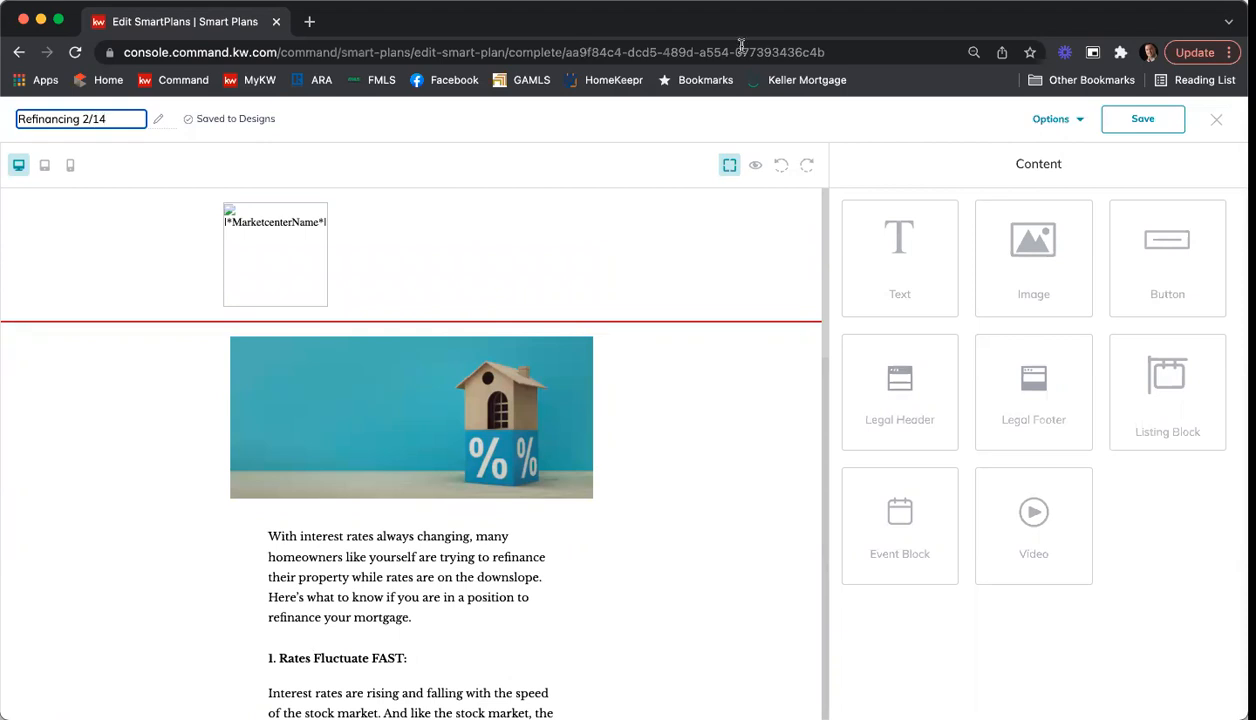
left_click(1138, 122)
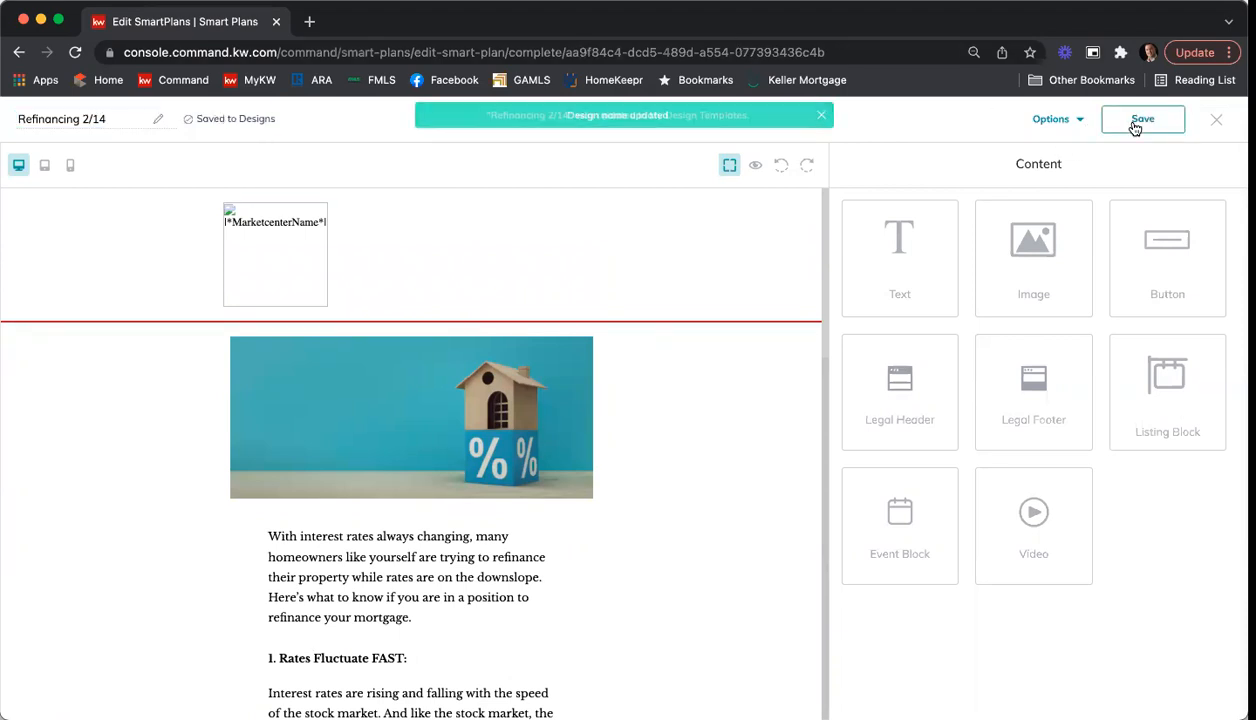
Step: Exit the refinancing design, set the third email's subject to "Is Refinancing Your Mortgage Right for You?" and save the step
left_click(1216, 121)
left_click(798, 457)
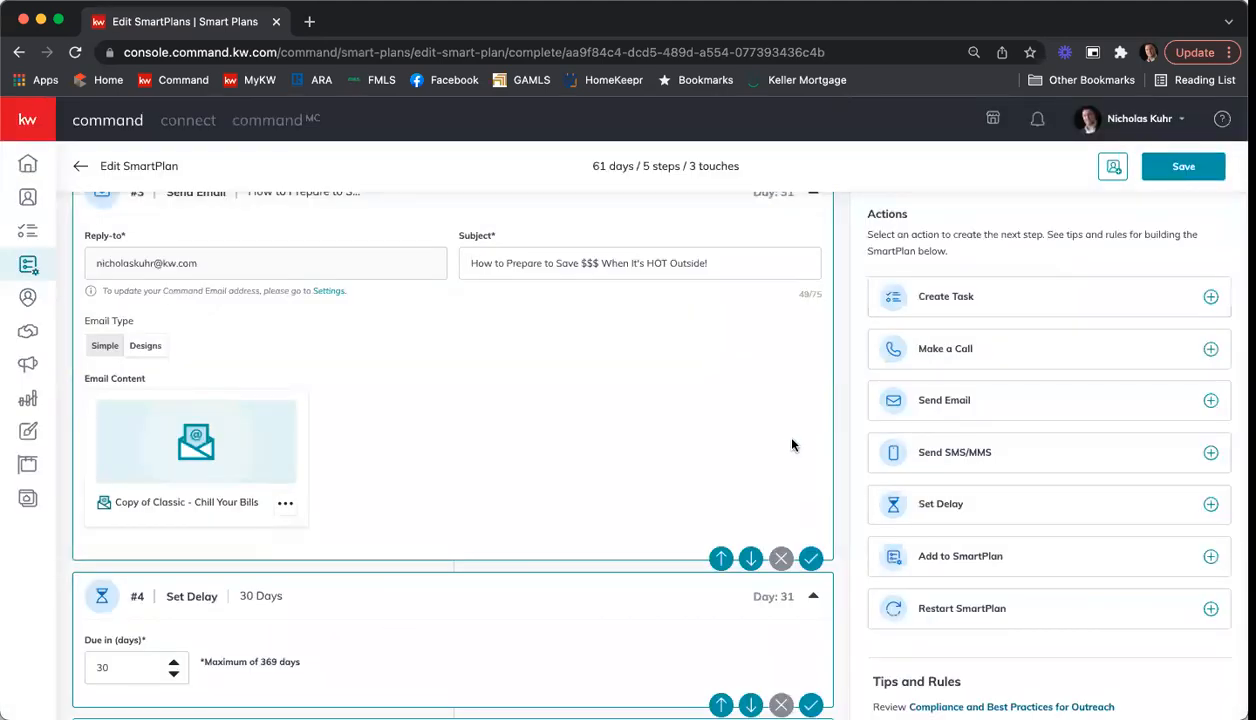
scroll(779, 425, "down", 5)
left_click(558, 447)
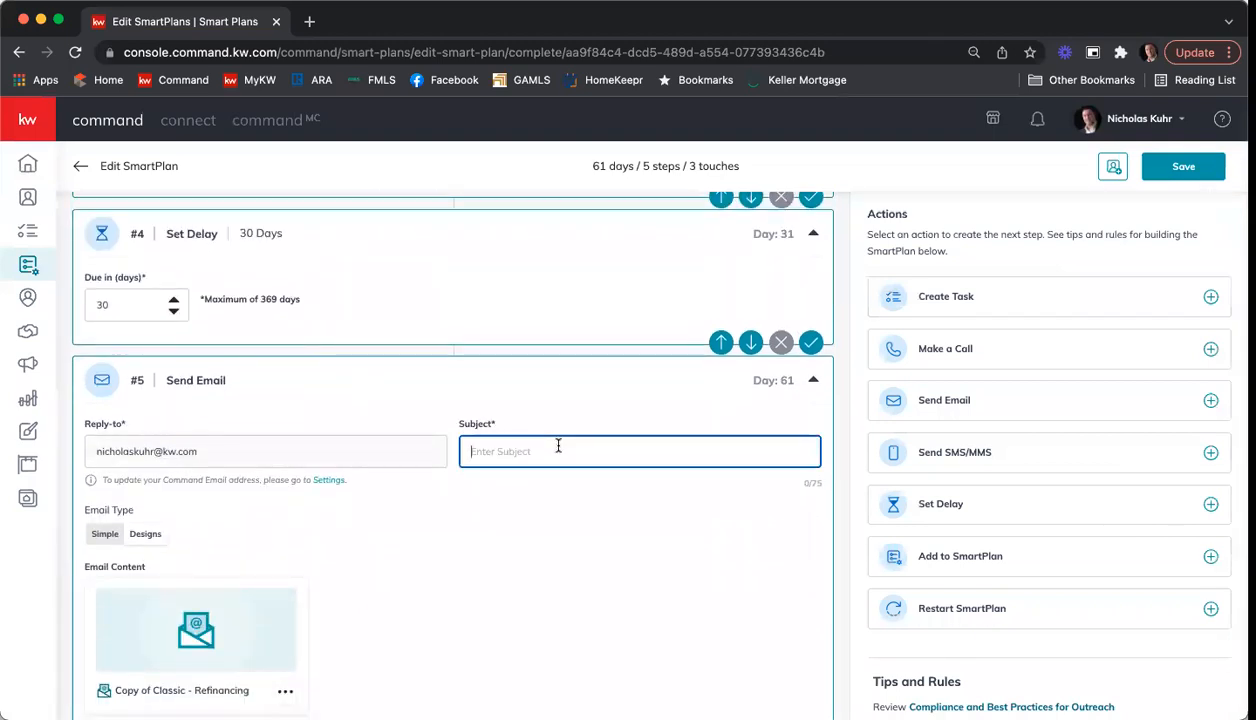
type("Is Refinancing Your Mortgage Right for You?")
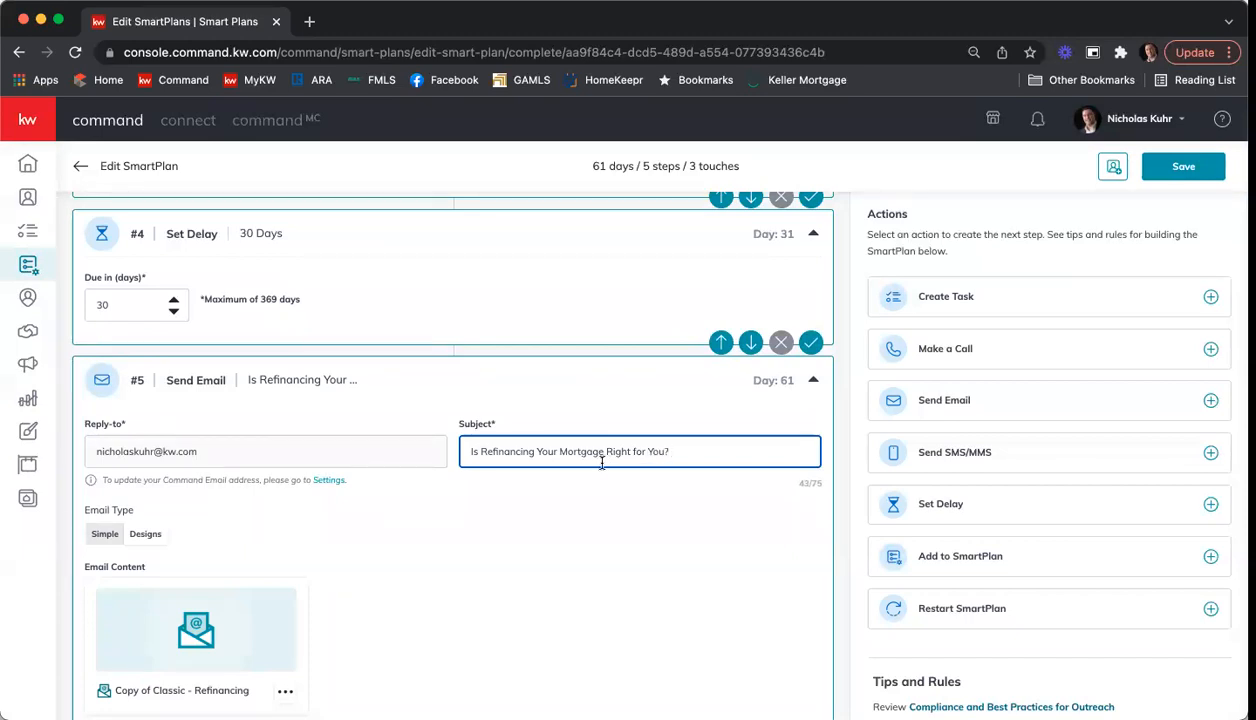
scroll(601, 463, "down", 2)
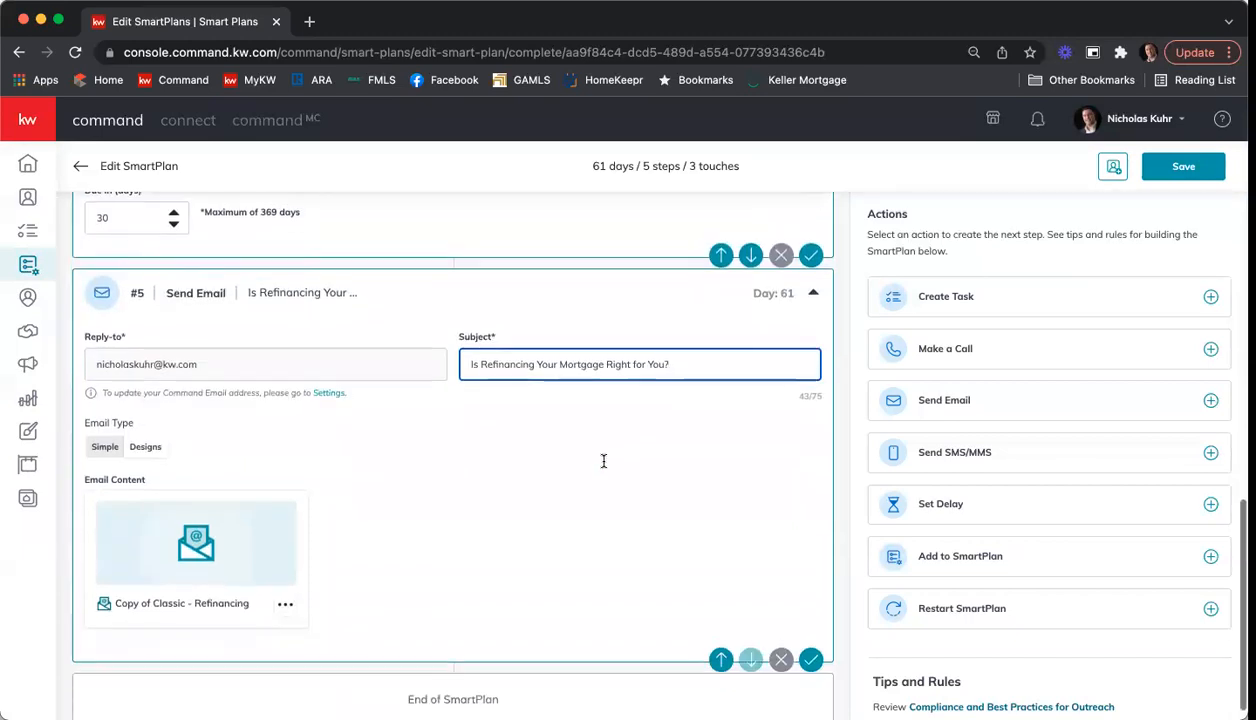
left_click(810, 656)
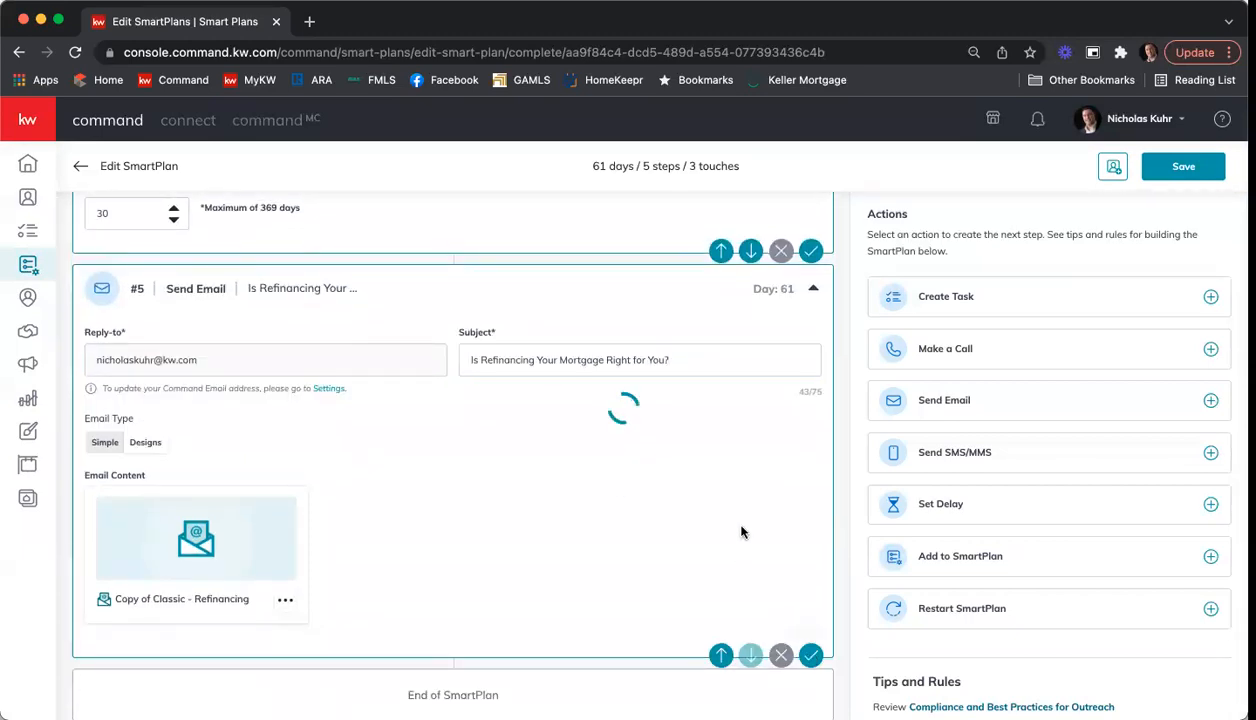
Step: Review the SmartPlan's Tips and Rules on delays and emails, and look back over the plan's email and delay steps
scroll(1075, 475, "down", 5)
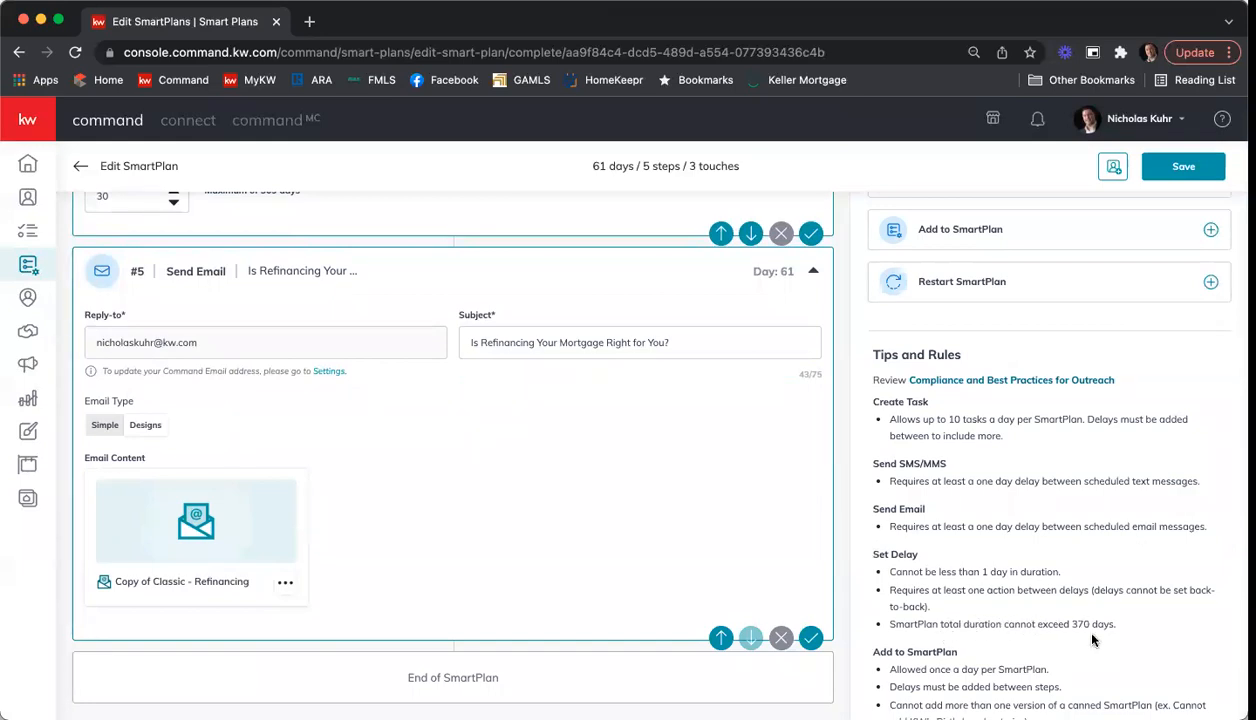
scroll(1130, 630, "up", 5)
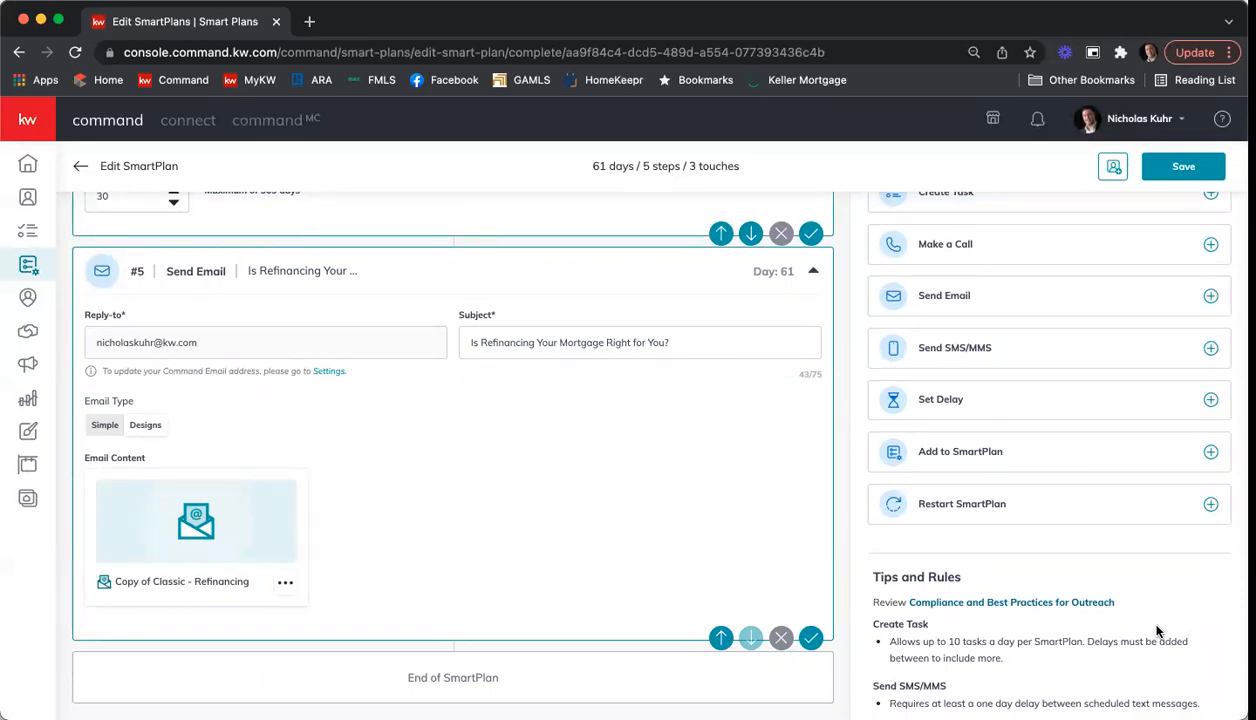
scroll(779, 505, "up", 5)
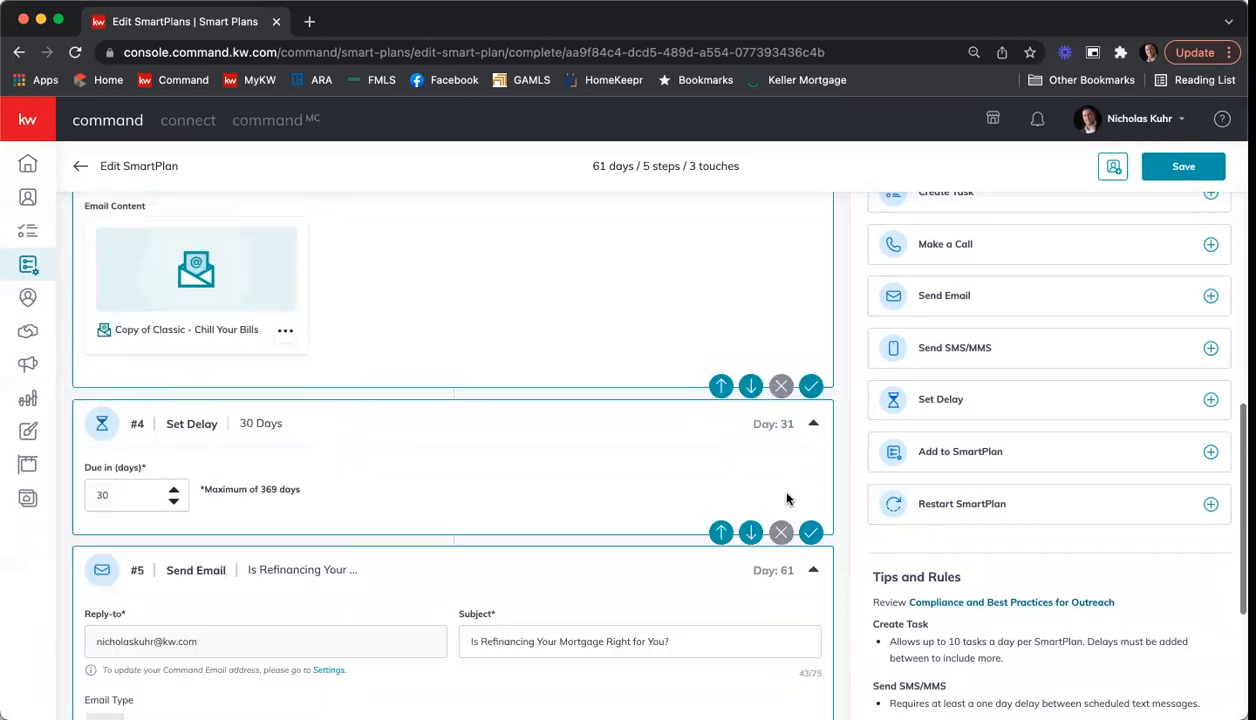
scroll(786, 498, "up", 3)
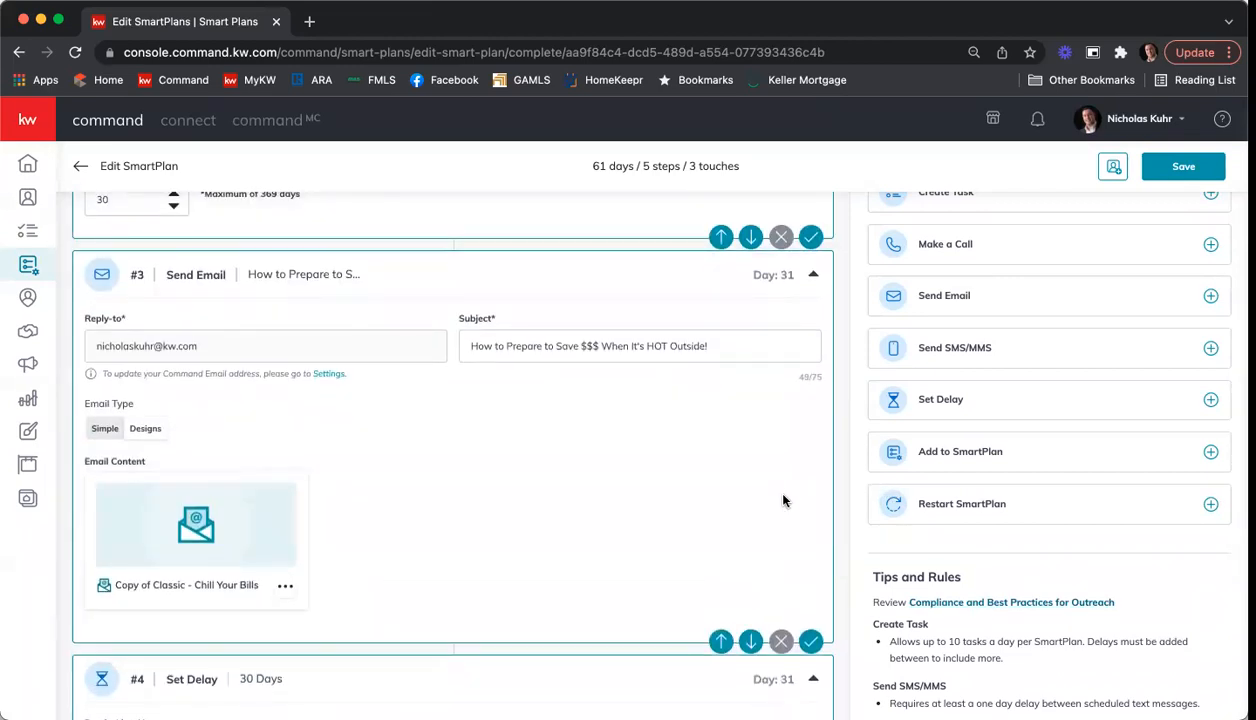